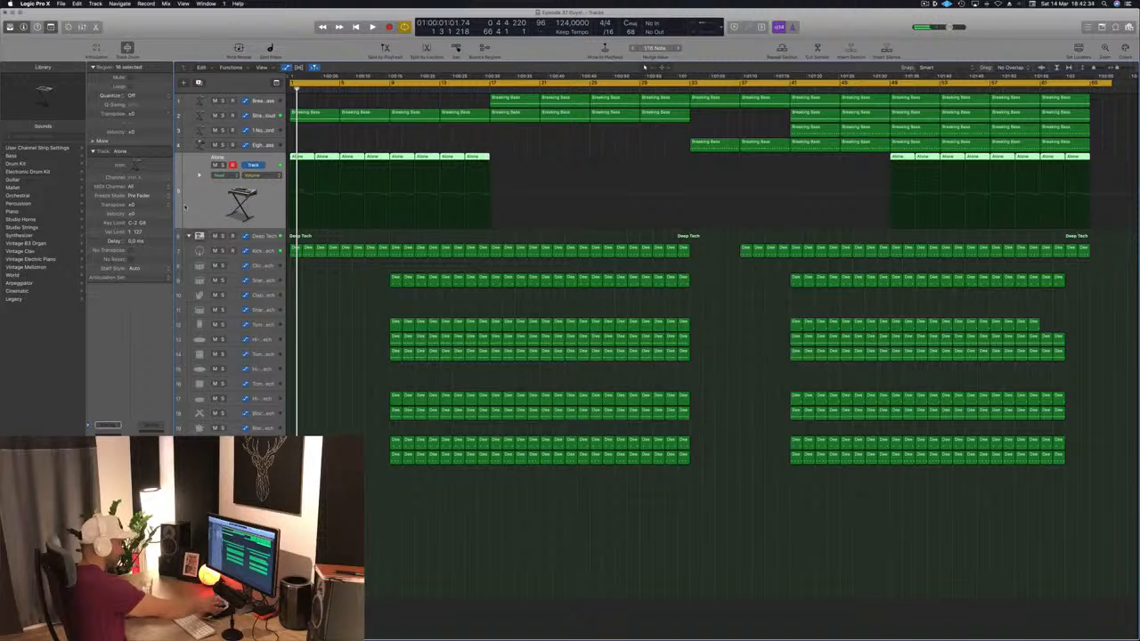
# Play the arrangement from the start, soloing the Alone track and the Strange Voice Cloud track one after the other.
pyautogui.press('space')
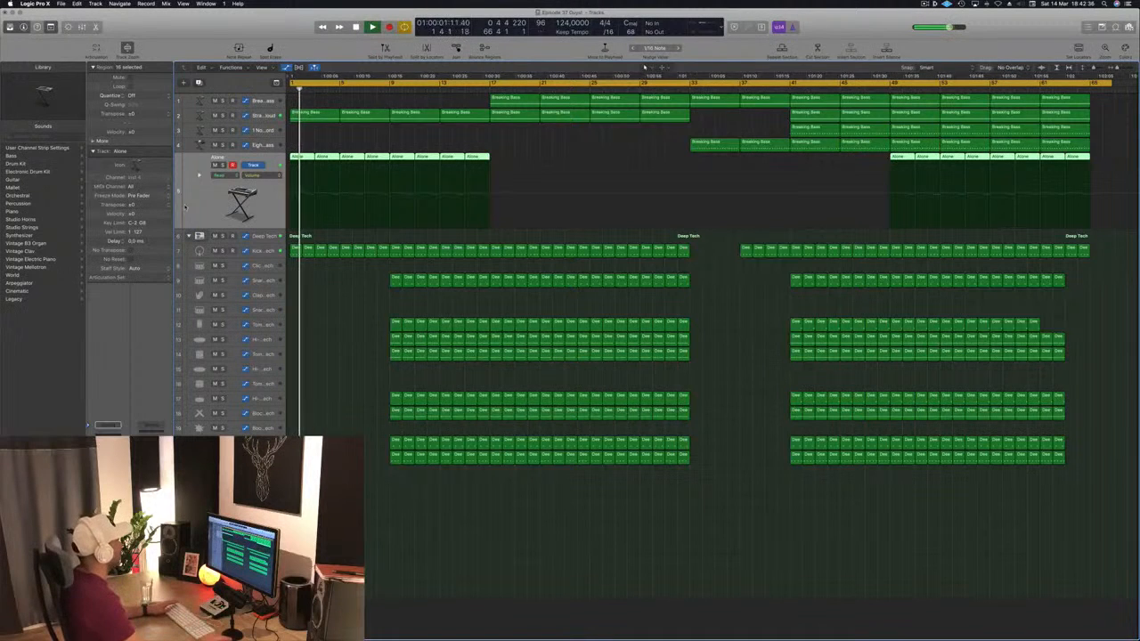
pyautogui.hotkey('ctrl', 's')
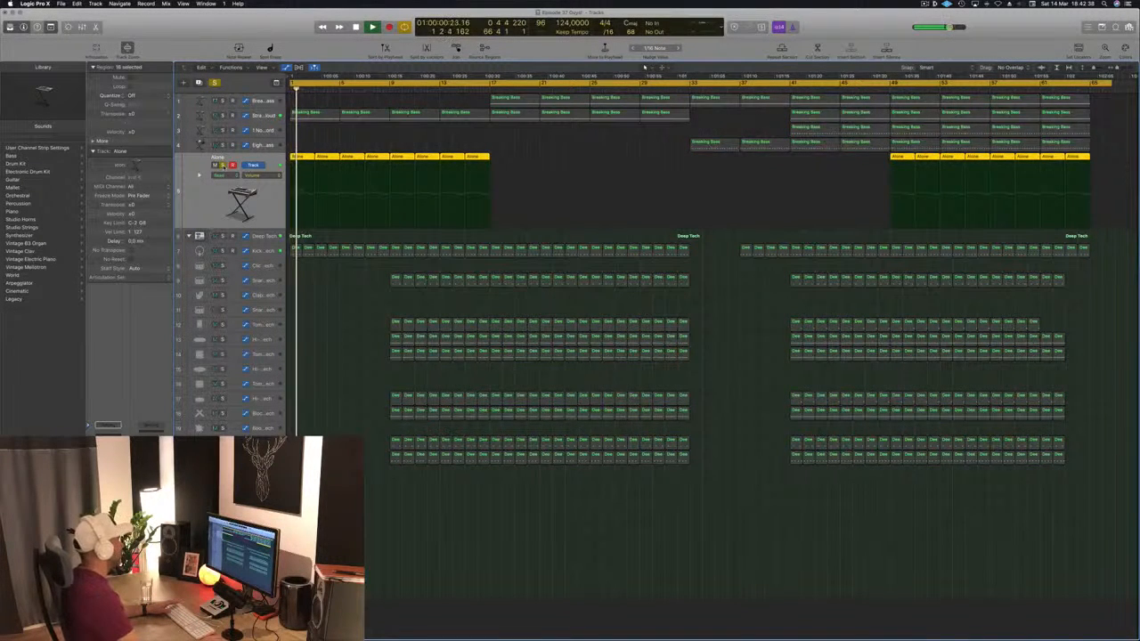
pyautogui.click(224, 166)
pyautogui.click(223, 116)
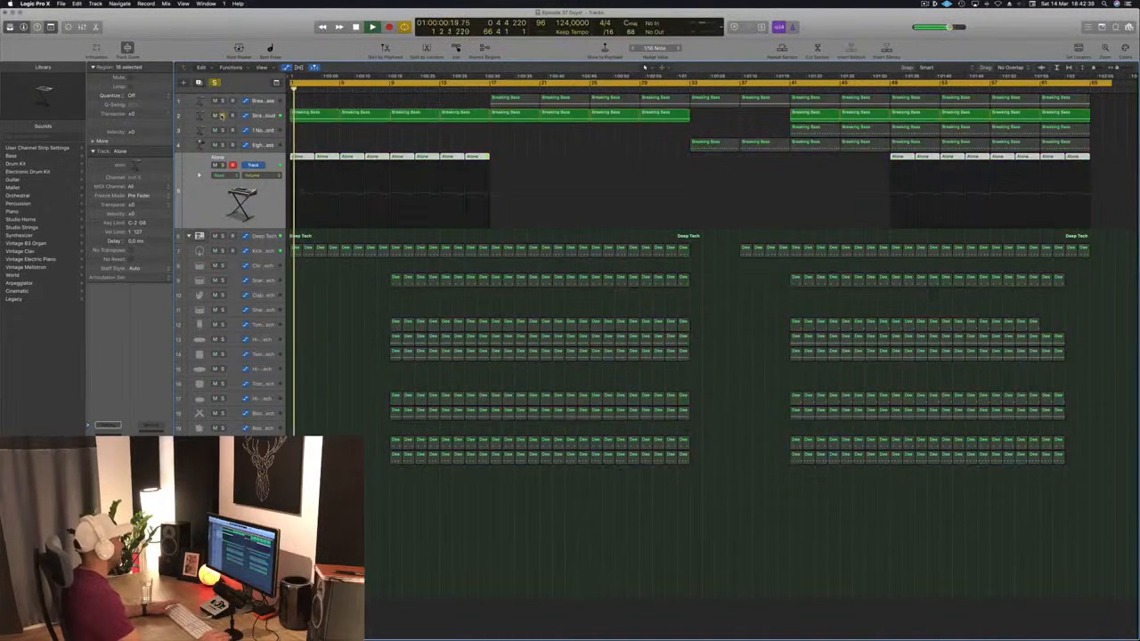
pyautogui.click(266, 115)
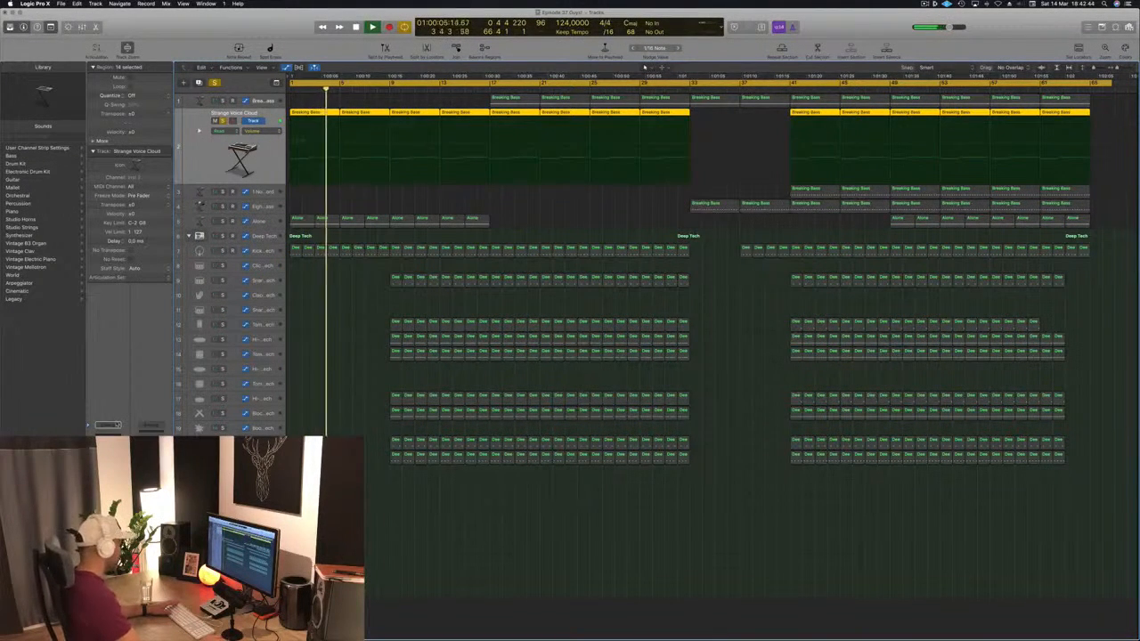
pyautogui.press('space')
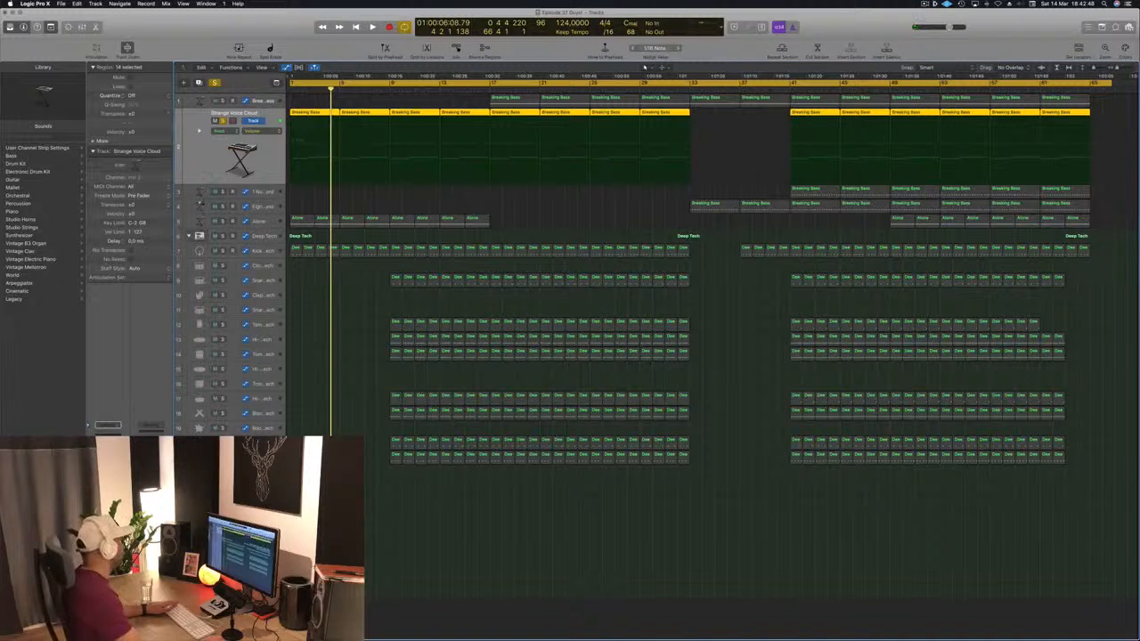
# Inspect the Alchemy instrument of the Strange Voice Cloud track, close its window and play the soloed track from the start.
pyautogui.press('v')
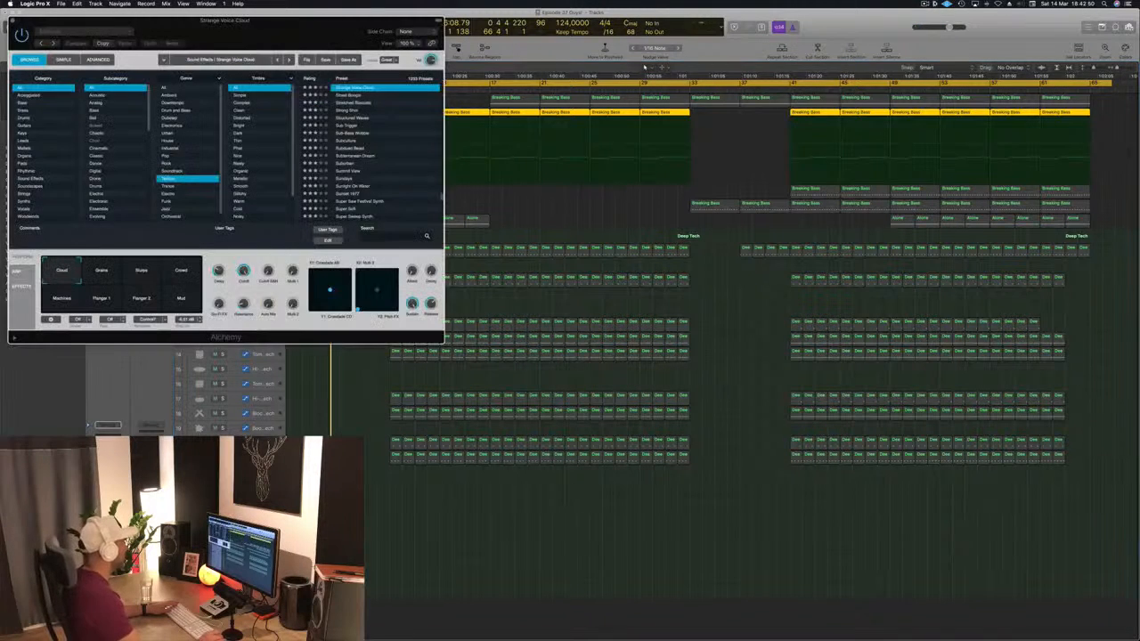
pyautogui.moveTo(306, 33); pyautogui.dragTo(609, 67)
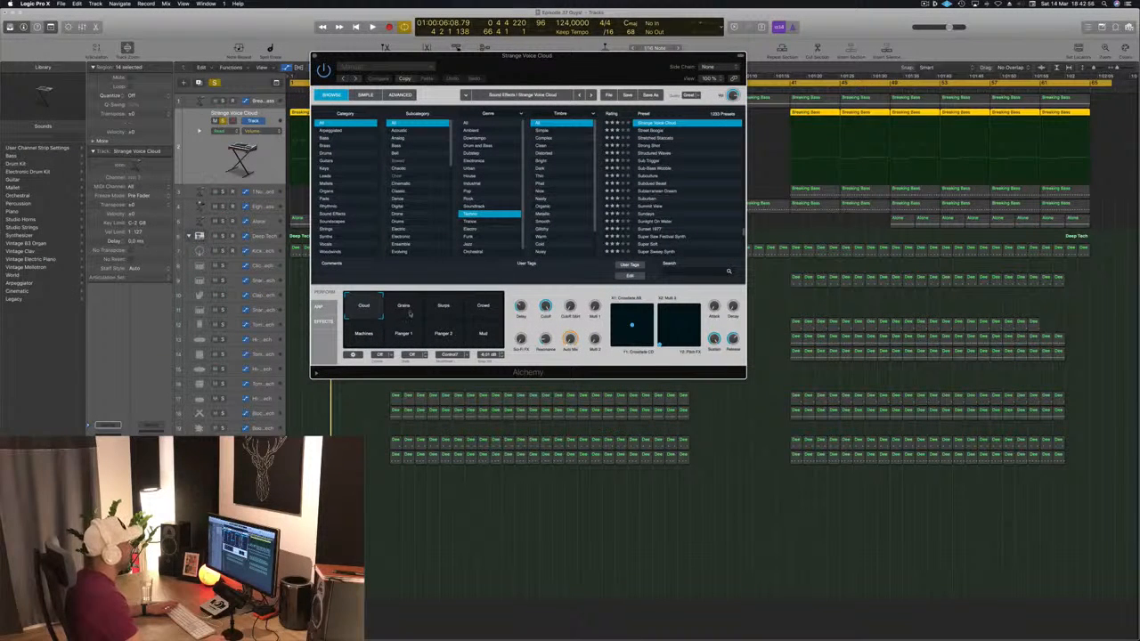
pyautogui.moveTo(534, 56); pyautogui.dragTo(627, 84)
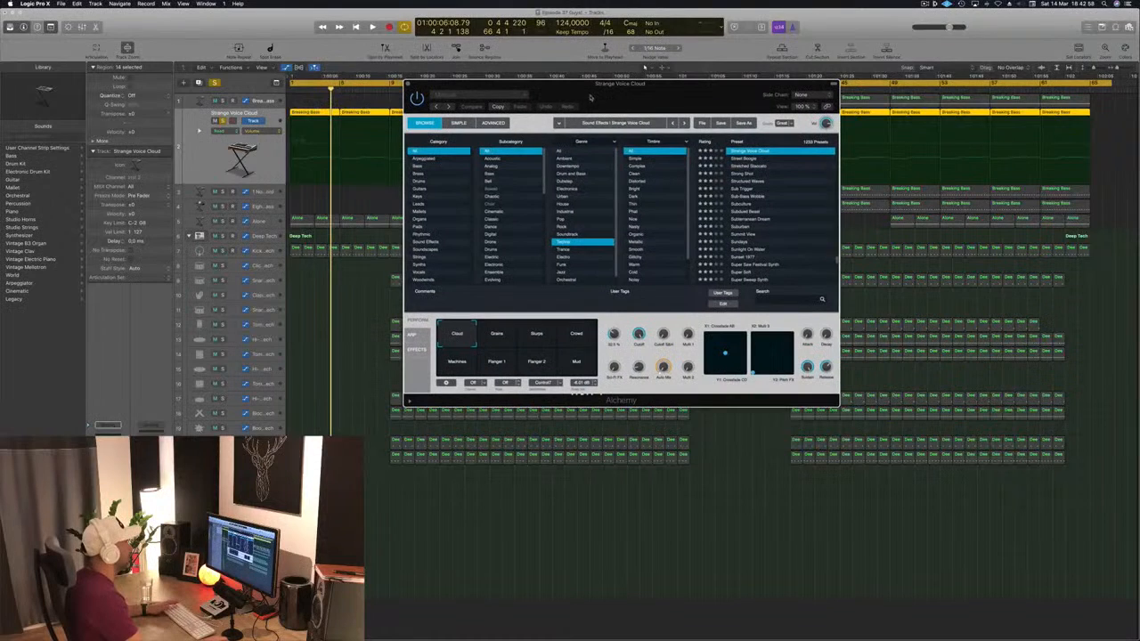
pyautogui.click(407, 85)
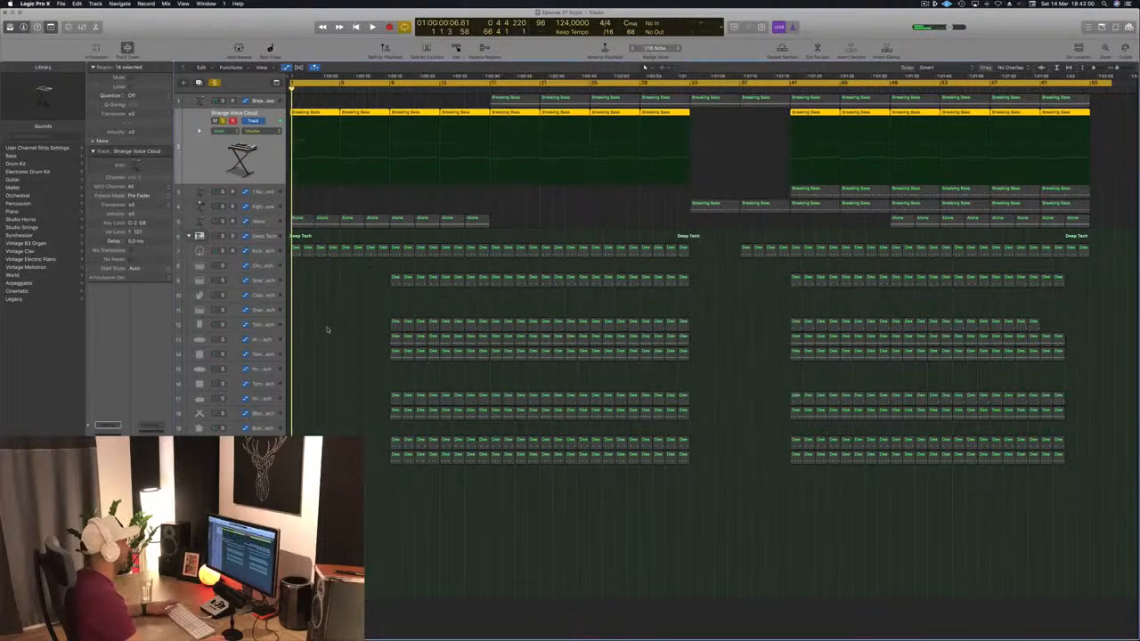
pyautogui.click(327, 330)
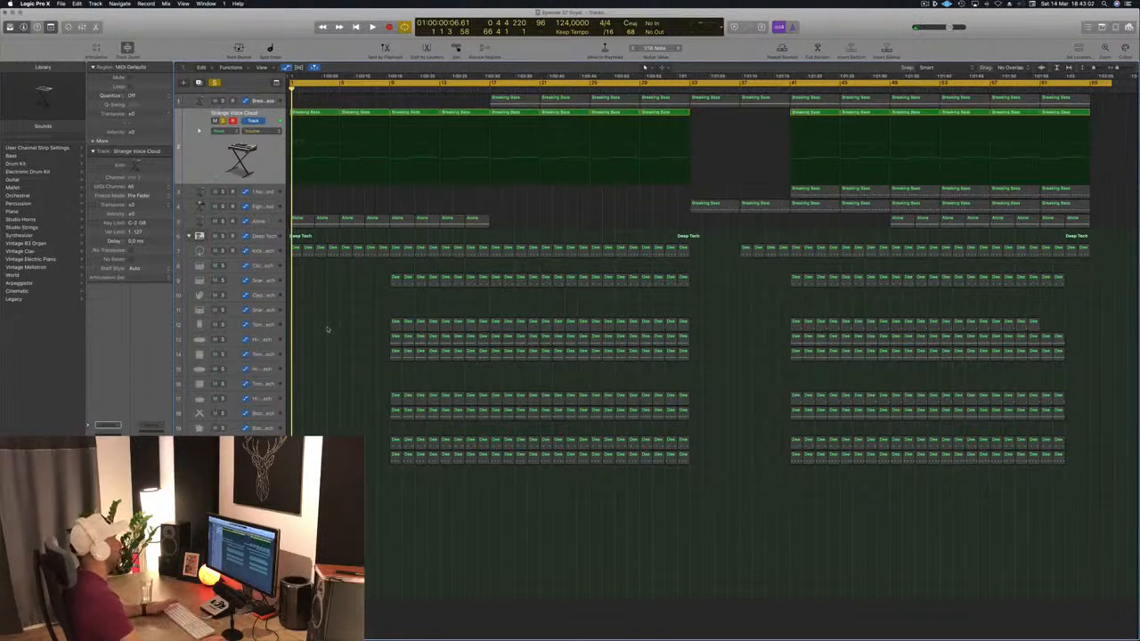
pyautogui.press('space')
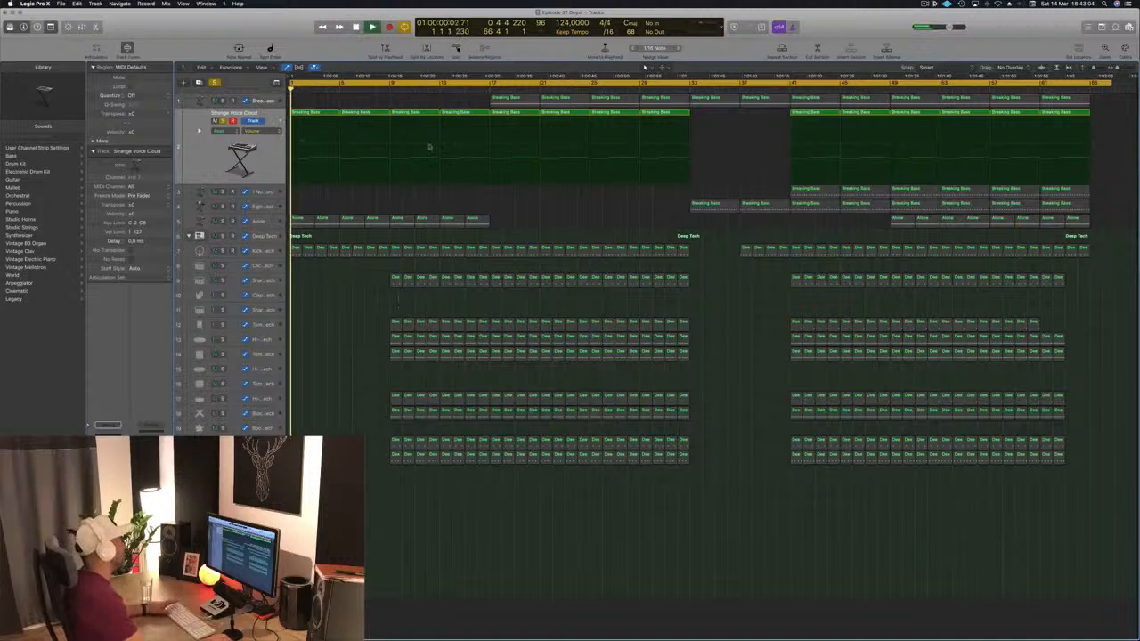
# Set the cycle range to bars 17 to 33.
pyautogui.press('super+a')
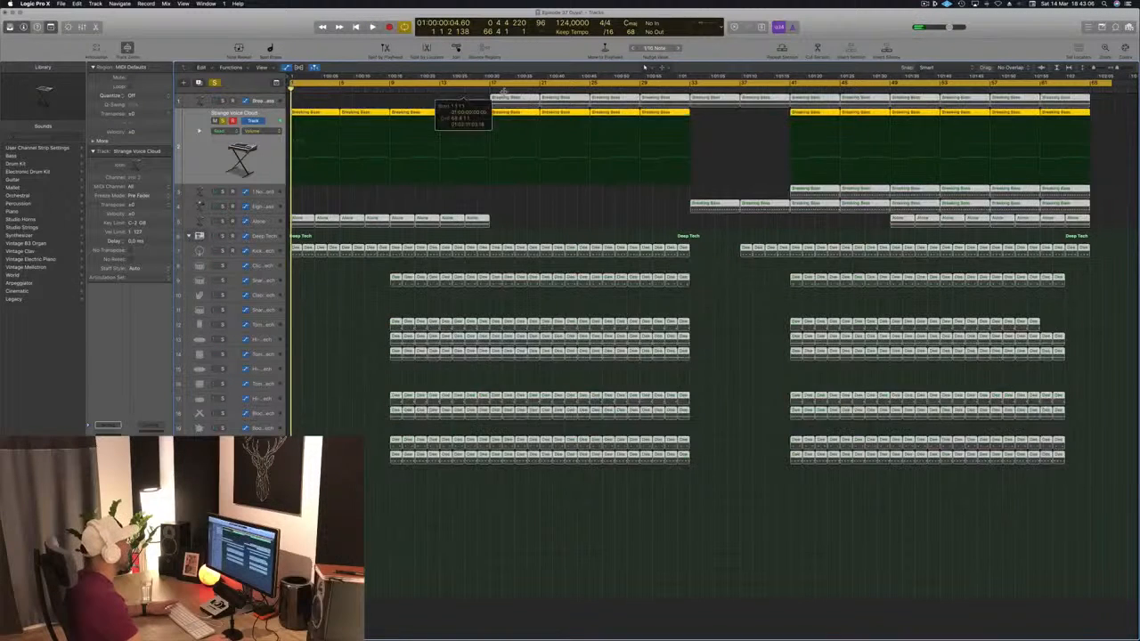
pyautogui.click(502, 84)
pyautogui.click(493, 83)
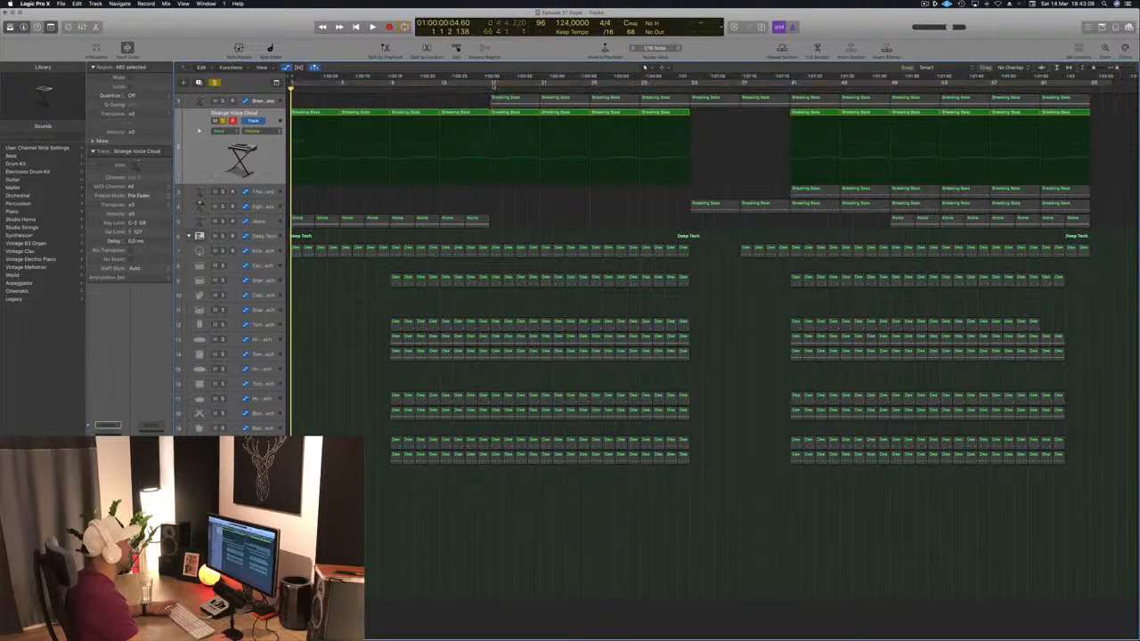
pyautogui.moveTo(492, 83); pyautogui.dragTo(687, 83)
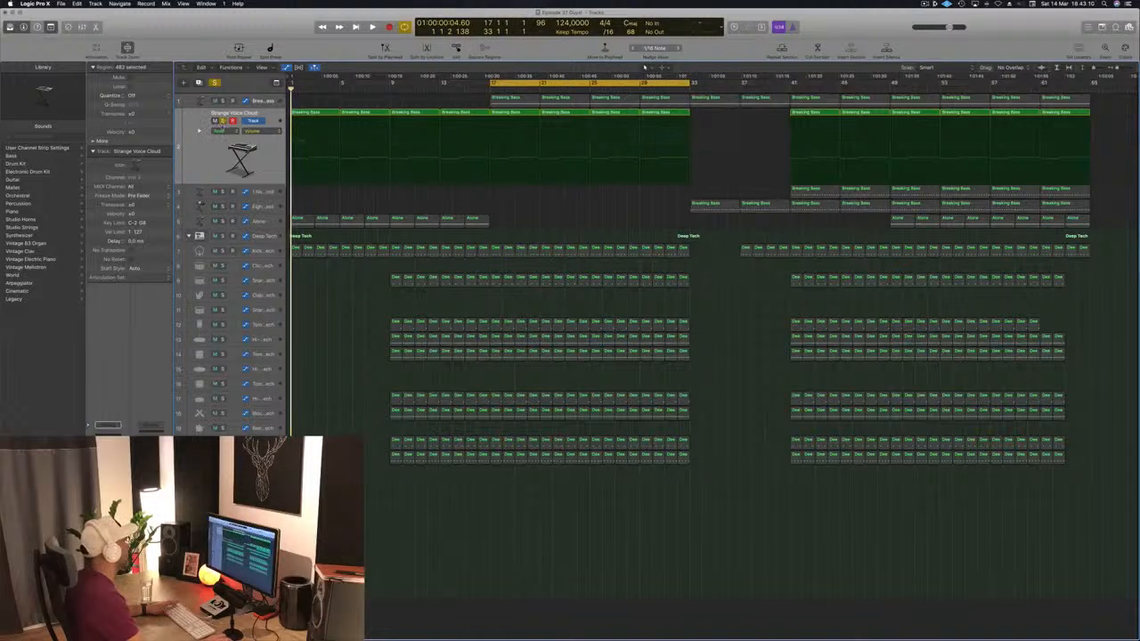
# Listen to the cycled section from bar 17 with the Strange Voice Cloud track unsoloed.
pyautogui.press('space')
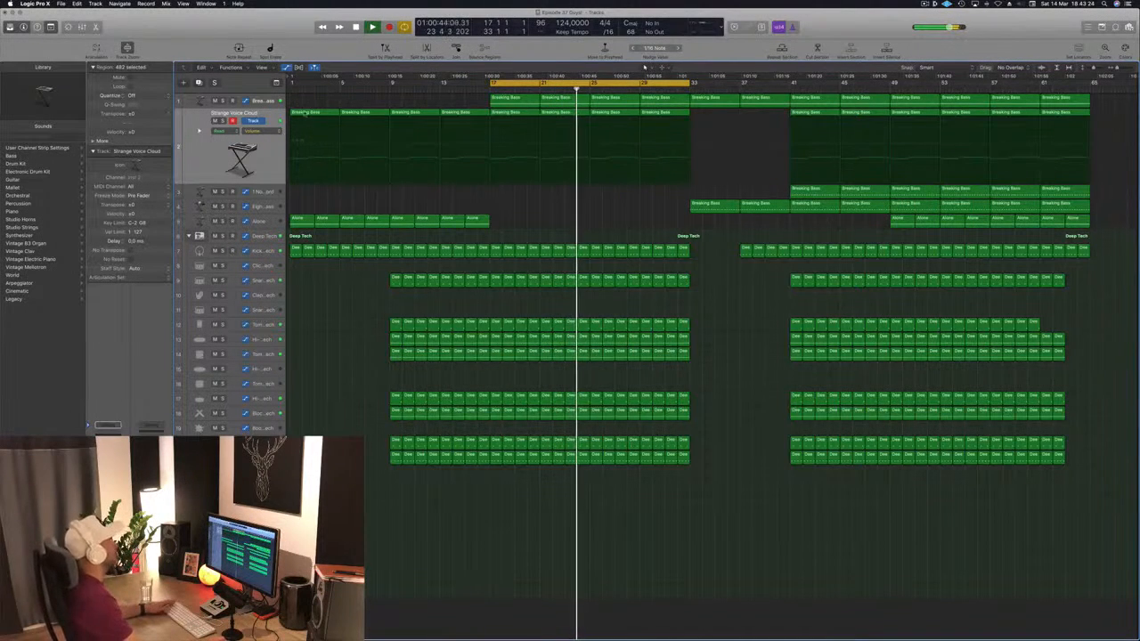
pyautogui.press('space')
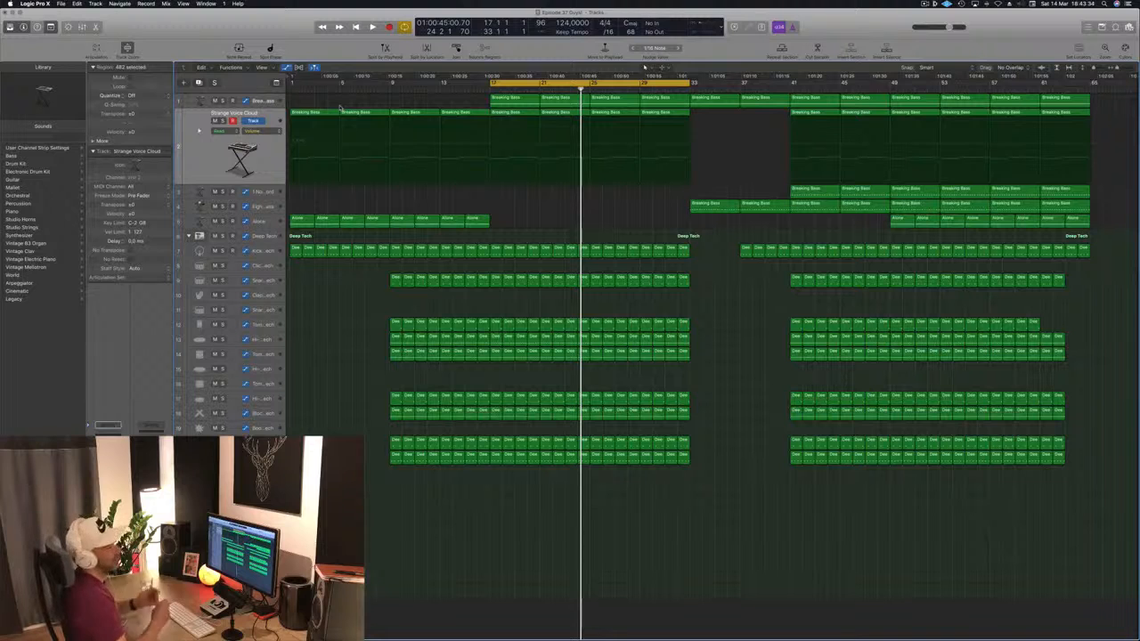
pyautogui.press('space')
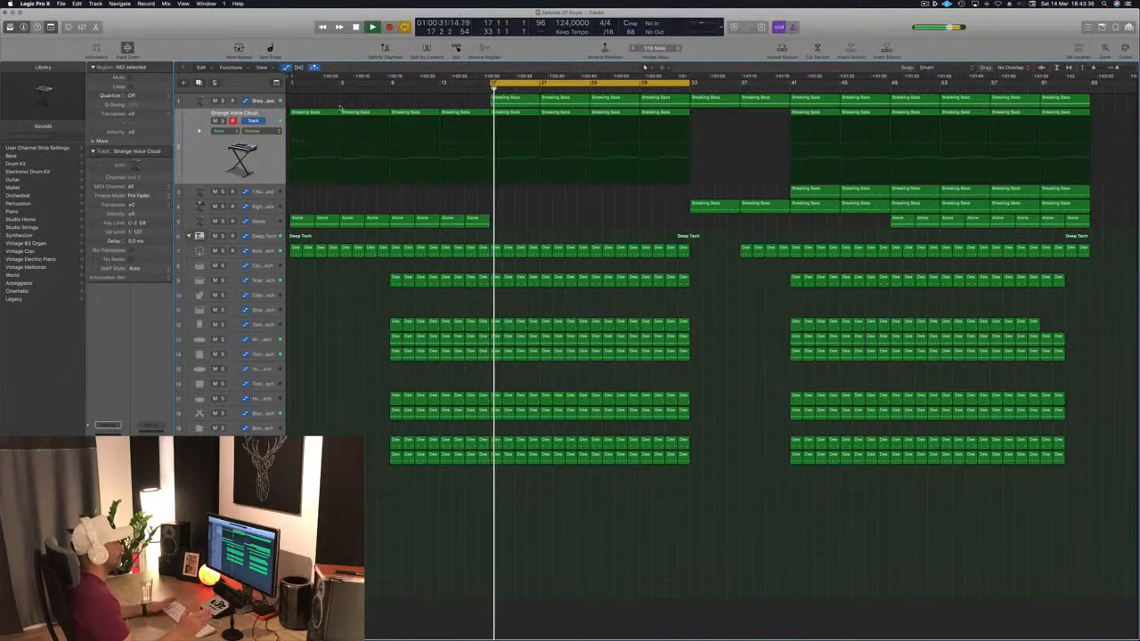
pyautogui.press('space')
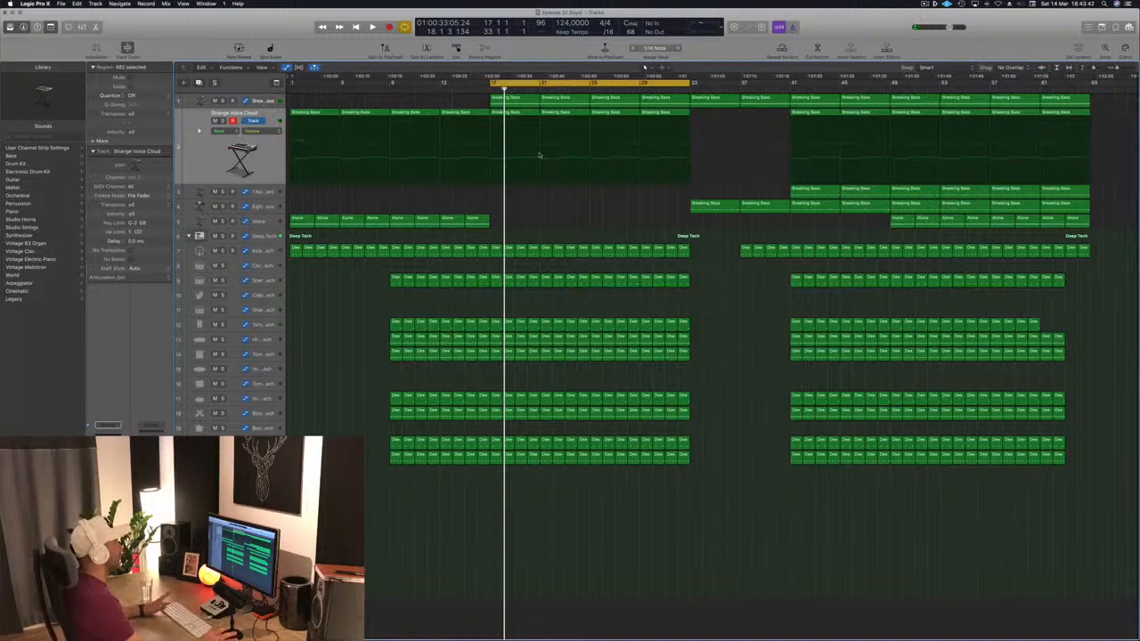
# Move the cycle range to bars 41 to 57 and restart playback from there.
pyautogui.press('space')
pyautogui.moveTo(653, 83); pyautogui.dragTo(932, 83)
pyautogui.press('space')
pyautogui.press('space')
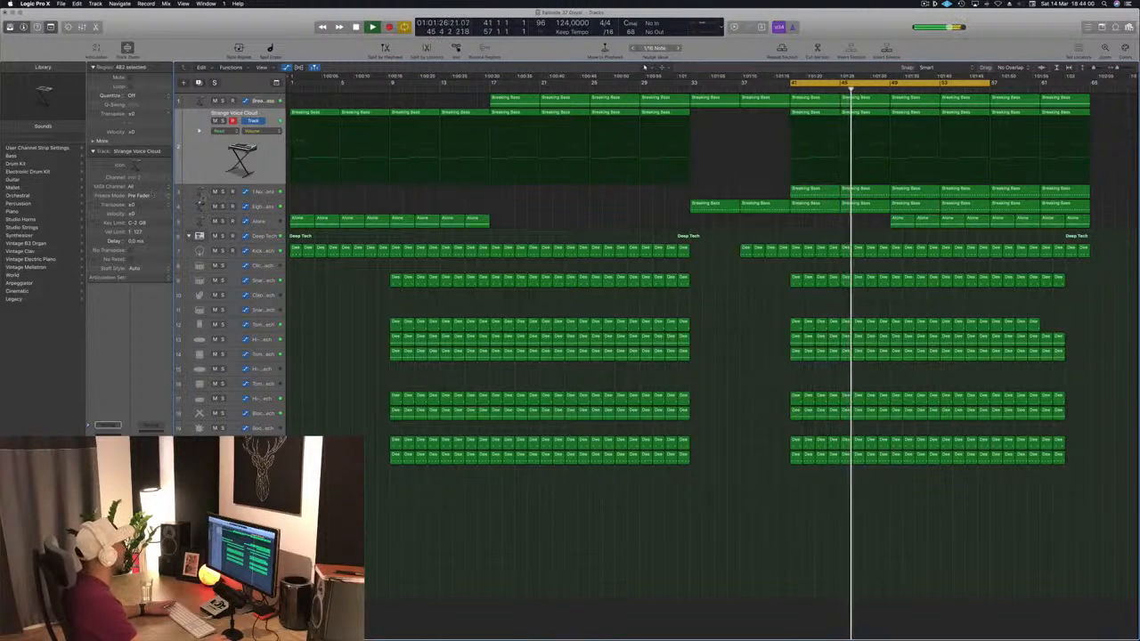
# Audition the third and fourth tracks soloed together and the Alone track soloed, clear the solos and stop playback.
pyautogui.click(222, 192)
pyautogui.click(223, 206)
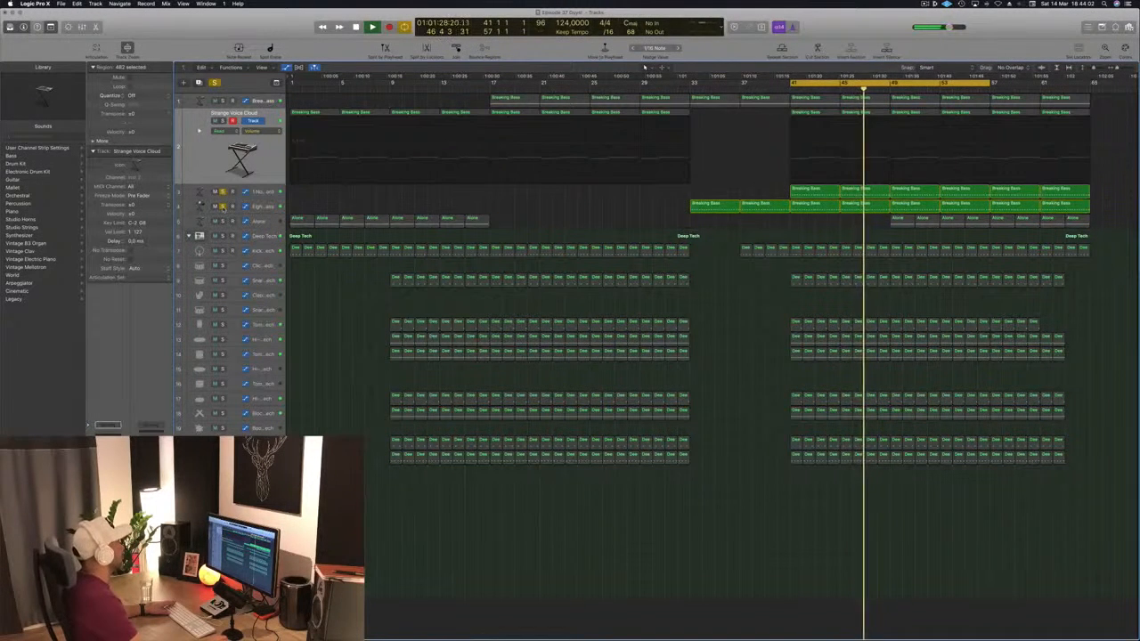
pyautogui.click(223, 206)
pyautogui.click(223, 191)
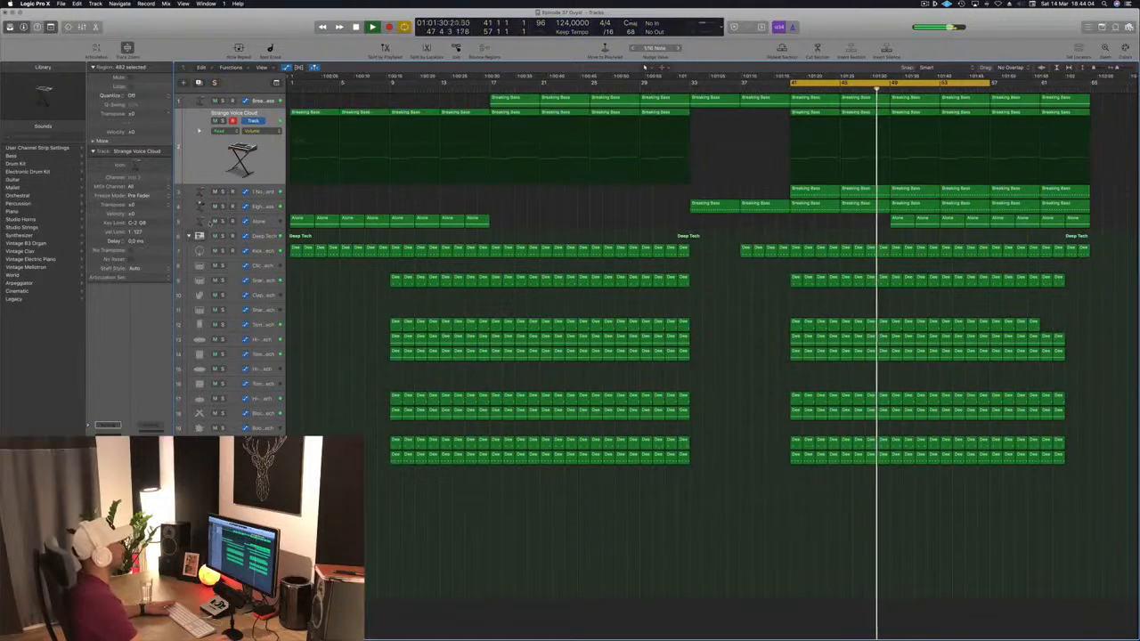
pyautogui.click(222, 221)
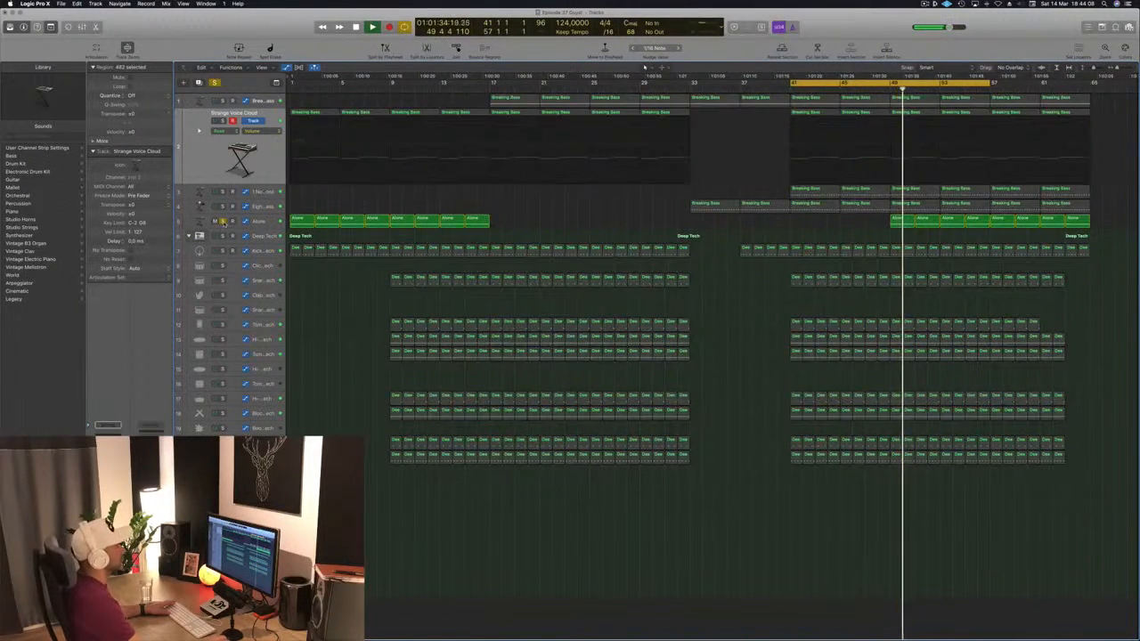
pyautogui.click(222, 221)
pyautogui.press('space')
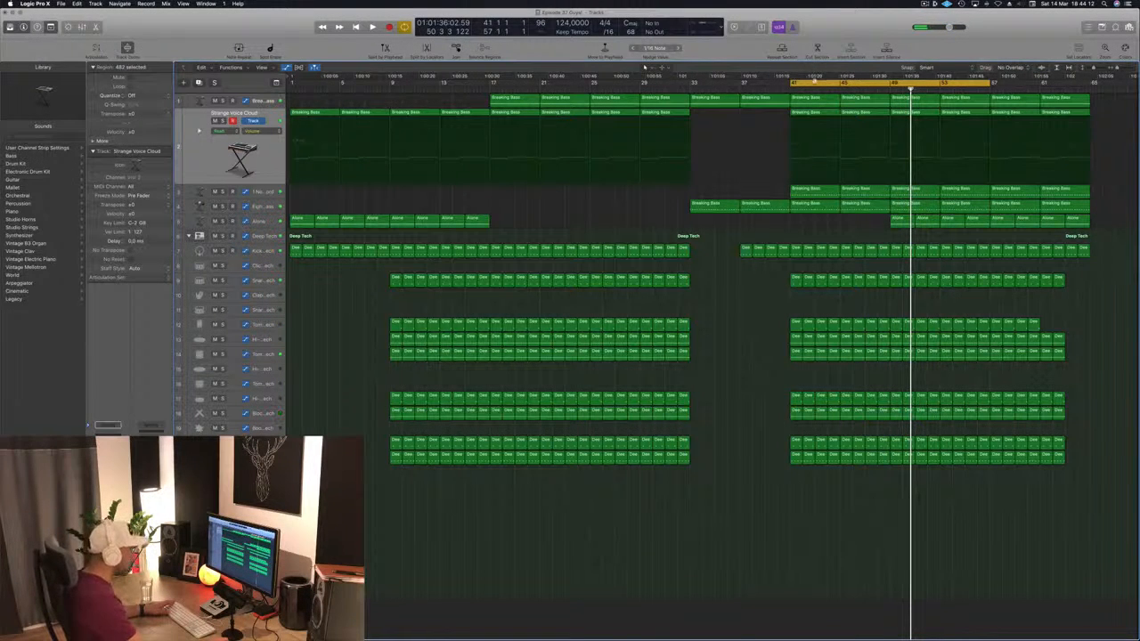
# Move the cycle range to bars 1 to 17 and delete the first four Alone regions, clearing bars 1 to 9.
pyautogui.moveTo(815, 82); pyautogui.dragTo(311, 82)
pyautogui.press('space')
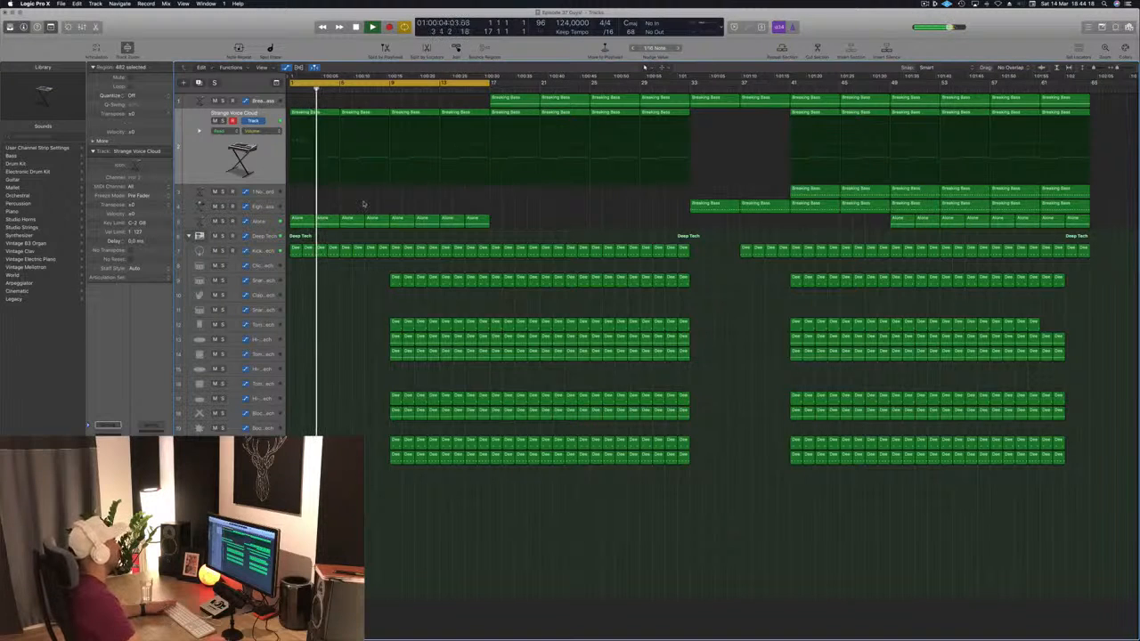
pyautogui.moveTo(295, 212); pyautogui.dragTo(392, 226)
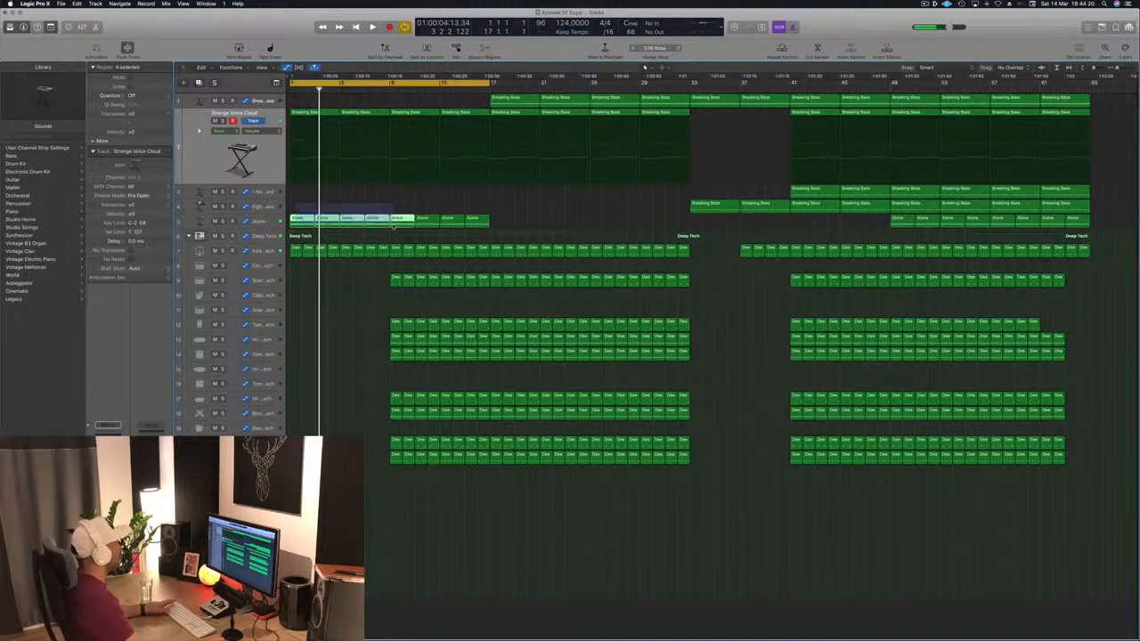
pyautogui.press('Delete')
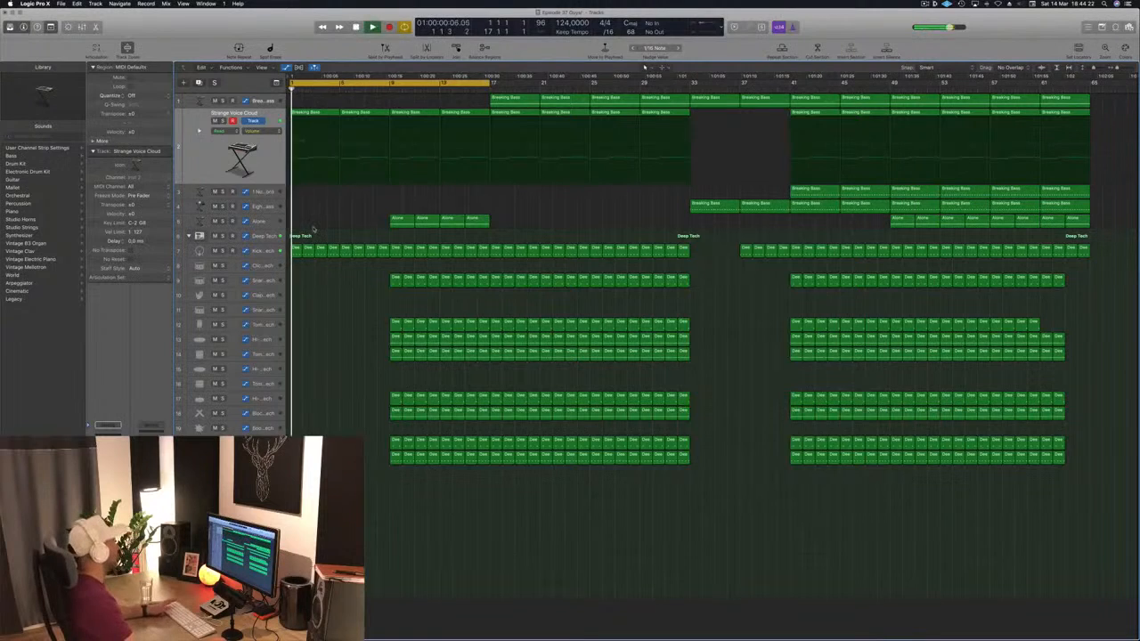
pyautogui.press('Return')
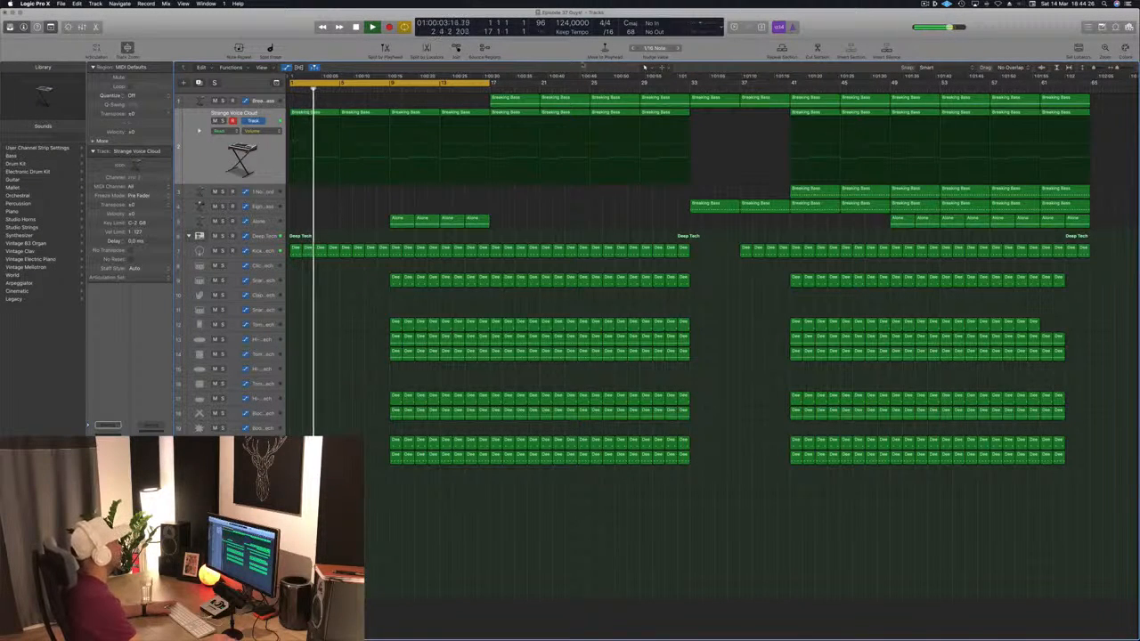
# Move the first track's Breaking Bass region from bar 17 to bar 1 and have it repeat at bar 5.
pyautogui.click(510, 101)
pyautogui.press('Return')
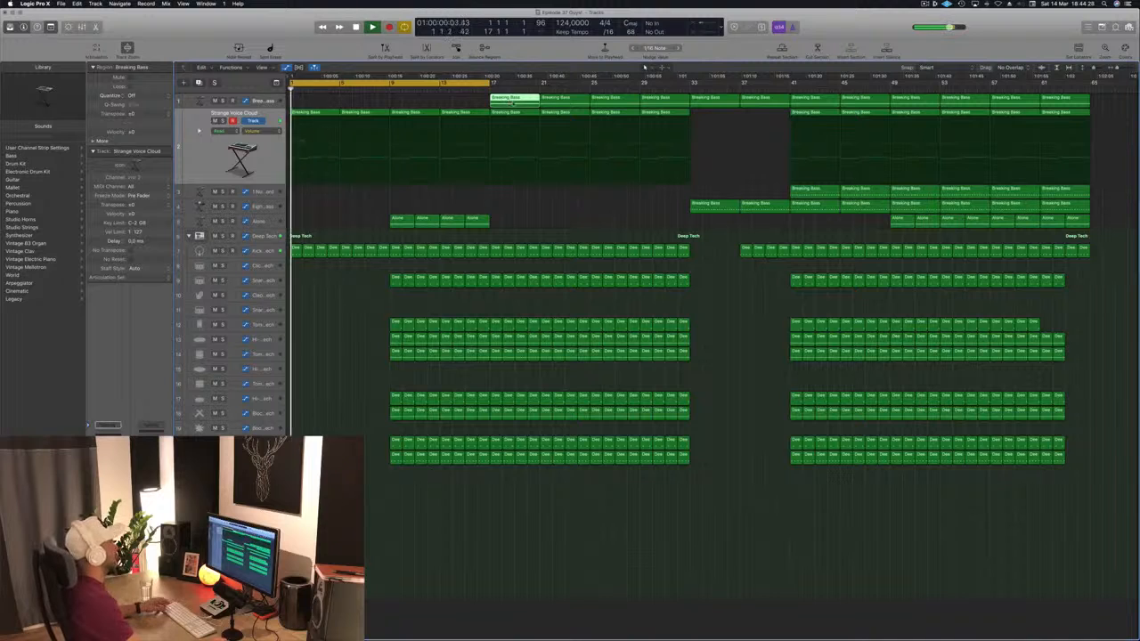
pyautogui.moveTo(510, 102); pyautogui.dragTo(325, 106)
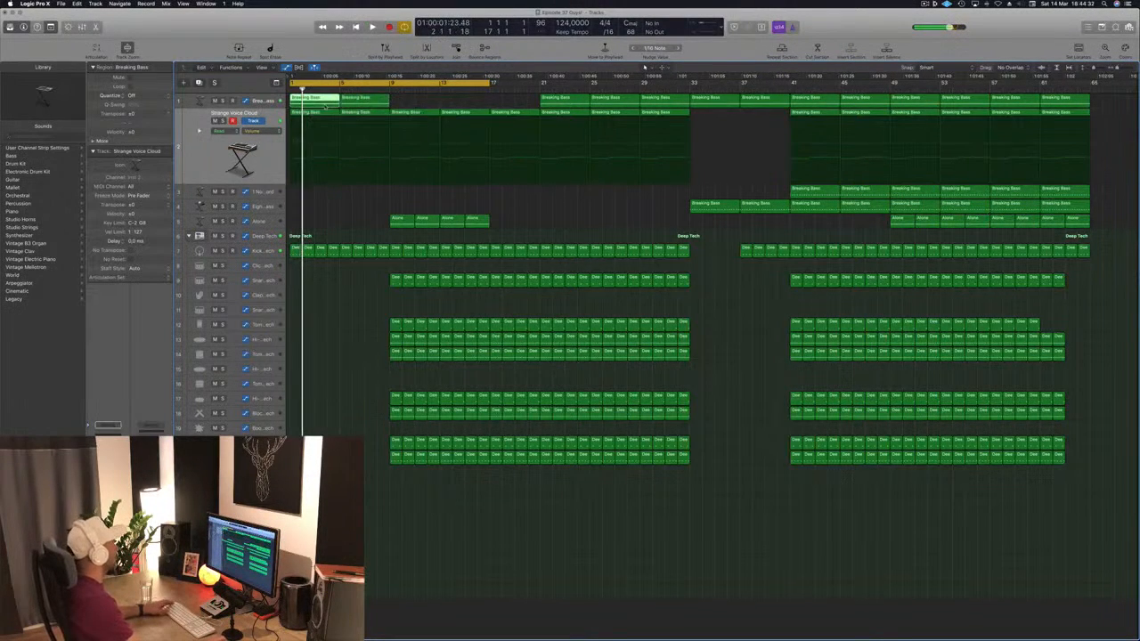
# Shorten the cycle range to bars 1 to 9, repeat that section once and play from the start.
pyautogui.moveTo(315, 213); pyautogui.dragTo(323, 94)
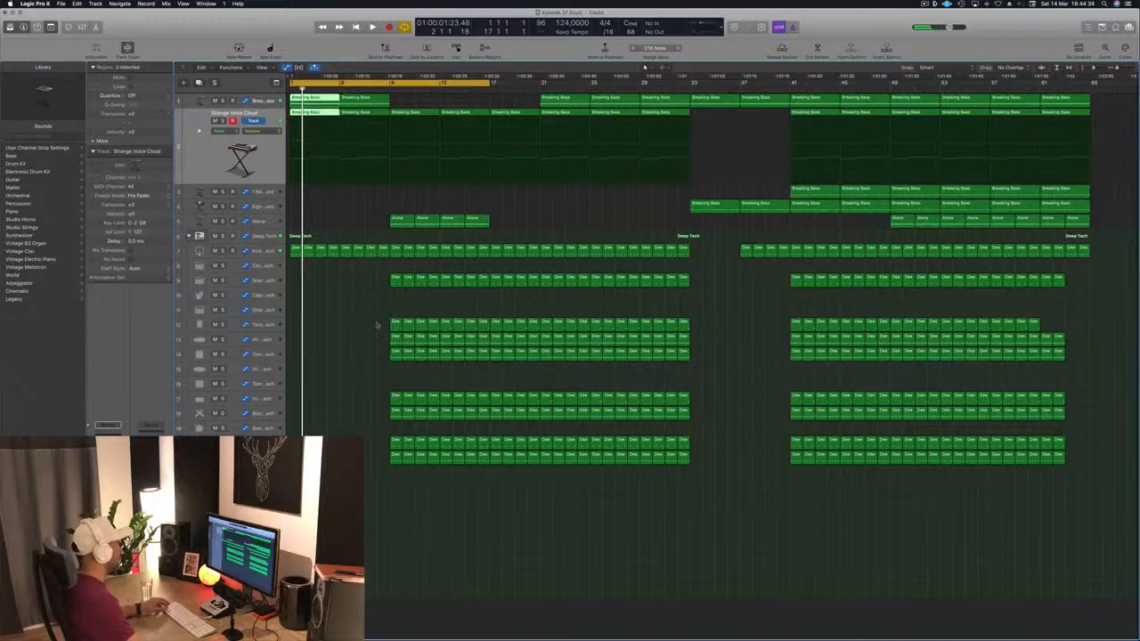
pyautogui.moveTo(488, 81); pyautogui.dragTo(392, 85)
pyautogui.press('super+r')
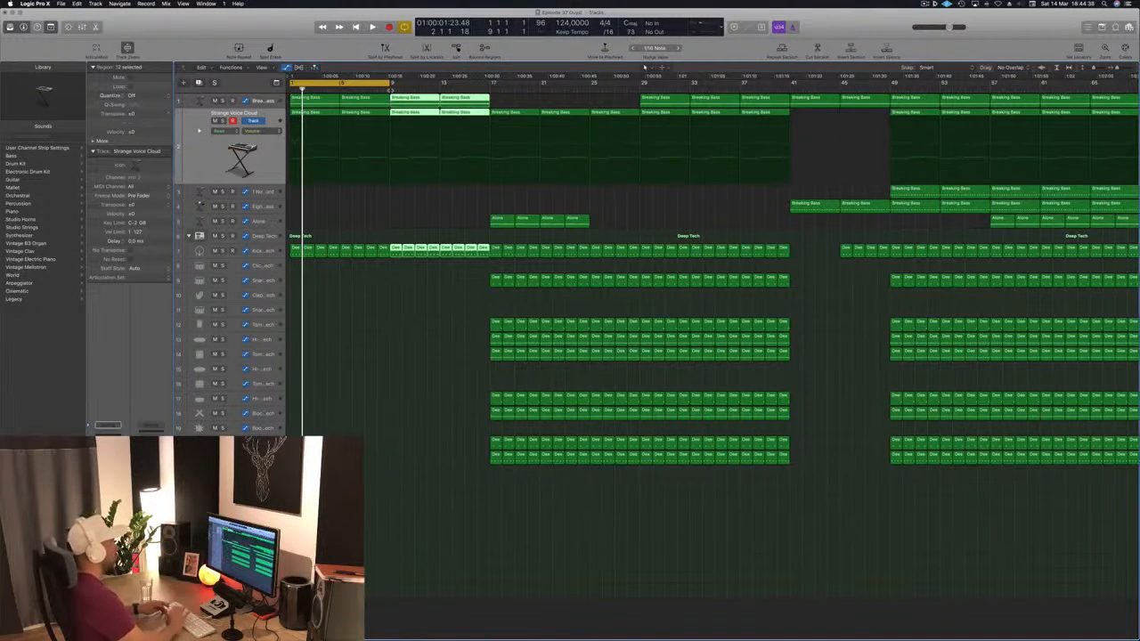
pyautogui.press('Return')
pyautogui.press('space')
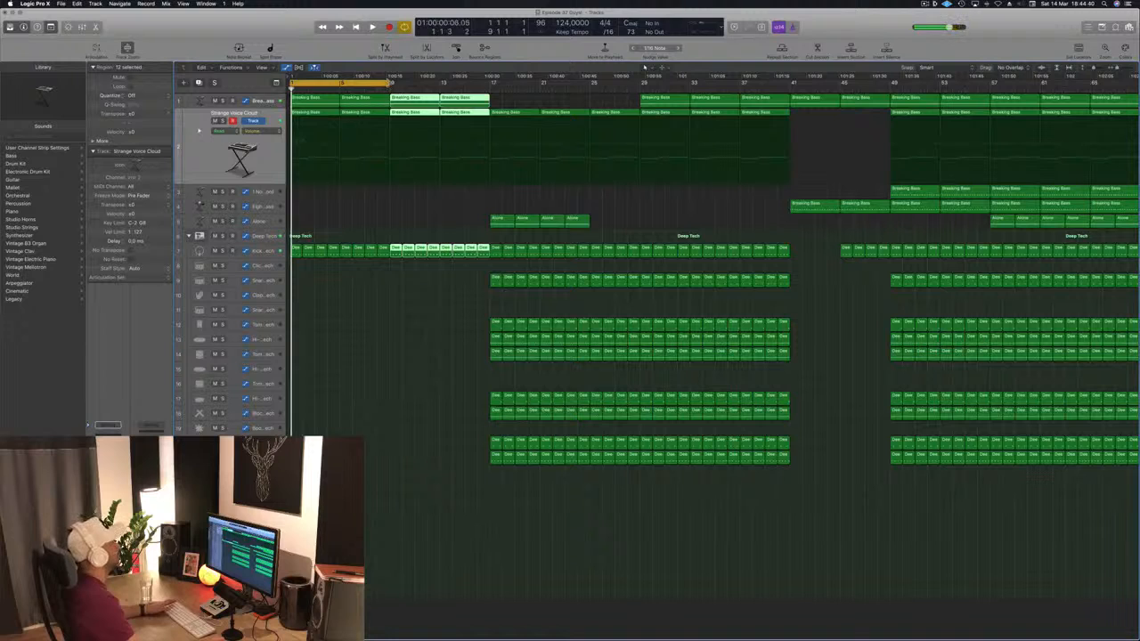
# Extend the cycle range to bar 17 and play the beginning of the lengthened intro.
pyautogui.moveTo(392, 82); pyautogui.dragTo(488, 87)
pyautogui.click(352, 227)
pyautogui.press('space')
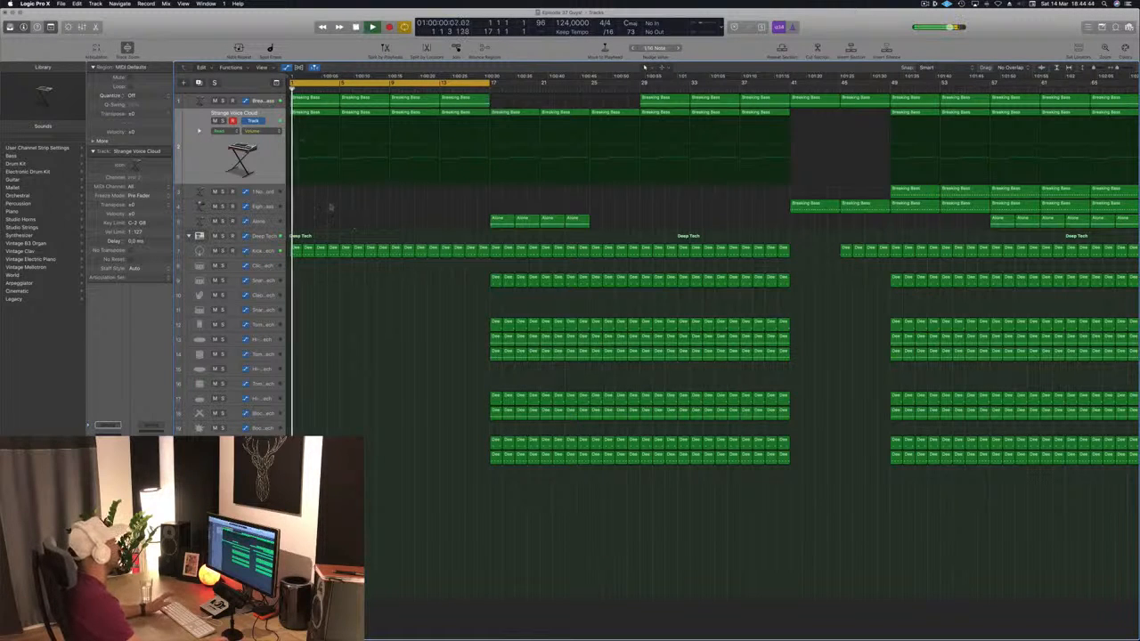
pyautogui.click(269, 142)
pyautogui.press('space')
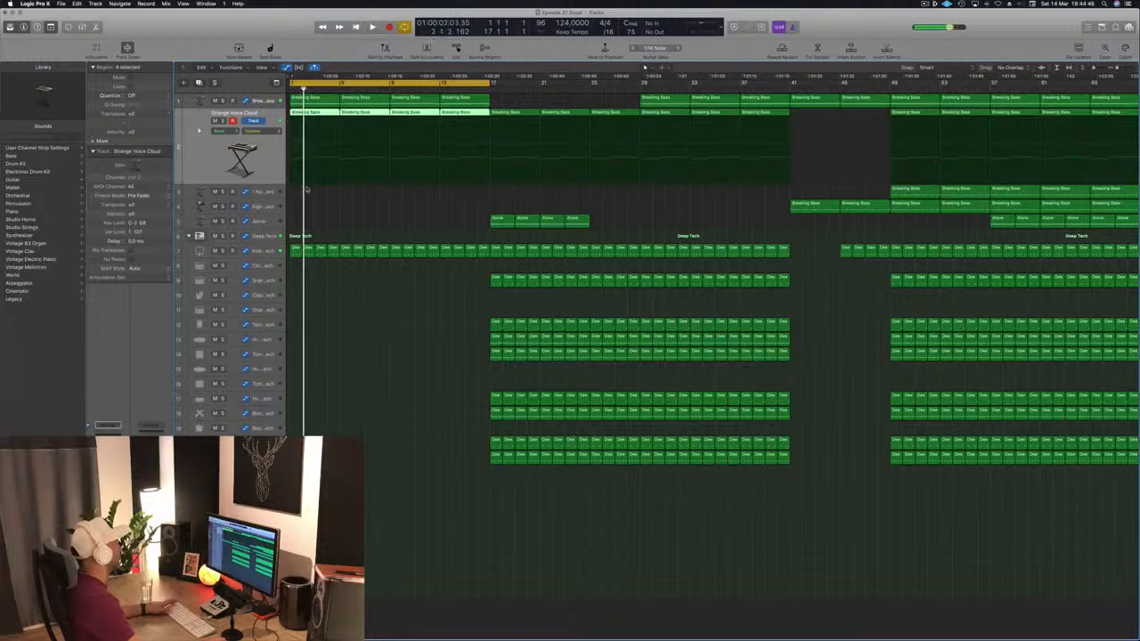
# Open both tracks' first Breaking Bass regions in the Piano Roll and delete the notes that follow the opening ones.
pyautogui.click(311, 117)
pyautogui.click(326, 155)
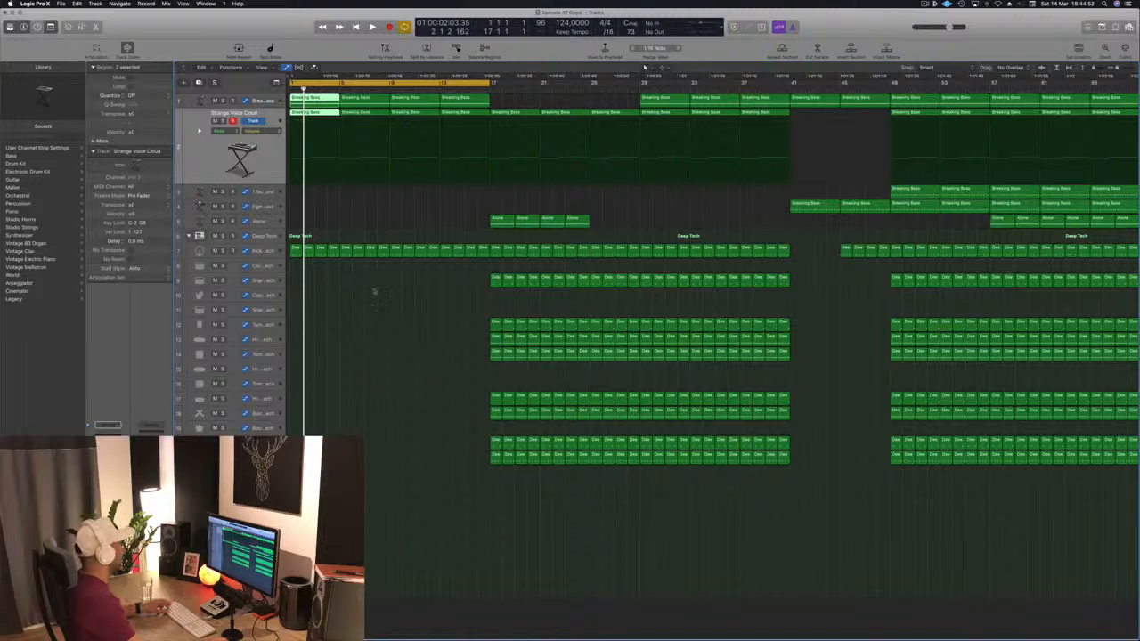
pyautogui.press('p')
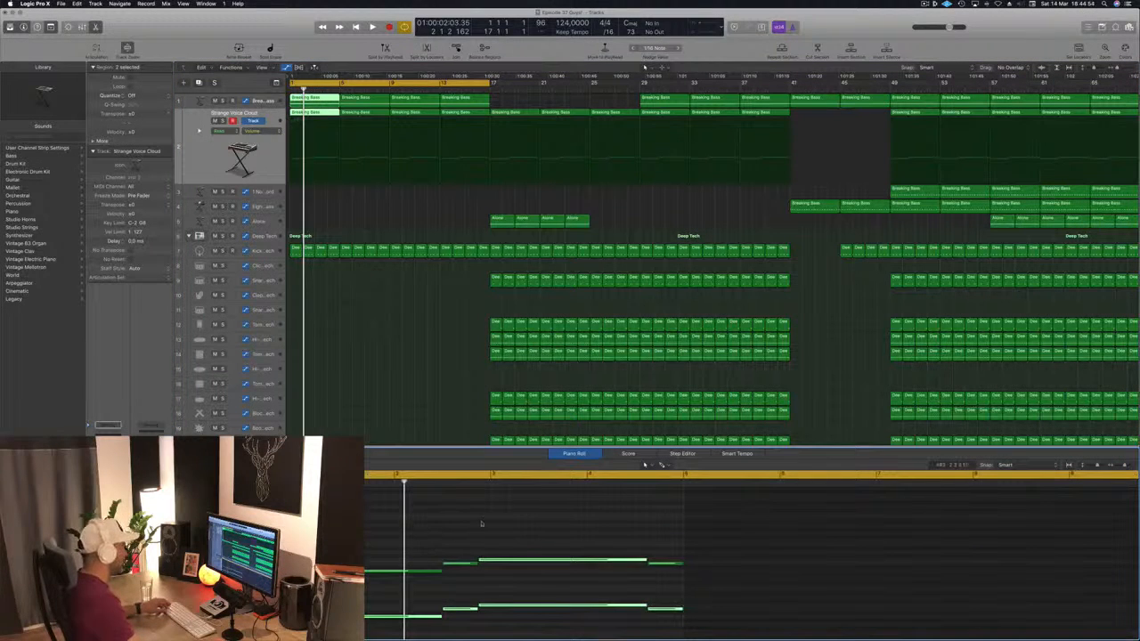
pyautogui.moveTo(481, 524); pyautogui.dragTo(675, 627)
pyautogui.press('Delete')
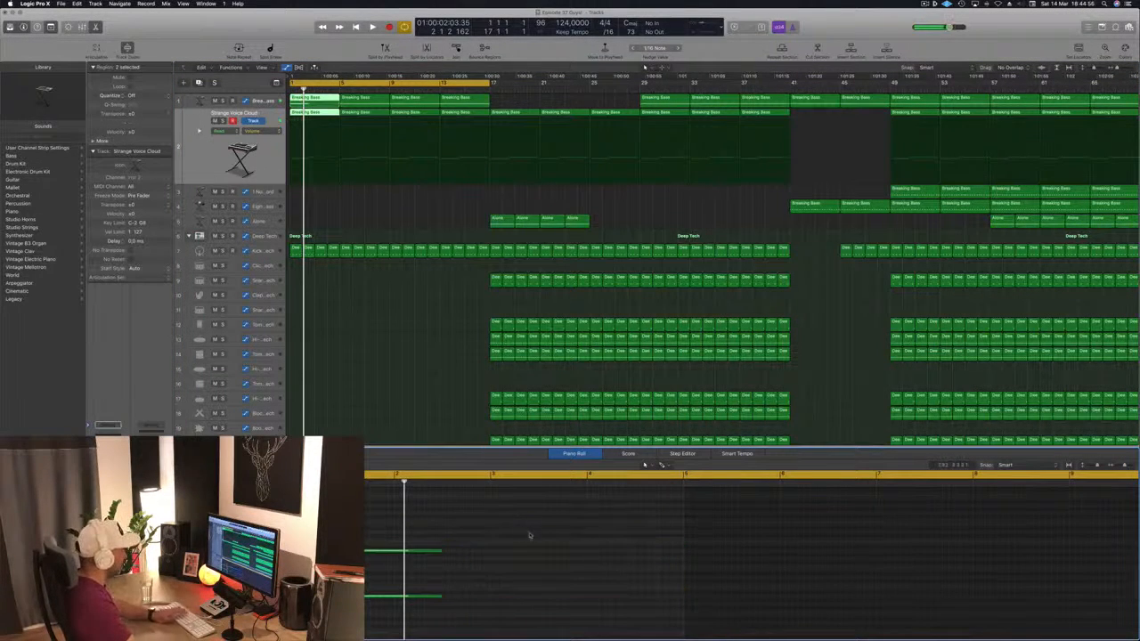
# Extend the remaining notes of both Breaking Bass regions to bar 5 and start playback.
pyautogui.moveTo(529, 535); pyautogui.dragTo(367, 636)
pyautogui.scroll(2, 471, 517)
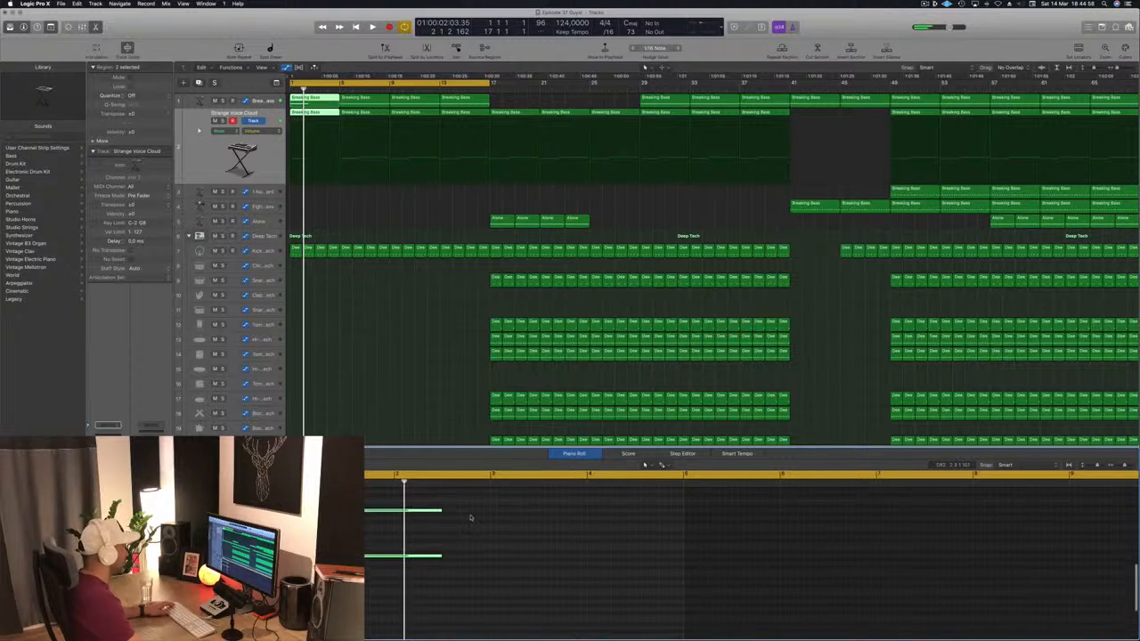
pyautogui.moveTo(439, 510); pyautogui.dragTo(682, 510)
pyautogui.press('space')
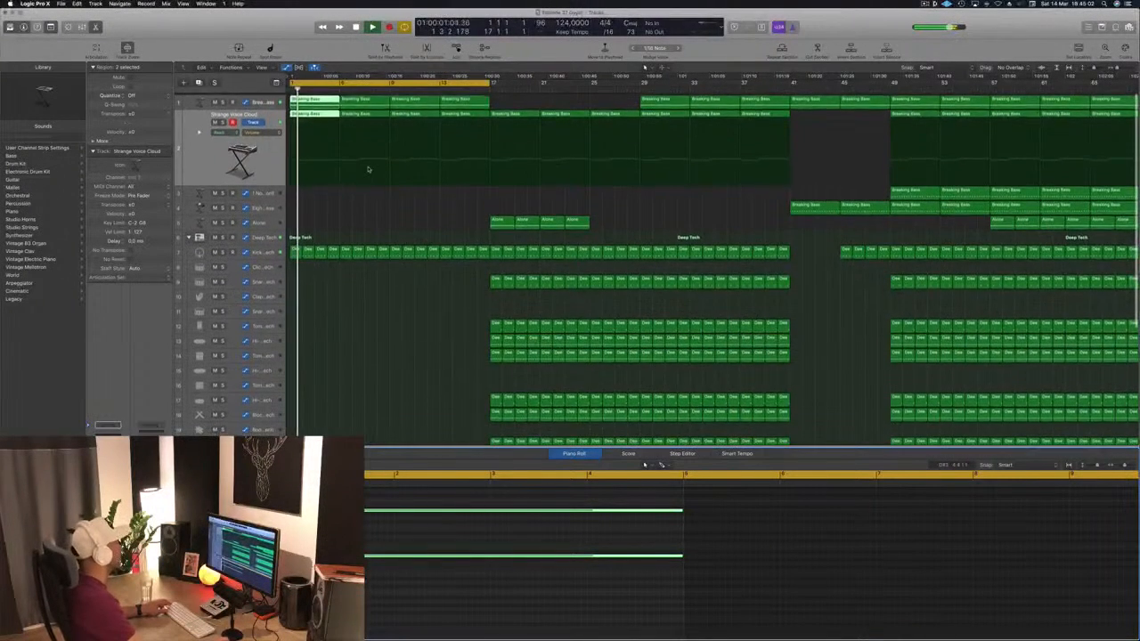
# Replace both tracks' Breaking Bass regions from bar 5 to 17 with copies of the edited first ones and play the intro.
pyautogui.click(361, 112)
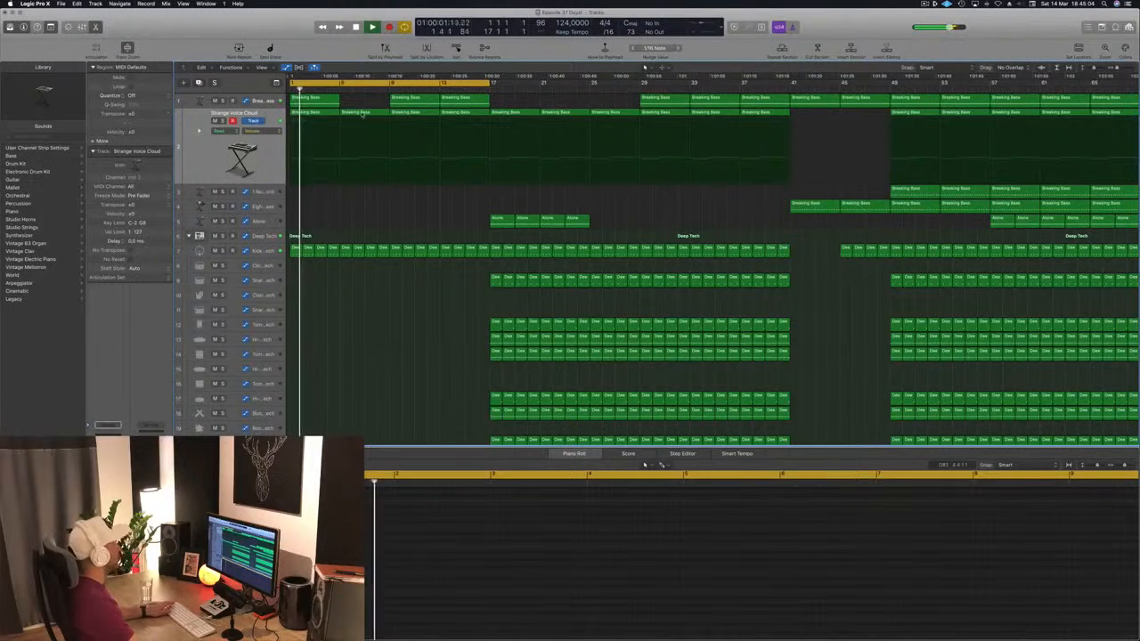
pyautogui.press('Delete')
pyautogui.moveTo(376, 104); pyautogui.dragTo(483, 115)
pyautogui.press('Delete')
pyautogui.press('space')
pyautogui.moveTo(408, 107)
pyautogui.mouseDown()
pyautogui.moveTo(290, 124)
pyautogui.moveTo(371, 105)
pyautogui.moveTo(315, 116)
pyautogui.moveTo(430, 107)
pyautogui.mouseUp()
pyautogui.press('space')
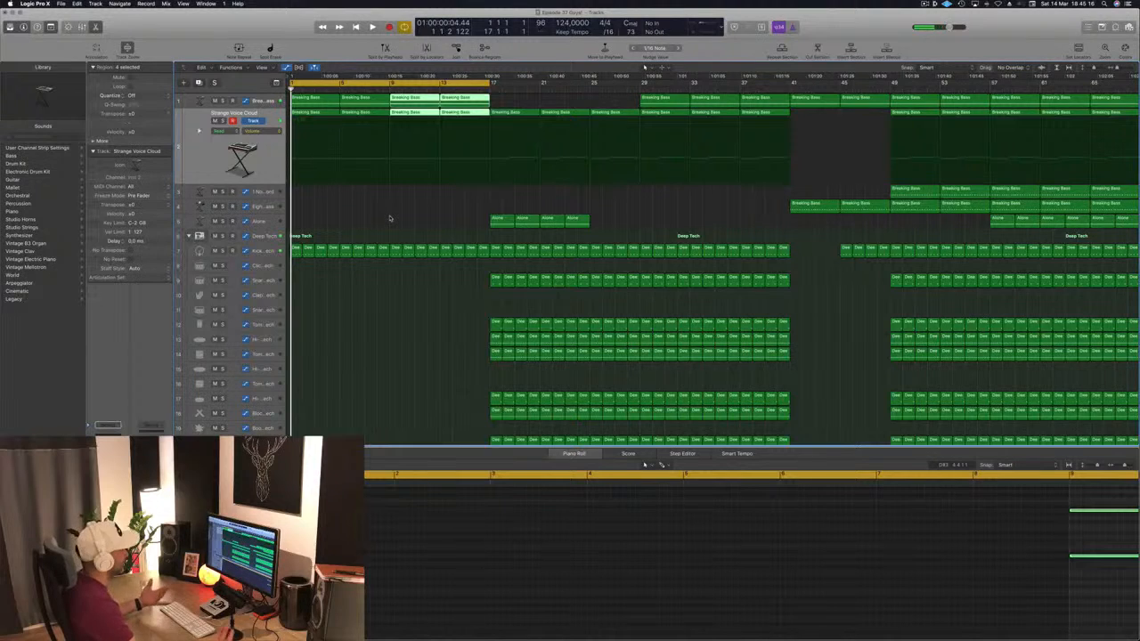
pyautogui.click(390, 217)
pyautogui.press('space')
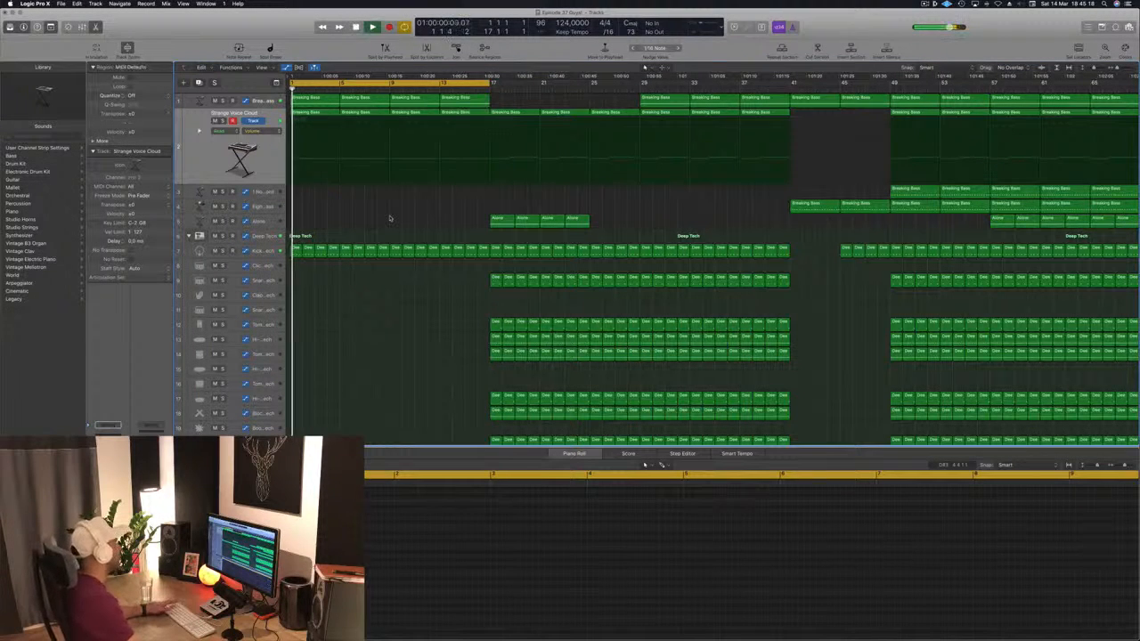
# Open Alchemy on the Breaking Bass track and lower its Cutoff while the intro plays.
pyautogui.click(260, 98)
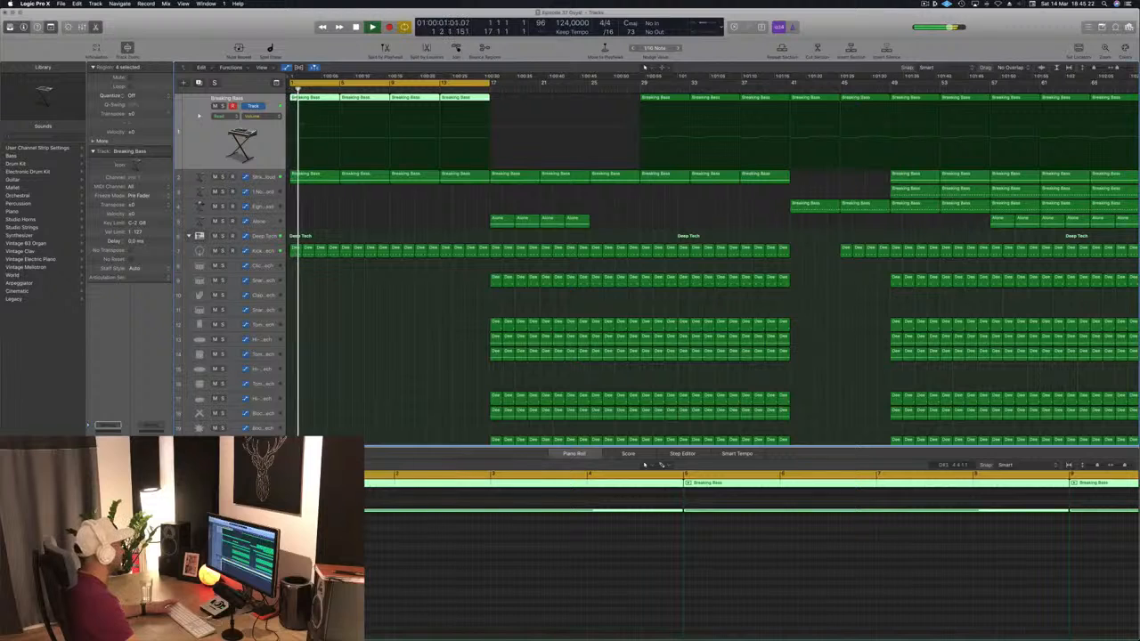
pyautogui.click(107, 467)
pyautogui.moveTo(296, 30); pyautogui.dragTo(839, 119)
pyautogui.moveTo(788, 360); pyautogui.dragTo(788, 374)
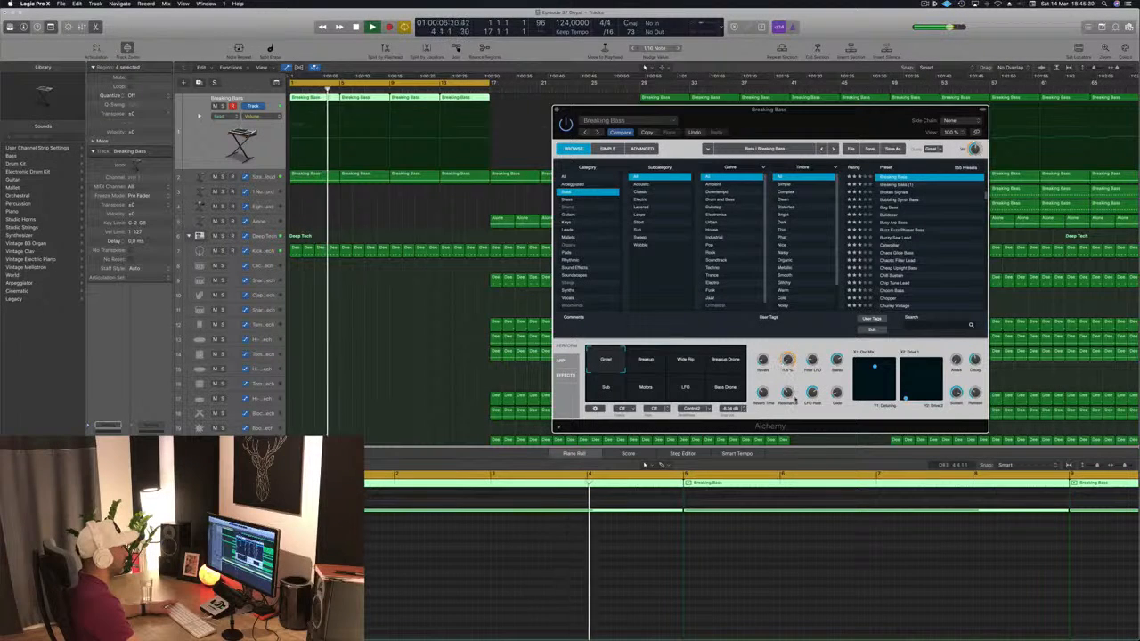
pyautogui.click(645, 464)
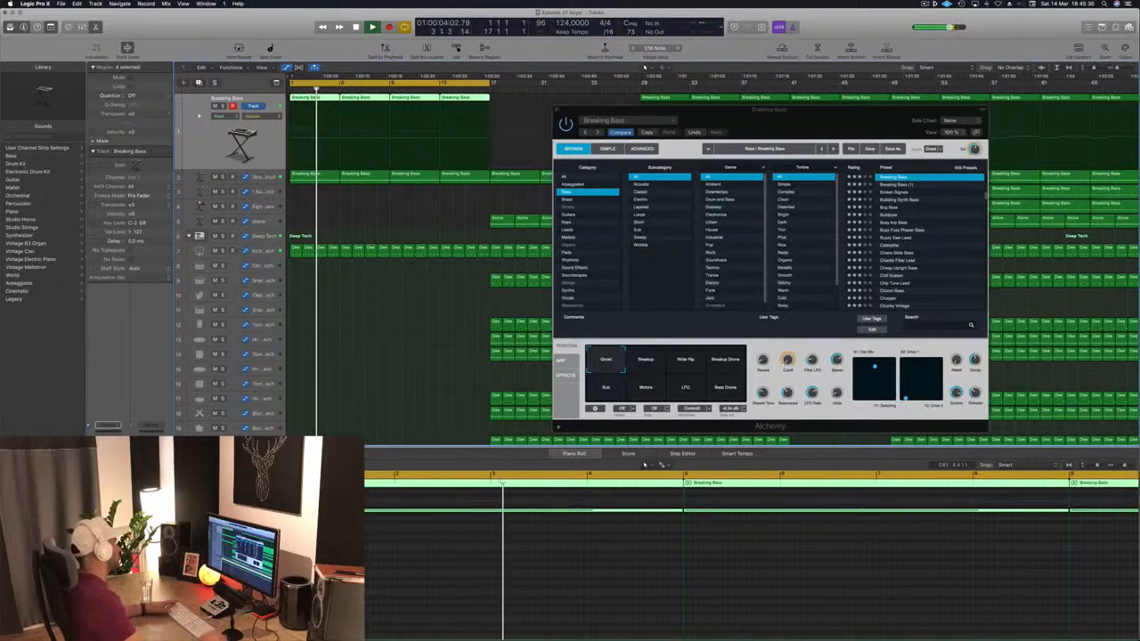
pyautogui.moveTo(841, 122); pyautogui.dragTo(845, 167)
pyautogui.press('Return')
# Select the Strange Voice Cloud track, move the Alchemy window clear of the intro regions and replay from the start.
pyautogui.click(260, 178)
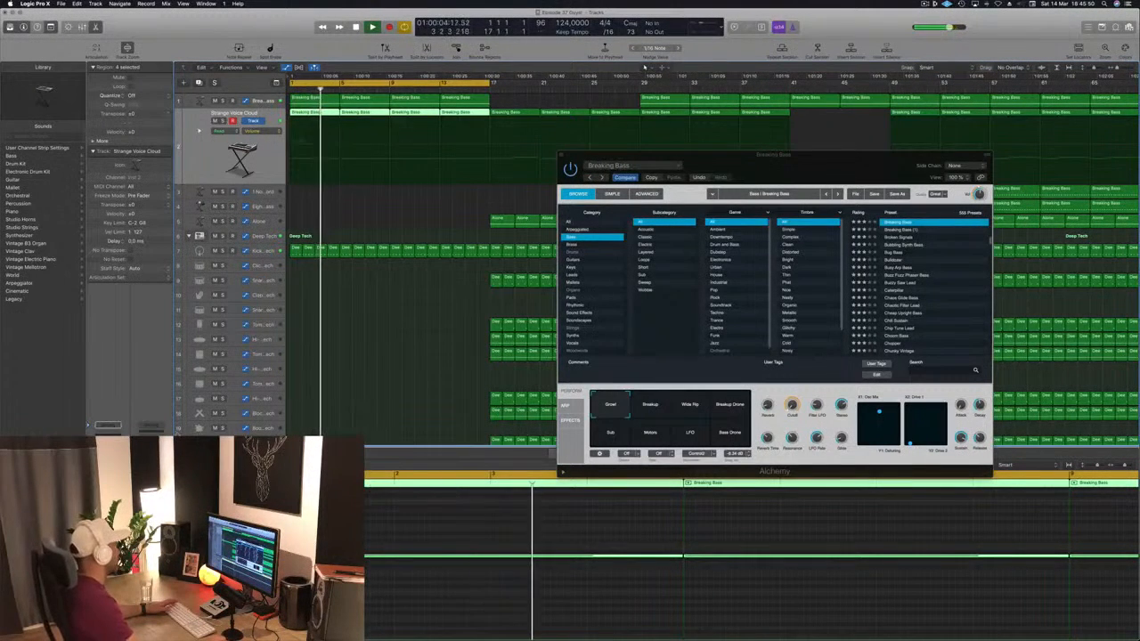
pyautogui.moveTo(865, 164); pyautogui.dragTo(773, 270)
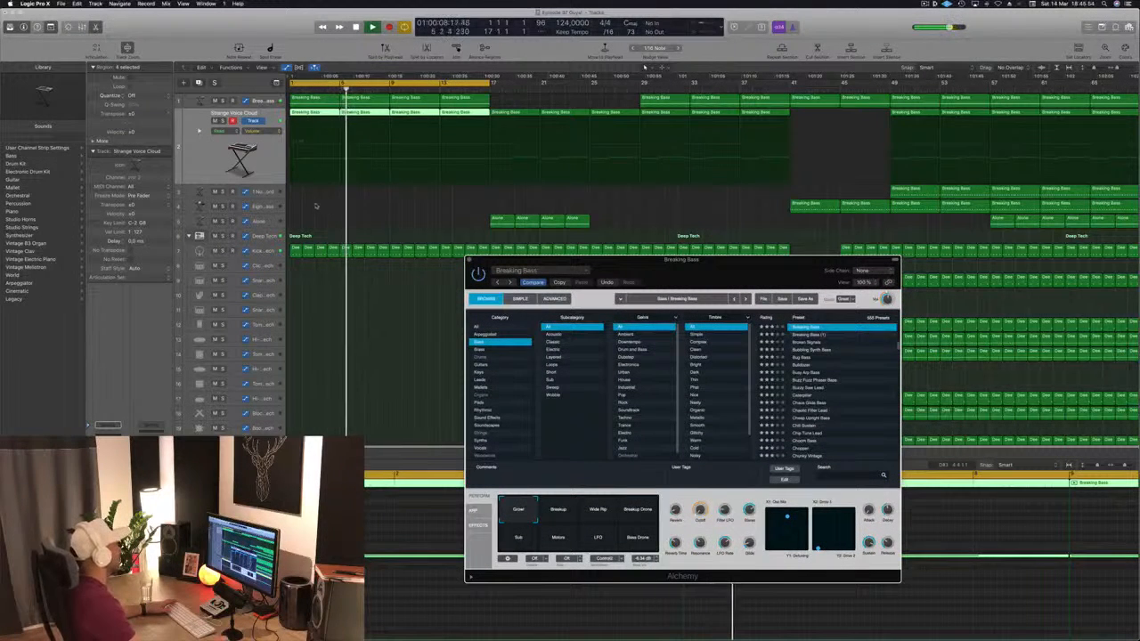
pyautogui.press('space')
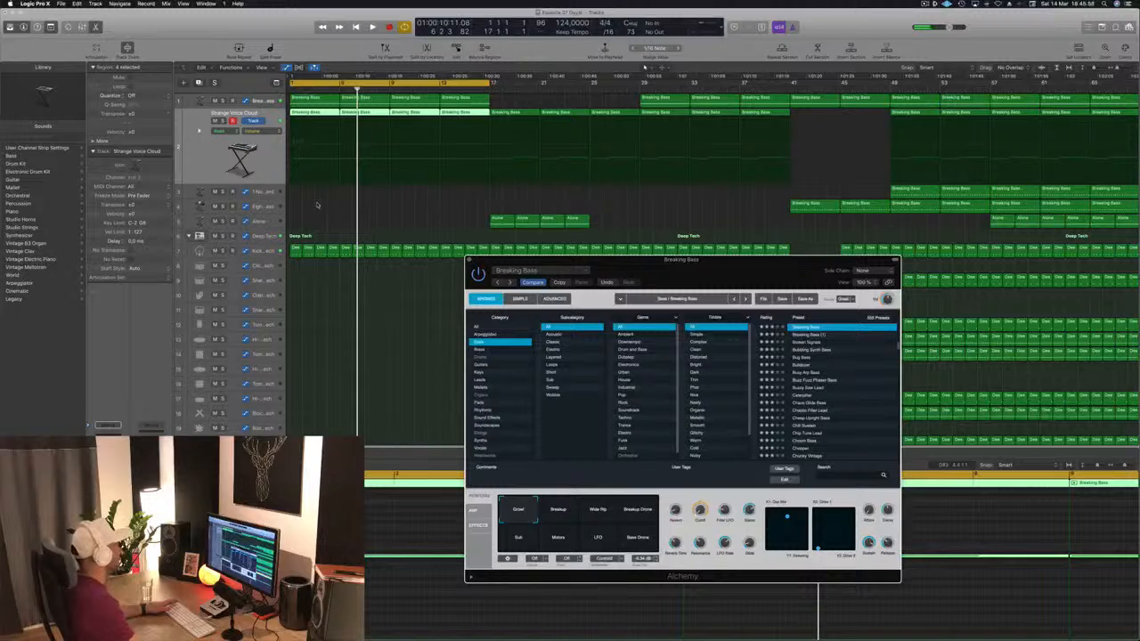
pyautogui.moveTo(622, 265); pyautogui.dragTo(829, 253)
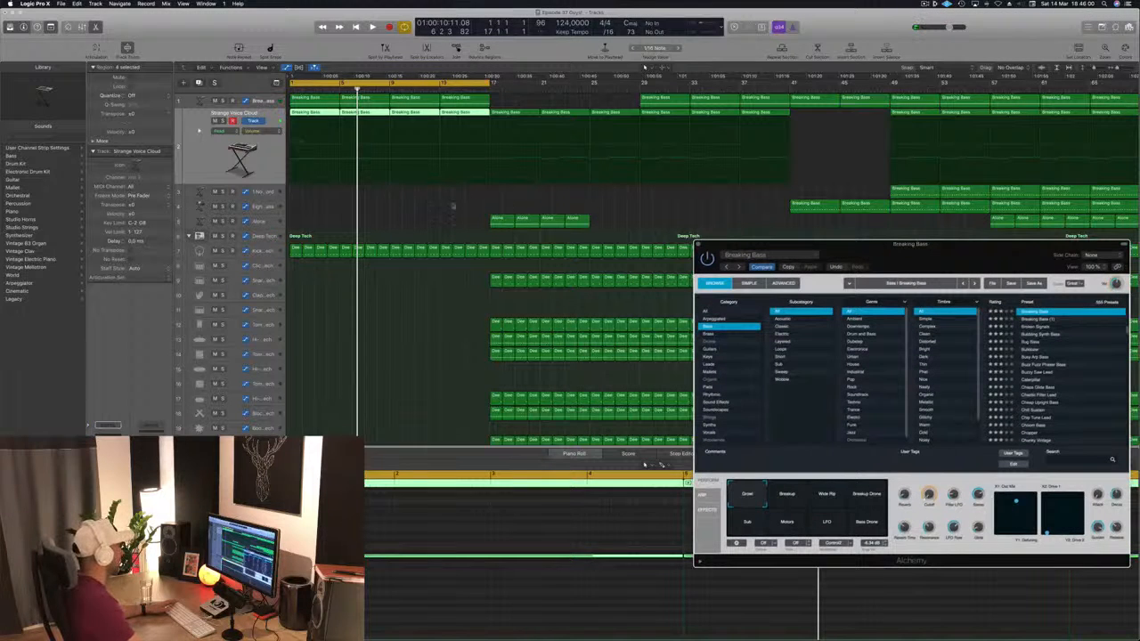
pyautogui.press('super+Left')
pyautogui.press('Return')
pyautogui.press('space')
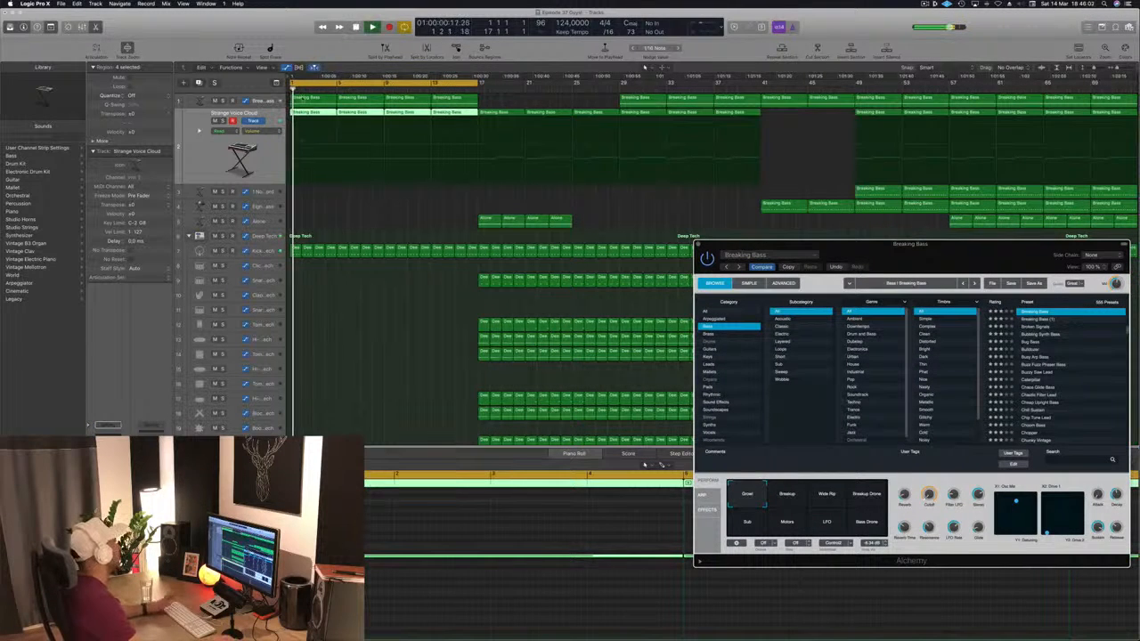
# Duplicate the Strange Voice Cloud track and copy its first Breaking Bass region onto the new track at bar 1.
pyautogui.click(206, 36)
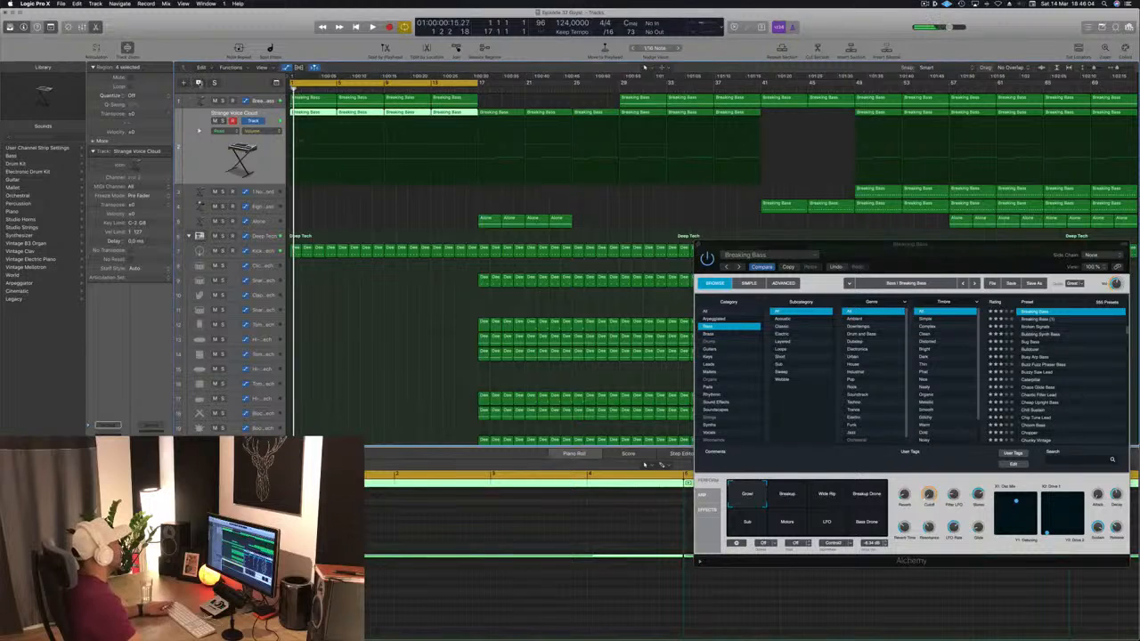
pyautogui.click(200, 83)
pyautogui.click(304, 116)
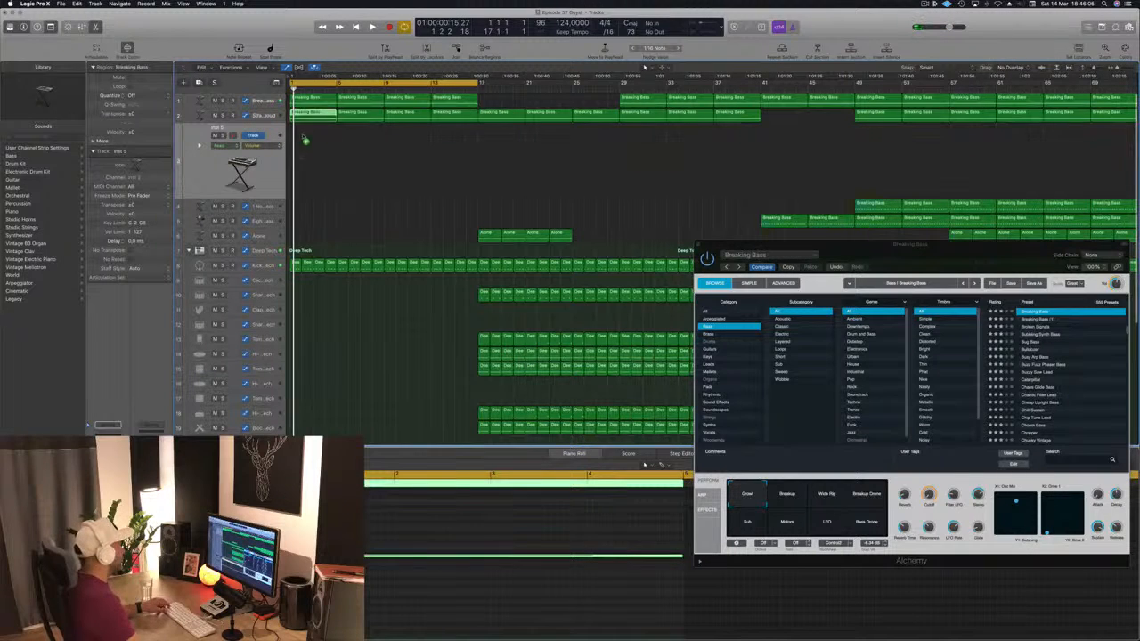
pyautogui.moveTo(304, 140); pyautogui.dragTo(304, 134)
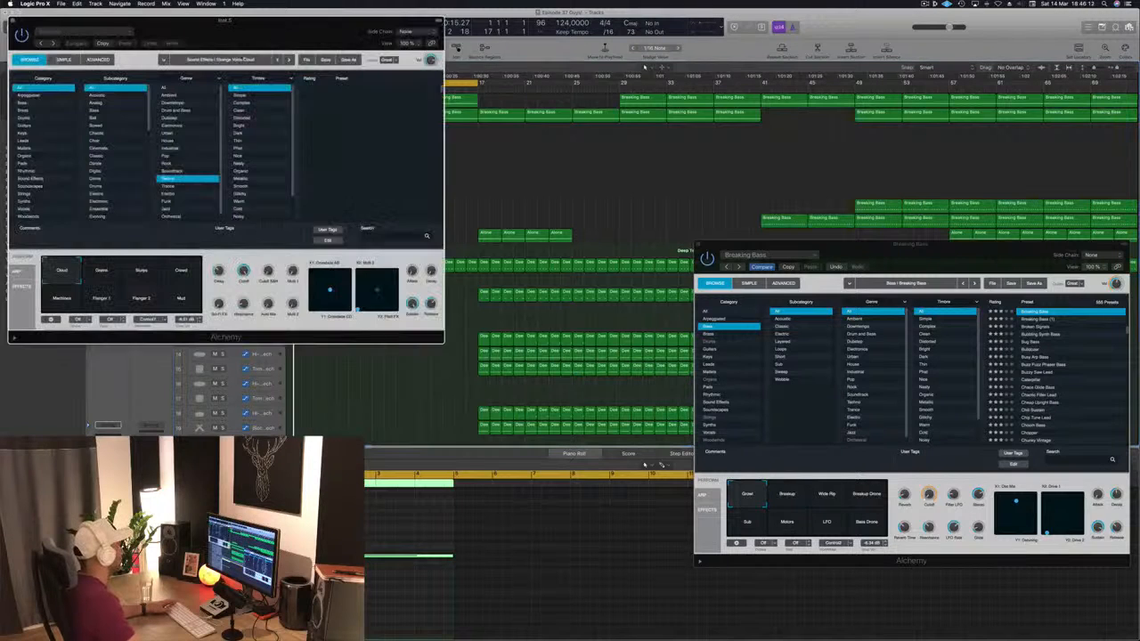
# Load the Old Time Radio keys preset on the new track and turn its long note into repeated one-bar notes up to bar 5.
pyautogui.moveTo(260, 38); pyautogui.dragTo(684, 50)
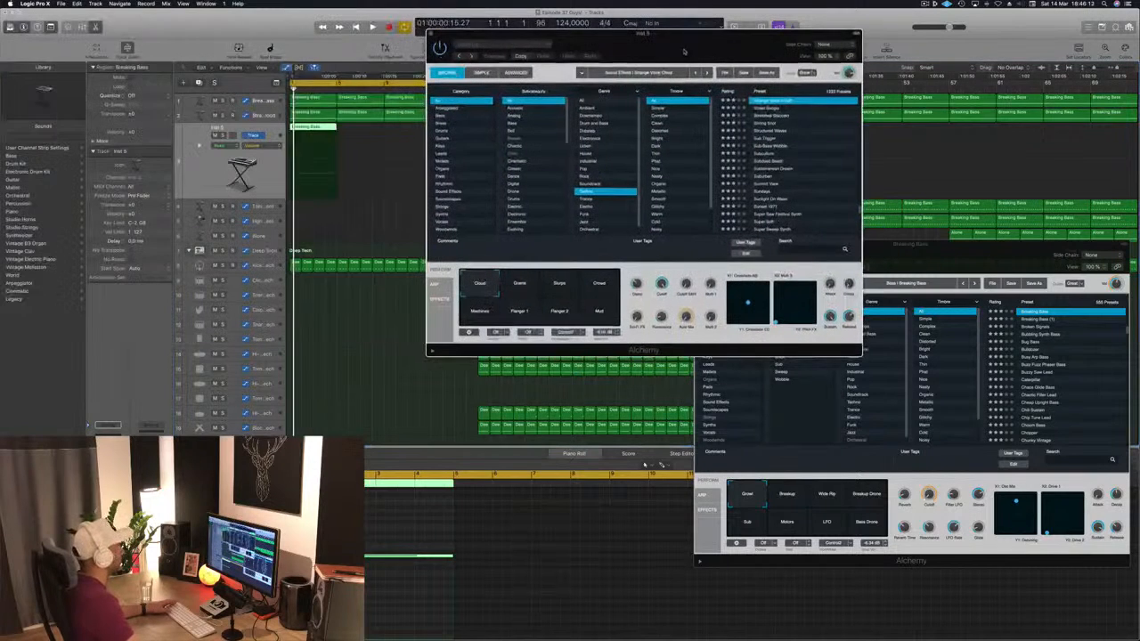
pyautogui.click(440, 146)
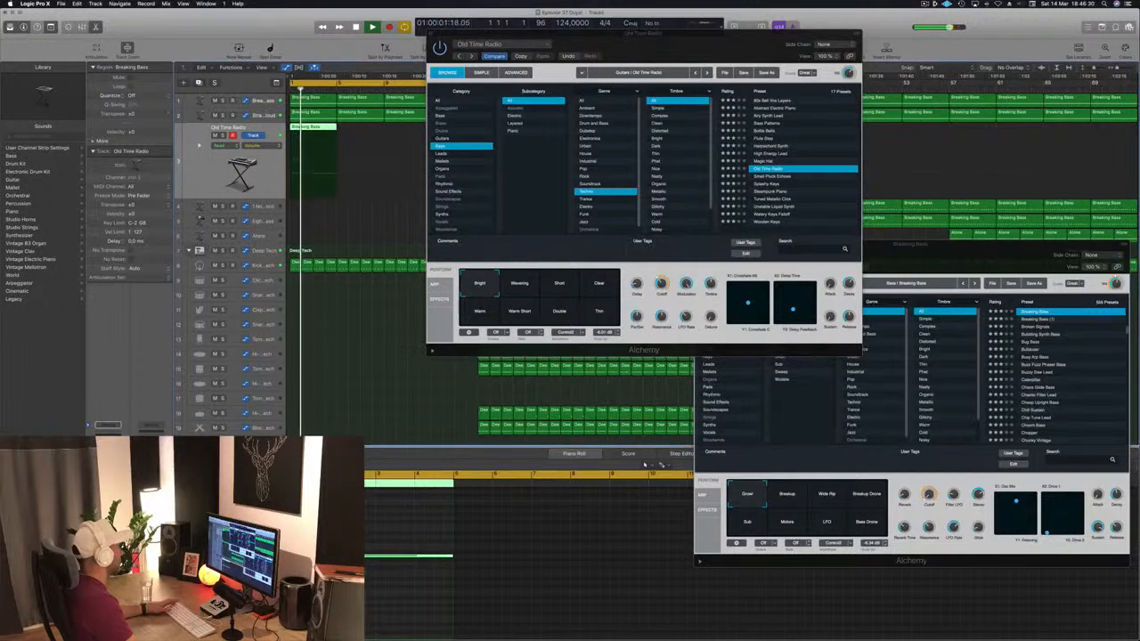
pyautogui.moveTo(453, 557); pyautogui.dragTo(369, 556)
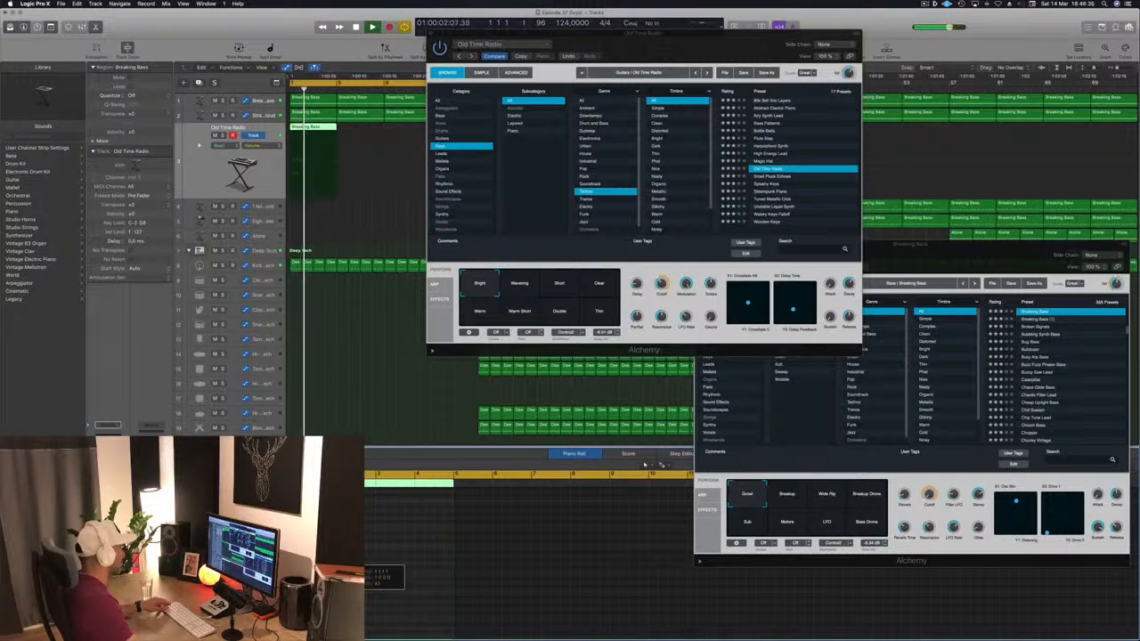
pyautogui.moveTo(319, 556); pyautogui.dragTo(394, 557)
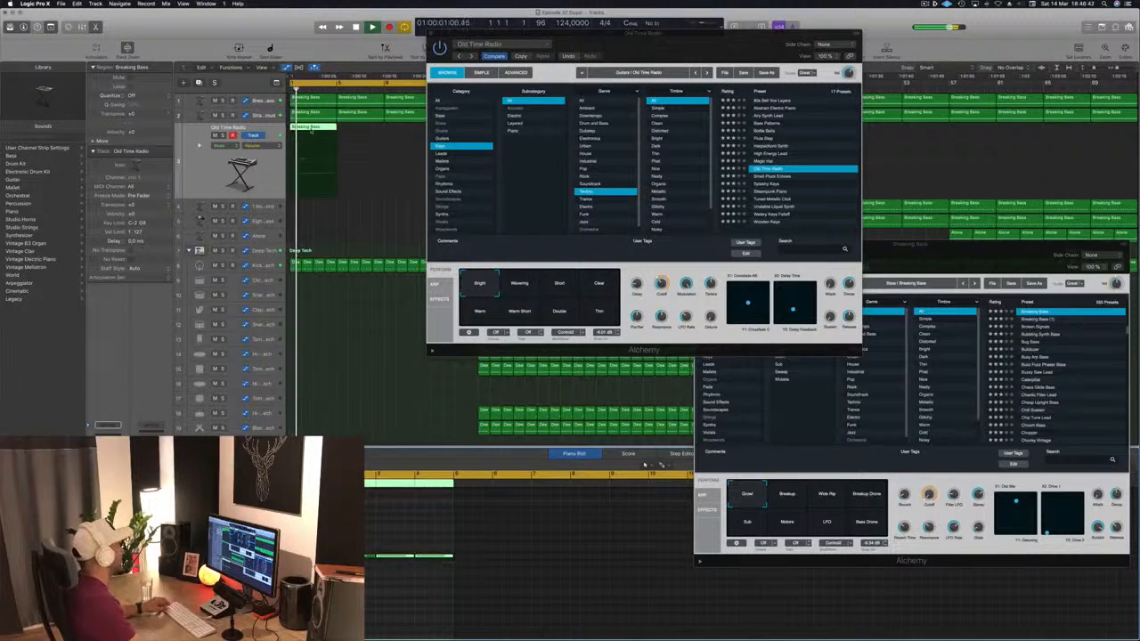
# Repeat the Old Time Radio track's region to fill bars 5 to 17 and listen to the result.
pyautogui.moveTo(311, 132); pyautogui.dragTo(358, 133)
pyautogui.moveTo(705, 50); pyautogui.dragTo(1044, 60)
pyautogui.moveTo(318, 212); pyautogui.dragTo(439, 136)
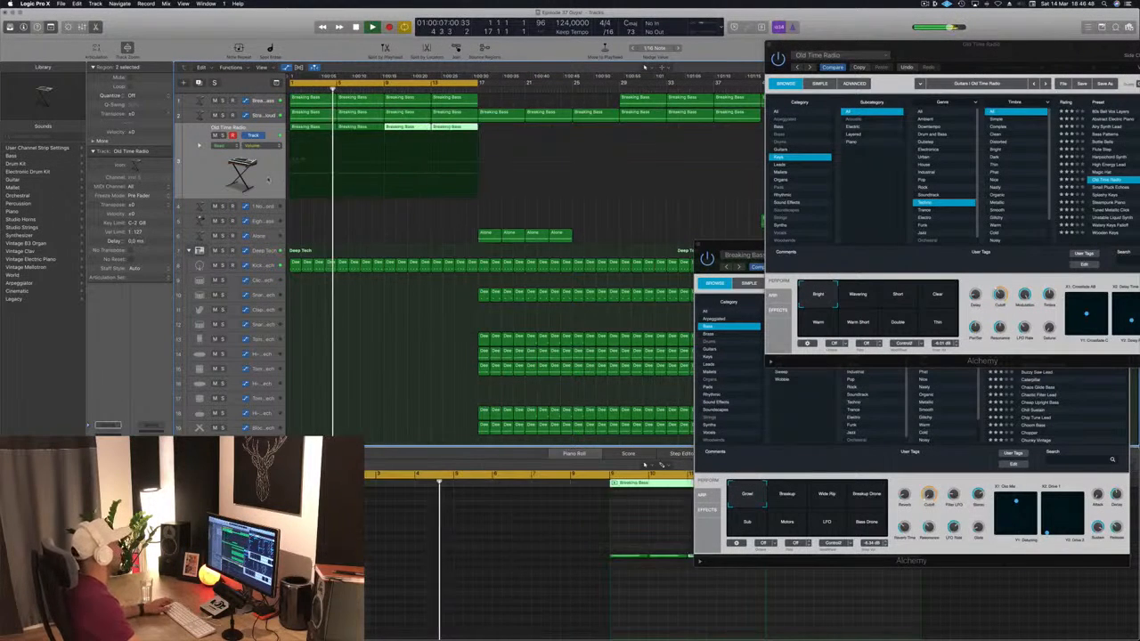
pyautogui.click(268, 180)
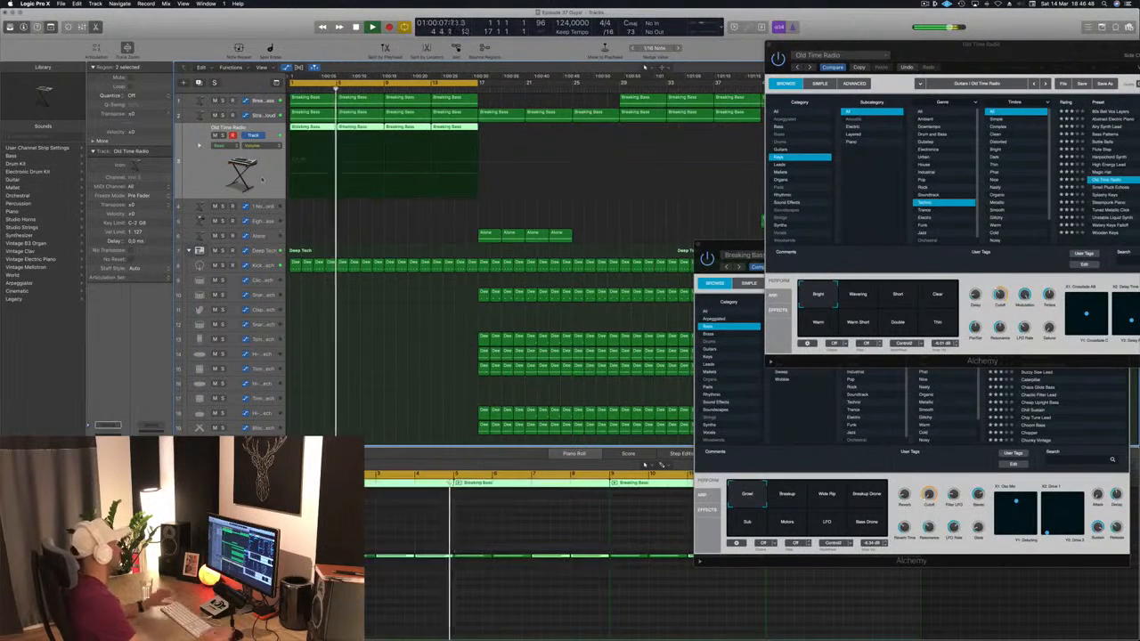
pyautogui.click(331, 236)
pyautogui.scroll(-2, 329, 229)
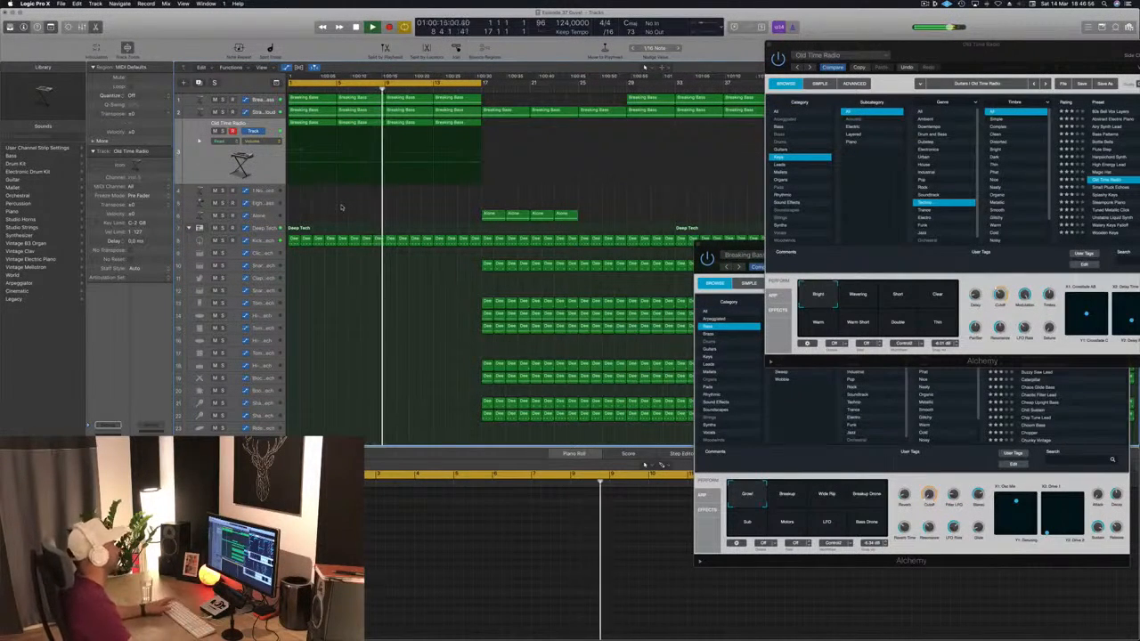
# Select the Kick 1 Deep Tech track and examine its filter automation across the intro.
pyautogui.click(256, 240)
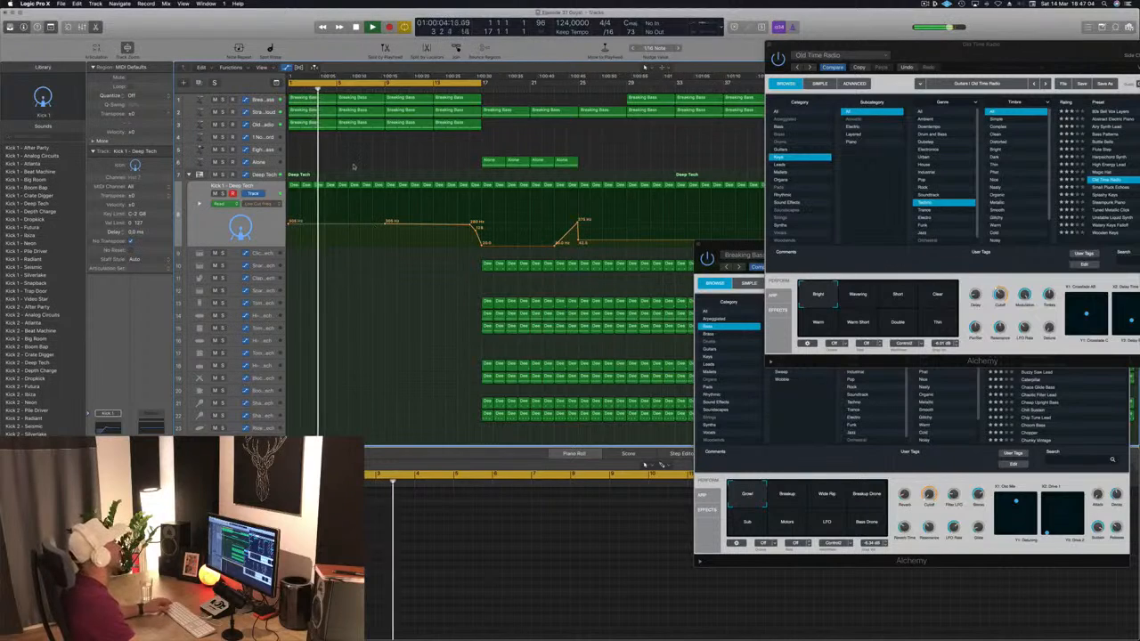
pyautogui.scroll(-1, 340, 160)
pyautogui.scroll(-1, 340, 160)
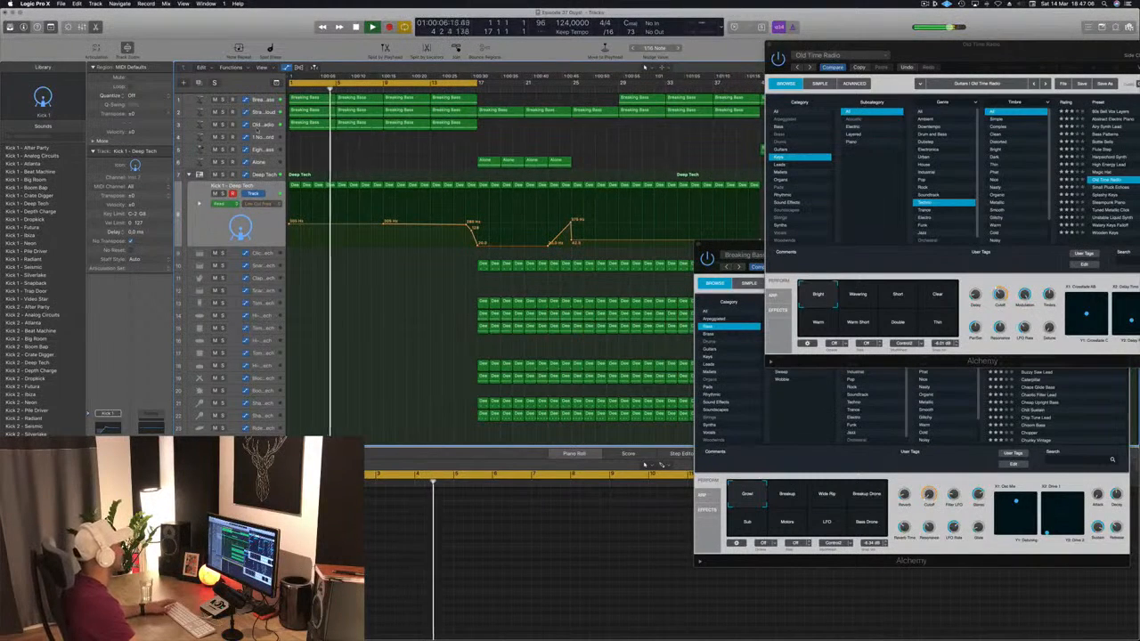
# Audition Old Time Radio's Double, Wavering, Clear and Warm performance snapshots, and set the track to Wavering.
pyautogui.click(261, 126)
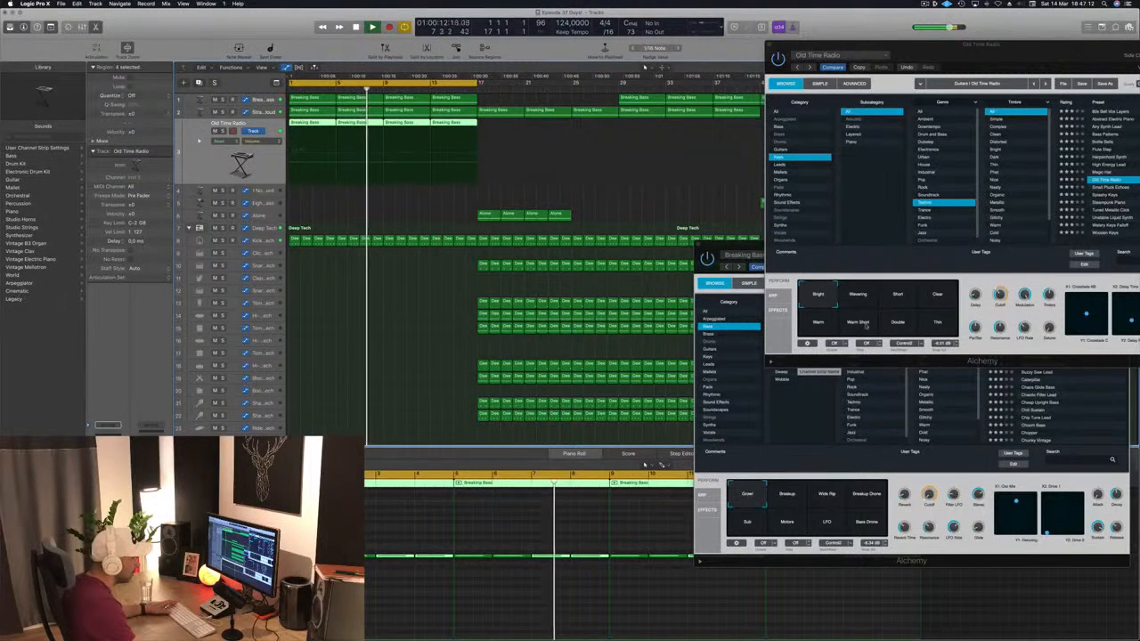
pyautogui.click(896, 326)
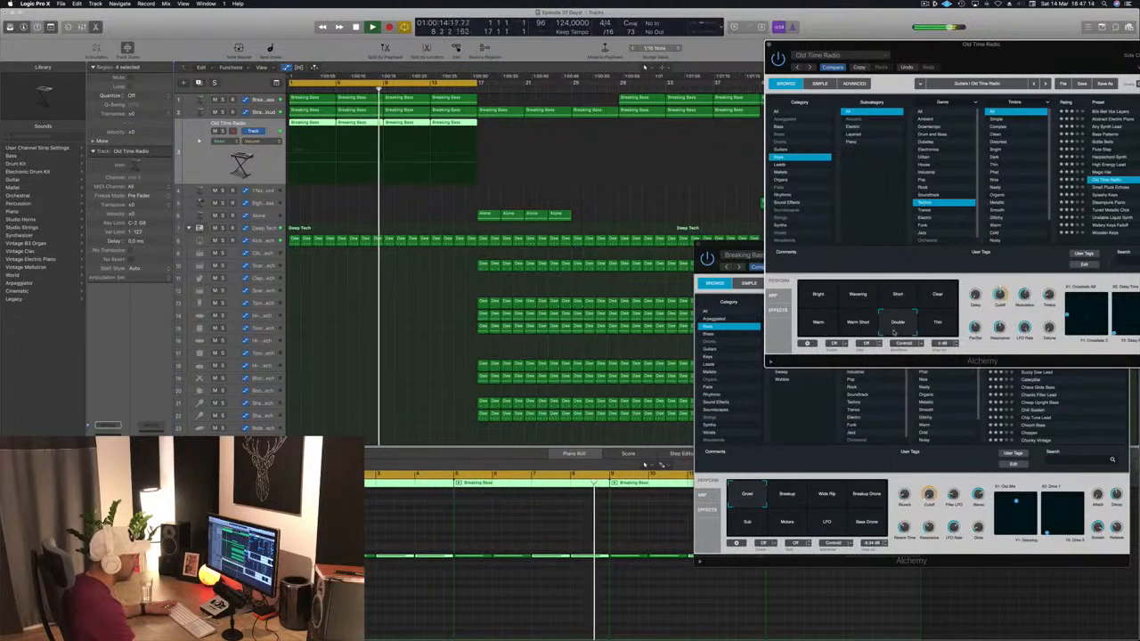
pyautogui.click(856, 301)
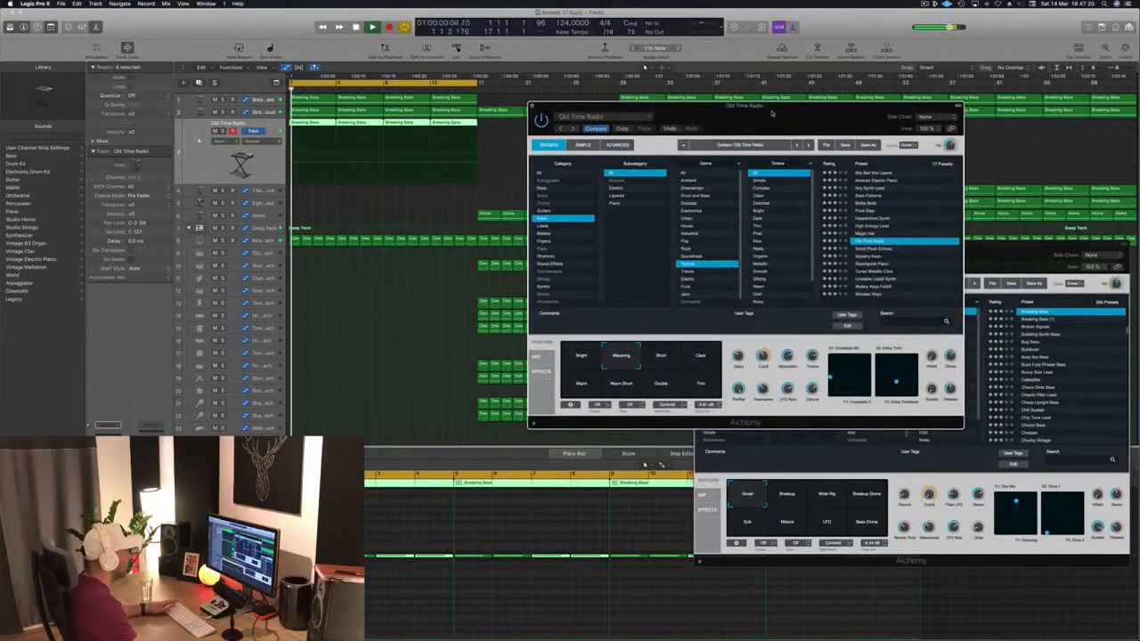
pyautogui.click(731, 341)
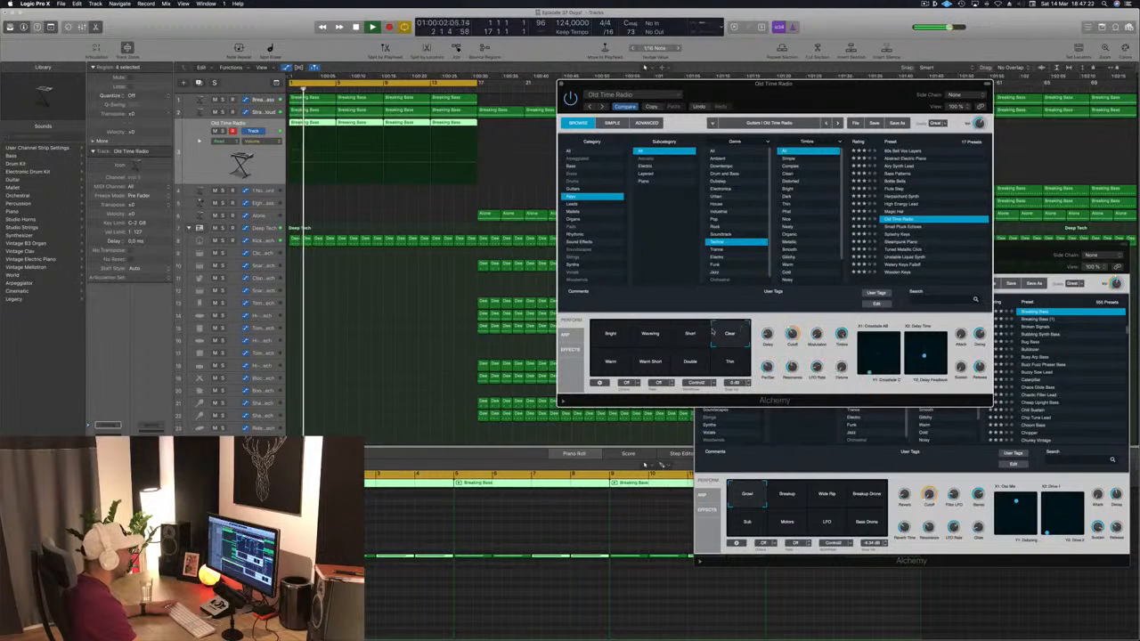
pyautogui.click(606, 361)
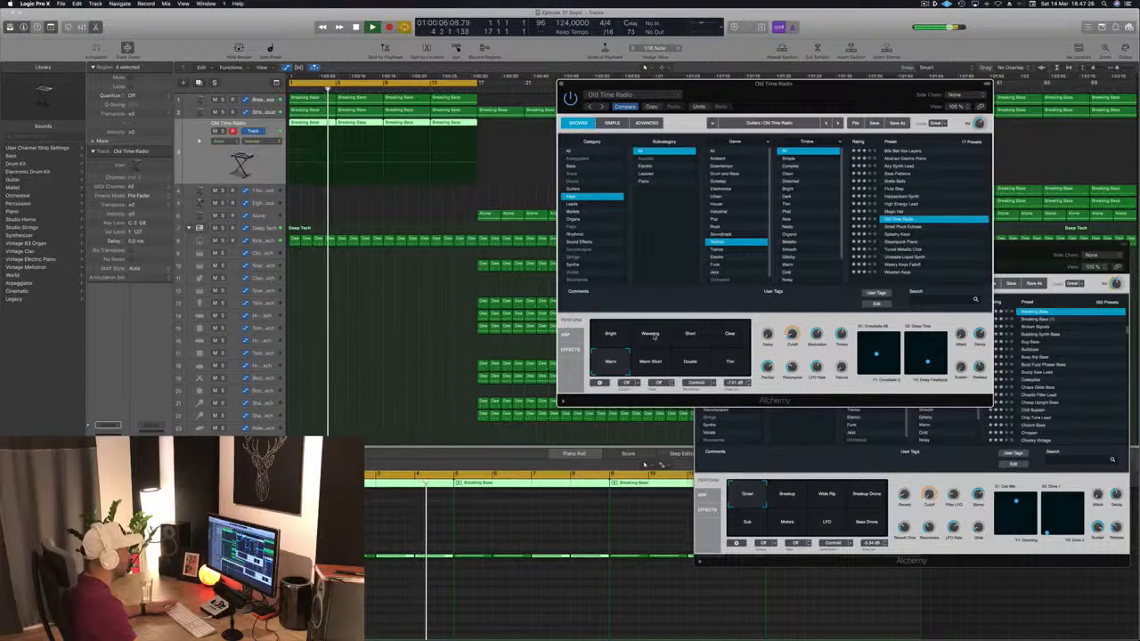
pyautogui.click(650, 335)
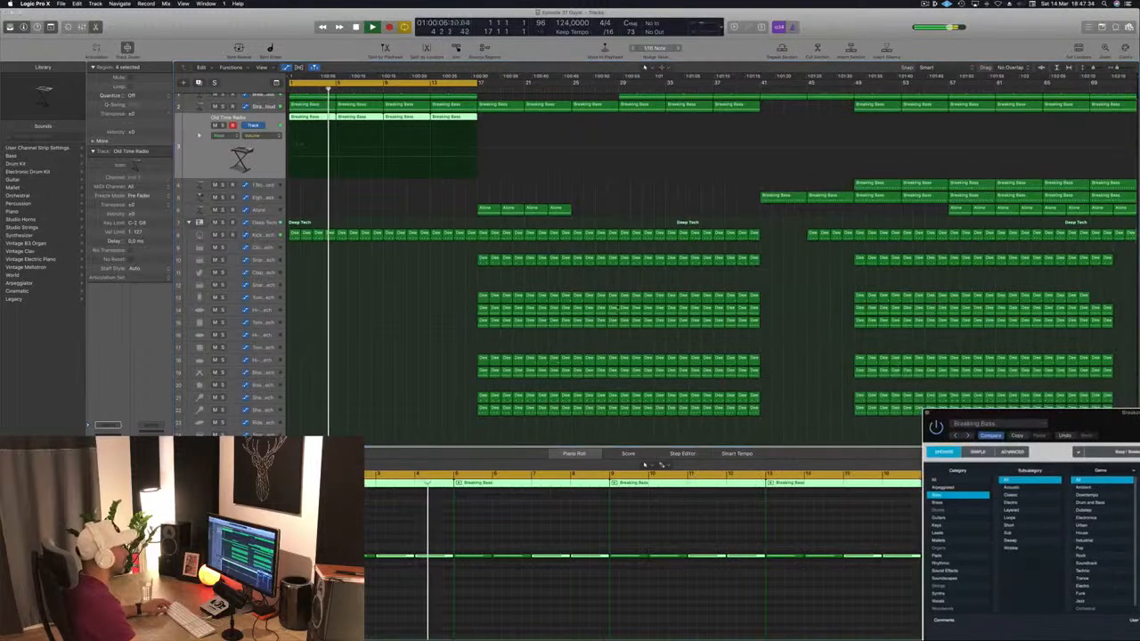
# Copy the first snare region from bar 17 onto the Clap 1 Deep Tech track at bar 3 and raise its notes one semitone.
pyautogui.moveTo(480, 264); pyautogui.dragTo(318, 271)
pyautogui.moveTo(338, 513); pyautogui.dragTo(499, 640)
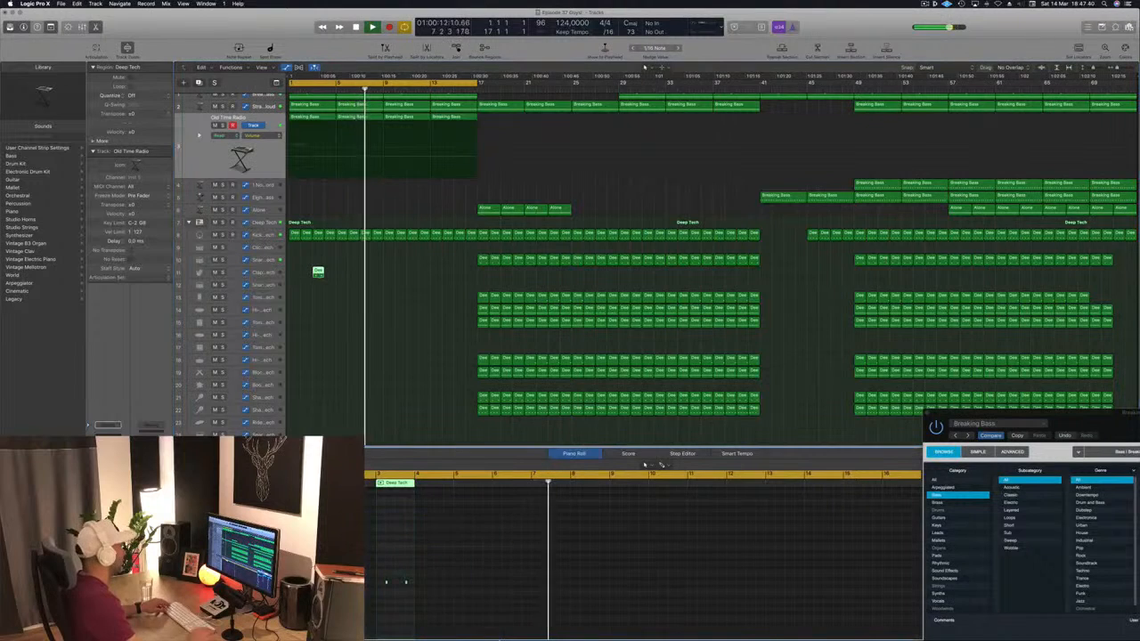
pyautogui.hotkey('alt', 'Up')
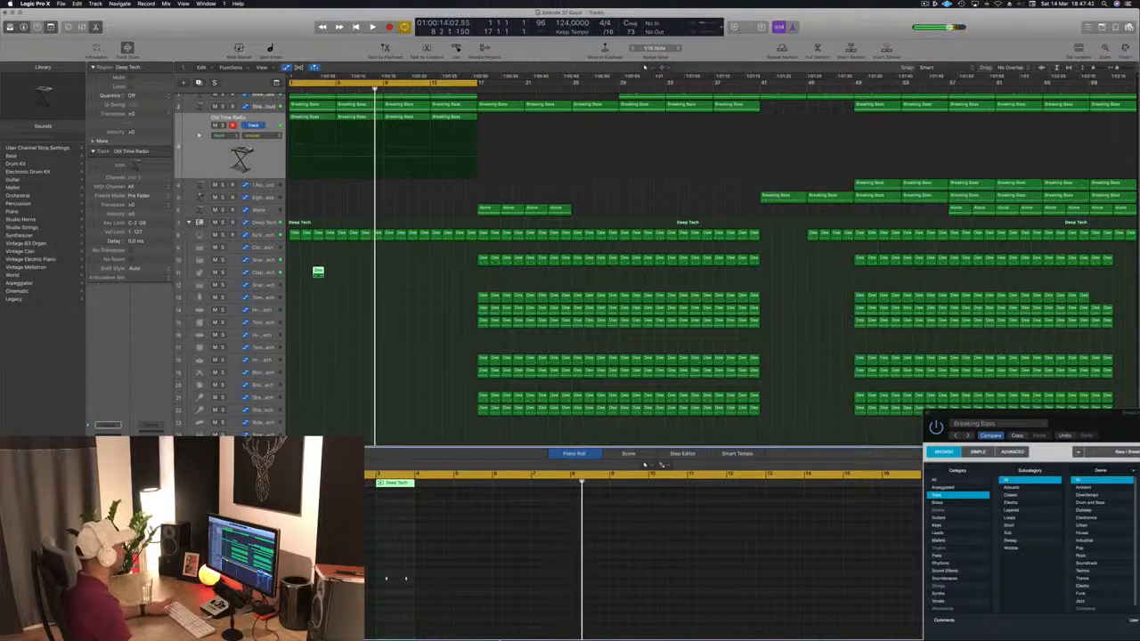
pyautogui.scroll(5, 396, 570)
pyautogui.hscroll(-5, 394, 575)
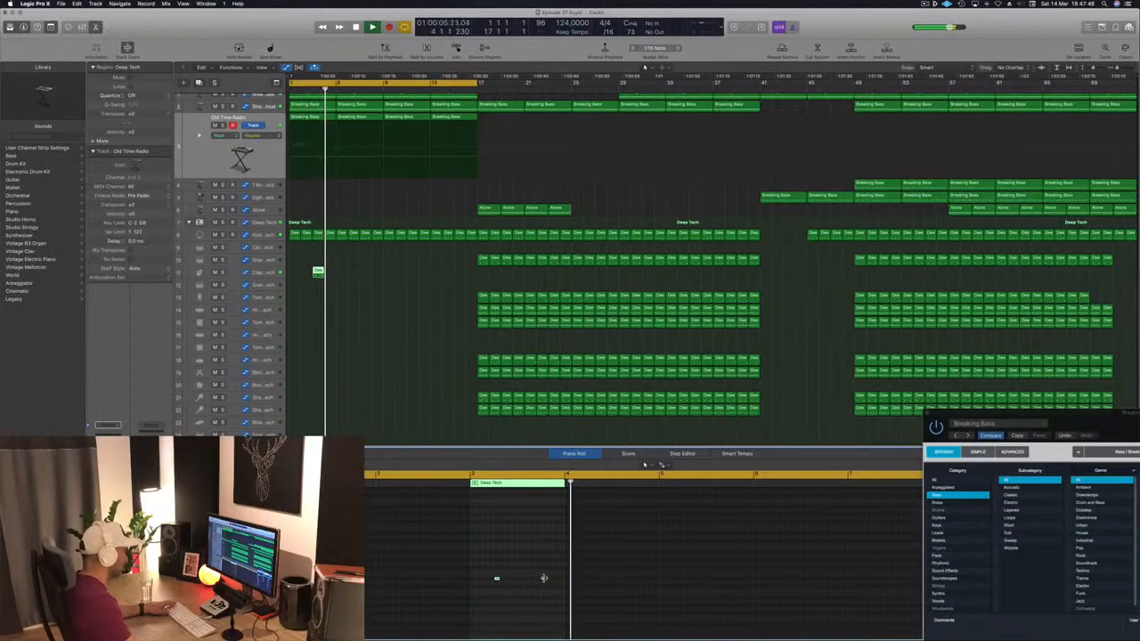
# Move the clap region to bar 1 and repeat it to fill the intro up to bar 17.
pyautogui.press('Return')
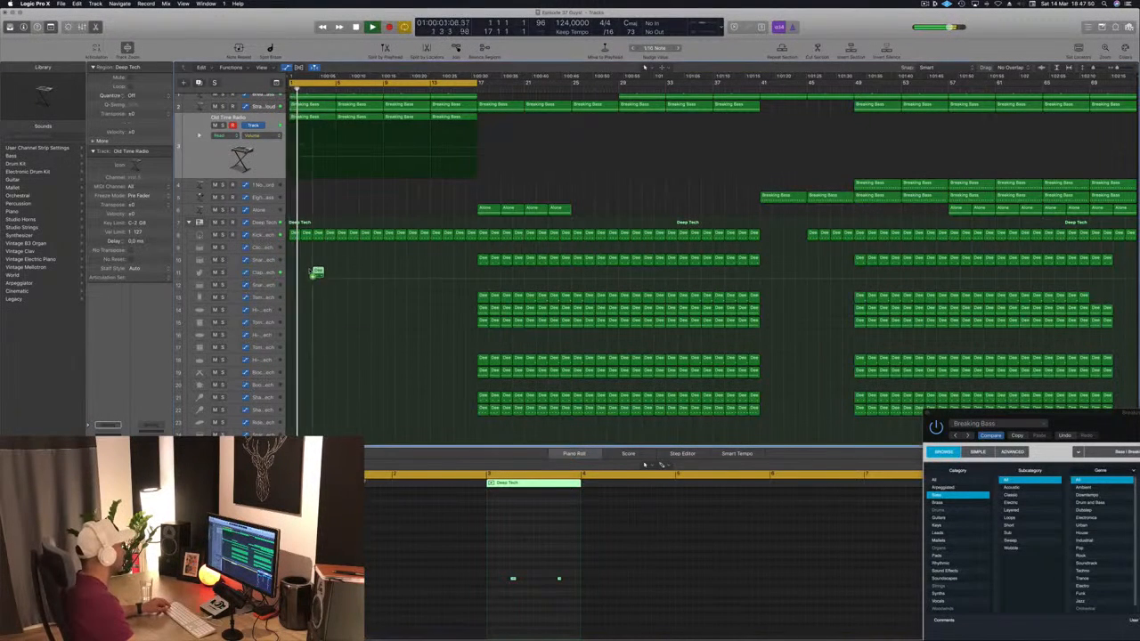
pyautogui.moveTo(317, 271)
pyautogui.mouseDown()
pyautogui.moveTo(294, 272)
pyautogui.moveTo(307, 273)
pyautogui.mouseUp()
pyautogui.moveTo(346, 275); pyautogui.dragTo(443, 276)
pyautogui.press('Return')
# Load the Clap - Snapback sound on the clap track and save the project.
pyautogui.click(269, 274)
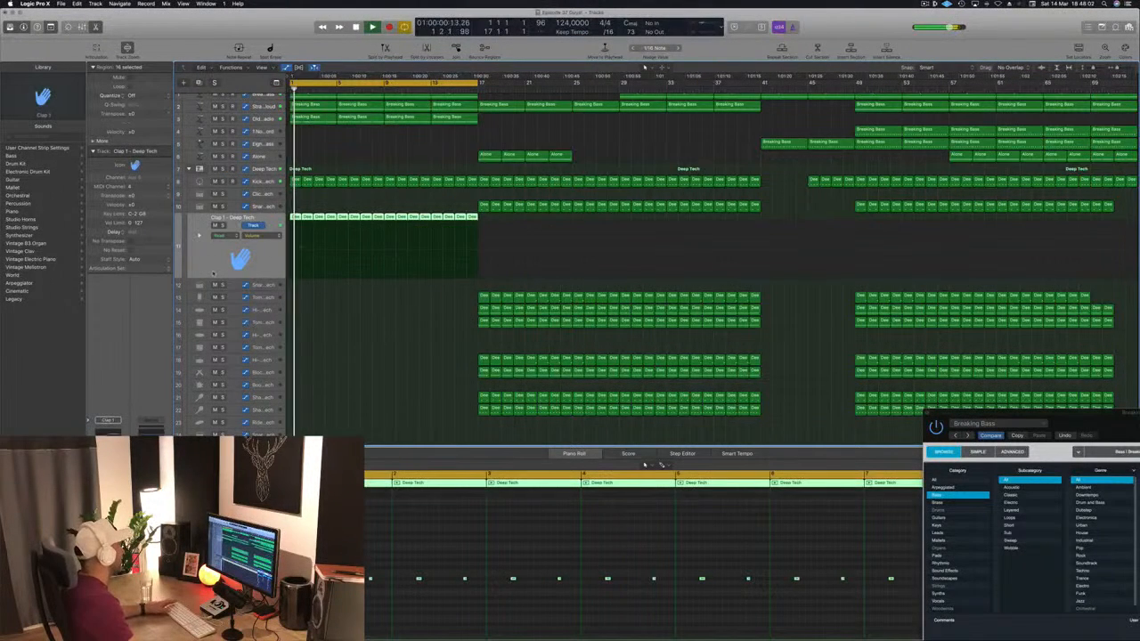
pyautogui.press('space')
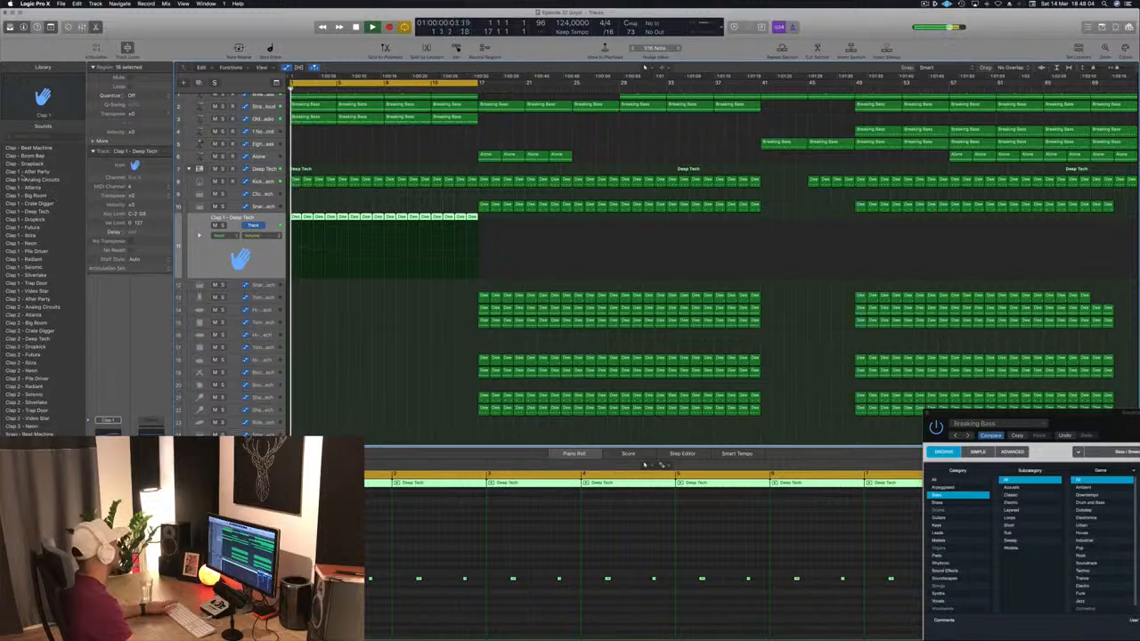
pyautogui.click(38, 149)
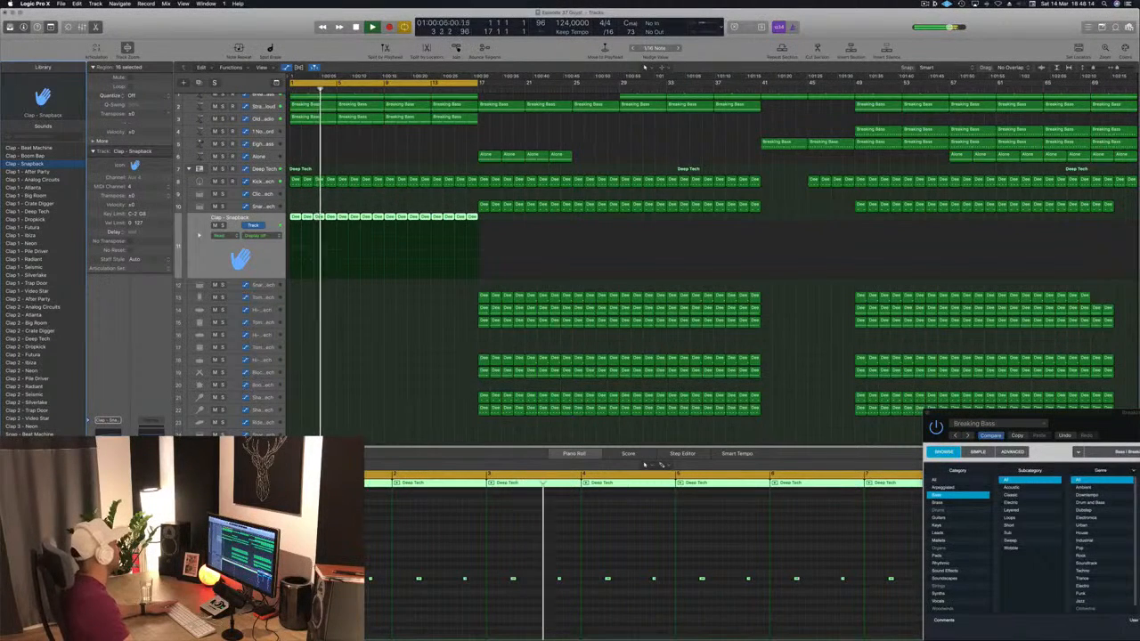
pyautogui.scroll(1, 350, 380)
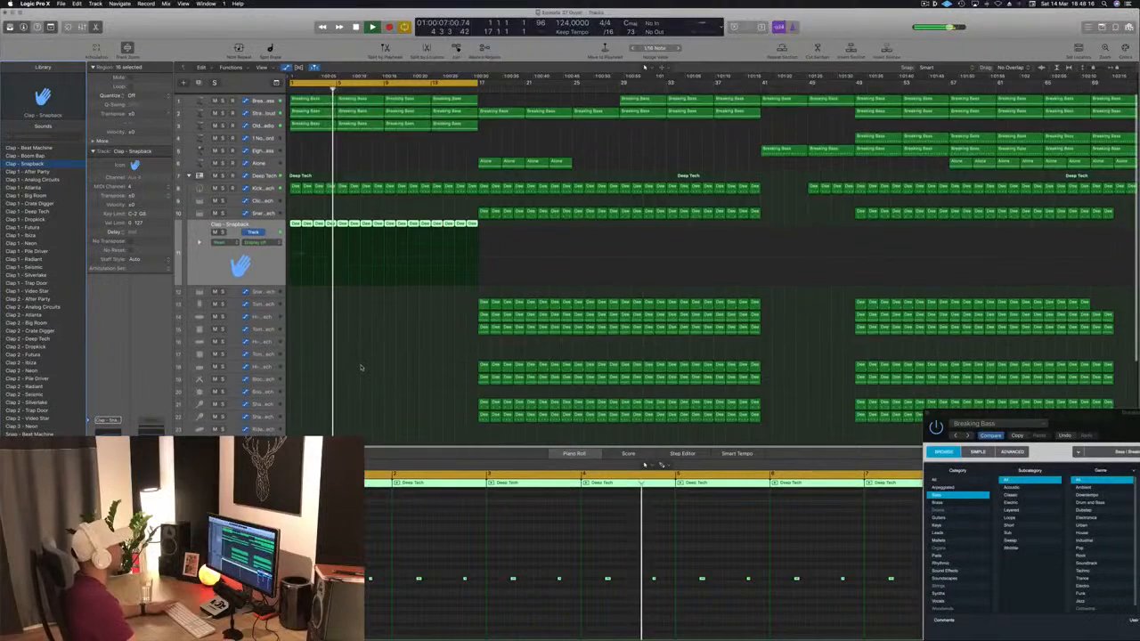
pyautogui.press('Return')
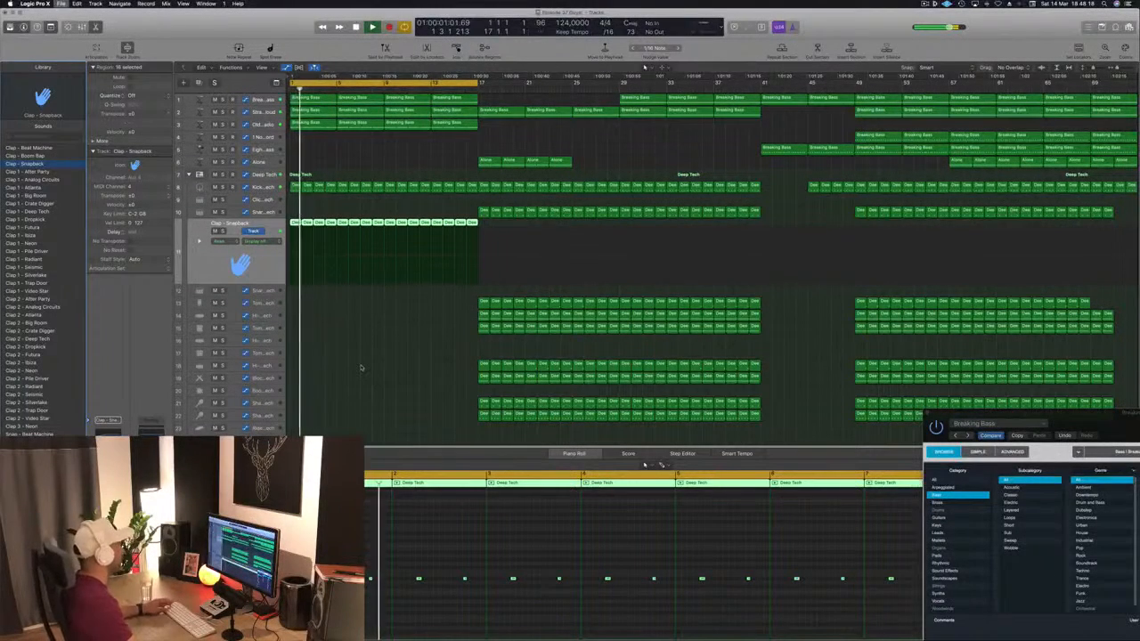
pyautogui.press('super+s')
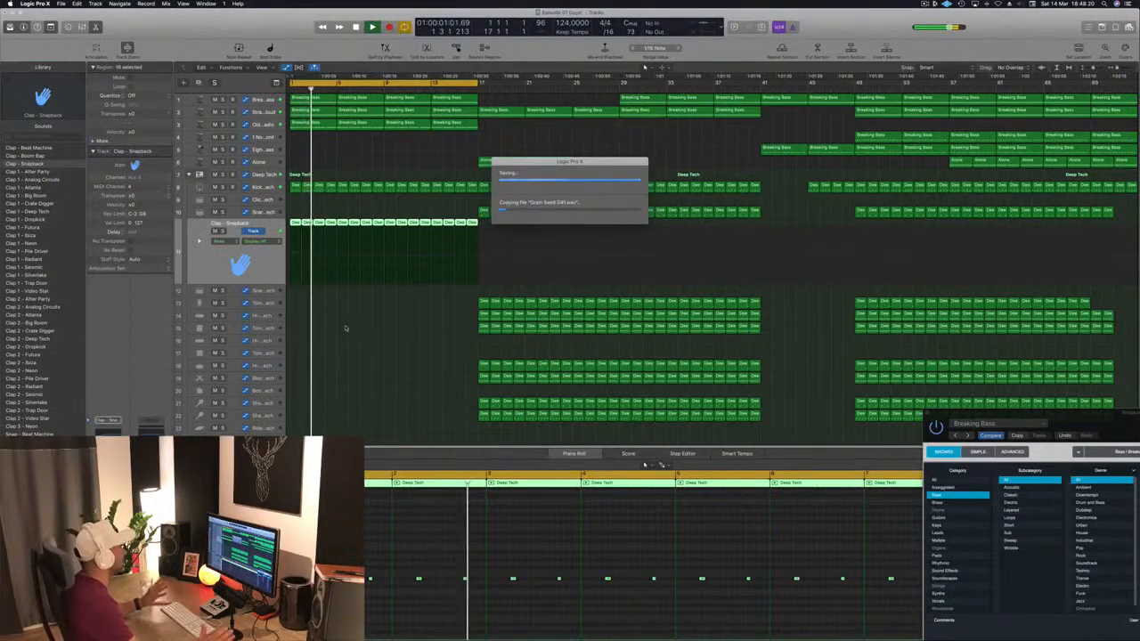
pyautogui.click(346, 328)
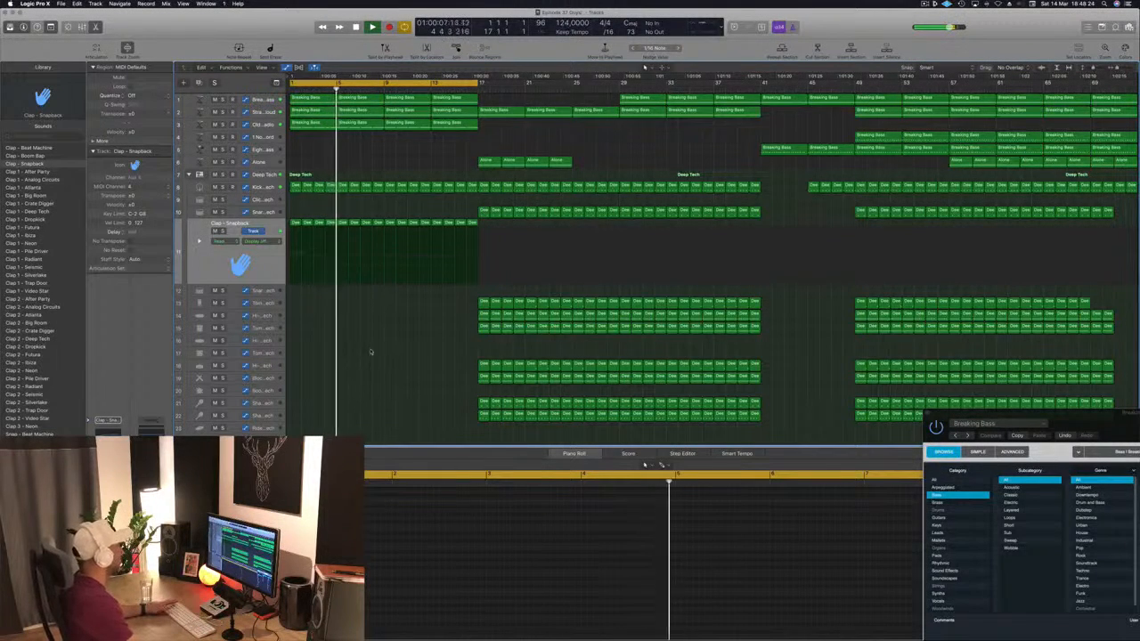
# Copy the first hi-hat region of track 18 from bar 17 onto the Tom High - Deep Tech track at bar 1.
pyautogui.scroll(-3, 372, 348)
pyautogui.scroll(-1, 374, 346)
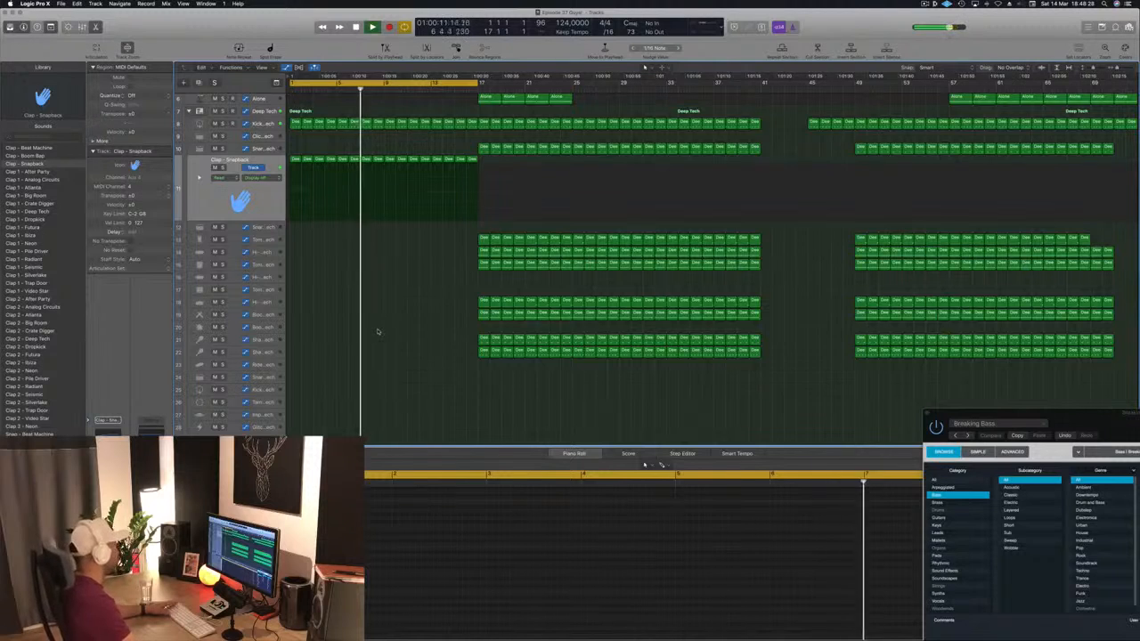
pyautogui.scroll(-2, 378, 332)
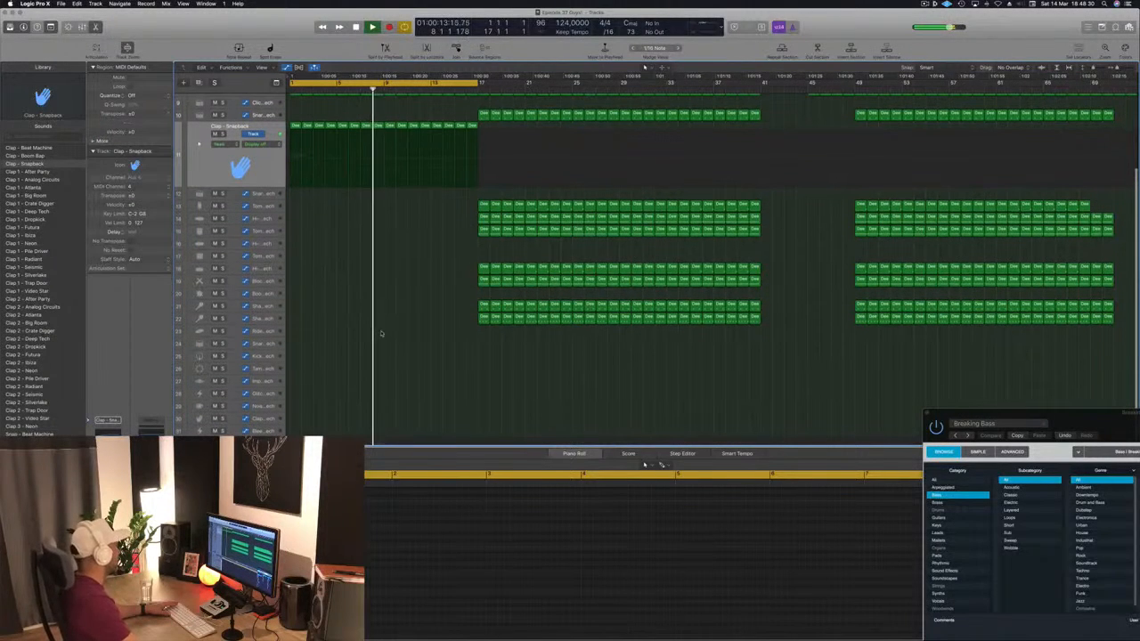
pyautogui.press('Return')
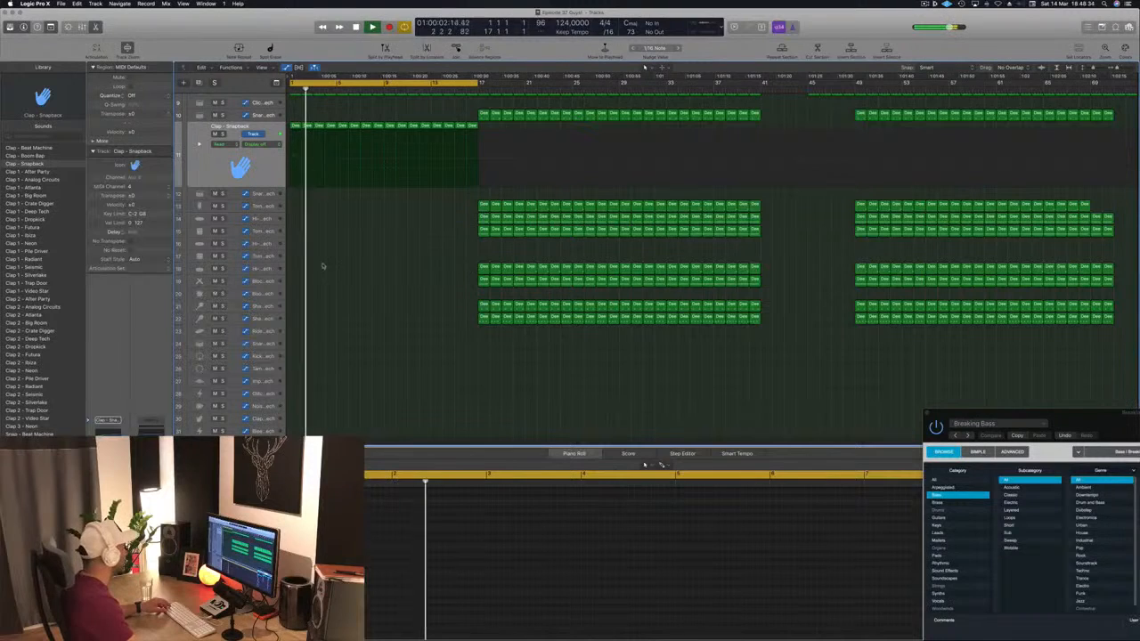
pyautogui.click(481, 267)
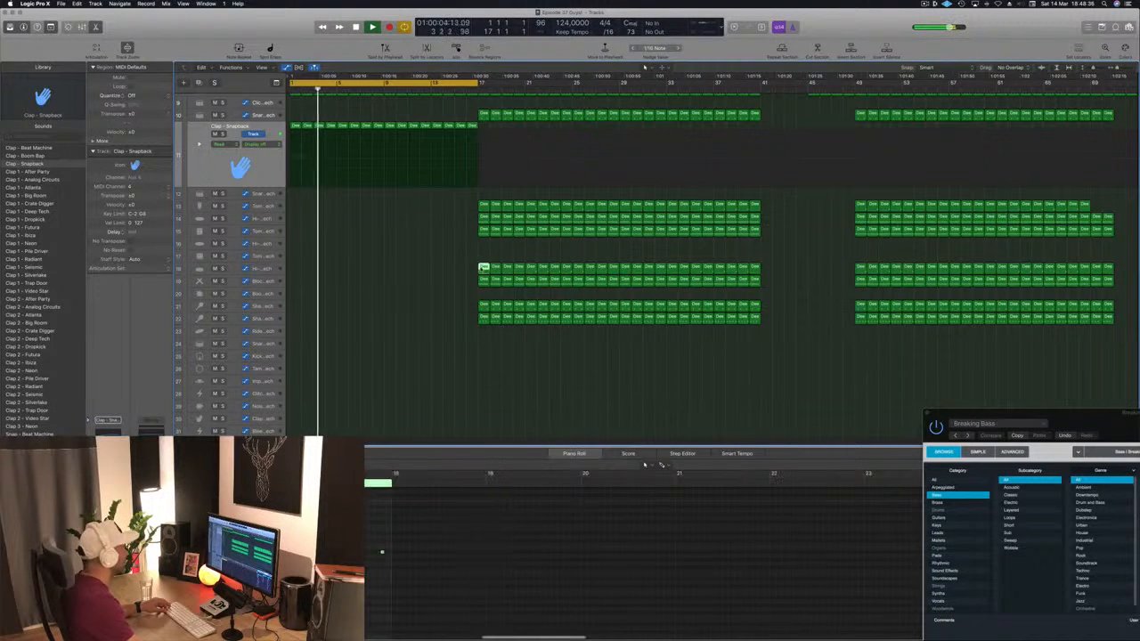
pyautogui.moveTo(482, 267); pyautogui.dragTo(295, 256)
pyautogui.press('space')
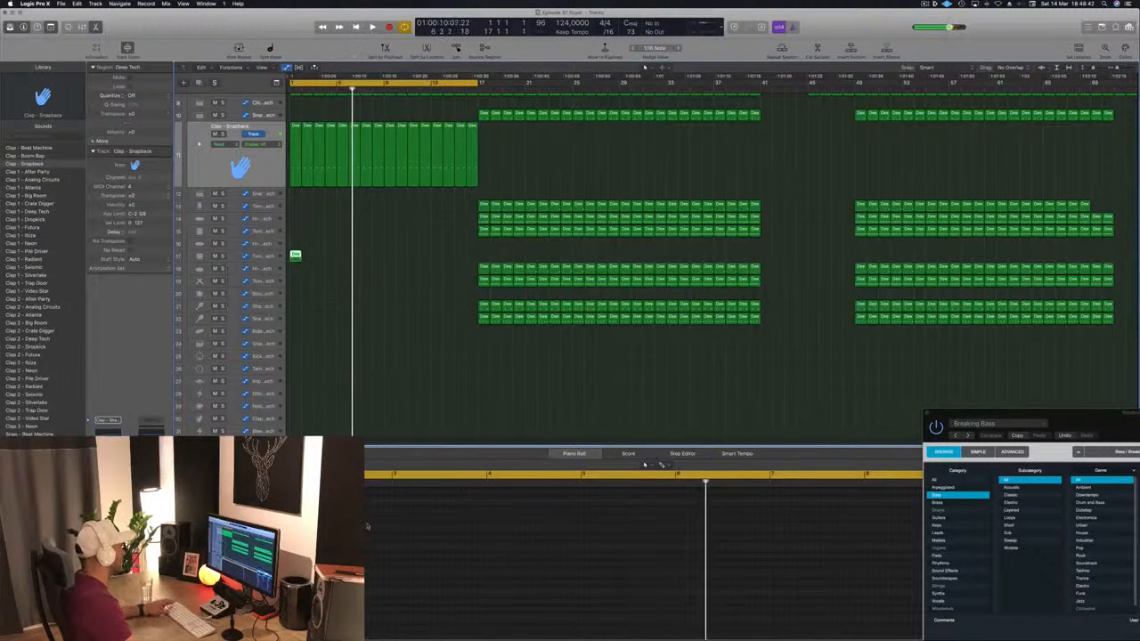
# Lower the Tom High region's note one semitone and repeat the region to fill the intro up to bar 17.
pyautogui.press('space')
pyautogui.moveTo(358, 542); pyautogui.dragTo(423, 569)
pyautogui.press('space')
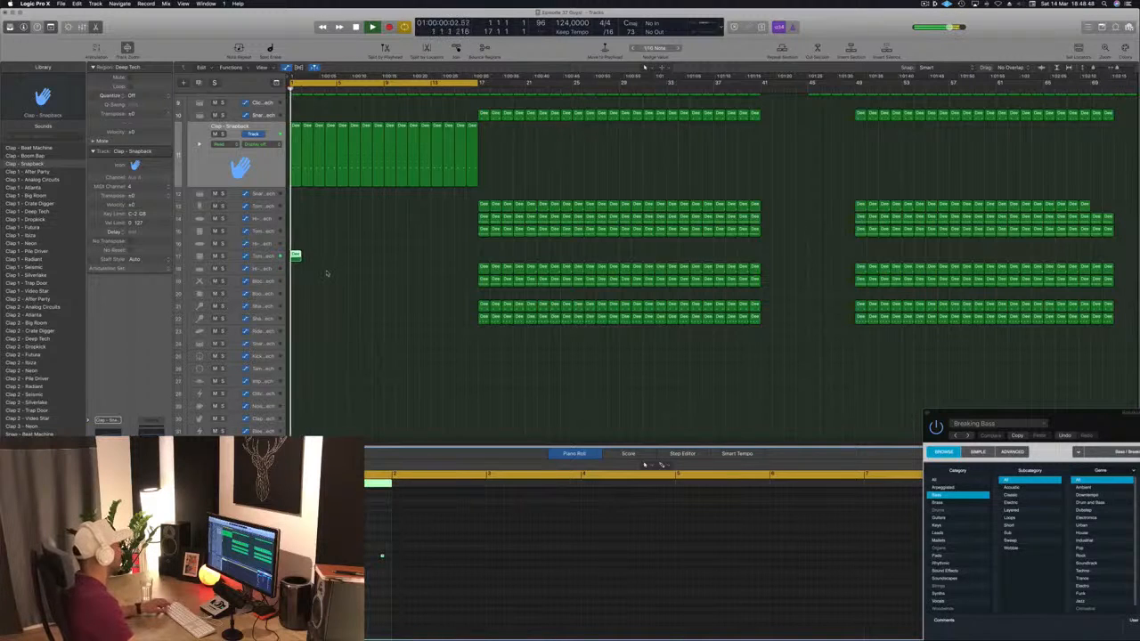
pyautogui.moveTo(295, 256); pyautogui.dragTo(343, 259)
pyautogui.moveTo(425, 264); pyautogui.dragTo(391, 259)
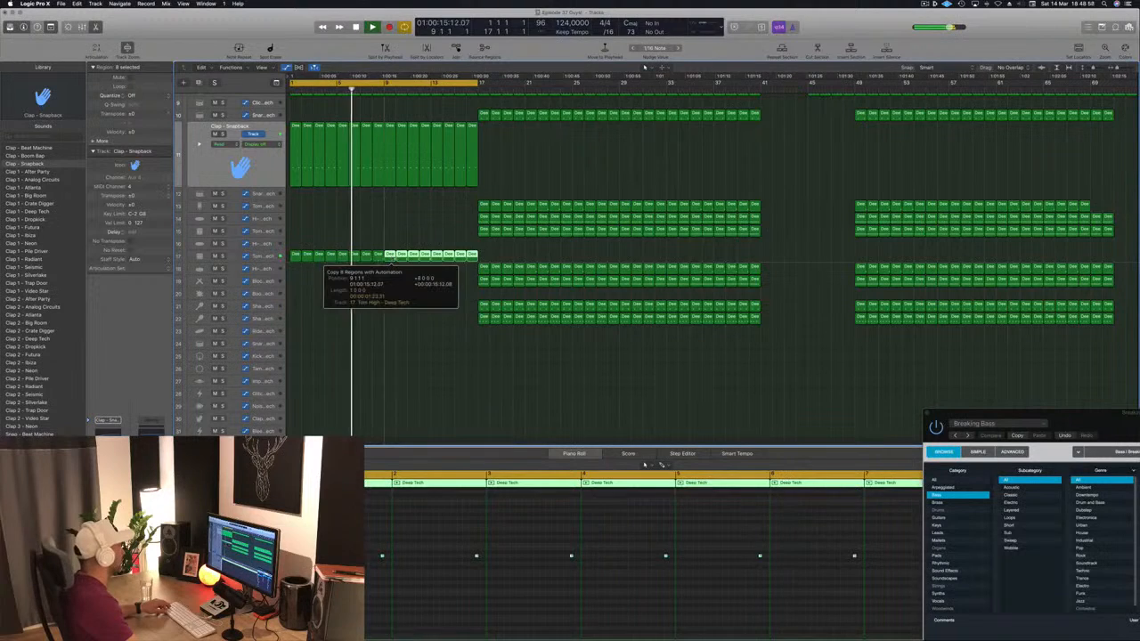
# Audition Tom Low sounds on the Tom High - Deep Tech track and load Tom Low - Beat Machine.
pyautogui.click(223, 253)
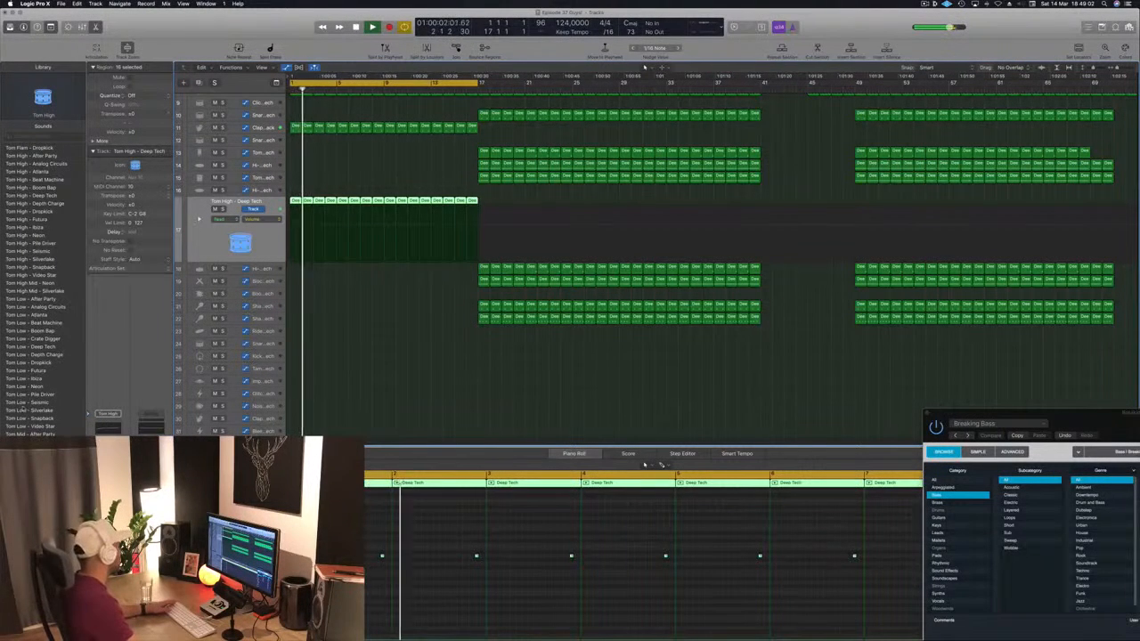
pyautogui.click(32, 301)
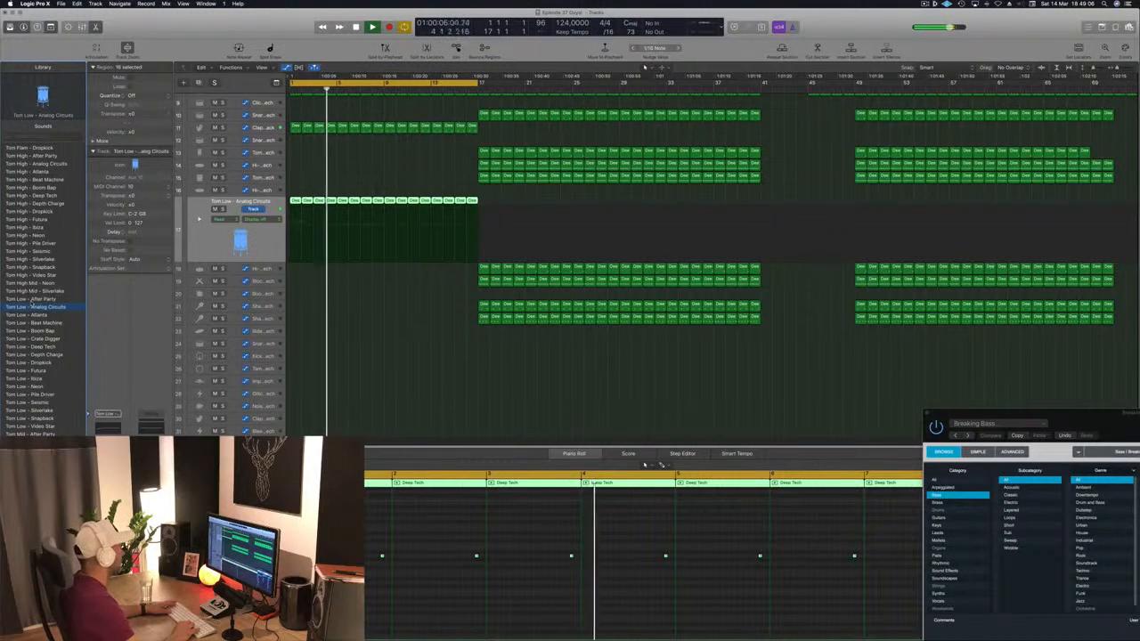
pyautogui.press('Down')
pyautogui.press('Down')
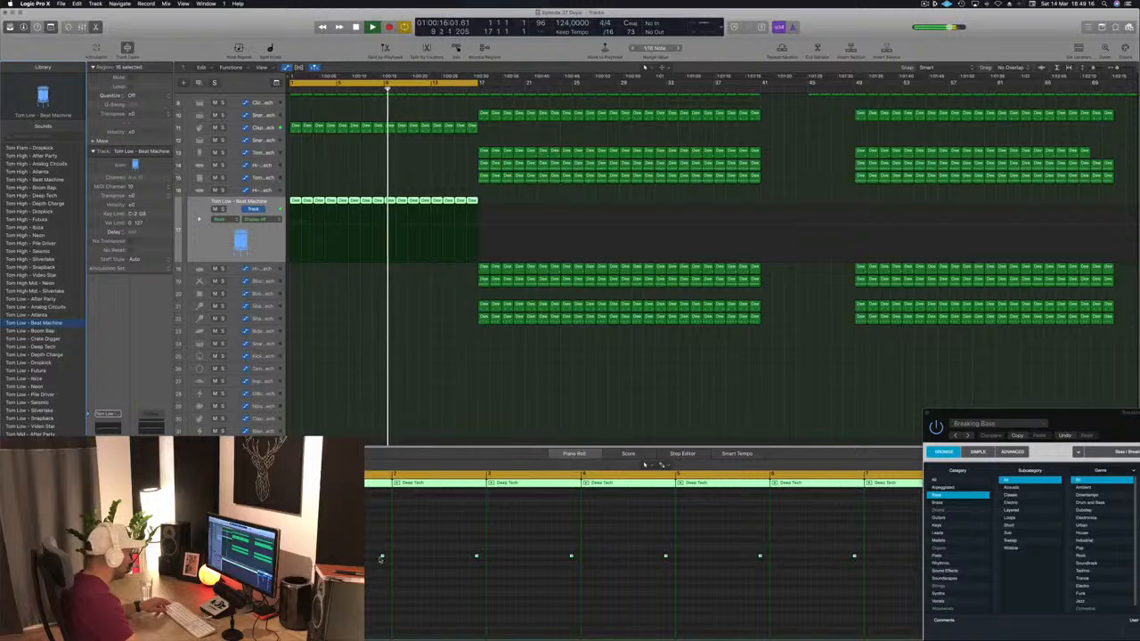
# Duplicate the tom note in every intro region and place the copy three sixteenths before the original.
pyautogui.moveTo(381, 558); pyautogui.dragTo(371, 561)
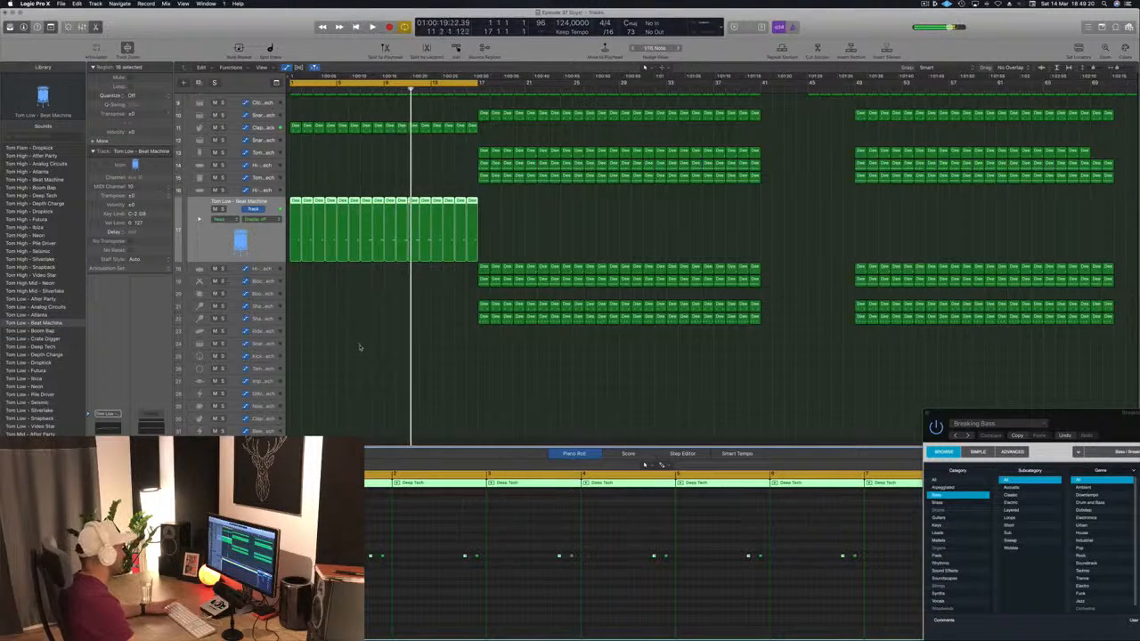
pyautogui.click(360, 347)
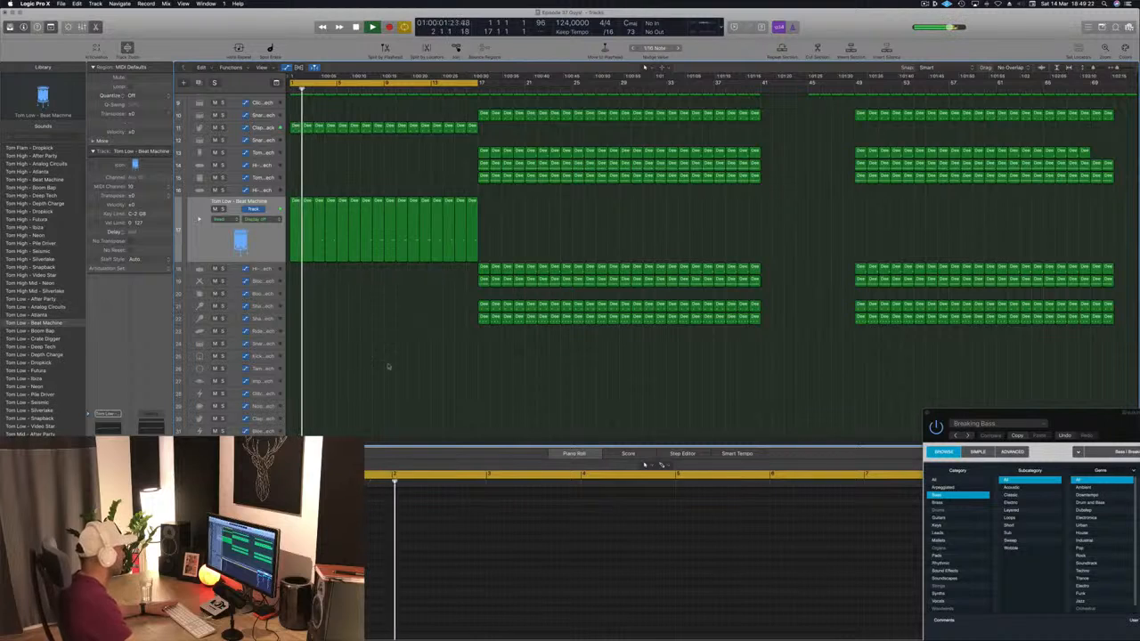
pyautogui.click(470, 229)
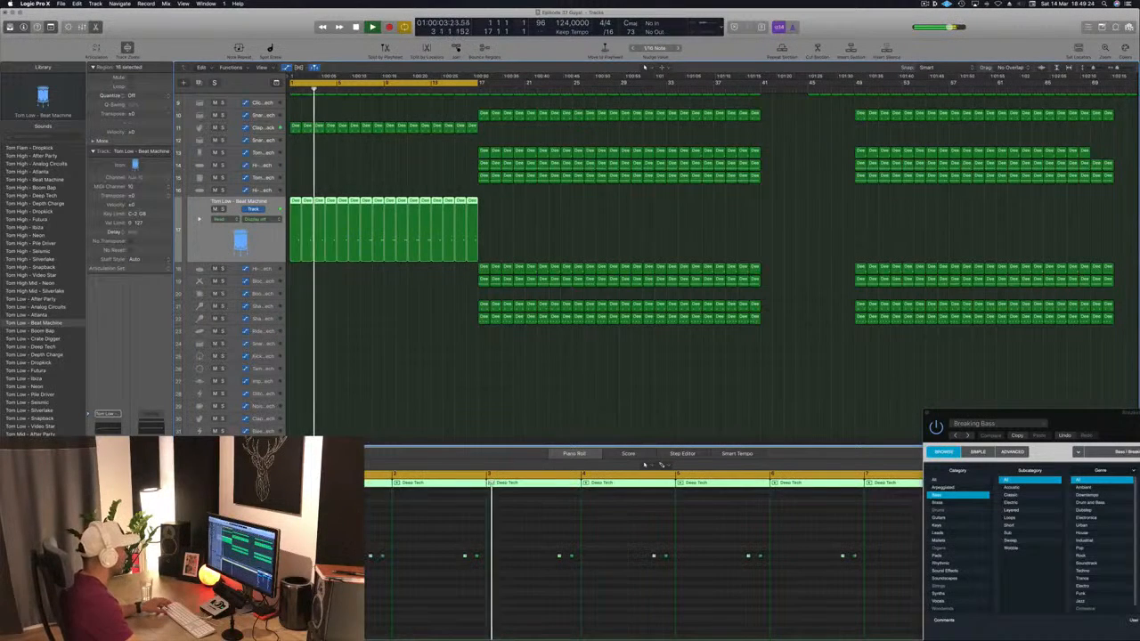
pyautogui.moveTo(371, 557); pyautogui.dragTo(365, 559)
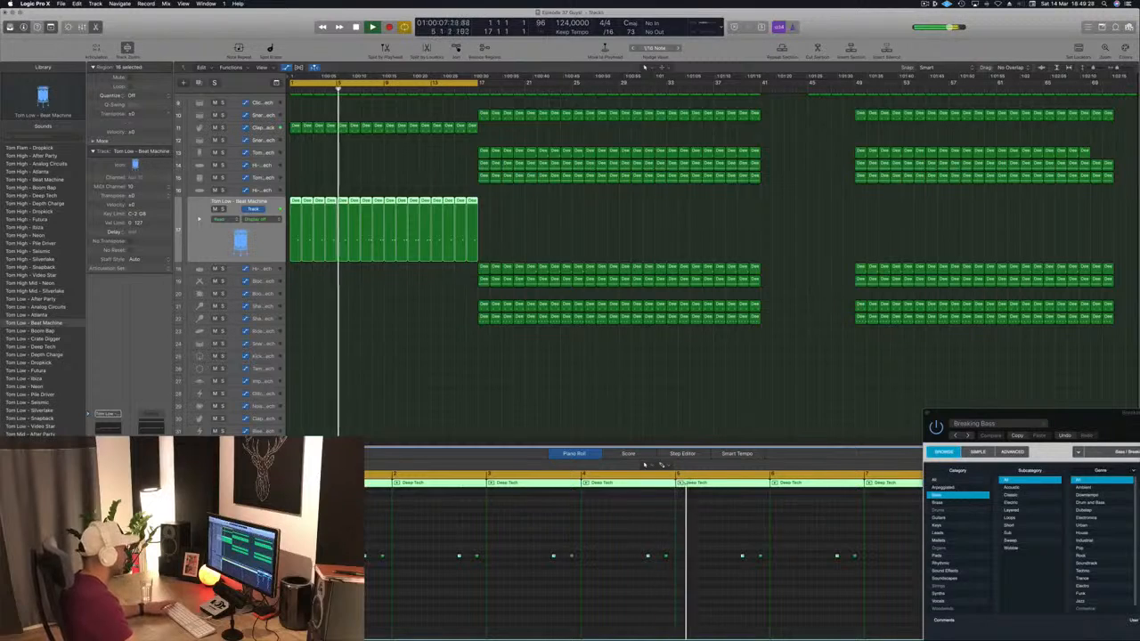
pyautogui.click(392, 401)
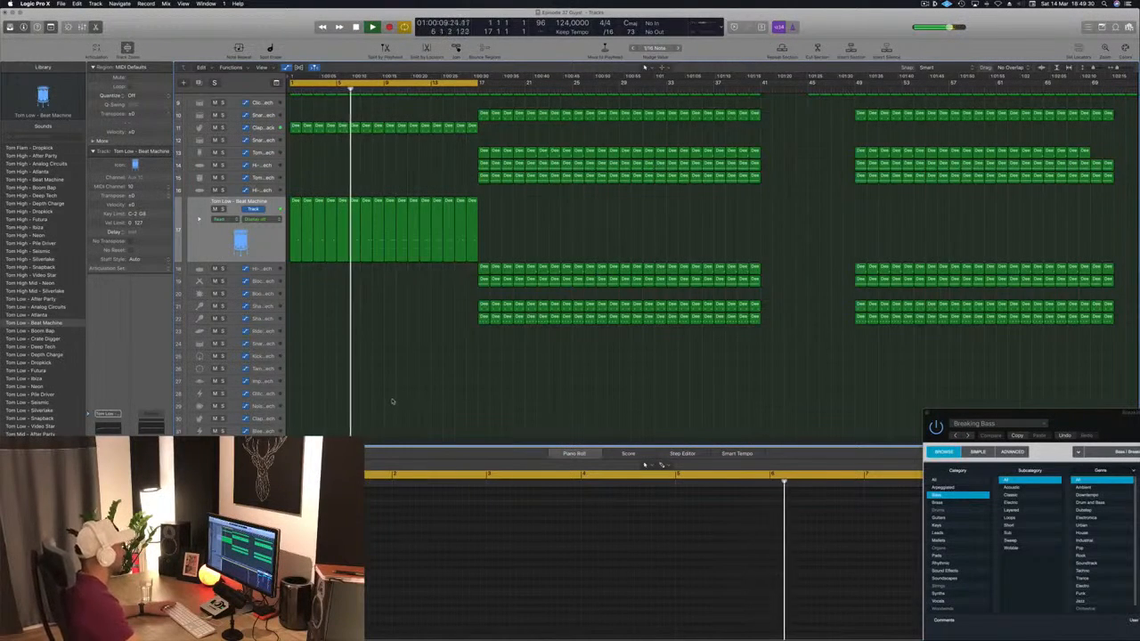
# Copy the first hi-hat region of track 14 into the intro and repeat it from bar 9 to bar 16.
pyautogui.scroll(6, 392, 402)
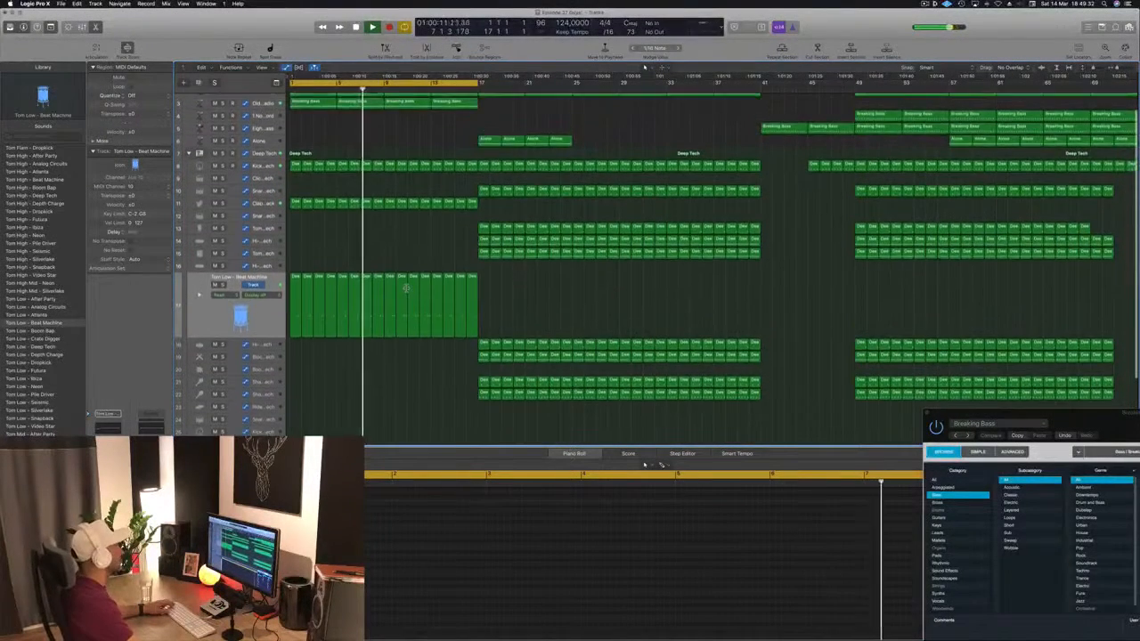
pyautogui.scroll(1, 406, 287)
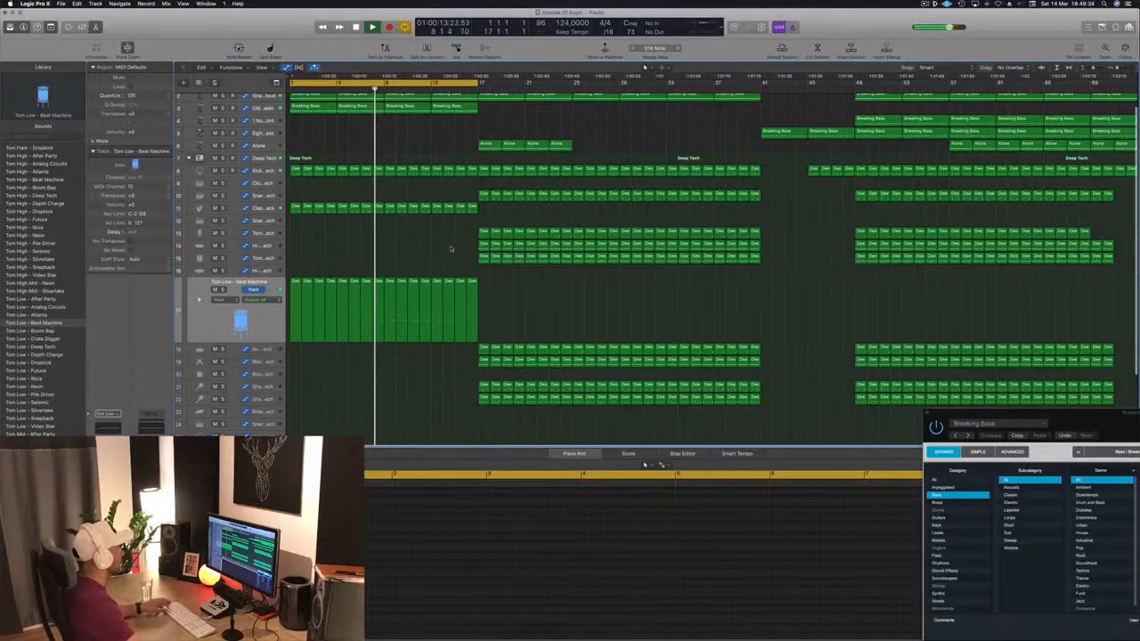
pyautogui.click(482, 244)
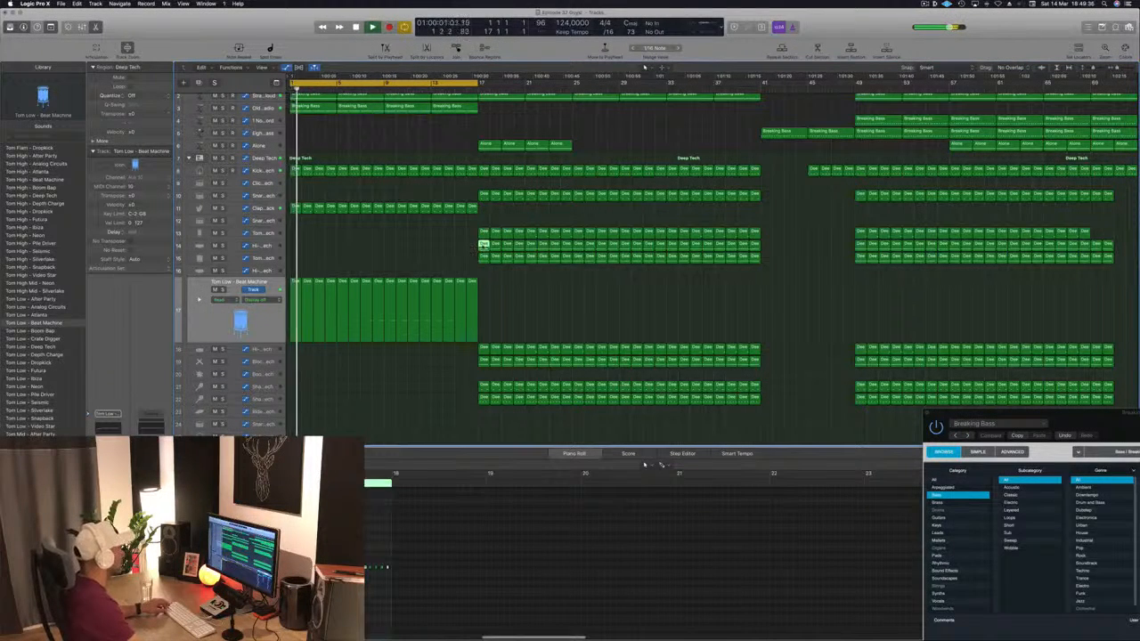
pyautogui.moveTo(483, 244); pyautogui.dragTo(295, 255)
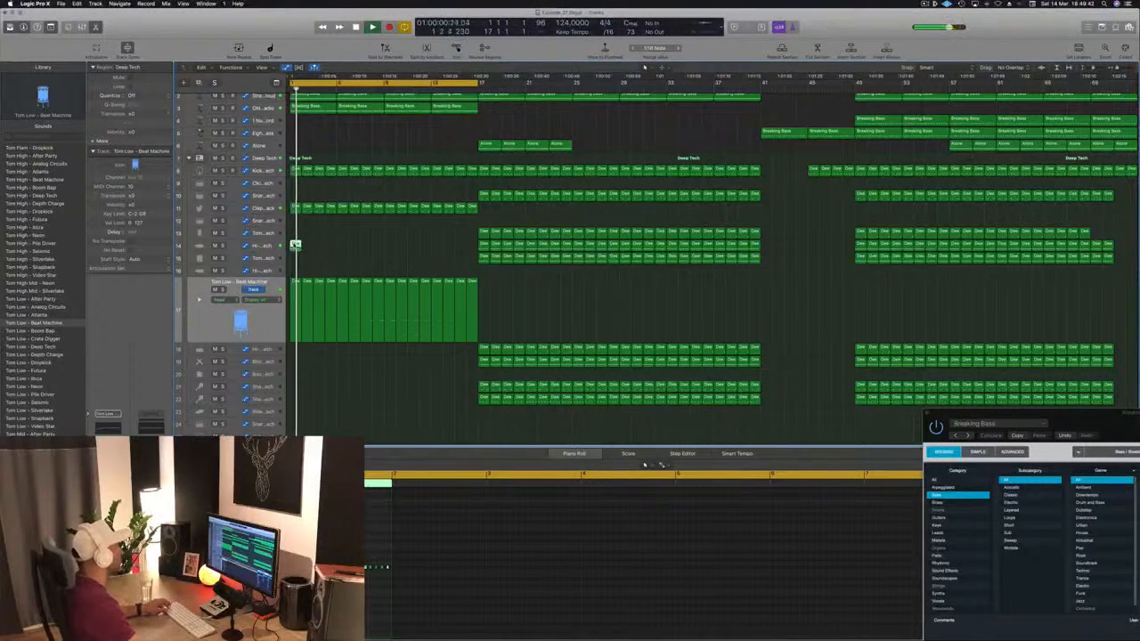
pyautogui.moveTo(296, 246); pyautogui.dragTo(460, 249)
pyautogui.click(462, 240)
pyautogui.press('space')
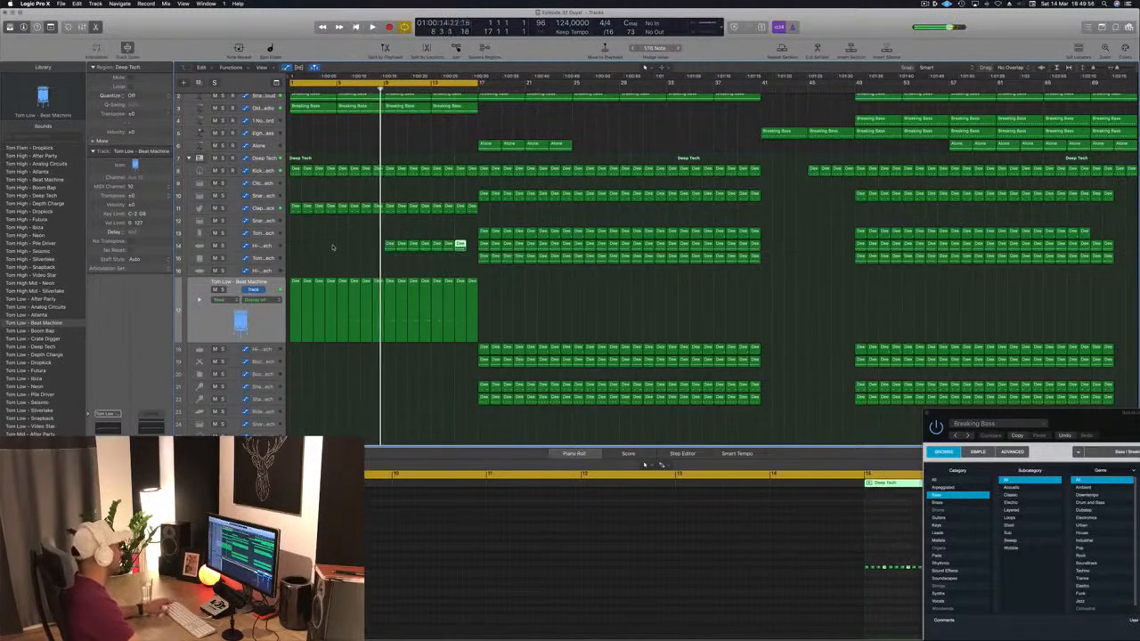
# Play back the intro, bring the Breaking Bass Alchemy window into full view and close it.
pyautogui.press('space')
pyautogui.scroll(2, 343, 252)
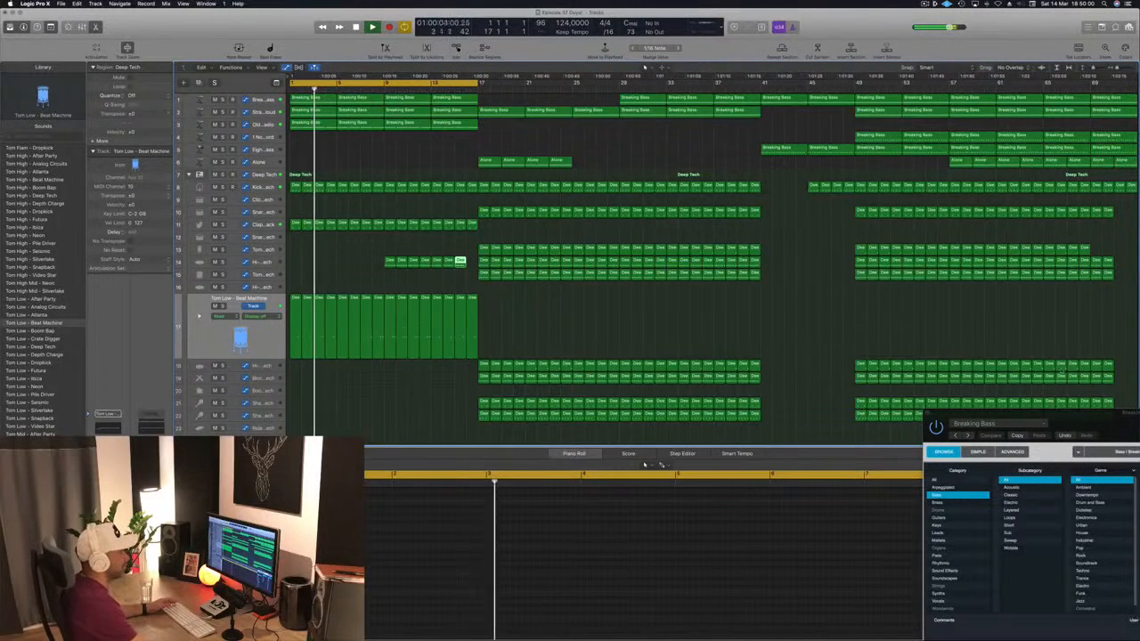
pyautogui.moveTo(1074, 417); pyautogui.dragTo(695, 116)
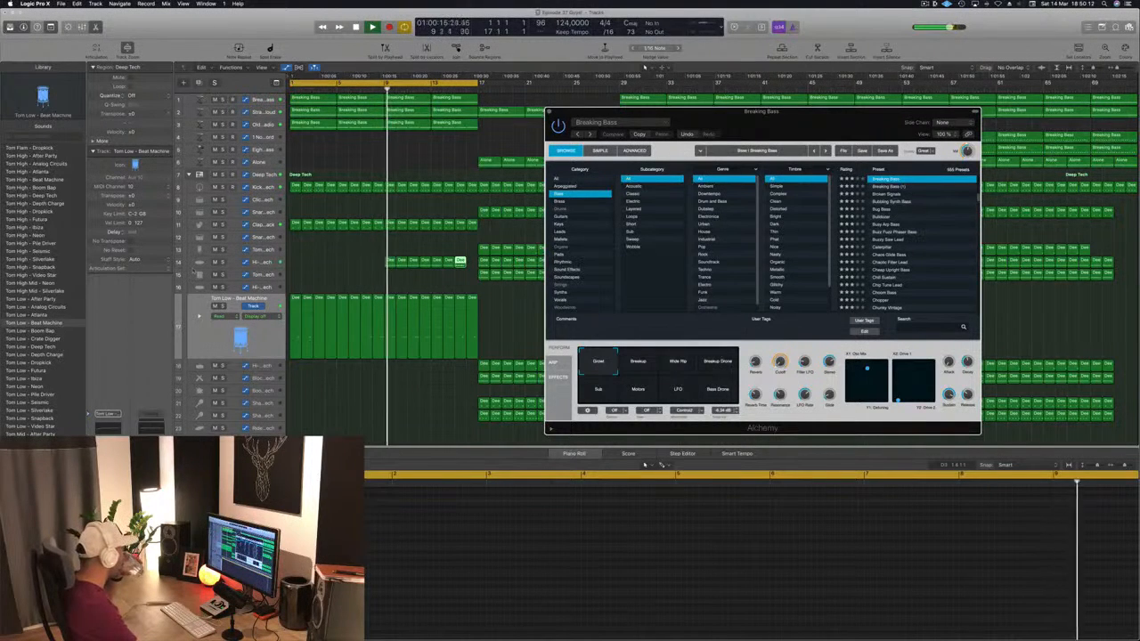
pyautogui.click(362, 262)
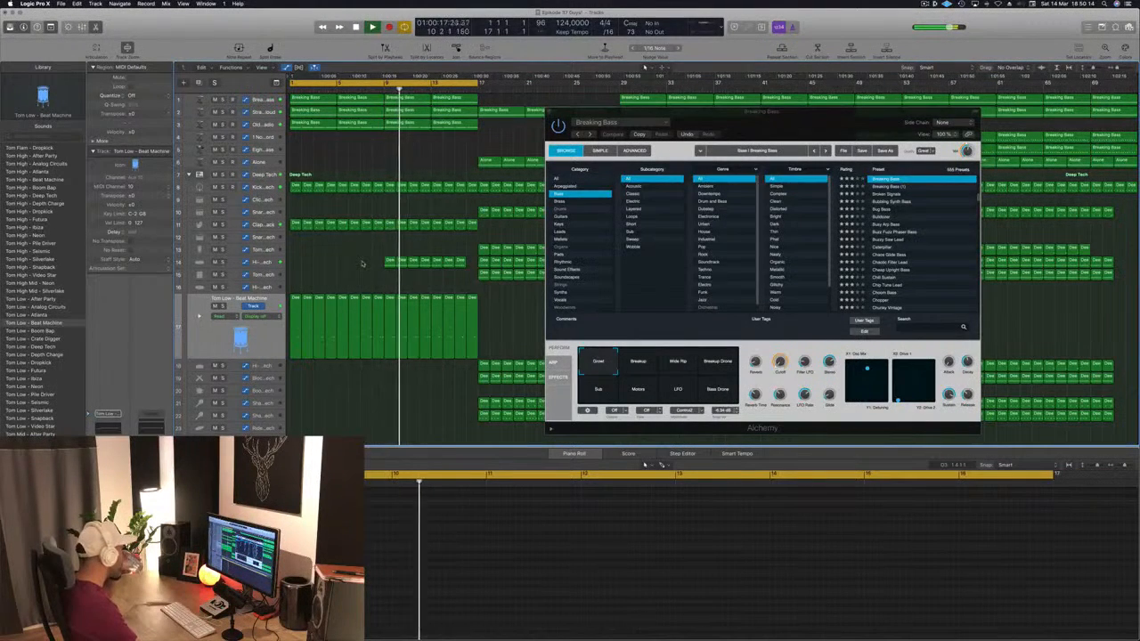
pyautogui.moveTo(827, 127); pyautogui.dragTo(774, 122)
pyautogui.click(498, 108)
pyautogui.press('space')
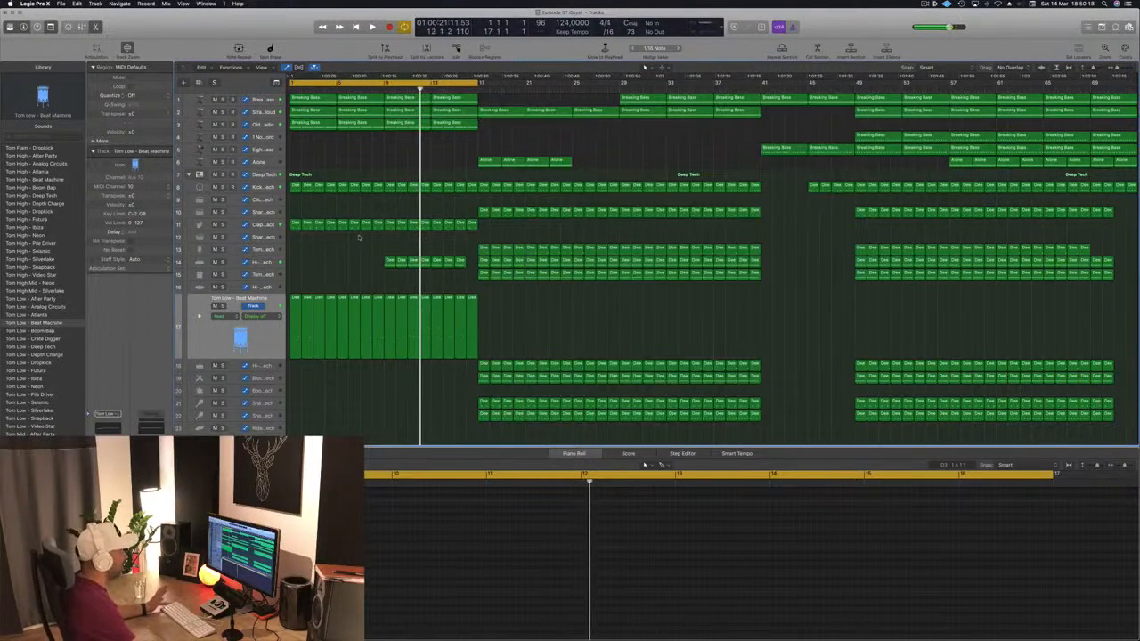
# Copy the first region of shaker track 22 to bar 1 of the Ride track and remove all notes except the first.
pyautogui.scroll(-5, 364, 281)
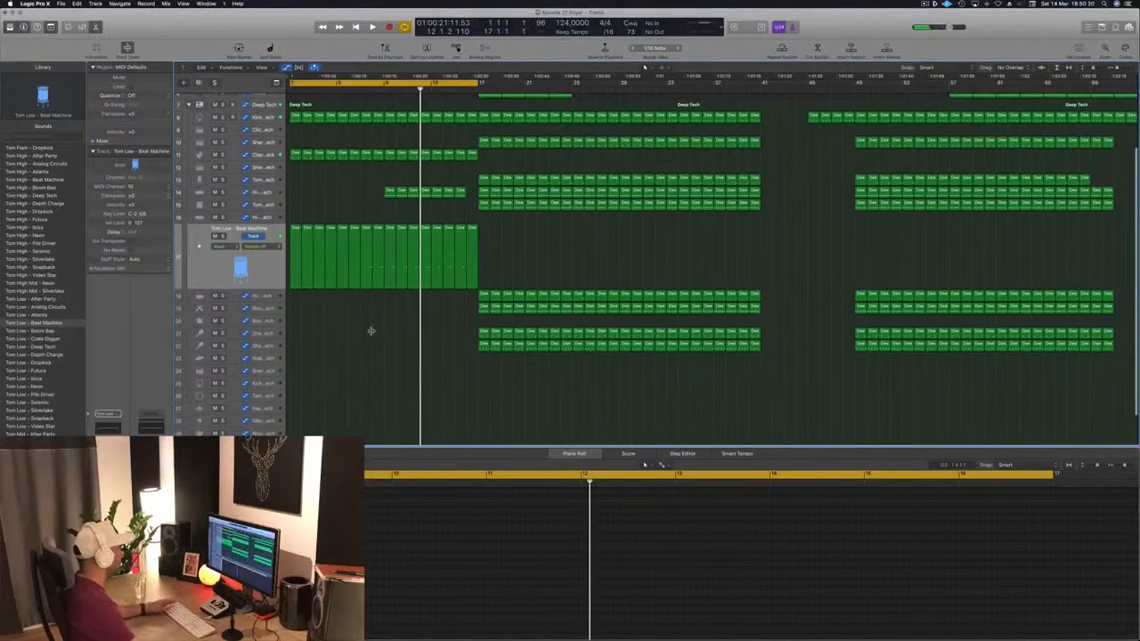
pyautogui.moveTo(484, 345); pyautogui.dragTo(416, 362)
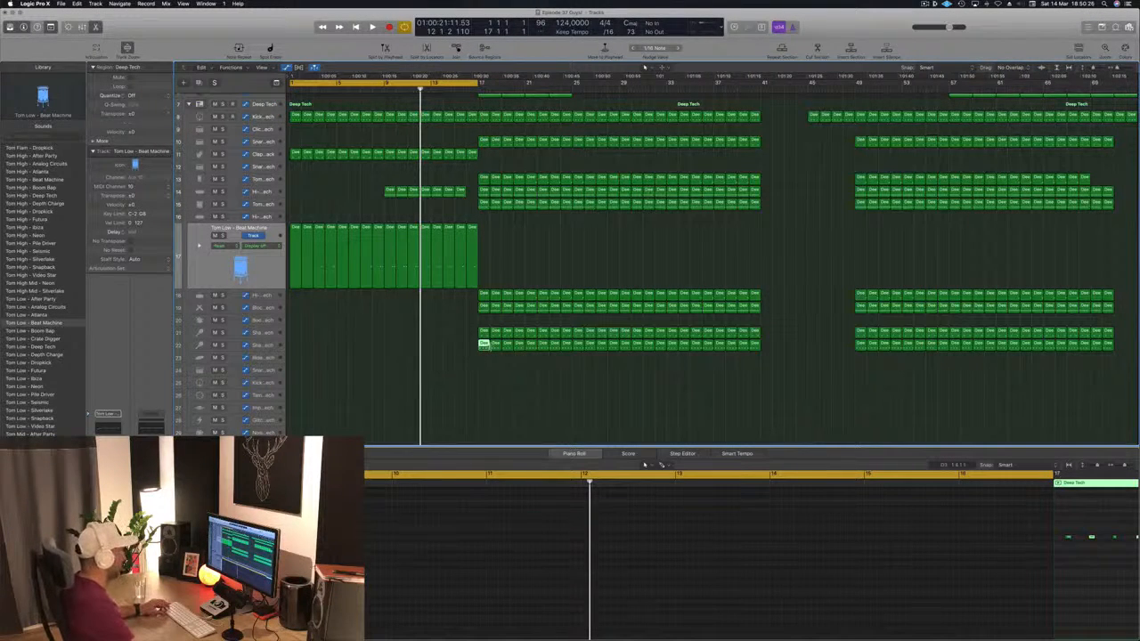
pyautogui.moveTo(486, 348)
pyautogui.mouseDown()
pyautogui.moveTo(482, 359)
pyautogui.moveTo(296, 359)
pyautogui.mouseUp()
pyautogui.moveTo(367, 533); pyautogui.dragTo(399, 562)
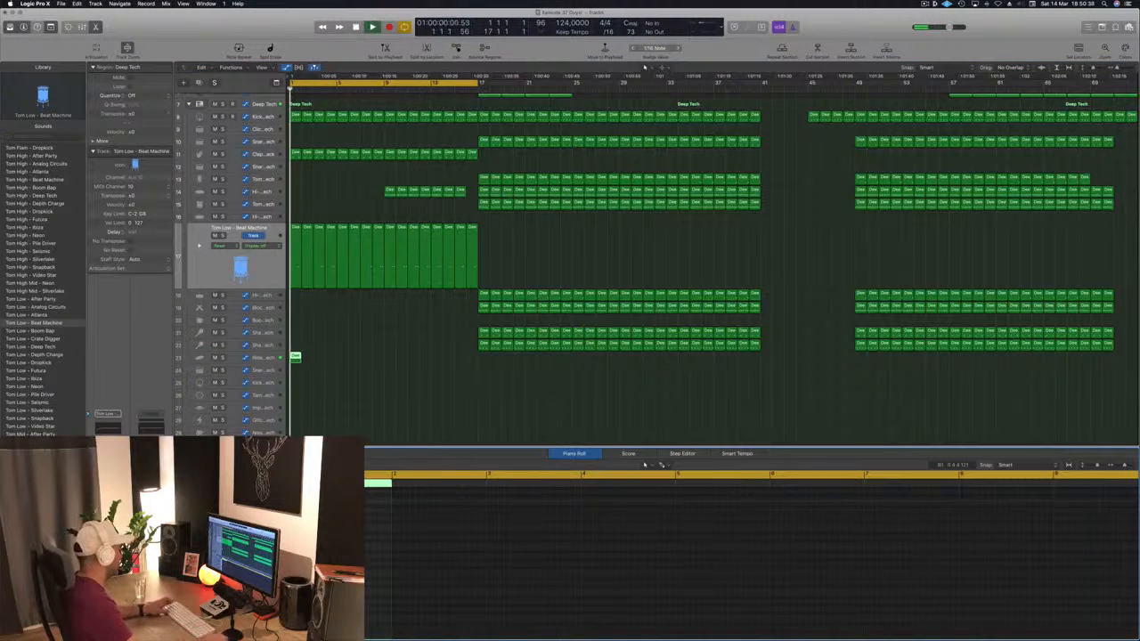
# Audition crash sounds on the Ride - Deep Tech track during playback and load Crash - Analog Circuits.
pyautogui.click(303, 359)
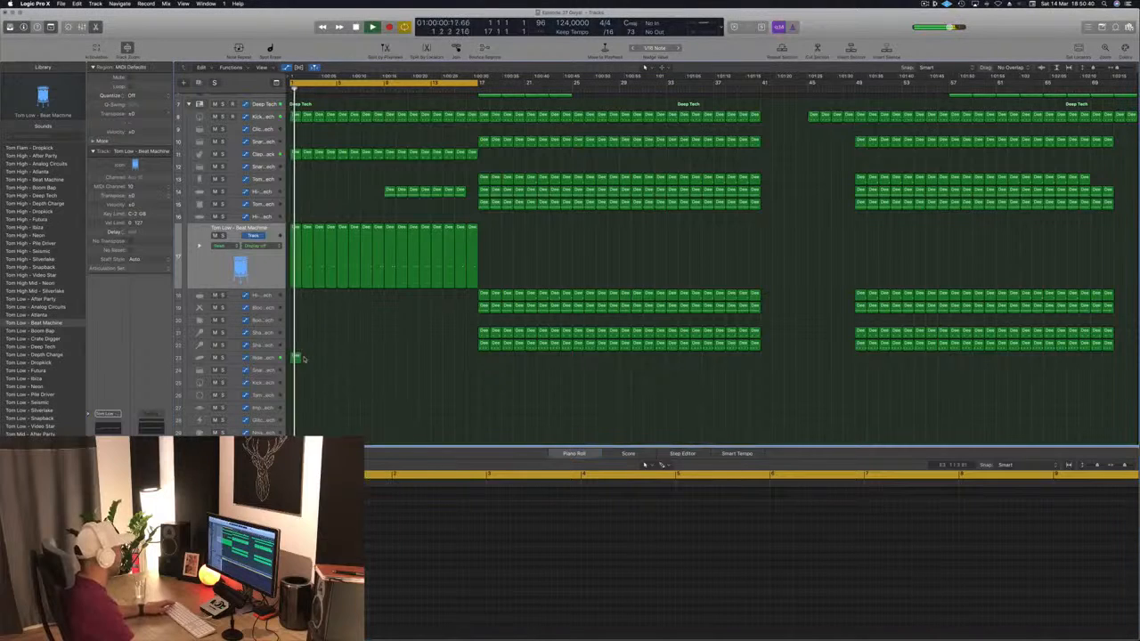
pyautogui.click(261, 361)
pyautogui.press('Return')
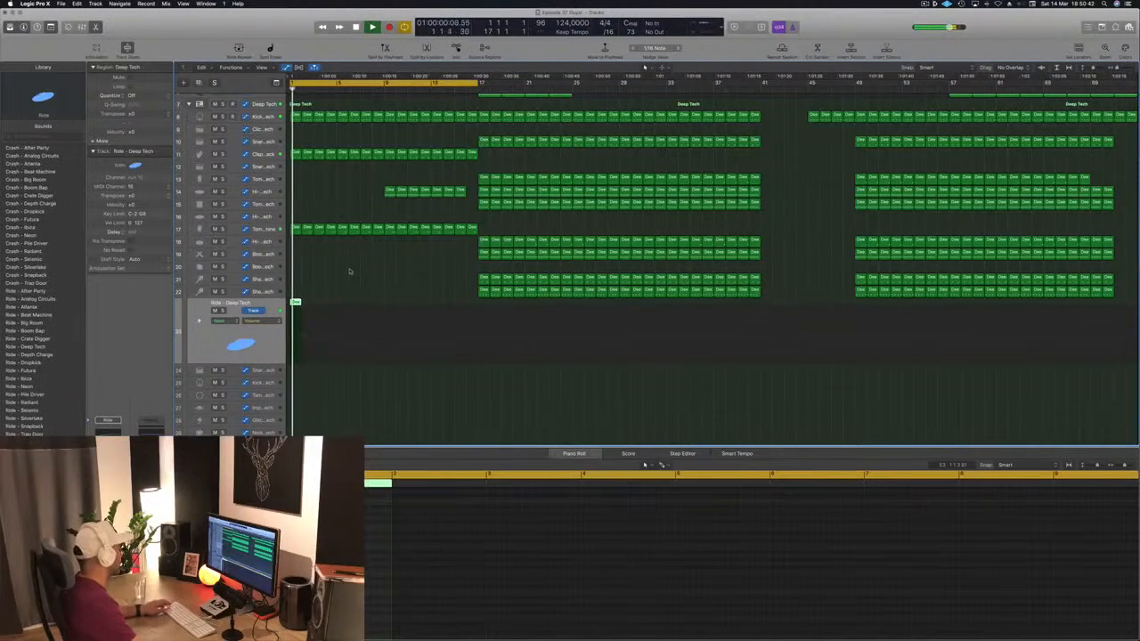
pyautogui.click(30, 148)
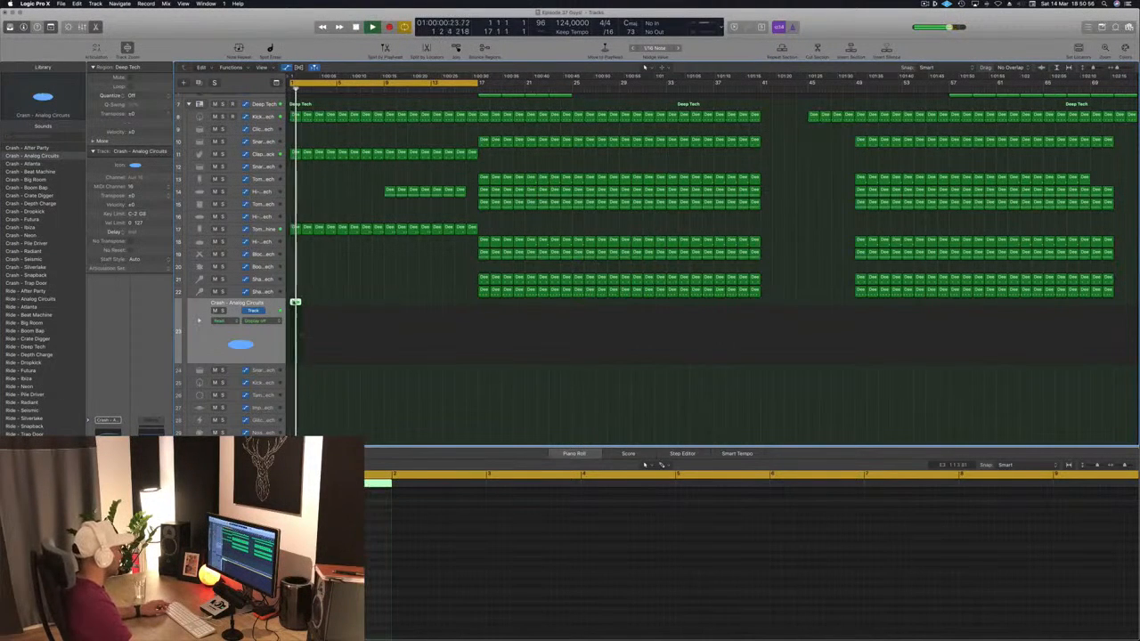
# Copy the crash region from bar 1 to bar 9 and to bar 17.
pyautogui.moveTo(295, 303); pyautogui.dragTo(389, 304)
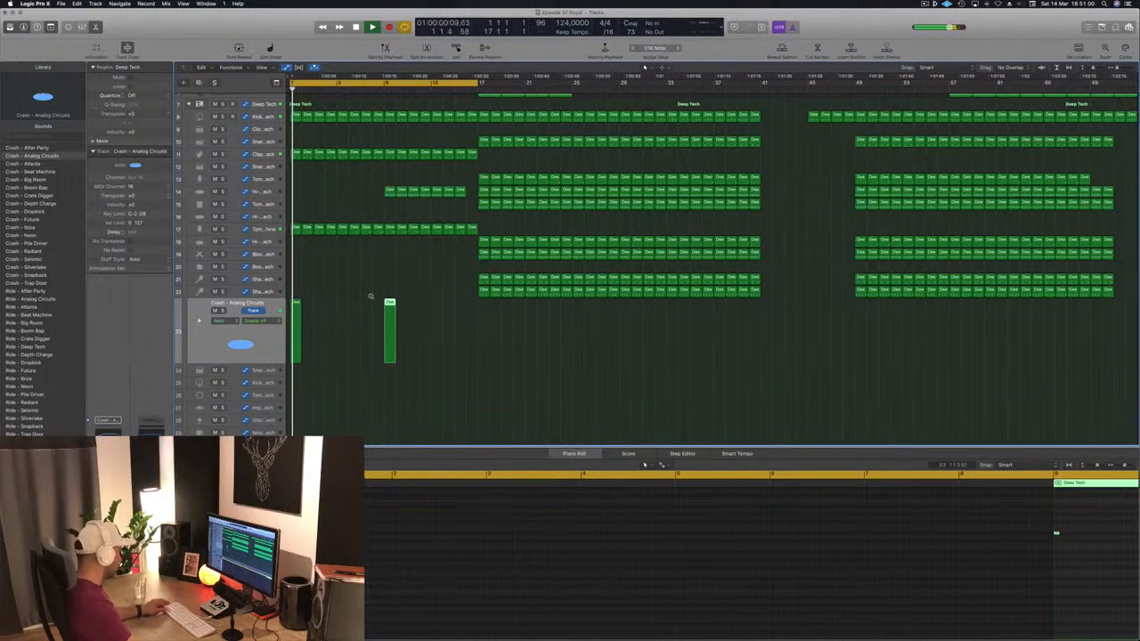
pyautogui.scroll(2, 366, 275)
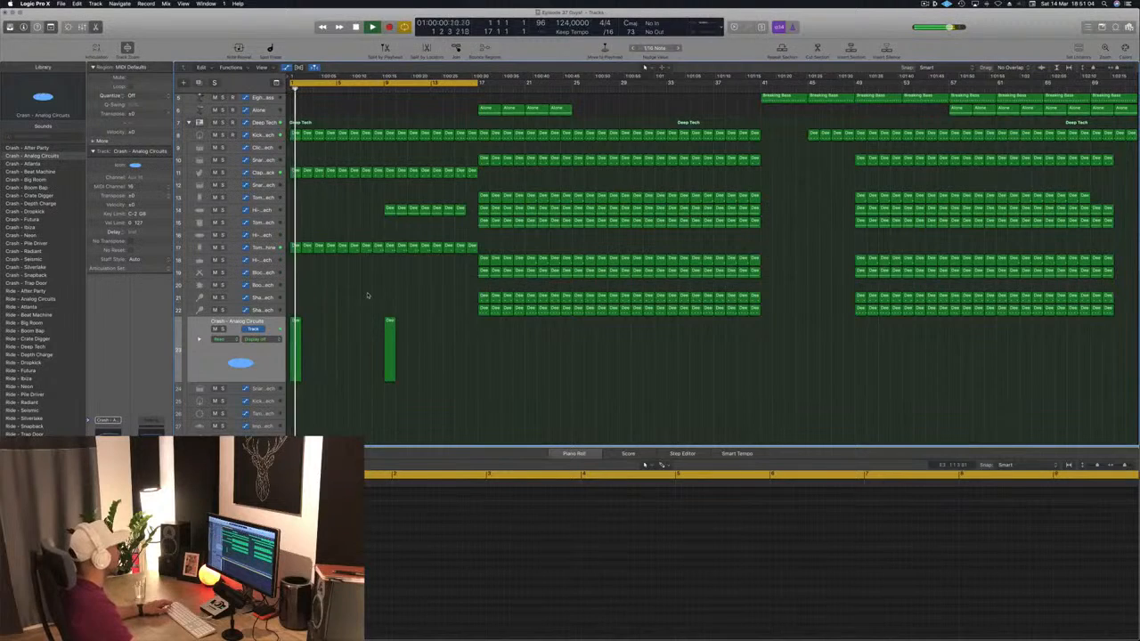
pyautogui.click(247, 365)
pyautogui.press('space')
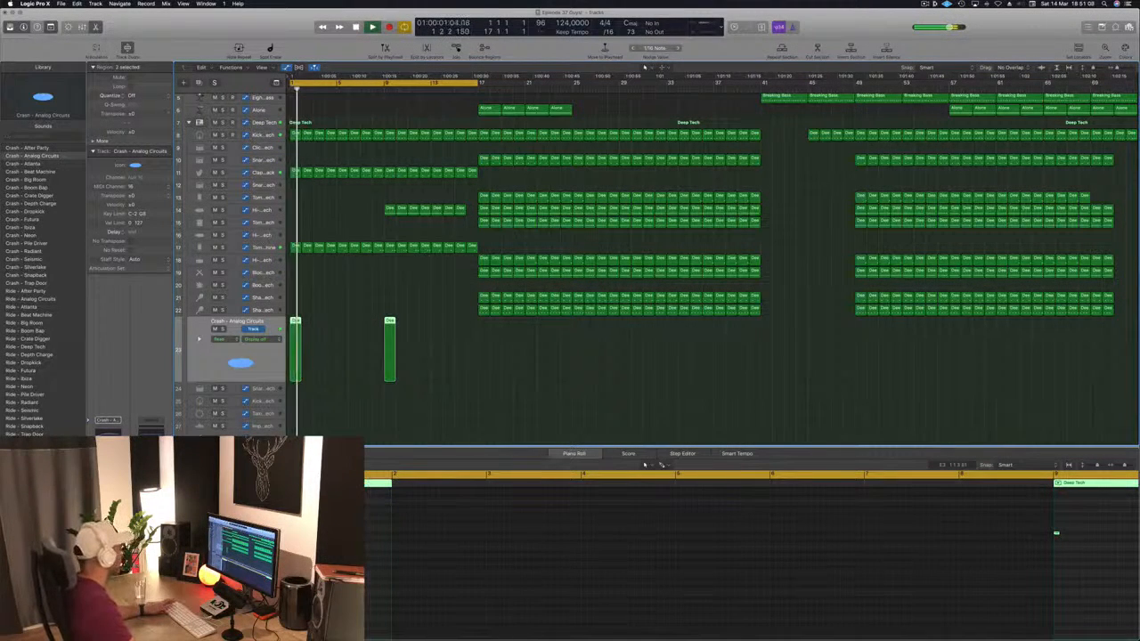
pyautogui.click(389, 322)
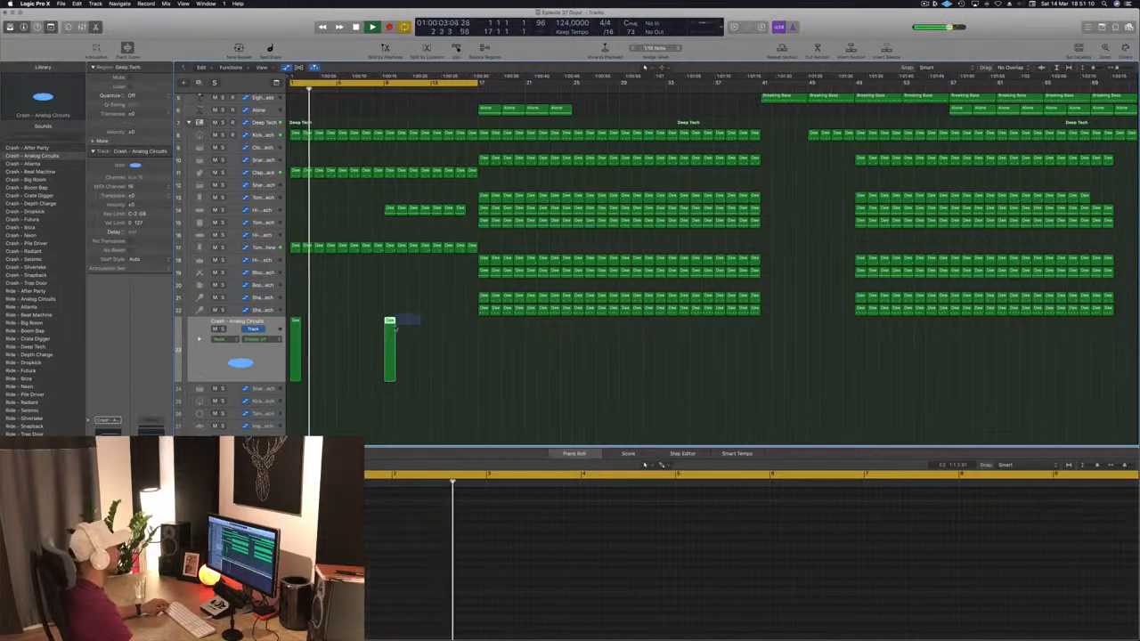
pyautogui.moveTo(389, 321); pyautogui.dragTo(484, 322)
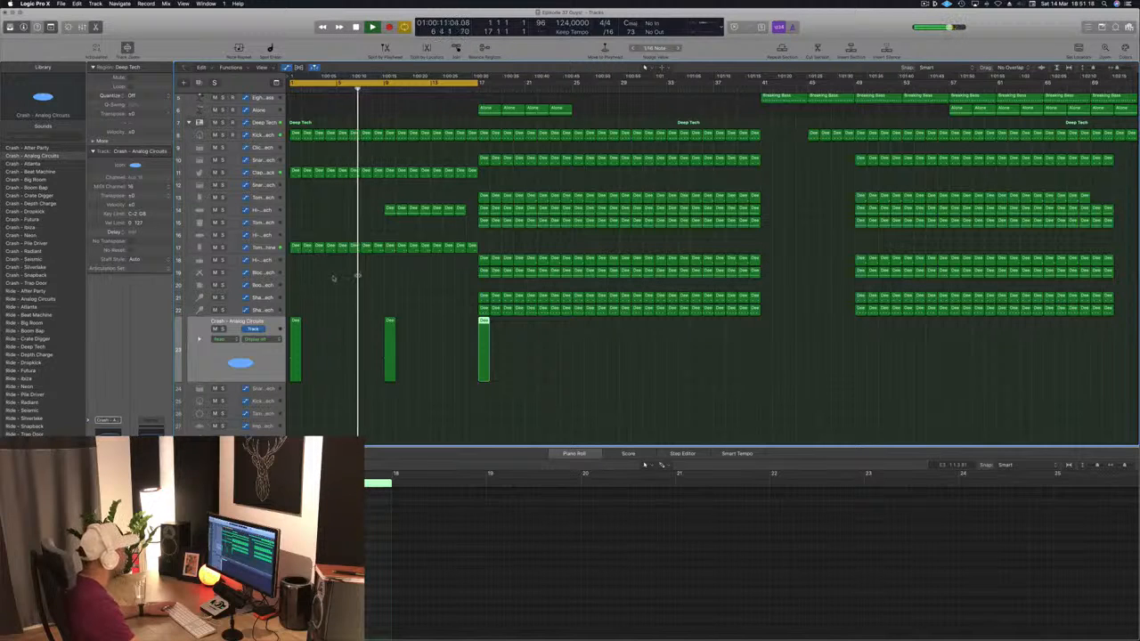
# Move the first four Block - Deep Tech regions from bar 17 to bar 1 and copy them to fill bars 1 to 16.
pyautogui.click(462, 274)
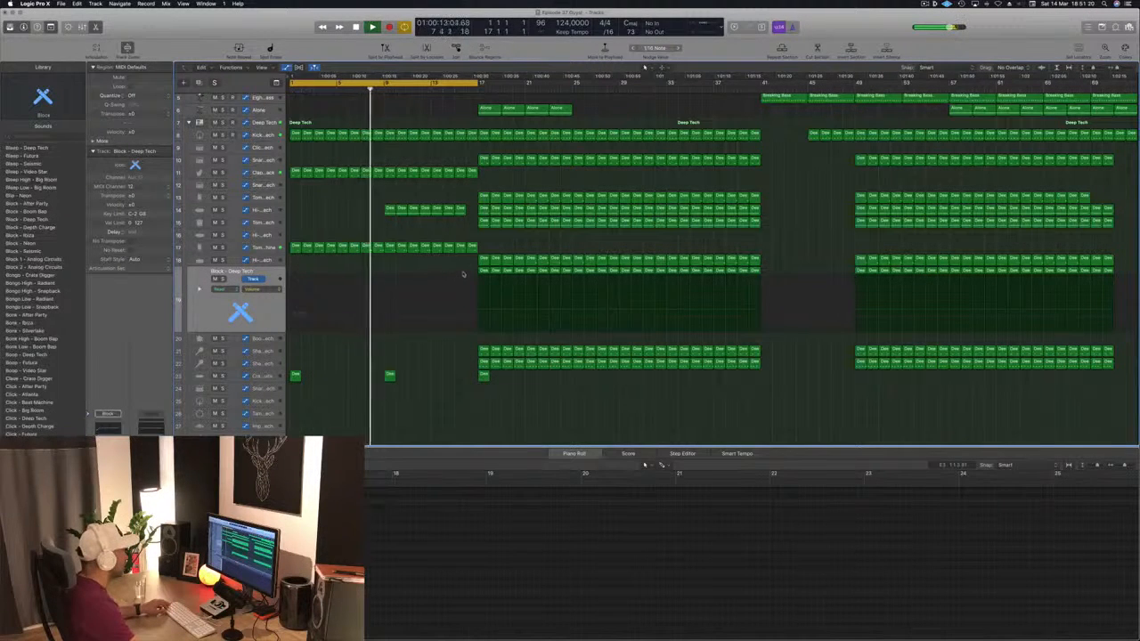
pyautogui.moveTo(512, 273); pyautogui.dragTo(293, 280)
pyautogui.press('space')
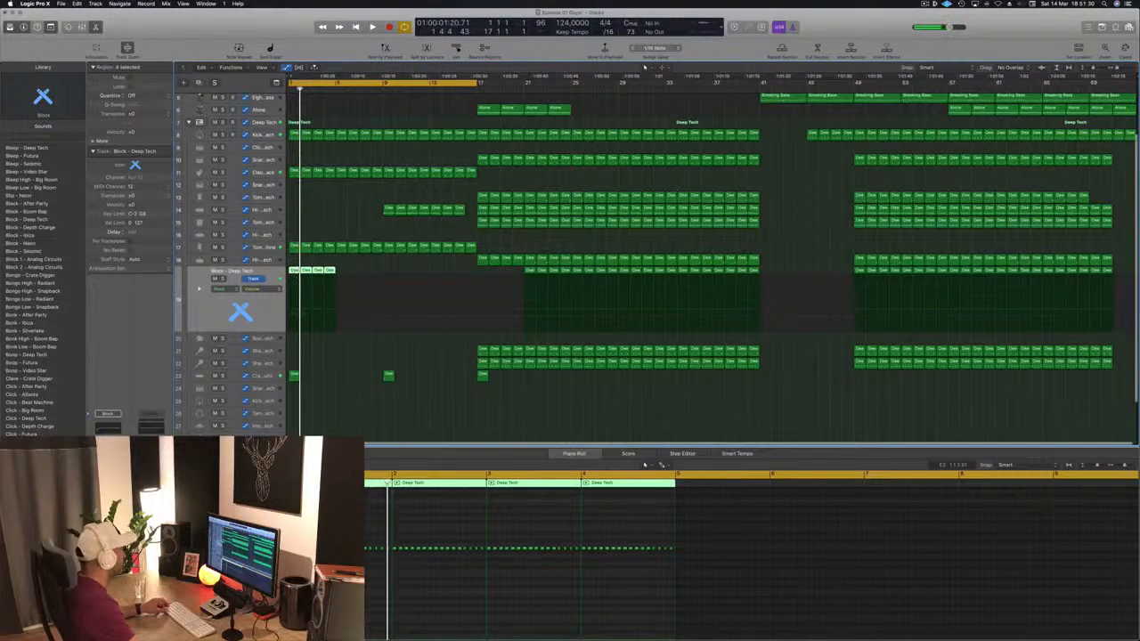
pyautogui.moveTo(296, 278); pyautogui.dragTo(343, 278)
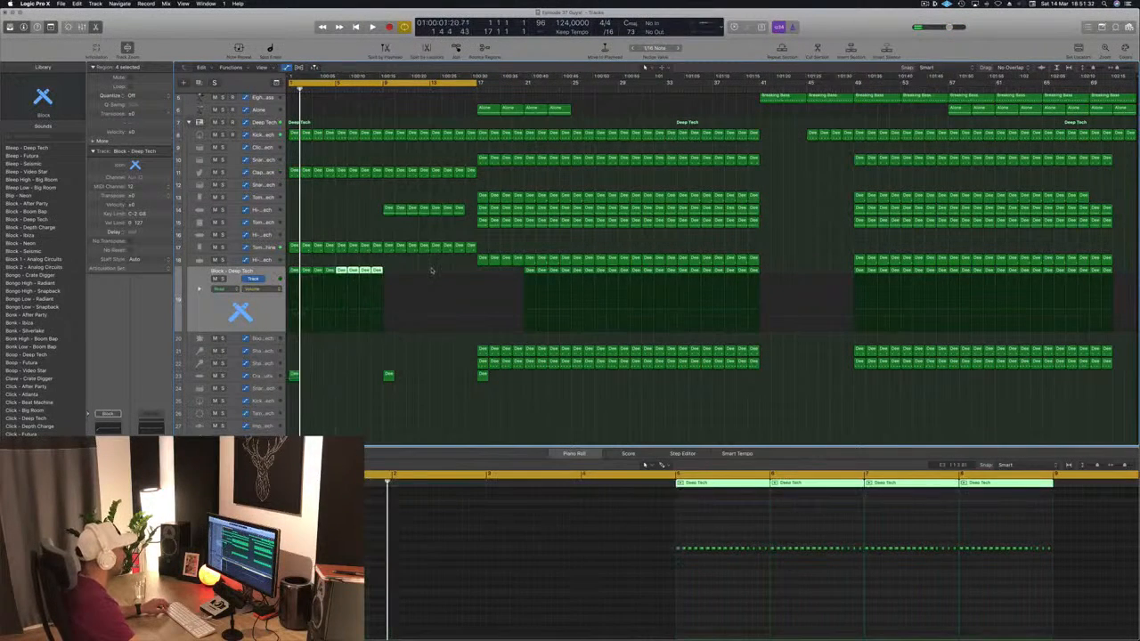
pyautogui.moveTo(431, 270); pyautogui.dragTo(392, 279)
pyautogui.press('space')
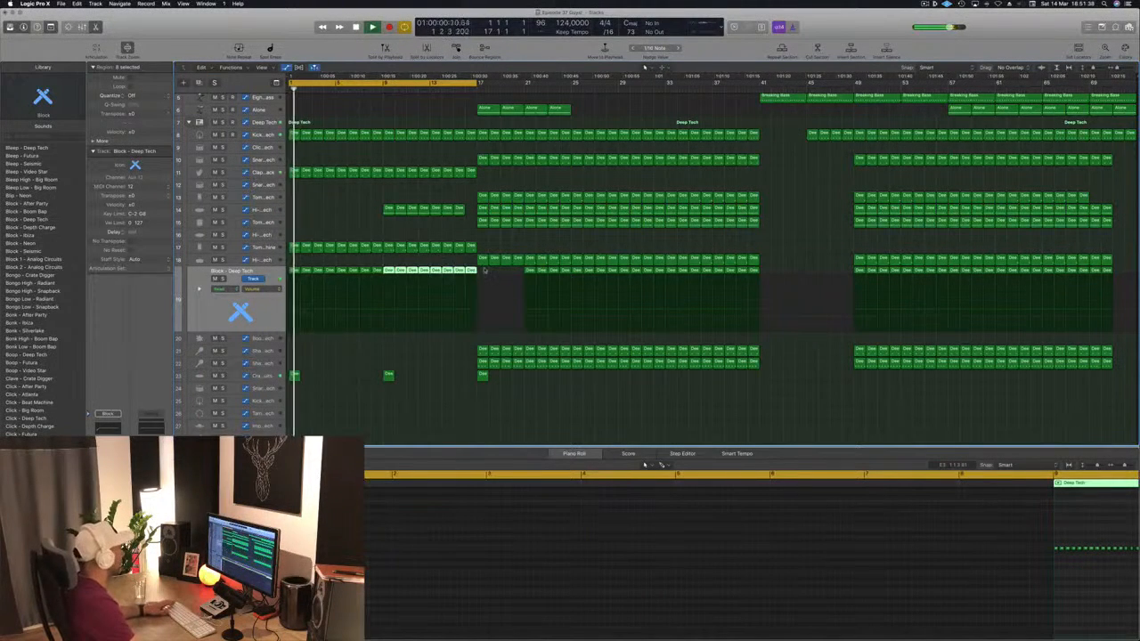
# Delete the last intro region of the Block - Deep Tech track, at bar 16, and restart playback.
pyautogui.click(472, 271)
pyautogui.press('Delete')
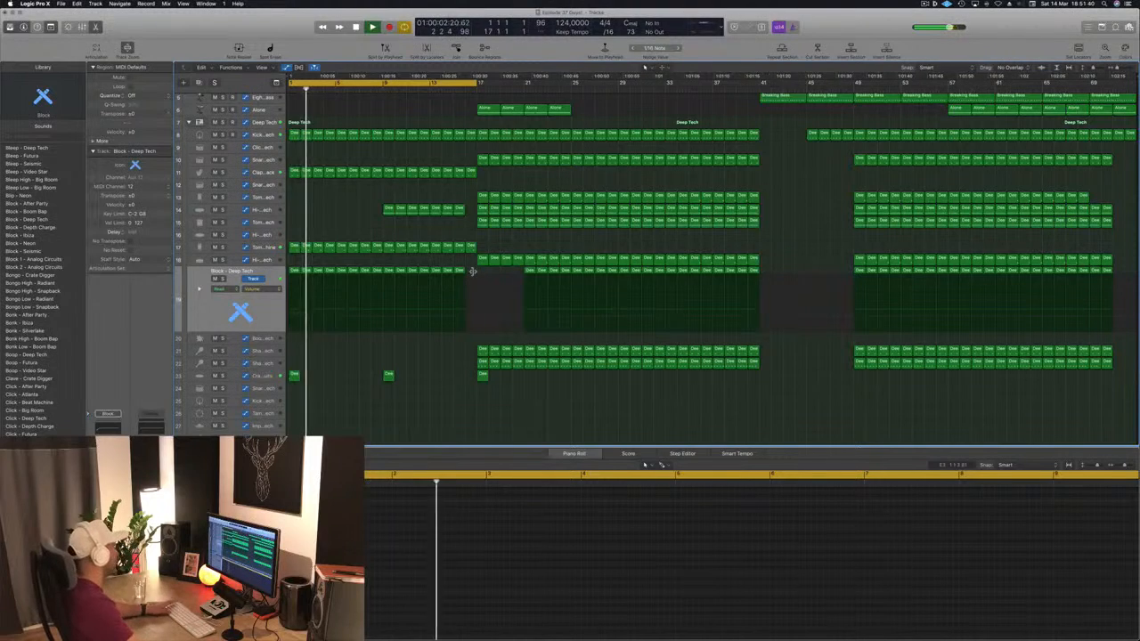
pyautogui.press('Return')
# In the Block - Deep Tech track's Channel EQ, turn on the analyzer and set the low cut to 3050 Hz at 48 dB/Oct.
pyautogui.click(220, 305)
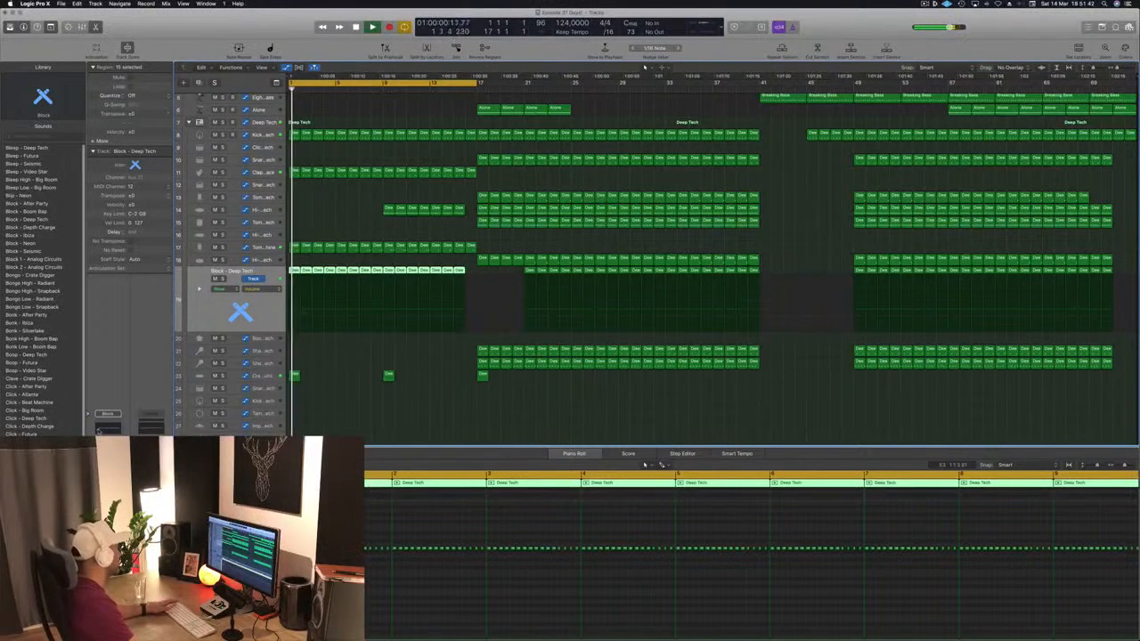
pyautogui.click(107, 428)
pyautogui.moveTo(305, 27); pyautogui.dragTo(574, 45)
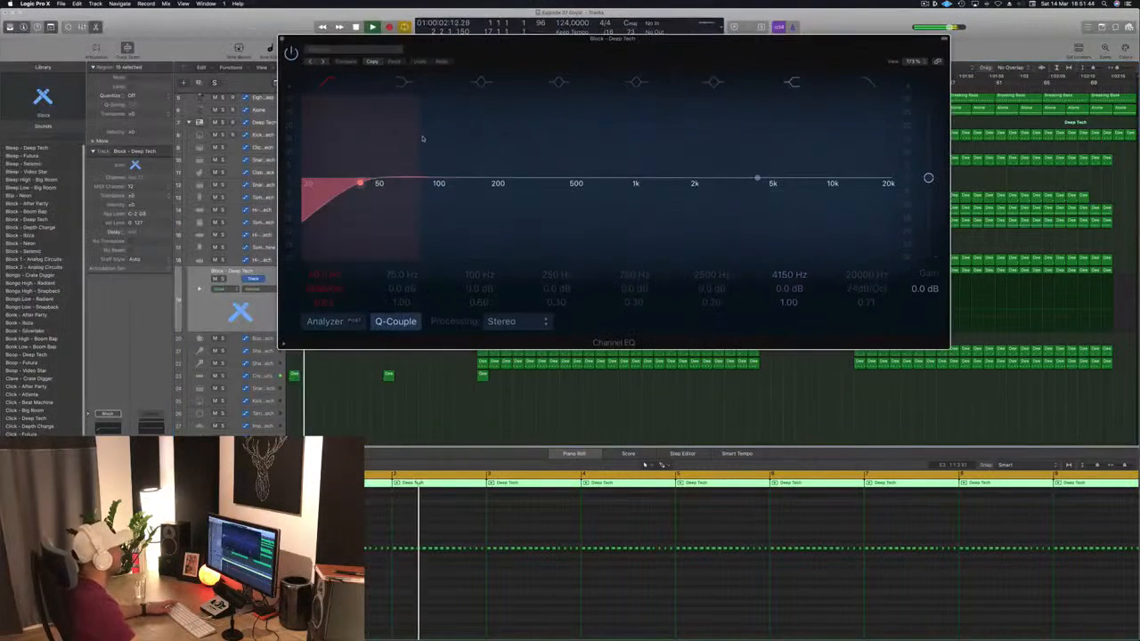
pyautogui.moveTo(324, 274); pyautogui.dragTo(324, 214)
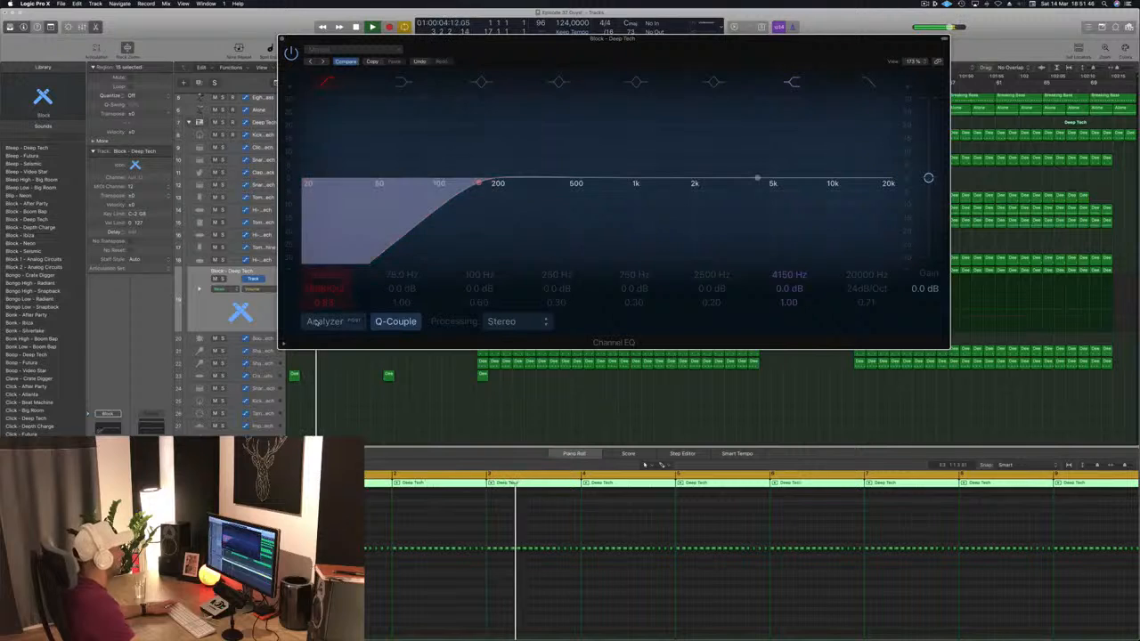
pyautogui.moveTo(313, 289); pyautogui.dragTo(313, 267)
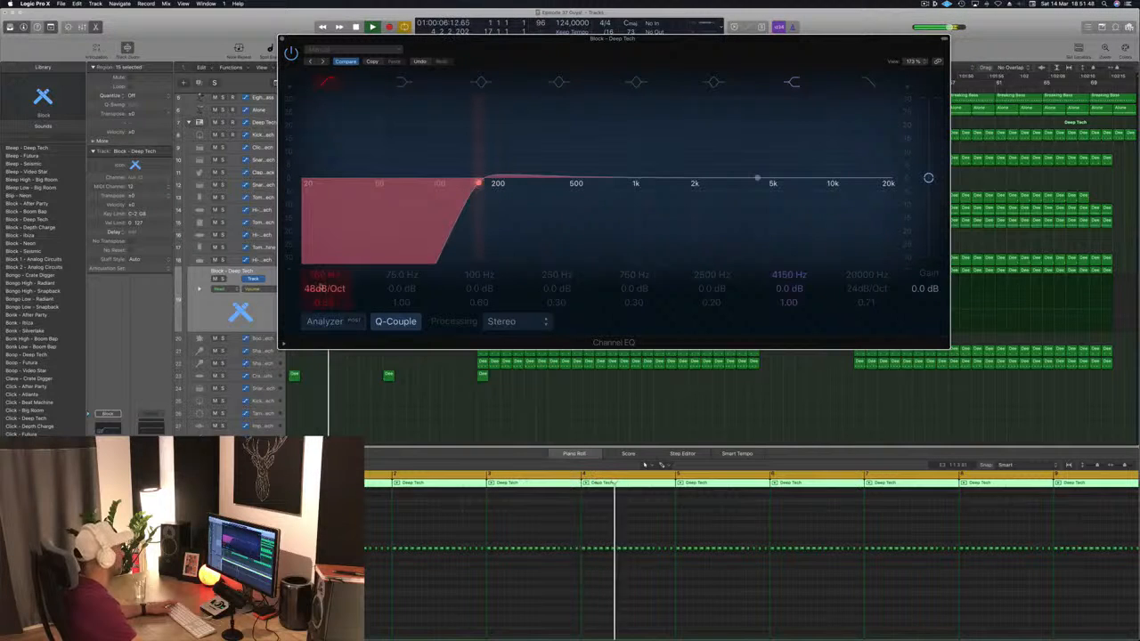
pyautogui.click(326, 321)
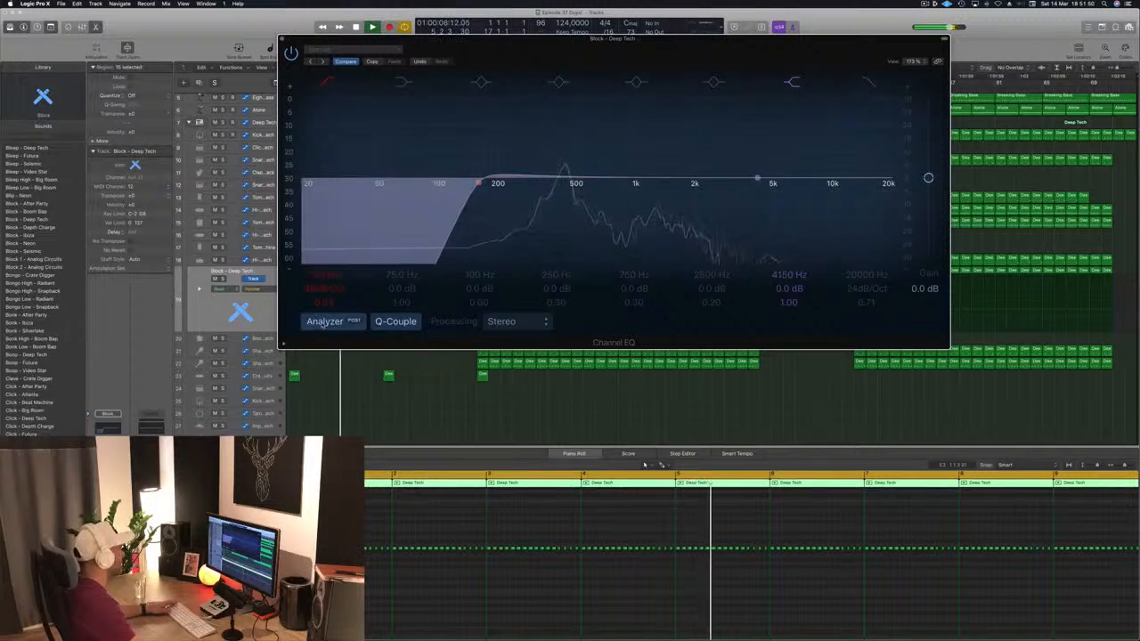
pyautogui.moveTo(322, 275); pyautogui.dragTo(322, 169)
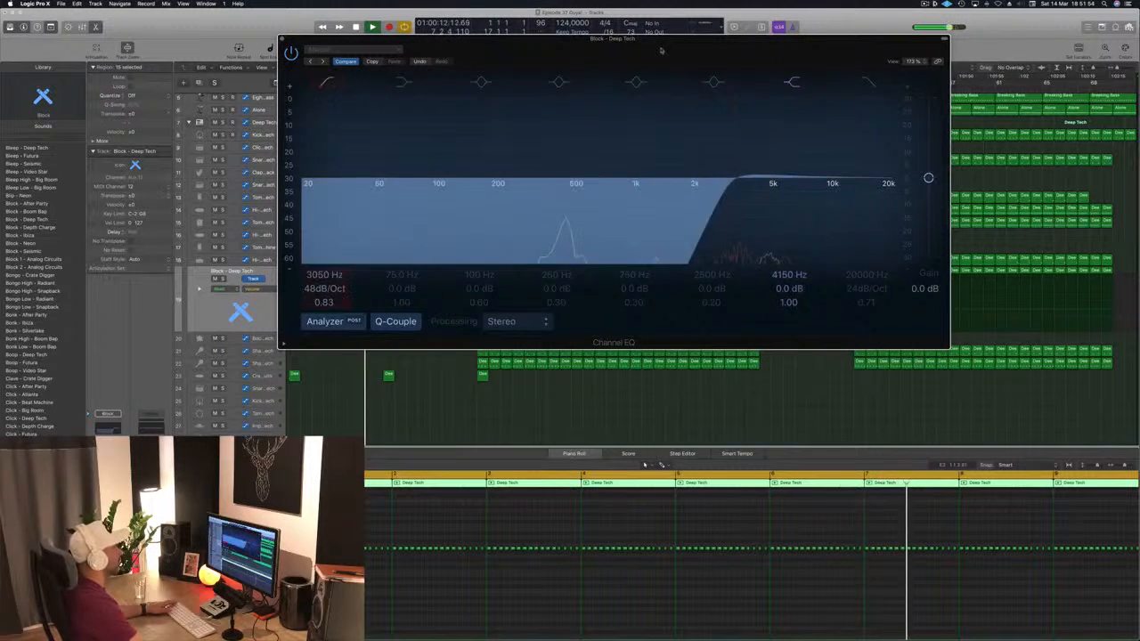
# Play back the intro from the start with the filtered block sound and move the Channel EQ window clear of the track header.
pyautogui.moveTo(702, 39); pyautogui.dragTo(981, 143)
pyautogui.press('space')
pyautogui.press('space')
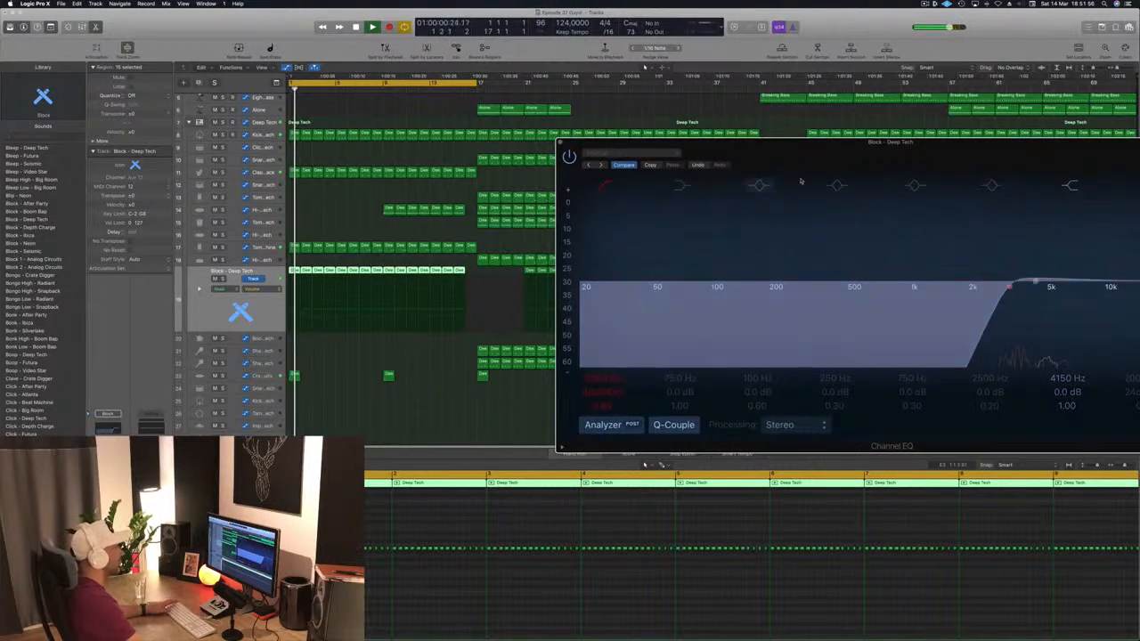
pyautogui.moveTo(809, 143); pyautogui.dragTo(756, 104)
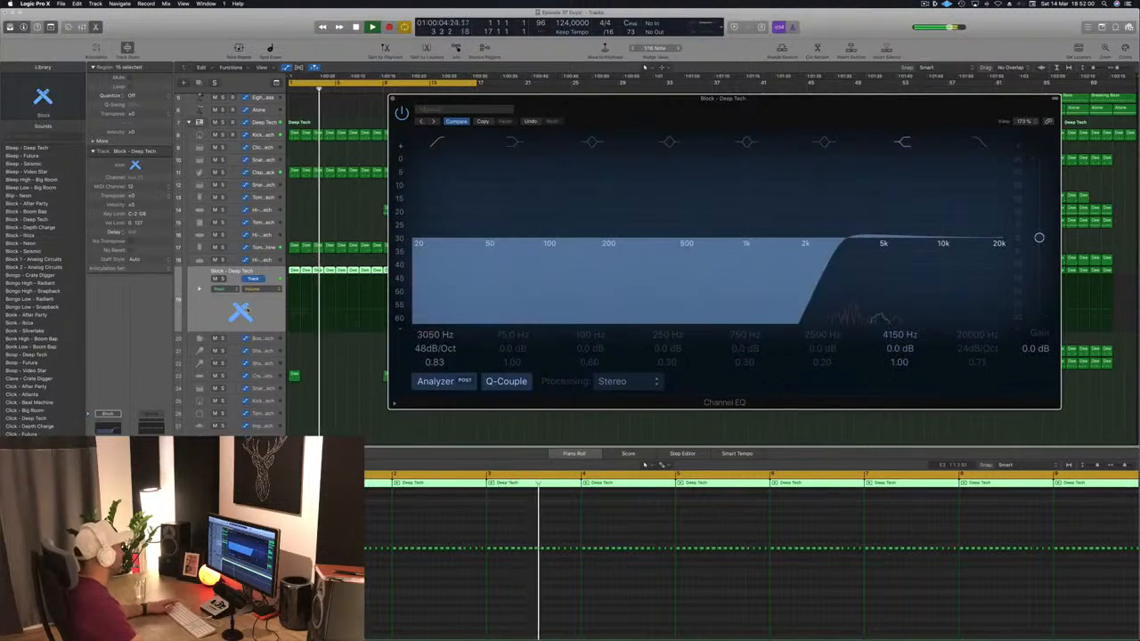
pyautogui.click(177, 405)
pyautogui.press('space')
pyautogui.press('space')
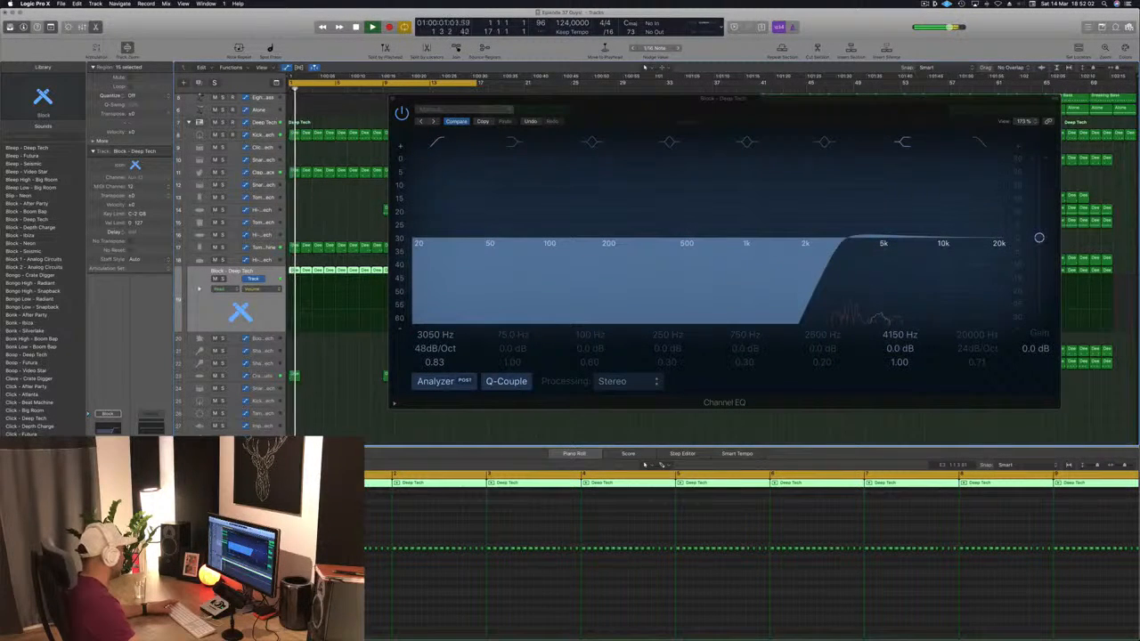
# Record a low cut frequency sweep as Touch automation on the Block - Deep Tech track and close the Channel EQ.
pyautogui.press('ctrl+super+t')
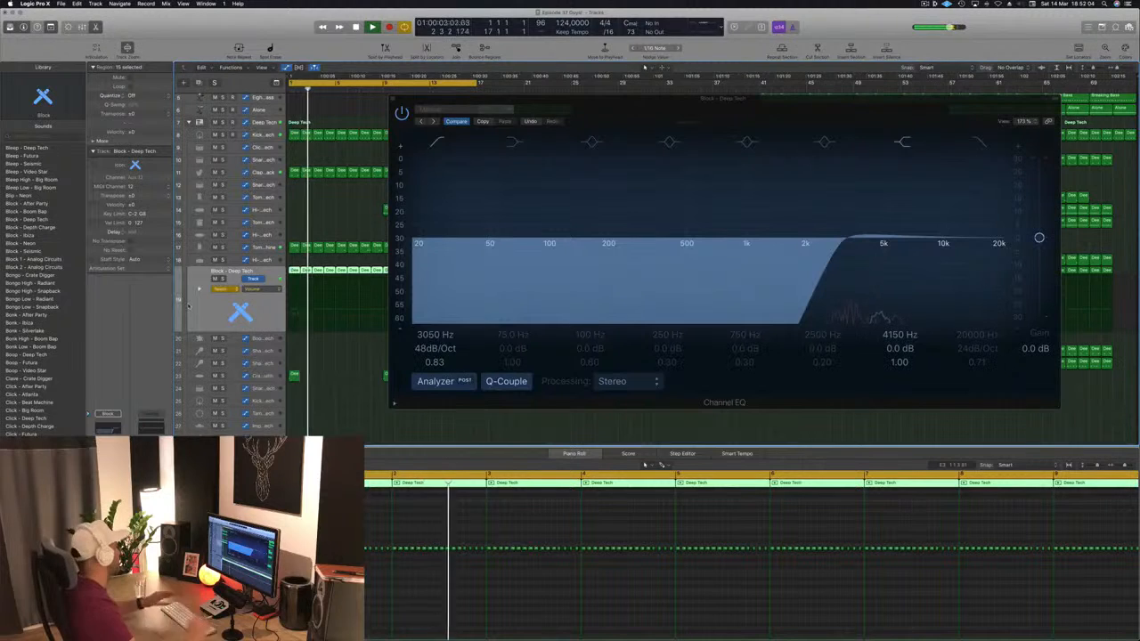
pyautogui.press('space')
pyautogui.press('space')
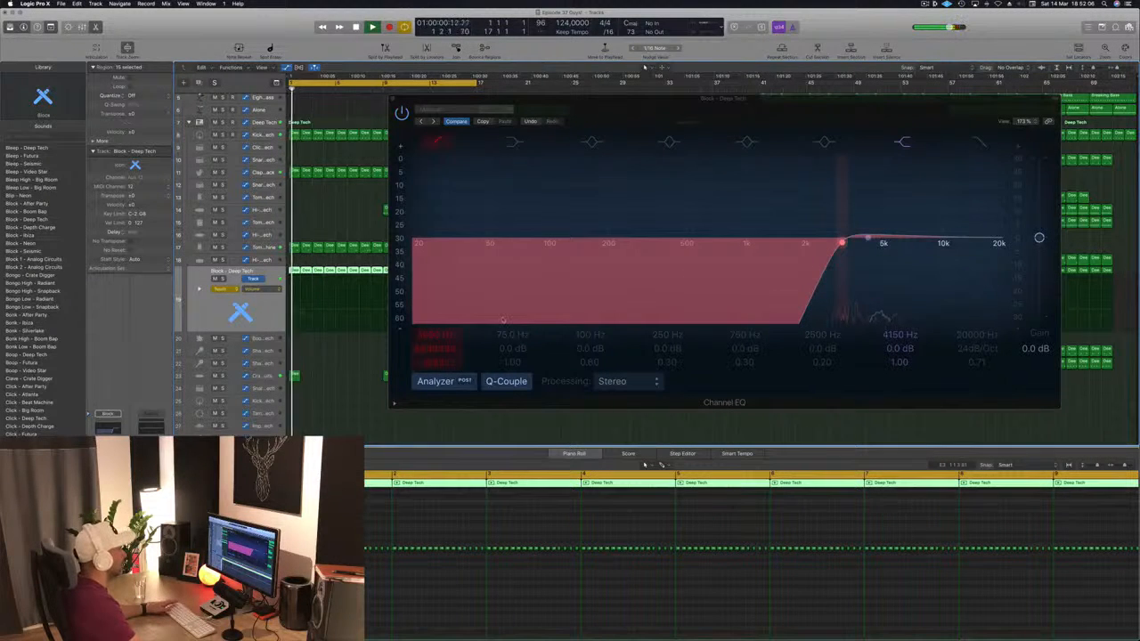
pyautogui.moveTo(431, 335); pyautogui.dragTo(431, 353)
pyautogui.press('space')
pyautogui.click(392, 99)
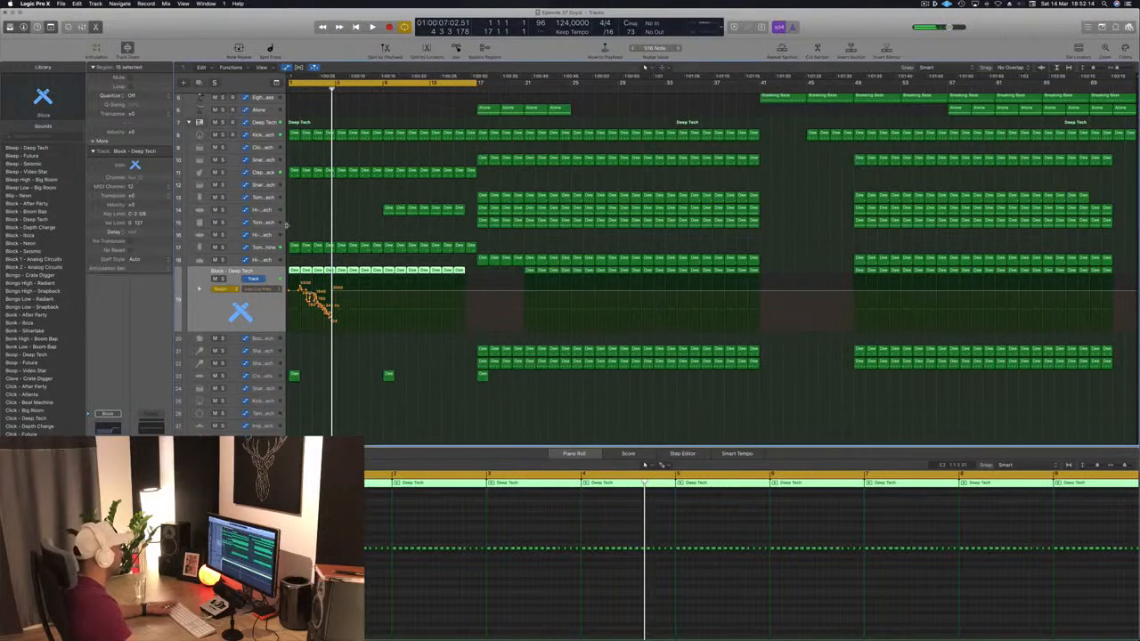
# Delete the recorded low cut sweep points and set the Block - Deep Tech track's automation mode to Read.
pyautogui.moveTo(330, 292); pyautogui.dragTo(281, 291)
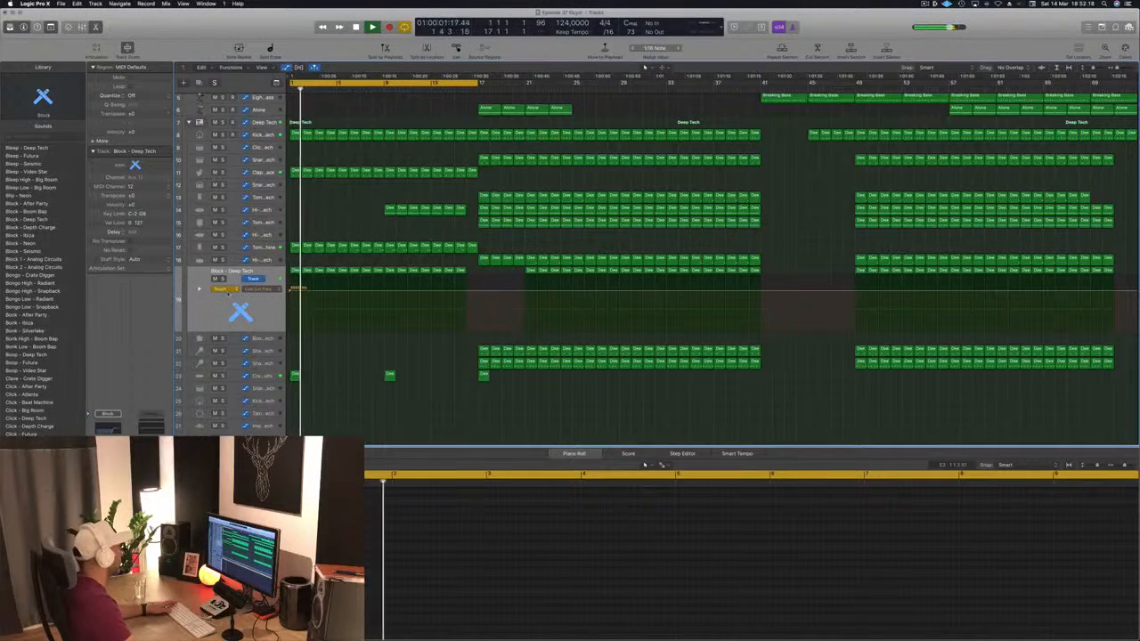
pyautogui.click(225, 289)
pyautogui.click(221, 281)
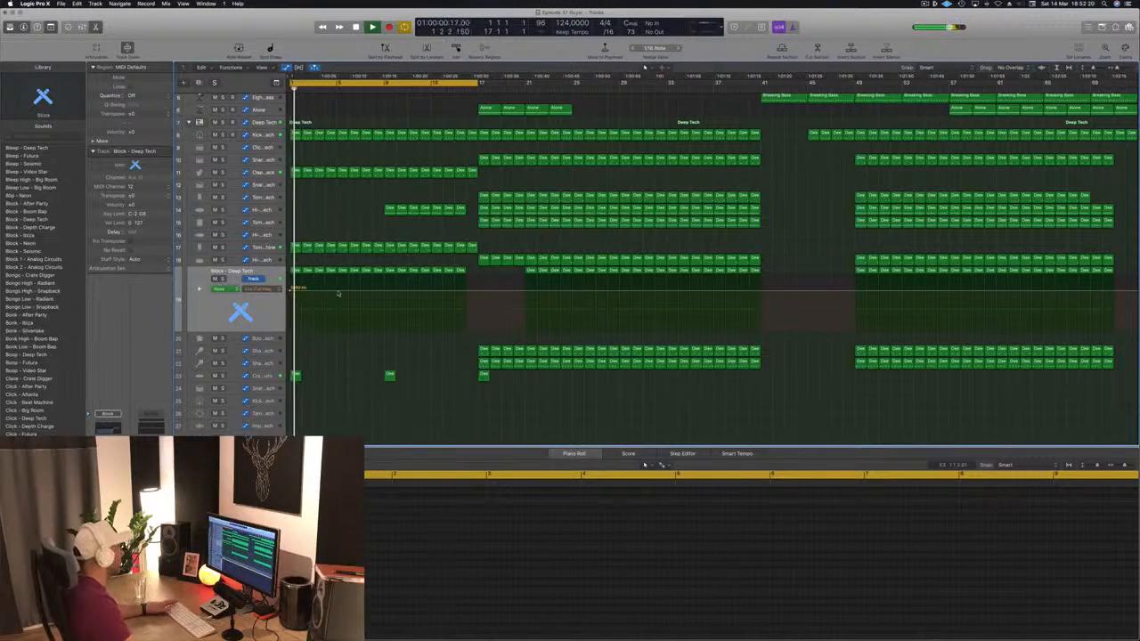
# Draw low cut frequency automation points on the Block - Deep Tech track that dip sharply at bar 5 and rise again.
pyautogui.moveTo(337, 292)
pyautogui.mouseDown()
pyautogui.moveTo(339, 312)
pyautogui.moveTo(339, 293)
pyautogui.mouseUp()
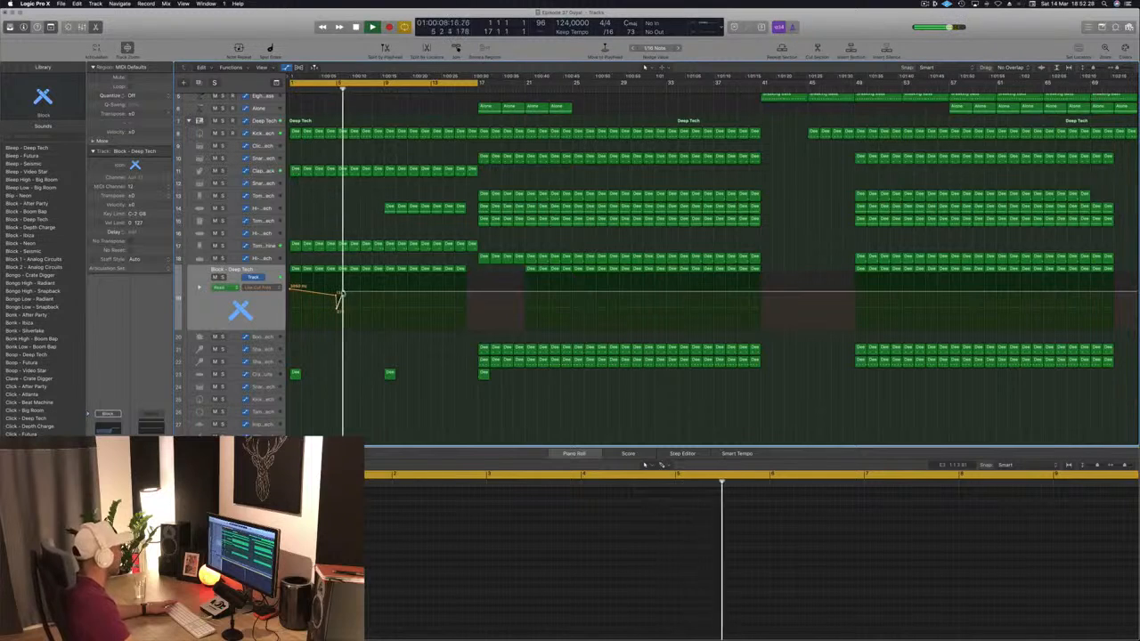
pyautogui.press('space')
pyautogui.press('space')
# Start the low cut dip around the middle of bar 4 and make it jump back to 2250 Hz right at bar 5.
pyautogui.press('super+Right')
pyautogui.press('super+Right')
pyautogui.press('super+Right')
pyautogui.press('super+Right')
pyautogui.press('super+Right')
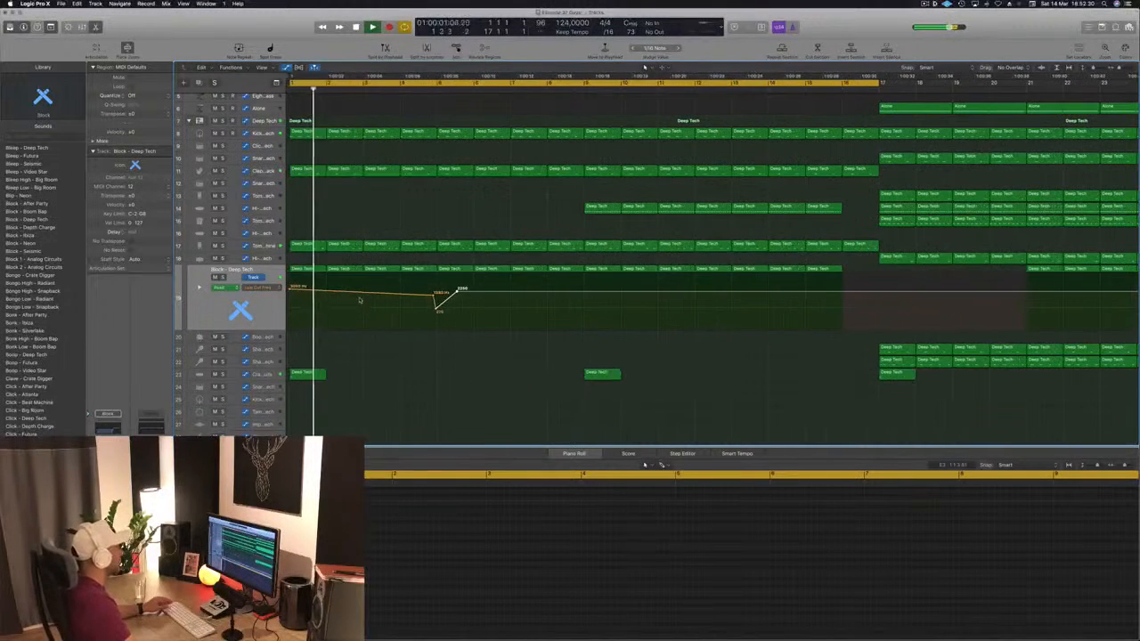
pyautogui.moveTo(434, 299); pyautogui.dragTo(424, 293)
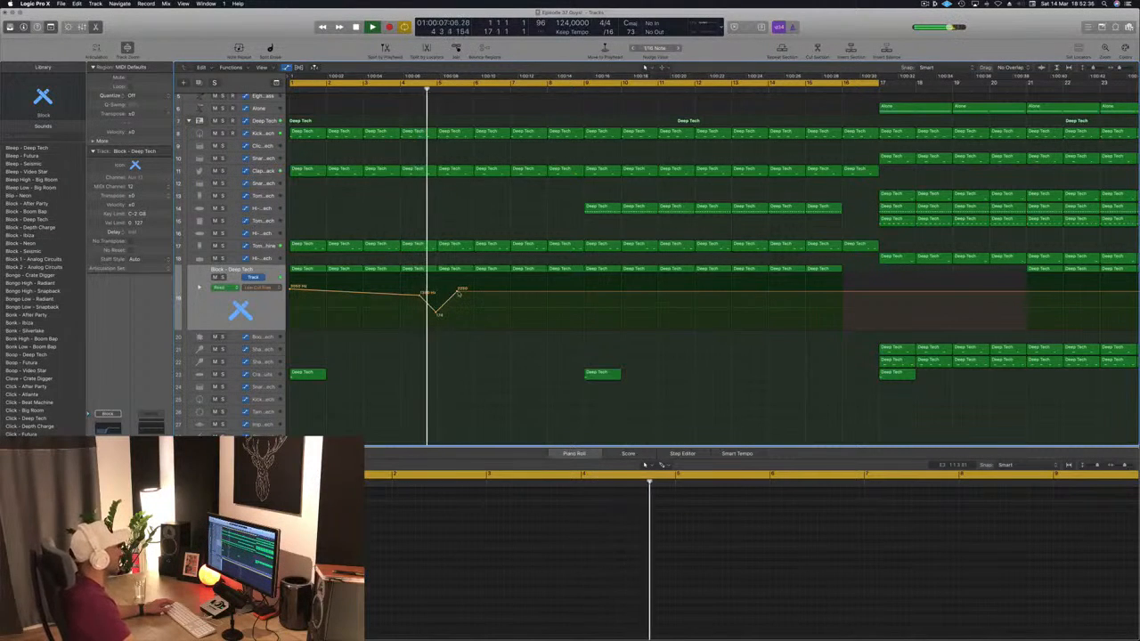
pyautogui.moveTo(457, 291); pyautogui.dragTo(438, 292)
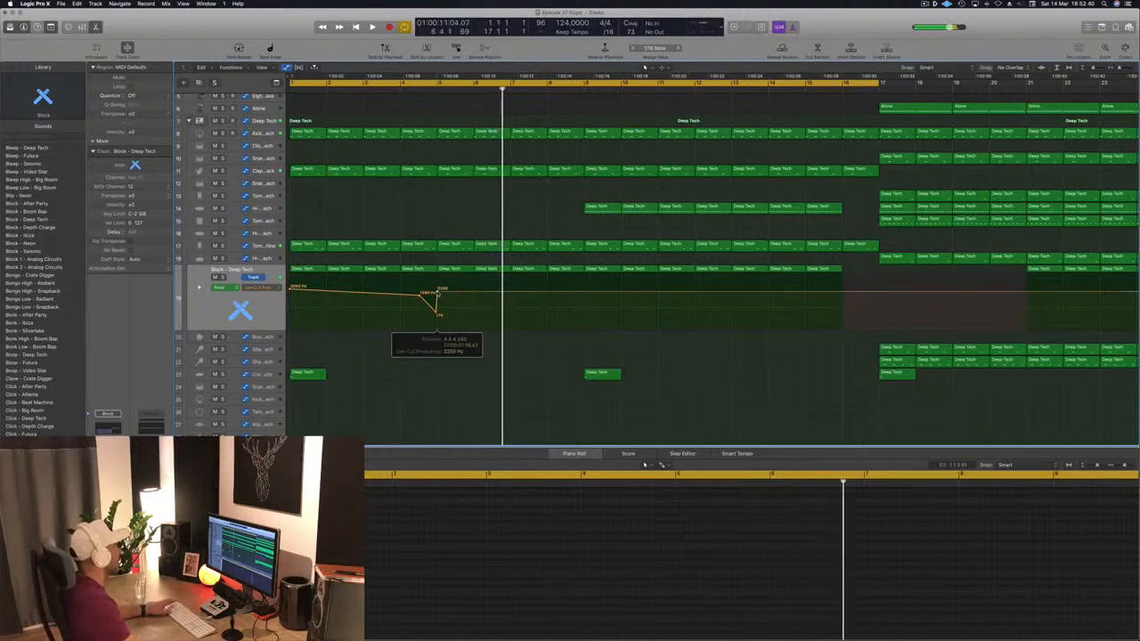
# Repeat the low cut automation dip at bar 9 on the Block - Deep Tech track and add a point at bar 7 at 275 Hz.
pyautogui.press('Return')
pyautogui.moveTo(290, 278); pyautogui.dragTo(438, 329)
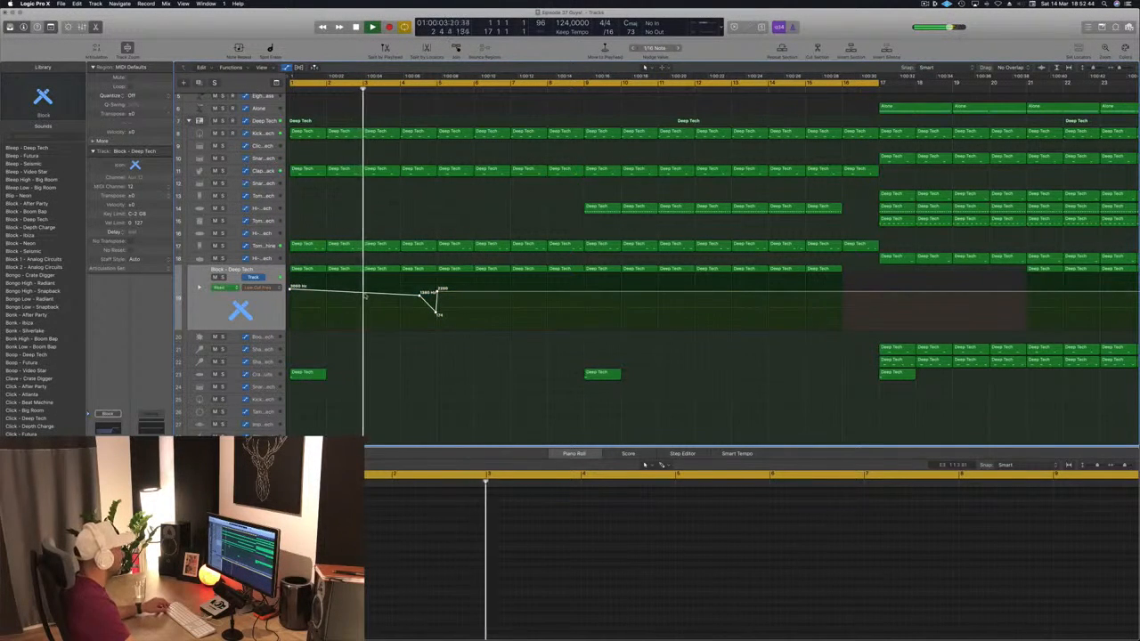
pyautogui.moveTo(365, 296); pyautogui.dragTo(512, 309)
pyautogui.scroll(1, 505, 295)
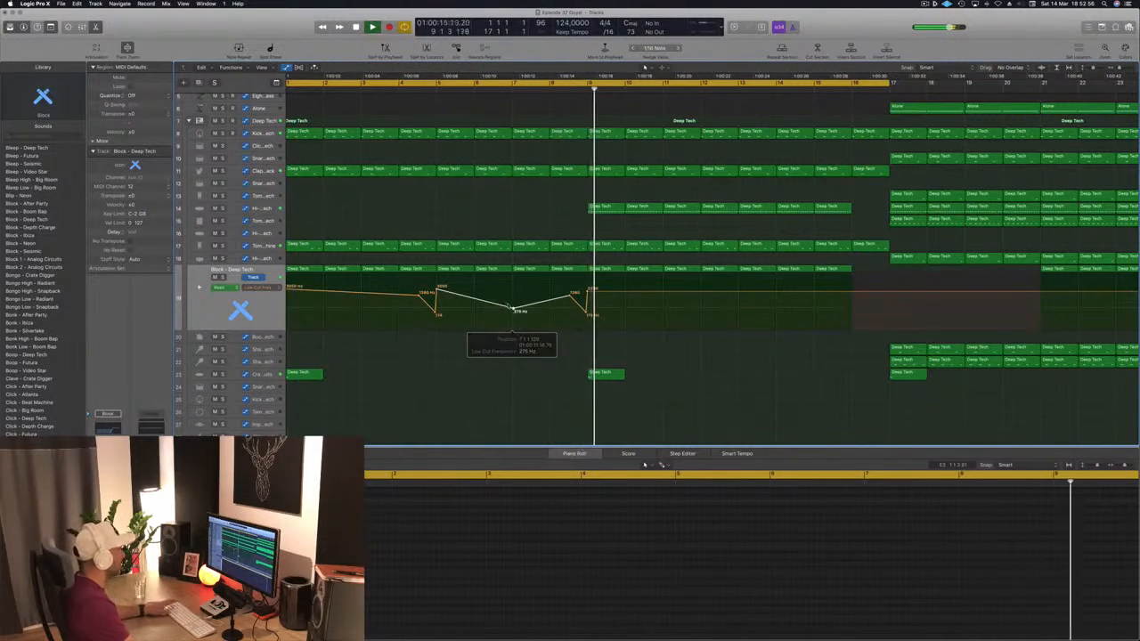
pyautogui.press('Return')
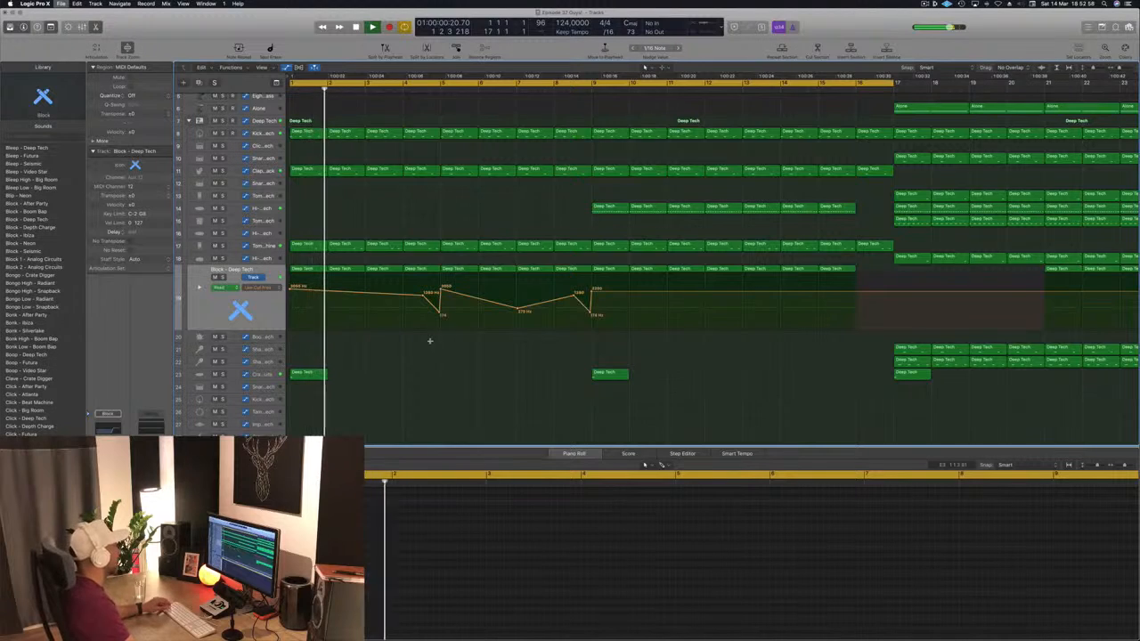
# Lower the low cut peak at bar 5 and raise the bar 7 automation point slightly.
pyautogui.scroll(-3, 436, 378)
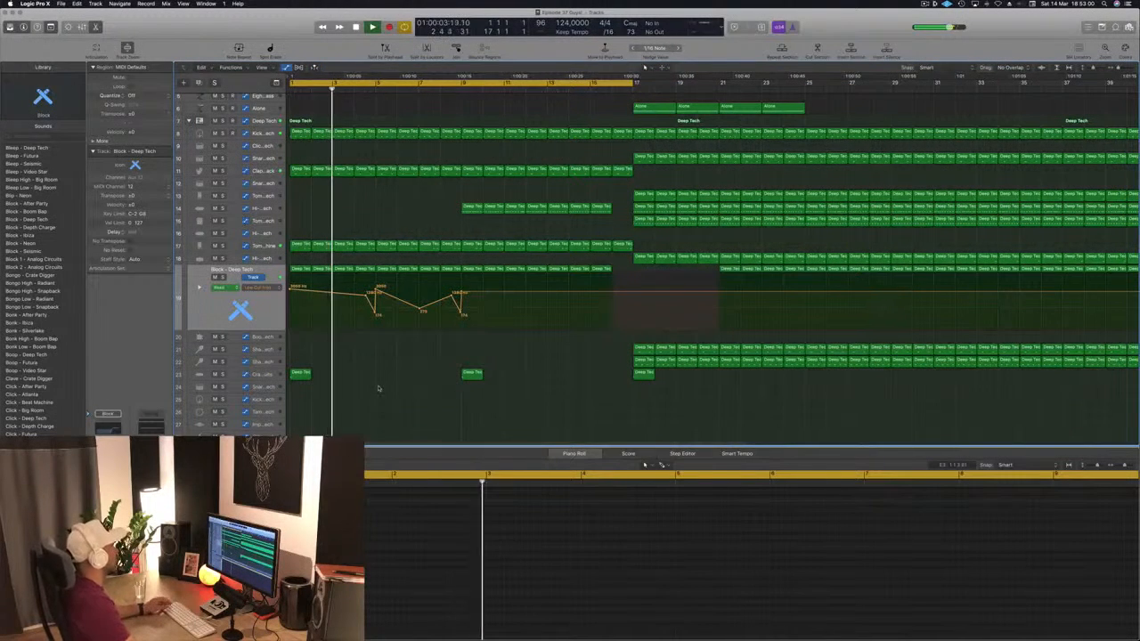
pyautogui.scroll(-2, 378, 388)
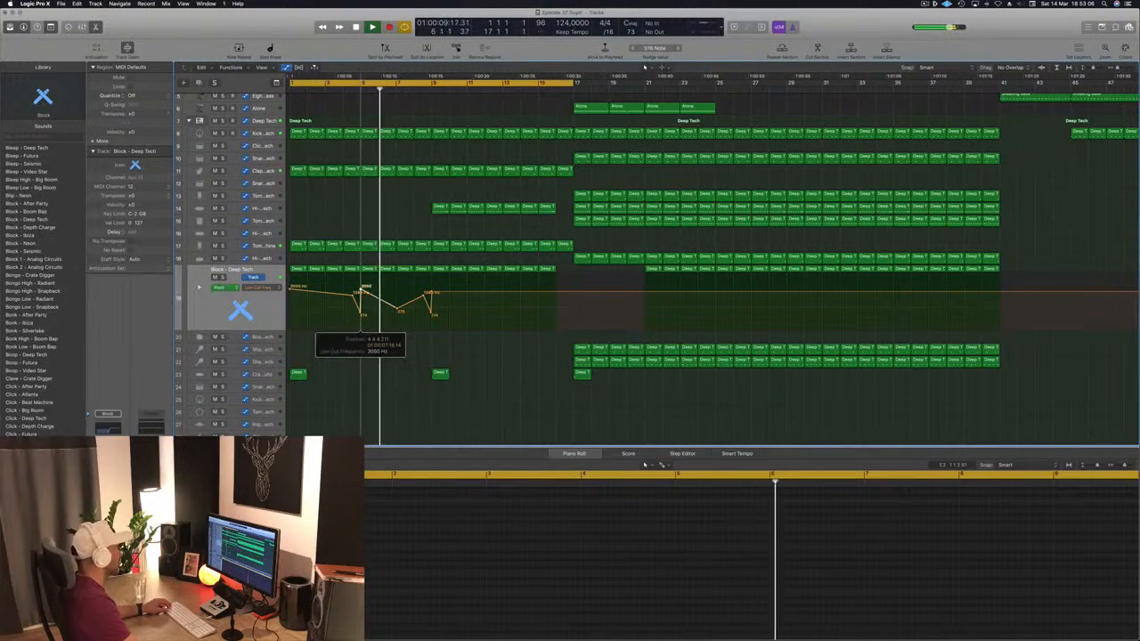
pyautogui.click(248, 307)
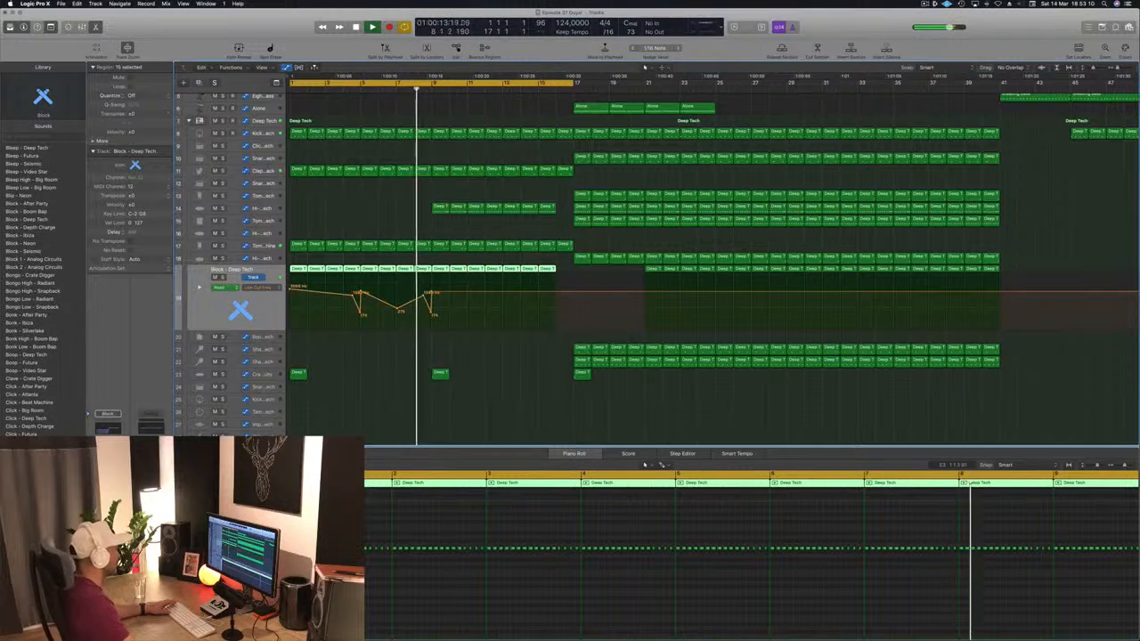
pyautogui.moveTo(397, 309); pyautogui.dragTo(398, 305)
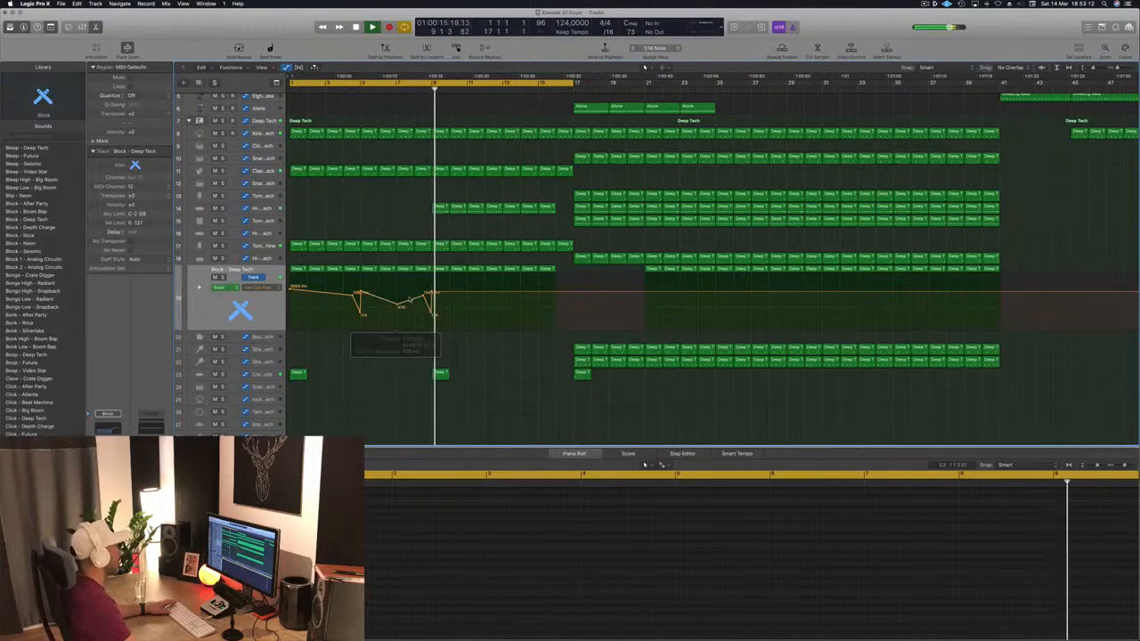
# Continue the Block - Deep Tech low cut curve with points at bars 11 and 13, falling to 20 Hz at bar 16.
pyautogui.click(469, 302)
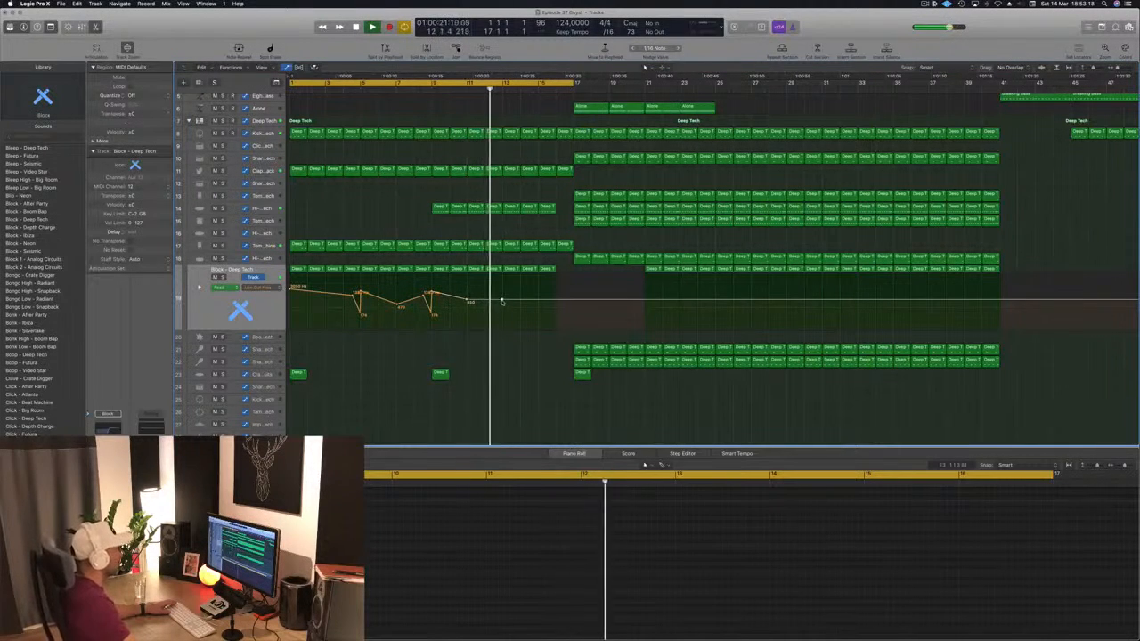
pyautogui.click(501, 304)
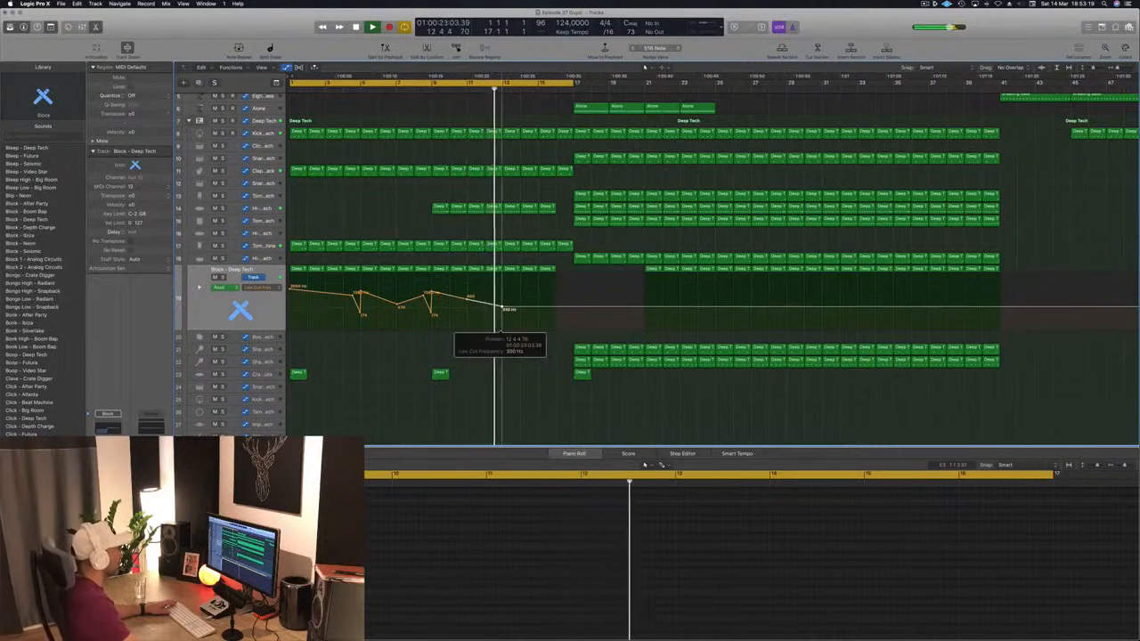
pyautogui.click(538, 302)
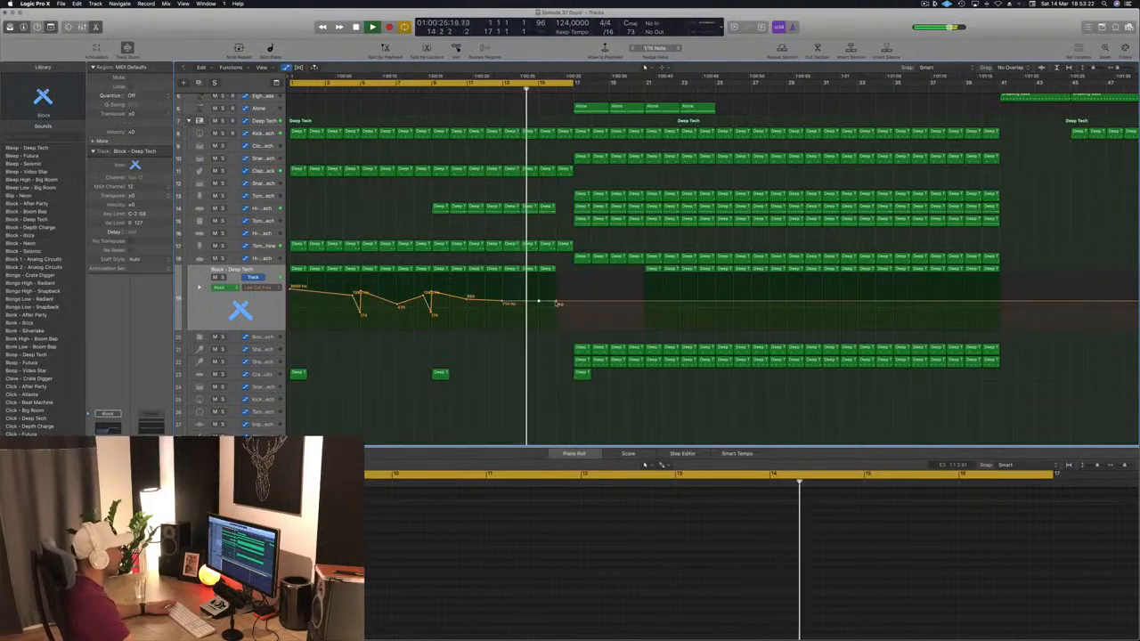
pyautogui.moveTo(557, 302); pyautogui.dragTo(557, 330)
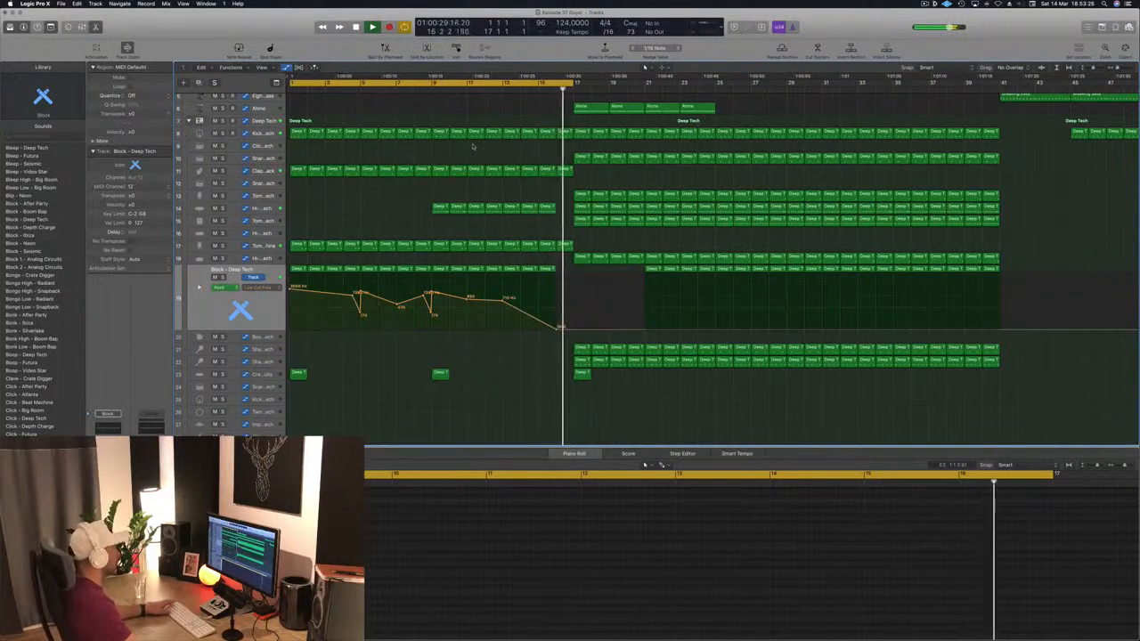
# Record a rising Alchemy cutoff sweep over bars 1 to 5 as Touch automation on the Breaking Bass track.
pyautogui.scroll(-3, 378, 205)
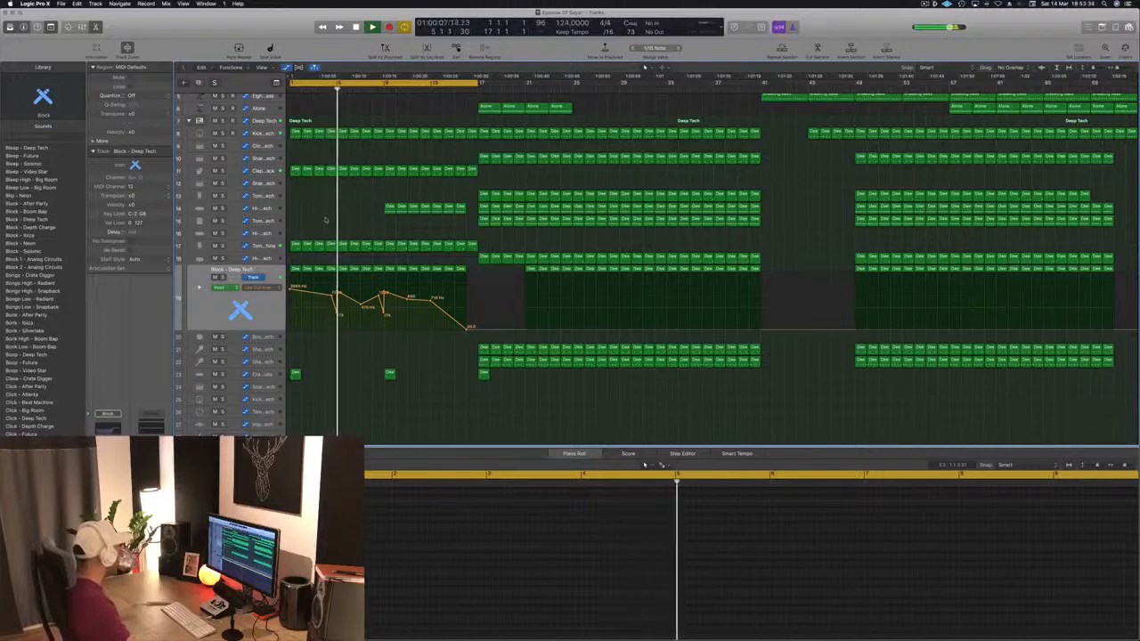
pyautogui.scroll(4, 326, 220)
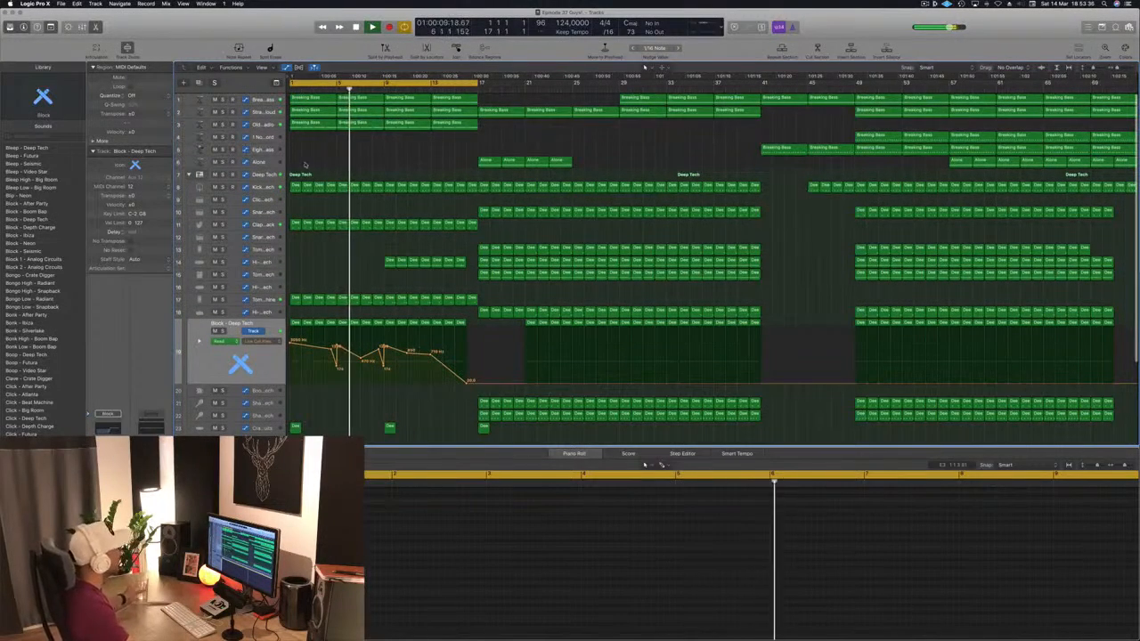
pyautogui.click(257, 101)
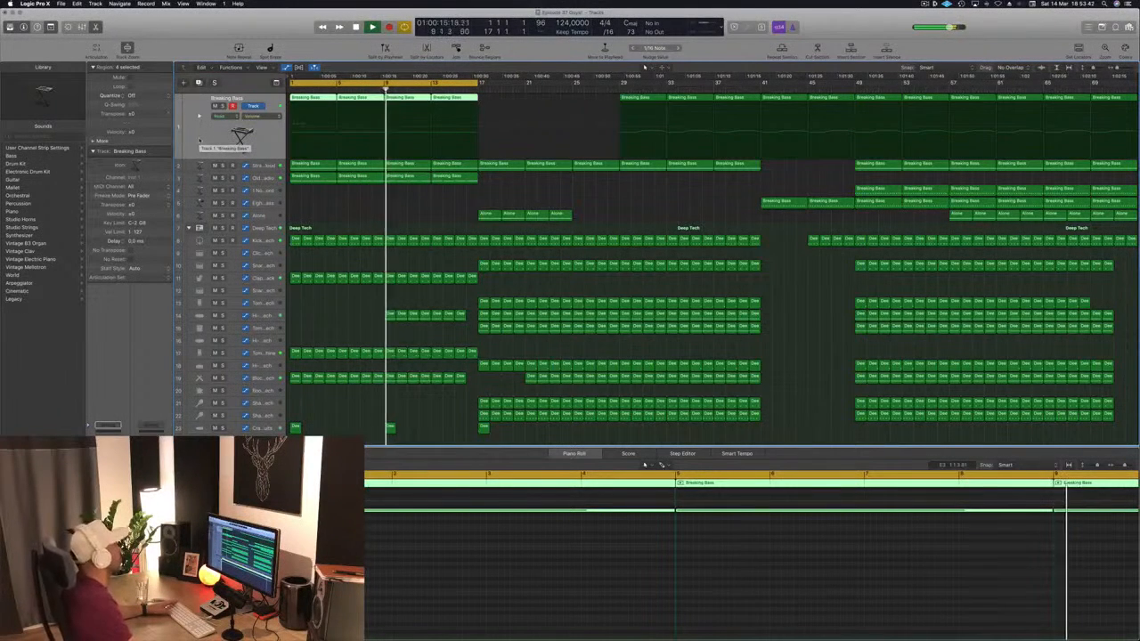
pyautogui.press('Return')
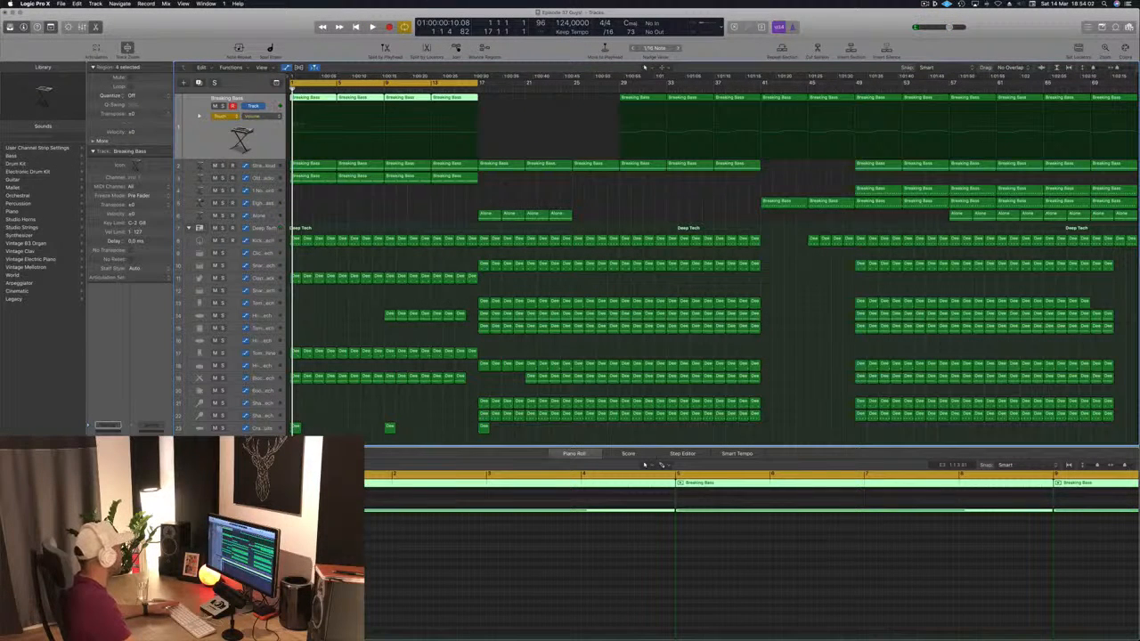
pyautogui.press('v')
pyautogui.moveTo(676, 123); pyautogui.dragTo(735, 119)
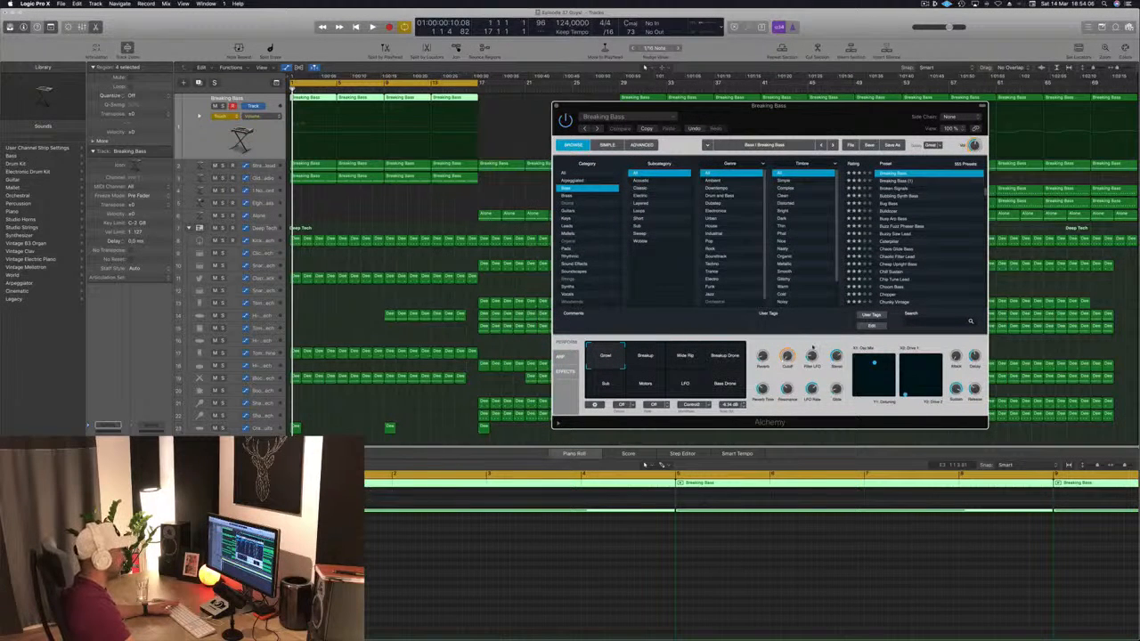
pyautogui.press('space')
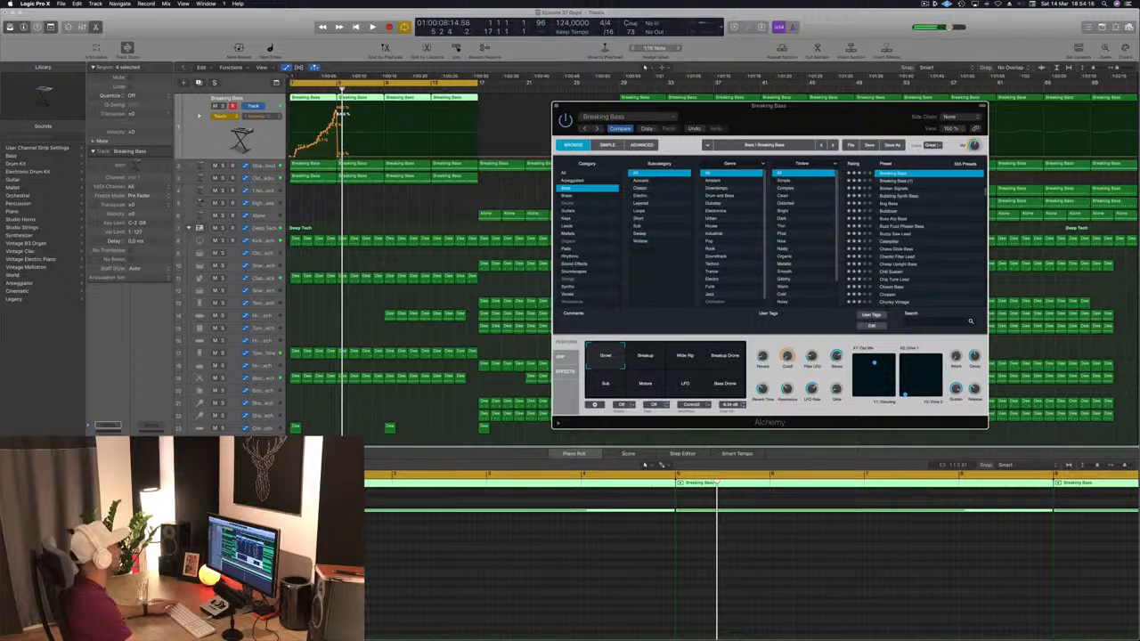
# Reduce the recorded cutoff sweep to a straight ramp across bars 1 to 5 and set the Breaking Bass track's automation mode to Read.
pyautogui.moveTo(338, 155); pyautogui.dragTo(288, 160)
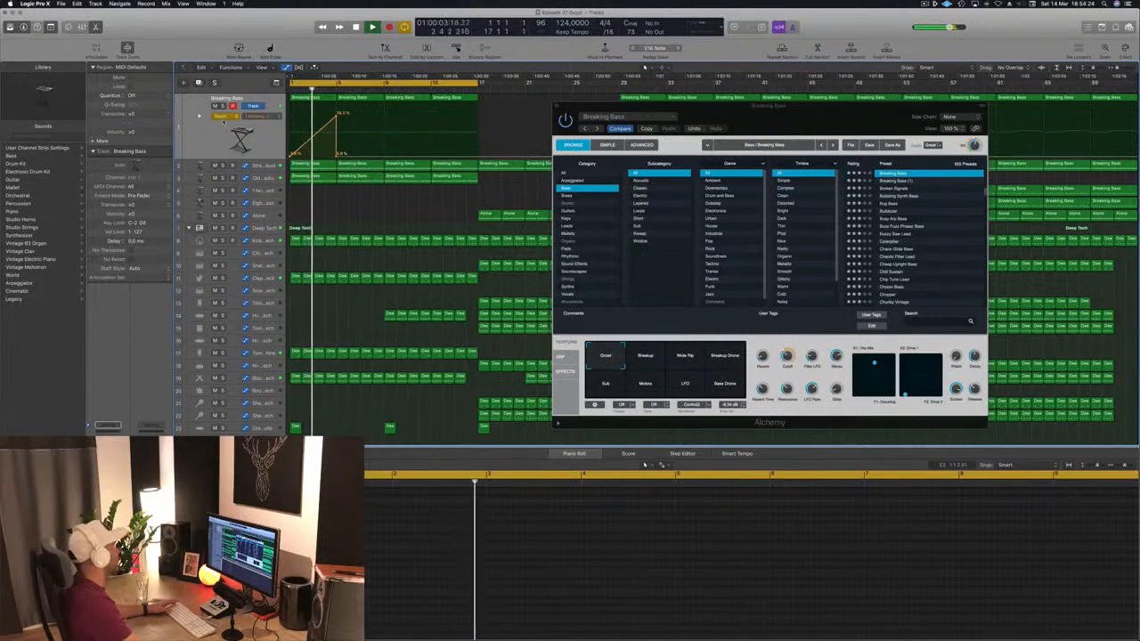
pyautogui.click(221, 116)
pyautogui.click(160, 127)
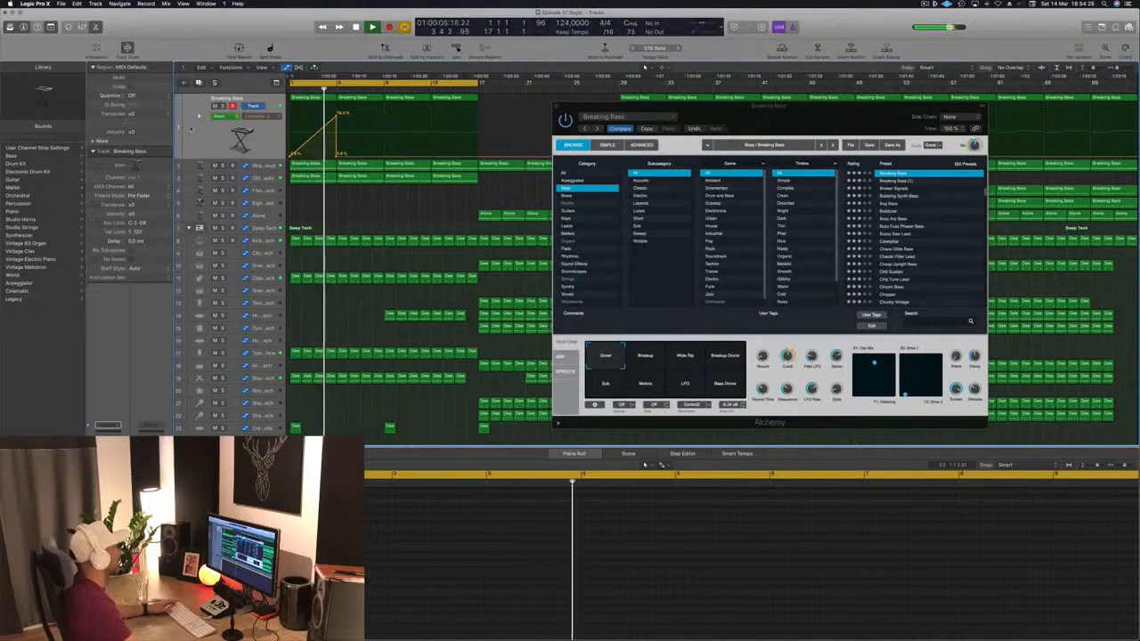
# Bend the Breaking Bass cutoff ramp slightly downward with a point in bar 3 and play it from the start.
pyautogui.moveTo(318, 134); pyautogui.dragTo(318, 138)
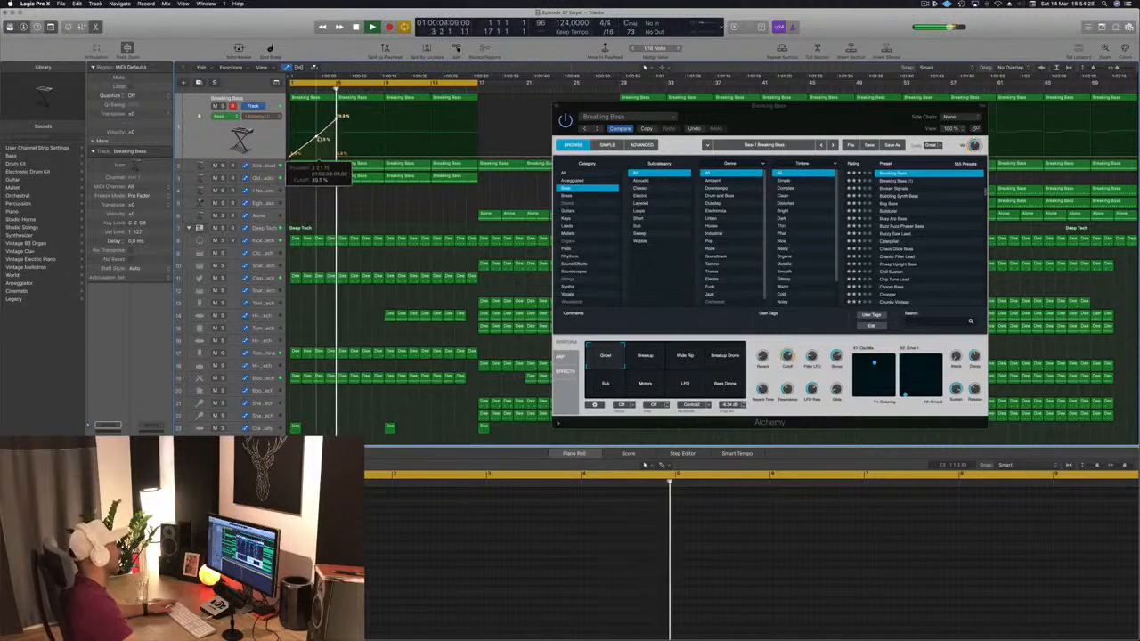
pyautogui.press('space')
pyautogui.press('space')
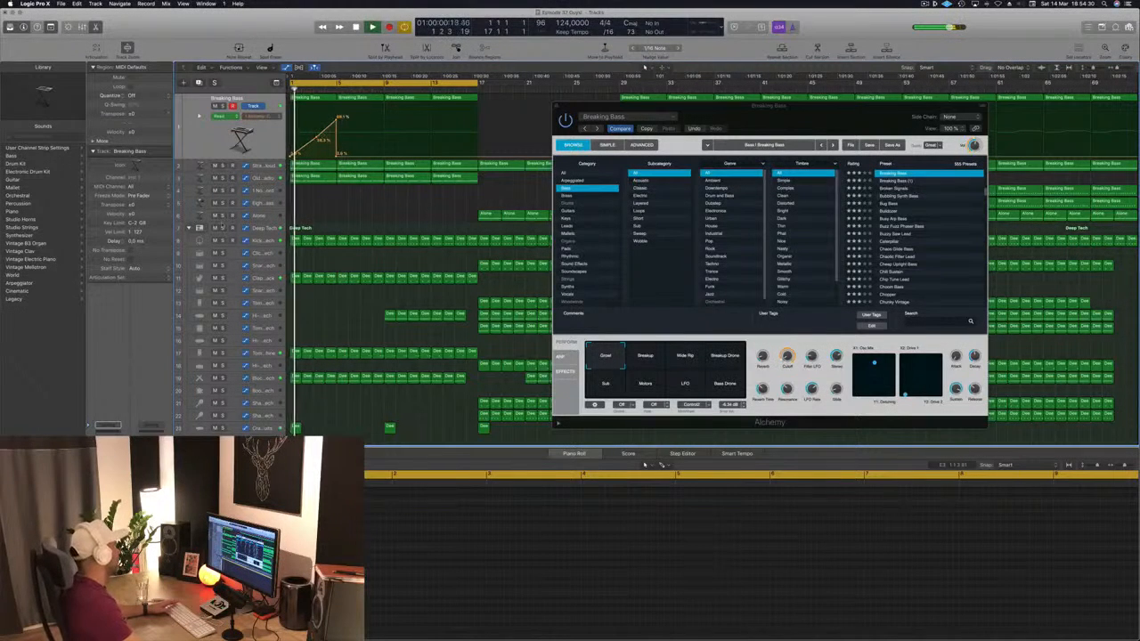
# Draw a second Breaking Bass cutoff ramp rising from bar 9 to about 72% at bar 13.
pyautogui.click(275, 139)
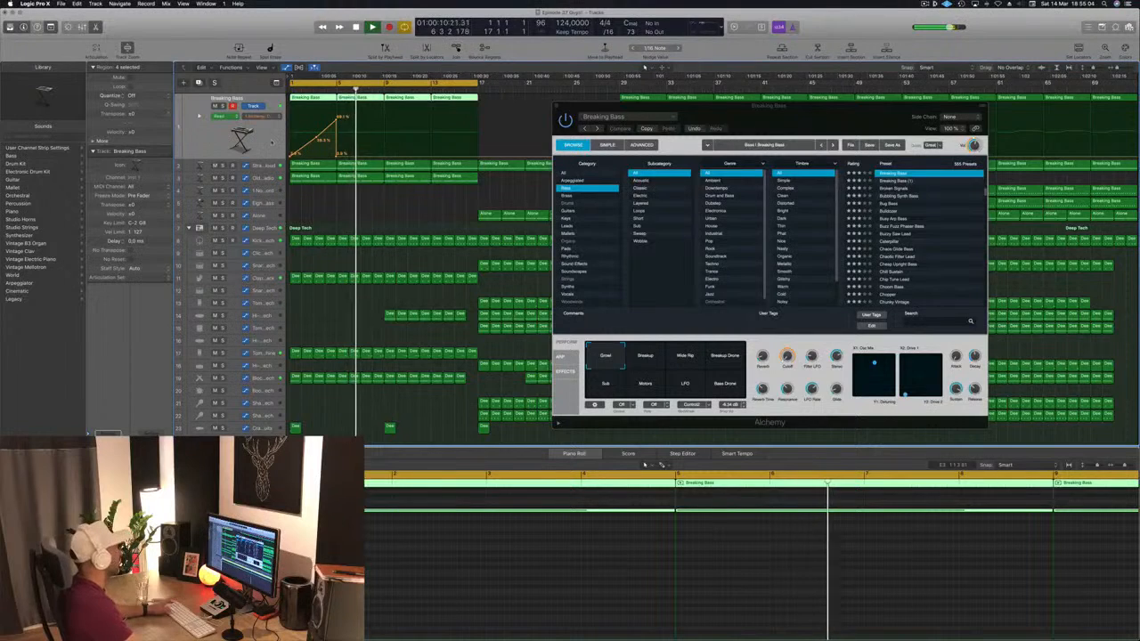
pyautogui.press('Return')
pyautogui.moveTo(676, 108); pyautogui.dragTo(762, 117)
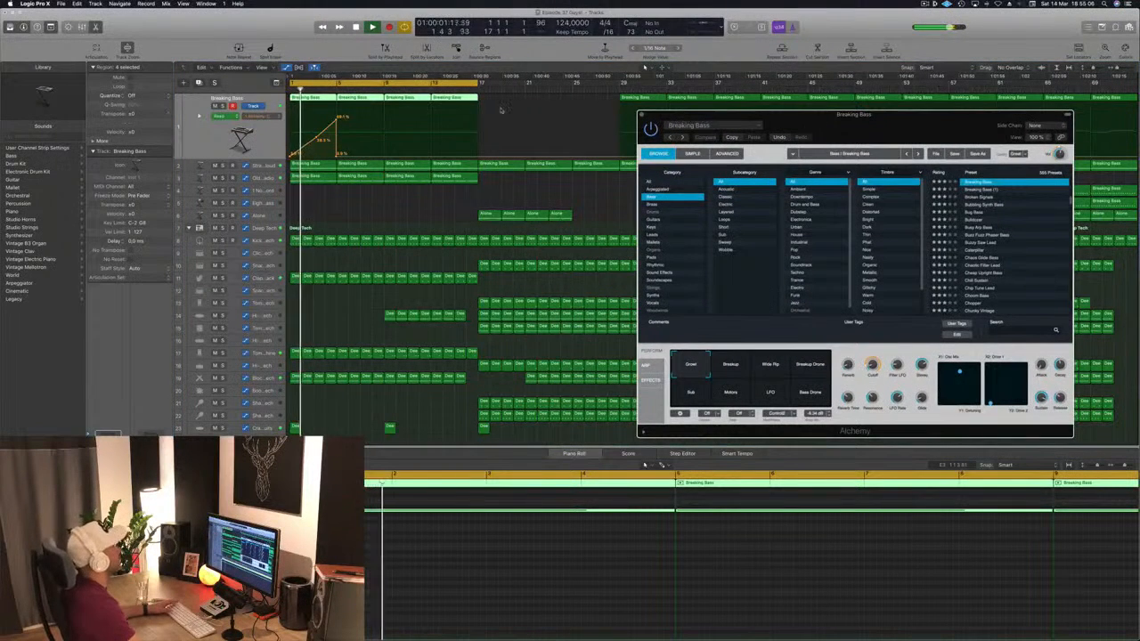
pyautogui.click(384, 157)
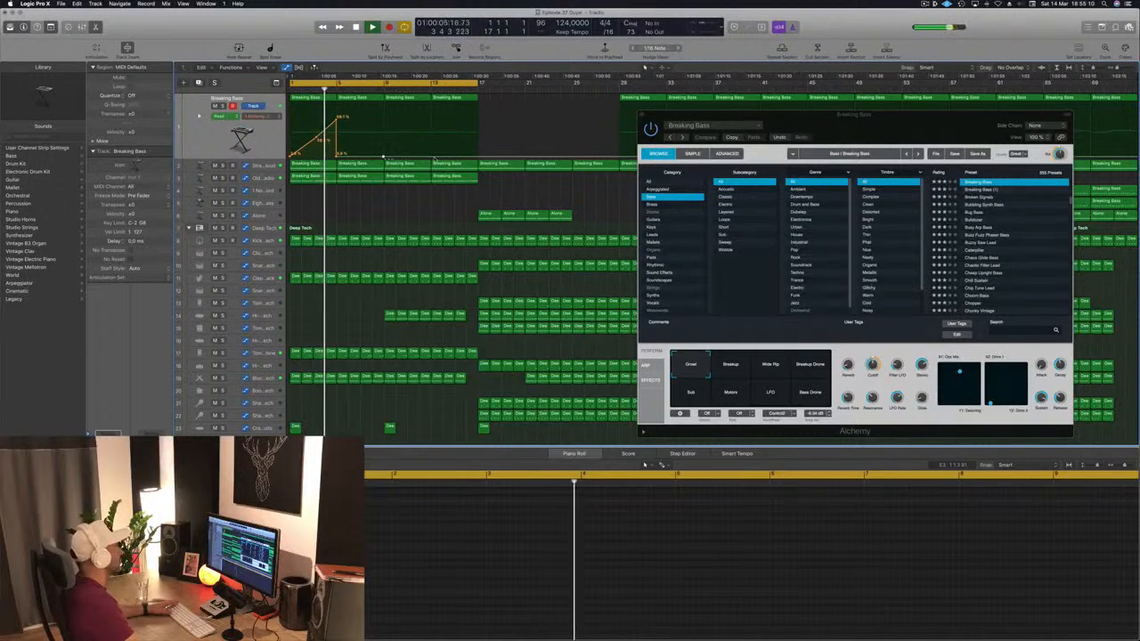
pyautogui.moveTo(430, 157); pyautogui.dragTo(429, 117)
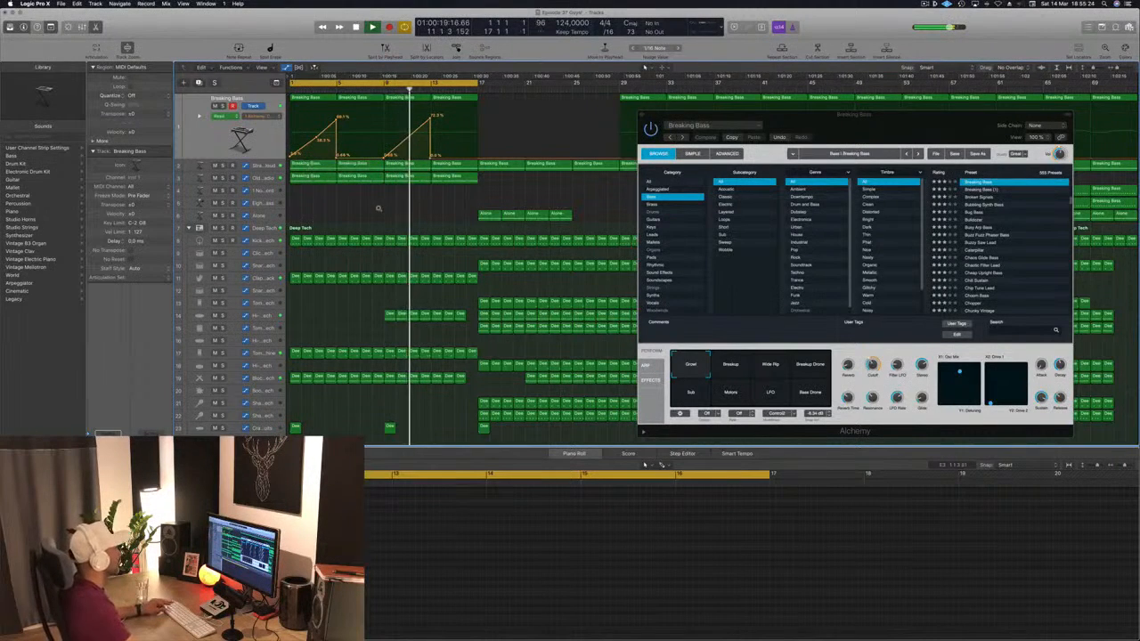
# Make the second cutoff ramp fall gradually from bar 13 to 0% at bar 17 and play from bar 9.
pyautogui.moveTo(785, 103); pyautogui.dragTo(995, 138)
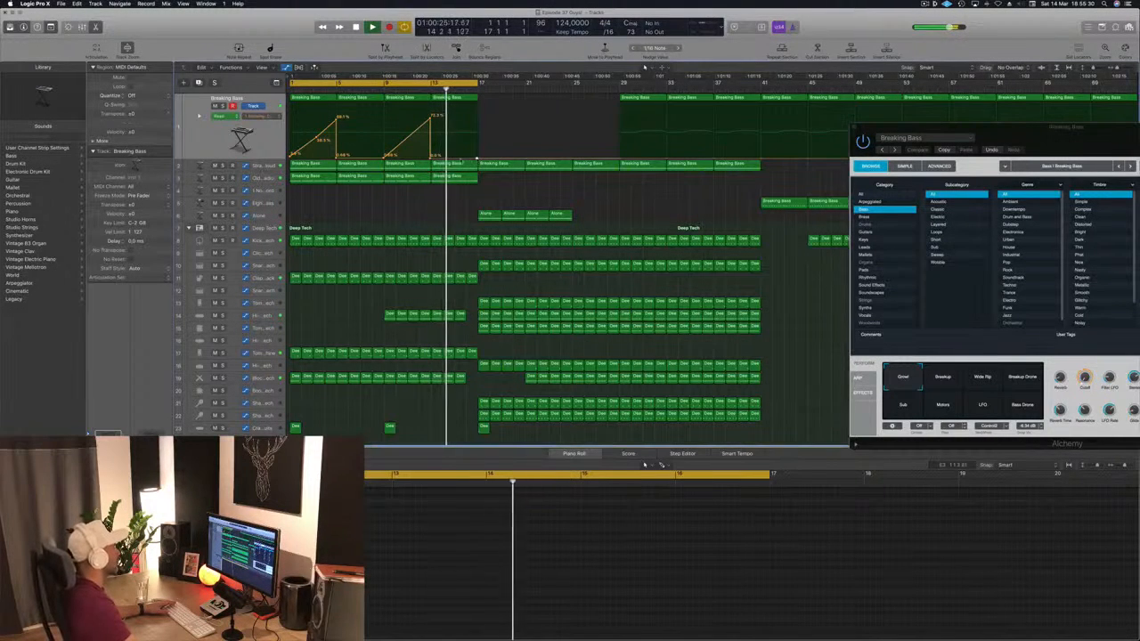
pyautogui.click(430, 160)
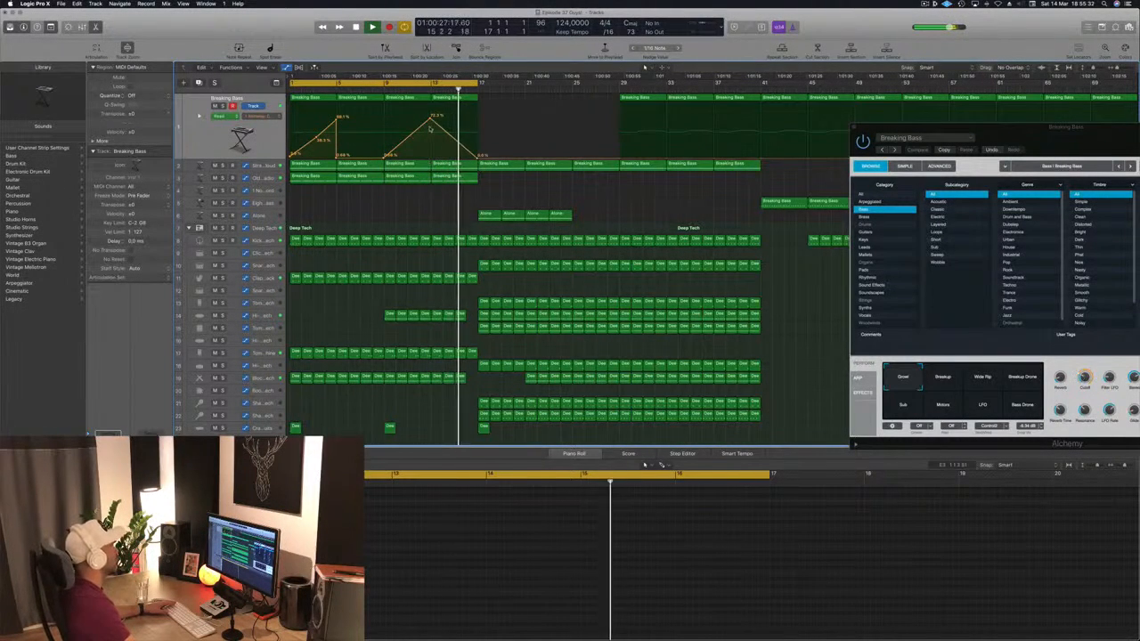
pyautogui.click(384, 89)
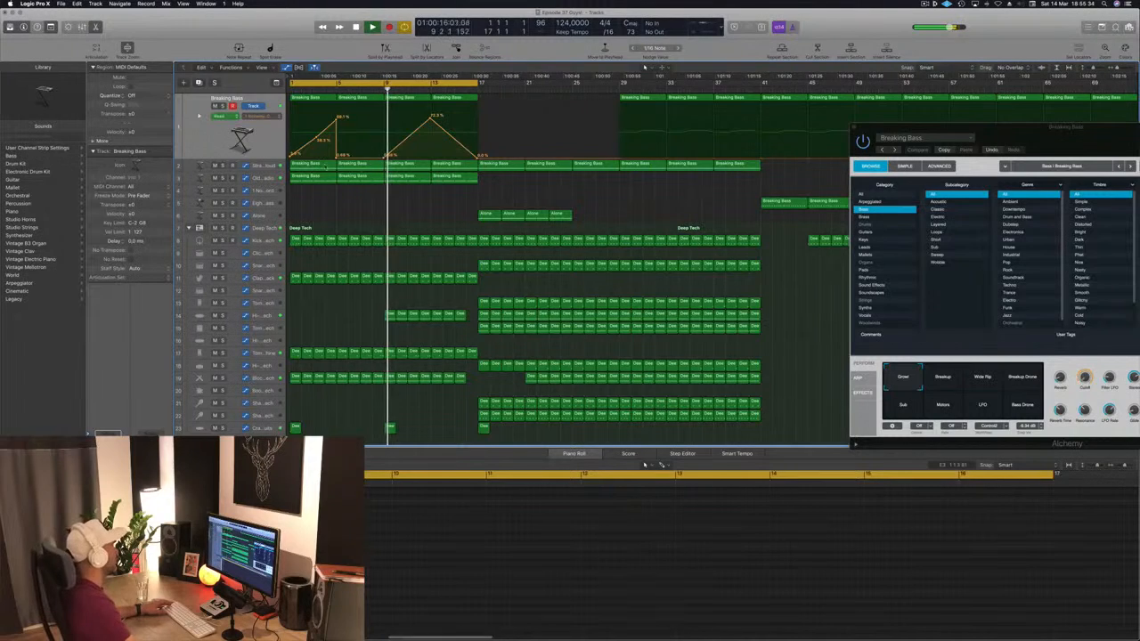
# Delete the Breaking Bass and Strange Voice Cloud regions between bars 17 and 33.
pyautogui.click(274, 167)
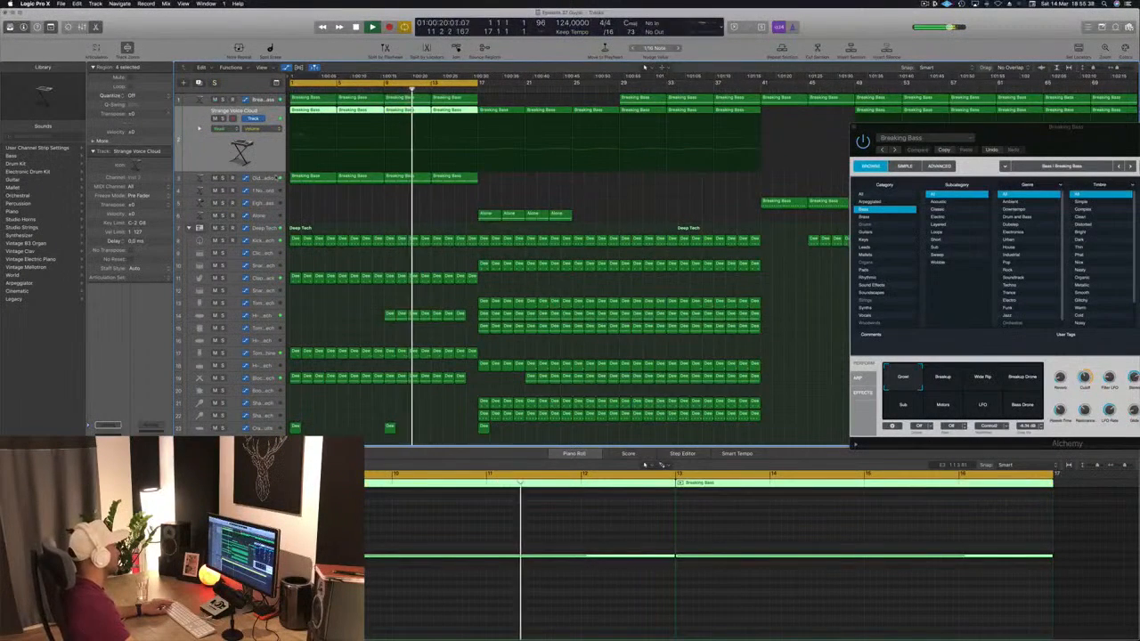
pyautogui.click(276, 177)
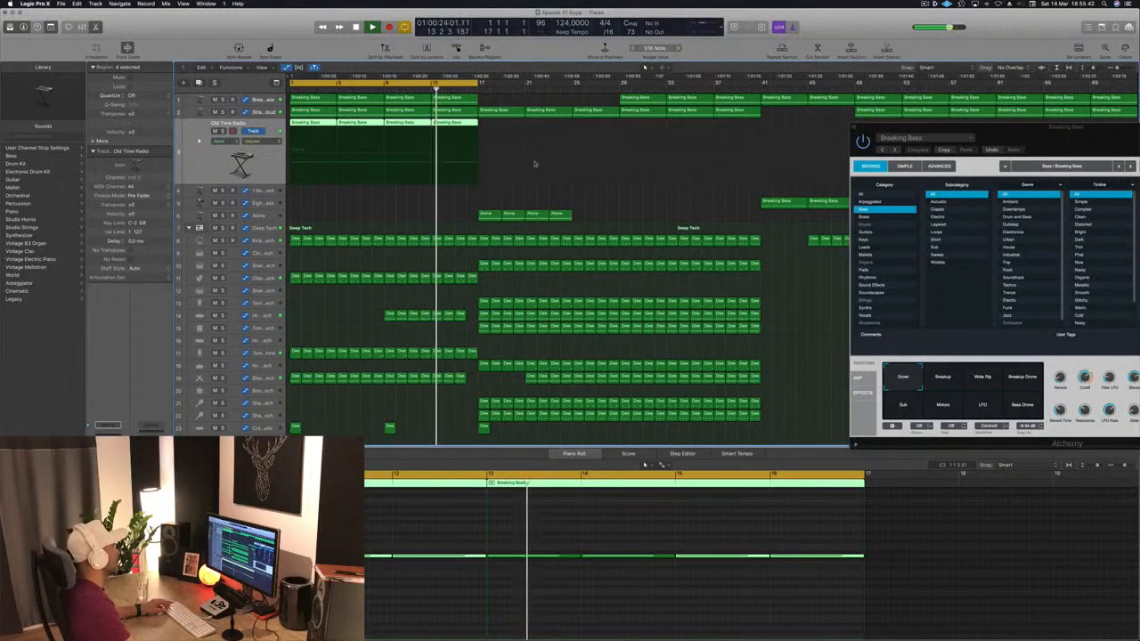
pyautogui.click(530, 123)
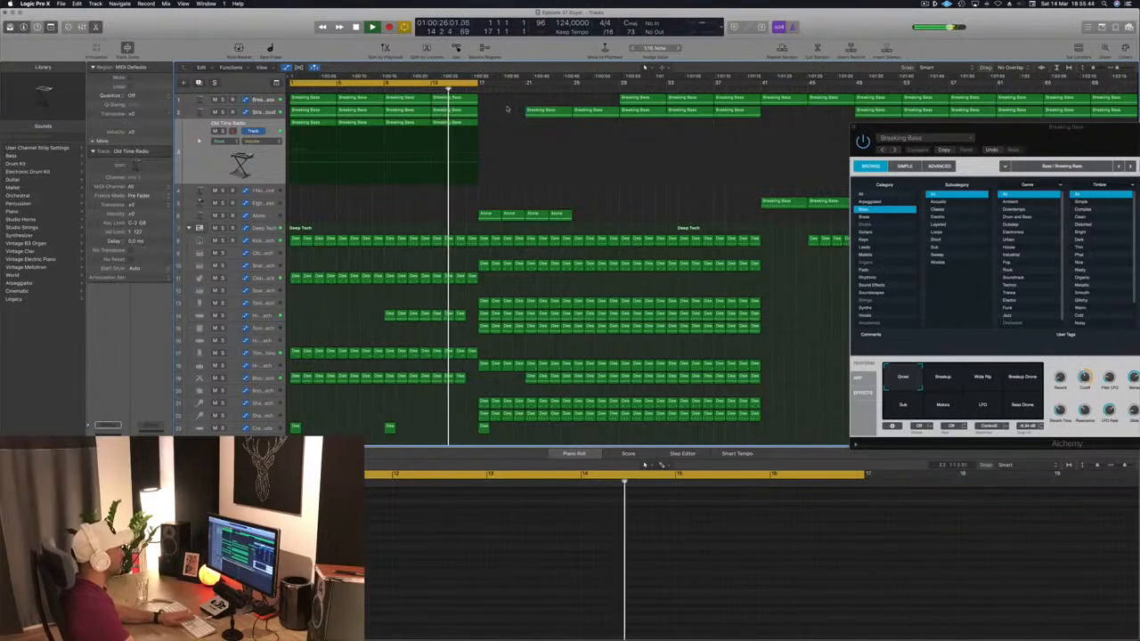
pyautogui.moveTo(523, 100); pyautogui.dragTo(643, 115)
pyautogui.press('Delete')
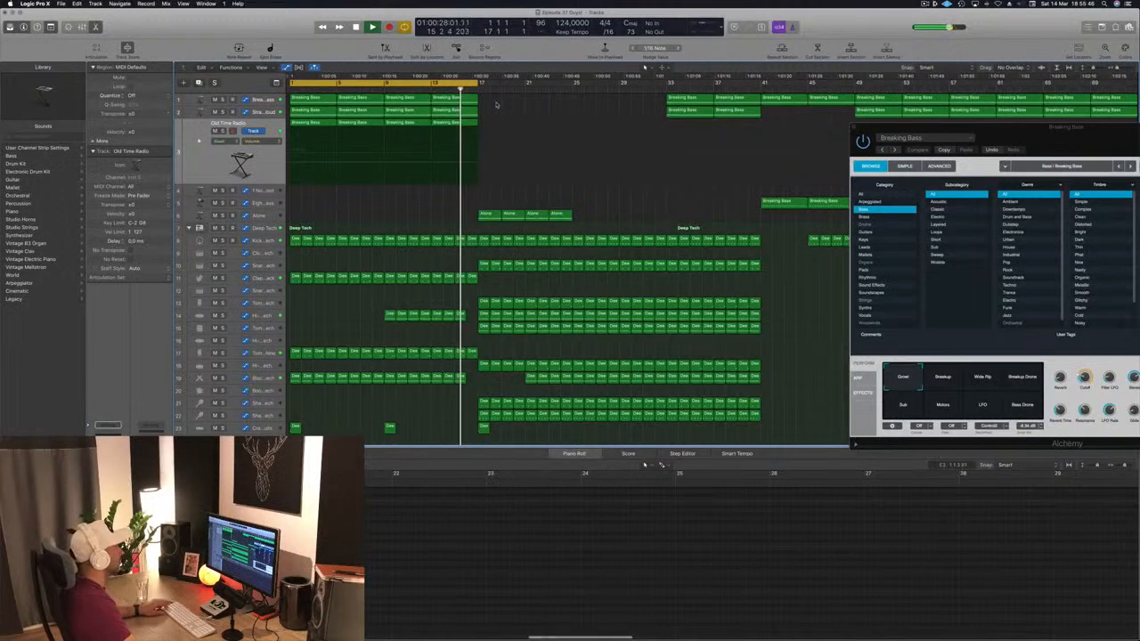
# Copy the intro regions of Breaking Bass, Strange Voice Cloud and Old Time Radio to bar 17 and loop playback over bars 17 to 33.
pyautogui.moveTo(502, 101)
pyautogui.mouseDown()
pyautogui.moveTo(356, 132)
pyautogui.moveTo(303, 98)
pyautogui.moveTo(496, 108)
pyautogui.mouseUp()
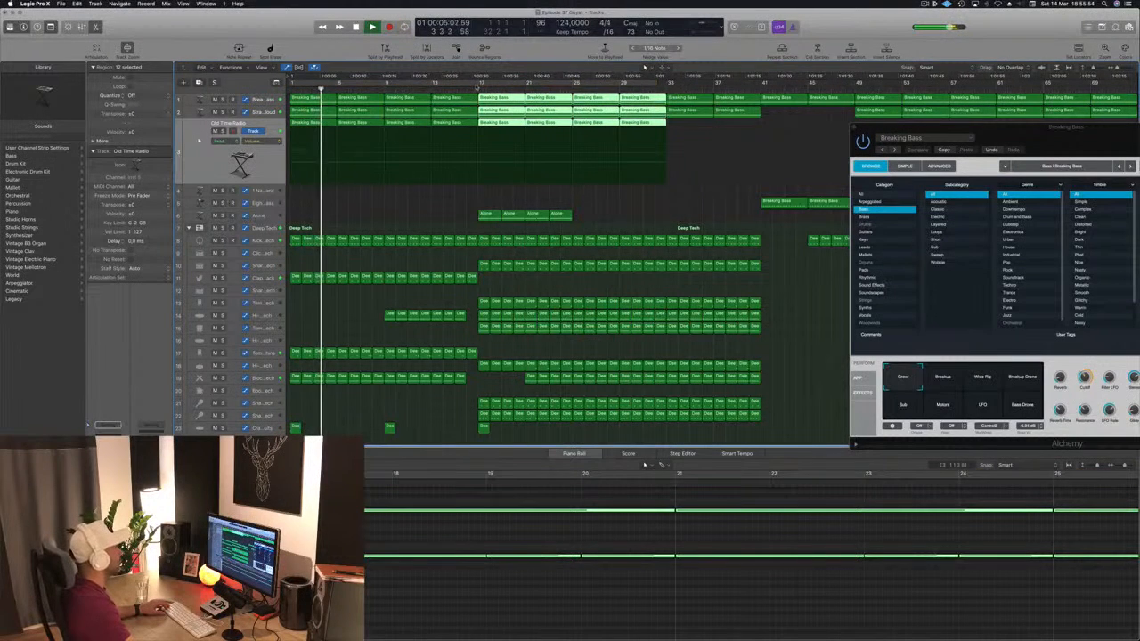
pyautogui.moveTo(479, 85); pyautogui.dragTo(666, 93)
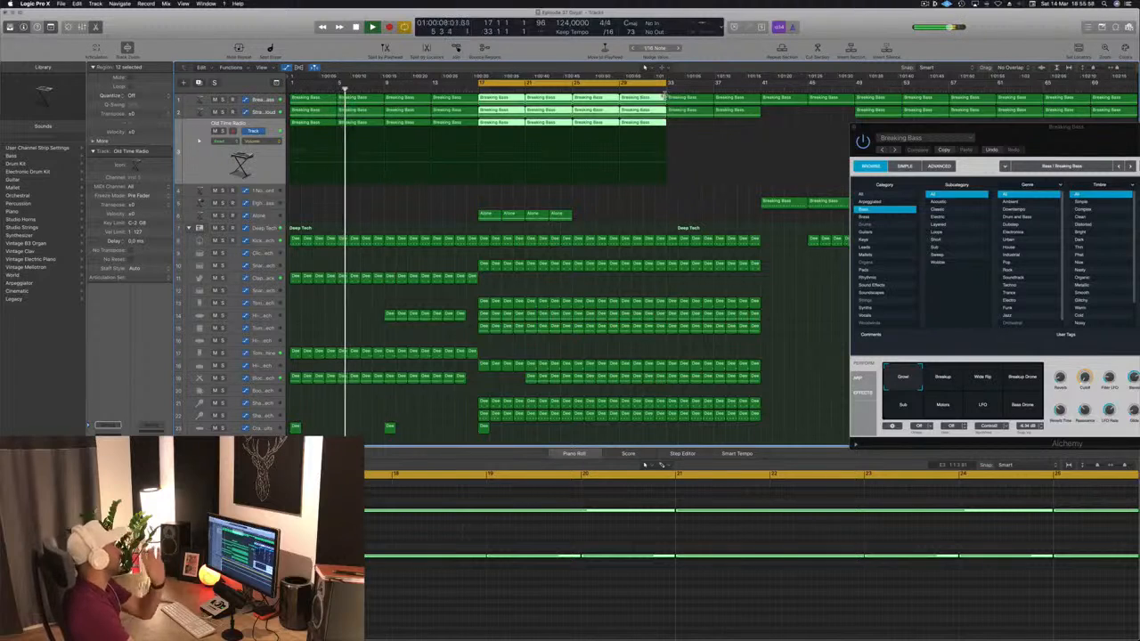
pyautogui.press('space')
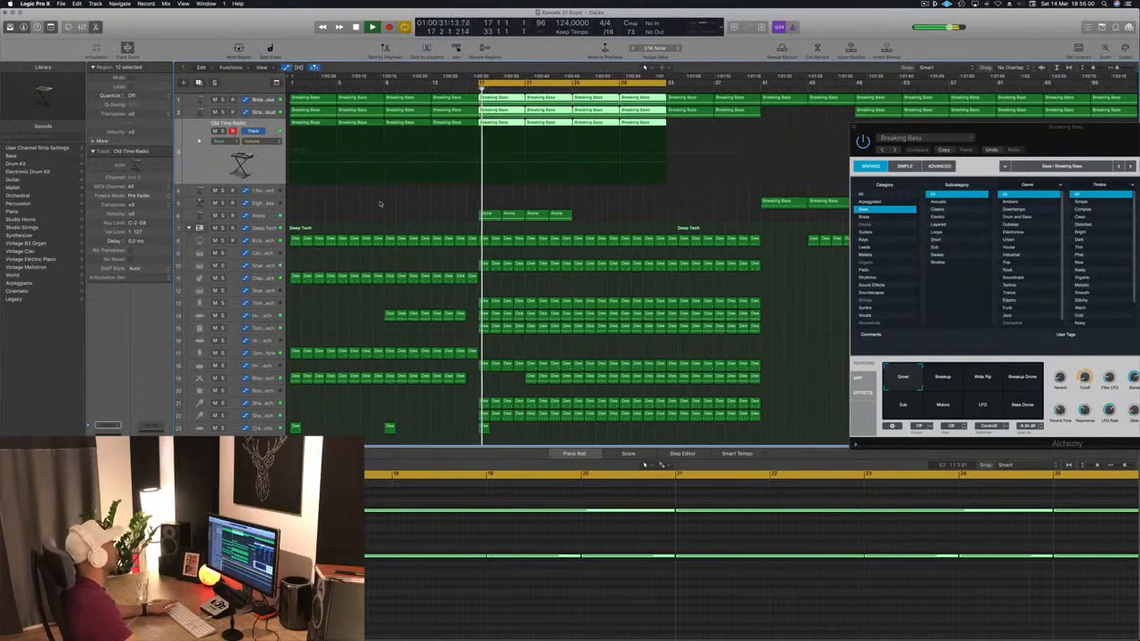
# Delete the Alone regions between bars 17 and 25 and close the Breaking Bass synth window.
pyautogui.moveTo(435, 211); pyautogui.dragTo(572, 217)
pyautogui.press('Delete')
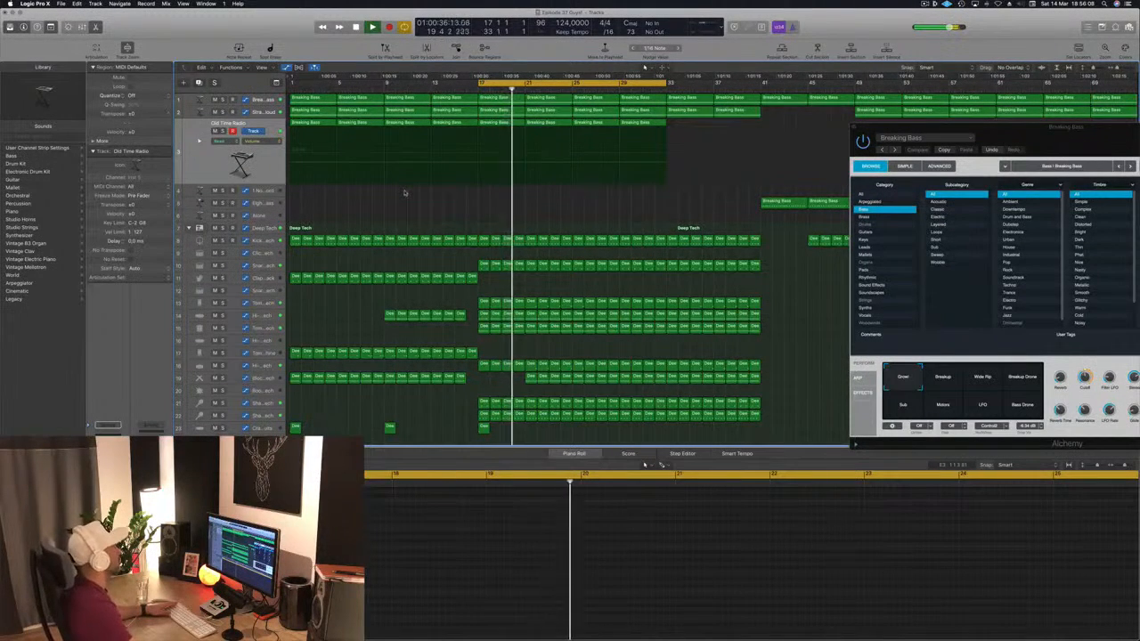
pyautogui.moveTo(853, 130); pyautogui.dragTo(574, 194)
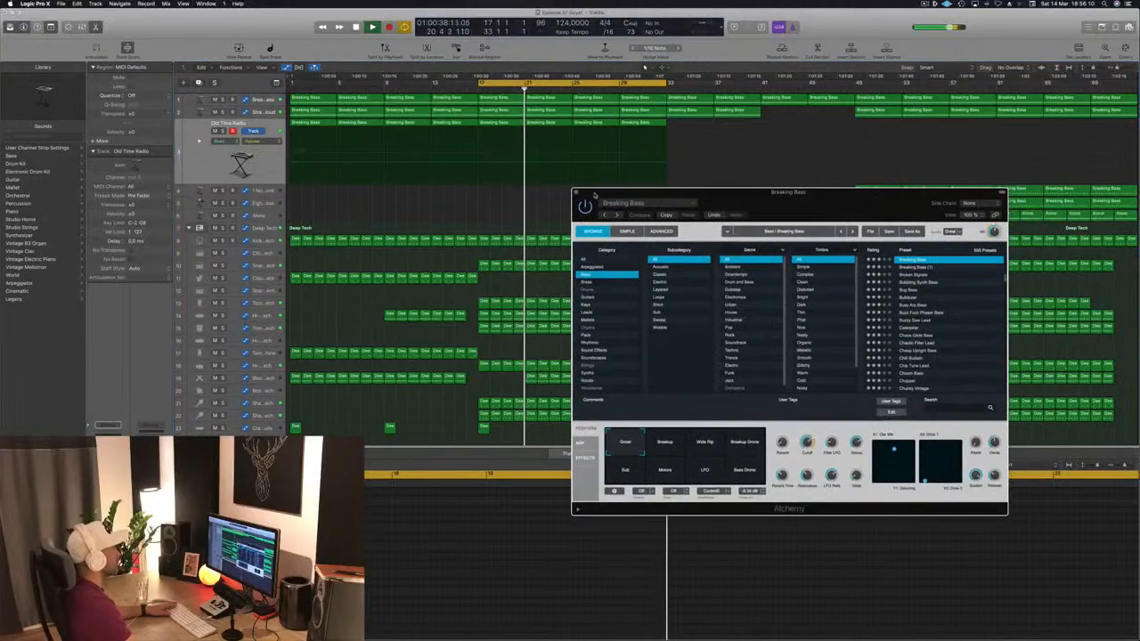
pyautogui.click(575, 193)
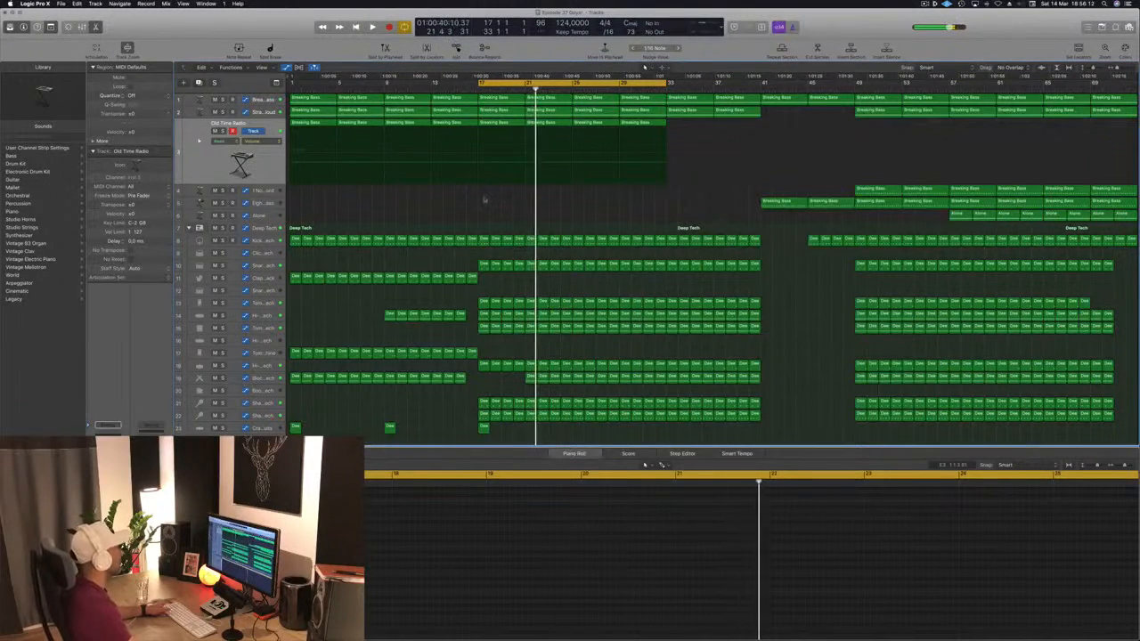
# Try deleting the Block regions between bars 21 and 25, and undo the deletion.
pyautogui.scroll(-4, 445, 171)
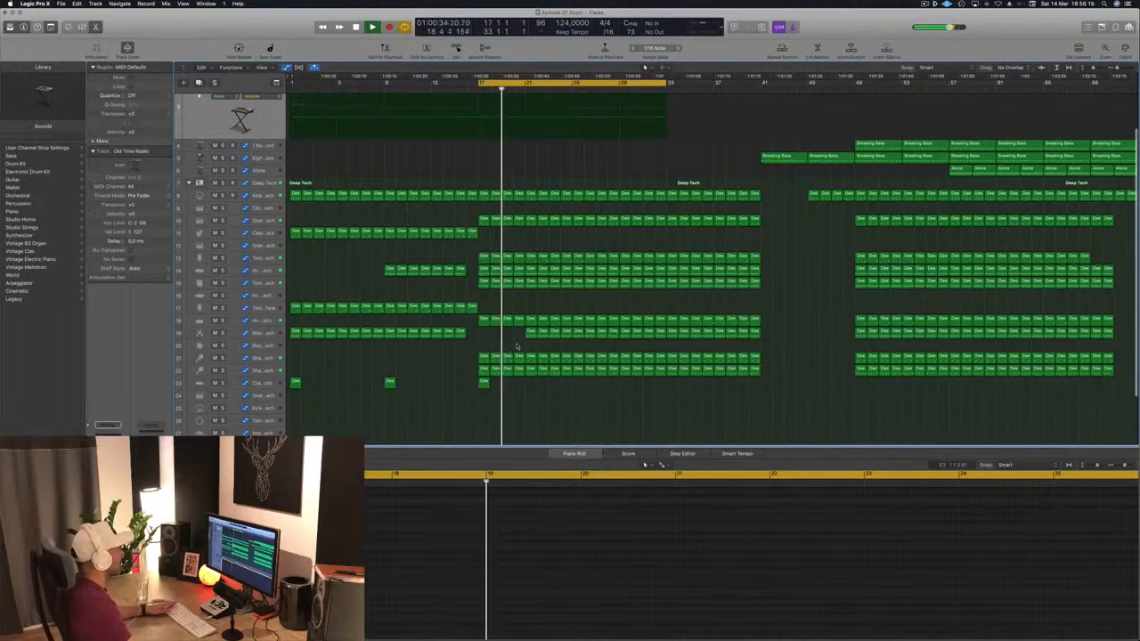
pyautogui.moveTo(517, 337); pyautogui.dragTo(563, 351)
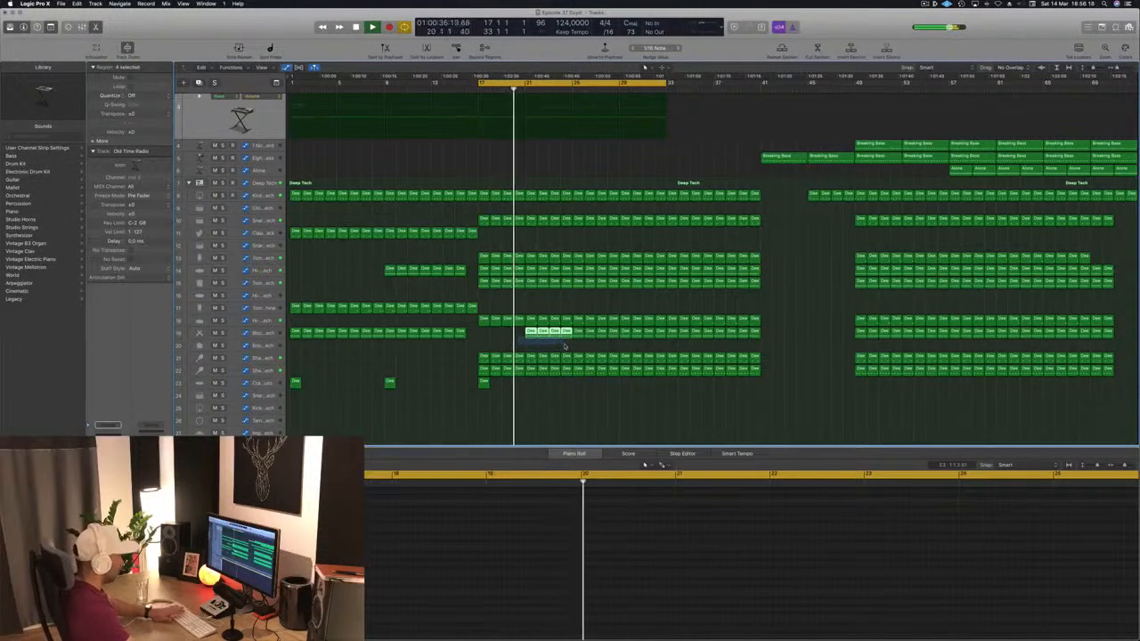
pyautogui.press('Delete')
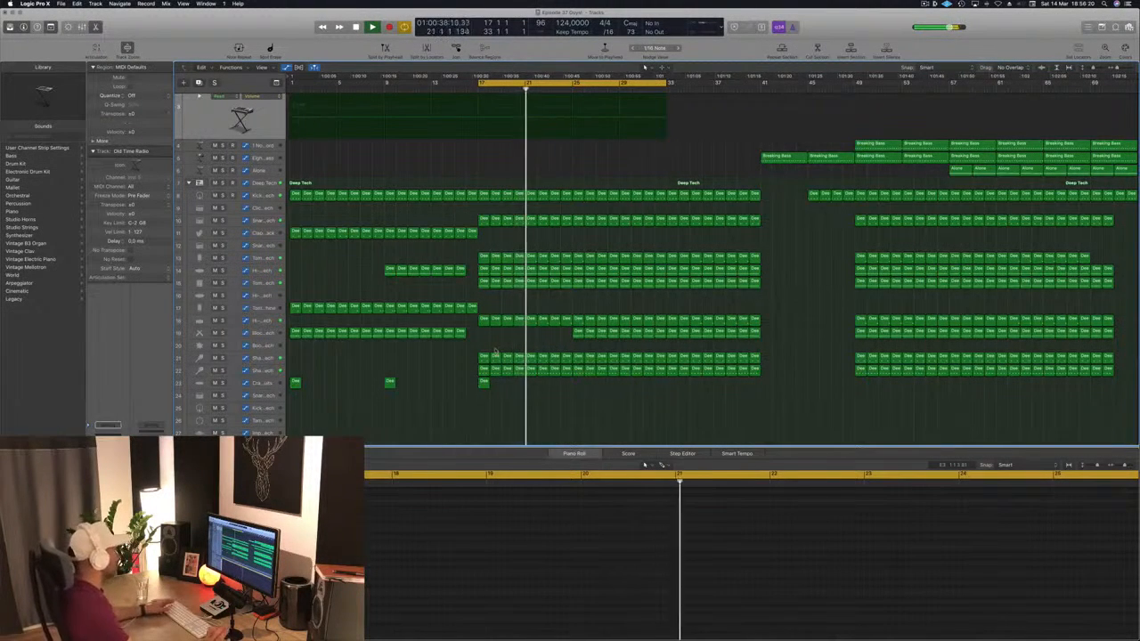
pyautogui.press('super+z')
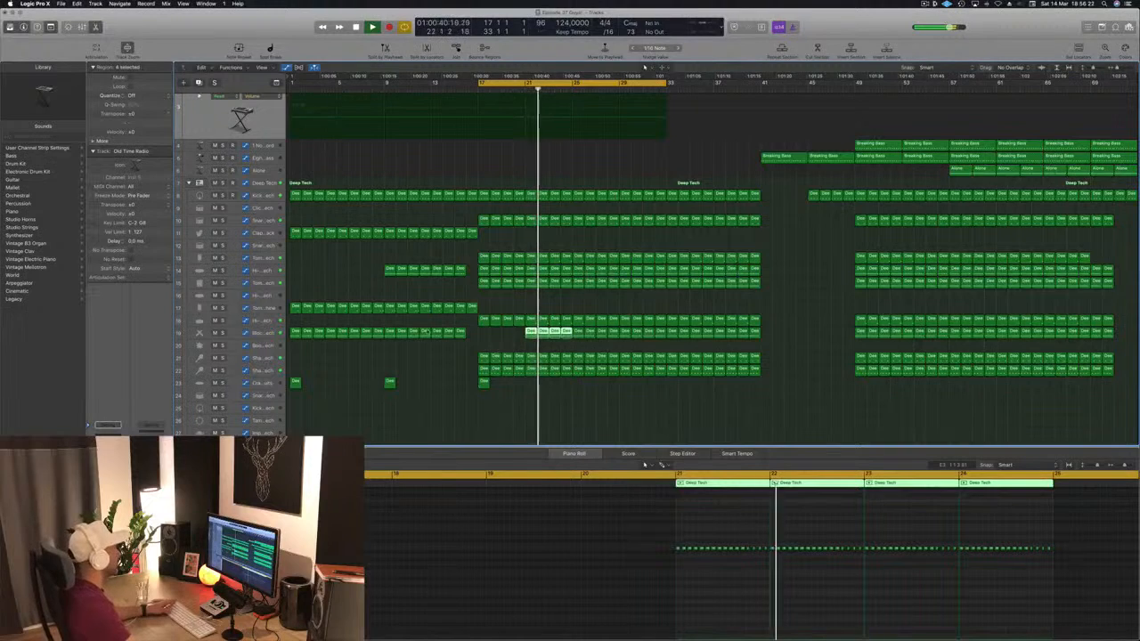
# Draw a Block low cut sweep that rises from bar 21 to a peak at bar 25 and falls back to its minimum by bar 29.
pyautogui.click(264, 335)
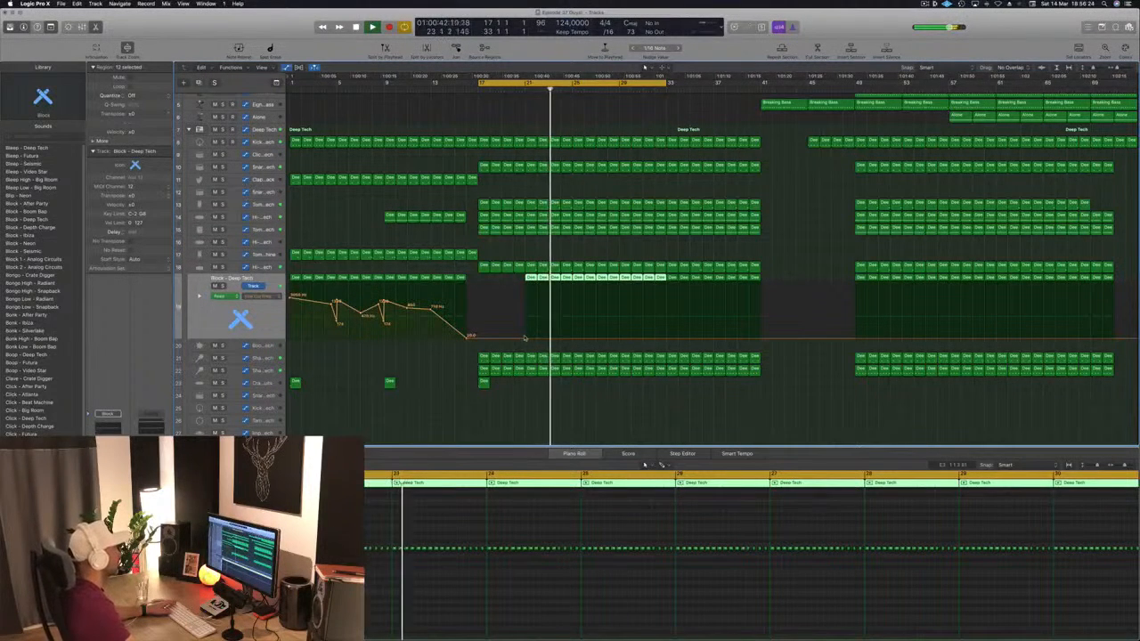
pyautogui.click(525, 339)
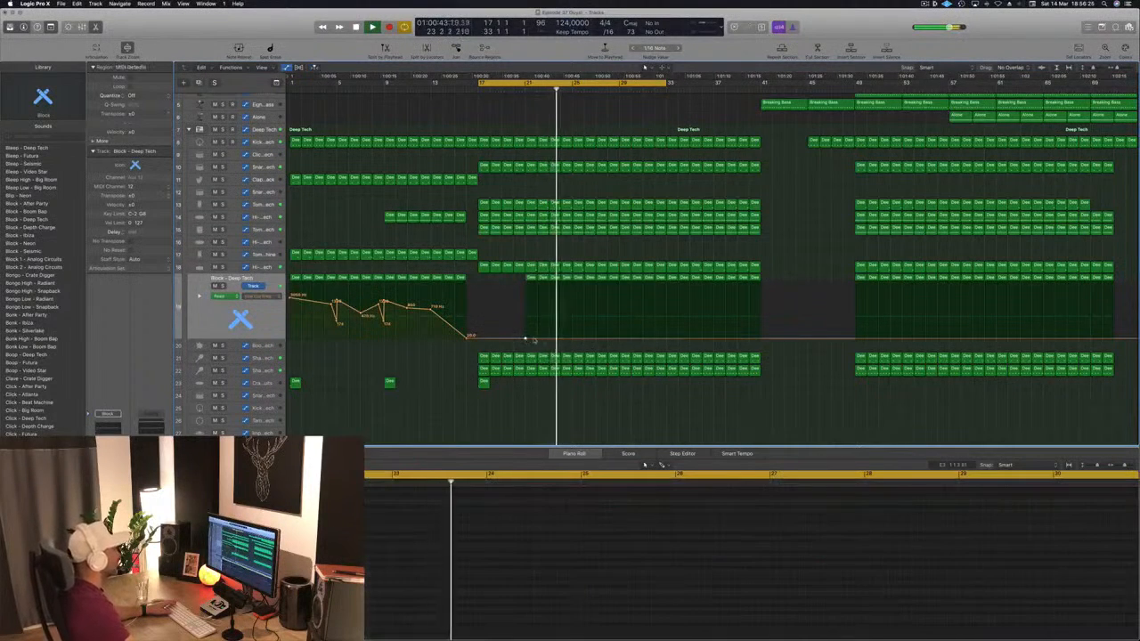
pyautogui.click(630, 339)
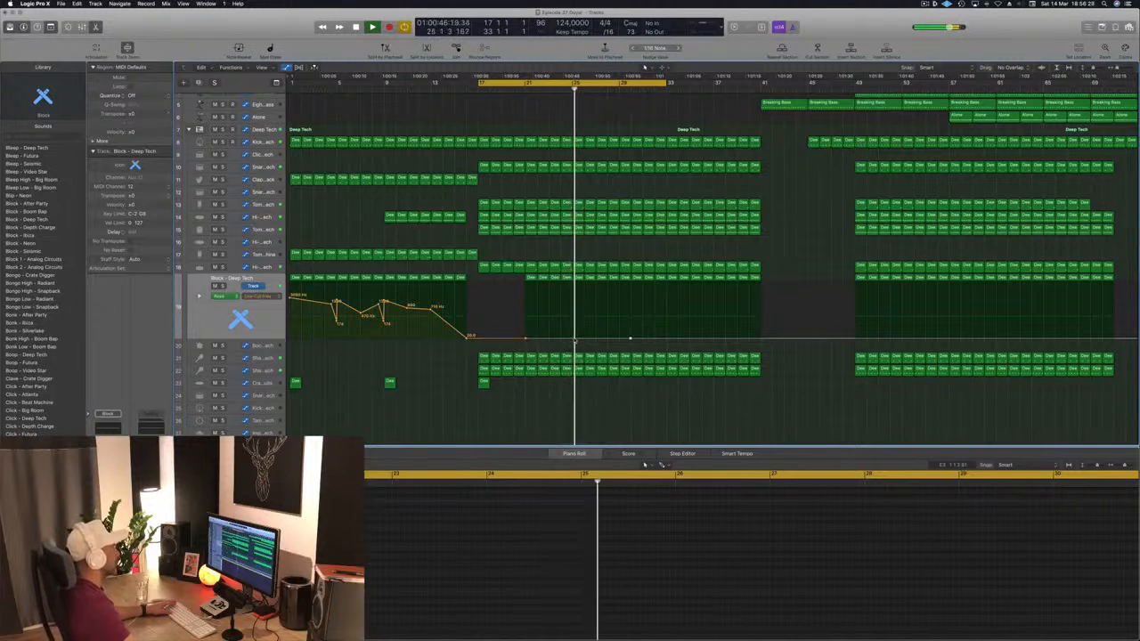
pyautogui.click(578, 336)
pyautogui.moveTo(577, 335); pyautogui.dragTo(578, 289)
pyautogui.press('space')
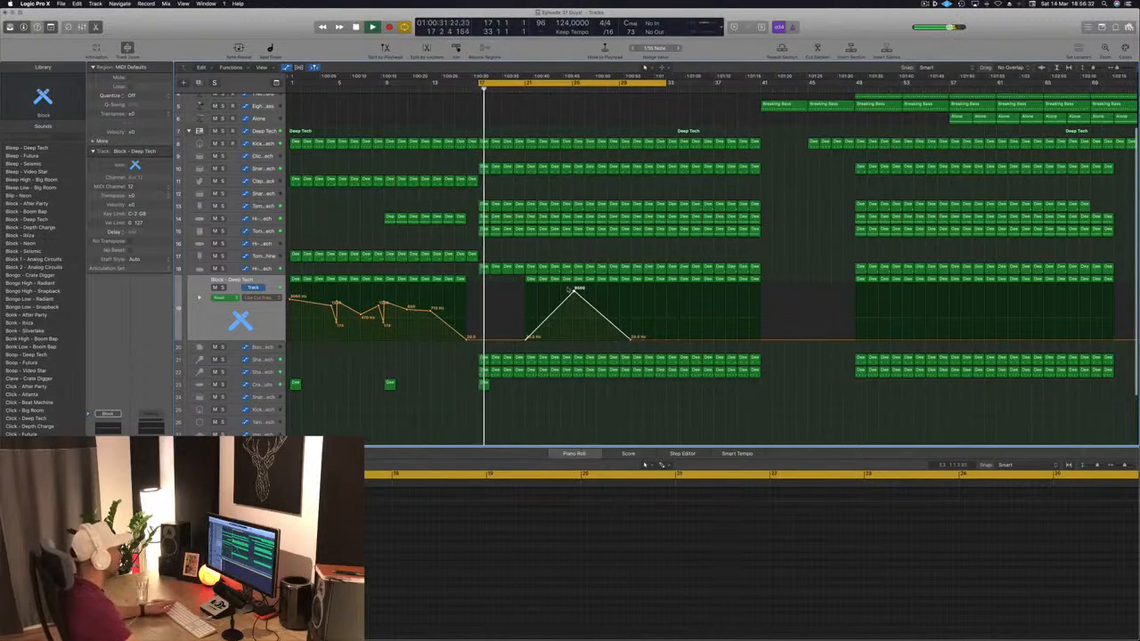
pyautogui.moveTo(573, 297); pyautogui.dragTo(573, 300)
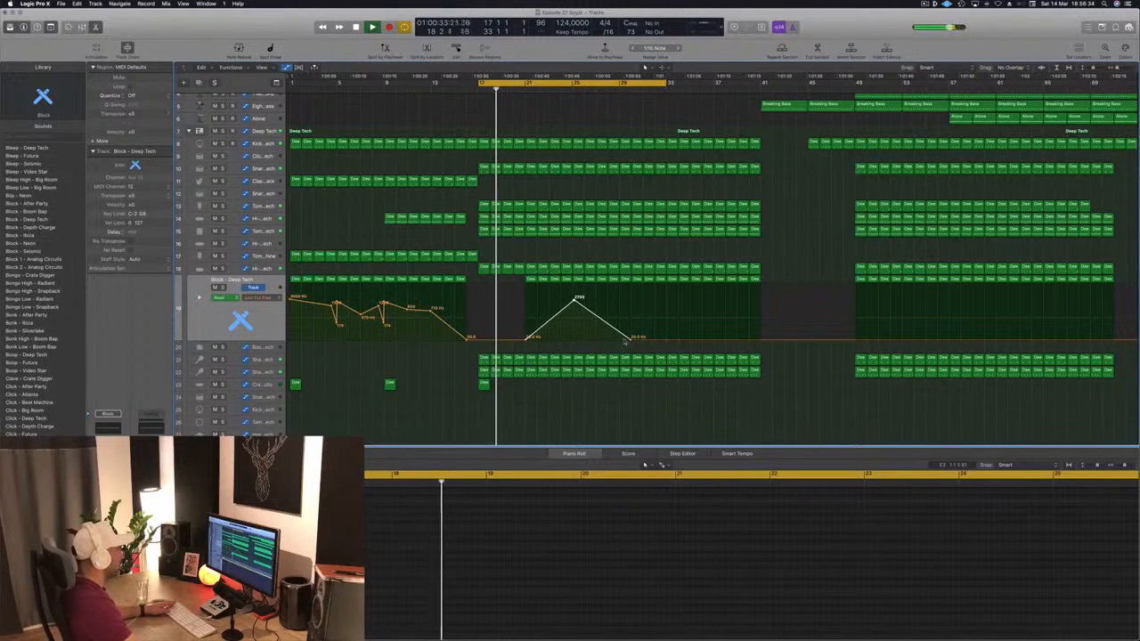
pyautogui.moveTo(631, 339); pyautogui.dragTo(619, 340)
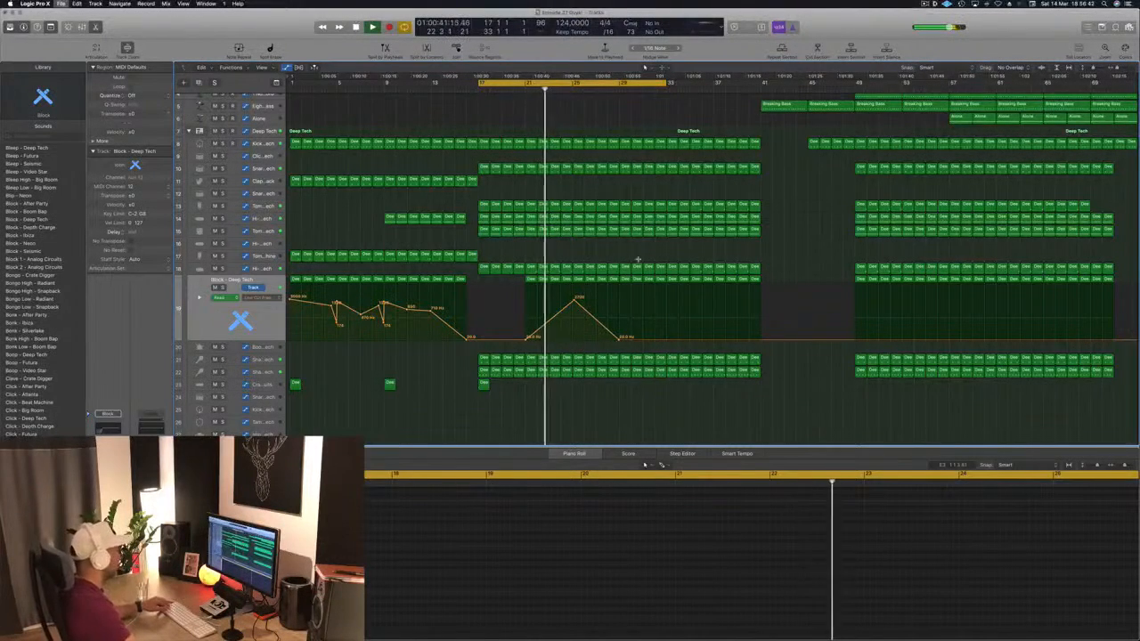
# Replace the gradual fall after the last Breaking Bass cutoff peak with an immediate drop to 0% at bar 29.
pyautogui.scroll(2, 506, 263)
pyautogui.scroll(2, 509, 157)
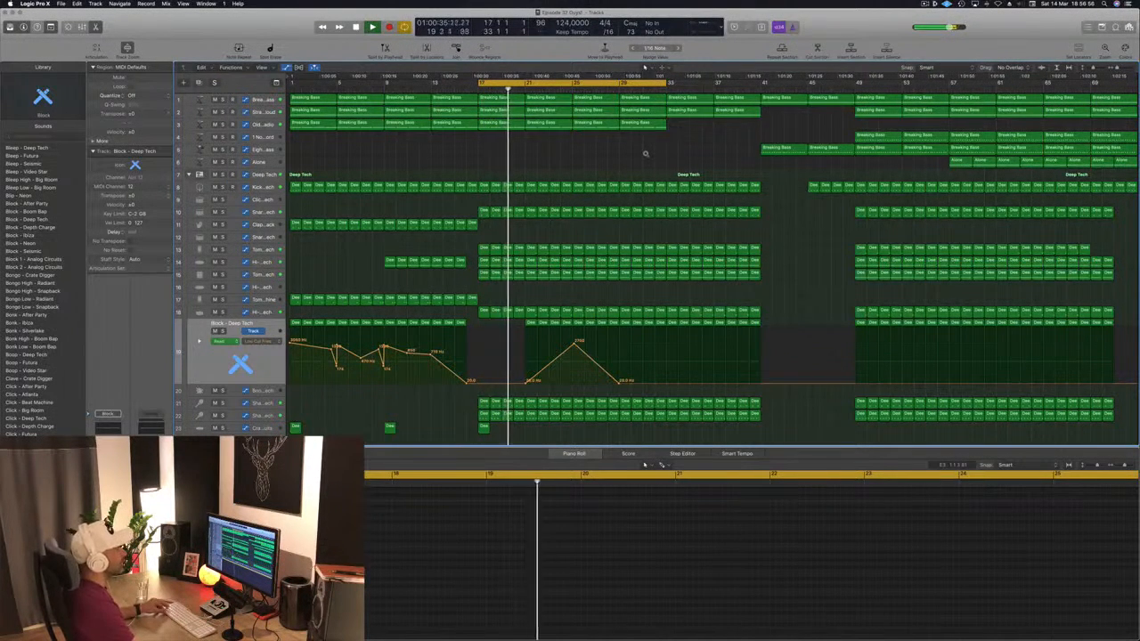
pyautogui.hscroll(1, 646, 154)
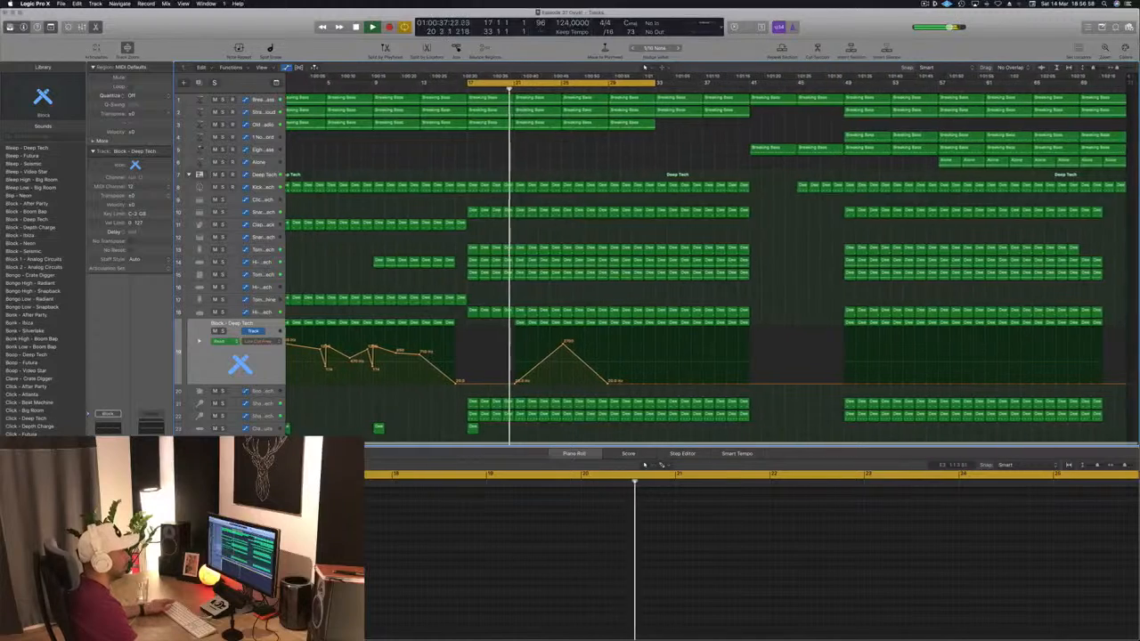
pyautogui.moveTo(1132, 78); pyautogui.dragTo(1136, 83)
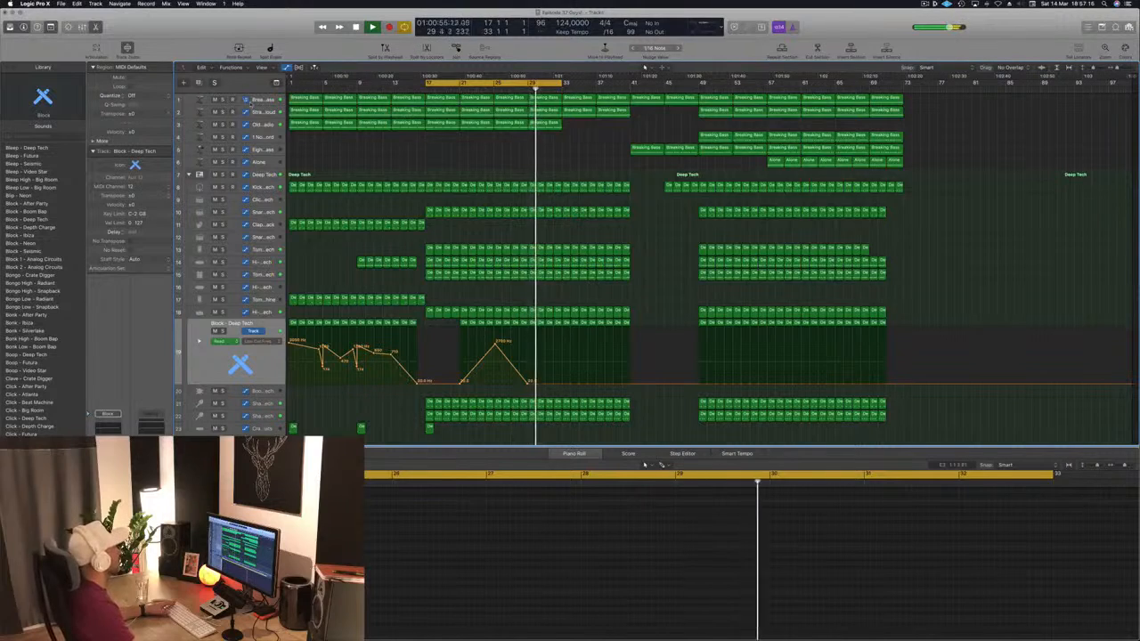
pyautogui.click(262, 100)
pyautogui.click(532, 125)
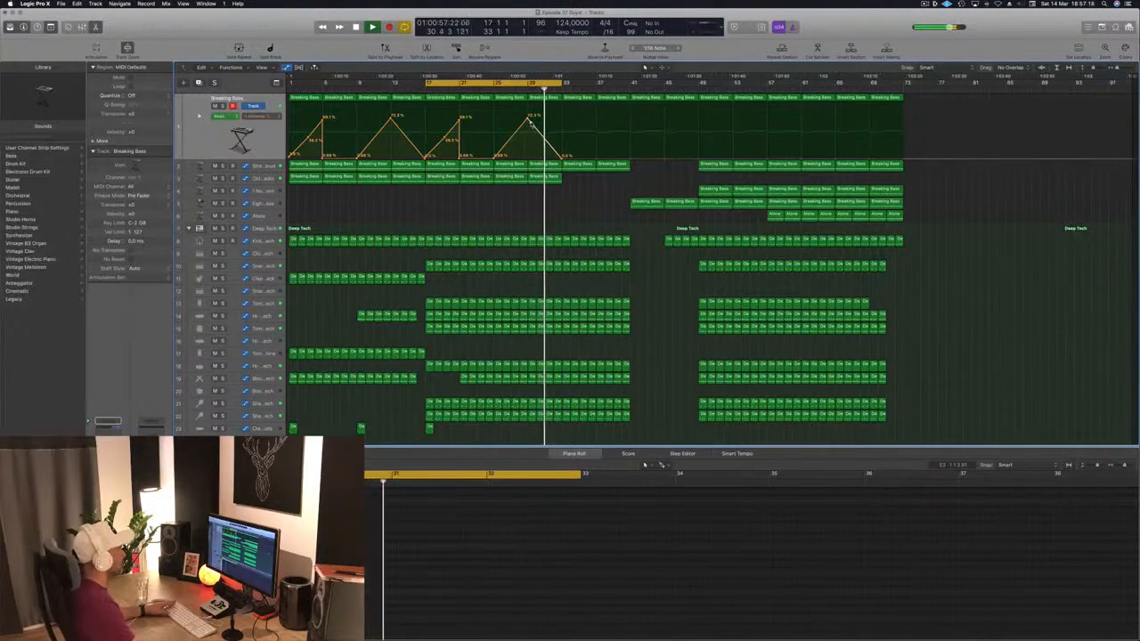
pyautogui.moveTo(531, 125); pyautogui.dragTo(525, 158)
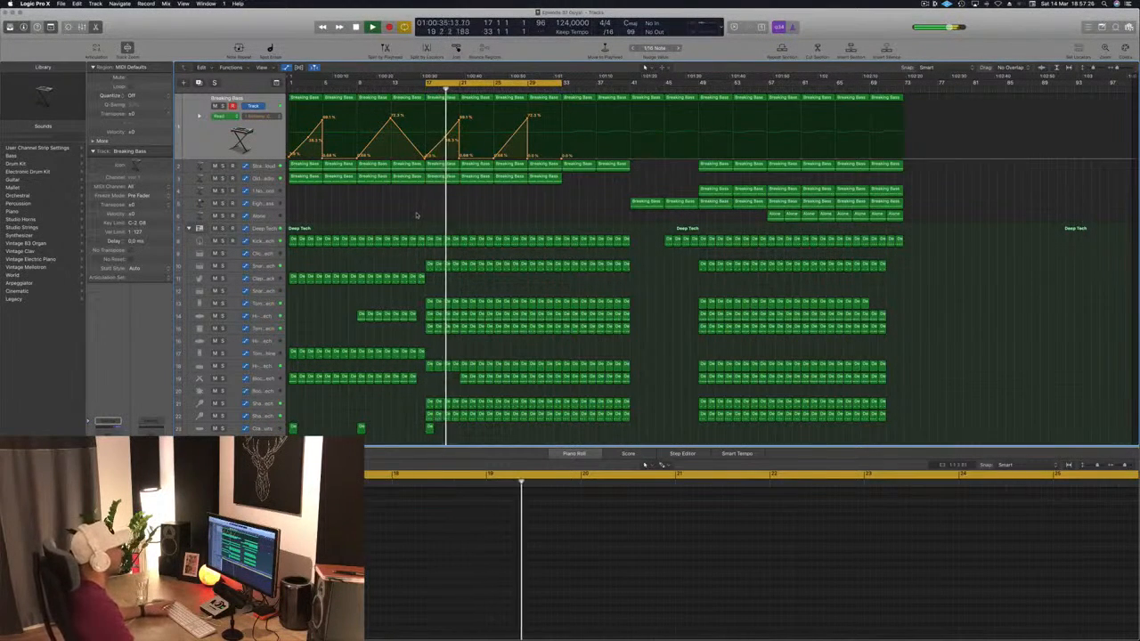
# Try a copy of the first 1 Note Chord region at bar 25 and remove it.
pyautogui.click(714, 190)
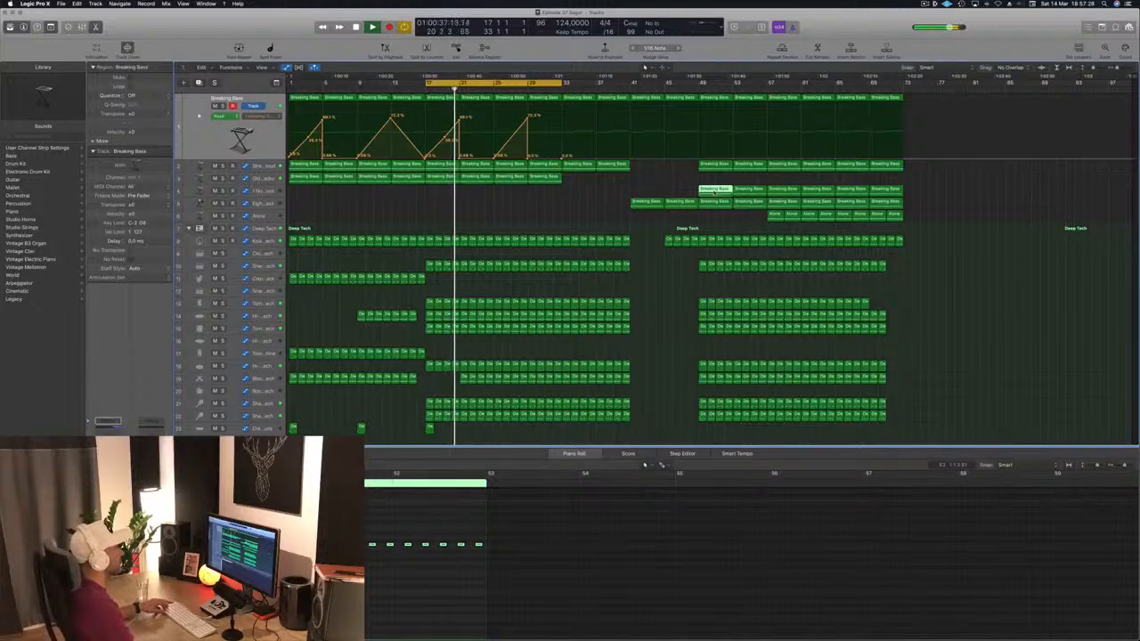
pyautogui.moveTo(714, 190); pyautogui.dragTo(513, 195)
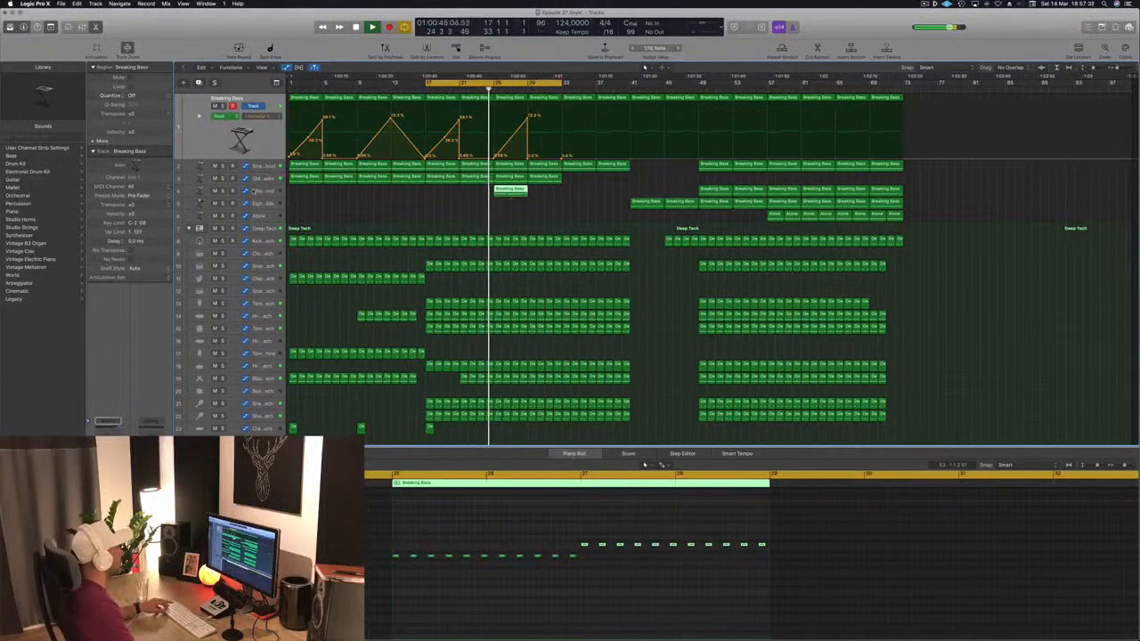
pyautogui.click(254, 190)
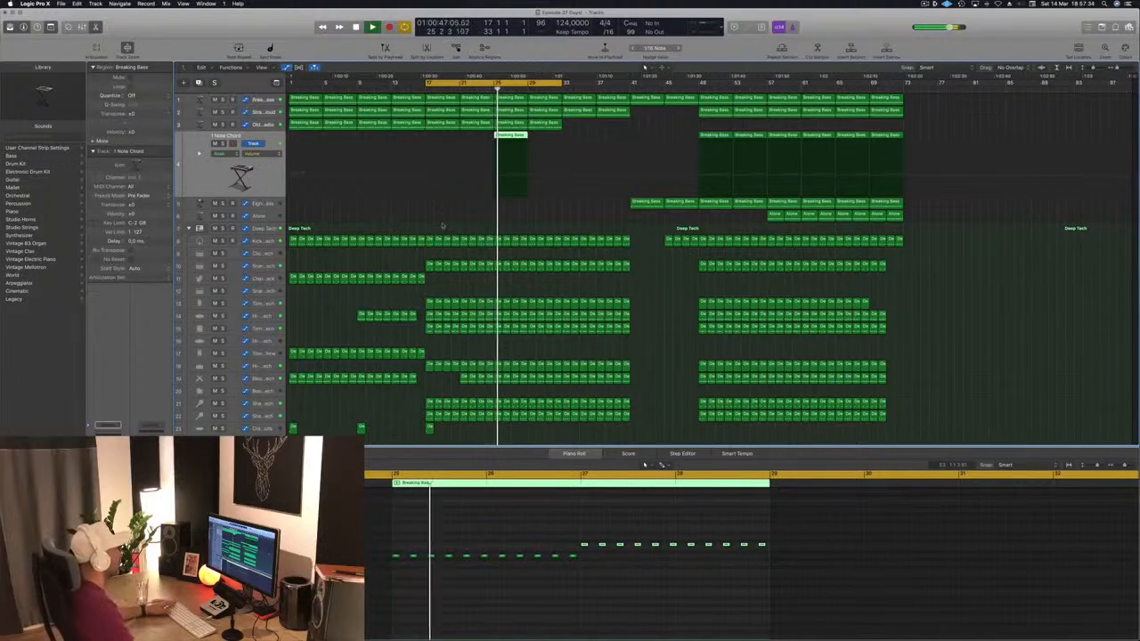
pyautogui.click(570, 138)
pyautogui.click(500, 139)
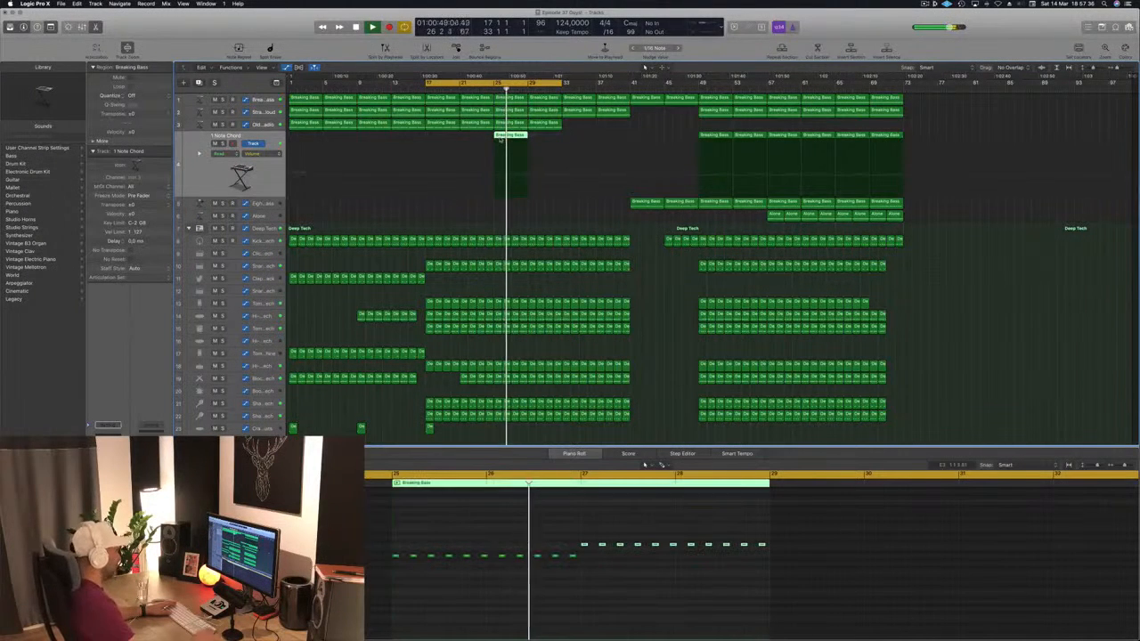
pyautogui.press('Delete')
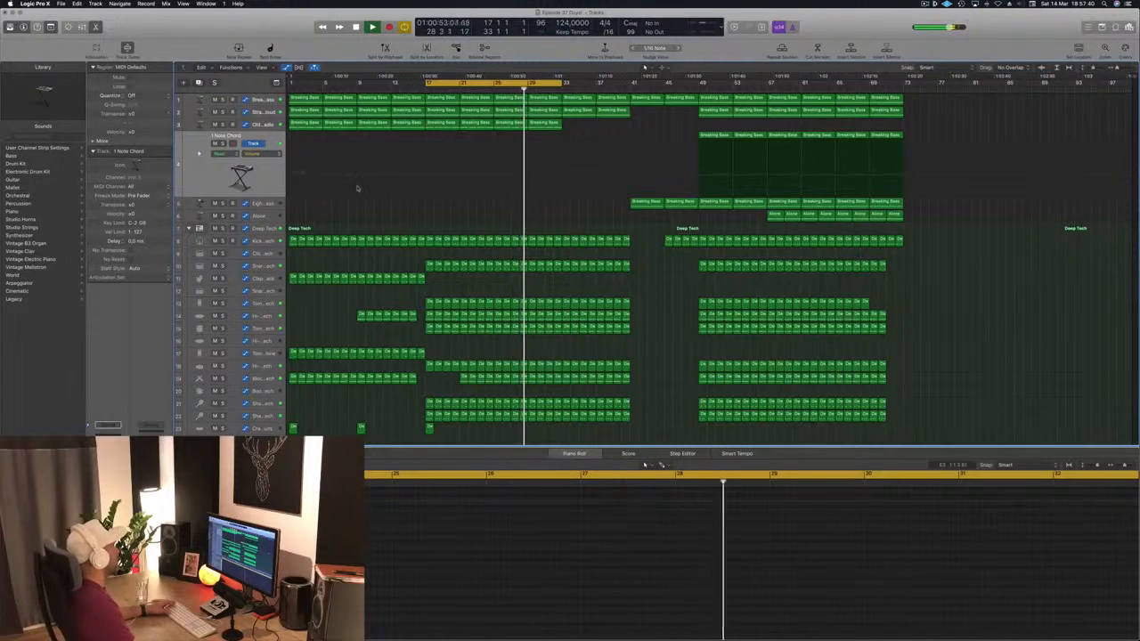
# Duplicate the Old Time Radio track and copy its bar 17 region onto the new track.
pyautogui.click(264, 125)
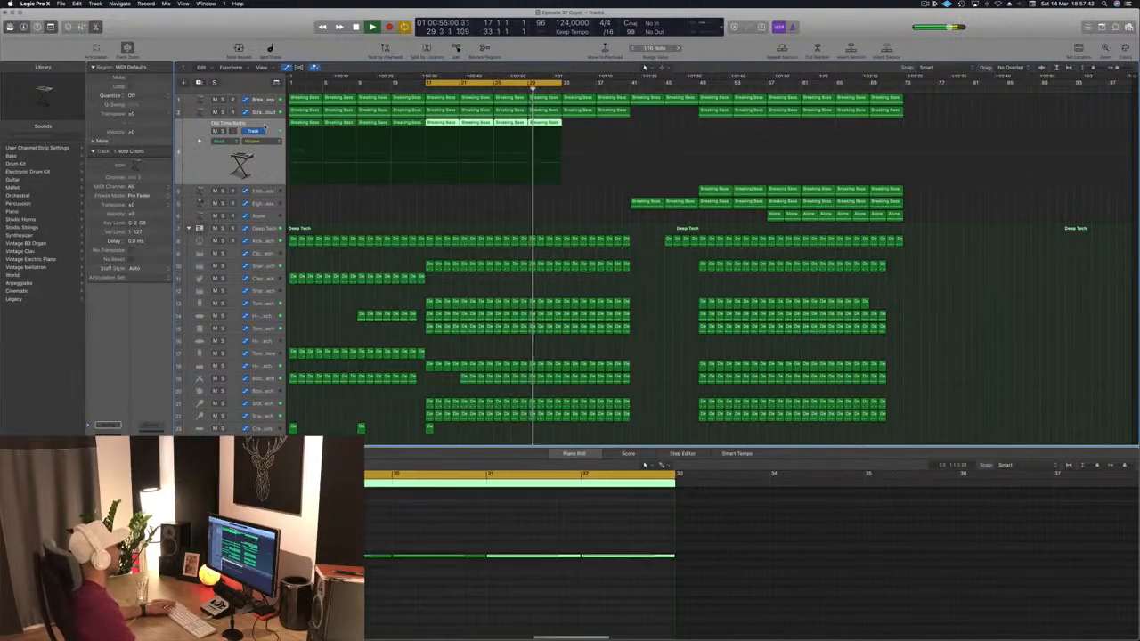
pyautogui.click(199, 83)
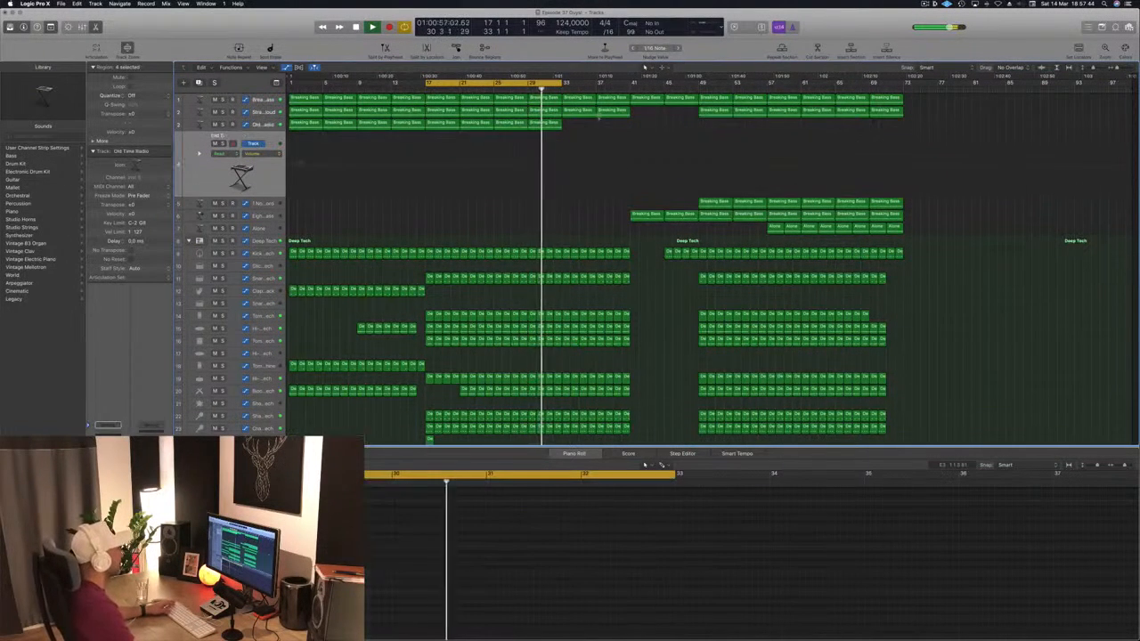
pyautogui.moveTo(442, 122); pyautogui.dragTo(438, 140)
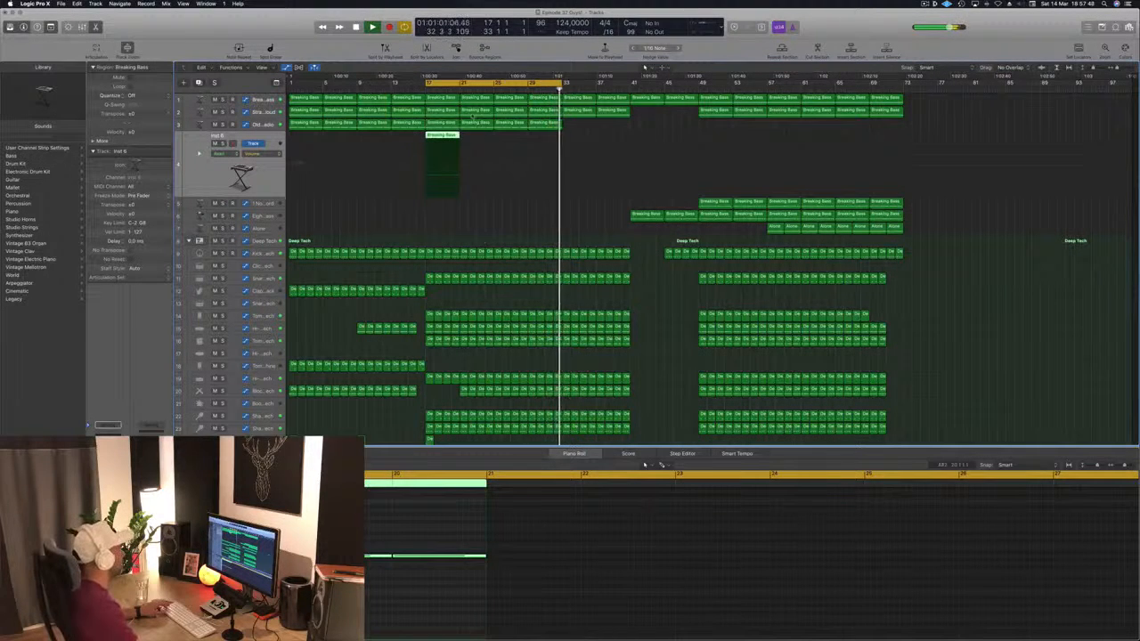
# Shorten the copied region's notes to half a bar and shift them all forward by half a bar.
pyautogui.hscroll(-3, 405, 561)
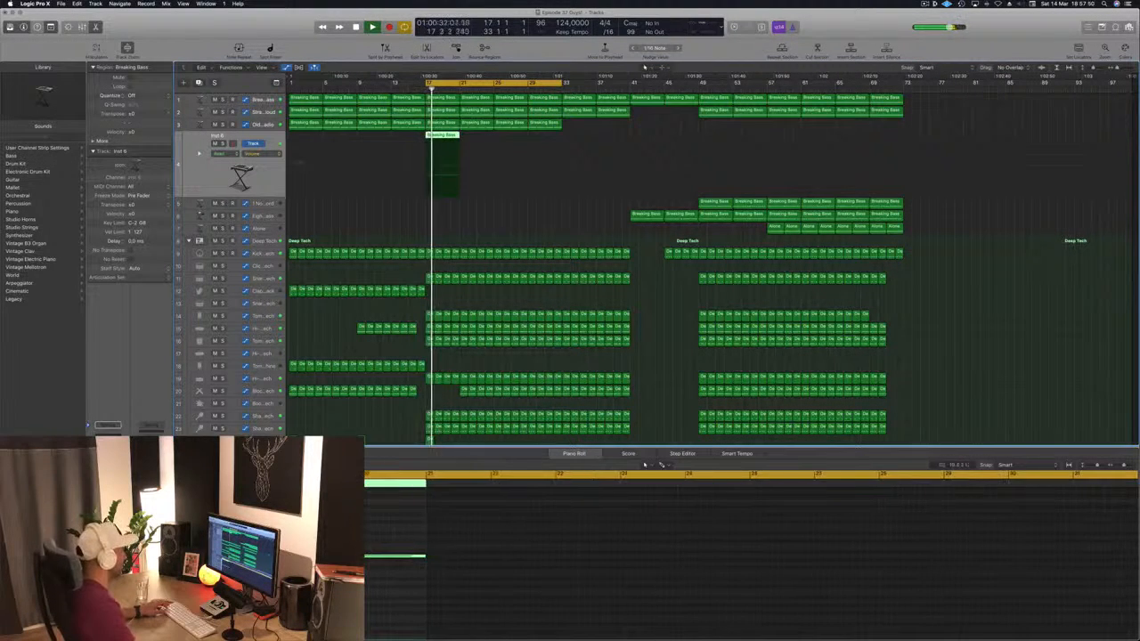
pyautogui.hscroll(-5, 405, 561)
pyautogui.moveTo(478, 538); pyautogui.dragTo(682, 555)
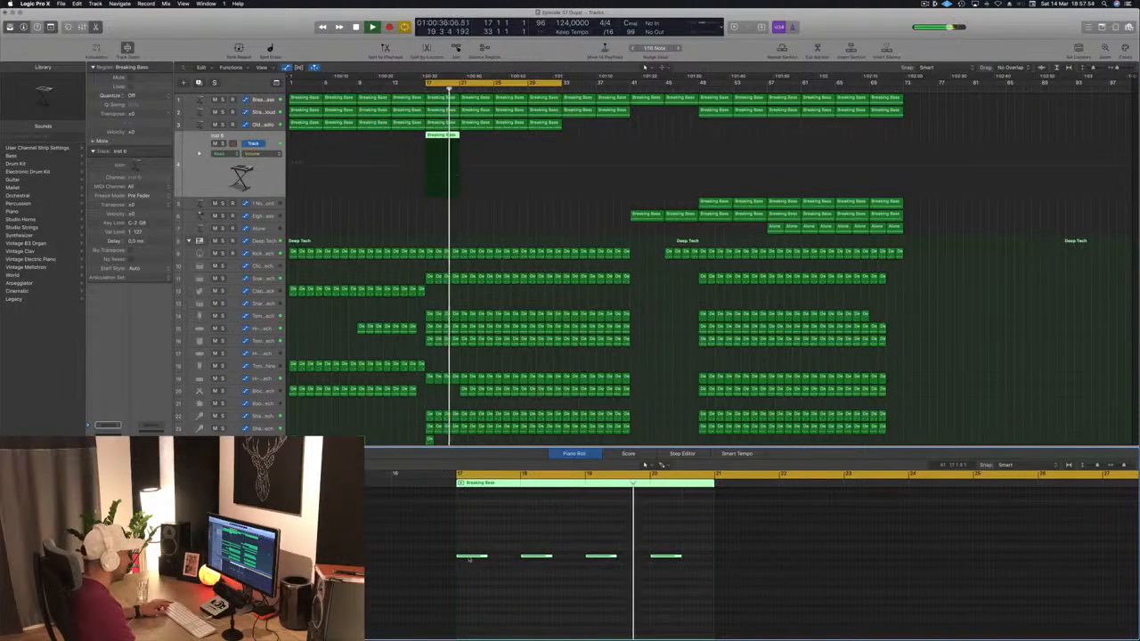
pyautogui.moveTo(474, 559); pyautogui.dragTo(506, 559)
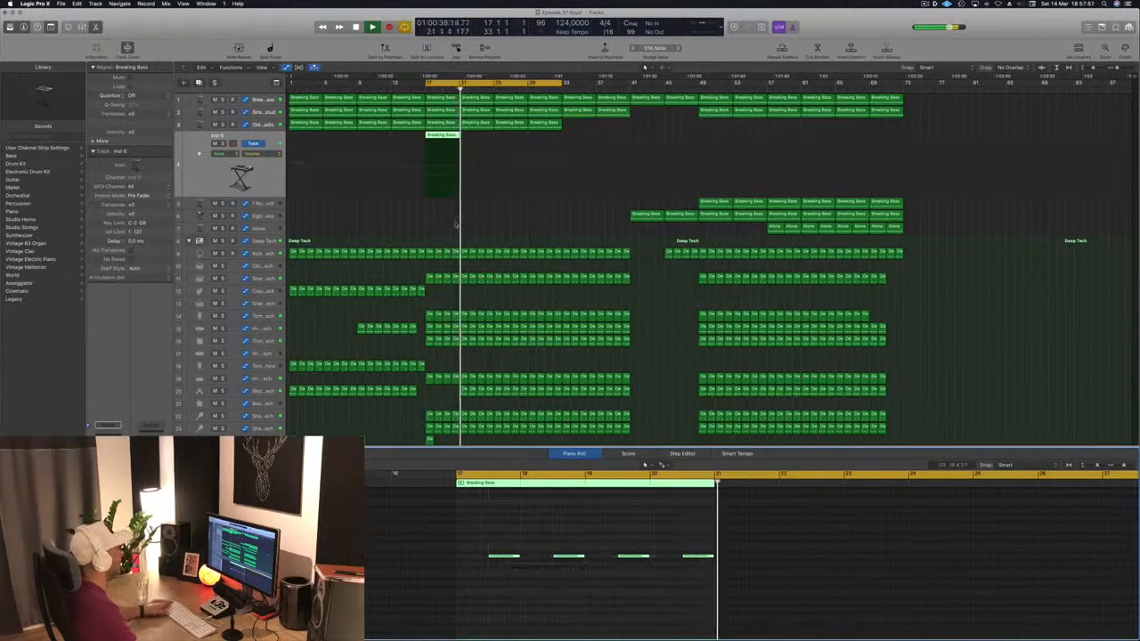
# Open Alchemy on the duplicated track, audition the Thin snapshot and choose the Warm one.
pyautogui.click(264, 178)
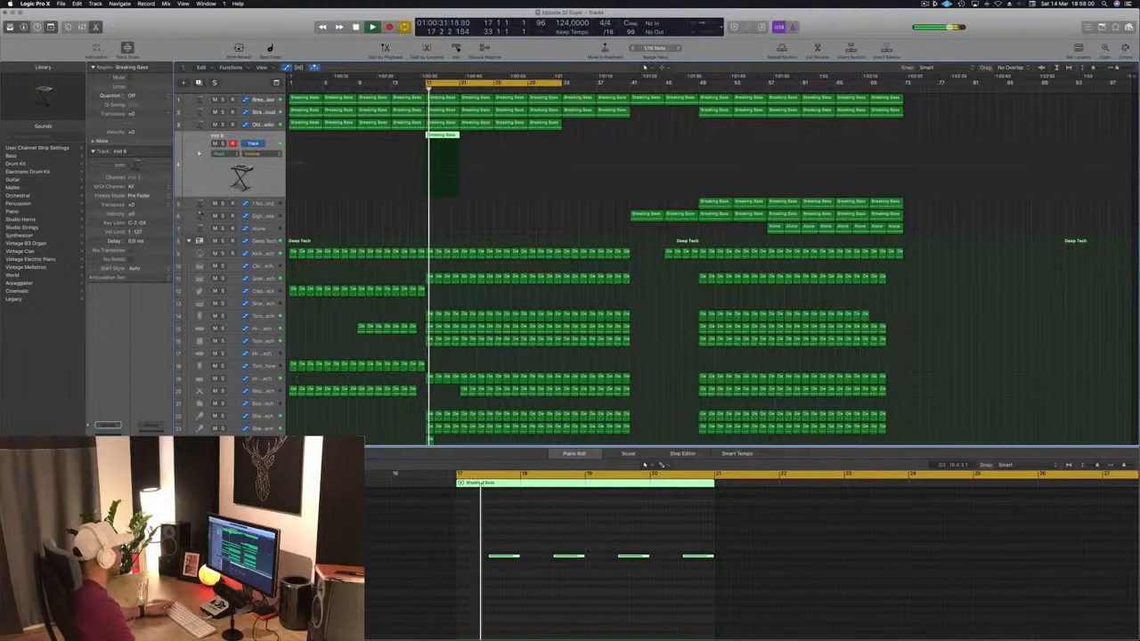
pyautogui.press('v')
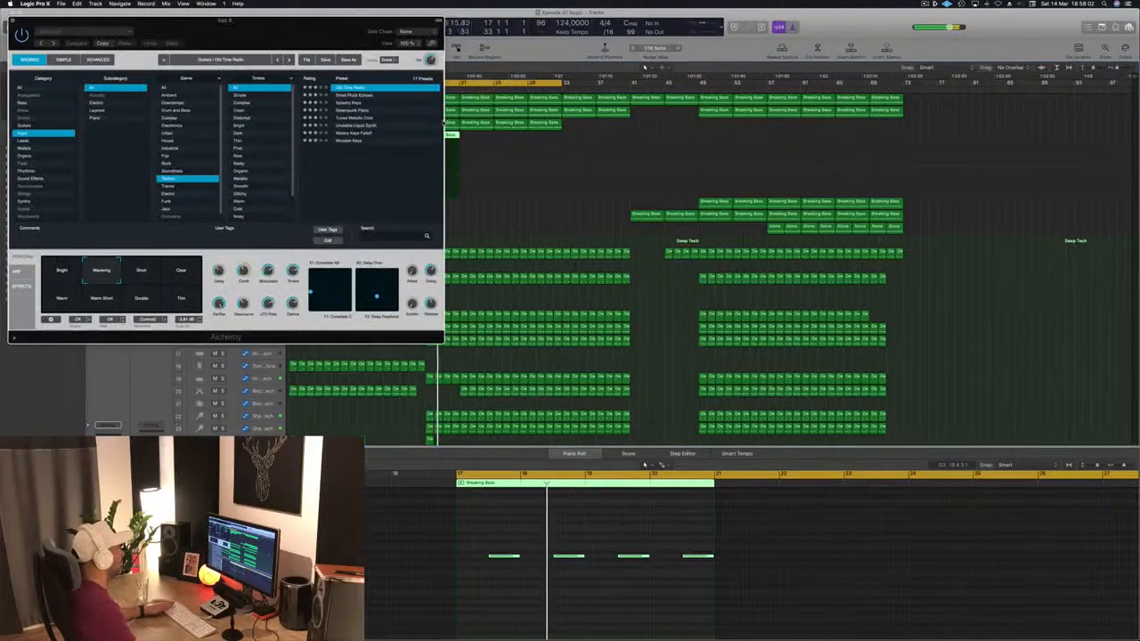
pyautogui.moveTo(343, 23); pyautogui.dragTo(796, 115)
pyautogui.click(638, 403)
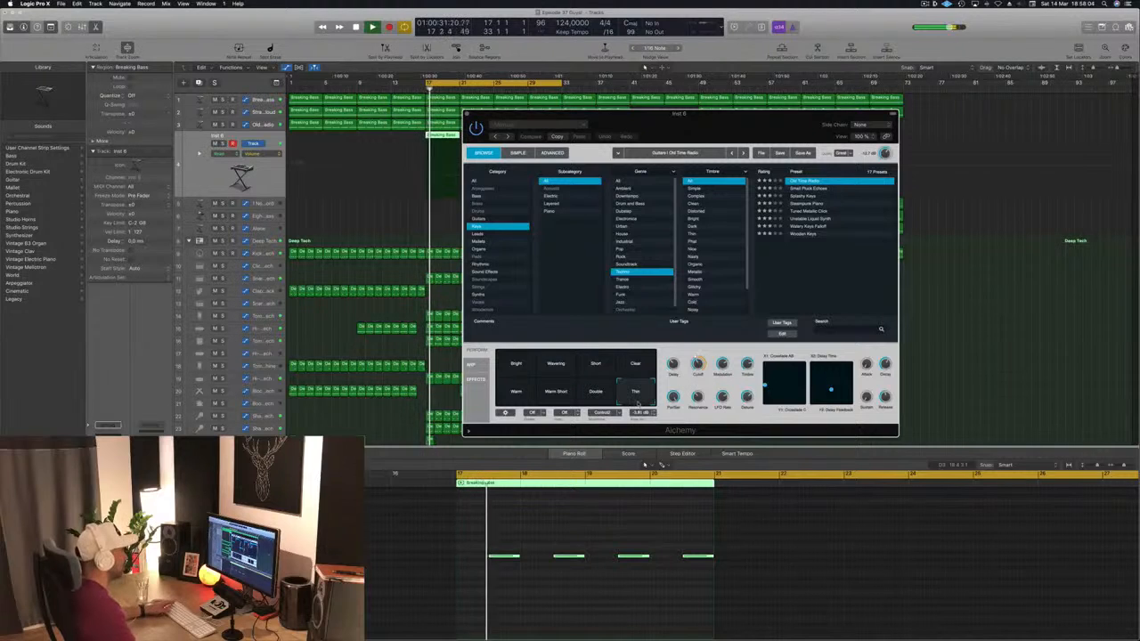
pyautogui.moveTo(716, 127); pyautogui.dragTo(810, 116)
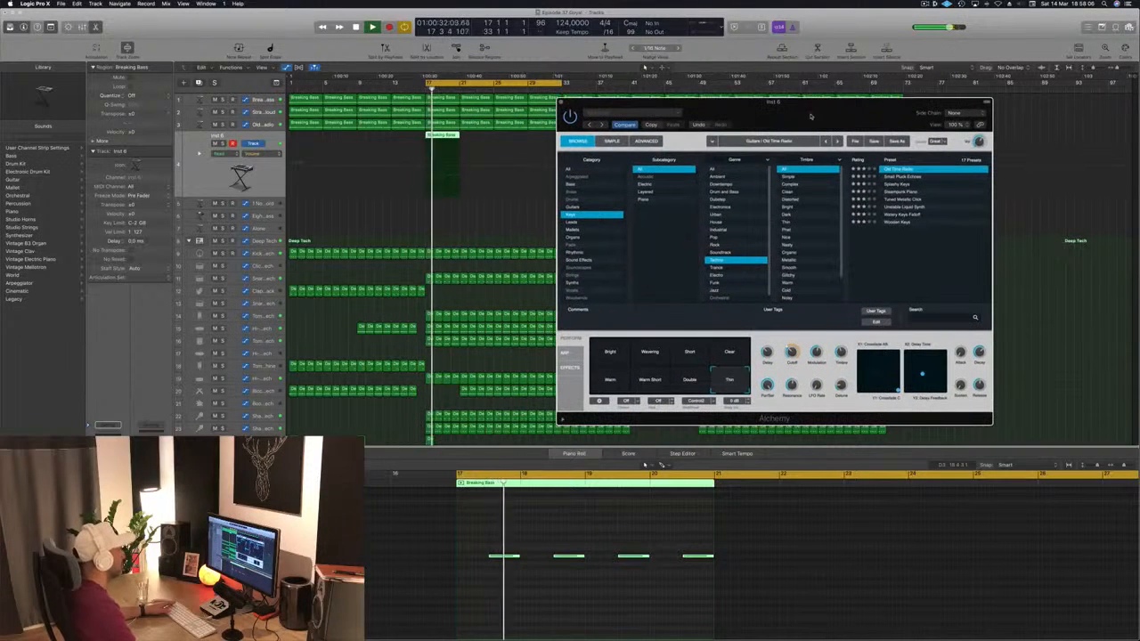
pyautogui.click(624, 378)
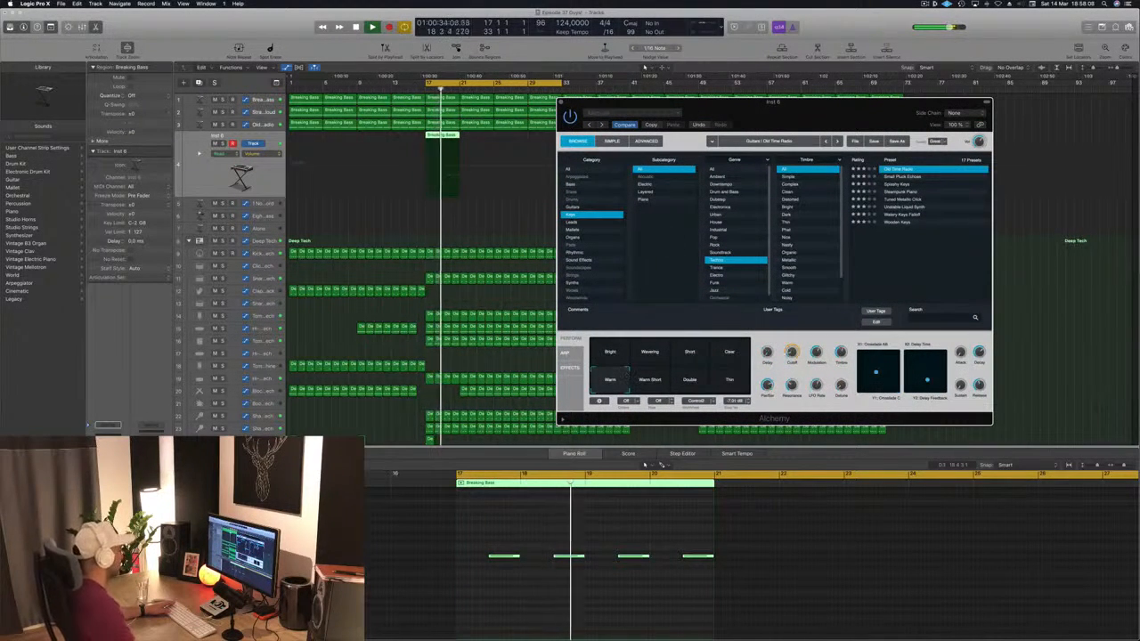
pyautogui.click(438, 169)
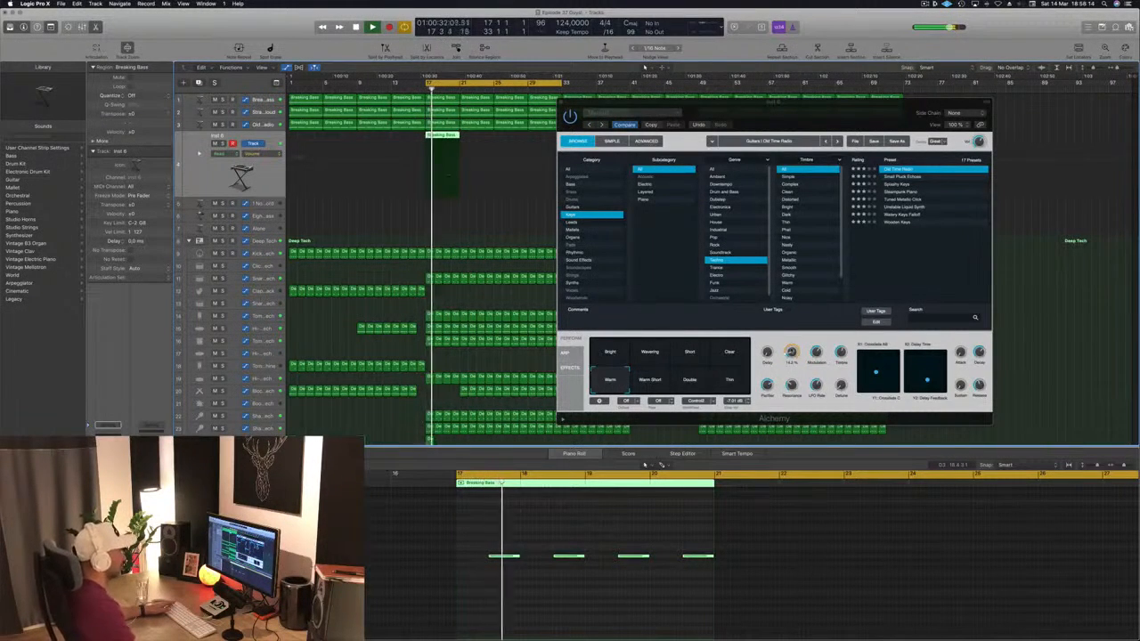
# Adjust the Warm snapshot's cutoff, and audition the Warm Short, Double and Clear snapshots of Old Time Radio.
pyautogui.moveTo(791, 351); pyautogui.dragTo(795, 339)
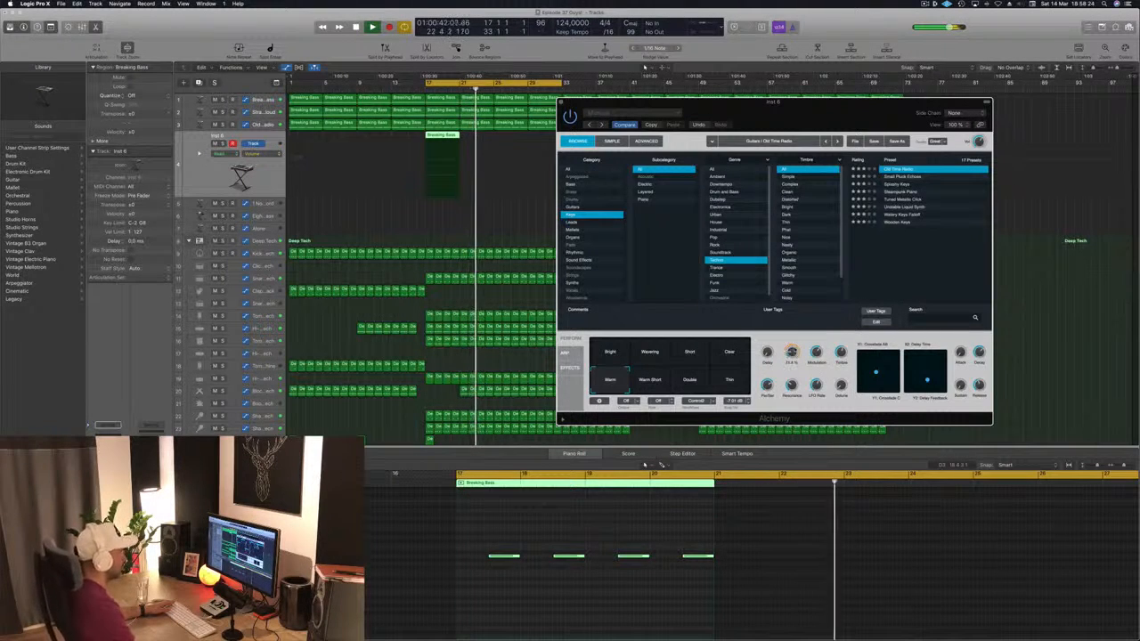
pyautogui.click(651, 381)
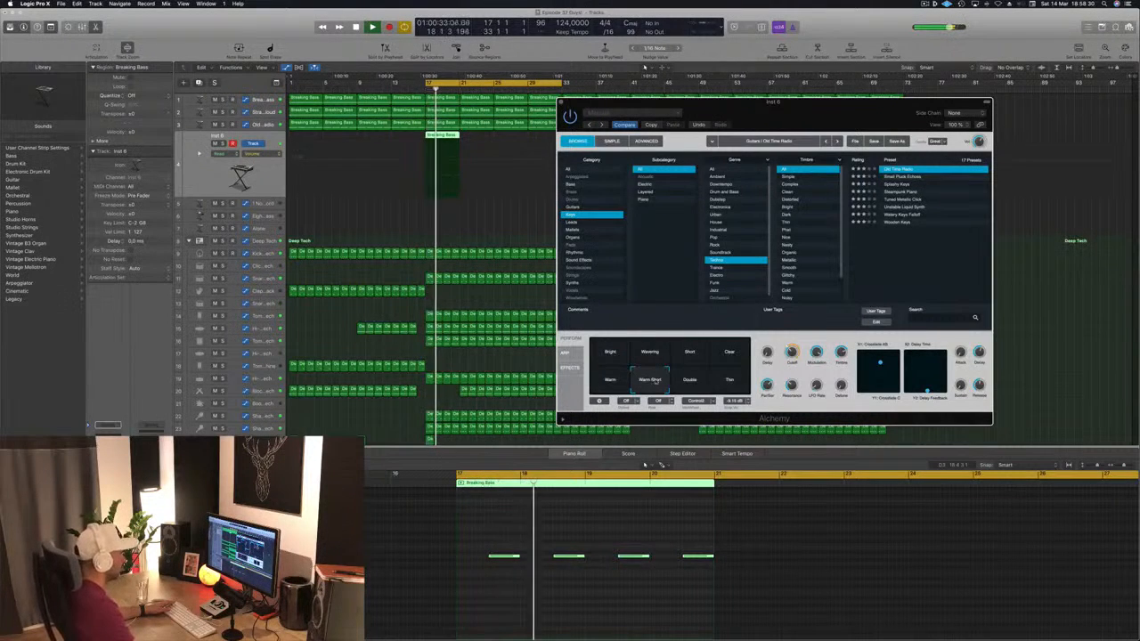
pyautogui.click(713, 380)
pyautogui.click(696, 385)
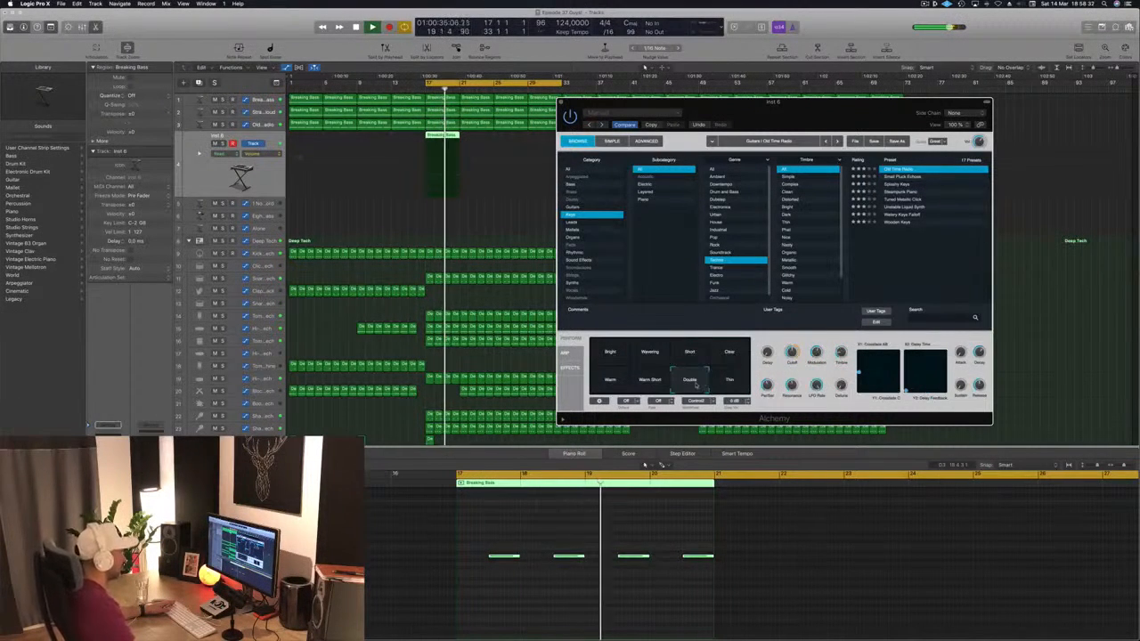
pyautogui.click(723, 359)
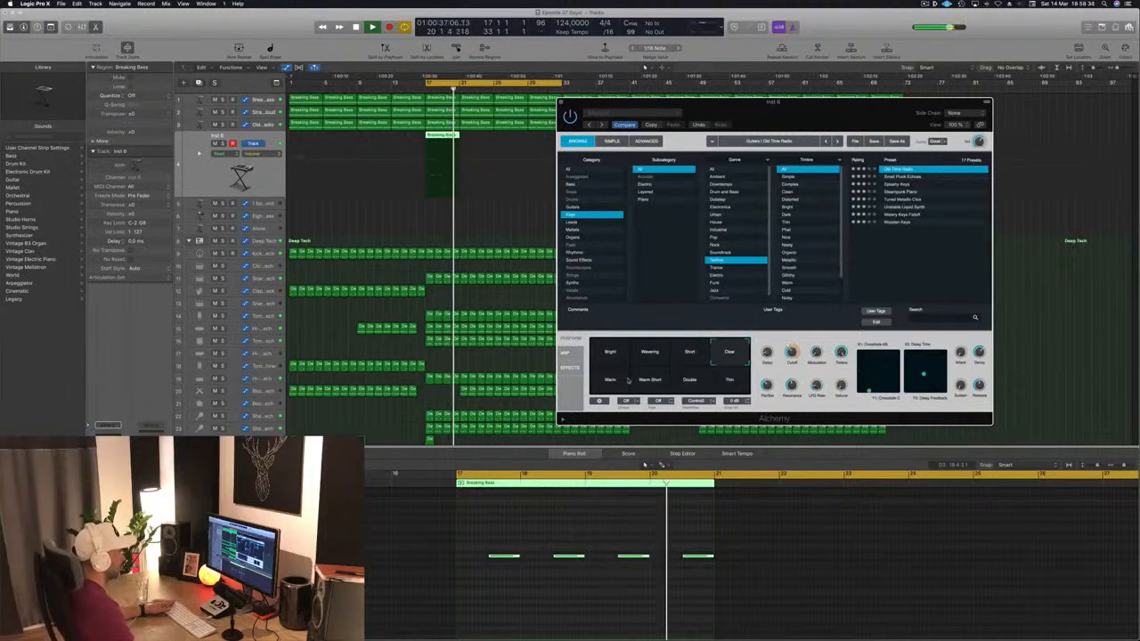
# Load the Small Pluck Echoes preset and audition its Soft, Pluck, Shorter, Bright & Short and Chord snapshots.
pyautogui.click(902, 178)
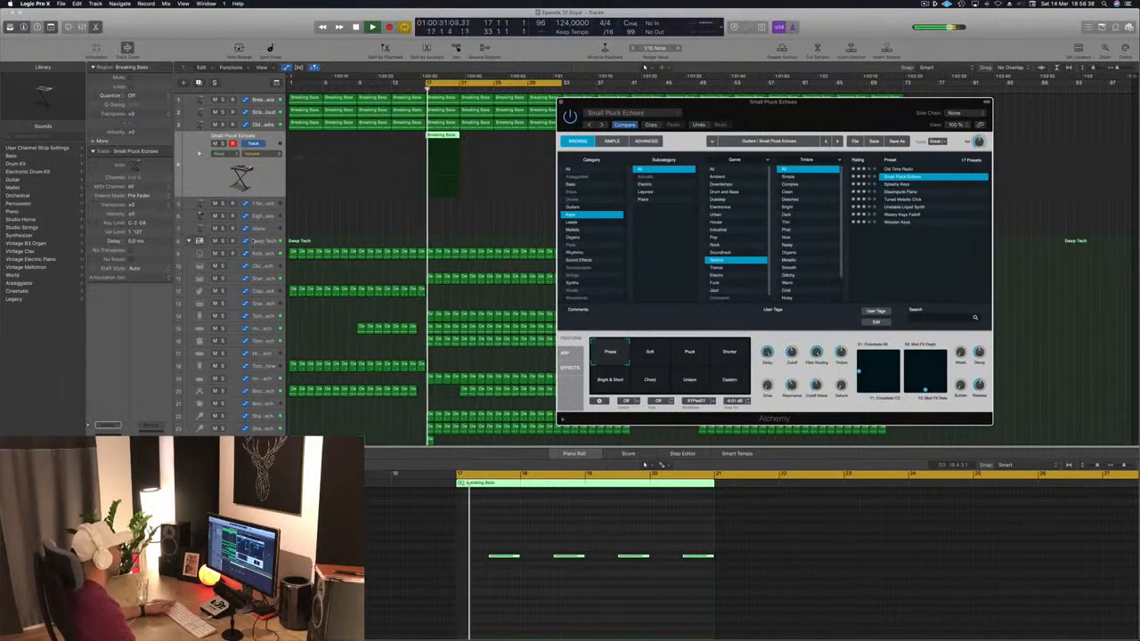
pyautogui.click(656, 360)
pyautogui.click(689, 357)
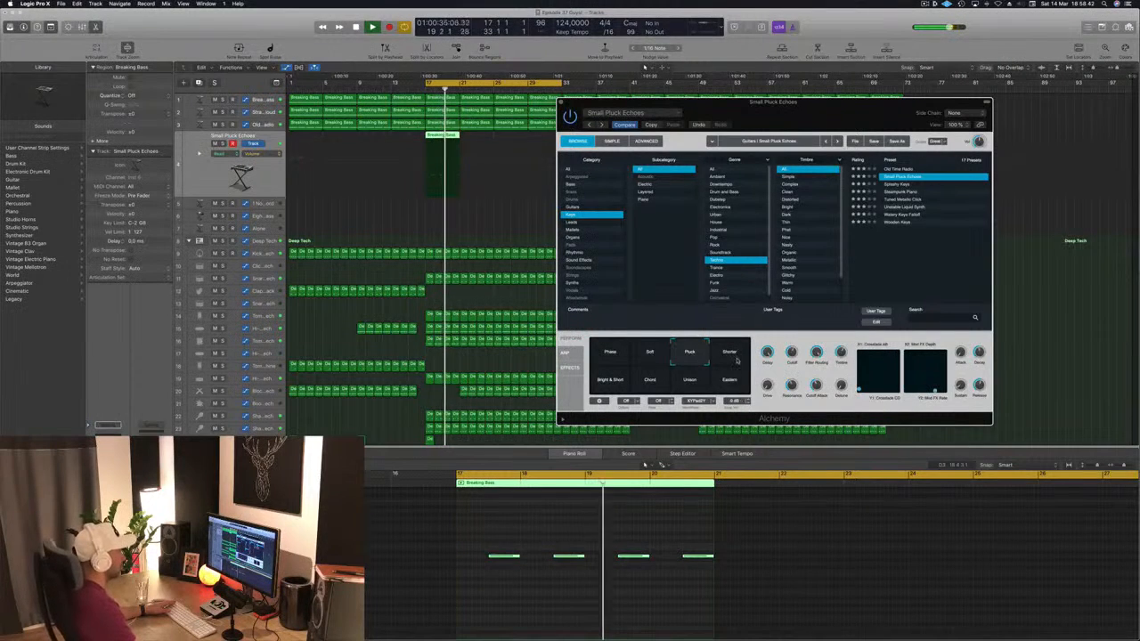
pyautogui.click(732, 358)
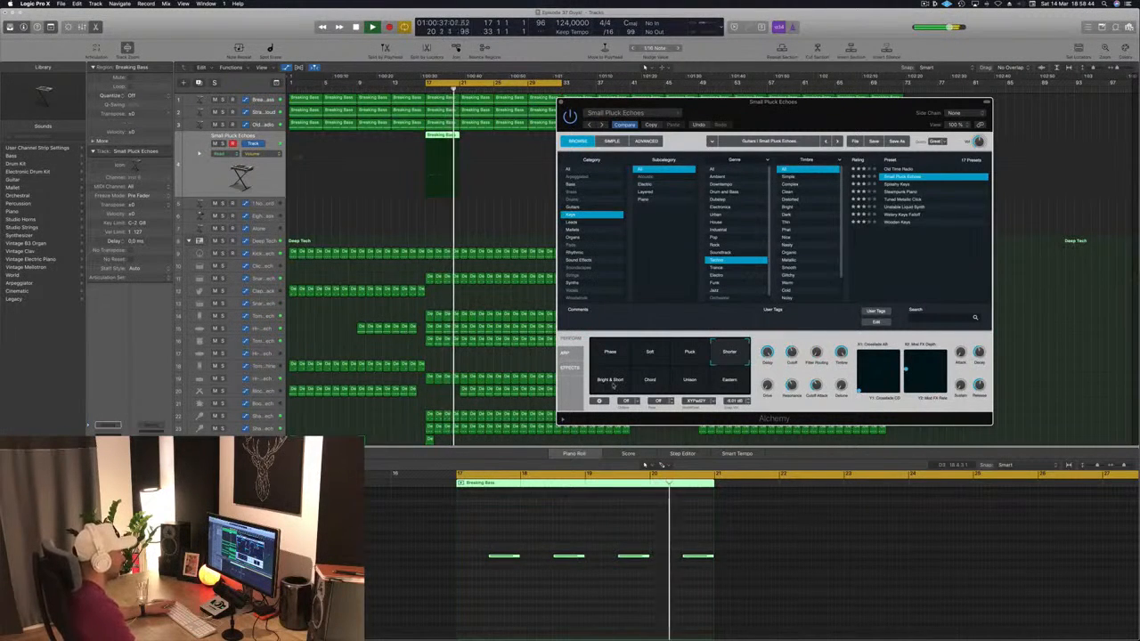
pyautogui.click(613, 383)
pyautogui.click(650, 384)
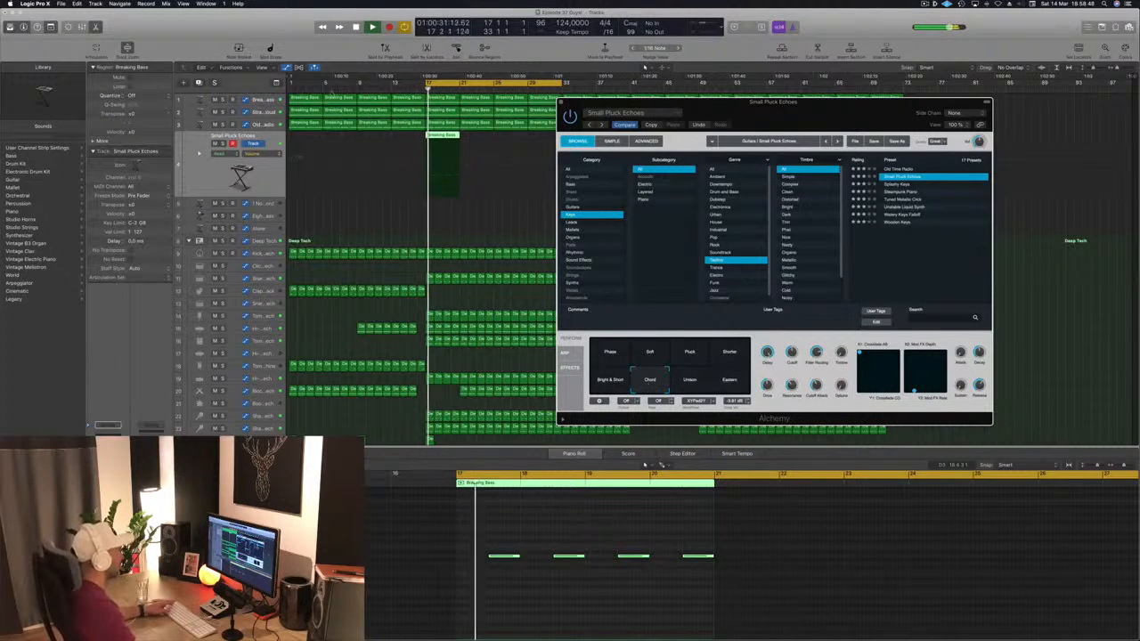
# Copy the bar 17 region on the Small Pluck Echoes track until back-to-back copies fill bars 17 to 33.
pyautogui.moveTo(724, 105); pyautogui.dragTo(891, 147)
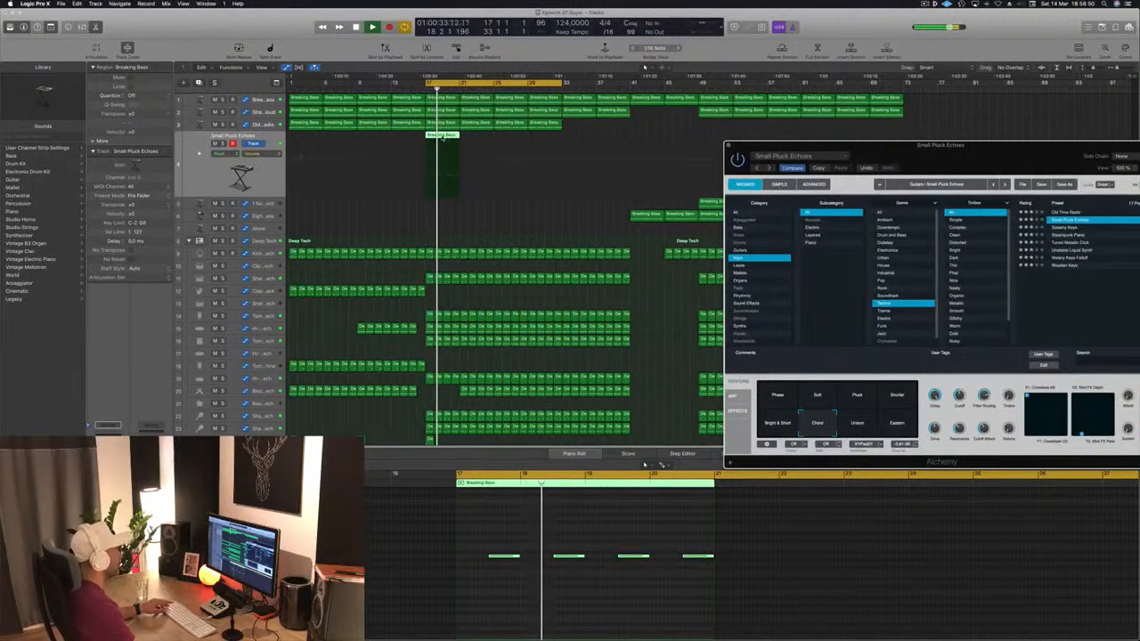
pyautogui.moveTo(442, 137); pyautogui.dragTo(505, 140)
pyautogui.keyDown('shift'); pyautogui.click(434, 138); pyautogui.keyUp('shift')
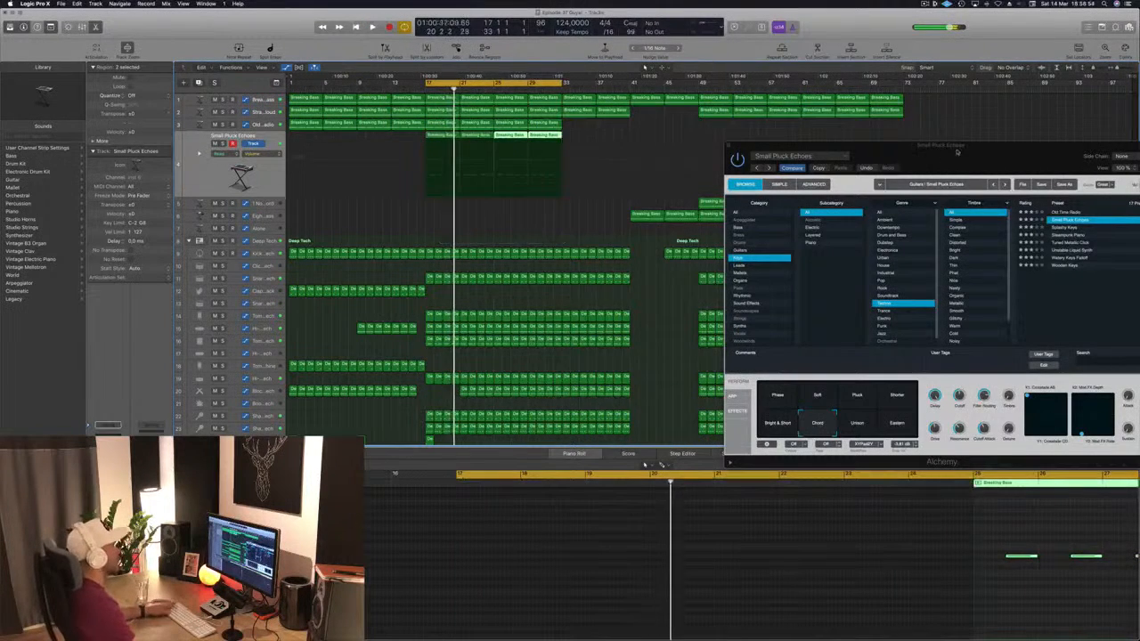
# Audition the Unison and Eastern snapshots of Small Pluck Echoes against the looped section.
pyautogui.moveTo(957, 152); pyautogui.dragTo(737, 117)
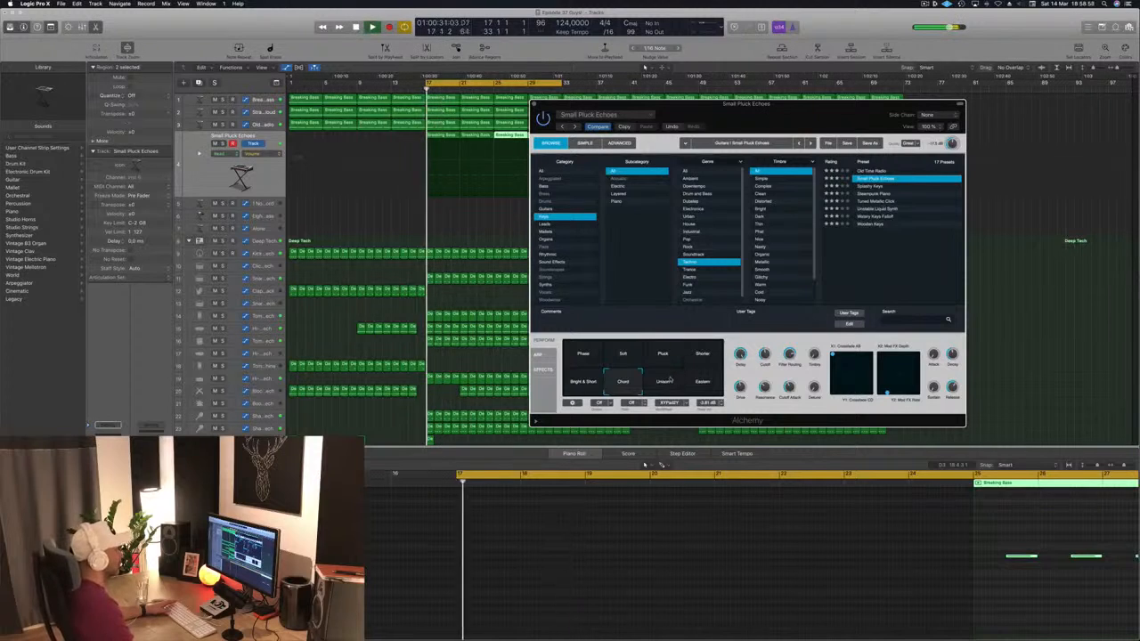
pyautogui.click(669, 379)
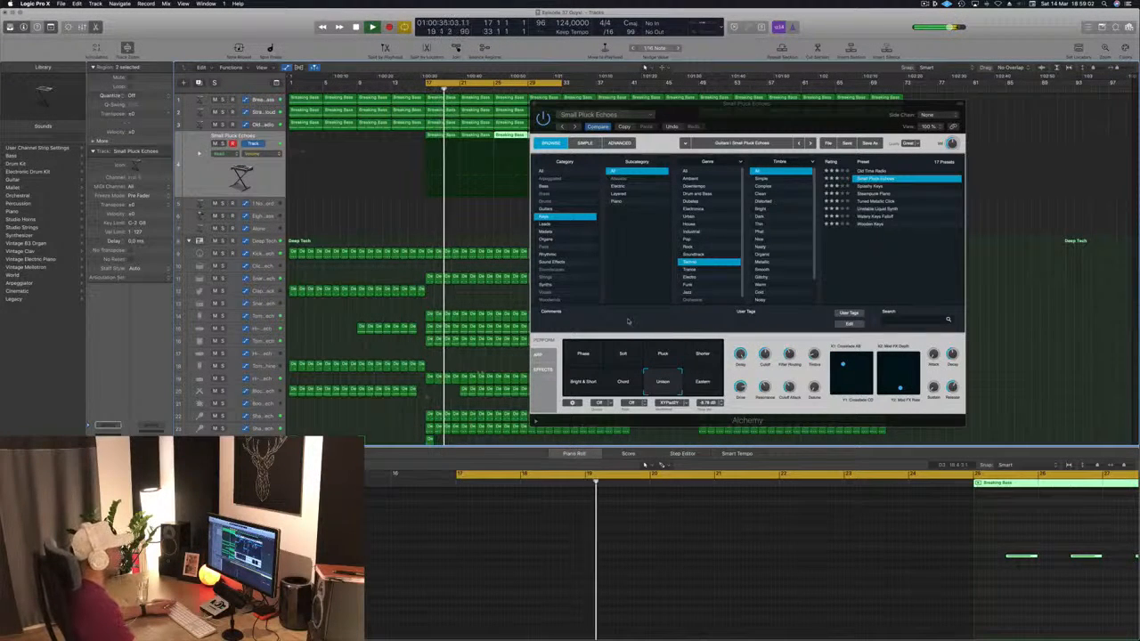
pyautogui.click(703, 382)
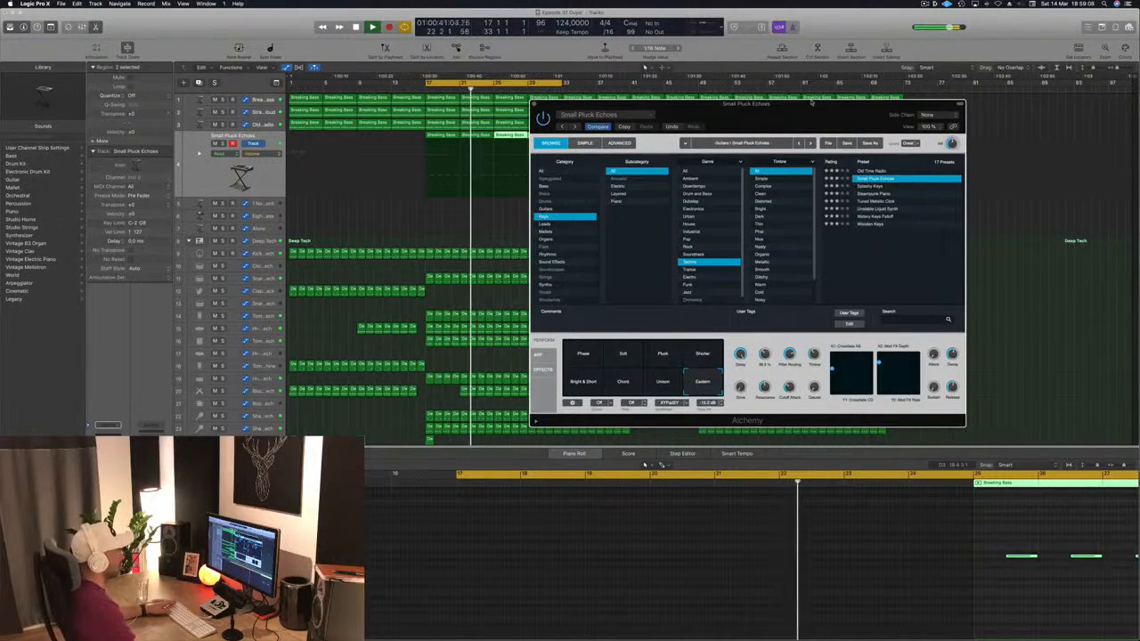
# Load the Splashy Keys preset and audition its snapshots, including Key Driver, Clean Whirls, Distorted Organ, Room and Wet Organ.
pyautogui.moveTo(811, 102); pyautogui.dragTo(714, 121)
pyautogui.click(791, 200)
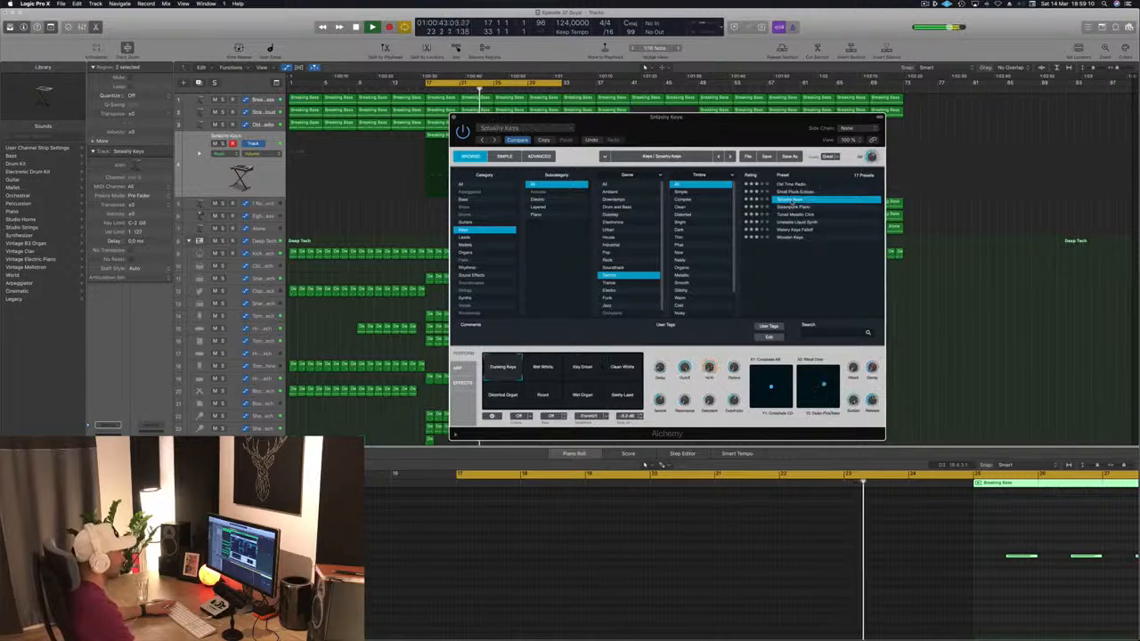
pyautogui.moveTo(717, 134); pyautogui.dragTo(850, 116)
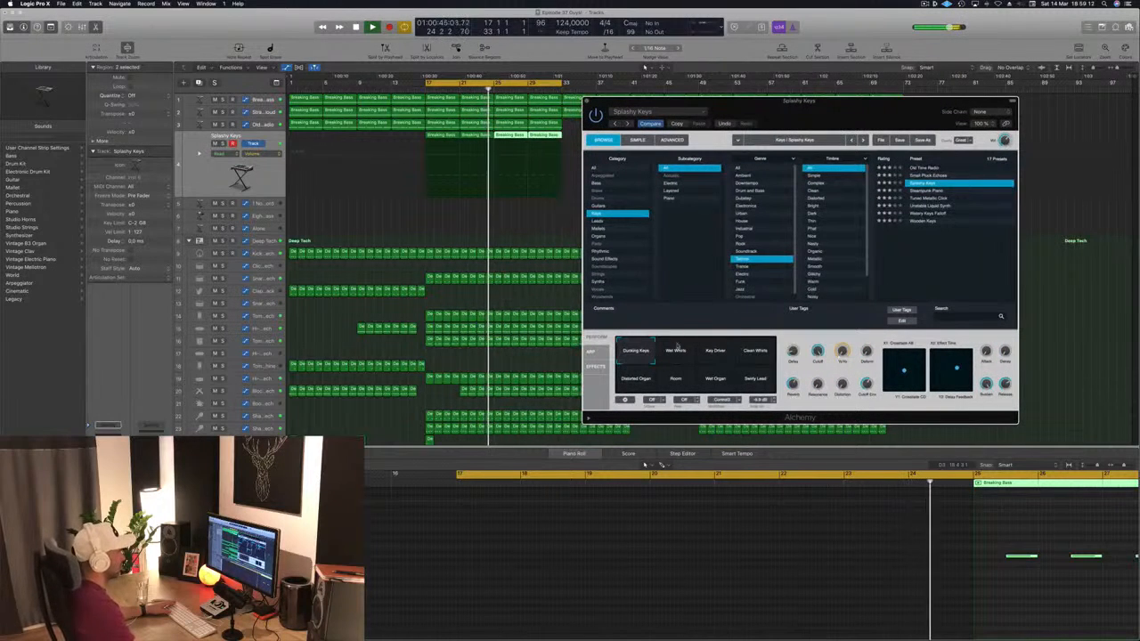
pyautogui.click(677, 352)
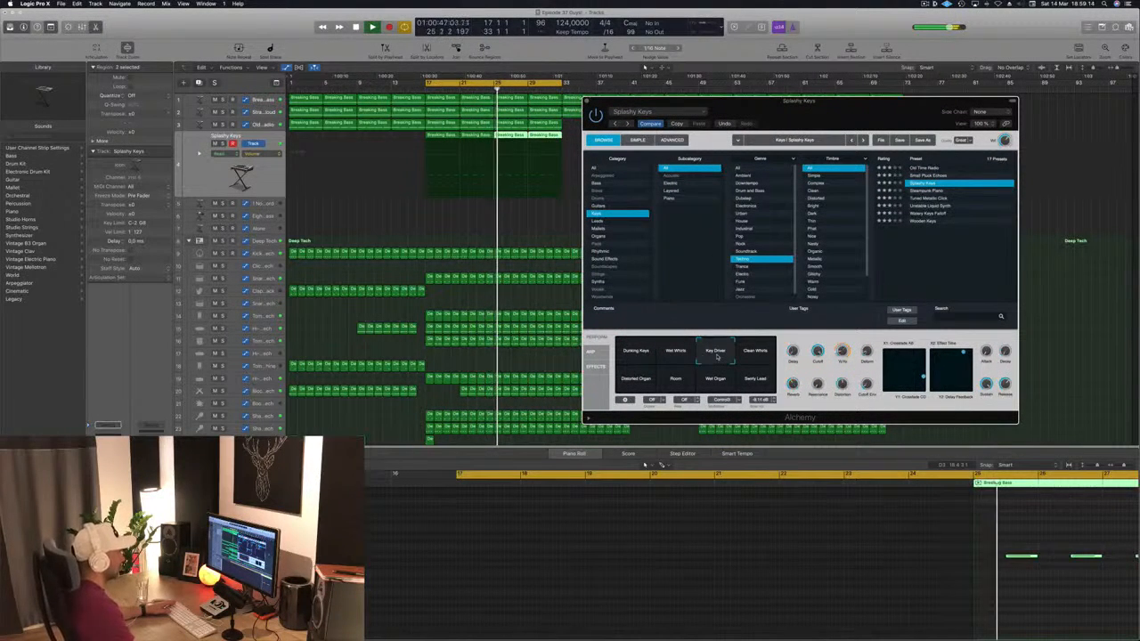
pyautogui.click(757, 356)
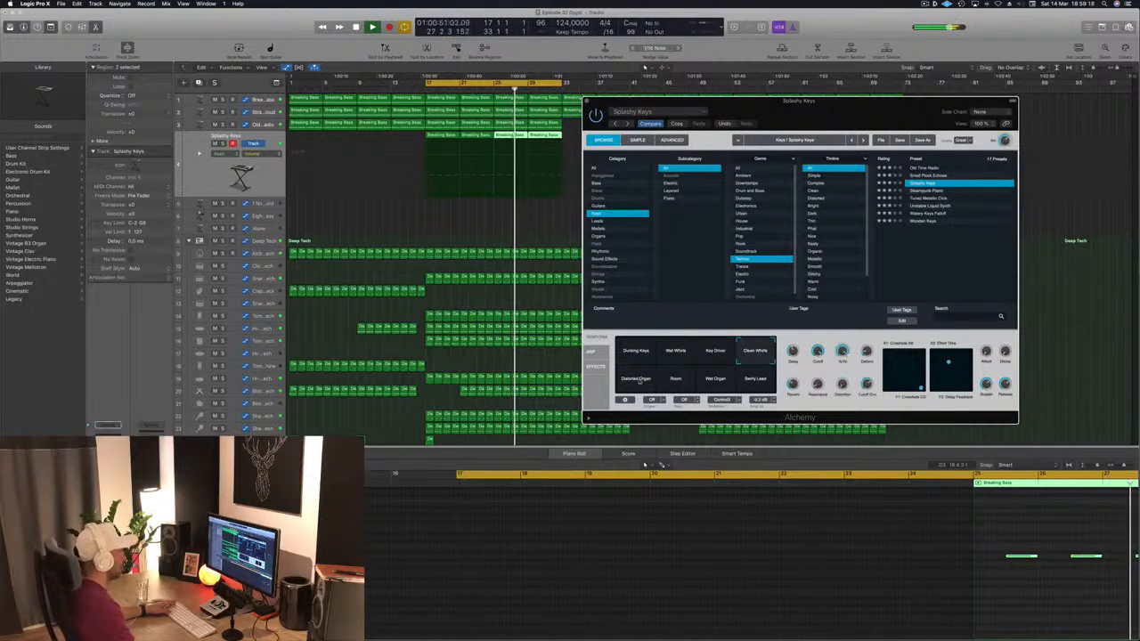
pyautogui.click(675, 378)
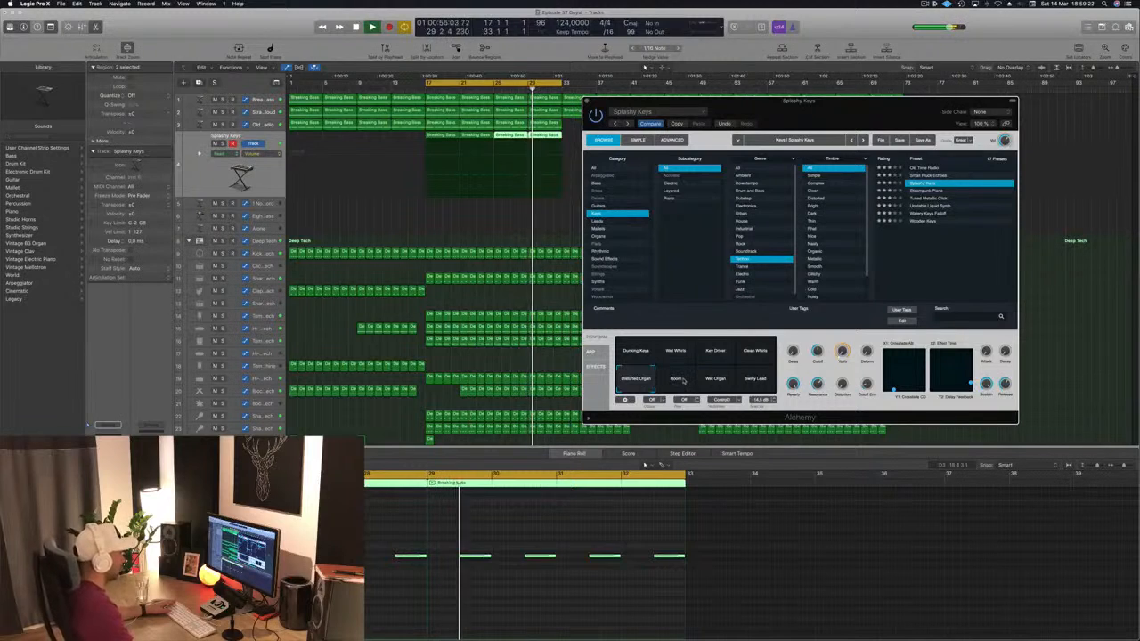
pyautogui.click(682, 381)
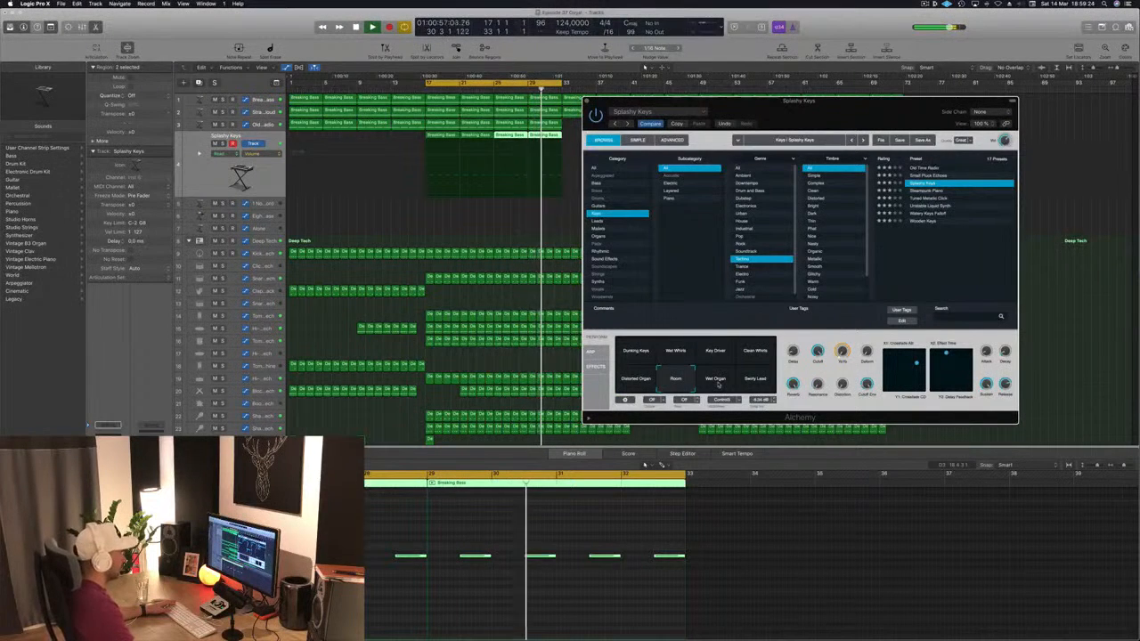
pyautogui.click(718, 383)
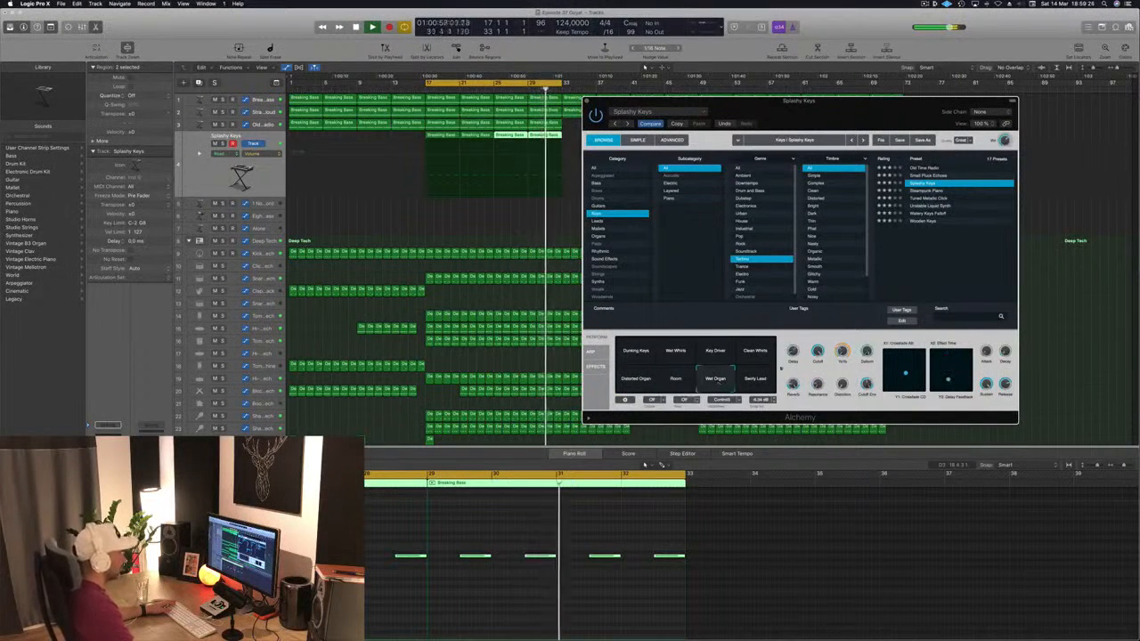
# Audition the Steampunk Piano, Tuned Metallic Click and Wooden Keys presets in turn.
pyautogui.click(924, 192)
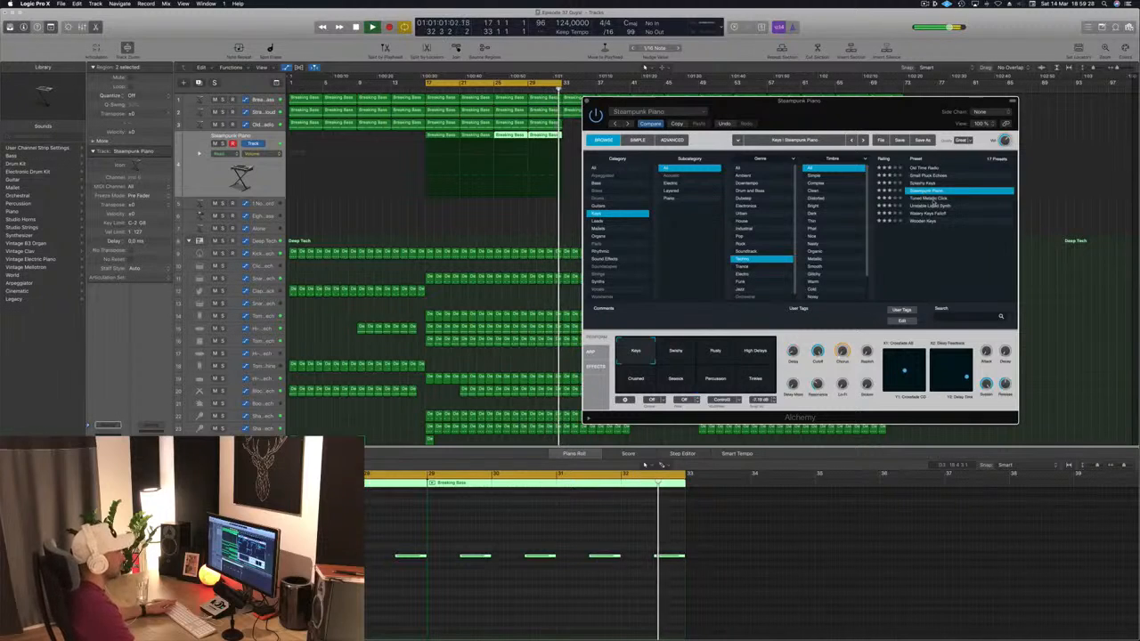
pyautogui.click(932, 199)
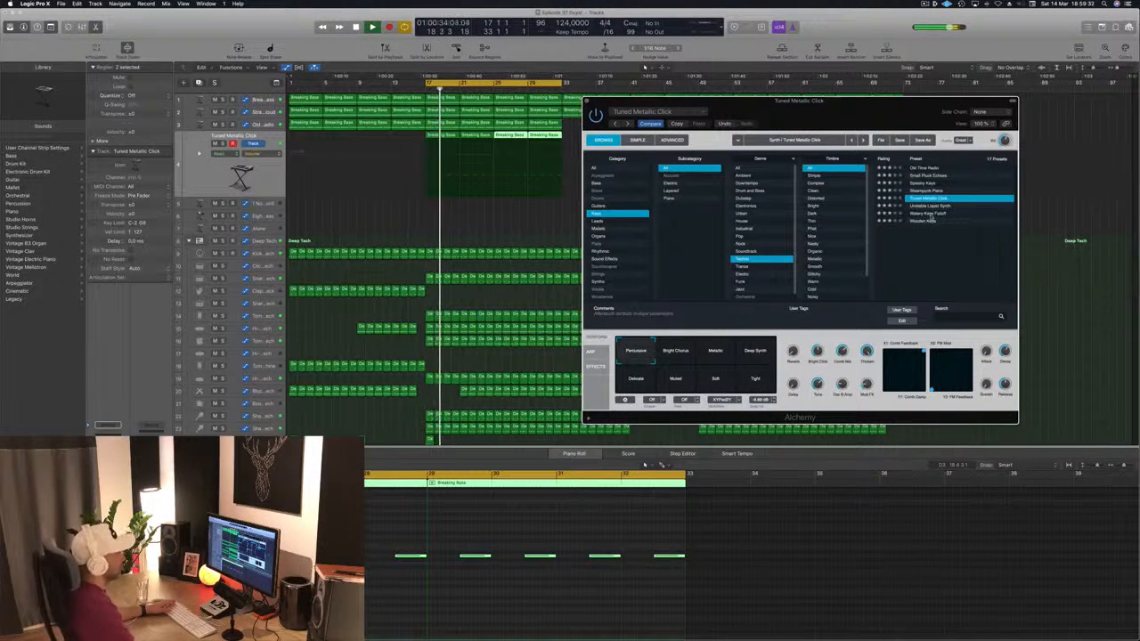
pyautogui.click(926, 221)
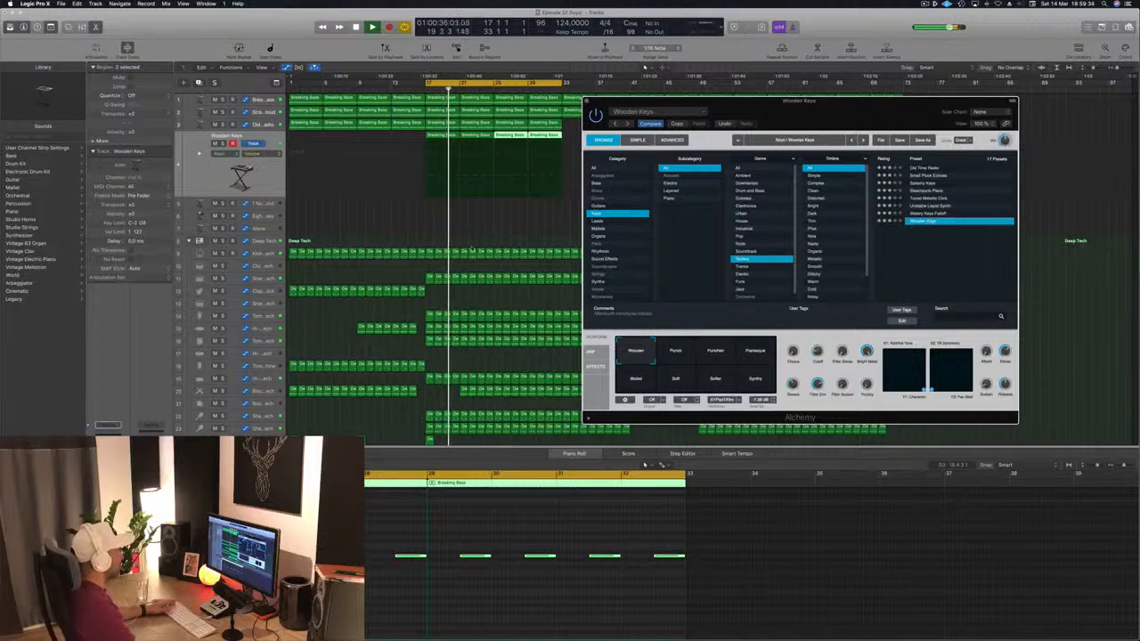
# Audition the Punch, Pianesque, Muted, Soft and Synthy snapshots of the Wooden Keys preset.
pyautogui.click(665, 359)
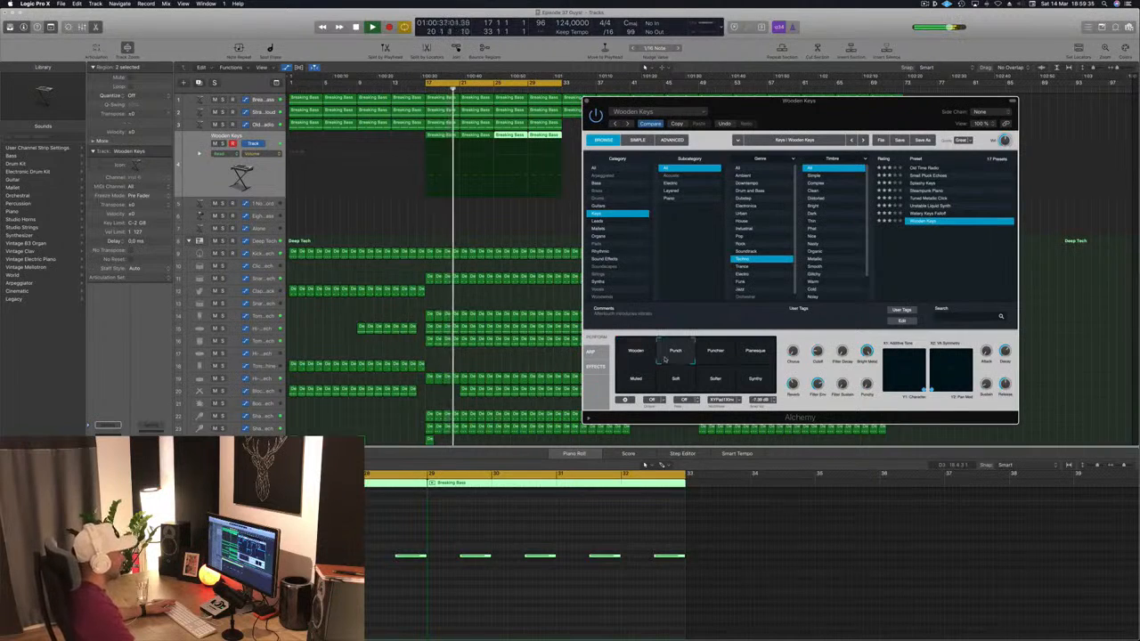
pyautogui.click(737, 359)
pyautogui.click(757, 360)
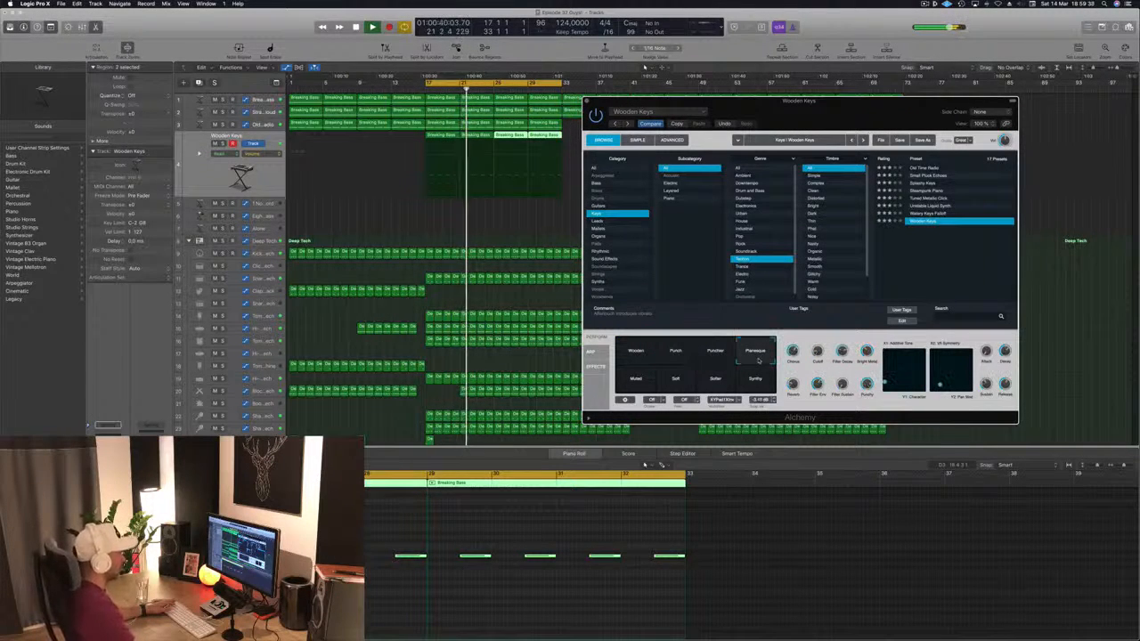
pyautogui.click(634, 385)
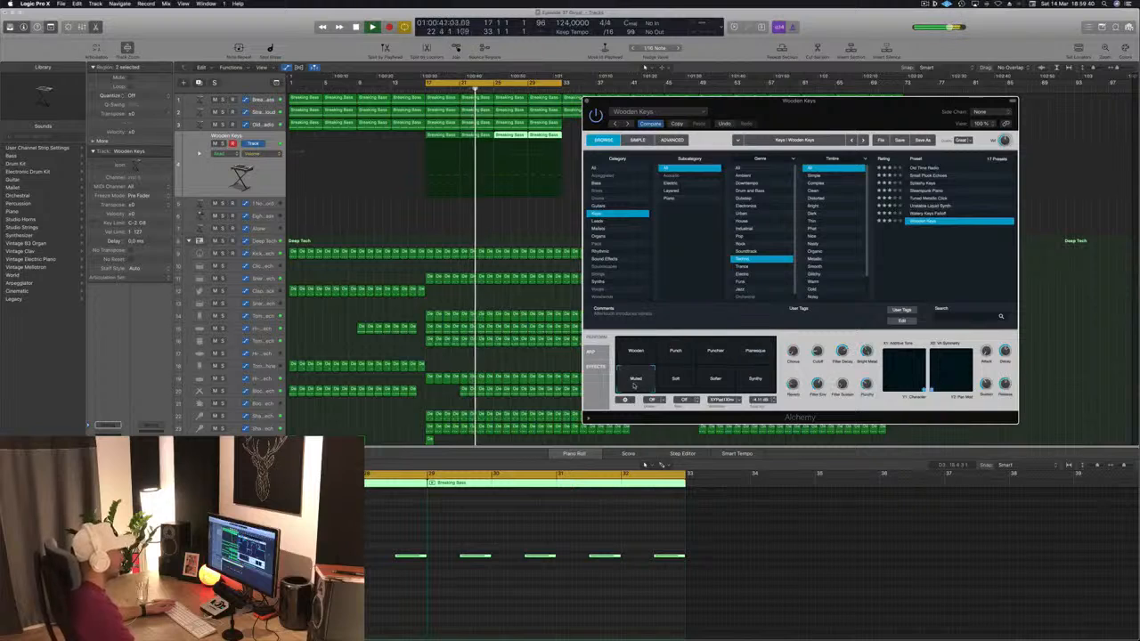
pyautogui.click(676, 381)
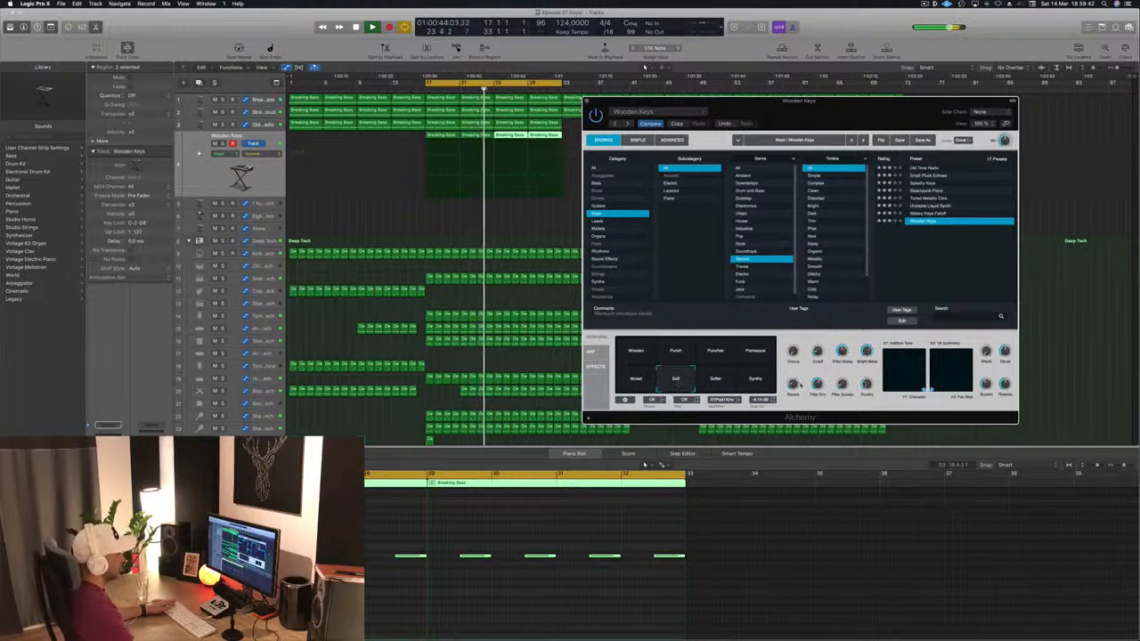
pyautogui.click(757, 381)
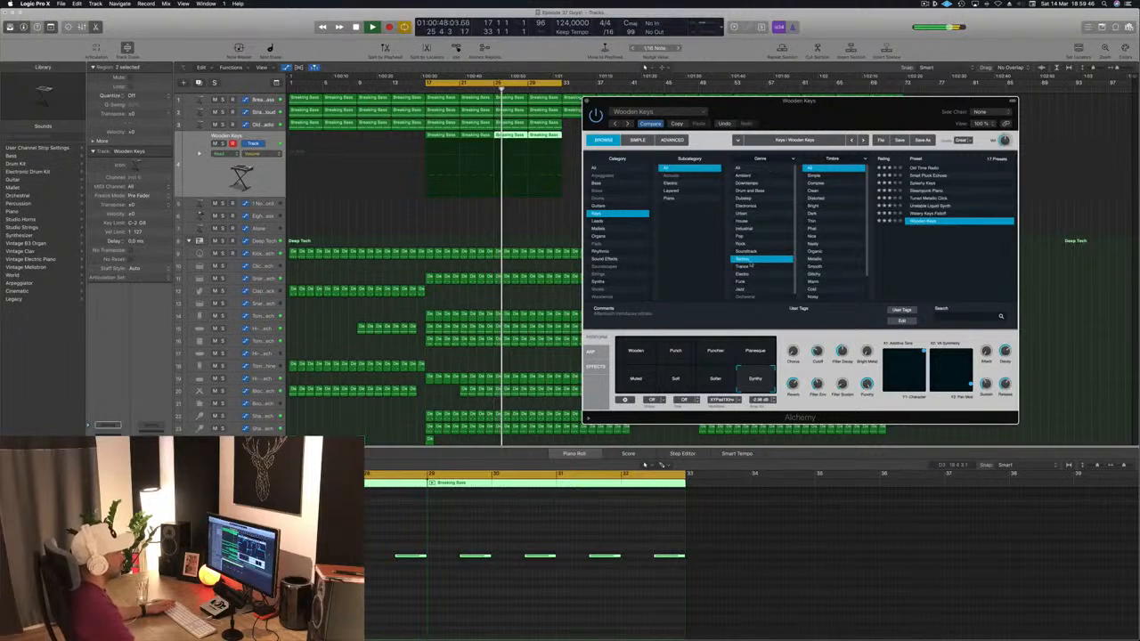
# Widen the preset genre filter to All, audition VA Chime Piano and Watery Electric Piano, and load Wooden Bells.
pyautogui.click(744, 168)
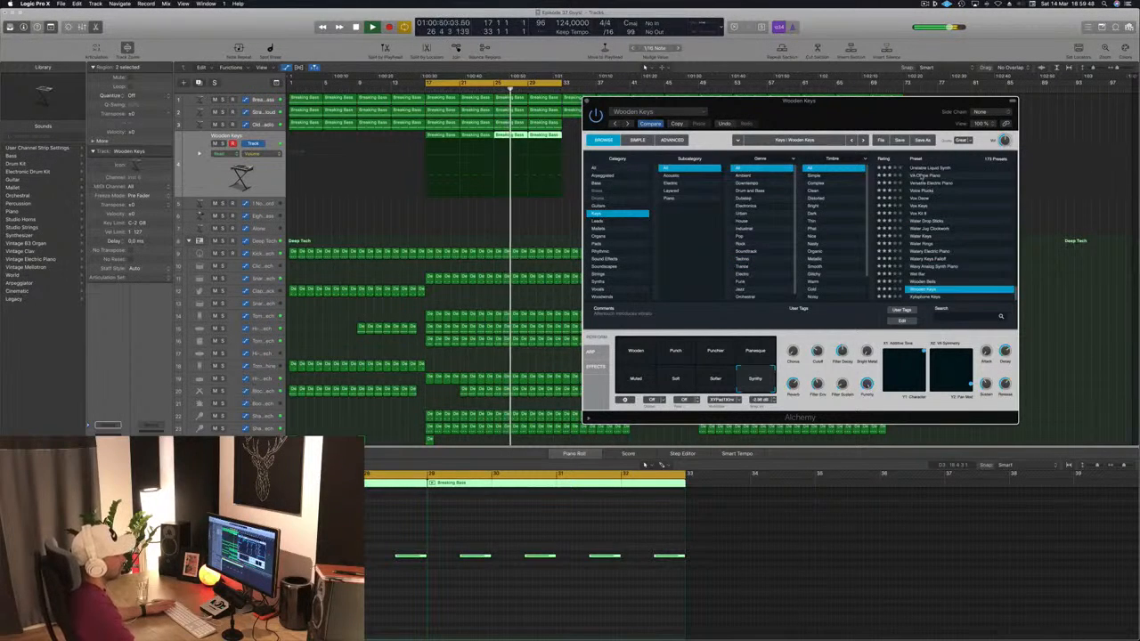
pyautogui.click(922, 175)
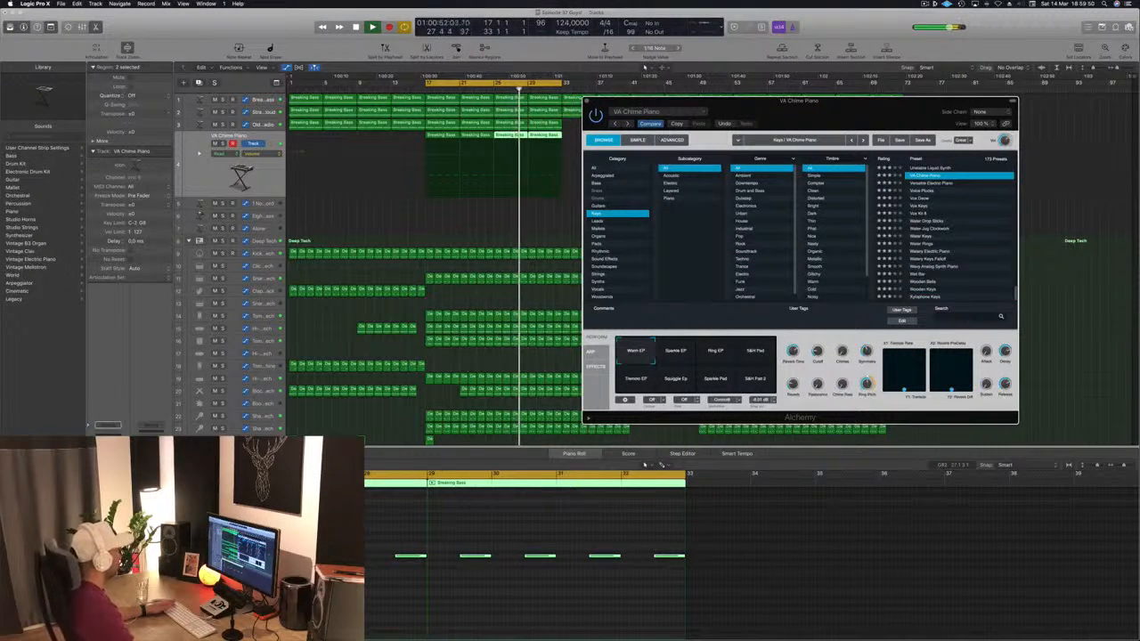
pyautogui.click(920, 255)
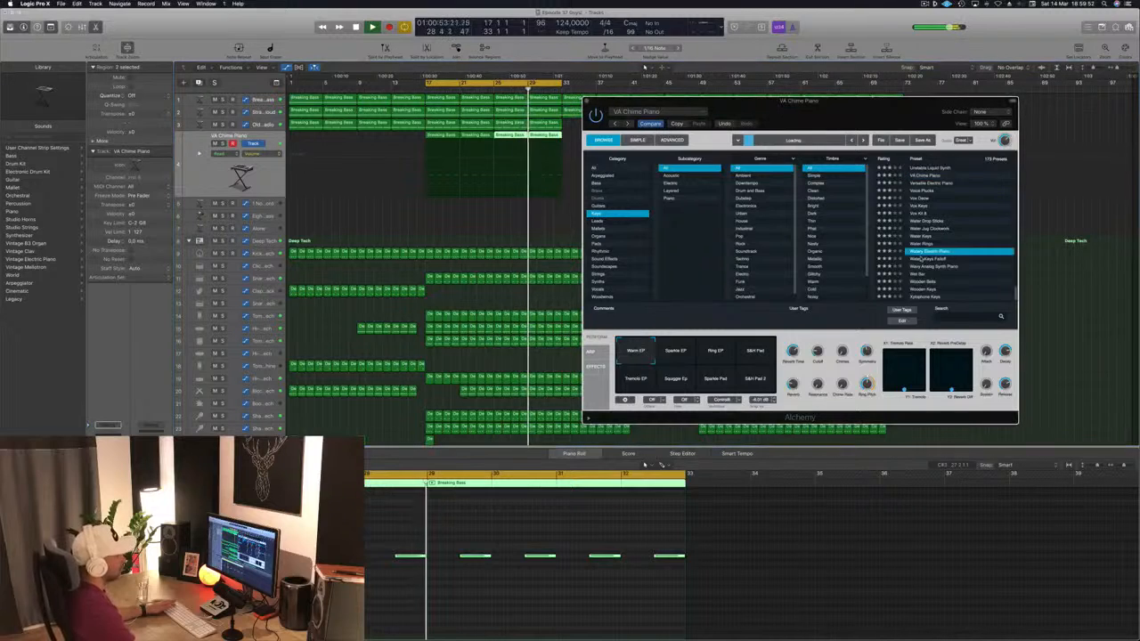
pyautogui.click(917, 274)
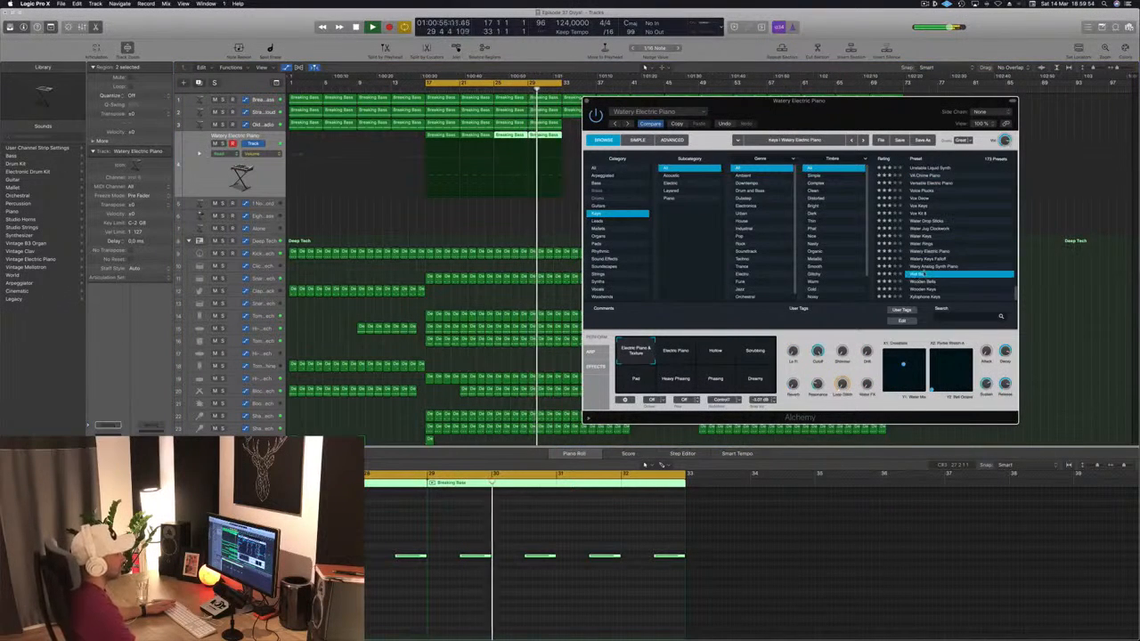
pyautogui.click(925, 282)
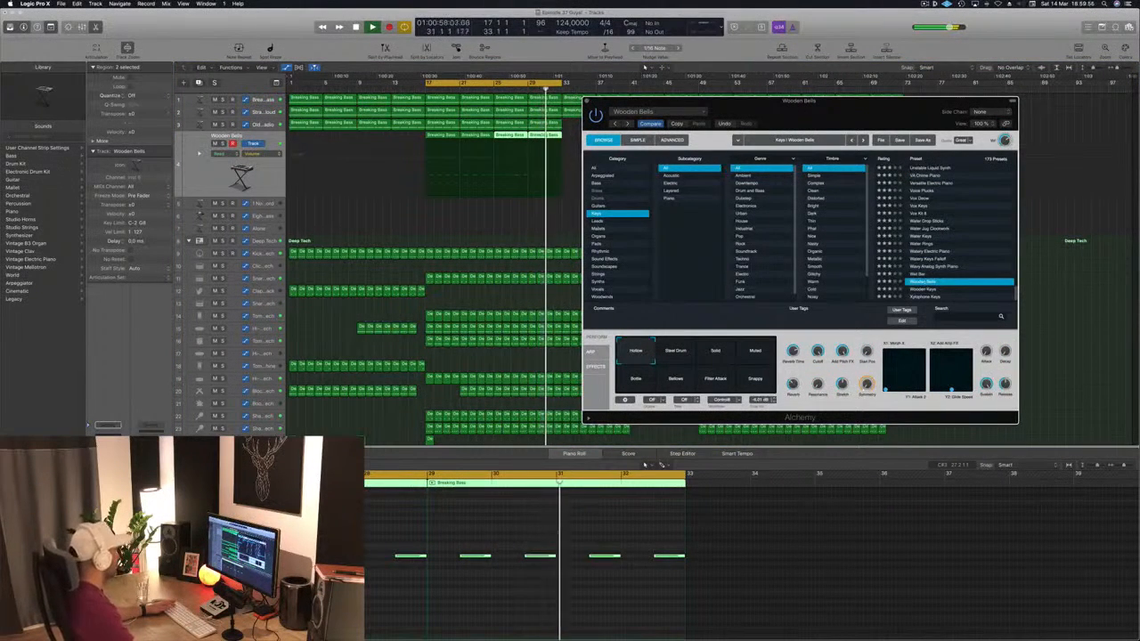
pyautogui.click(499, 68)
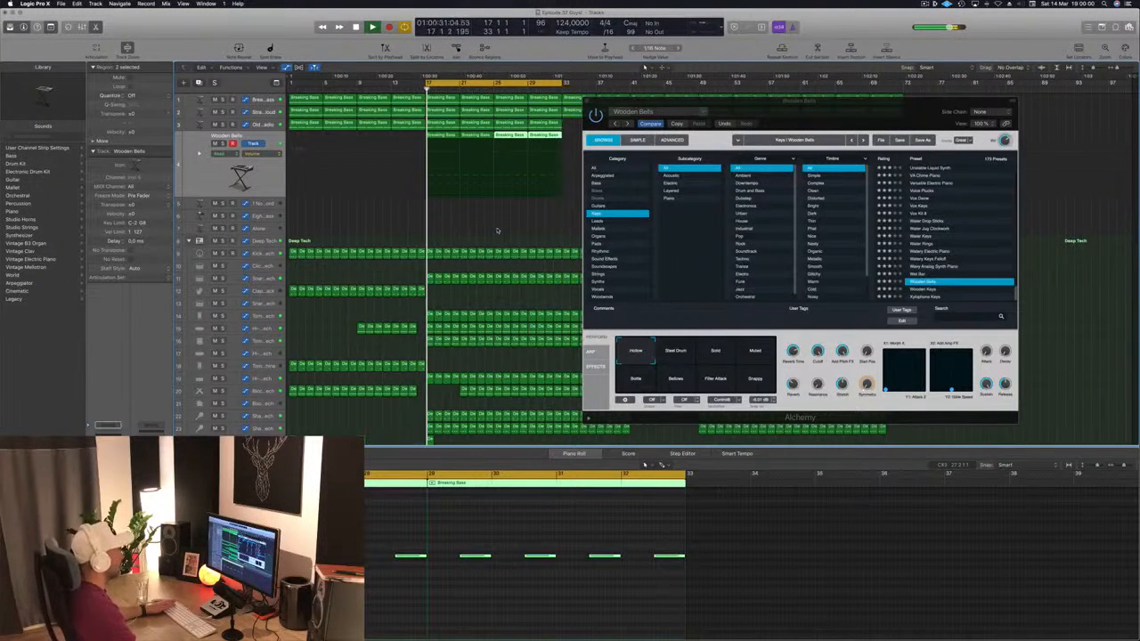
pyautogui.moveTo(882, 127); pyautogui.dragTo(620, 136)
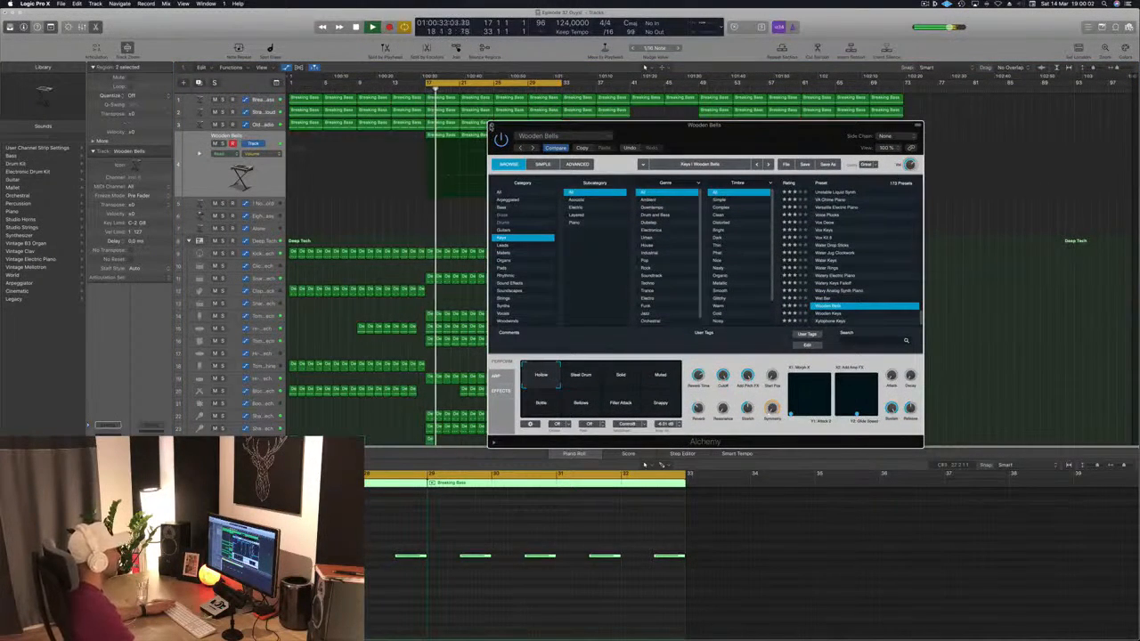
# Close the Alchemy window and play the Wooden Bells part back with the rest of the arrangement.
pyautogui.click(492, 125)
pyautogui.click(243, 166)
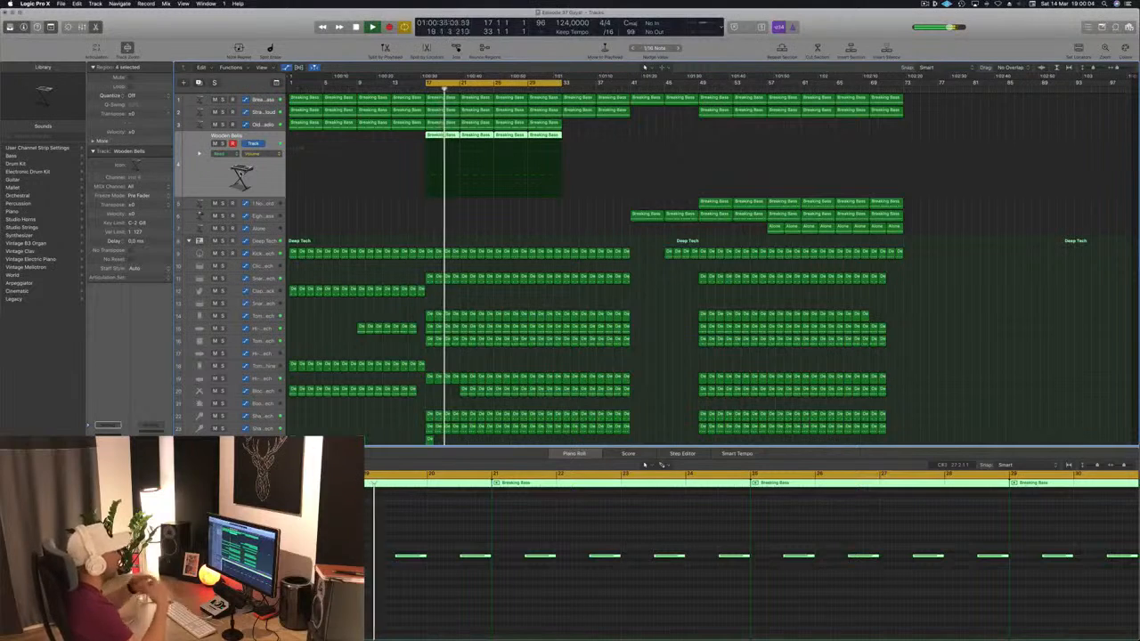
pyautogui.click(546, 219)
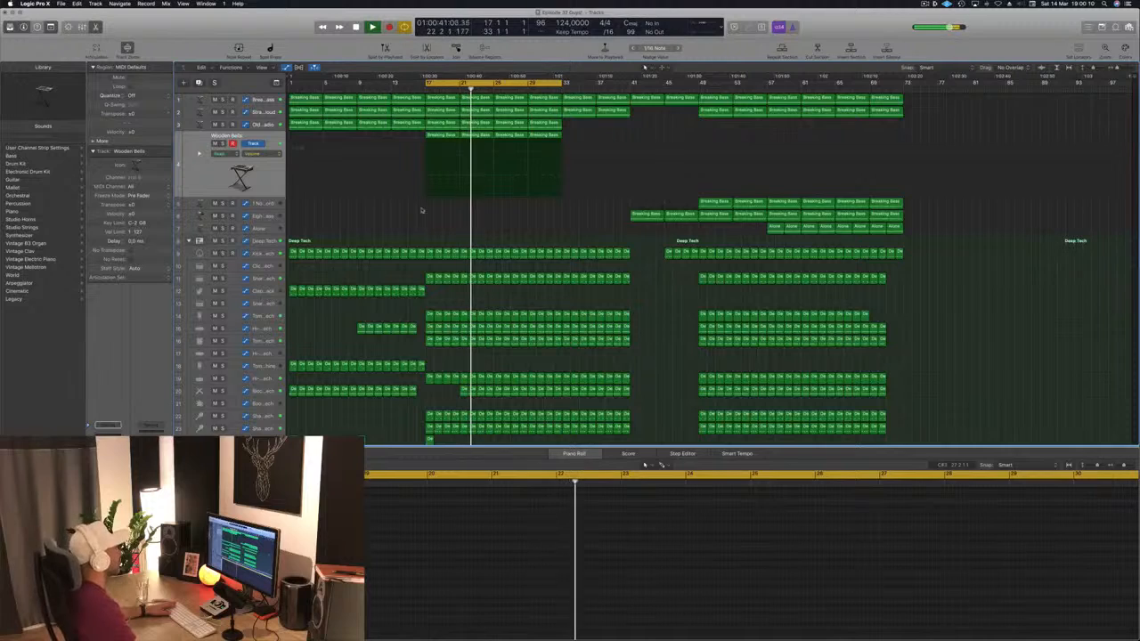
# On the Kick 1 track, lower the low-cut automation around bar 25 and at bar 41 to the level reached at bar 17.
pyautogui.scroll(-5, 390, 282)
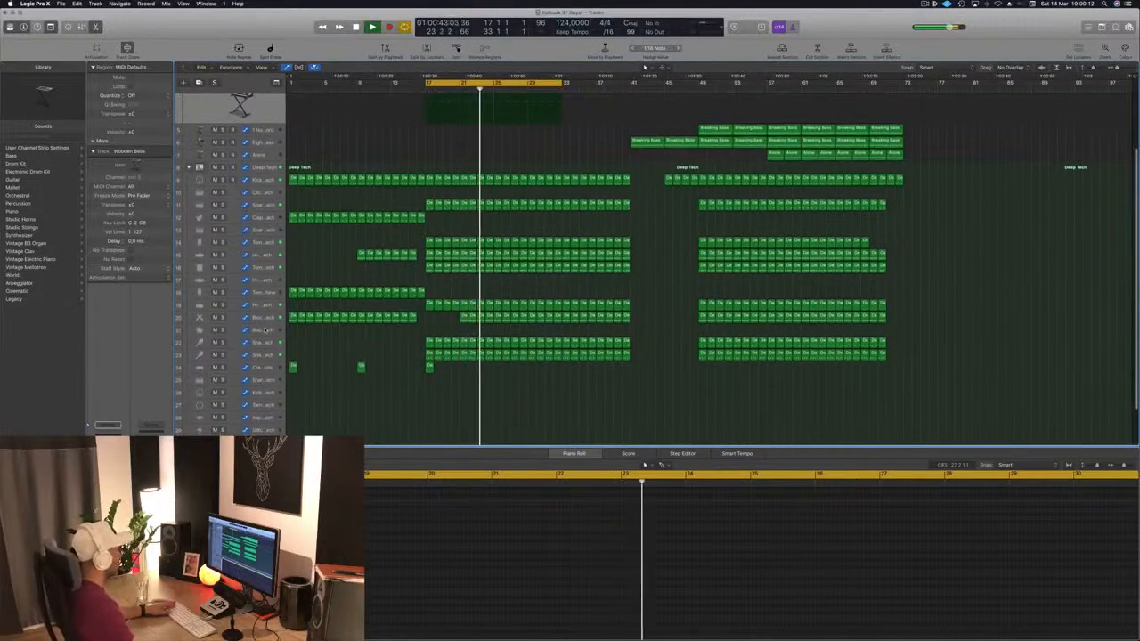
pyautogui.click(266, 330)
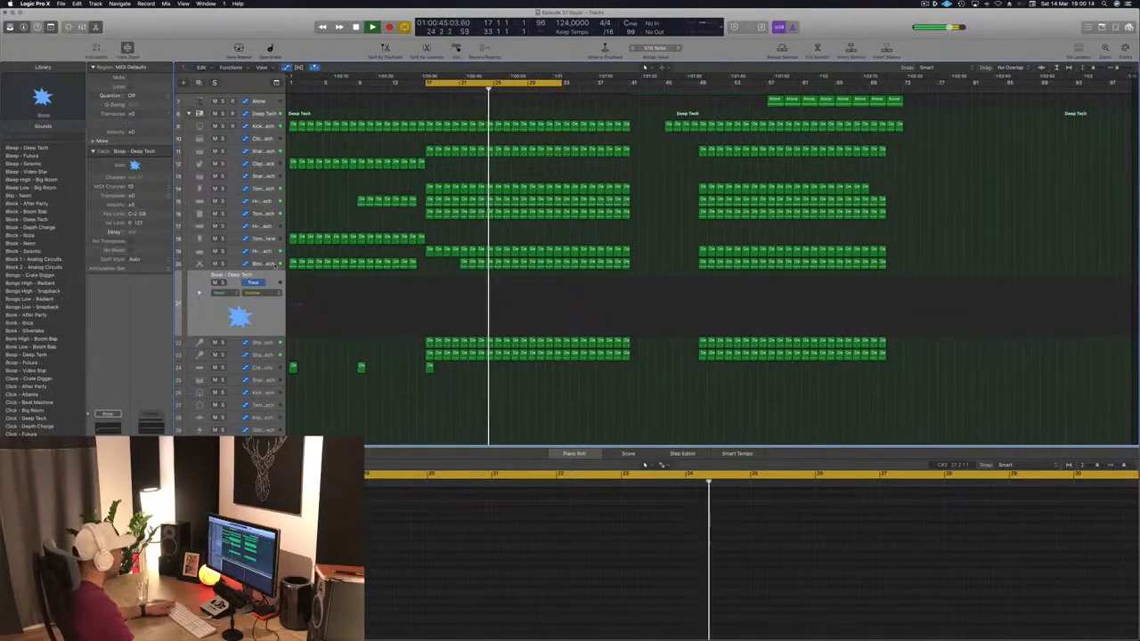
pyautogui.scroll(5, 355, 284)
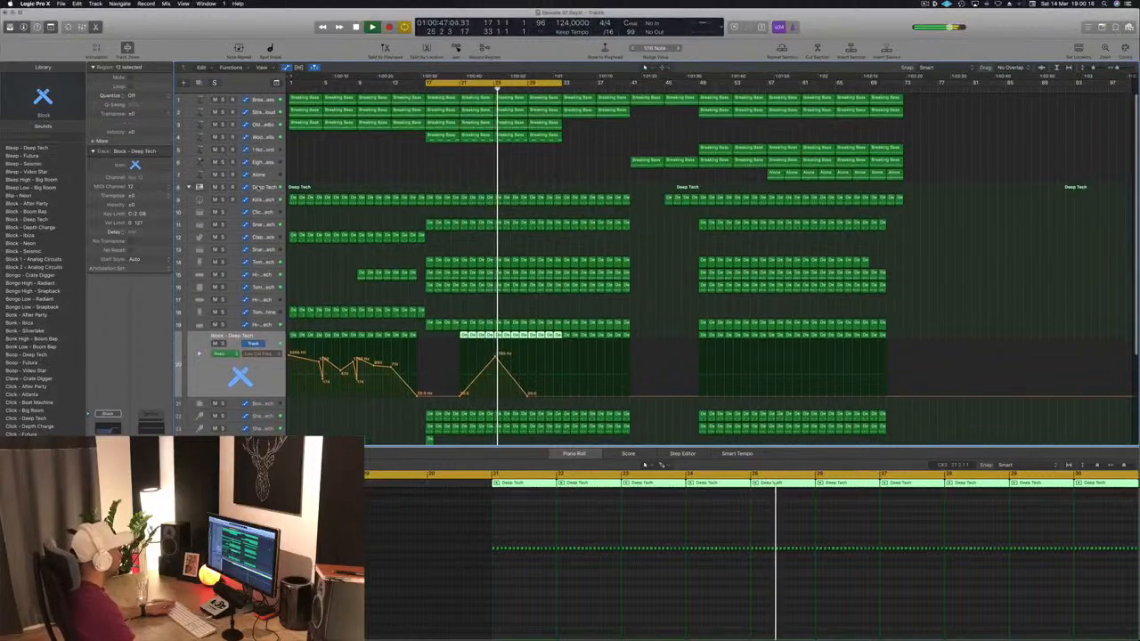
pyautogui.click(258, 187)
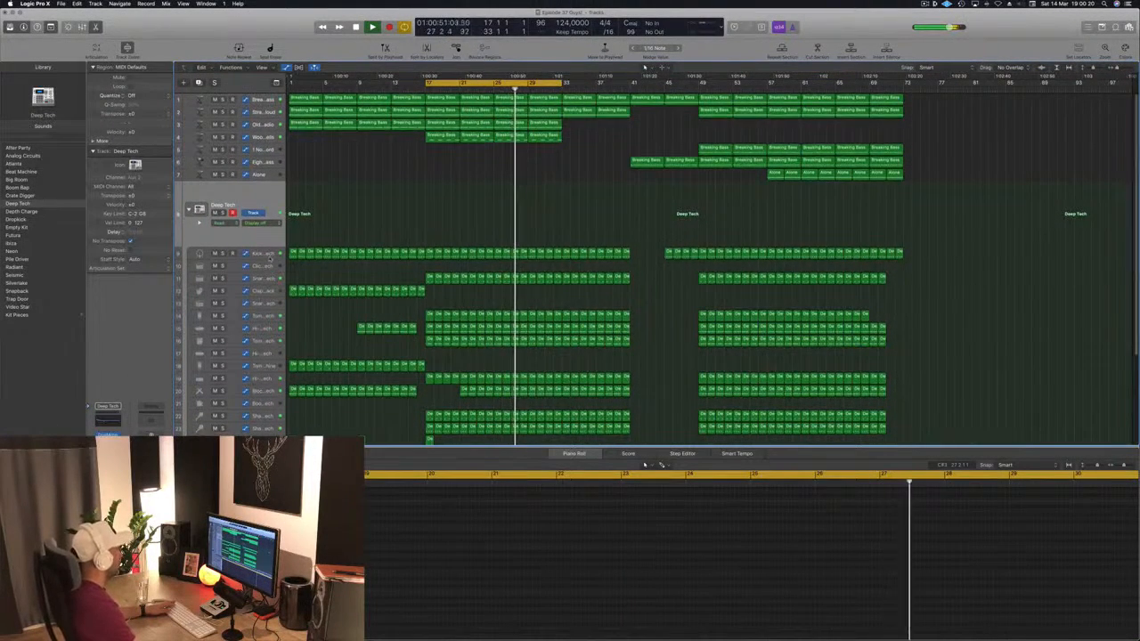
pyautogui.click(264, 254)
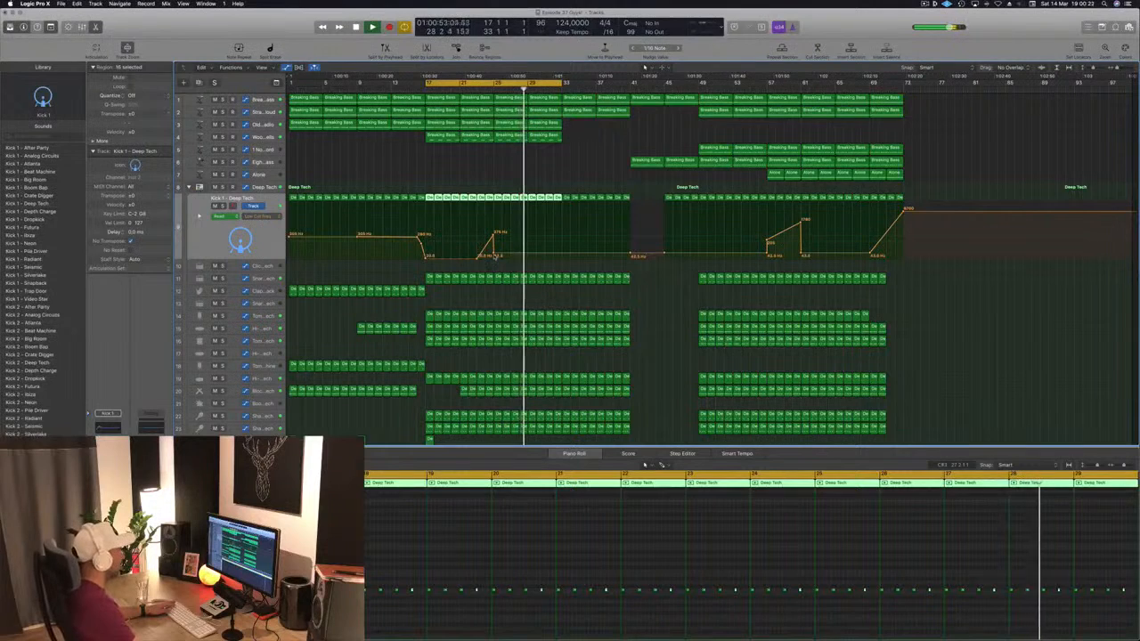
pyautogui.moveTo(494, 253); pyautogui.dragTo(493, 259)
pyautogui.moveTo(630, 253); pyautogui.dragTo(630, 259)
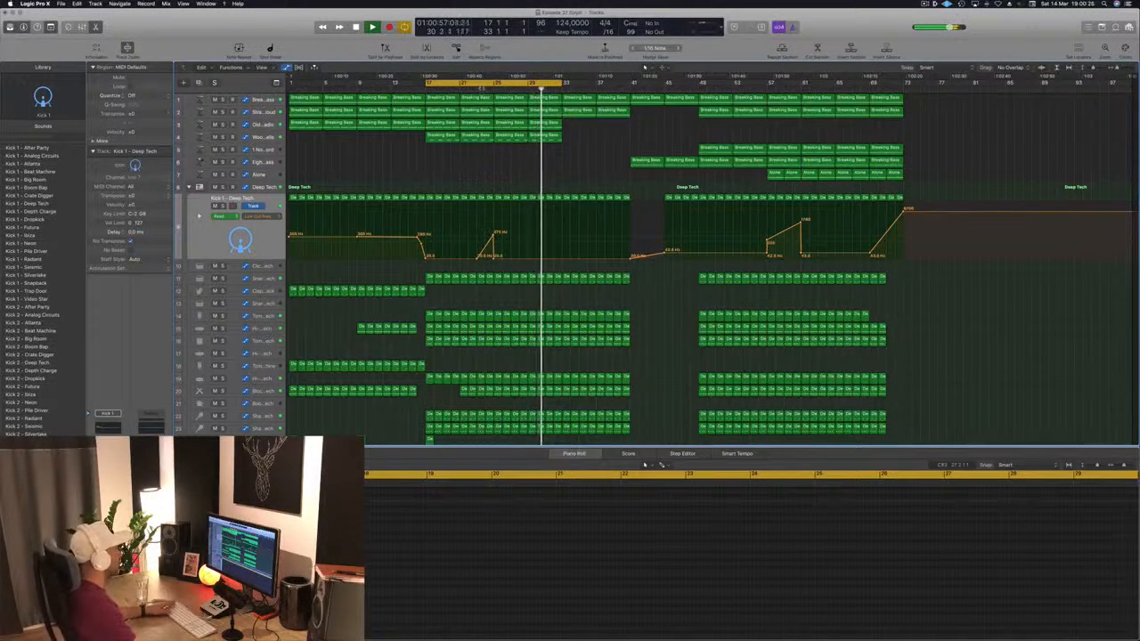
# Remove the low-cut automation peak before bar 25 on the Kick 1 track and replay the section from bar 17.
pyautogui.click(494, 237)
pyautogui.click(470, 90)
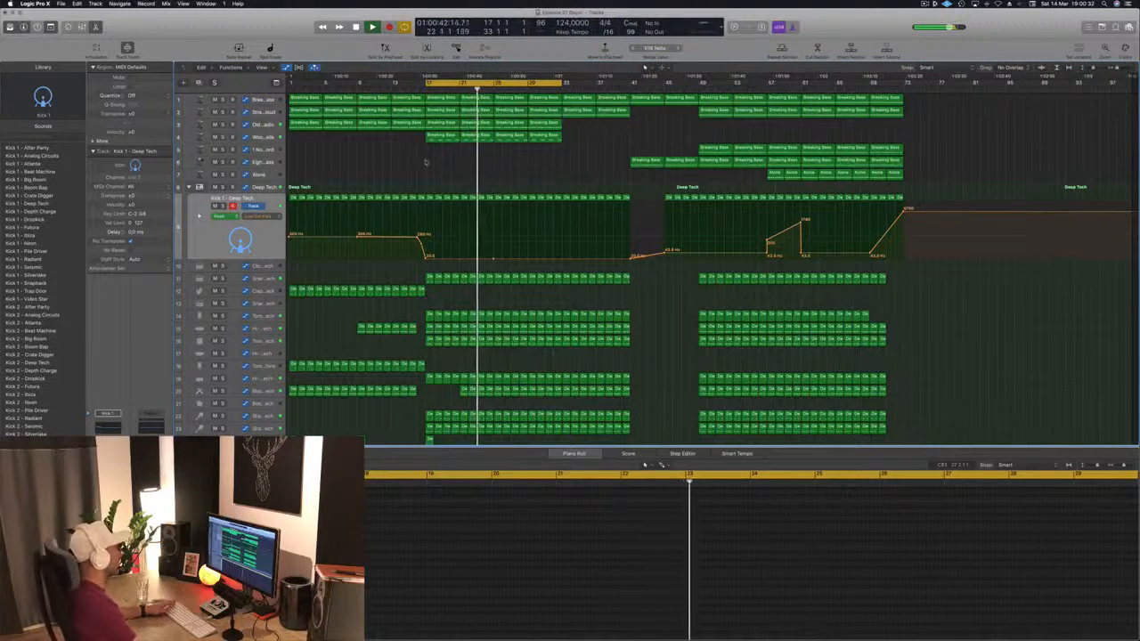
pyautogui.press('Return')
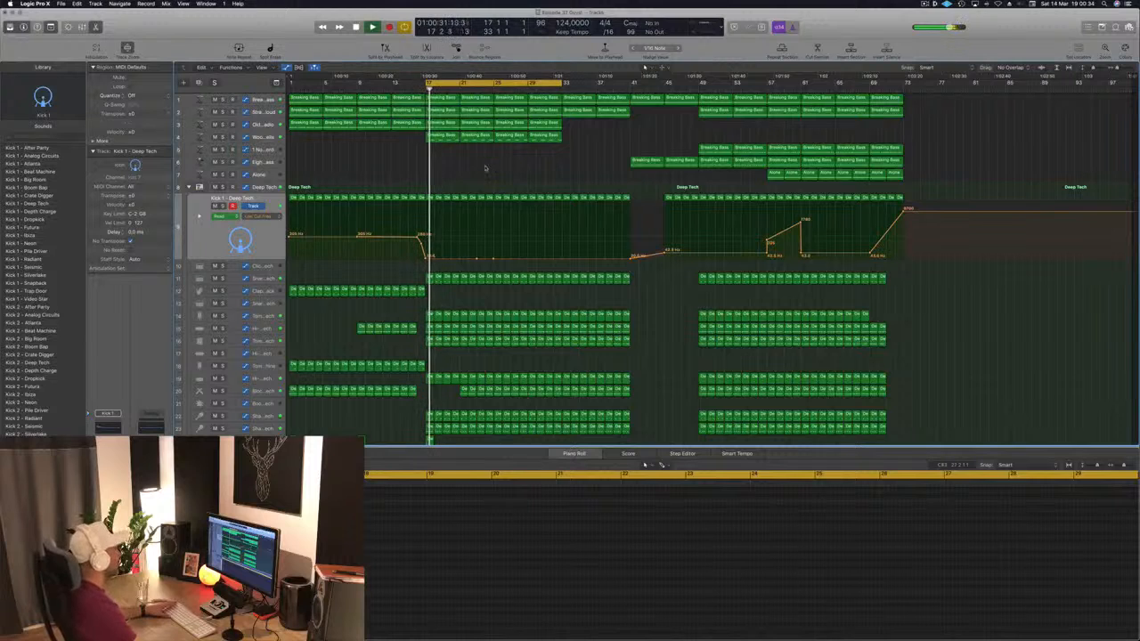
# Check the Breaking Bass track's automation and copy the Clap track's intro regions across bars 17 to 33.
pyautogui.click(257, 101)
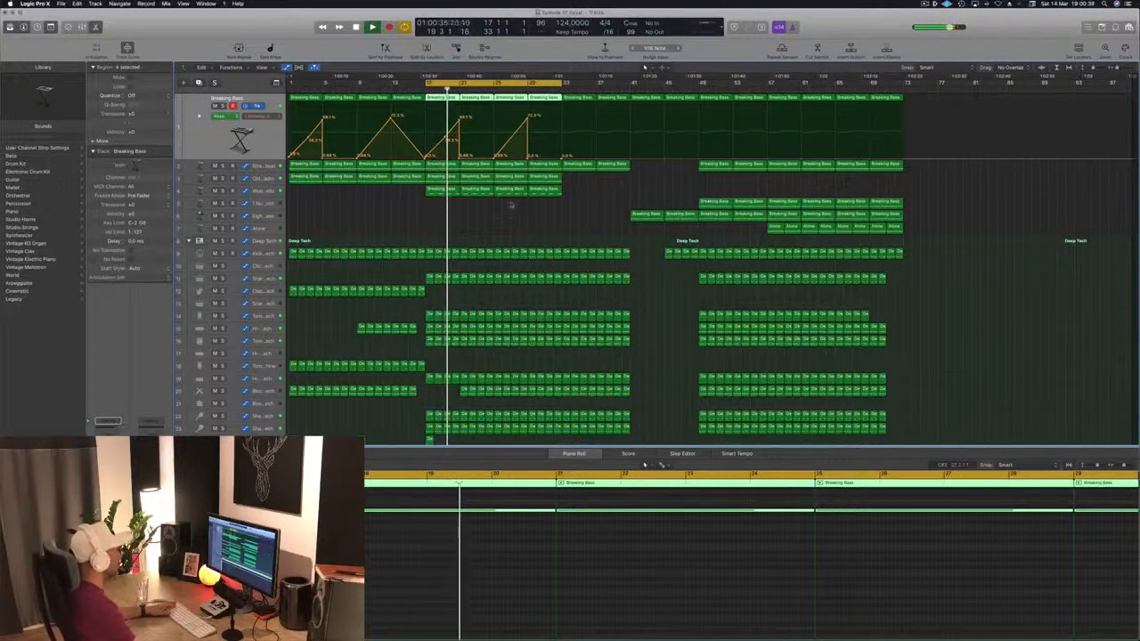
pyautogui.click(482, 219)
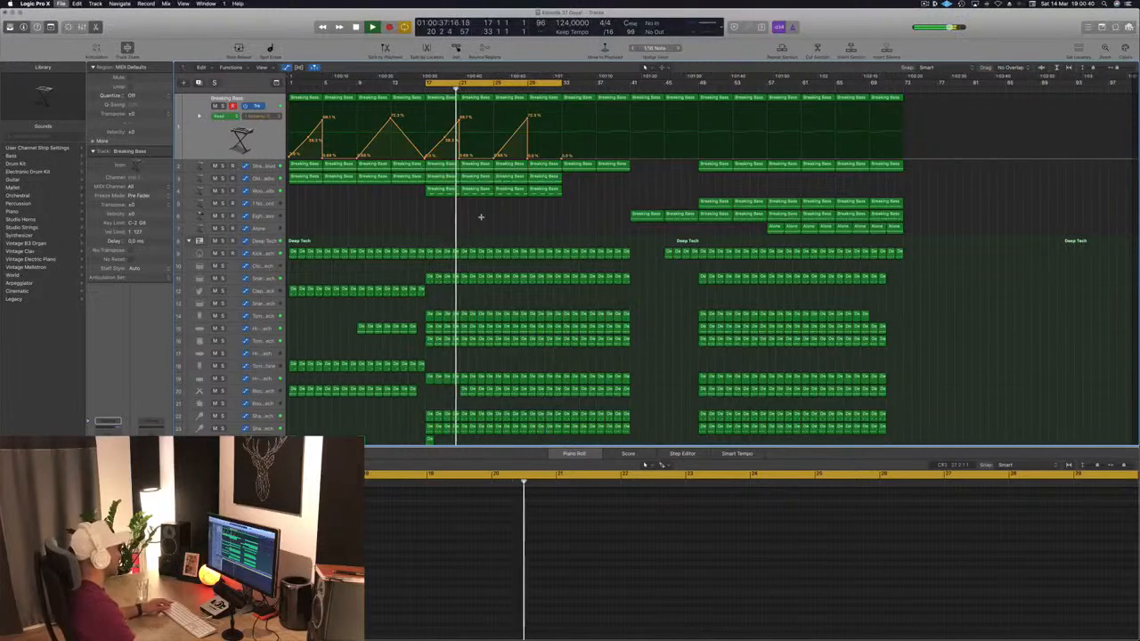
pyautogui.scroll(-5, 481, 217)
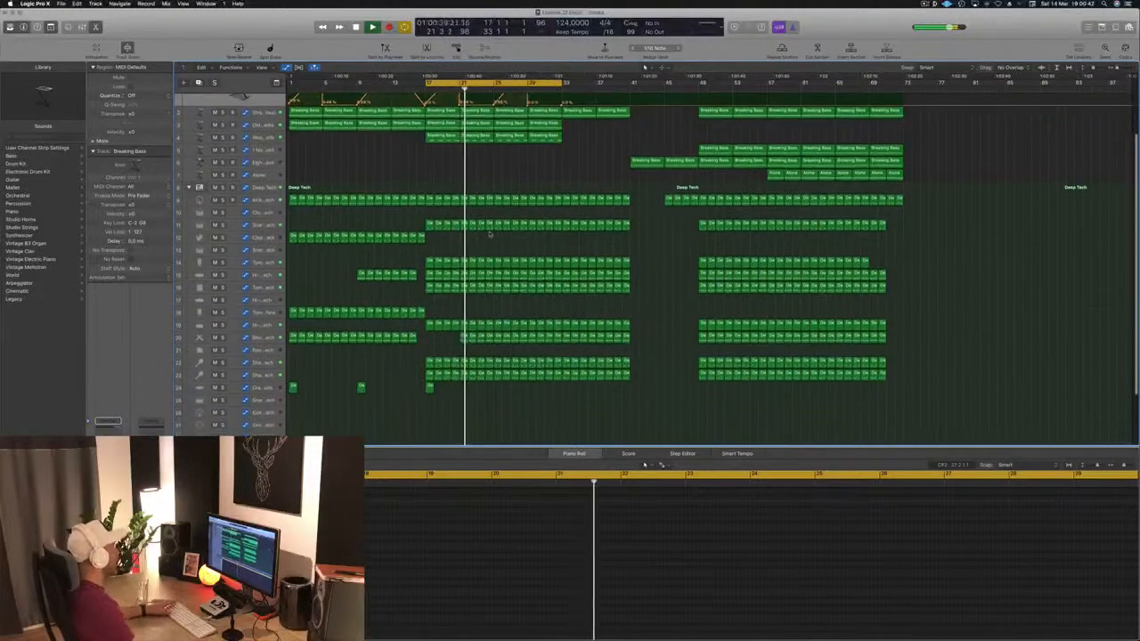
pyautogui.scroll(-1, 490, 234)
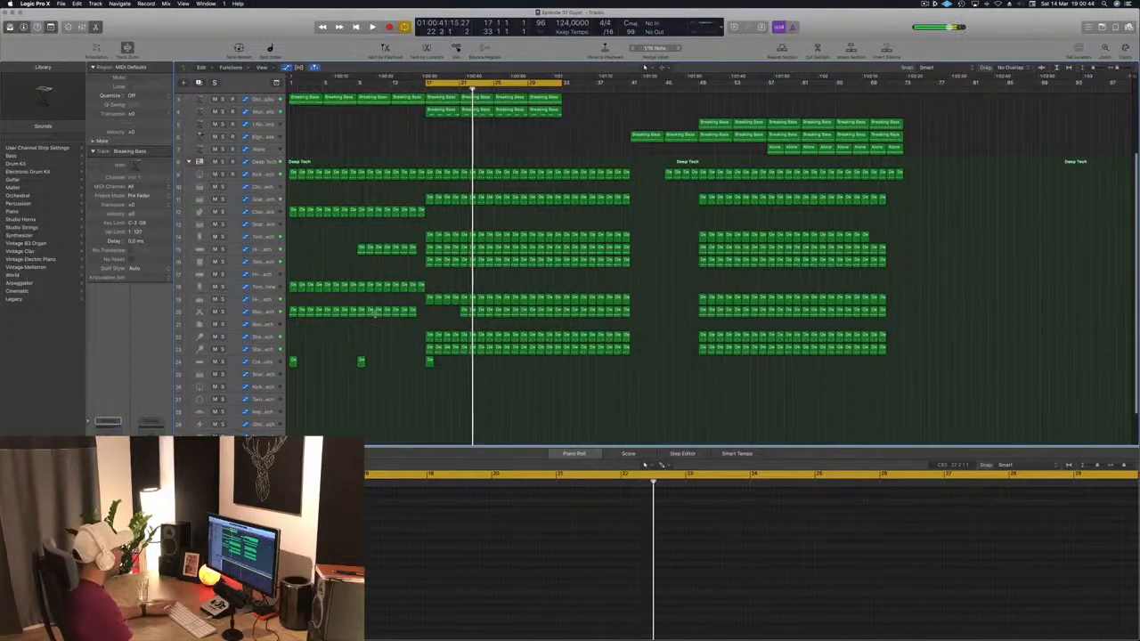
pyautogui.moveTo(398, 218); pyautogui.dragTo(434, 220)
pyautogui.click(358, 194)
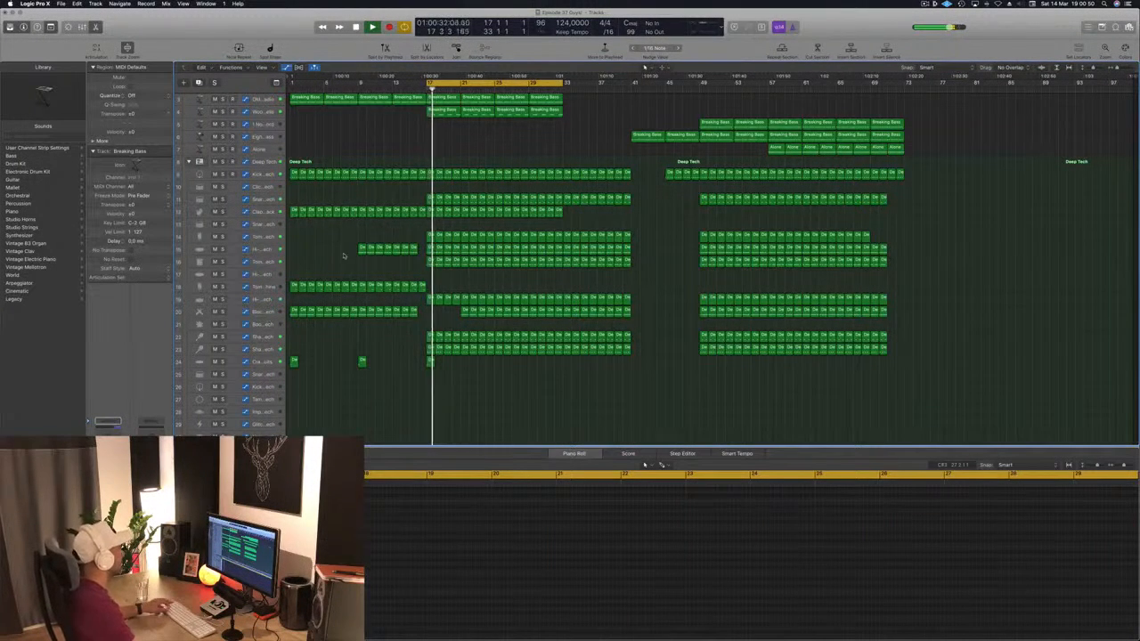
# Copy the Tom Low track's intro regions across bars 17 to 33 and select that track to check it.
pyautogui.scroll(-1, 338, 245)
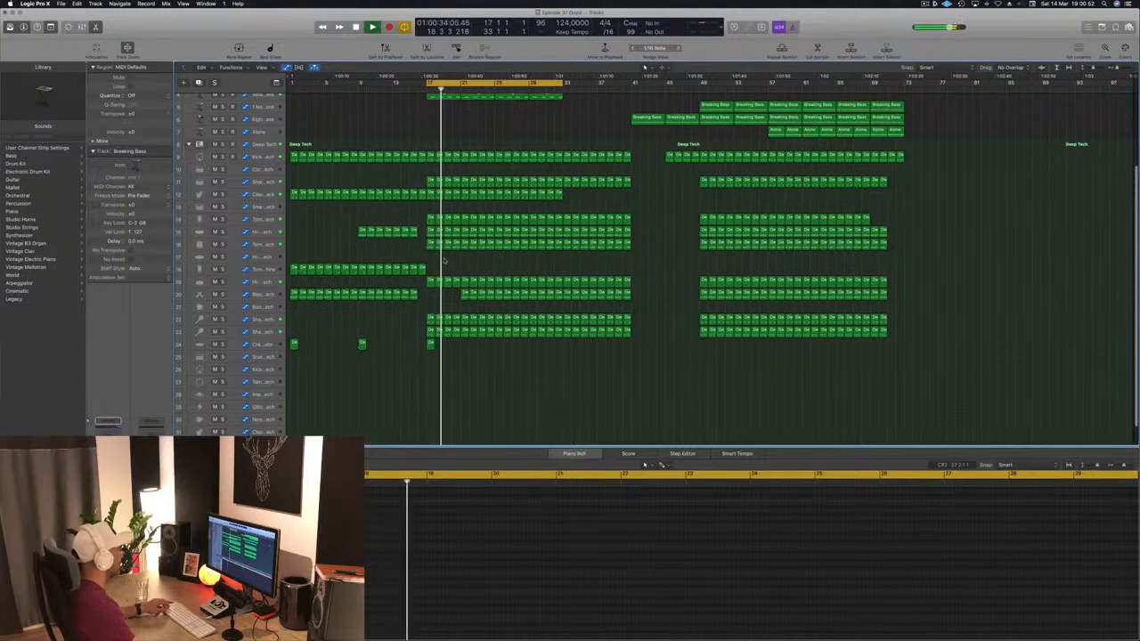
pyautogui.moveTo(434, 270)
pyautogui.mouseDown()
pyautogui.moveTo(296, 271)
pyautogui.moveTo(434, 278)
pyautogui.mouseUp()
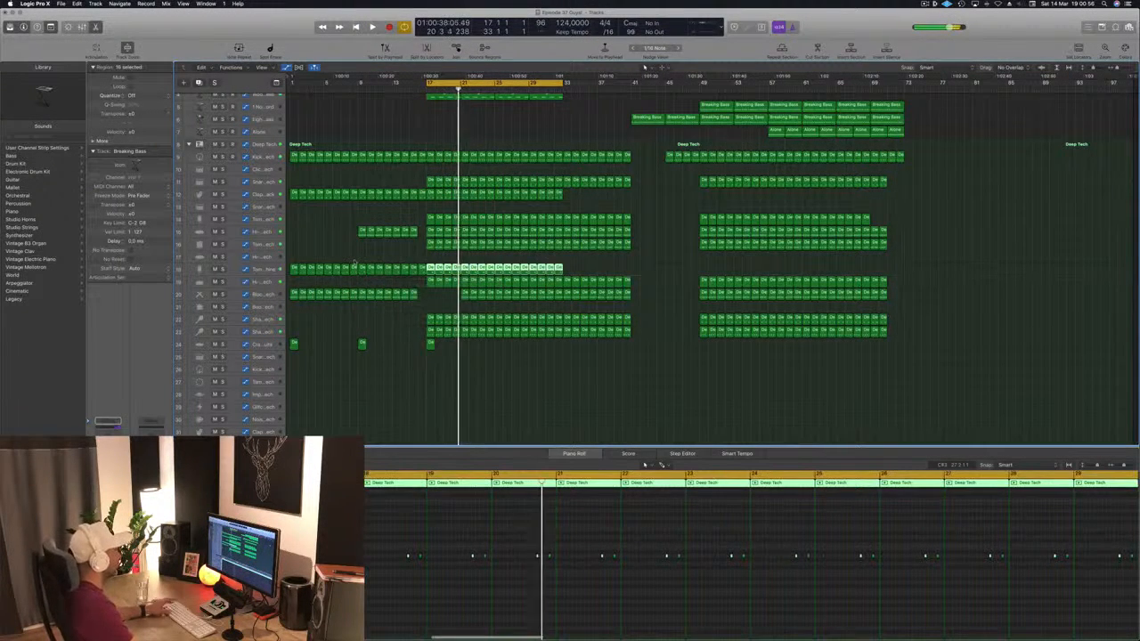
pyautogui.click(353, 260)
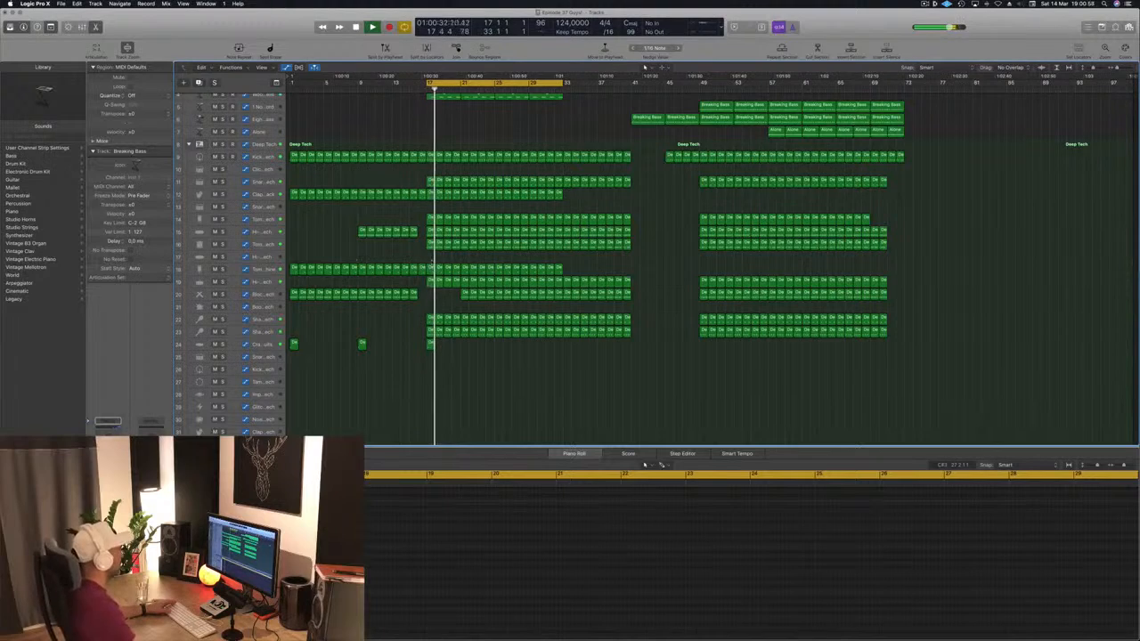
pyautogui.click(252, 266)
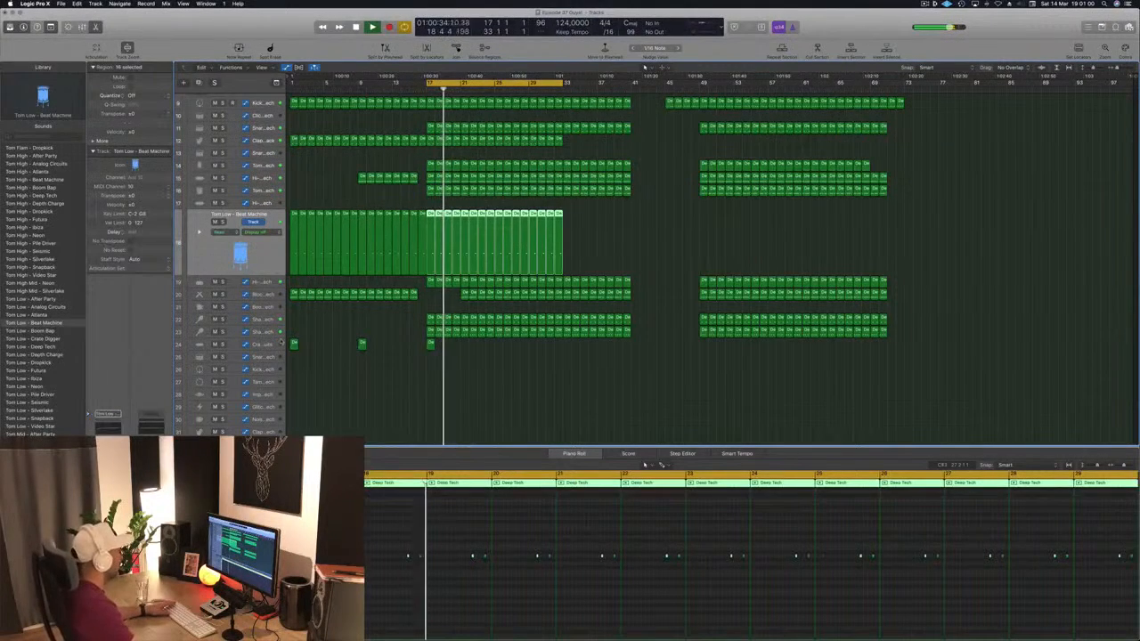
pyautogui.click(588, 223)
pyautogui.scroll(3, 611, 245)
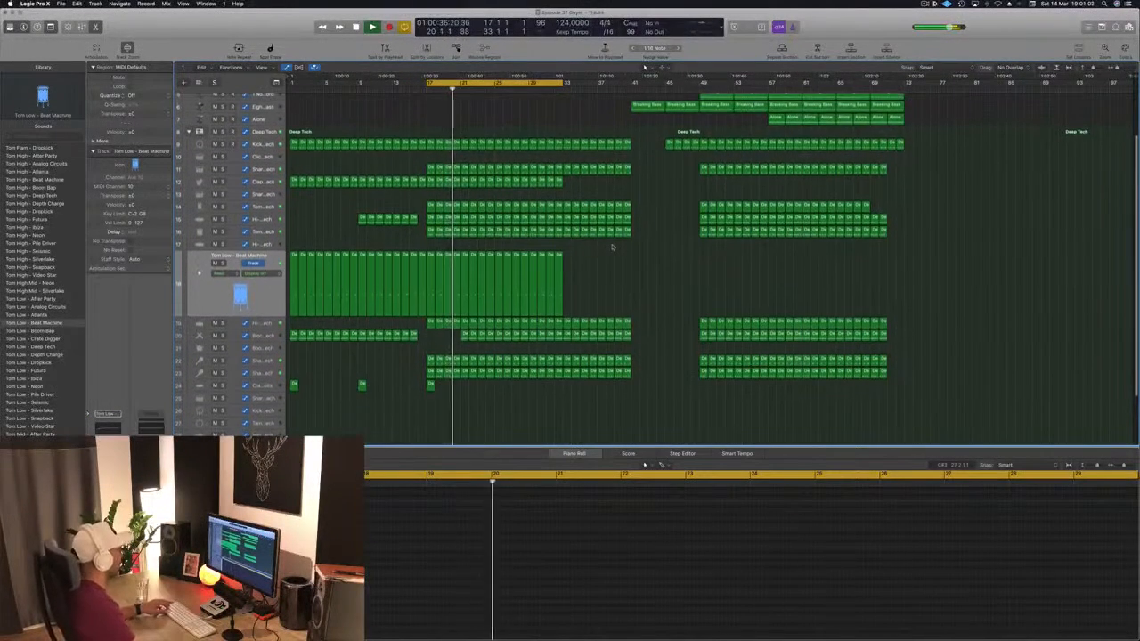
# Copy the crash region from bar 17 to bar 21.
pyautogui.scroll(-3, 613, 247)
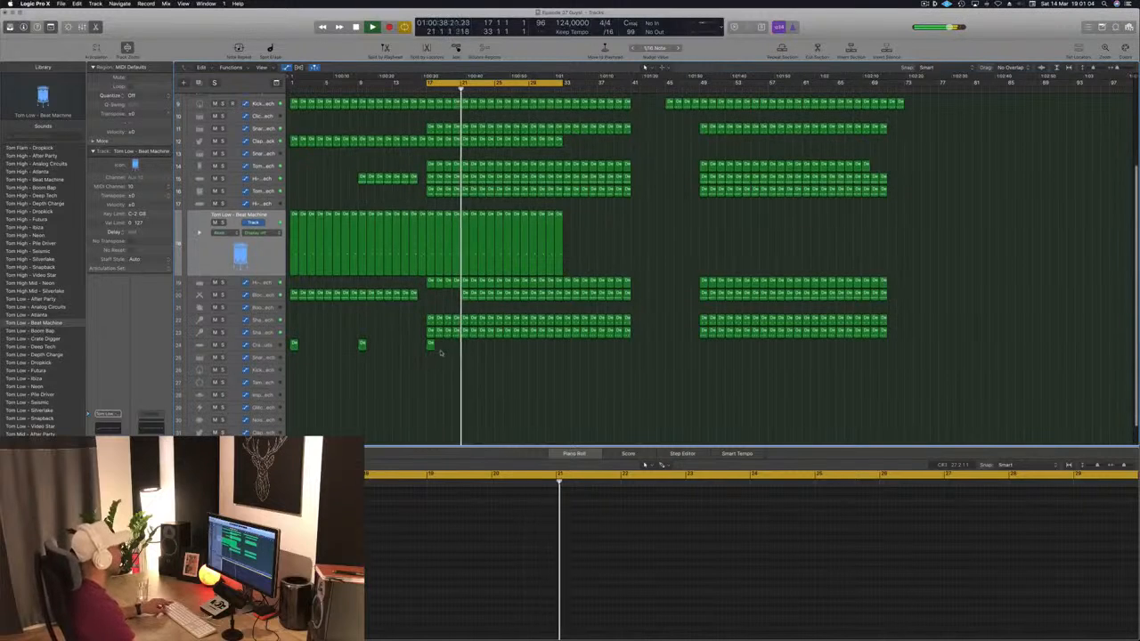
pyautogui.moveTo(458, 353); pyautogui.dragTo(463, 347)
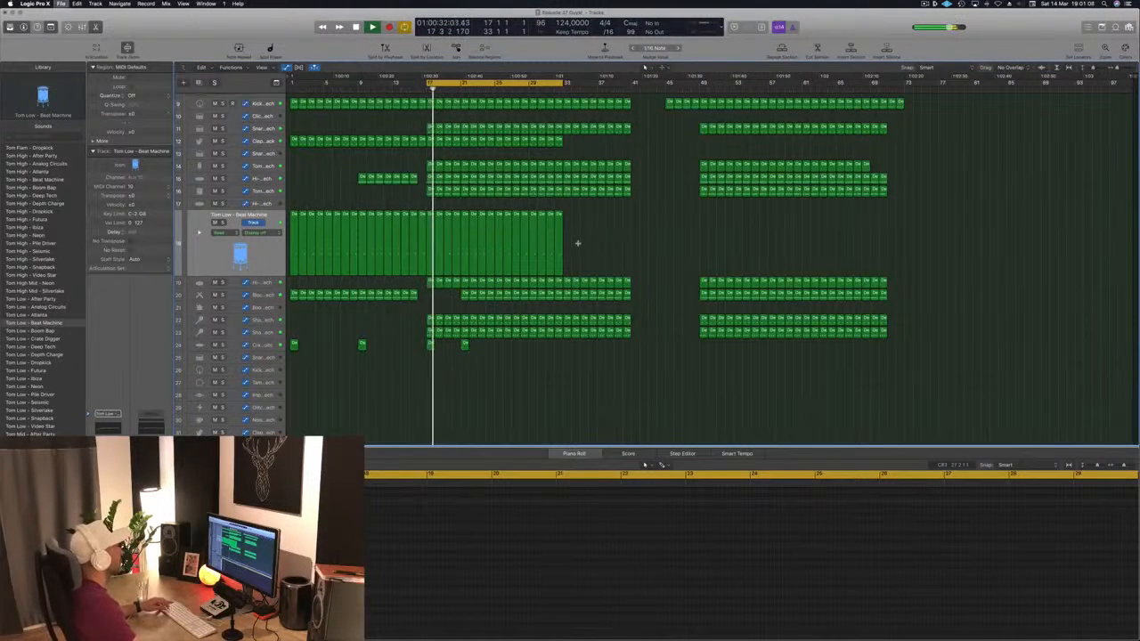
pyautogui.scroll(5, 593, 254)
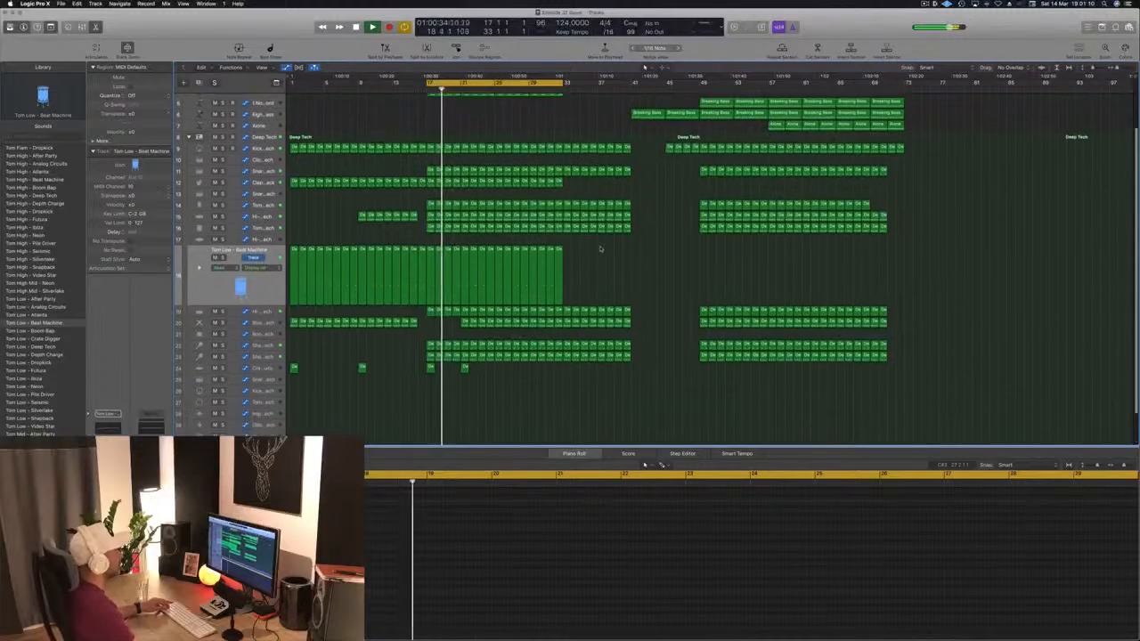
pyautogui.scroll(3, 622, 157)
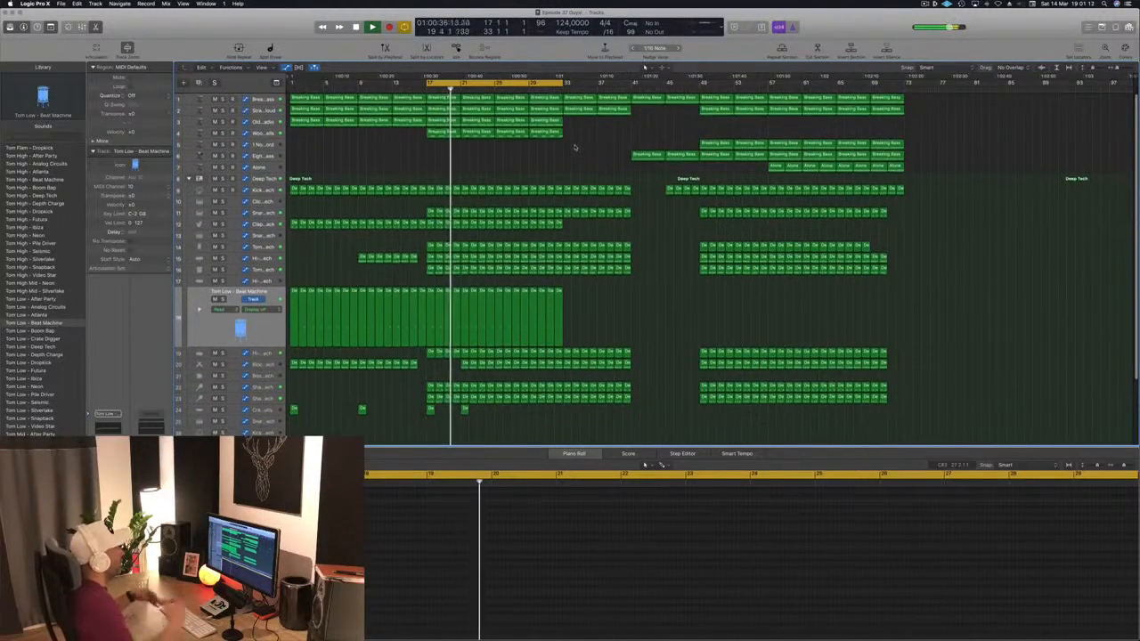
# Select all regions in the arrangement and rename them after their tracks.
pyautogui.press('super+a')
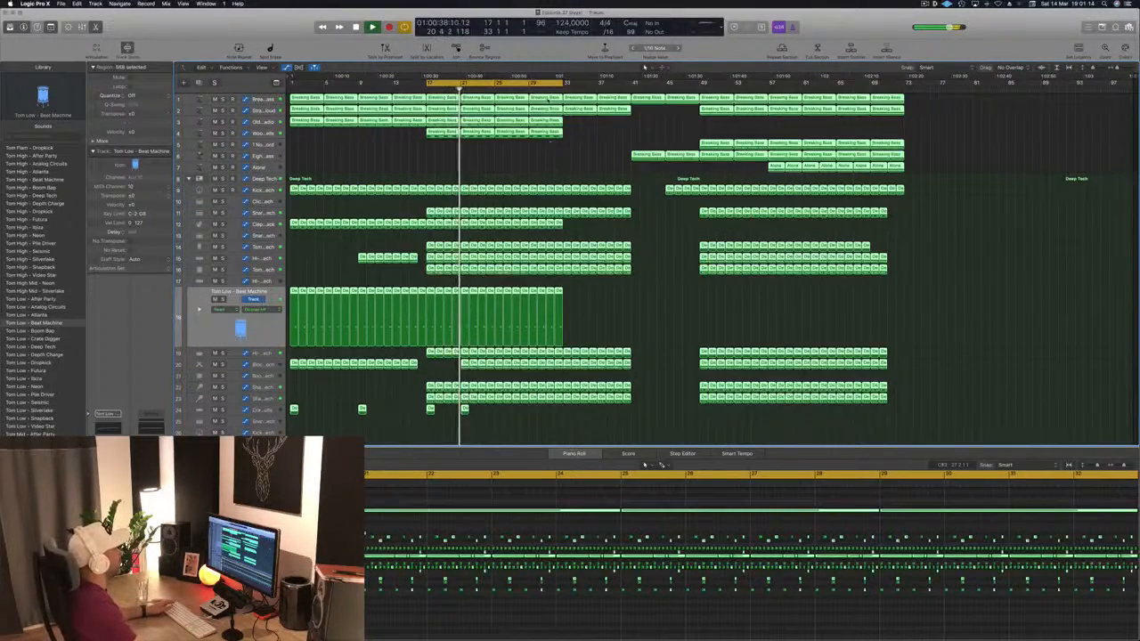
pyautogui.rightClick(548, 98)
pyautogui.click(568, 103)
pyautogui.click(561, 161)
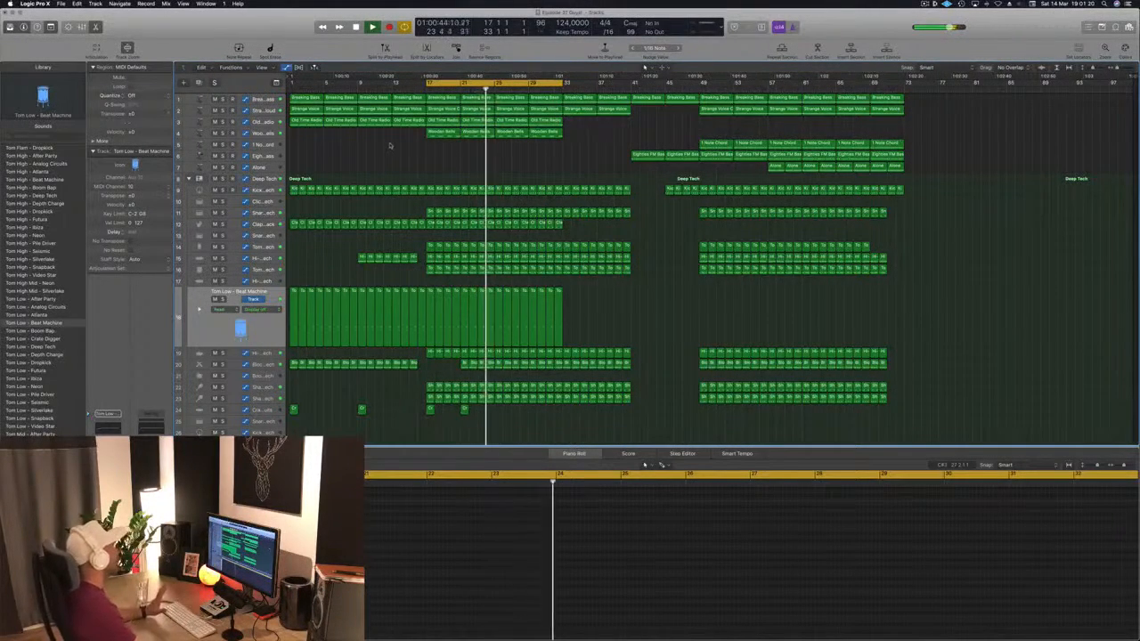
# Check the Old Time Radio and Block tracks while replaying the section from bar 17.
pyautogui.click(211, 124)
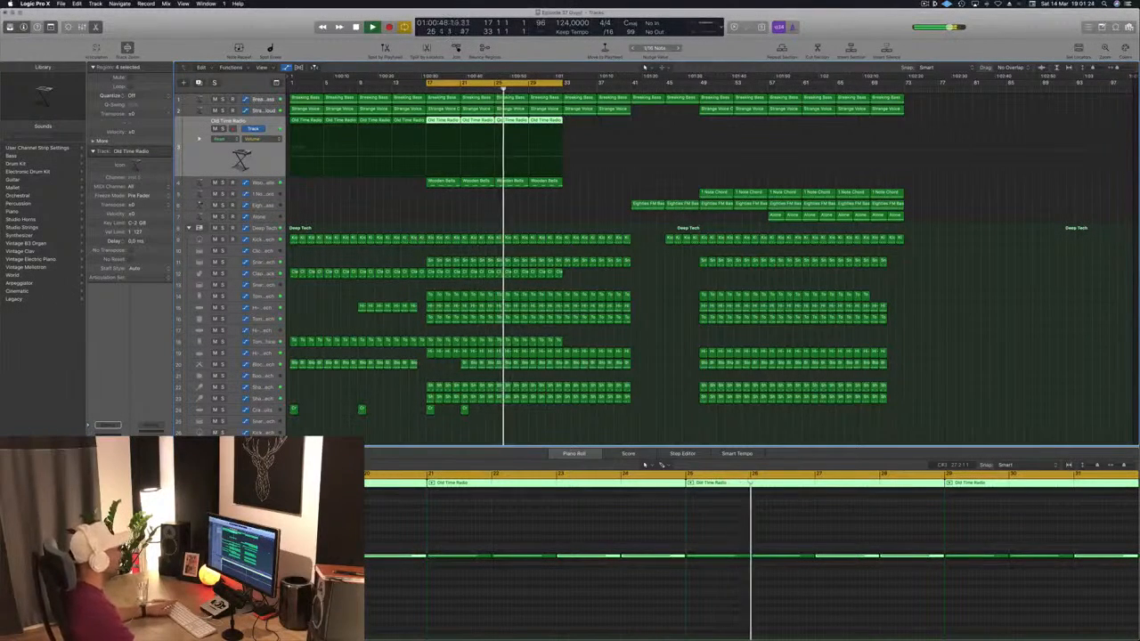
pyautogui.click(543, 198)
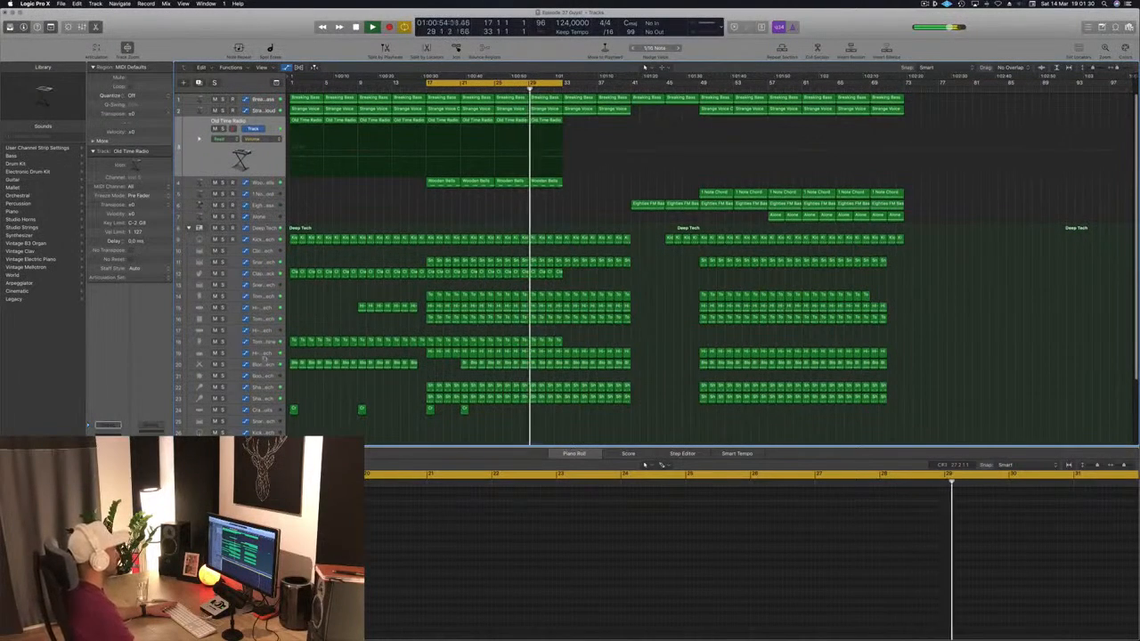
pyautogui.click(261, 365)
pyautogui.press('space')
pyautogui.press('space')
pyautogui.press('space')
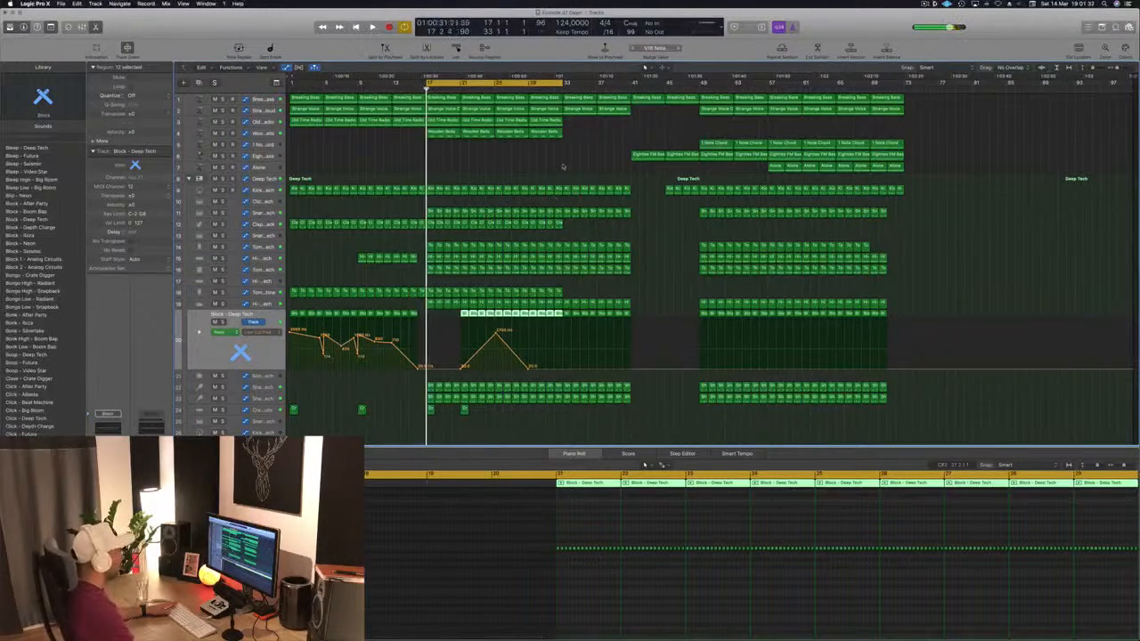
# Move the cycle range to bars 33 to 41 and play that section.
pyautogui.click(521, 98)
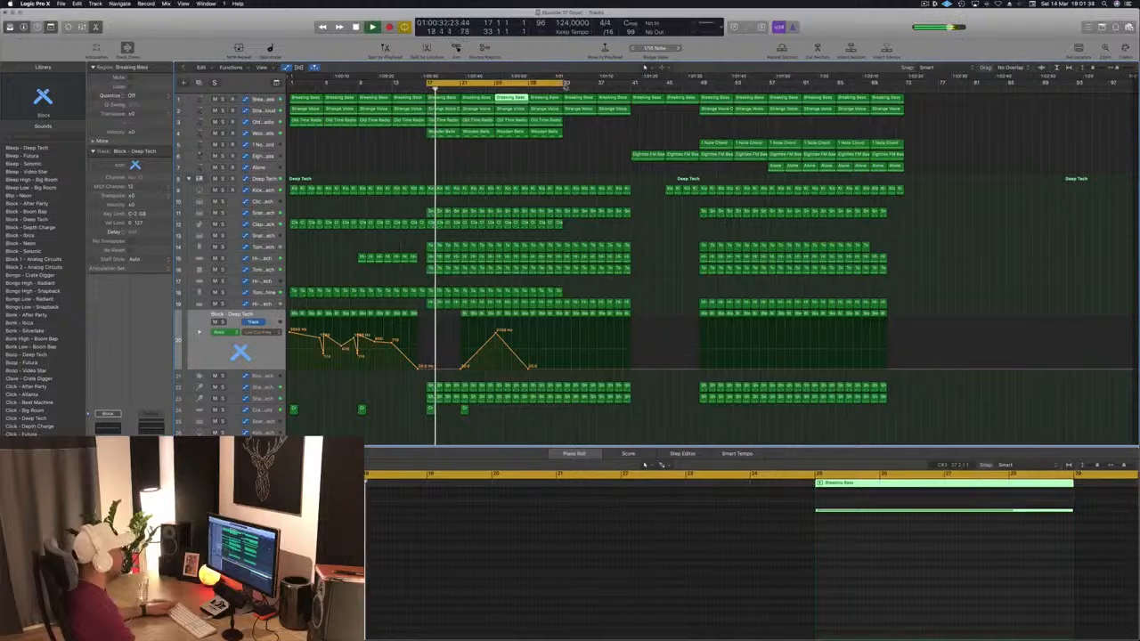
pyautogui.click(567, 167)
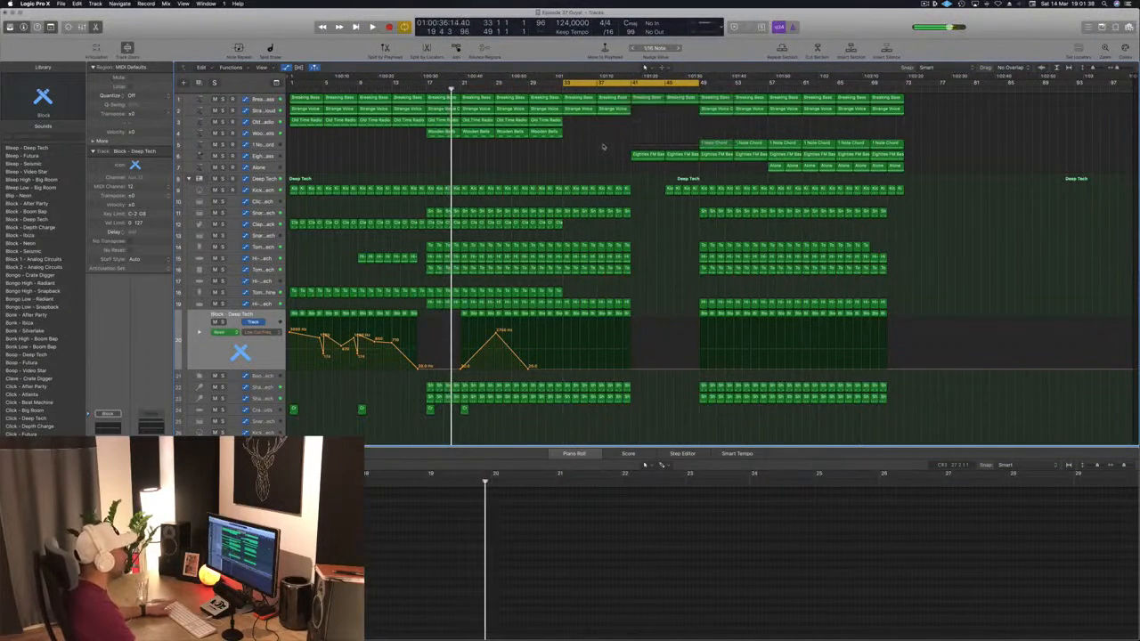
pyautogui.press('space')
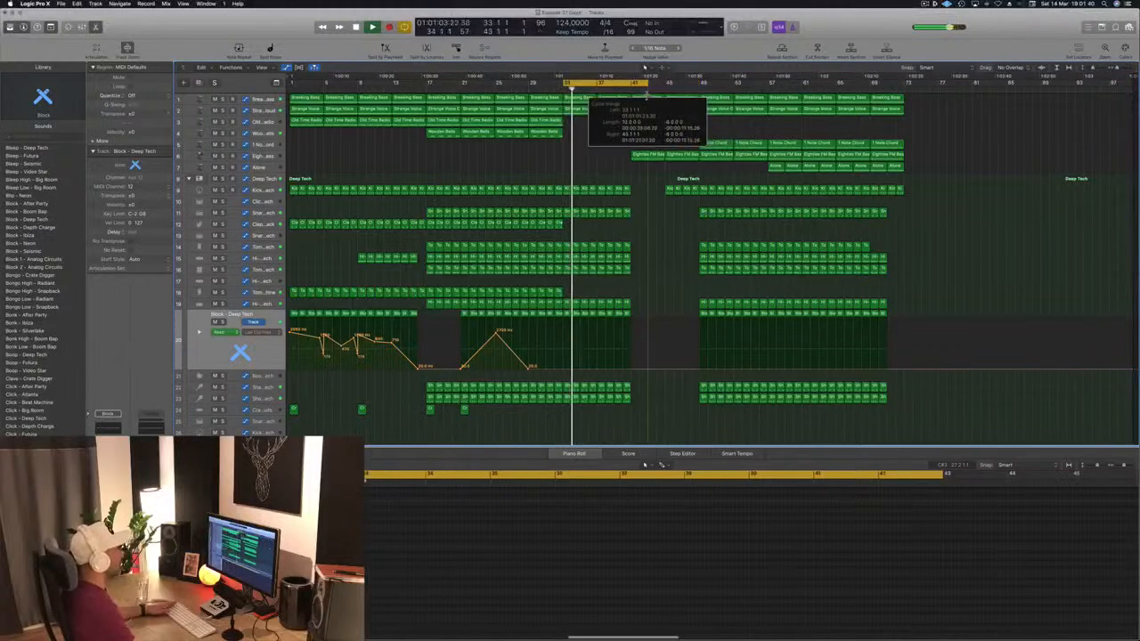
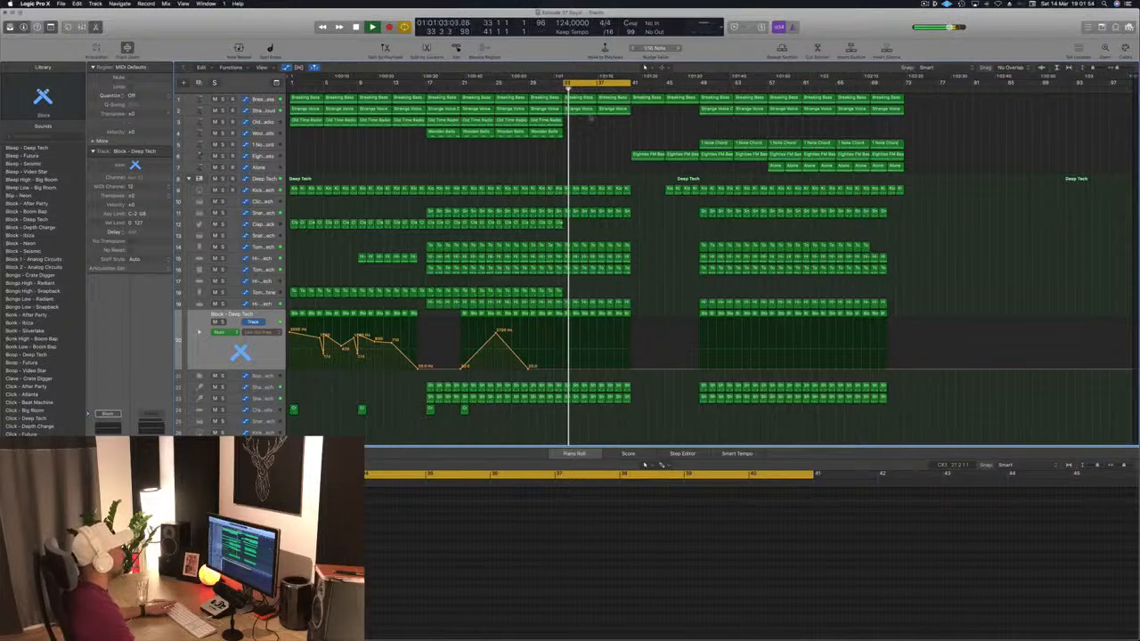
# Delete the two Strange Voice regions at bars 33 and 37.
pyautogui.click(584, 109)
pyautogui.press('Delete')
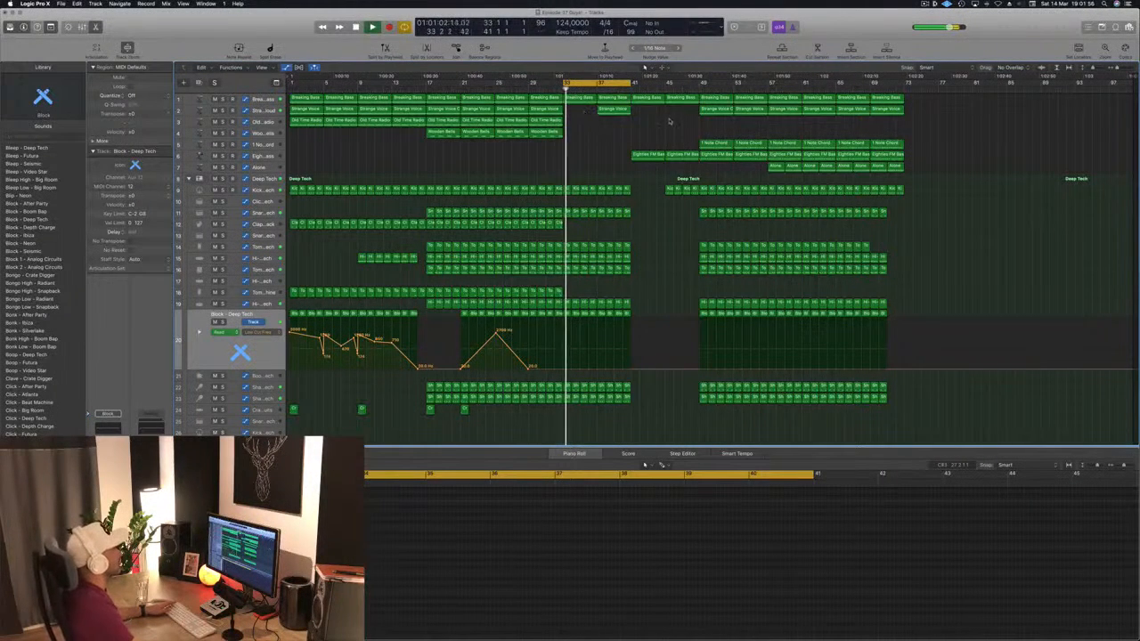
pyautogui.click(613, 109)
pyautogui.press('Delete')
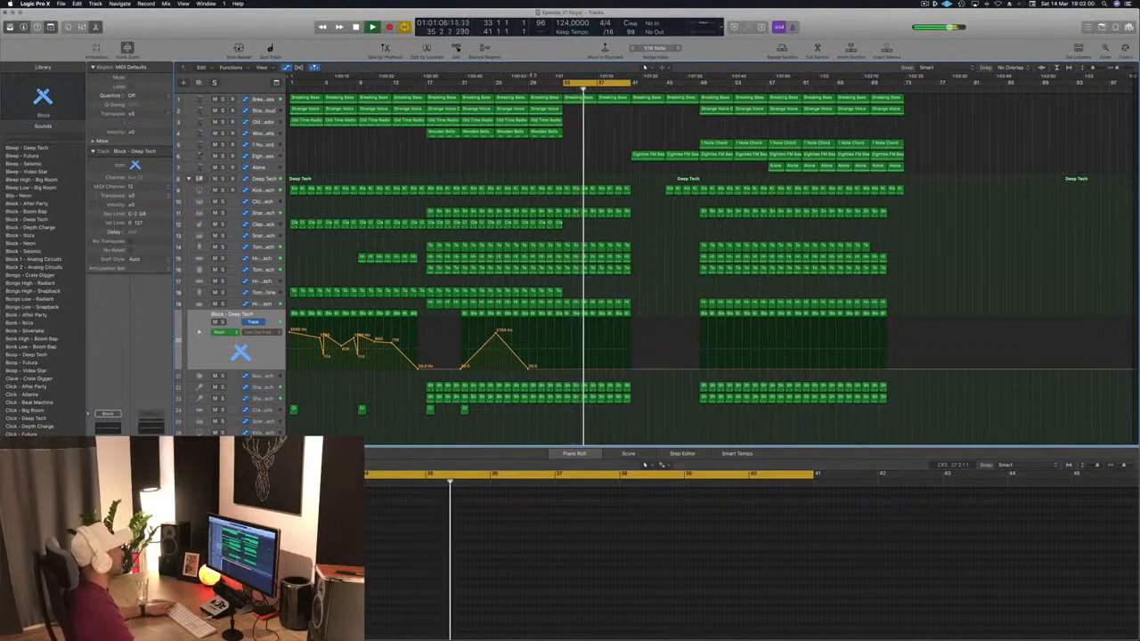
# Replay the arrangement from about bar 28 and check the Hi-Hat 1, Block, Shaker 2 and Snare 1 tracks.
pyautogui.click(524, 91)
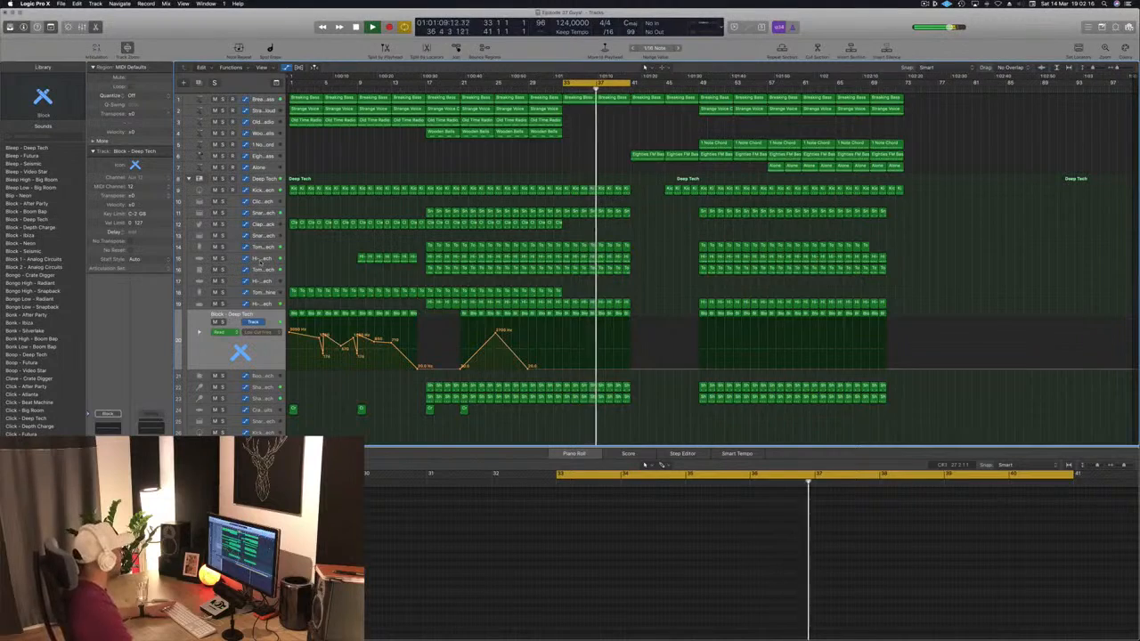
pyautogui.click(261, 260)
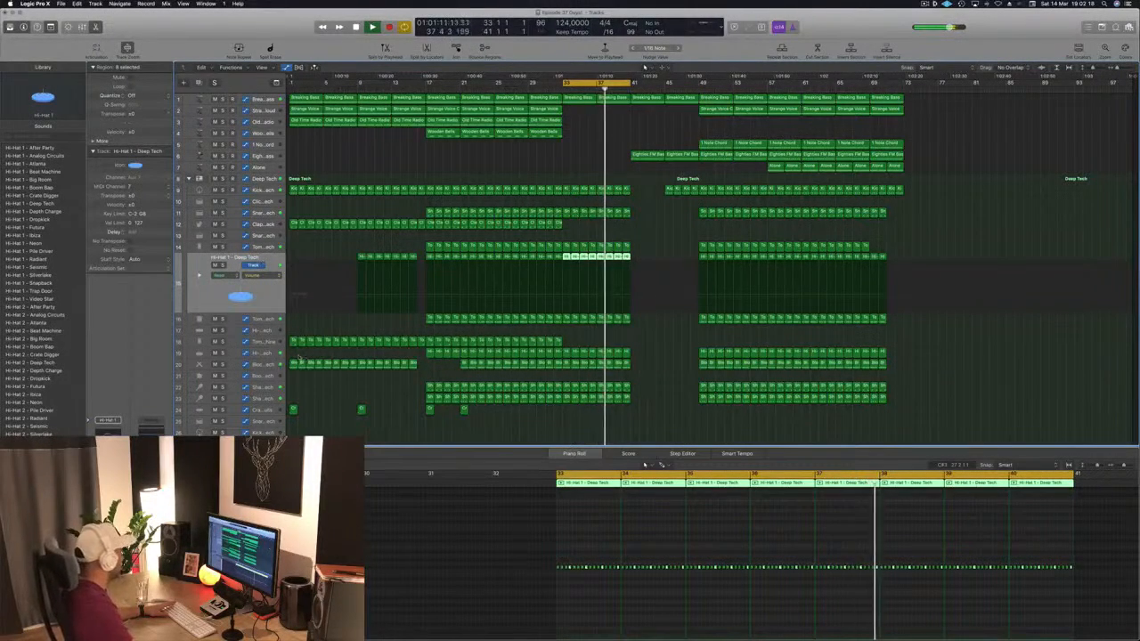
pyautogui.click(267, 363)
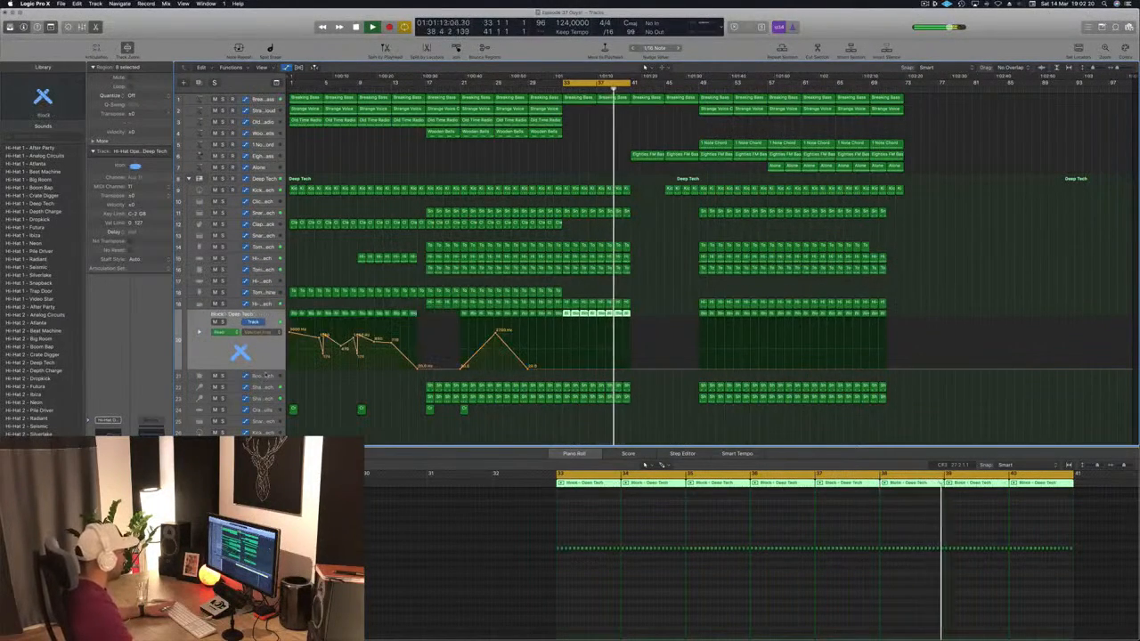
pyautogui.click(265, 398)
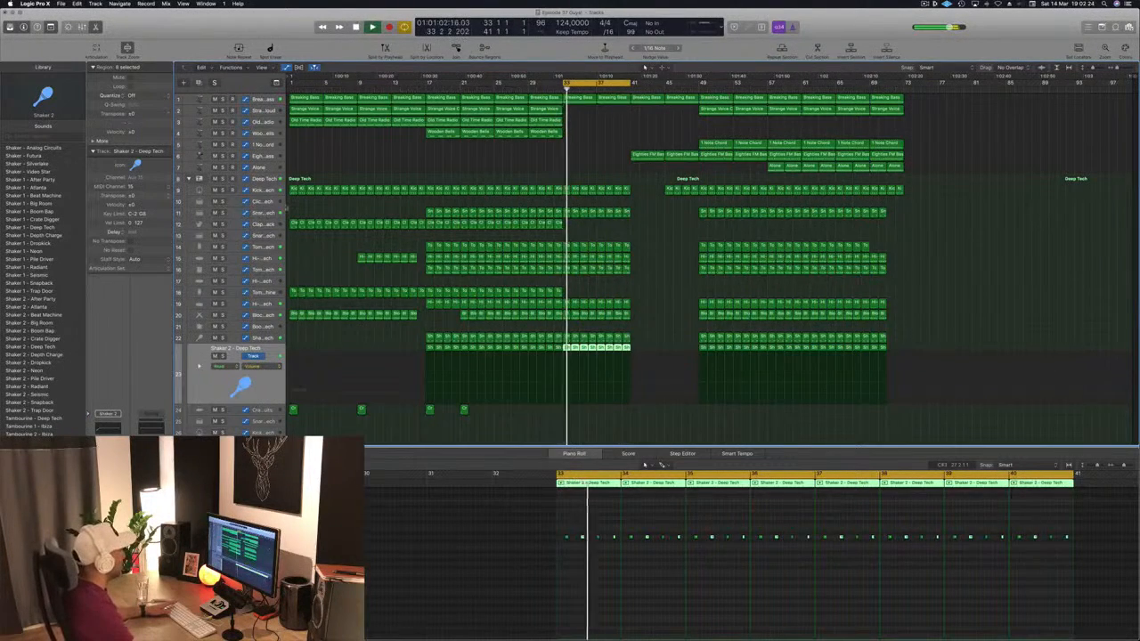
pyautogui.click(263, 212)
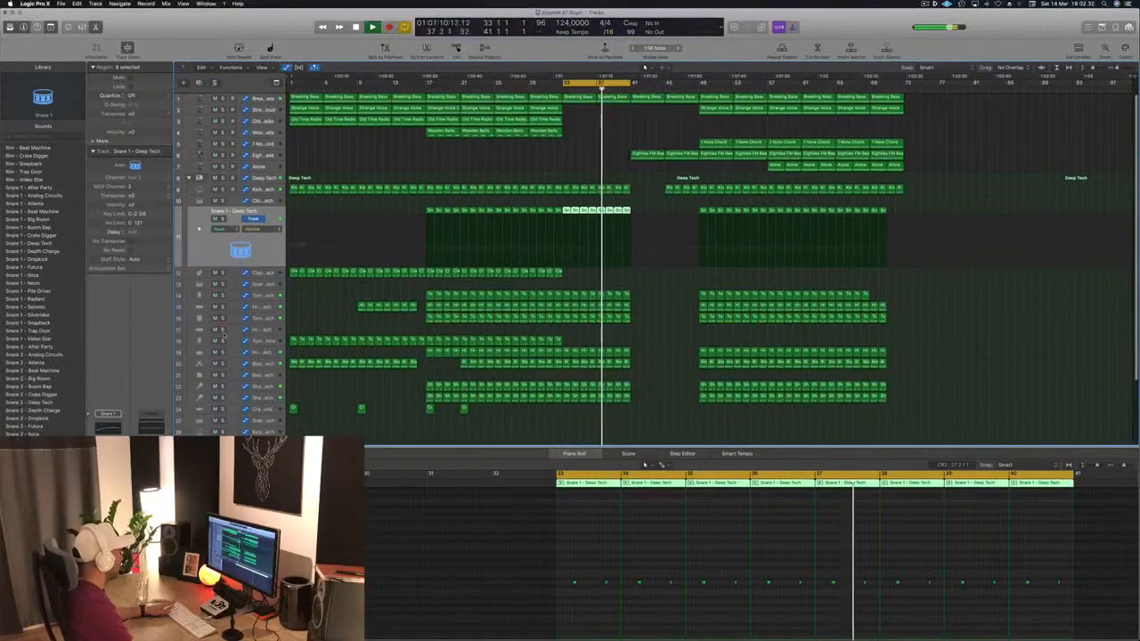
# Solo the open hi-hat and Block tracks briefly in turn to hear each part within the cycle.
pyautogui.click(222, 352)
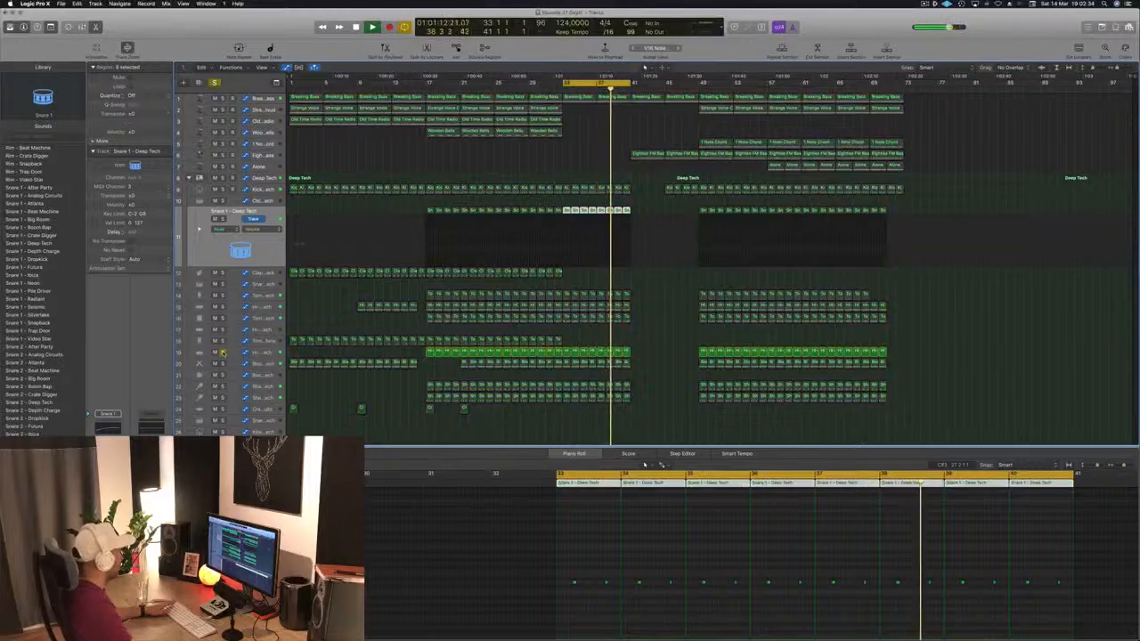
pyautogui.click(222, 352)
pyautogui.click(224, 364)
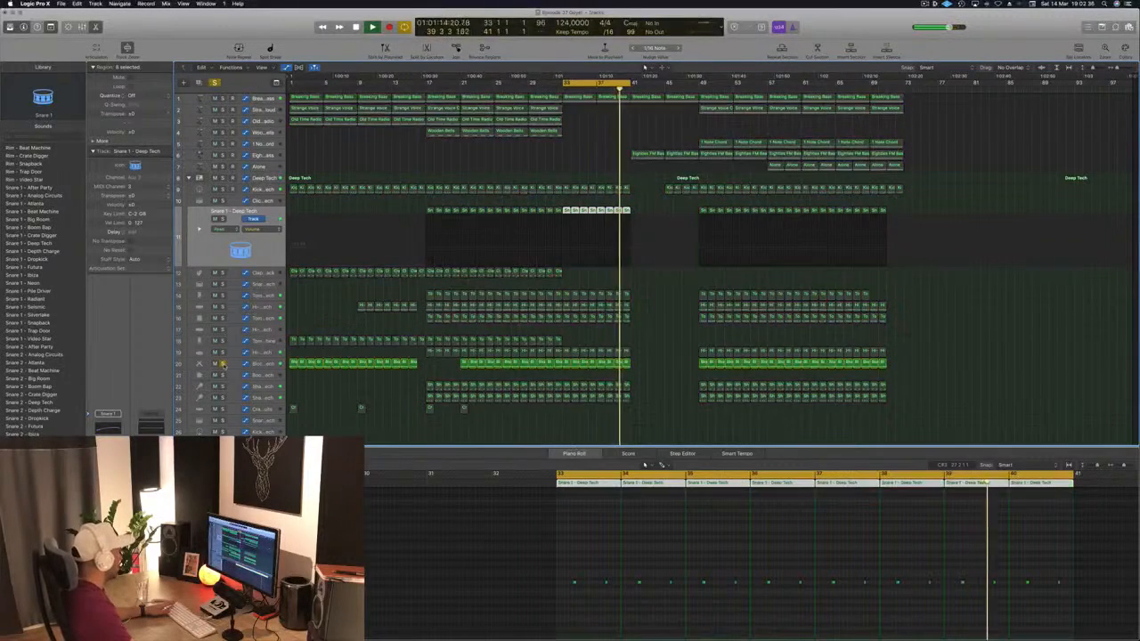
pyautogui.click(224, 364)
pyautogui.scroll(-4, 293, 380)
pyautogui.scroll(-3, 514, 385)
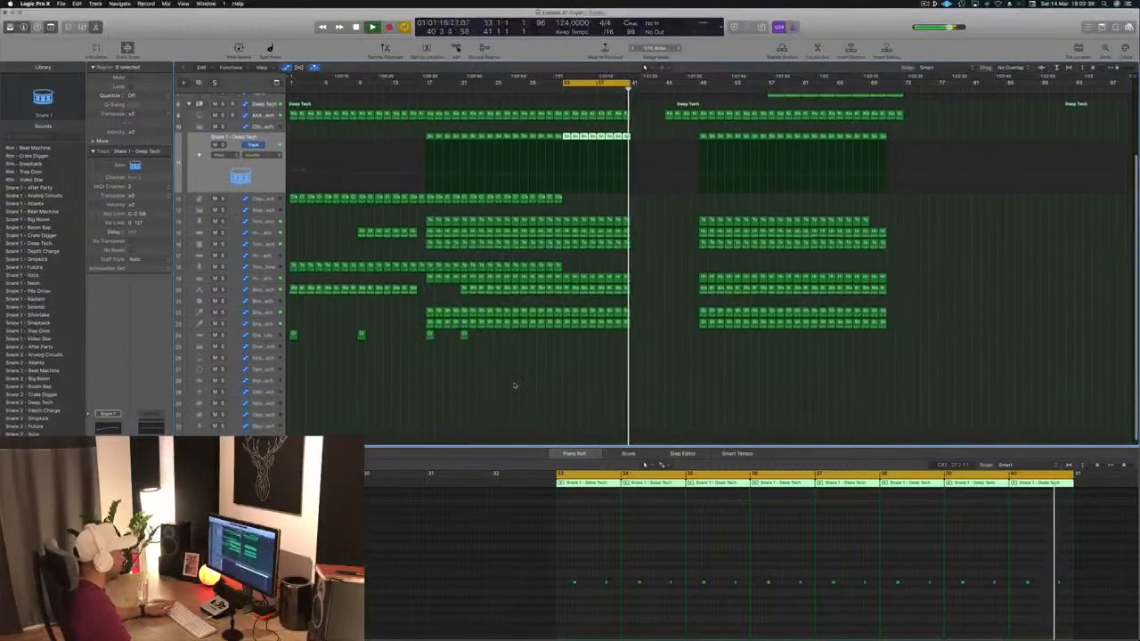
# Clear the region selection and solo the Kick, Snare 1 and Clap tracks one after another.
pyautogui.scroll(4, 515, 385)
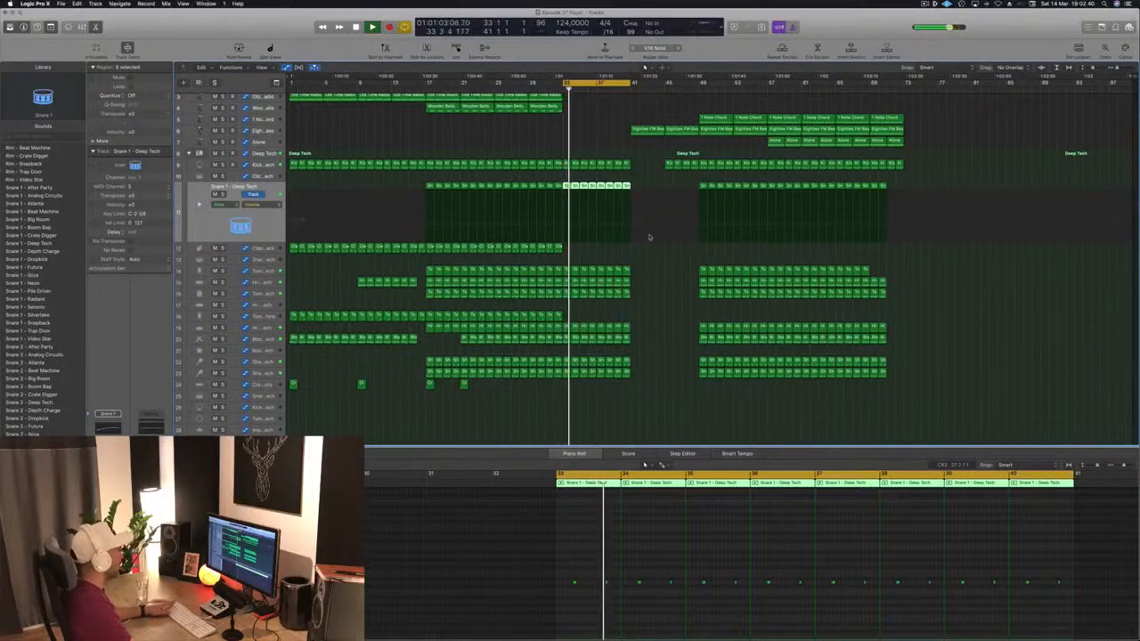
pyautogui.click(667, 224)
pyautogui.click(222, 165)
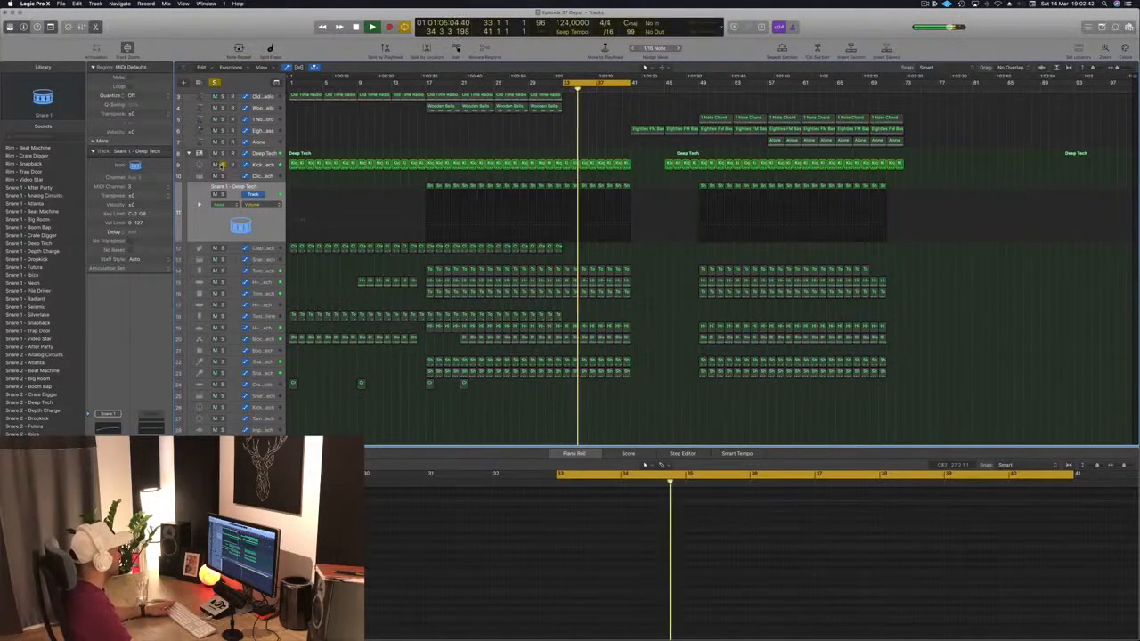
pyautogui.click(221, 165)
pyautogui.click(221, 194)
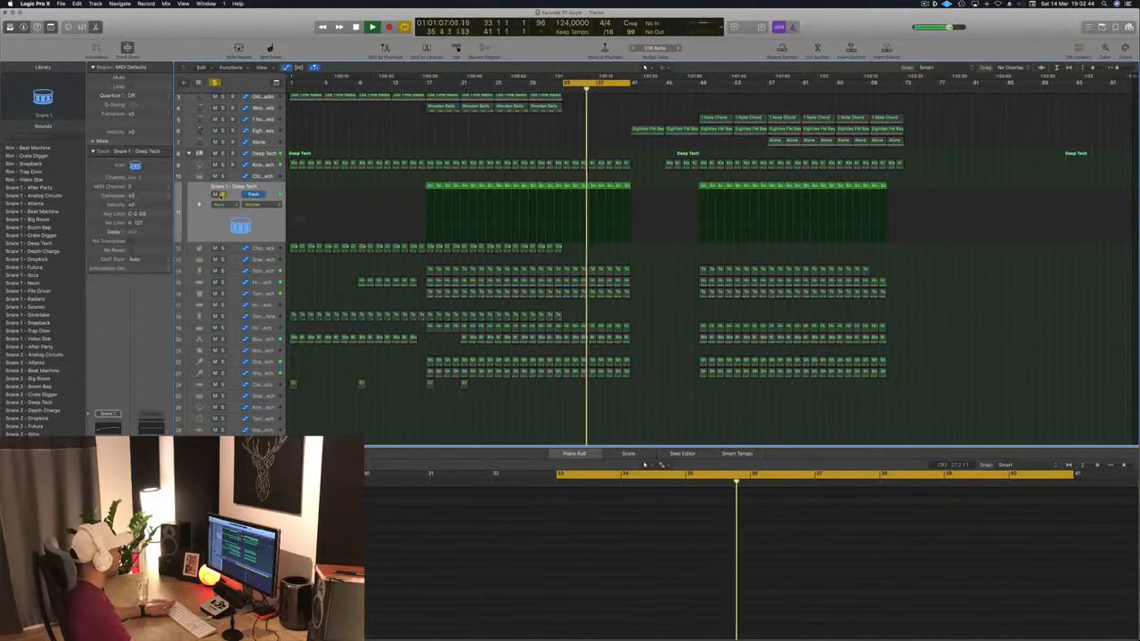
pyautogui.click(222, 195)
pyautogui.click(223, 249)
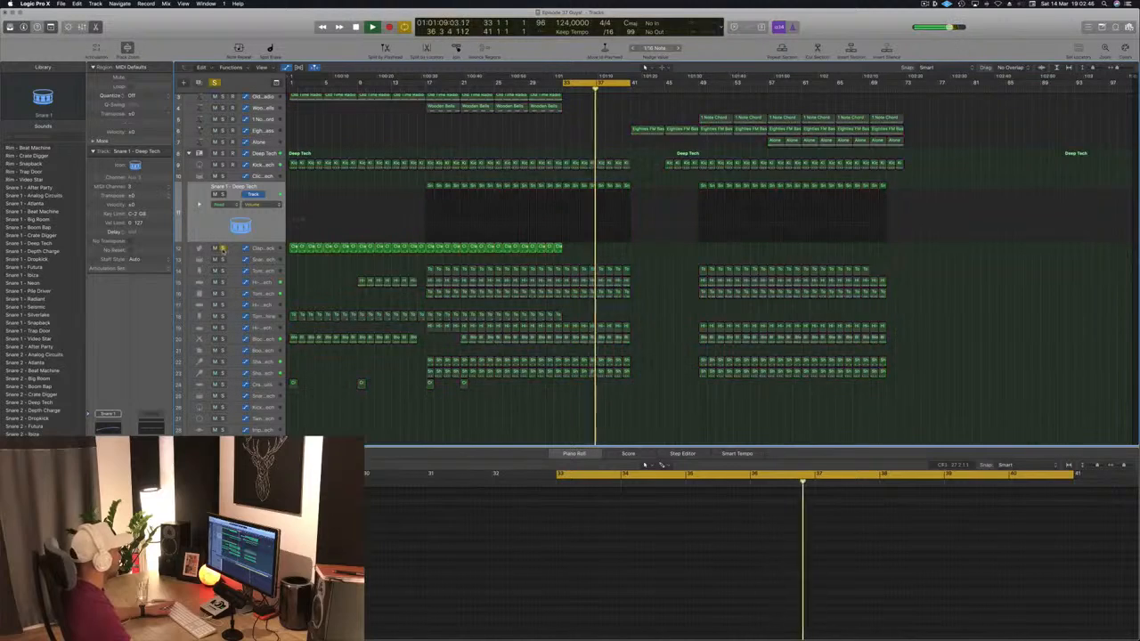
pyautogui.click(223, 249)
# Solo the two tom tracks and the Hi-Hat 1 track between them, one at a time.
pyautogui.click(221, 269)
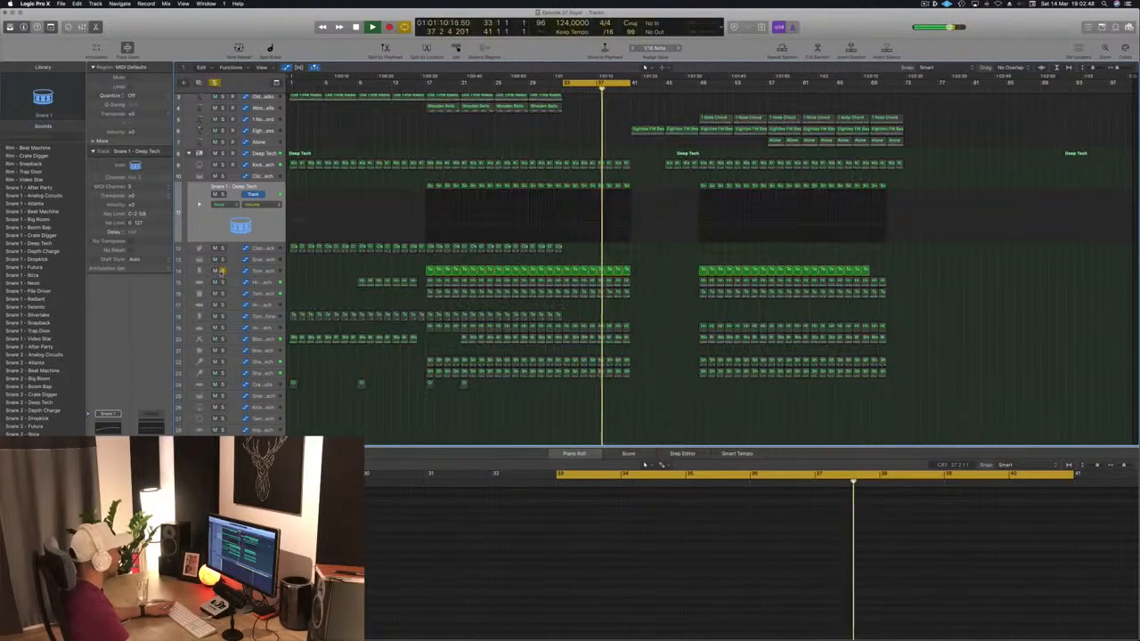
pyautogui.click(221, 270)
pyautogui.click(222, 281)
pyautogui.click(222, 281)
pyautogui.click(222, 293)
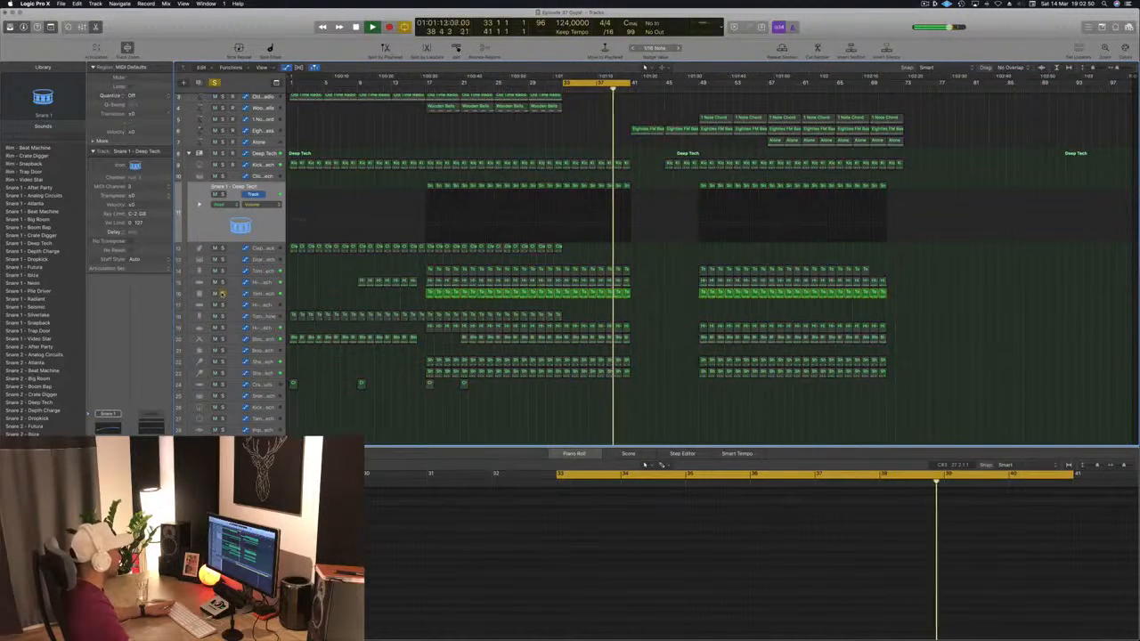
pyautogui.click(221, 293)
# Solo the open hi-hat, Block and Shaker 1 tracks in turn, and inspect the Shaker 1 regions from bar 33.
pyautogui.click(222, 328)
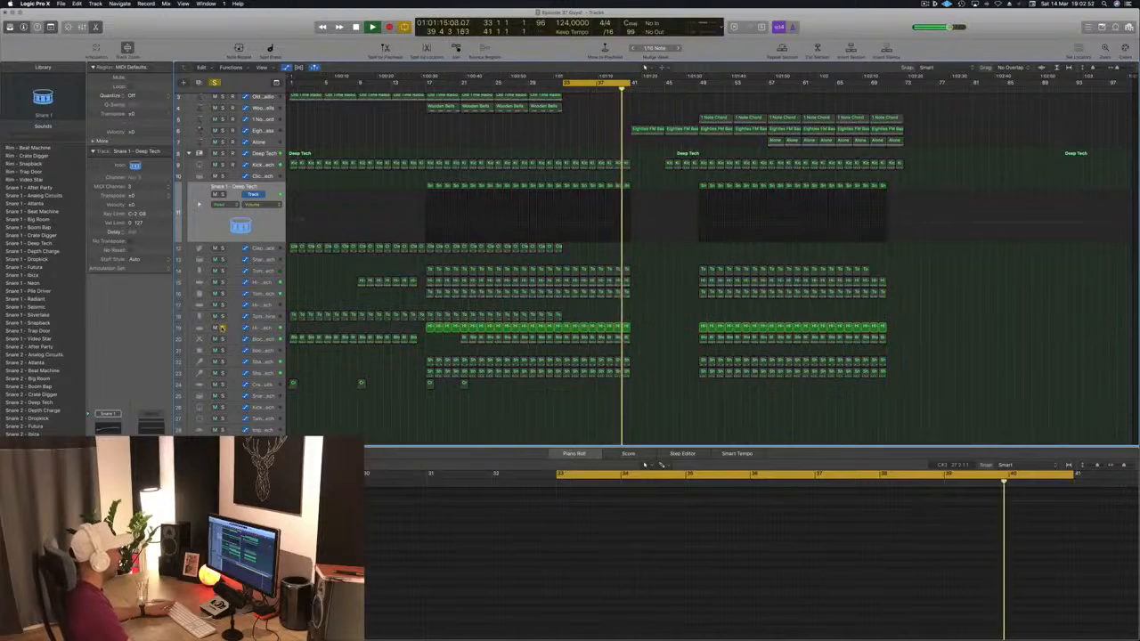
pyautogui.click(221, 328)
pyautogui.click(221, 339)
pyautogui.click(222, 339)
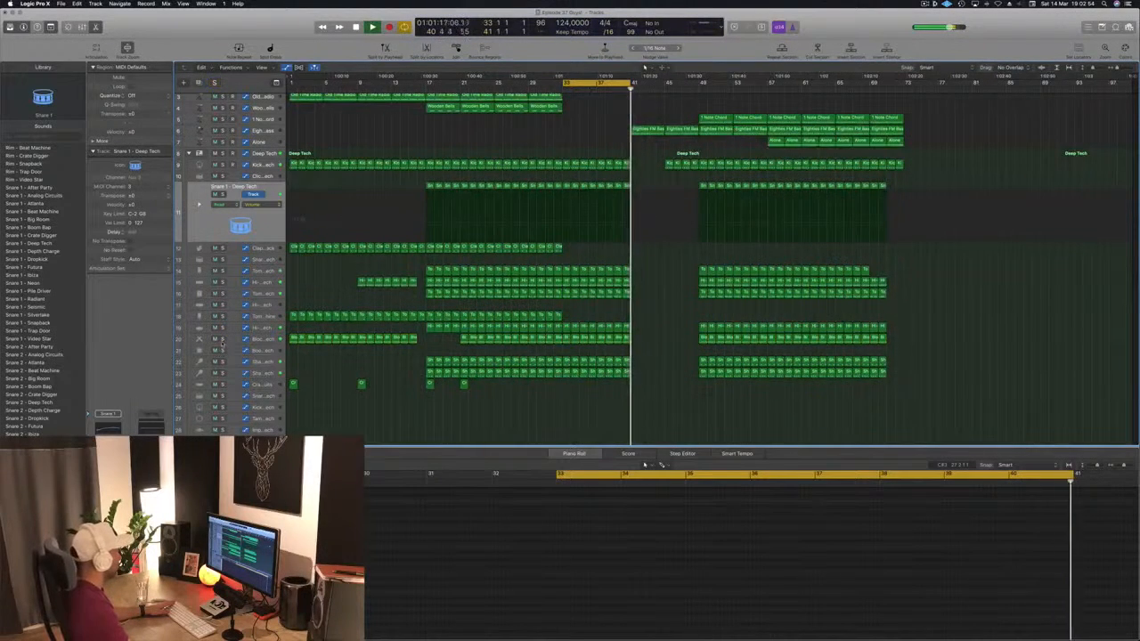
pyautogui.click(222, 361)
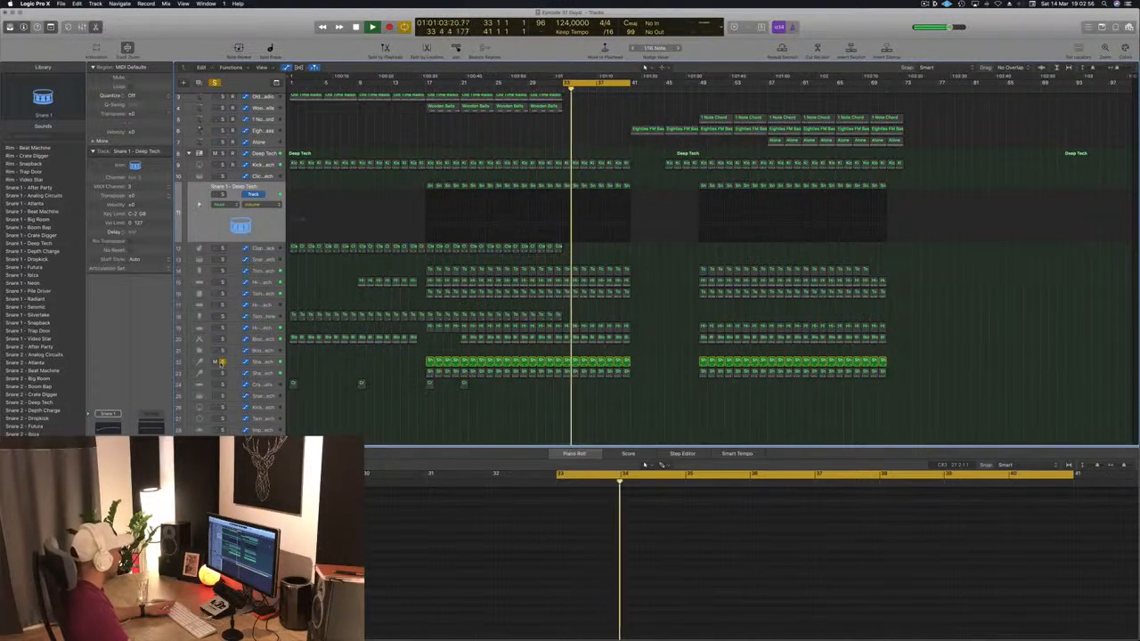
pyautogui.click(221, 361)
pyautogui.click(259, 362)
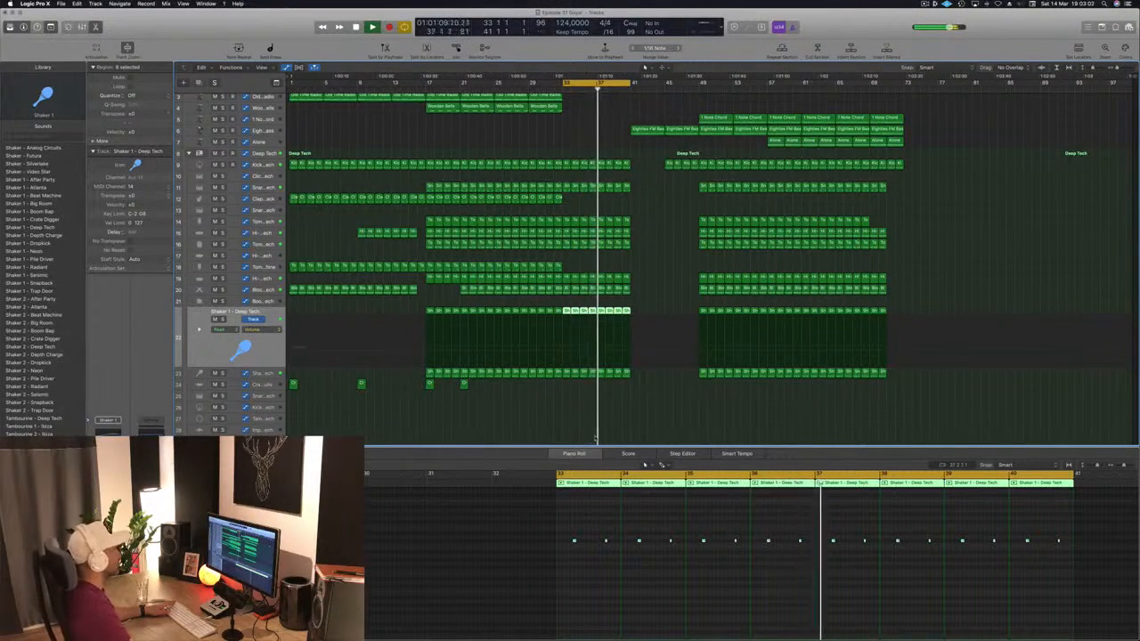
pyautogui.scroll(2, 551, 154)
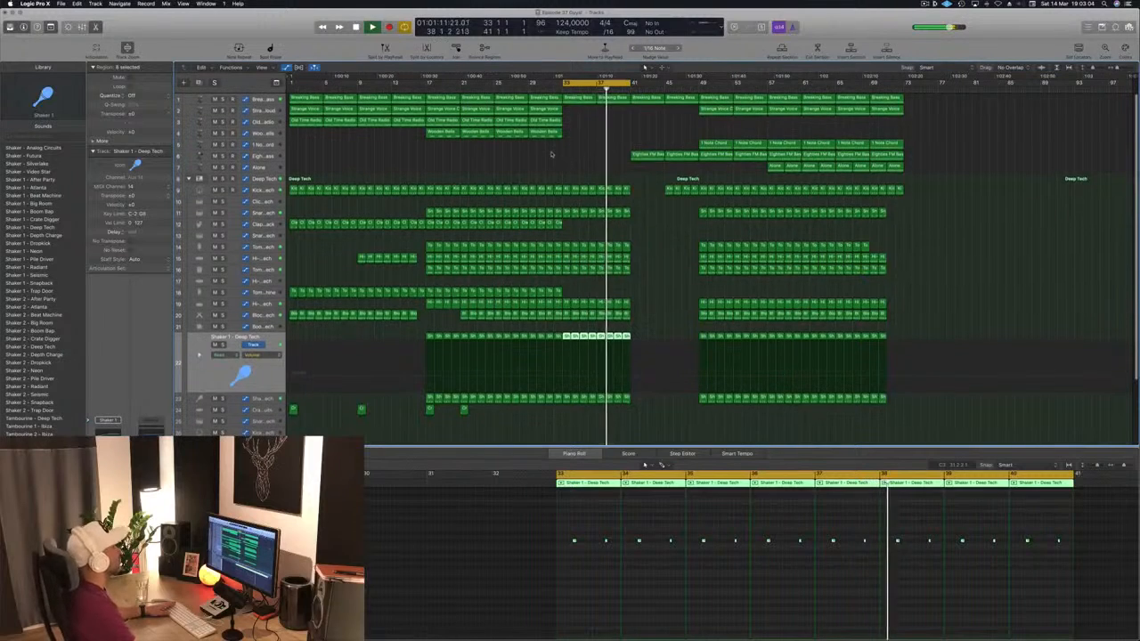
pyautogui.click(558, 156)
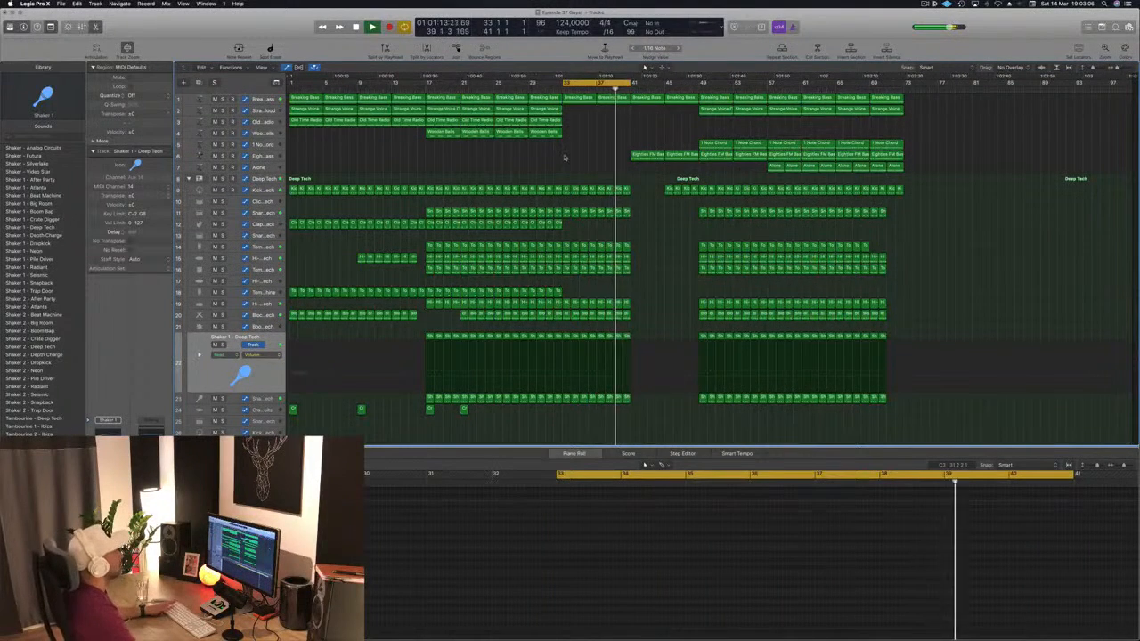
# Restart the cycle and raise the Breaking Bass automation at bar 33 to about 40%, ramping up from bar 29.
pyautogui.press('space')
pyautogui.press('space')
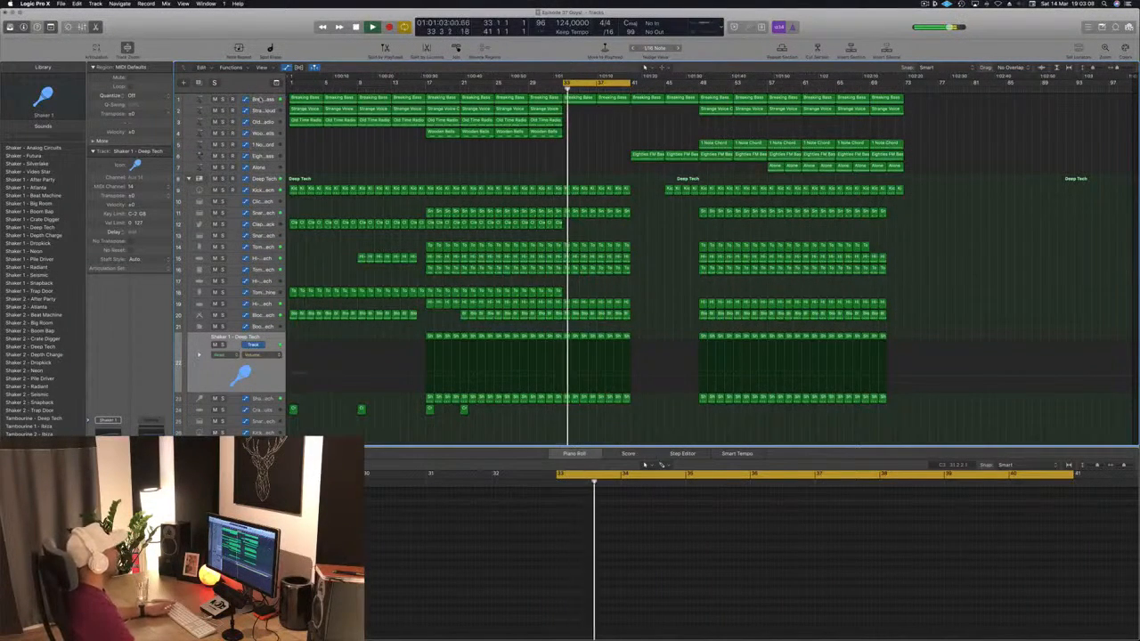
pyautogui.click(260, 100)
pyautogui.press('space')
pyautogui.press('space')
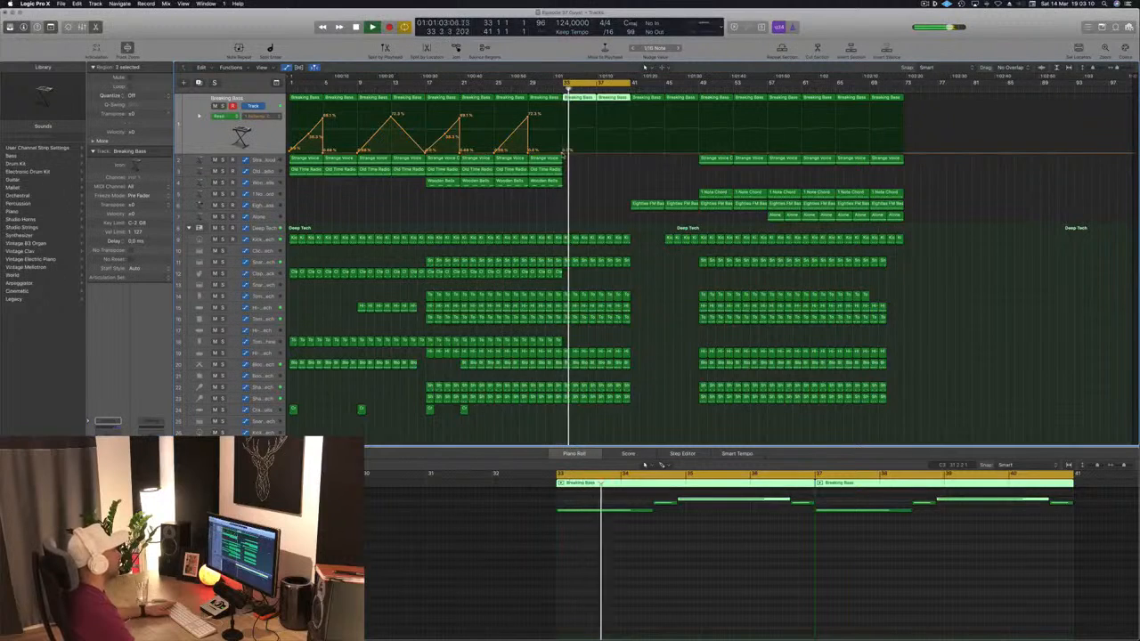
pyautogui.moveTo(566, 153); pyautogui.dragTo(564, 133)
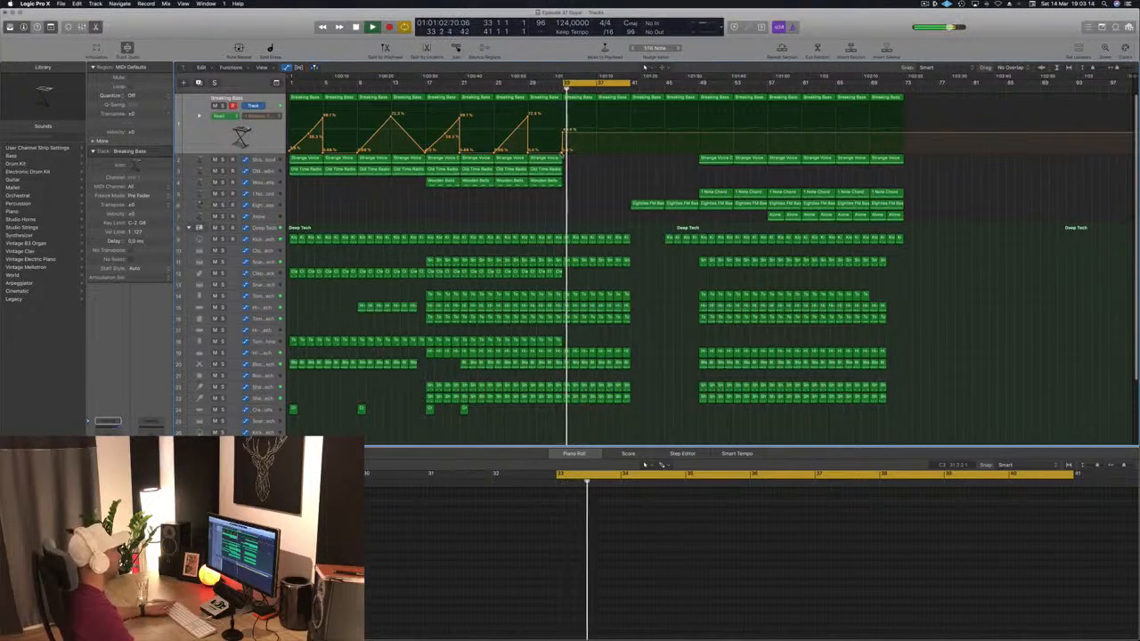
# Replay from about bar 28 and copy the crash region from bar 17 to bar 33.
pyautogui.click(523, 90)
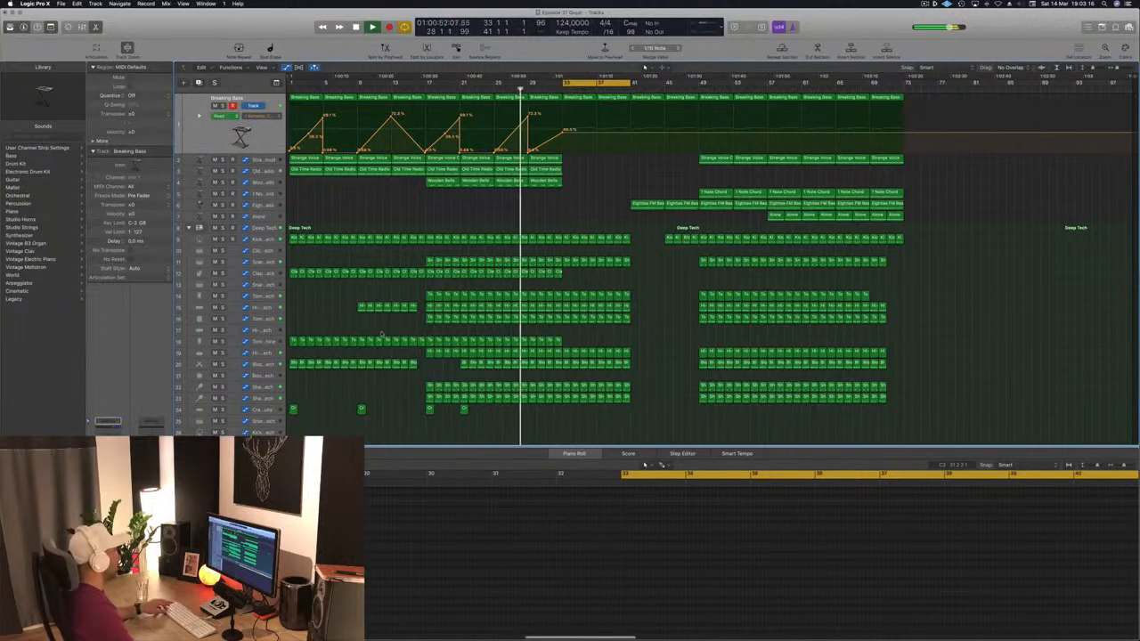
pyautogui.keyDown('shift'); pyautogui.click(429, 409); pyautogui.keyUp('shift')
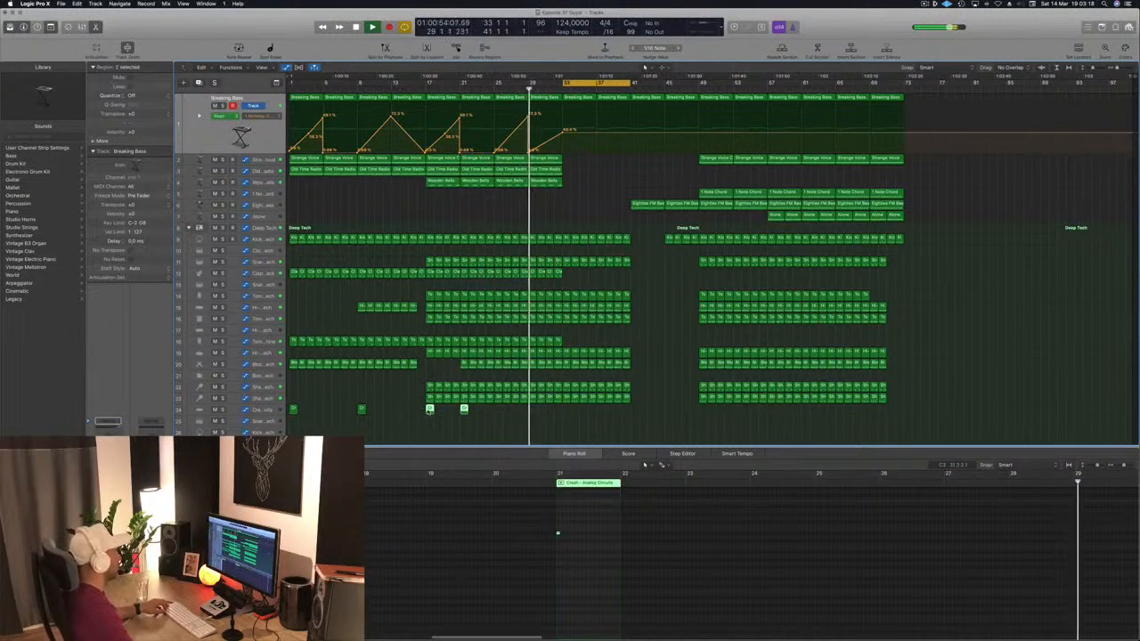
pyautogui.moveTo(429, 410); pyautogui.dragTo(566, 410)
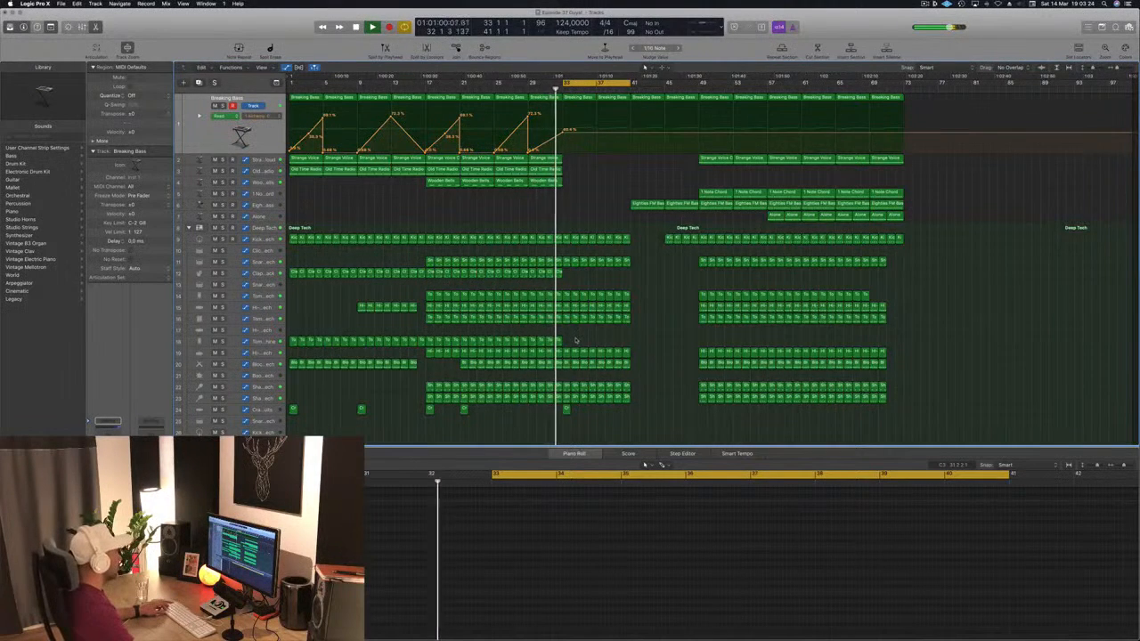
# Repeat the section between bars 33 and 41 directly after itself, moving the following material back eight bars.
pyautogui.moveTo(575, 340); pyautogui.dragTo(540, 344)
pyautogui.click(639, 337)
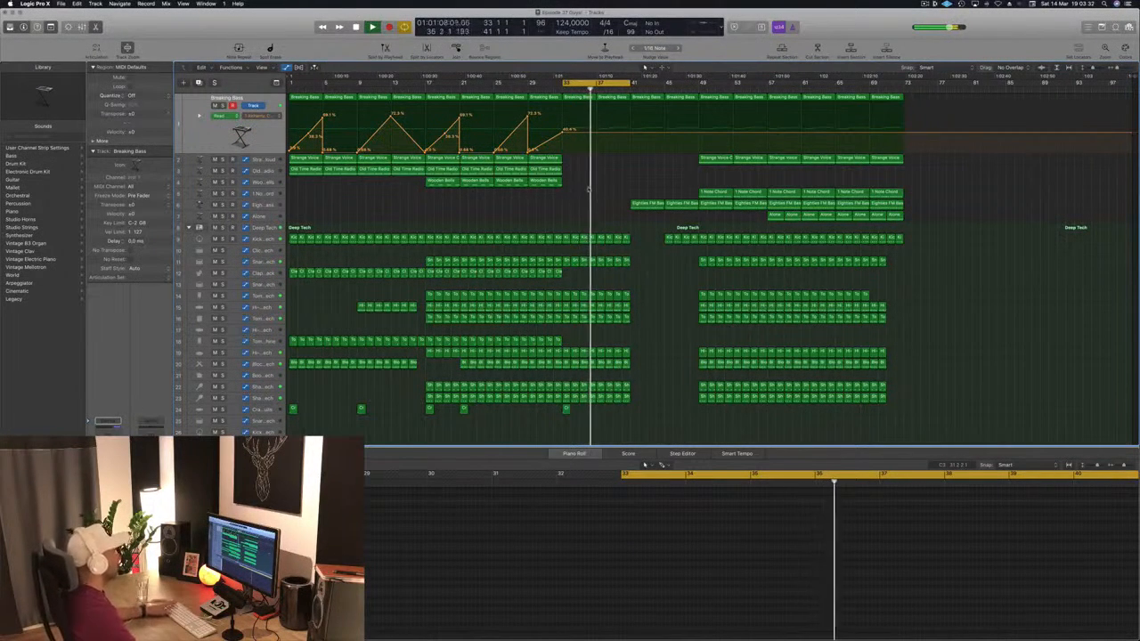
pyautogui.press('ctrl+super+r')
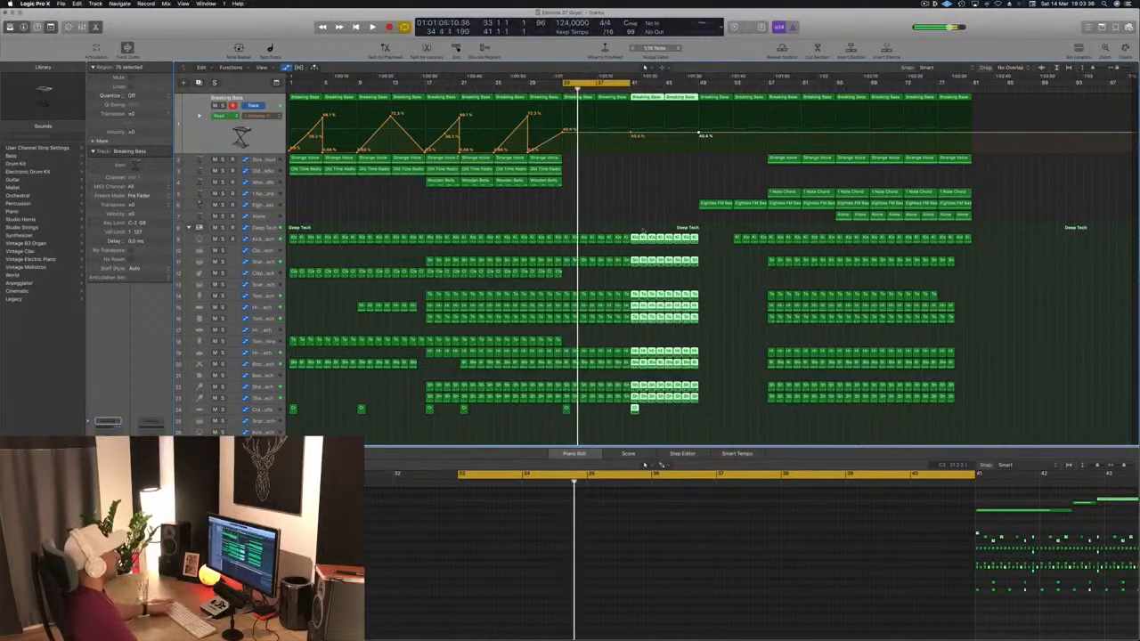
pyautogui.click(612, 182)
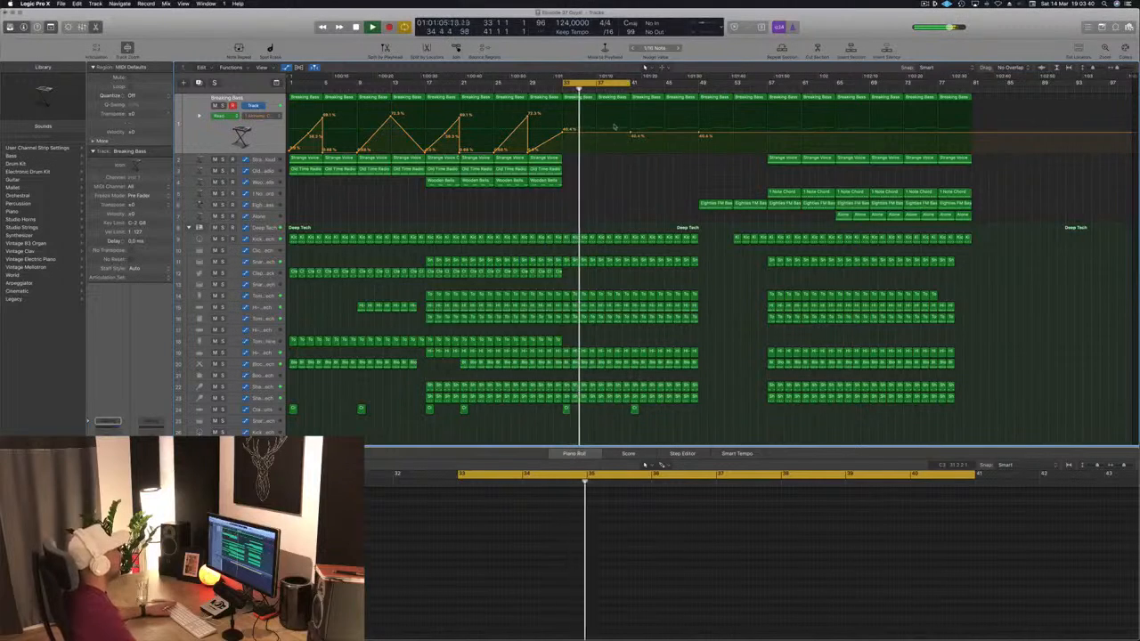
# Extend the cycle to bar 49 and shape the Breaking Bass automation with a small drop at bar 41, rising to about 46% at bar 49.
pyautogui.moveTo(631, 135); pyautogui.dragTo(632, 127)
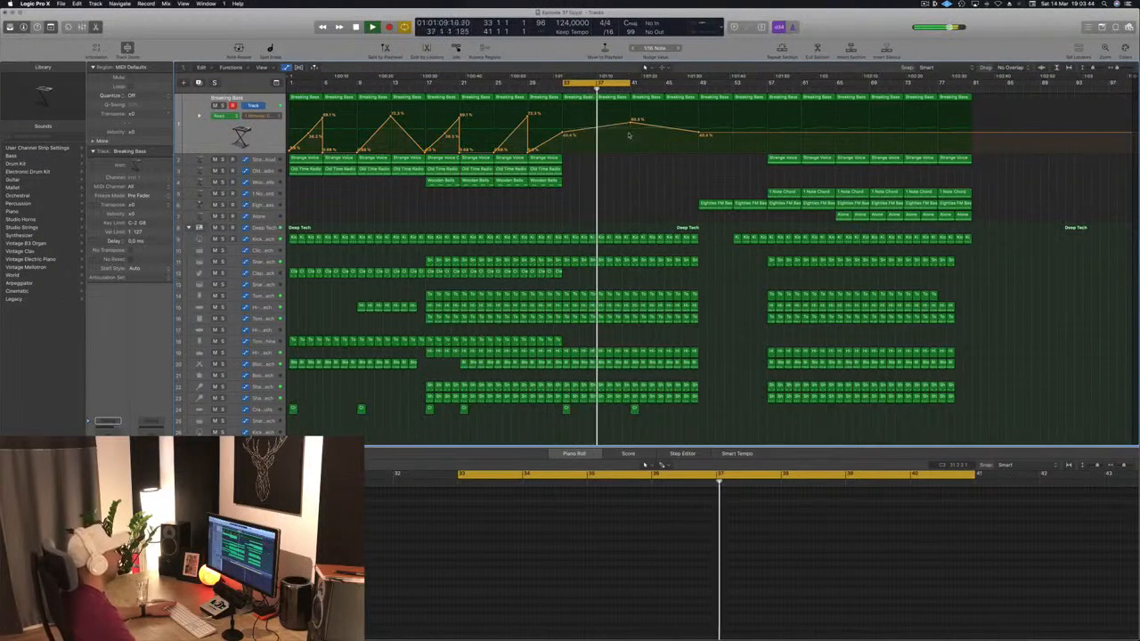
pyautogui.moveTo(629, 126); pyautogui.dragTo(629, 128)
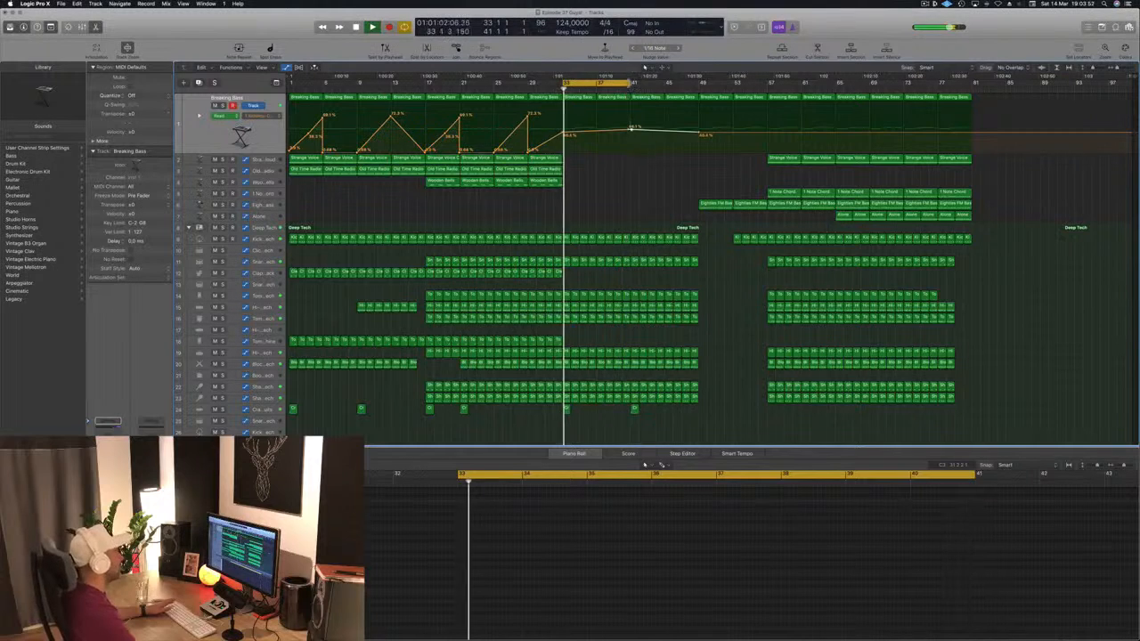
pyautogui.moveTo(630, 128); pyautogui.dragTo(631, 127)
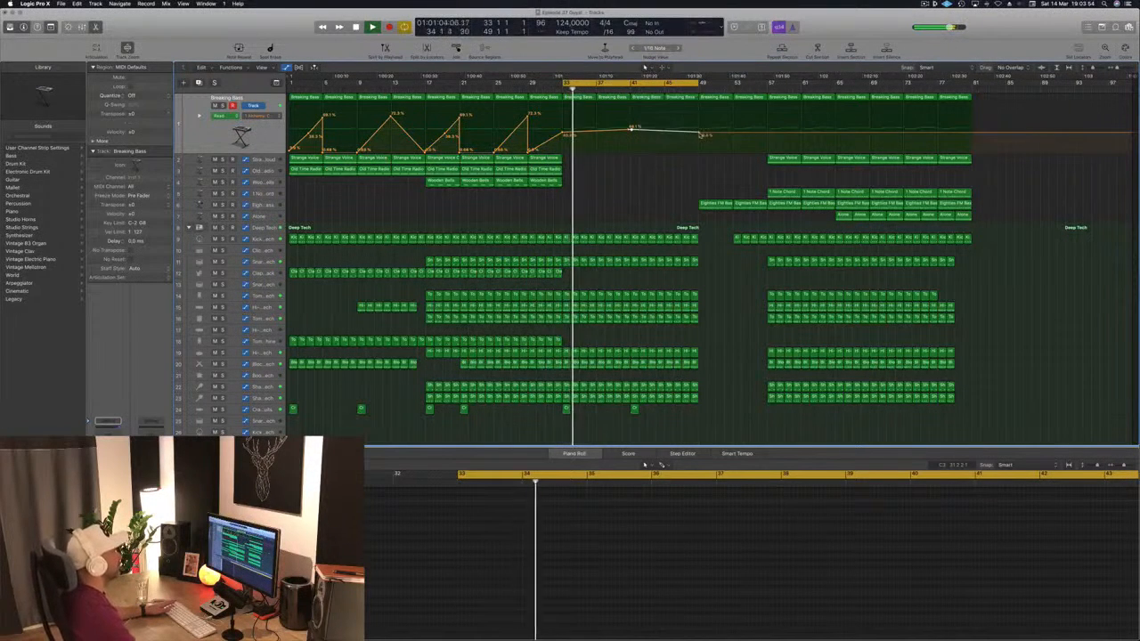
pyautogui.moveTo(701, 135); pyautogui.dragTo(701, 121)
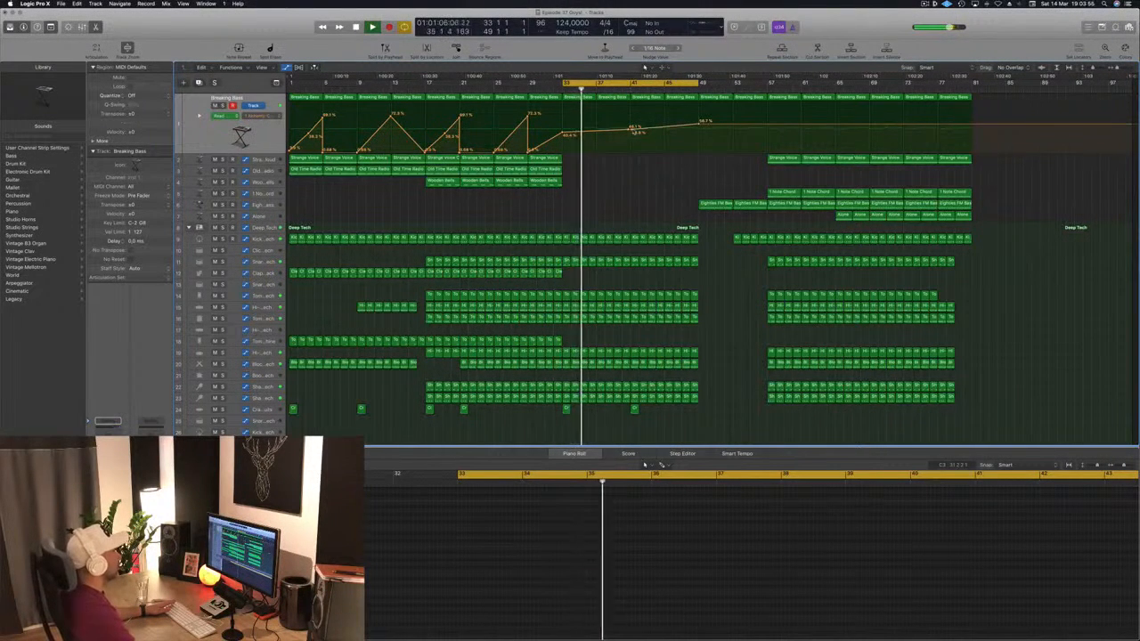
pyautogui.moveTo(634, 132); pyautogui.dragTo(630, 135)
pyautogui.moveTo(700, 120); pyautogui.dragTo(699, 127)
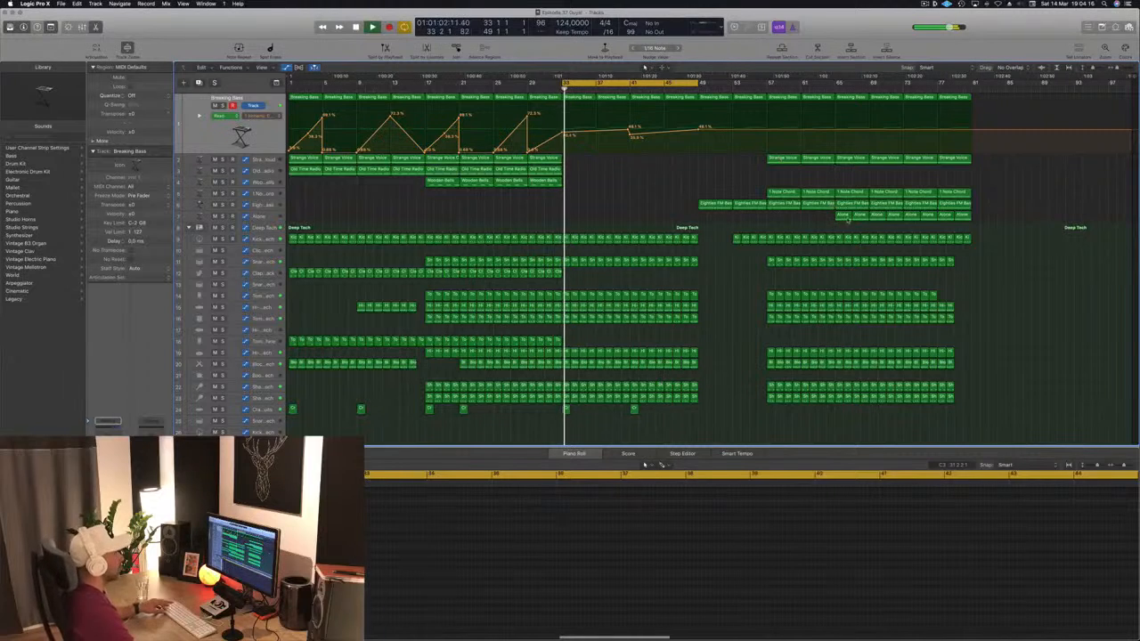
# Copy the first Alone region from bar 65 to bar 41.
pyautogui.moveTo(844, 221); pyautogui.dragTo(639, 219)
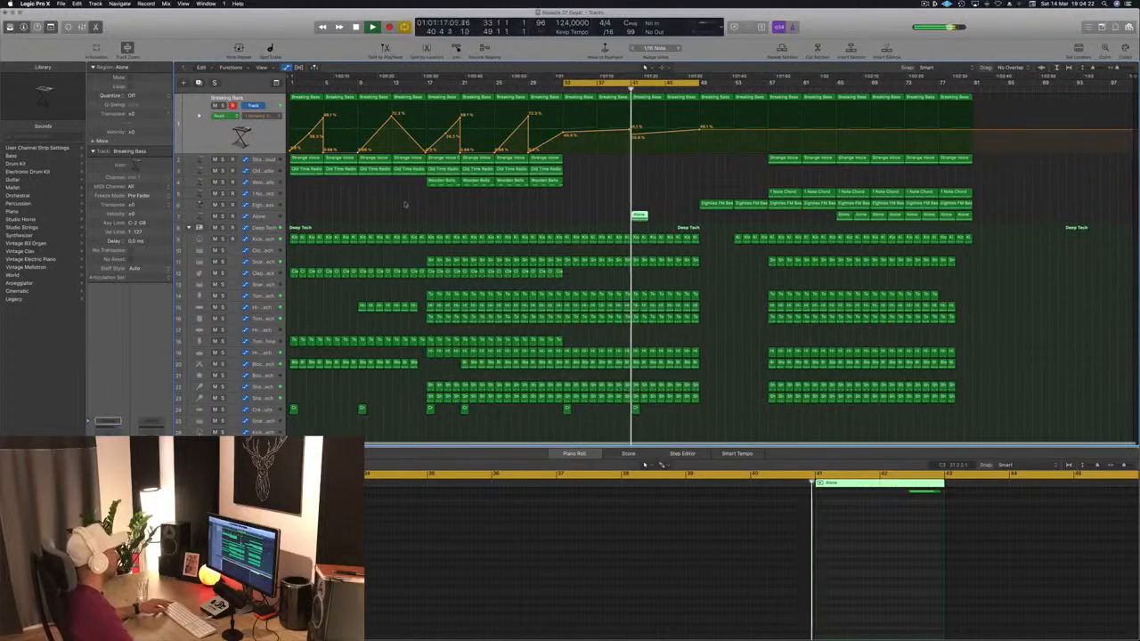
# In the Alone region at bar 41, delete the last two notes and lengthen the remaining note to about bar 43.
pyautogui.click(260, 216)
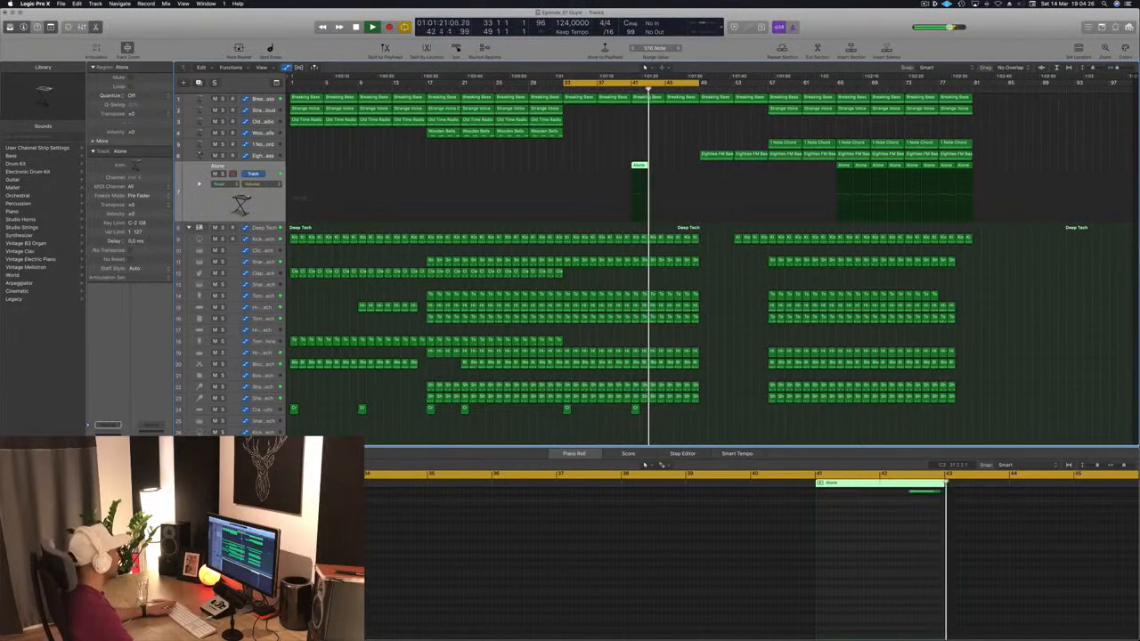
pyautogui.press('space')
pyautogui.press('space')
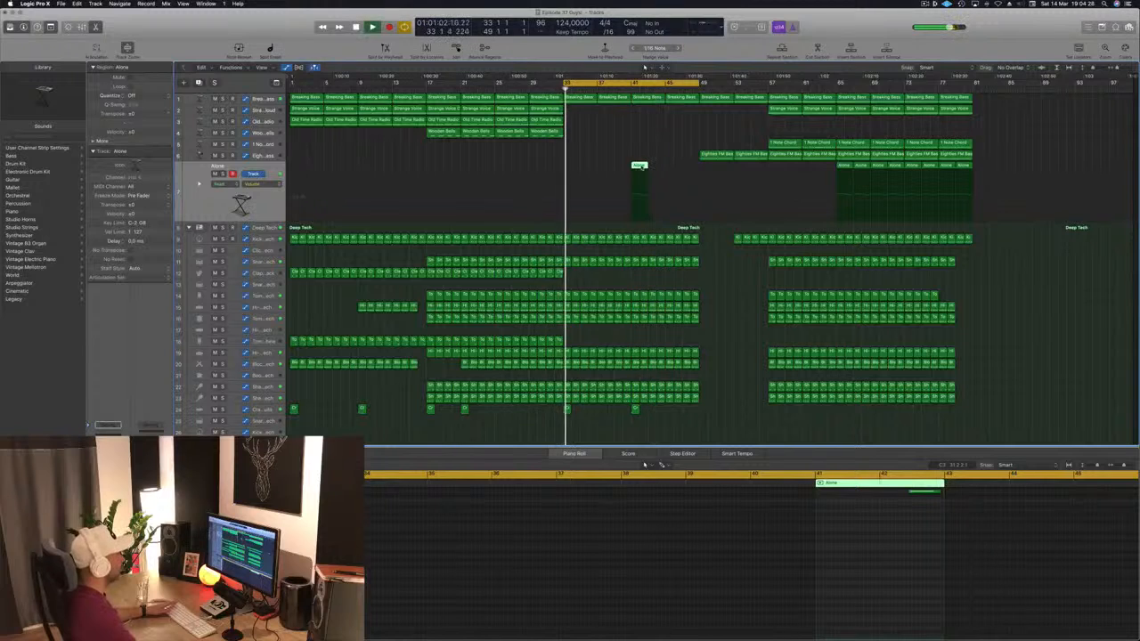
pyautogui.scroll(5, 855, 525)
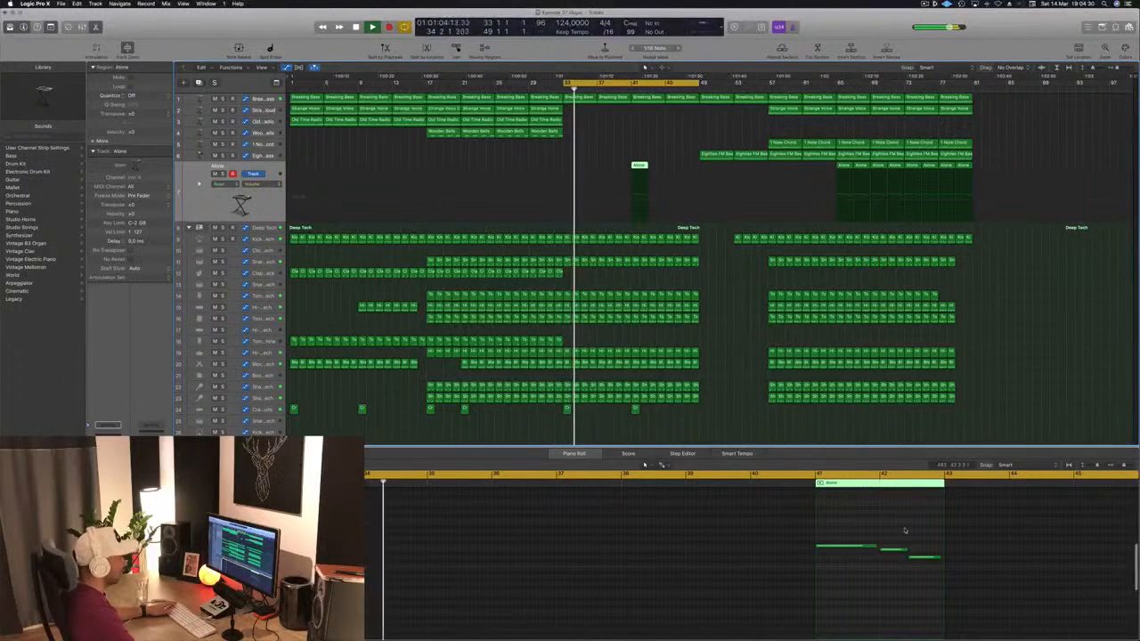
pyautogui.moveTo(905, 531); pyautogui.dragTo(948, 552)
pyautogui.press('Delete')
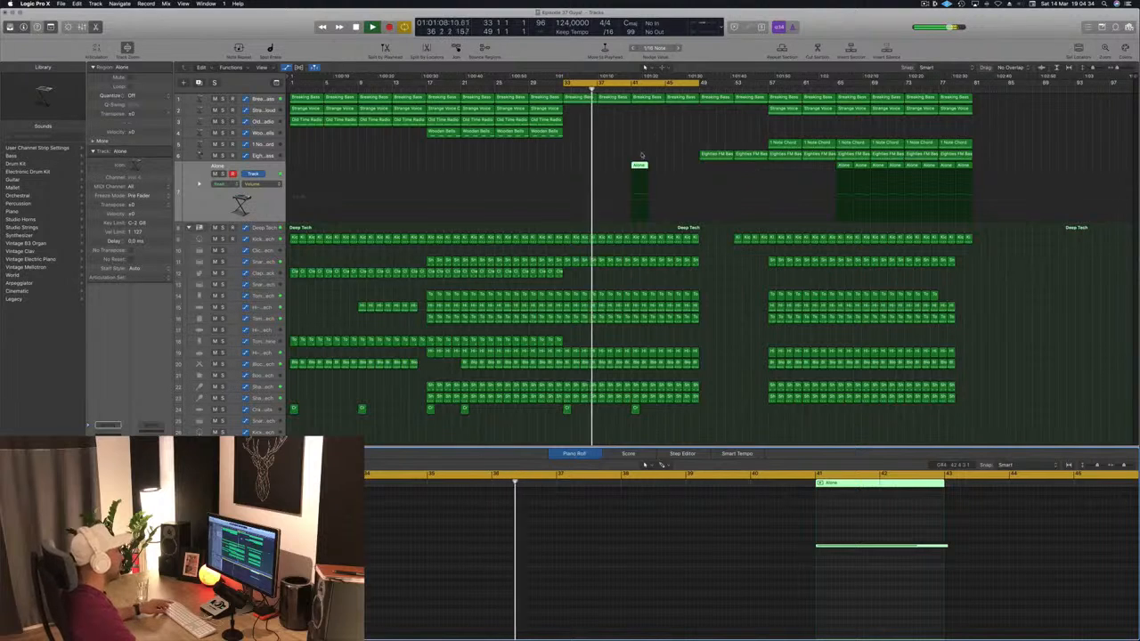
# Extend the Alone region at bar 41 and its single note to about three quarters through bar 44.
pyautogui.click(646, 165)
pyautogui.moveTo(645, 164); pyautogui.dragTo(662, 165)
pyautogui.moveTo(946, 546); pyautogui.dragTo(1056, 552)
pyautogui.click(627, 138)
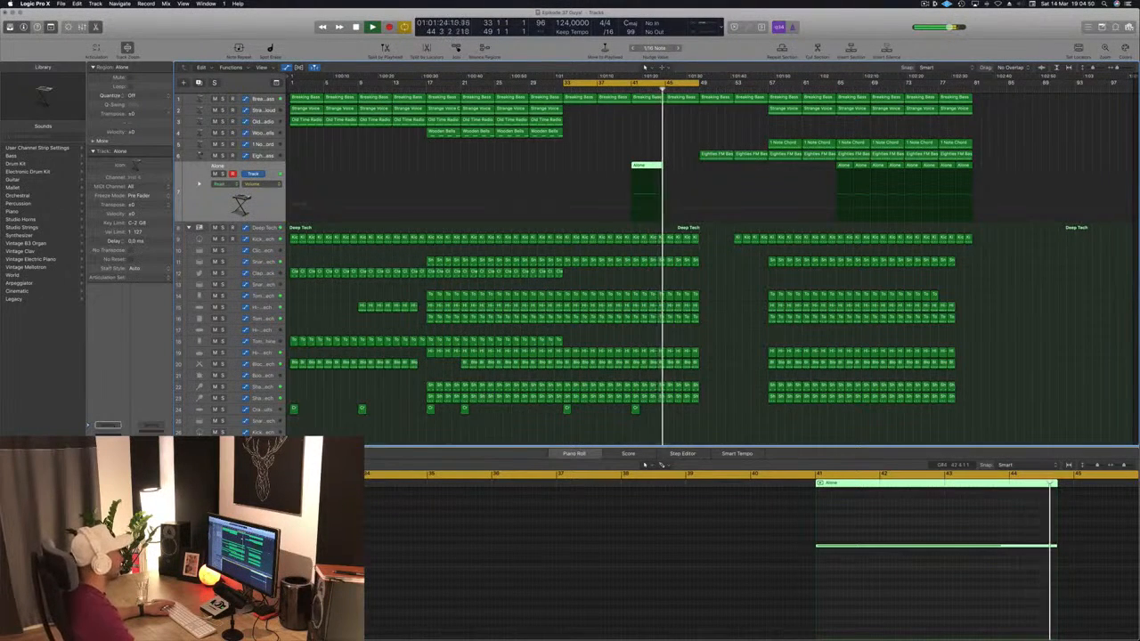
pyautogui.click(638, 142)
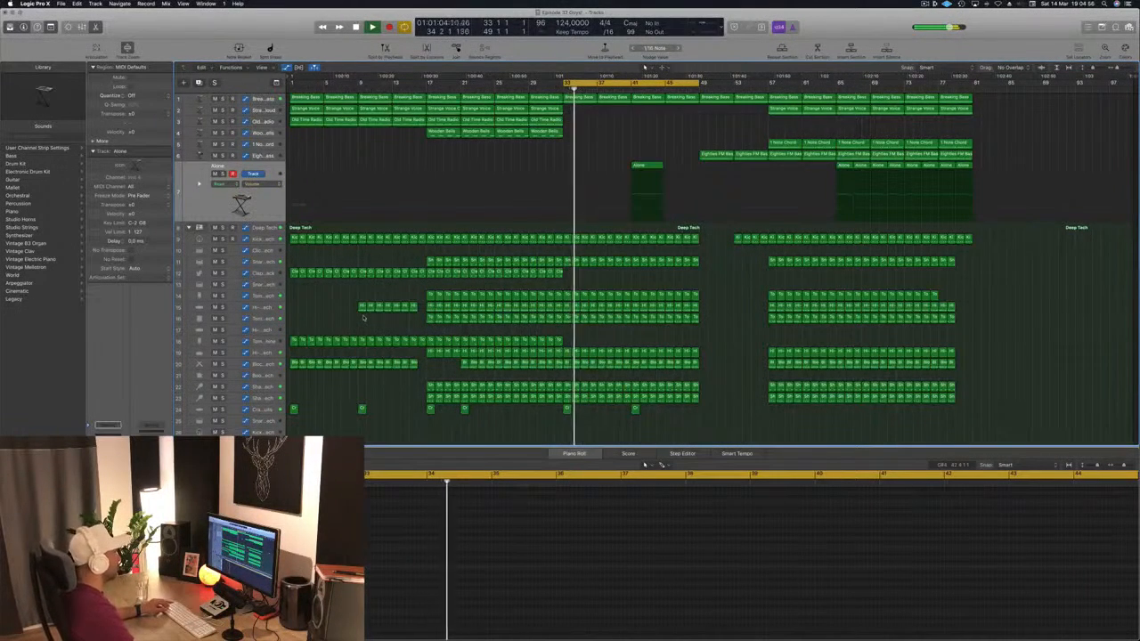
# Try a break in bar 39 by deleting the second-half slices of all drums except the kick and moving its last kick note earlier.
pyautogui.press('super+Right')
pyautogui.press('super+Right')
pyautogui.press('super+Right')
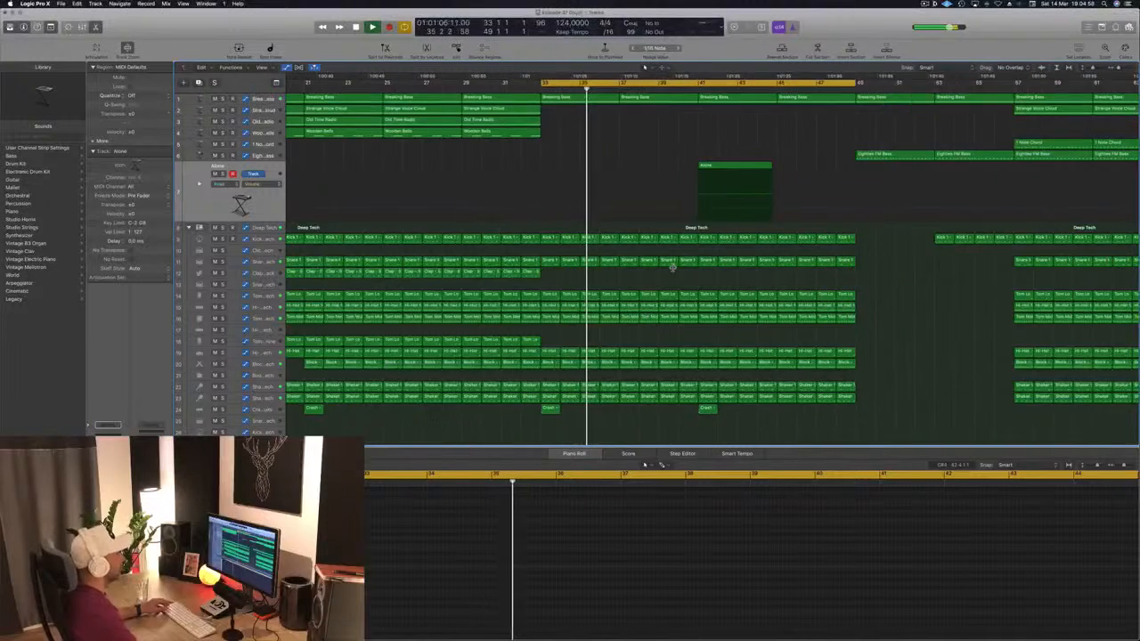
pyautogui.moveTo(700, 256); pyautogui.dragTo(713, 430)
pyautogui.press('Delete')
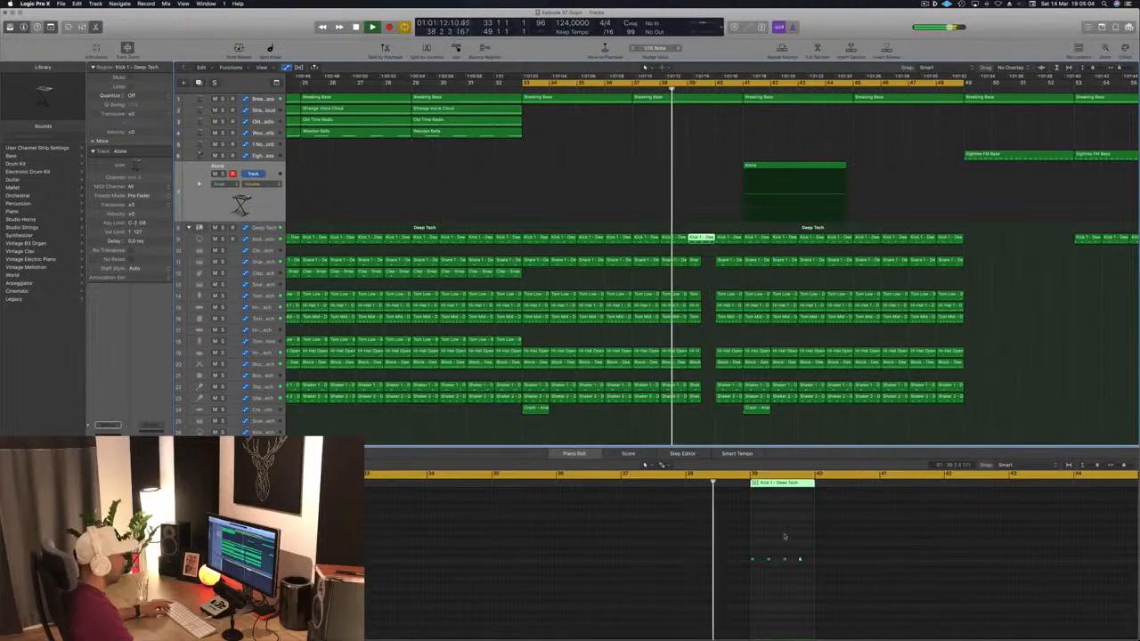
pyautogui.scroll(3, 804, 557)
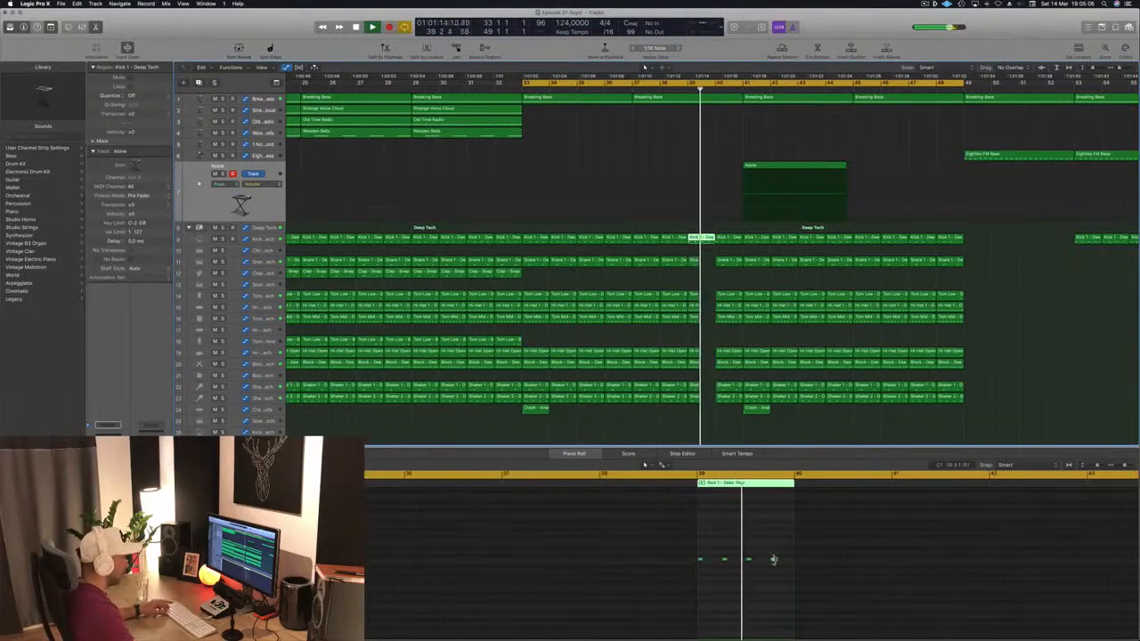
pyautogui.moveTo(771, 560); pyautogui.dragTo(760, 560)
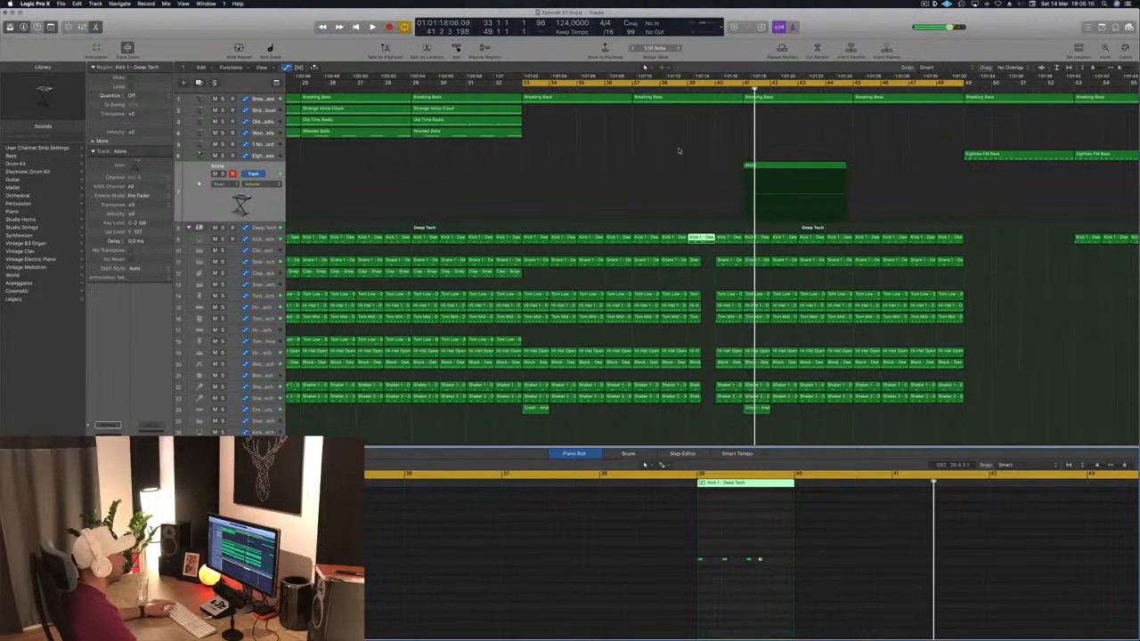
# Replay the section from bar 33 and examine how the drum break in bar 39 leads into bar 40.
pyautogui.scroll(-3, 742, 358)
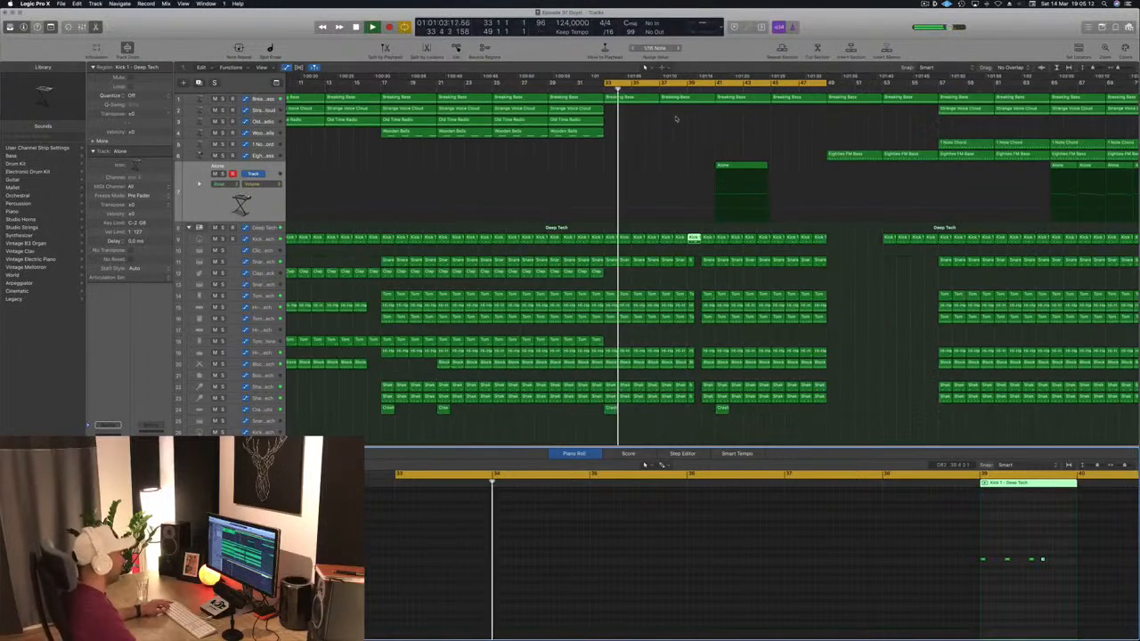
pyautogui.scroll(-3, 743, 358)
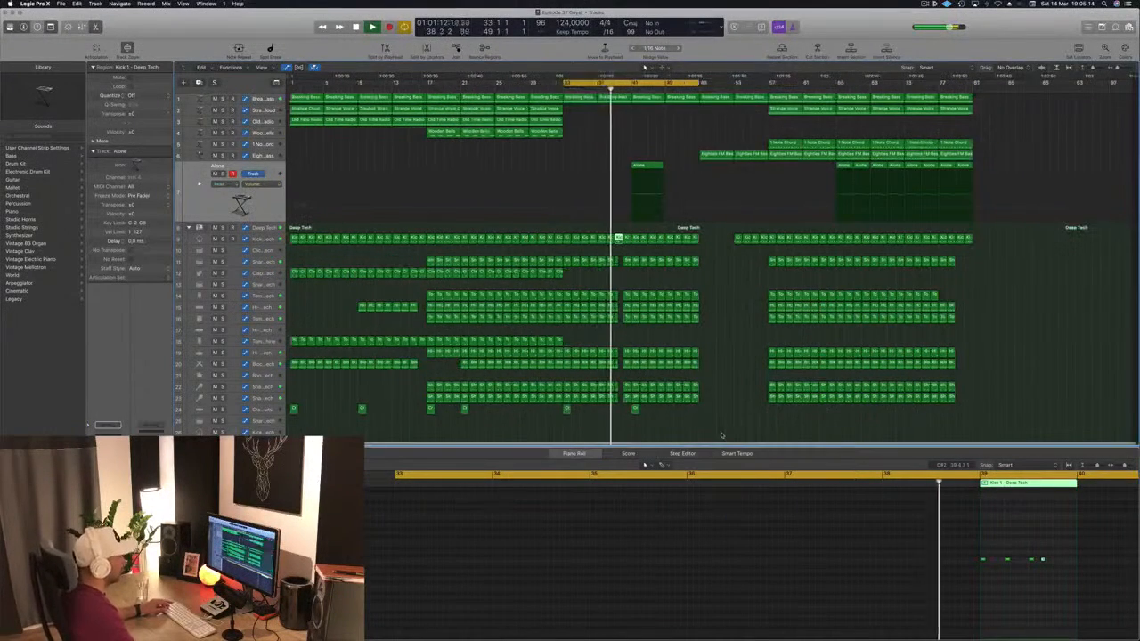
pyautogui.scroll(-3, 802, 526)
pyautogui.scroll(3, 796, 523)
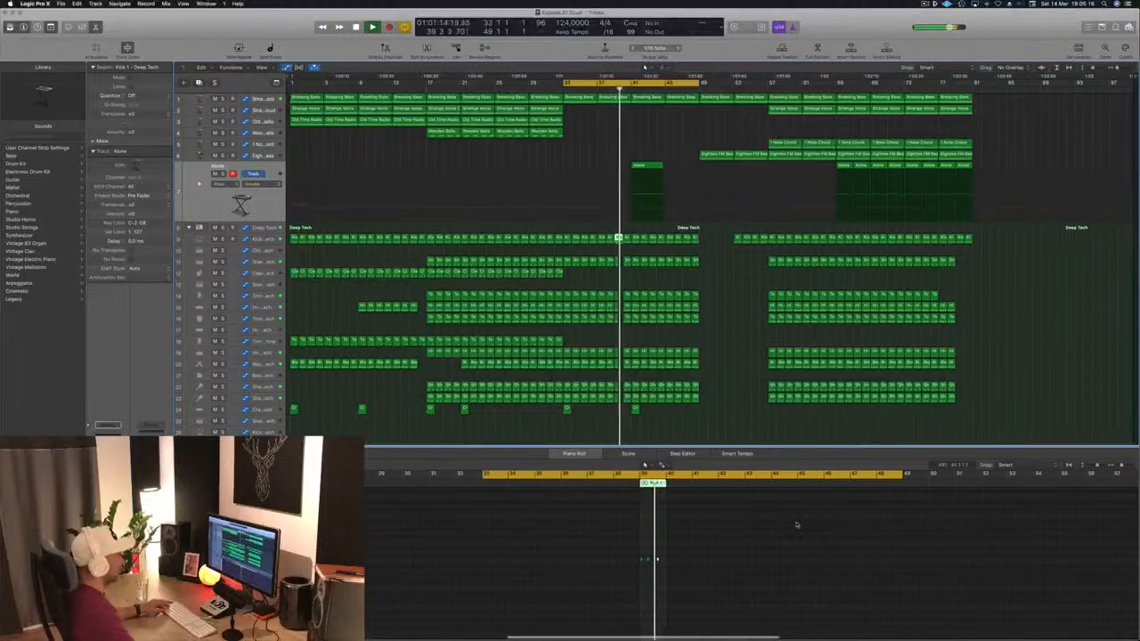
pyautogui.scroll(4, 676, 158)
pyautogui.scroll(2, 636, 110)
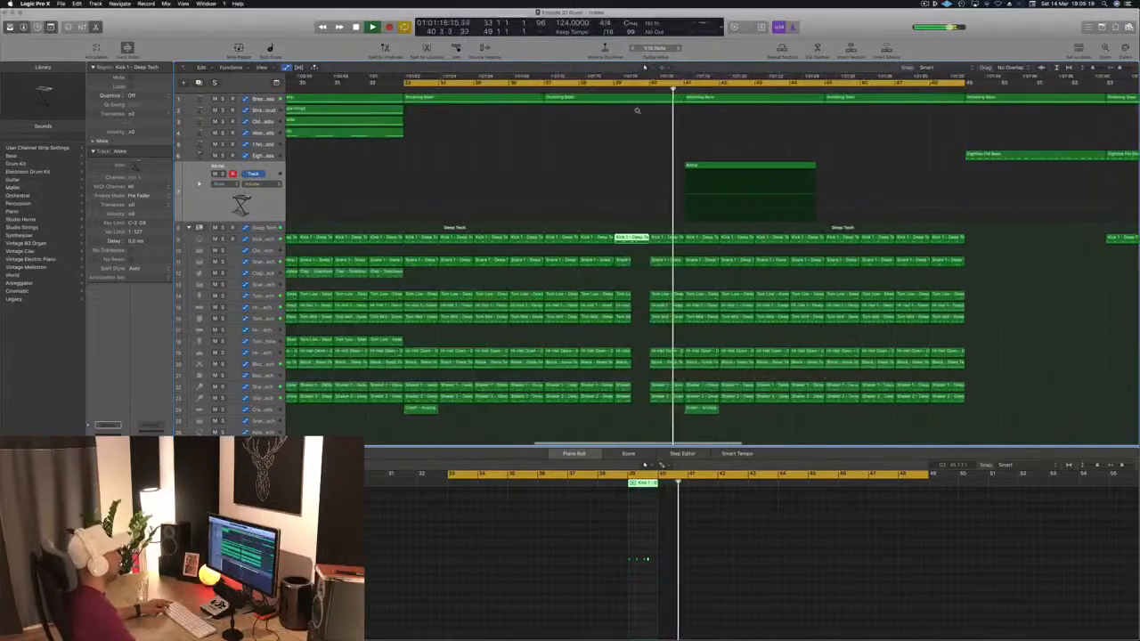
pyautogui.scroll(-4, 628, 116)
pyautogui.hotkey('shift', 'space')
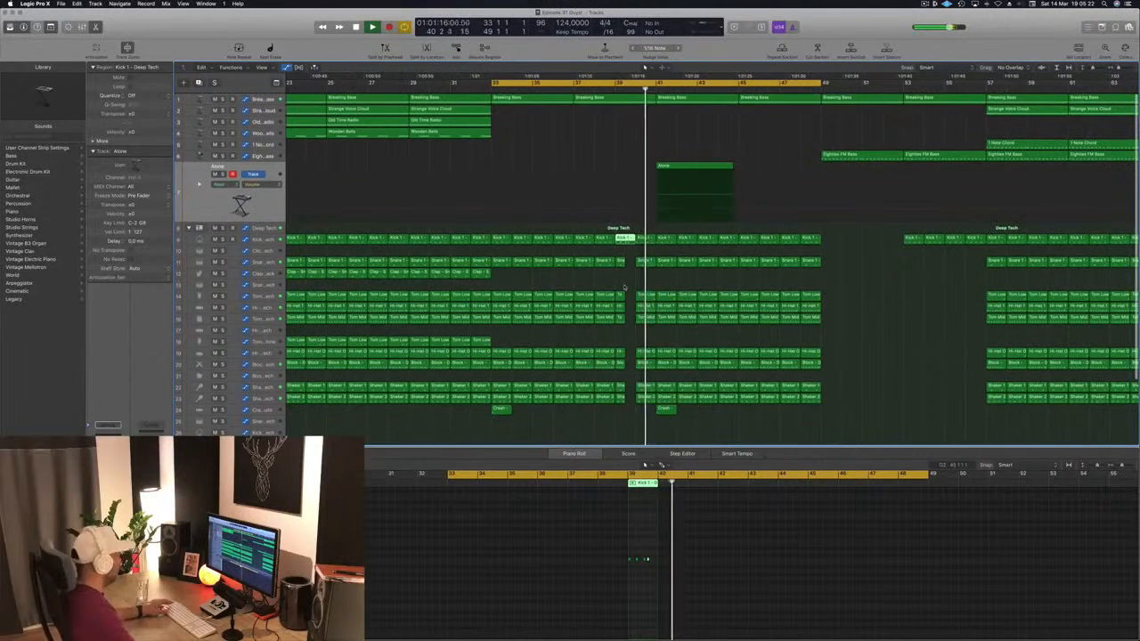
# Undo the bar 39 kick note move and the drum slice deletion, and replay the passage.
pyautogui.press('super+z')
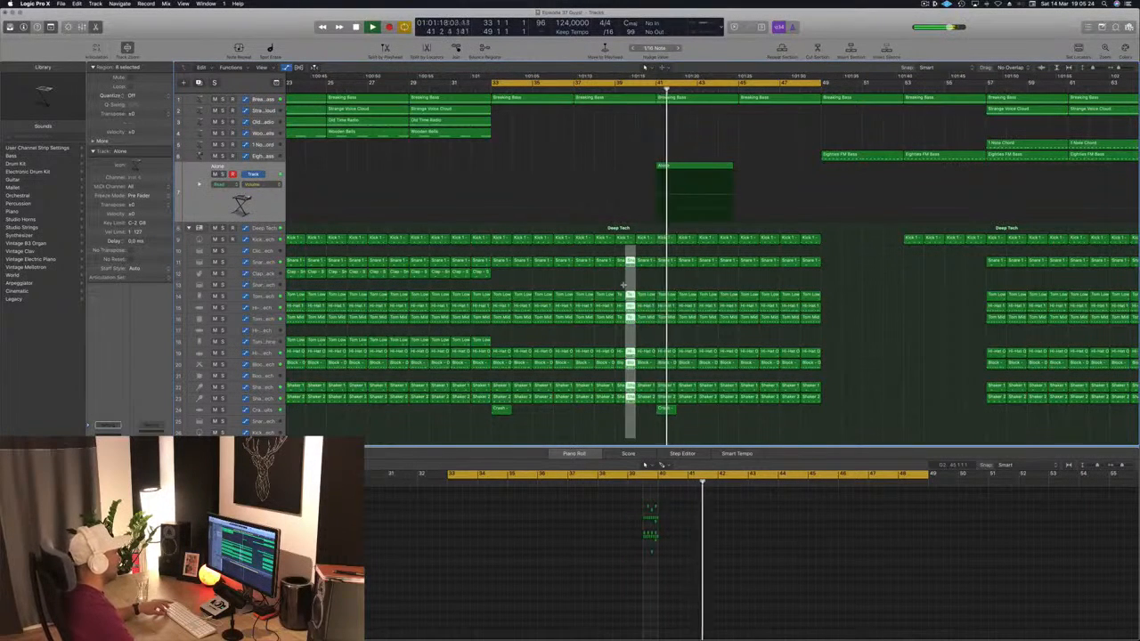
pyautogui.press('space')
pyautogui.press('space')
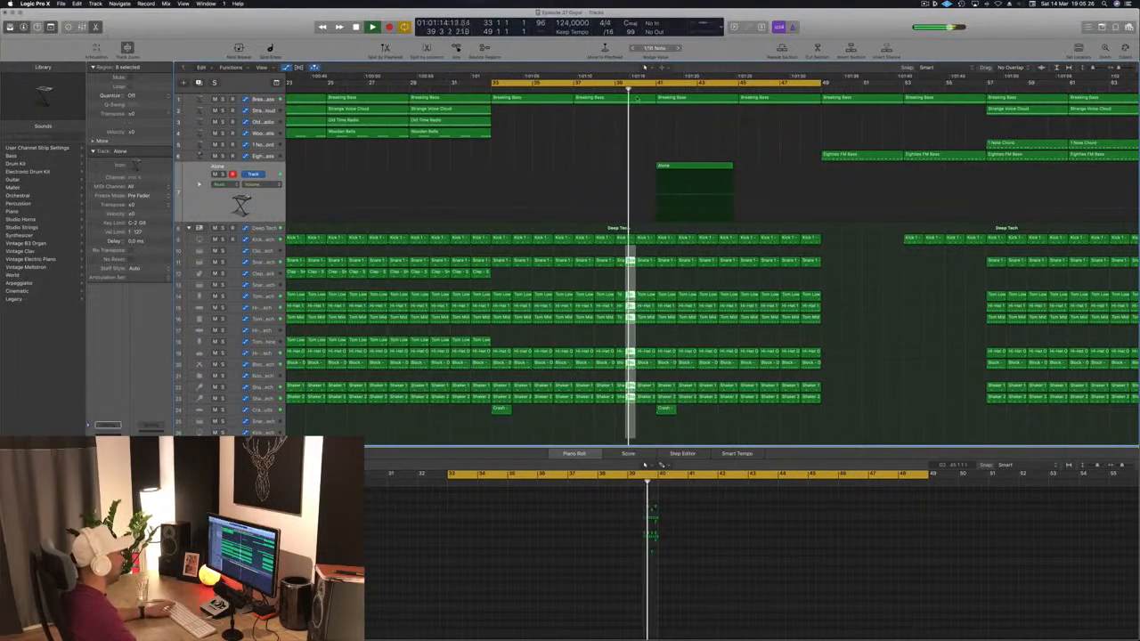
pyautogui.hscroll(2, 647, 304)
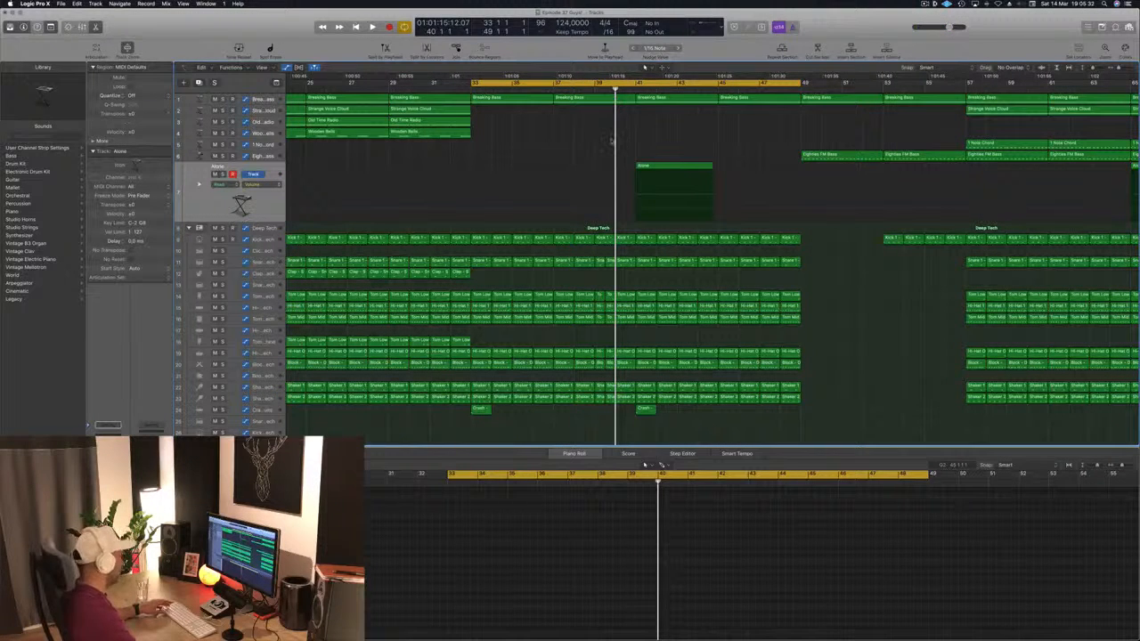
# Cut the last quarter of bar 40 out of all playing drum tracks, including the kick.
pyautogui.press('super+Right')
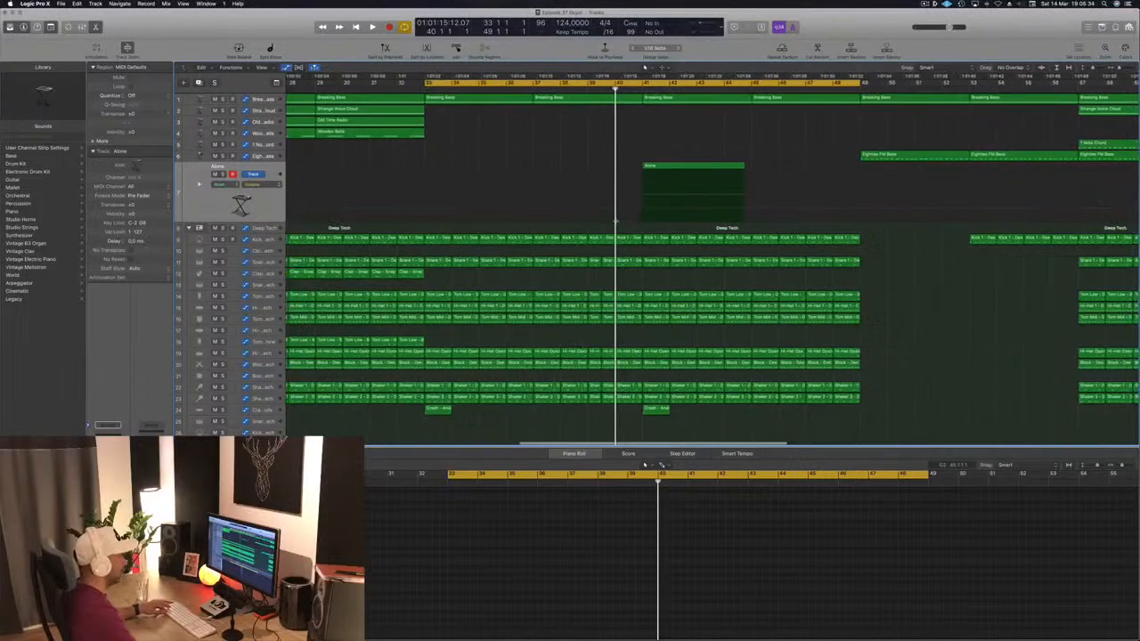
pyautogui.hscroll(5, 615, 221)
pyautogui.press('super+Right')
pyautogui.press('super+Right')
pyautogui.press('super+Right')
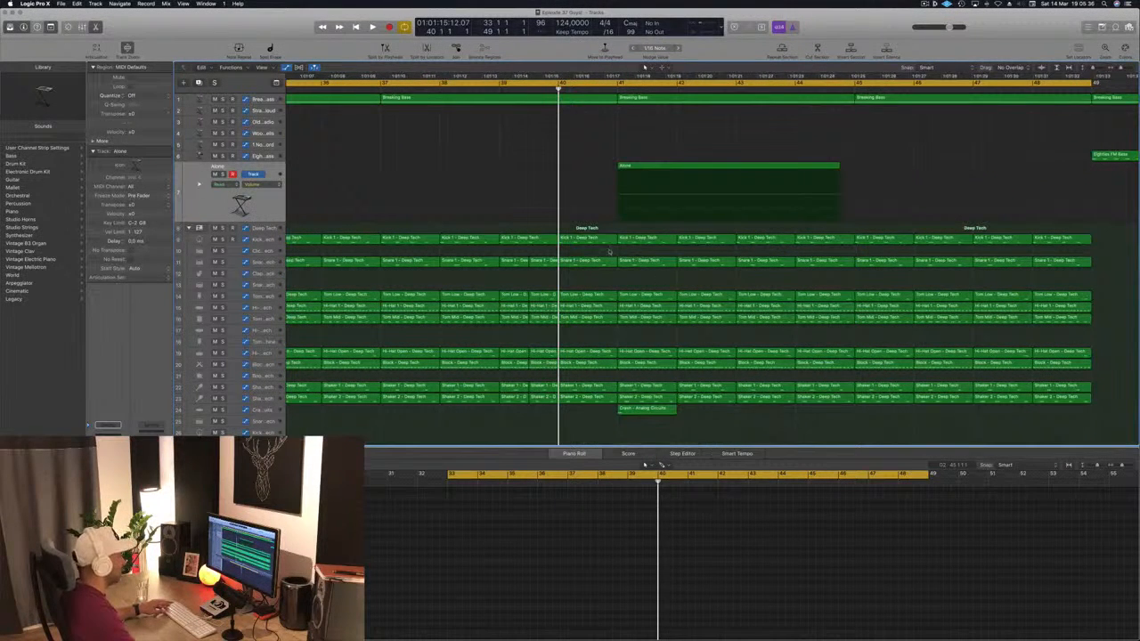
pyautogui.moveTo(605, 239); pyautogui.dragTo(618, 408)
pyautogui.press('Delete')
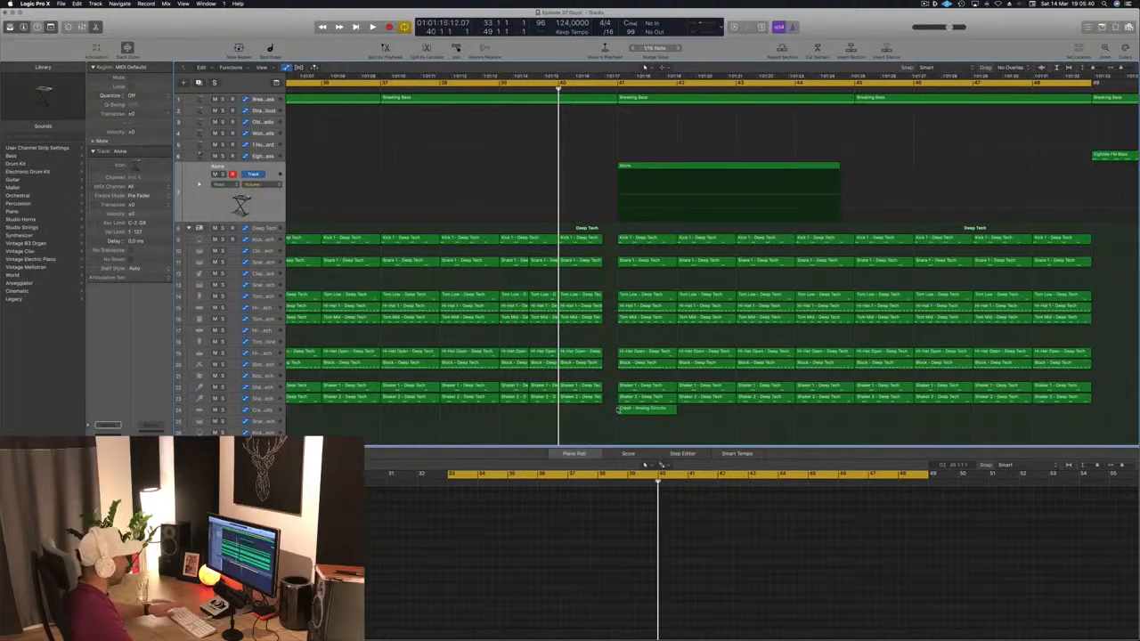
# Replay the section from bar 33 and move the cycle start to bar 37.
pyautogui.press('space')
pyautogui.press('super+Left')
pyautogui.press('super+Left')
pyautogui.press('super+Left')
pyautogui.press('super+Left')
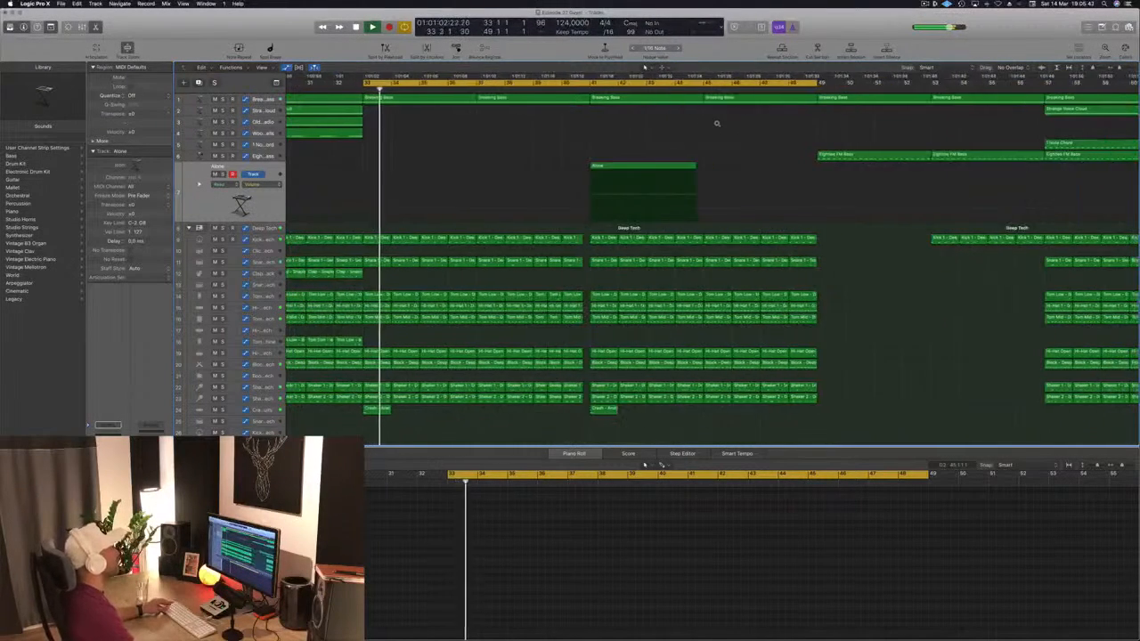
pyautogui.press('super+Left')
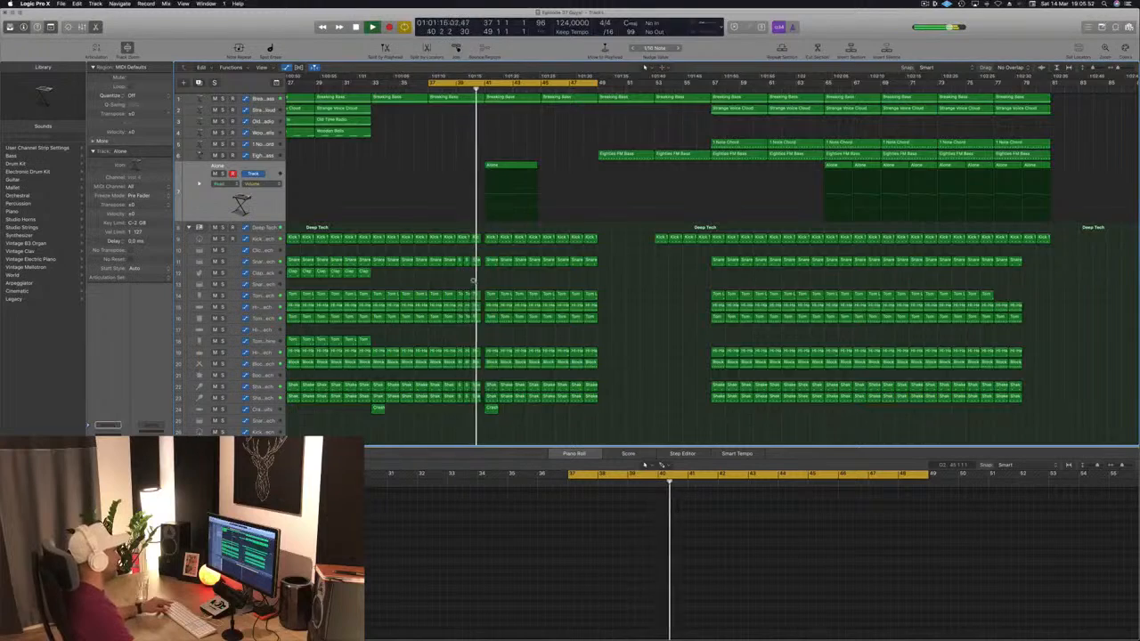
# Listen to the drum gap leading into bar 41 and save the project.
pyautogui.scroll(8, 472, 280)
pyautogui.hscroll(1, 501, 292)
pyautogui.press('super+Left')
pyautogui.press('super+Left')
pyautogui.press('super+Left')
pyautogui.press('super+Left')
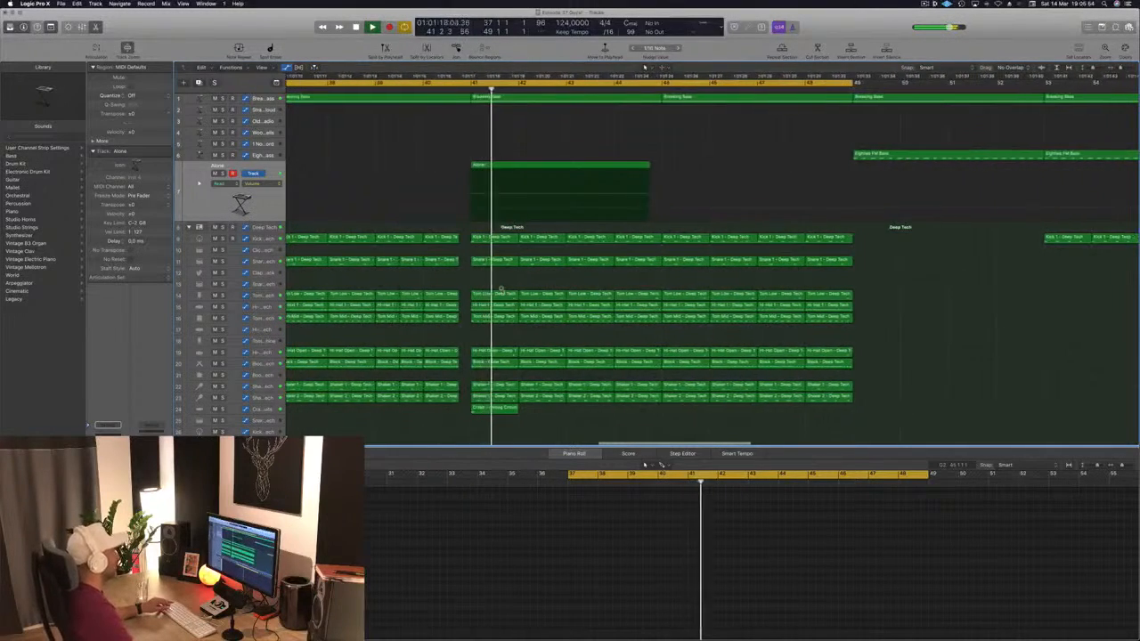
pyautogui.press('super+s')
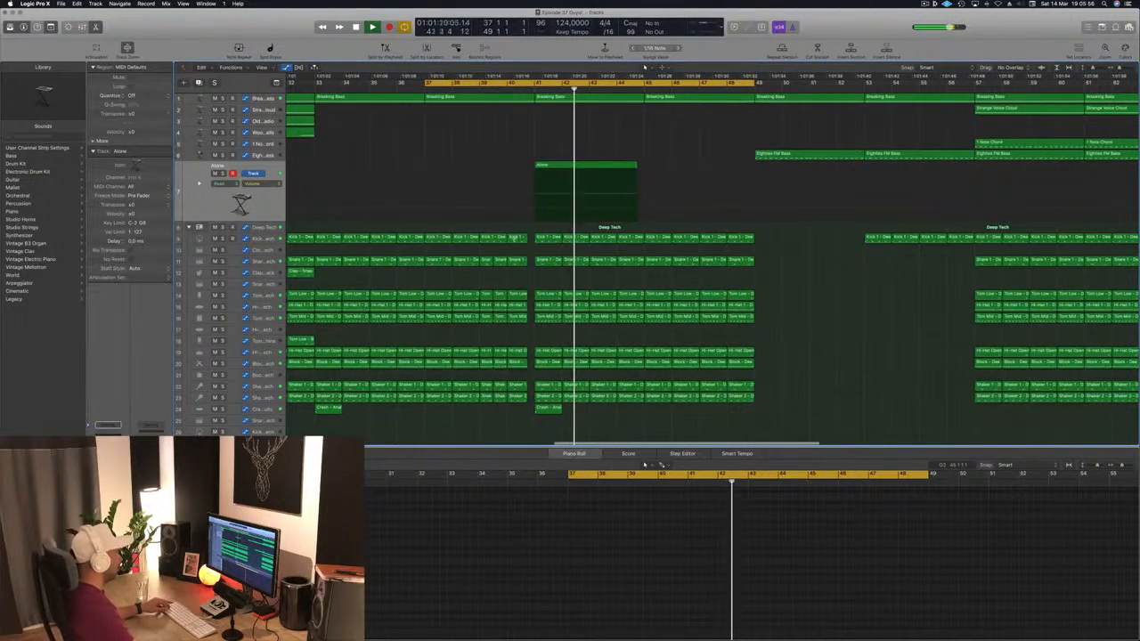
# Copy the last clap region from bar 32 to bar 40 on the Clap track.
pyautogui.click(515, 238)
pyautogui.click(514, 260)
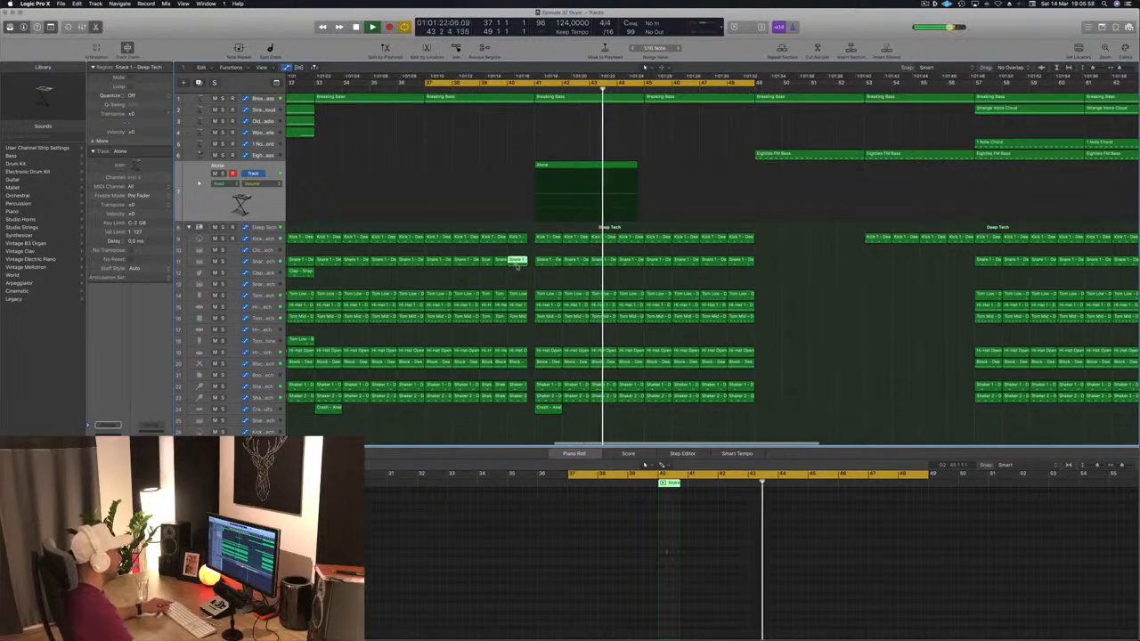
pyautogui.press('super+Left')
pyautogui.moveTo(361, 270); pyautogui.dragTo(517, 278)
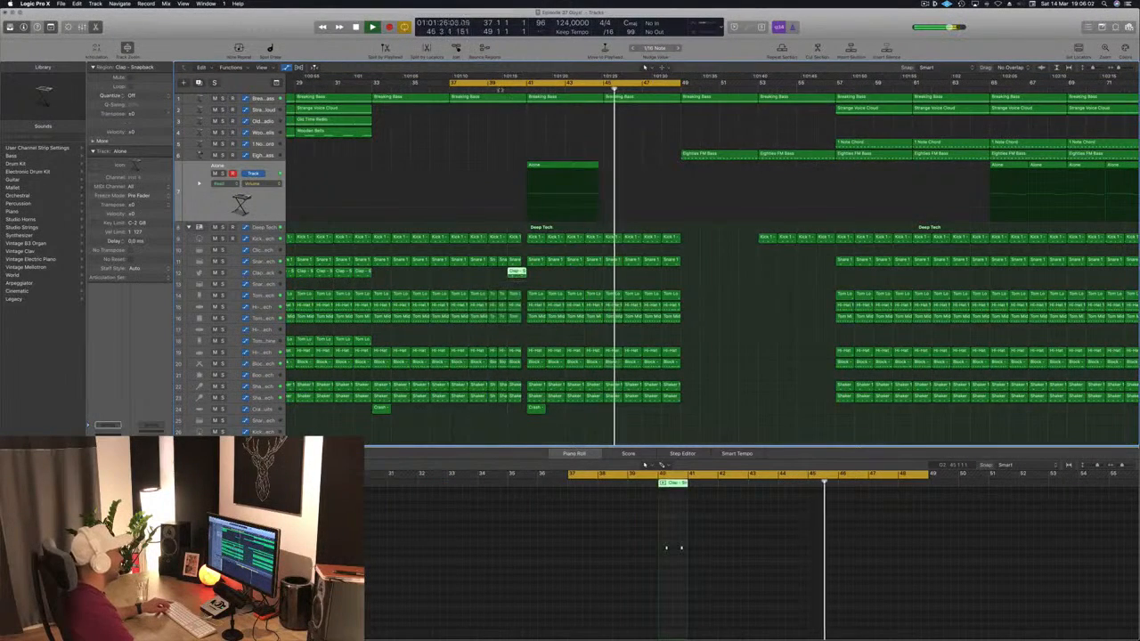
# Replay from about bar 40 and check the copied clap region against the drum gap before bar 41.
pyautogui.click(500, 89)
pyautogui.press('super+Left')
pyautogui.press('super+Left')
pyautogui.hscroll(-2, 490, 198)
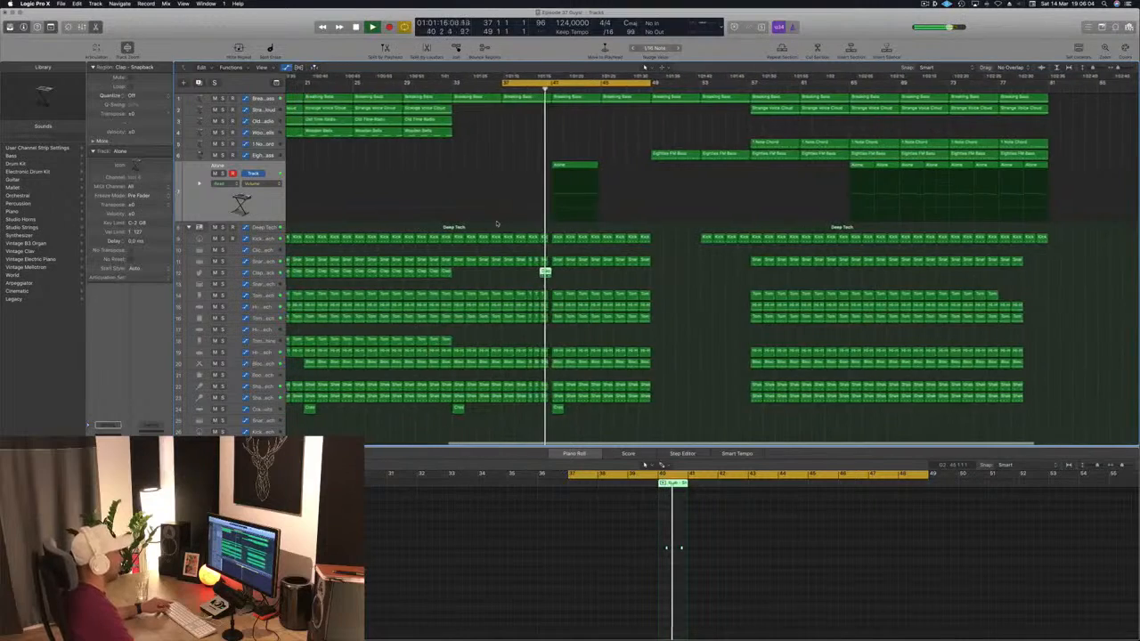
pyautogui.press('super+Left')
pyautogui.press('super+Right')
pyautogui.press('super+Right')
pyautogui.press('super+Right')
pyautogui.press('super+Right')
pyautogui.press('super+Right')
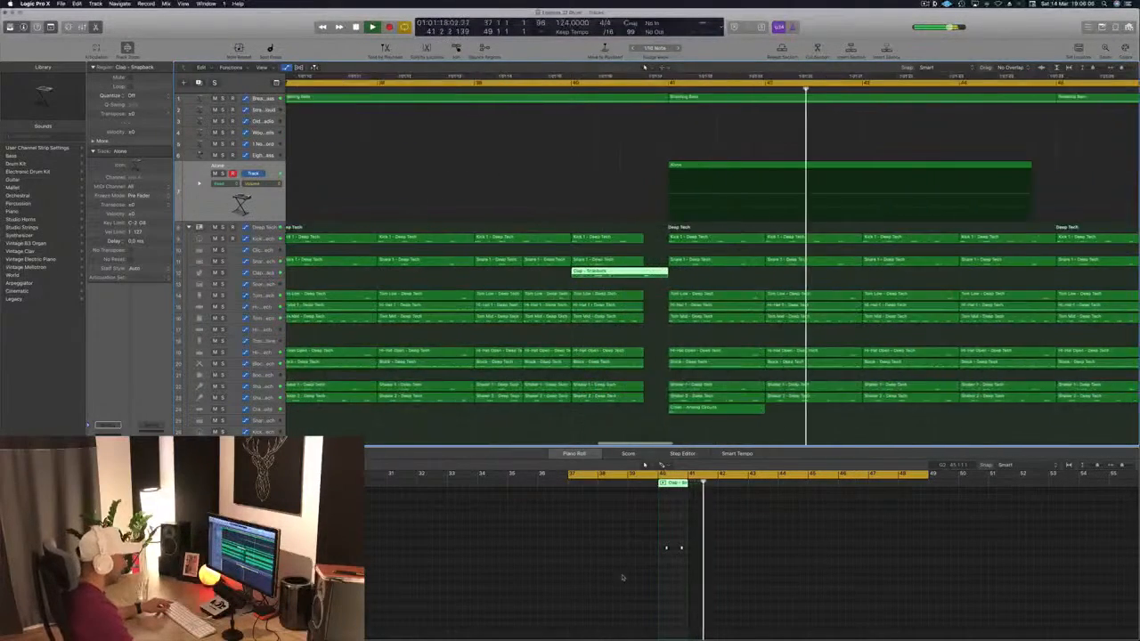
# Duplicate the second clap note near the end of bar 40 in the Clap - Snapback region.
pyautogui.scroll(3, 682, 574)
pyautogui.scroll(3, 668, 569)
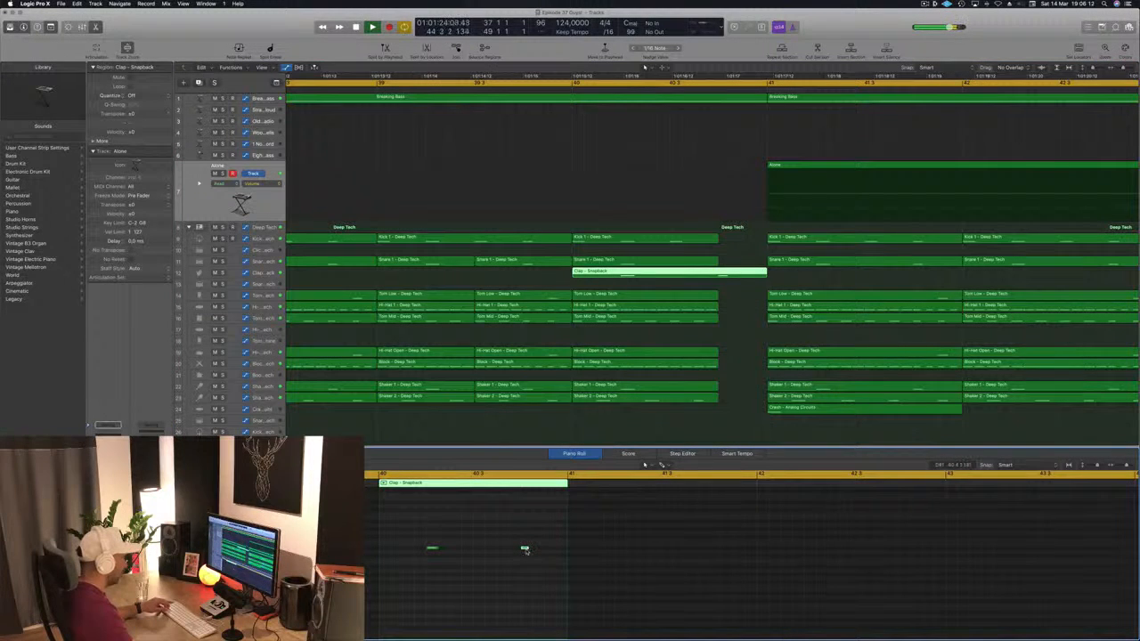
pyautogui.moveTo(530, 549); pyautogui.dragTo(548, 553)
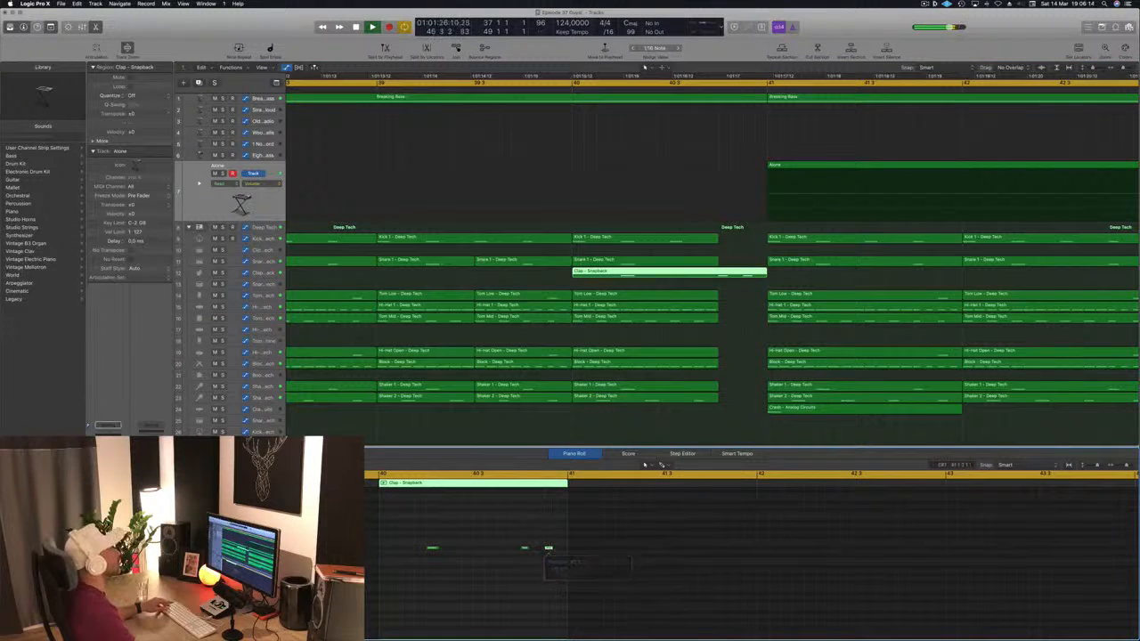
pyautogui.scroll(-8, 555, 116)
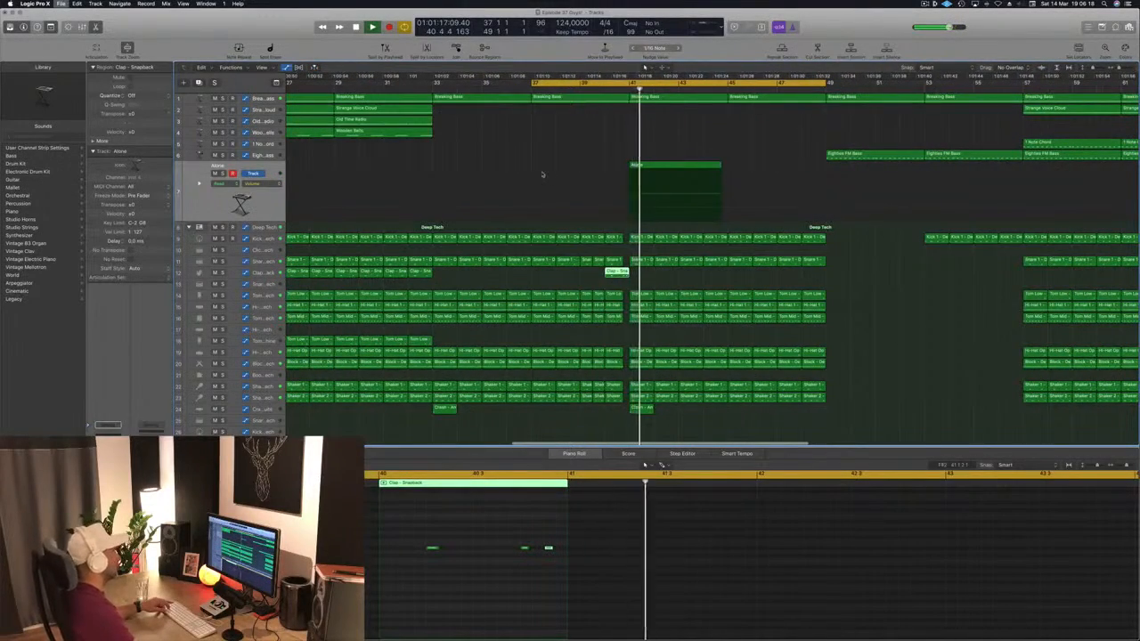
pyautogui.scroll(-3, 579, 177)
pyautogui.scroll(-2, 617, 165)
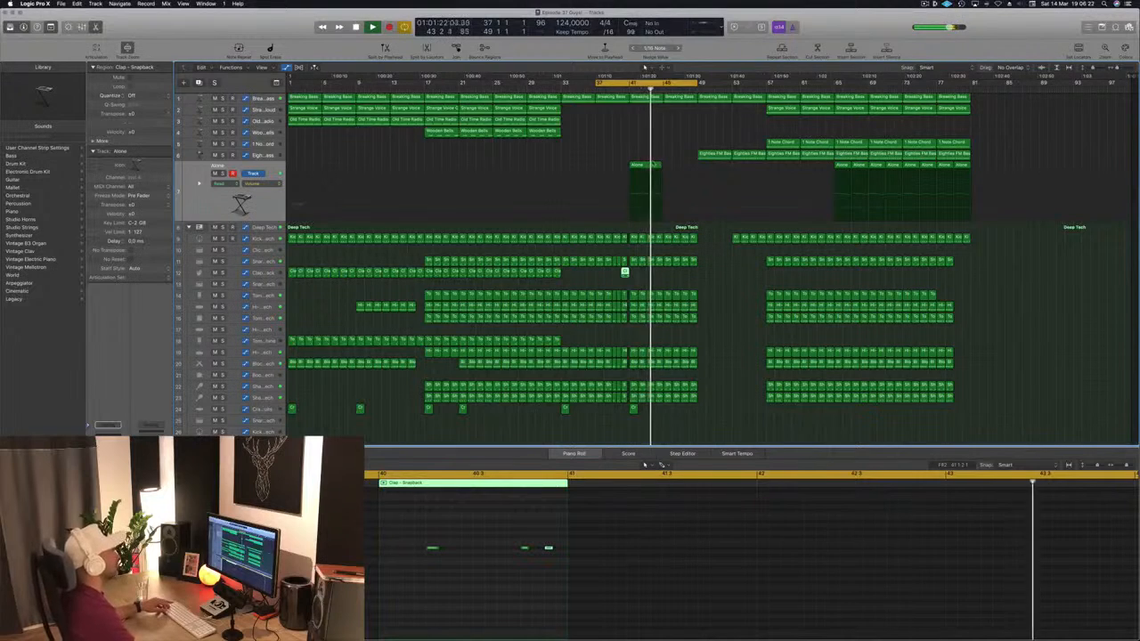
pyautogui.click(643, 165)
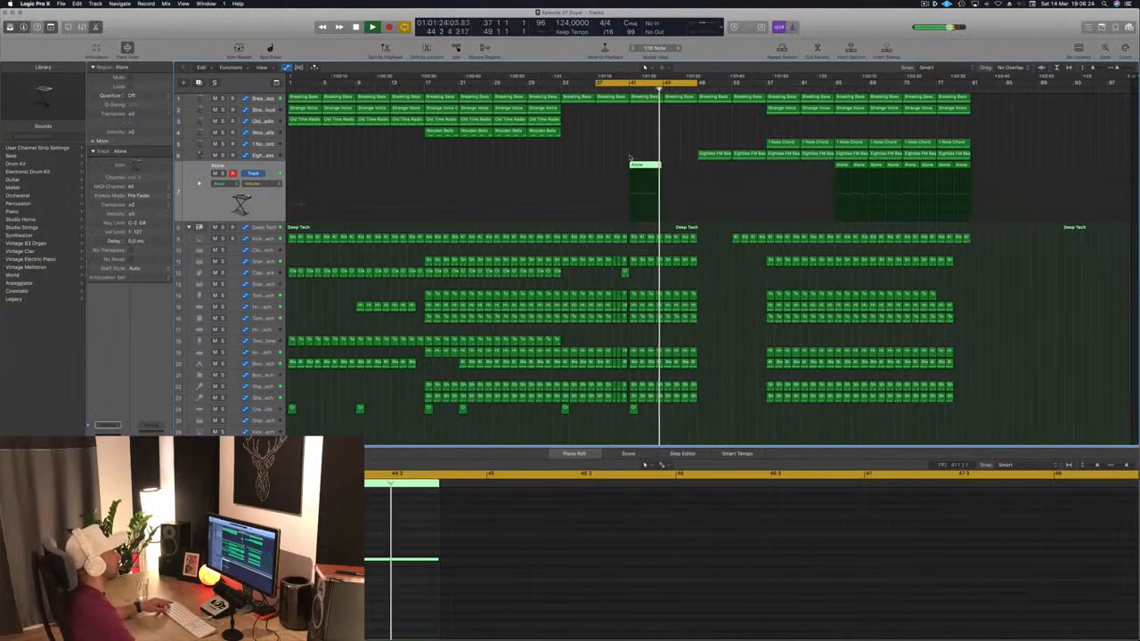
pyautogui.moveTo(586, 123); pyautogui.dragTo(542, 135)
pyautogui.press('z')
pyautogui.click(604, 136)
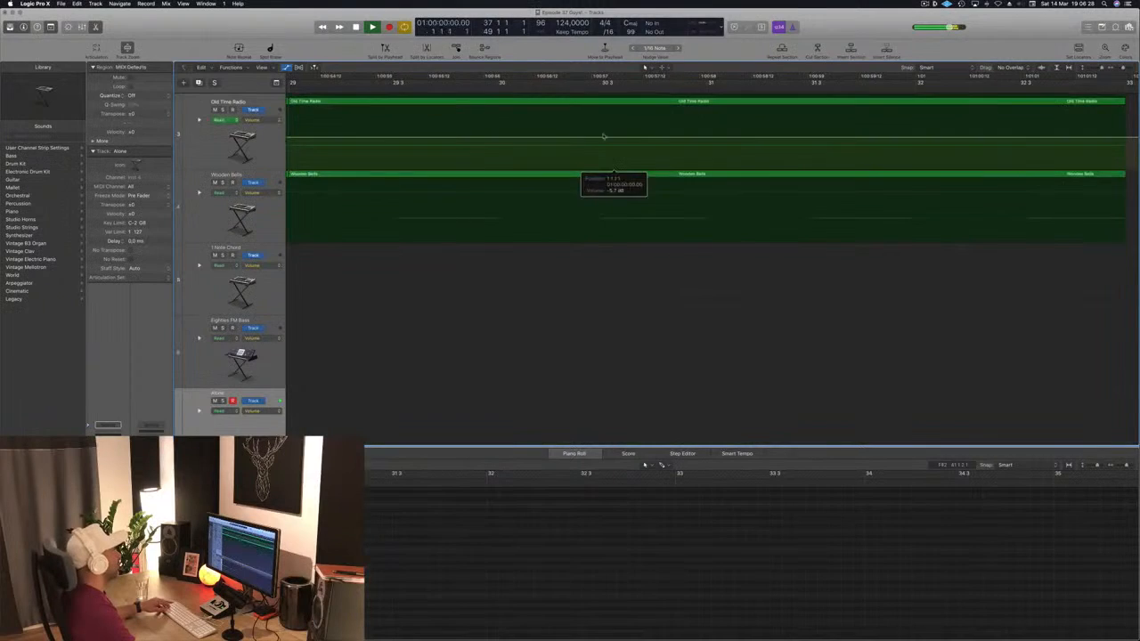
pyautogui.press('z')
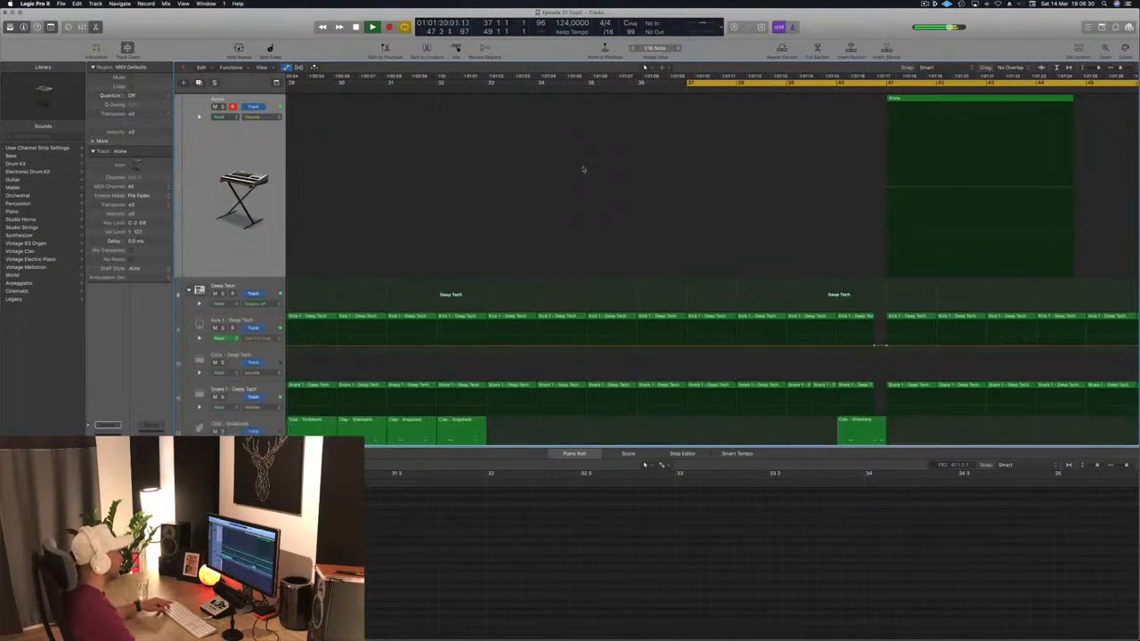
# Copy two consecutive Strange Voice Cloud regions from bar 57 to bar 41, filling bars 41 to 48.
pyautogui.press('super+Up')
pyautogui.press('super+Up')
pyautogui.press('super+Left')
pyautogui.press('super+Left')
pyautogui.press('super+Left')
pyautogui.press('super+Left')
pyautogui.press('super+Left')
pyautogui.scroll(5, 856, 205)
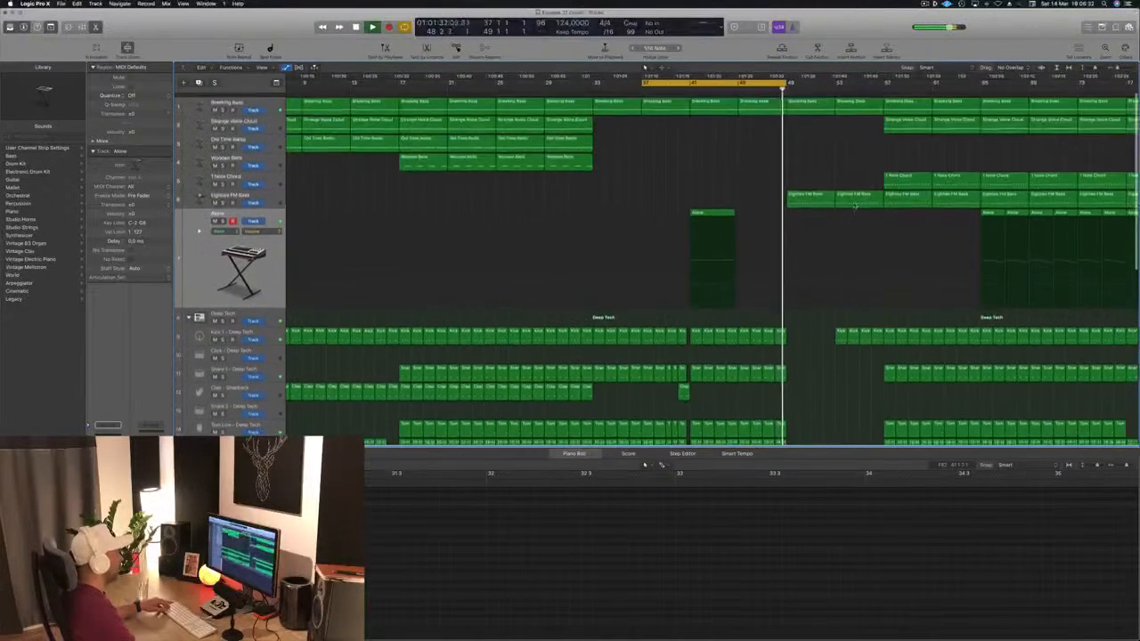
pyautogui.moveTo(629, 134); pyautogui.dragTo(593, 164)
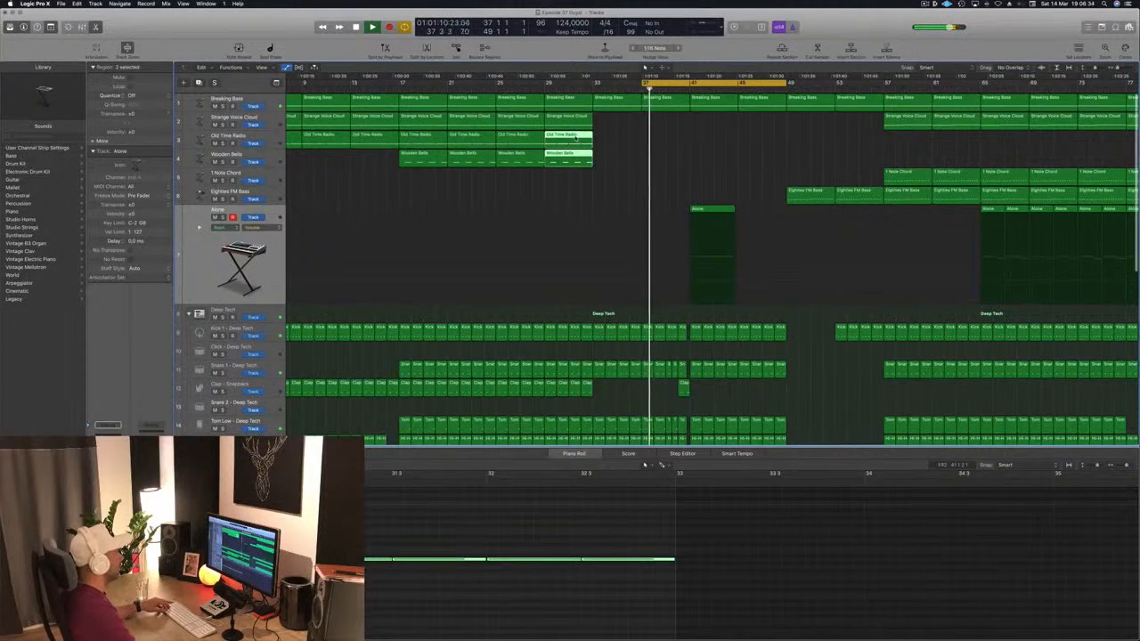
pyautogui.click(569, 117)
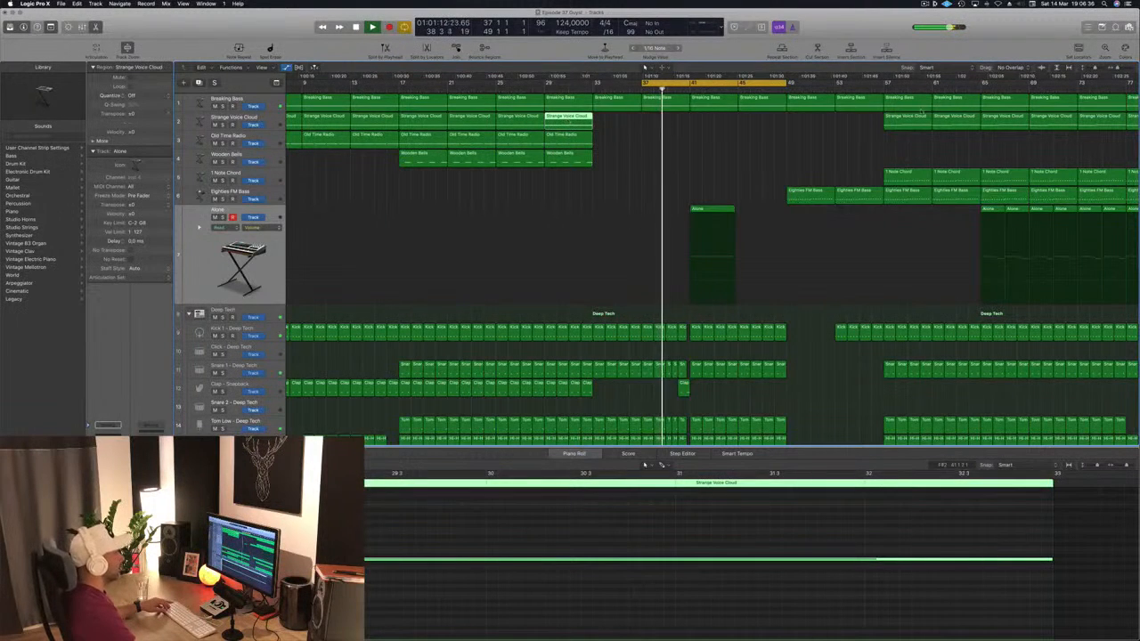
pyautogui.moveTo(904, 116); pyautogui.dragTo(715, 127)
pyautogui.hotkey('shift', 'space')
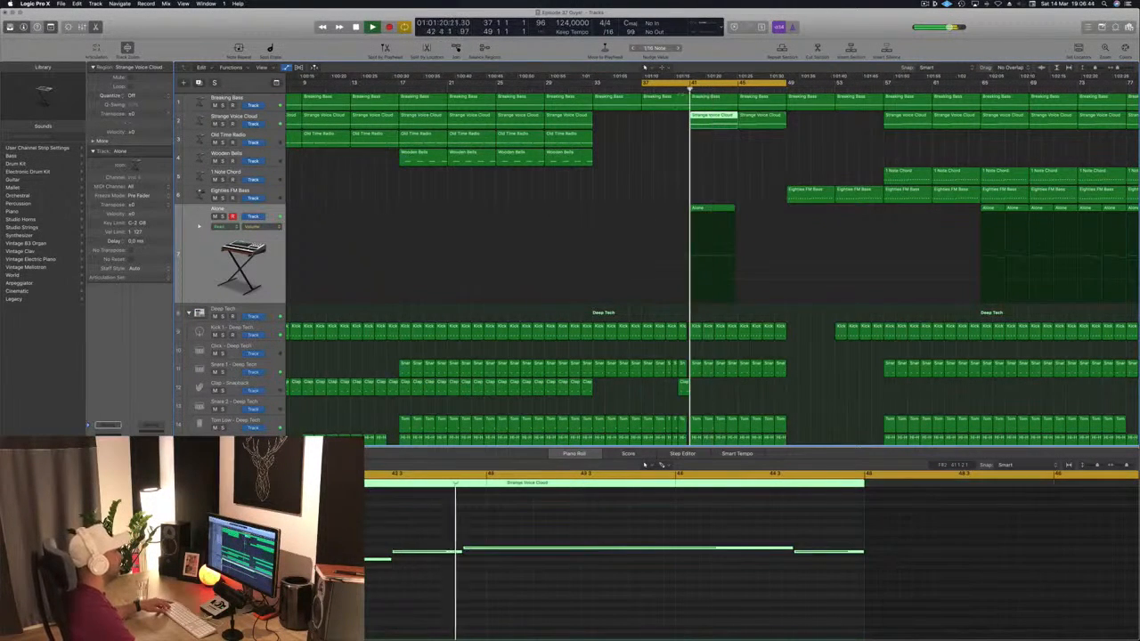
# Save the project and clear the region selection.
pyautogui.press('super+Left')
pyautogui.press('super+Left')
pyautogui.press('super+Left')
pyautogui.press('super+s')
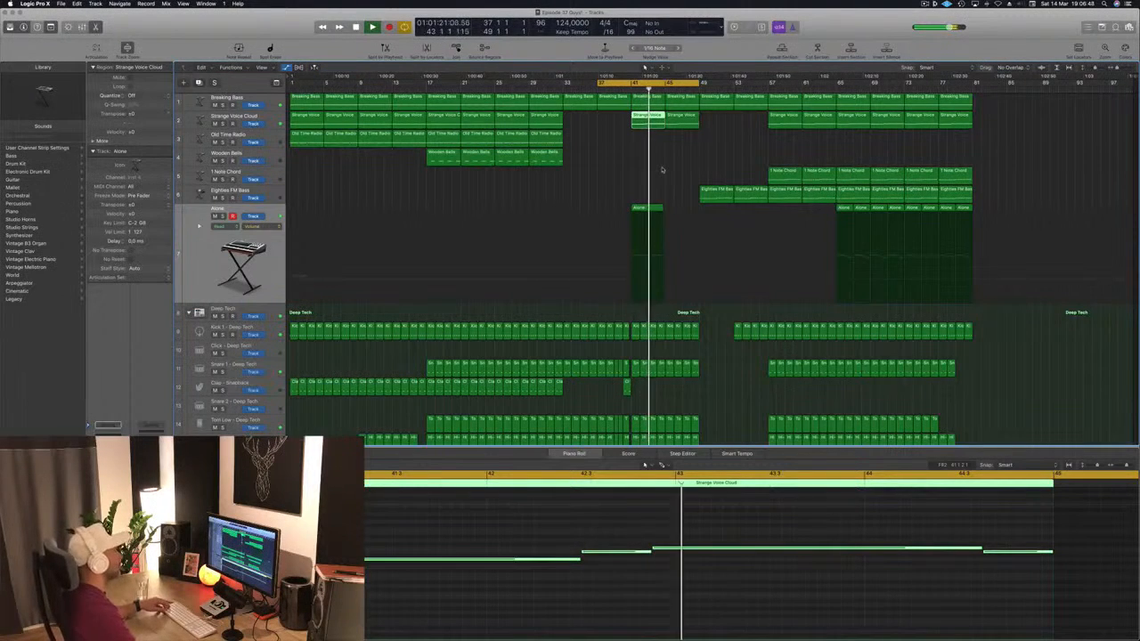
pyautogui.click(660, 167)
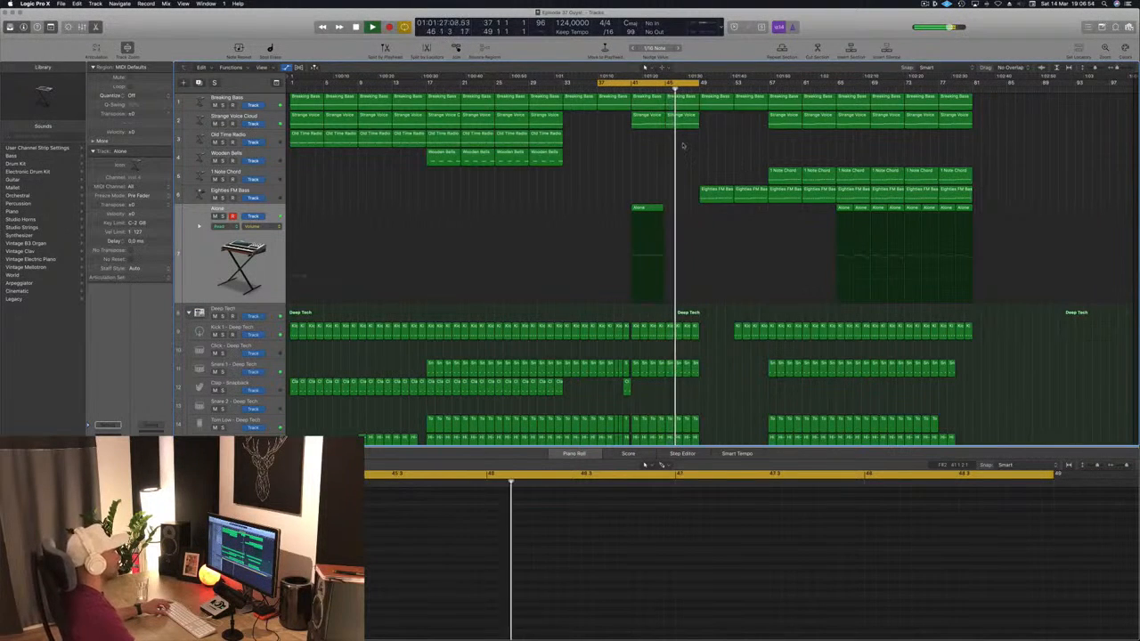
# Review all tracks while the looped section from bar 37 to bar 49 plays.
pyautogui.press('super+Down')
pyautogui.press('super+Up')
pyautogui.press('super+Up')
pyautogui.press('super+Up')
pyautogui.press('super+Up')
pyautogui.press('super+Up')
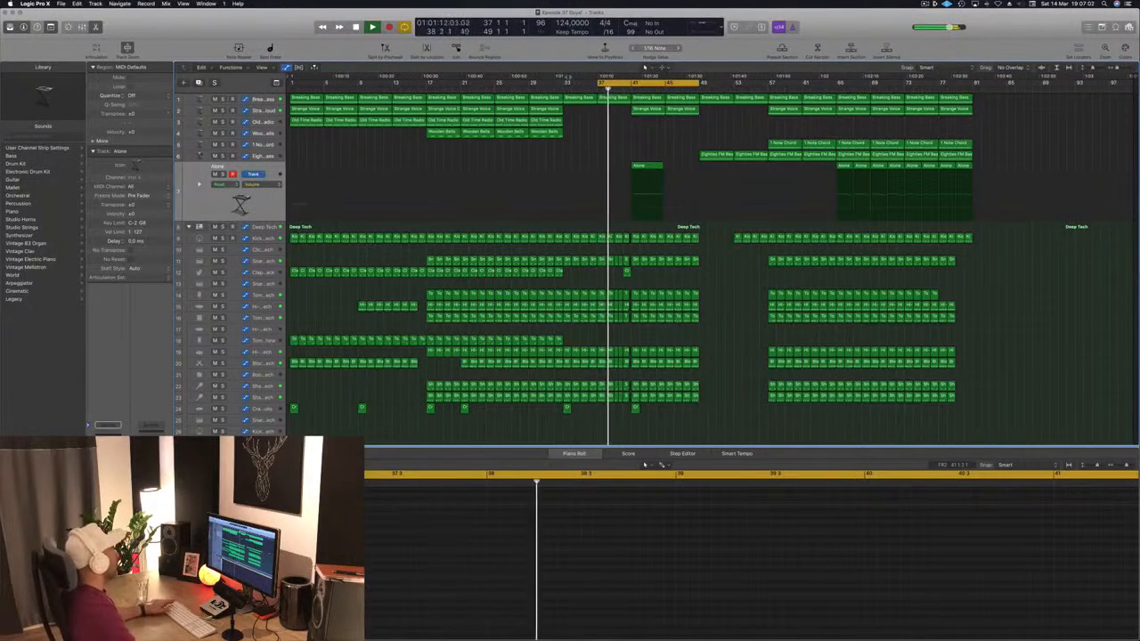
pyautogui.click(556, 93)
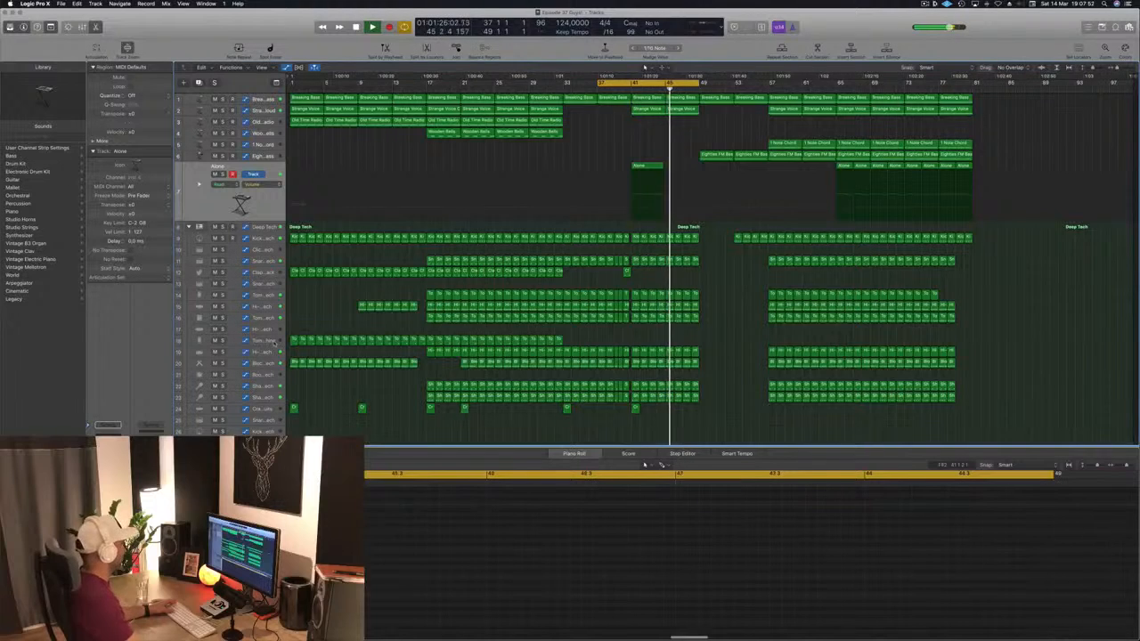
# Automate the Block - Deep Tech track's low-cut frequency to rise from bar 41 to a peak at bar 49 and fall to 20 Hz at bar 57.
pyautogui.click(255, 340)
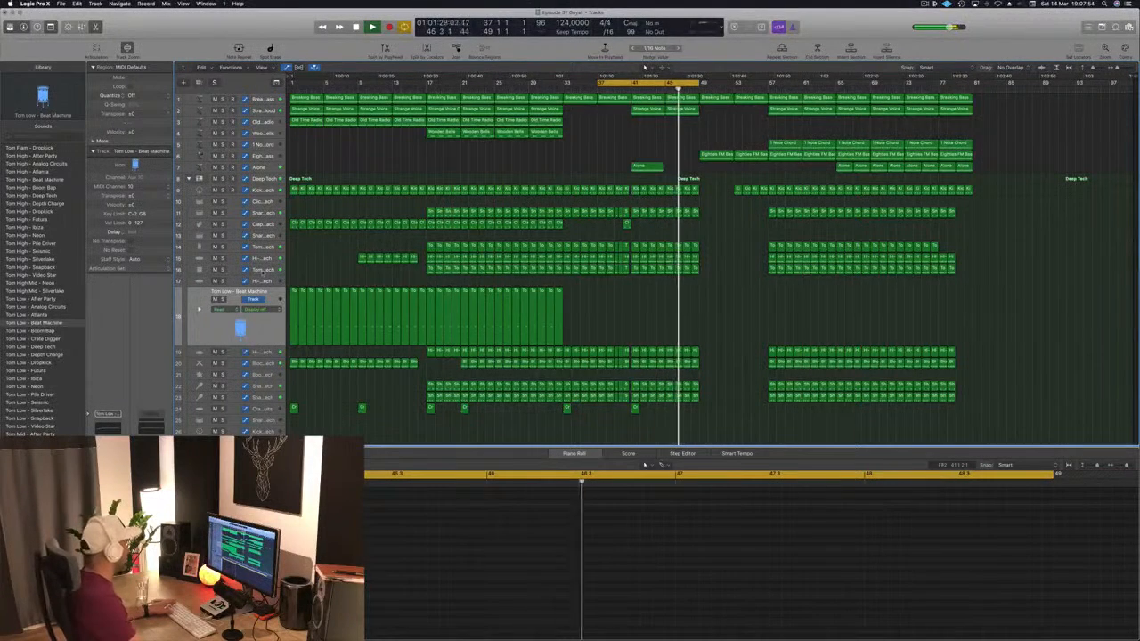
pyautogui.click(264, 269)
pyautogui.click(339, 239)
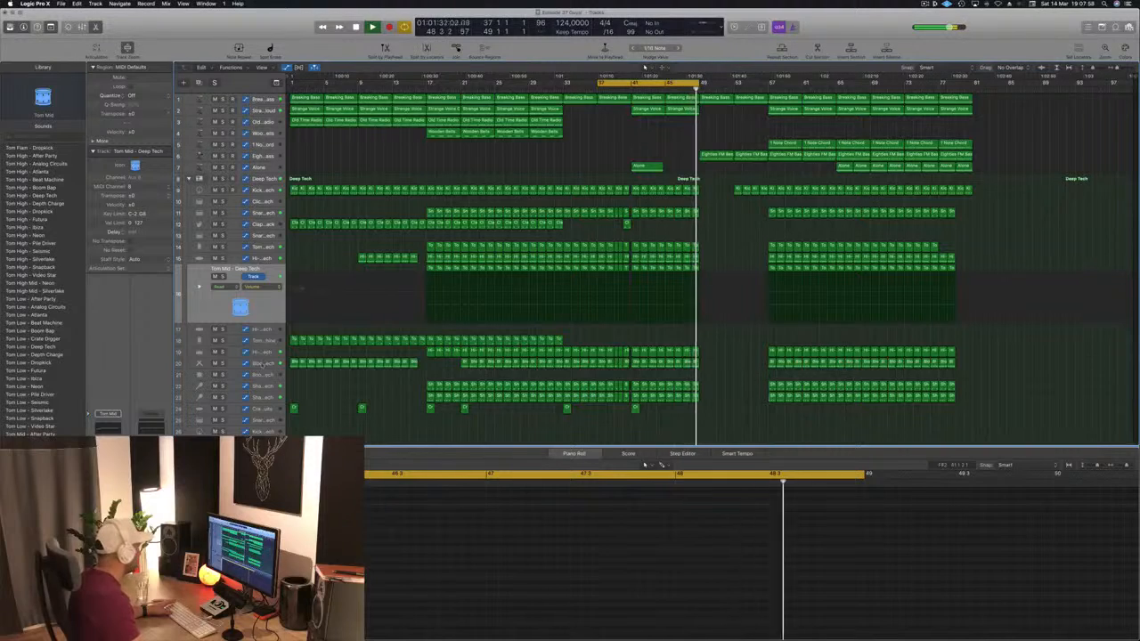
pyautogui.click(266, 363)
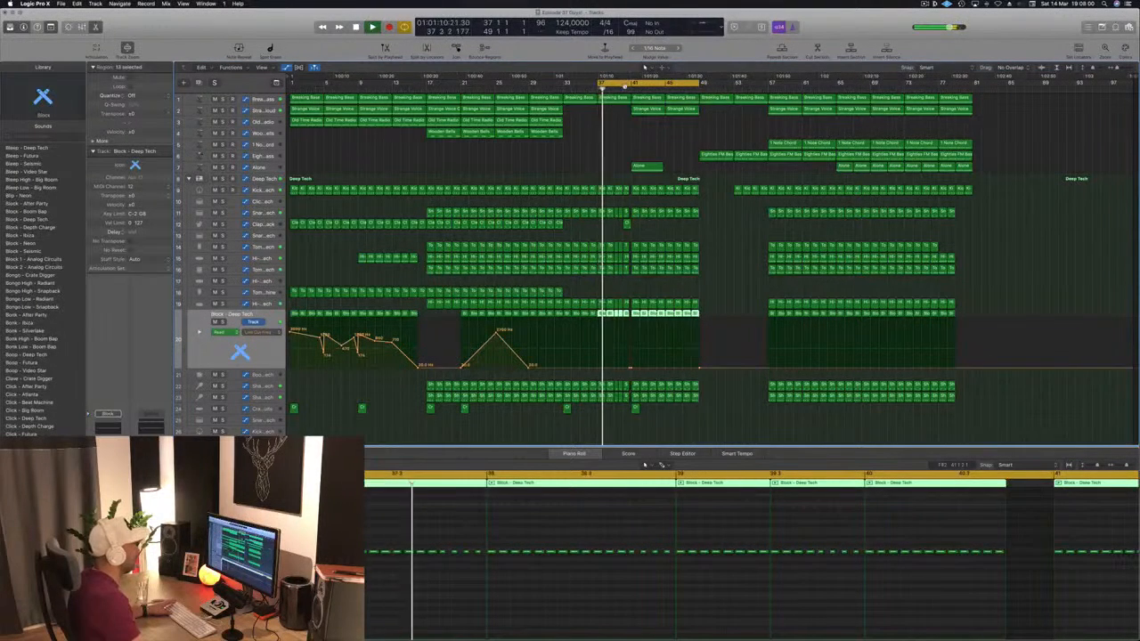
pyautogui.moveTo(699, 367); pyautogui.dragTo(766, 365)
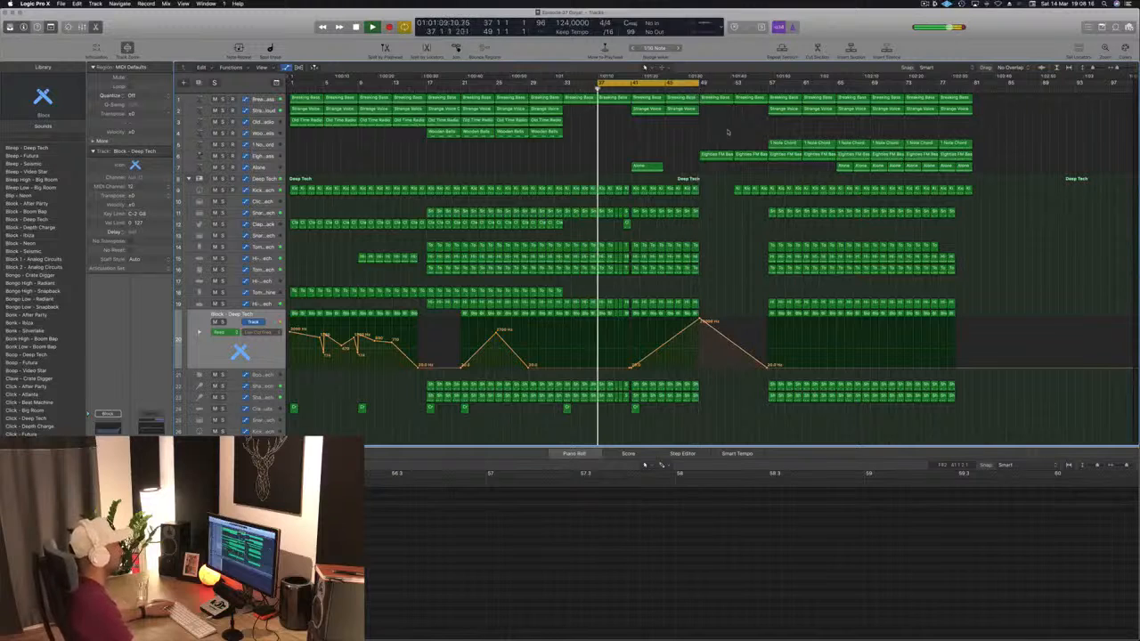
# Move the cycle range to bars 49 to 61 and restart playback from its beginning.
pyautogui.moveTo(674, 84); pyautogui.dragTo(773, 86)
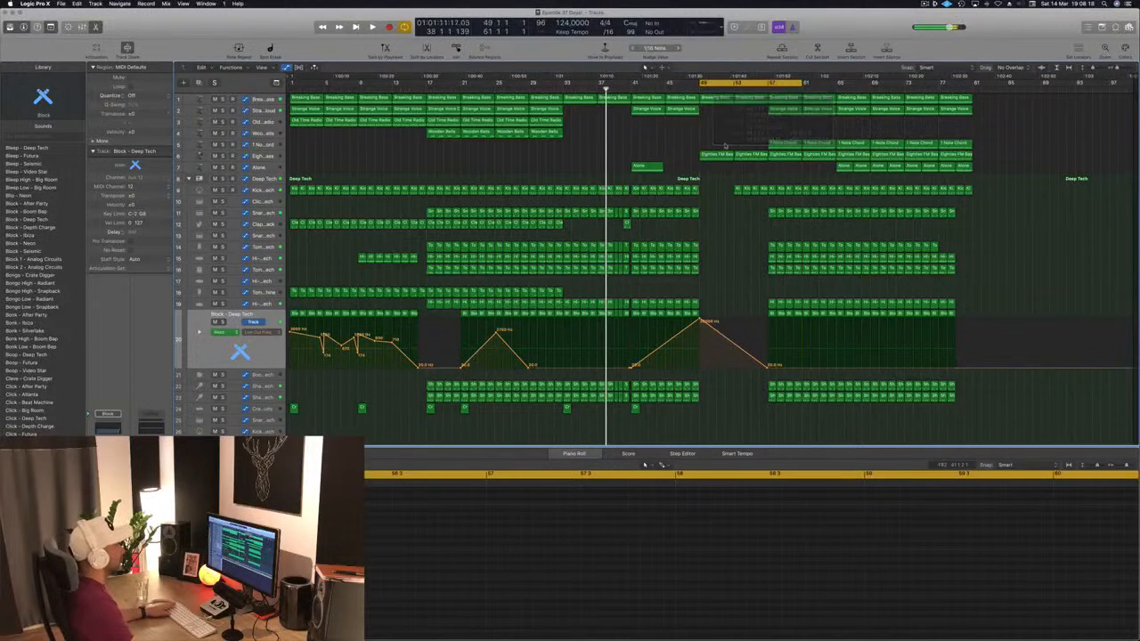
pyautogui.press('space')
pyautogui.press('space')
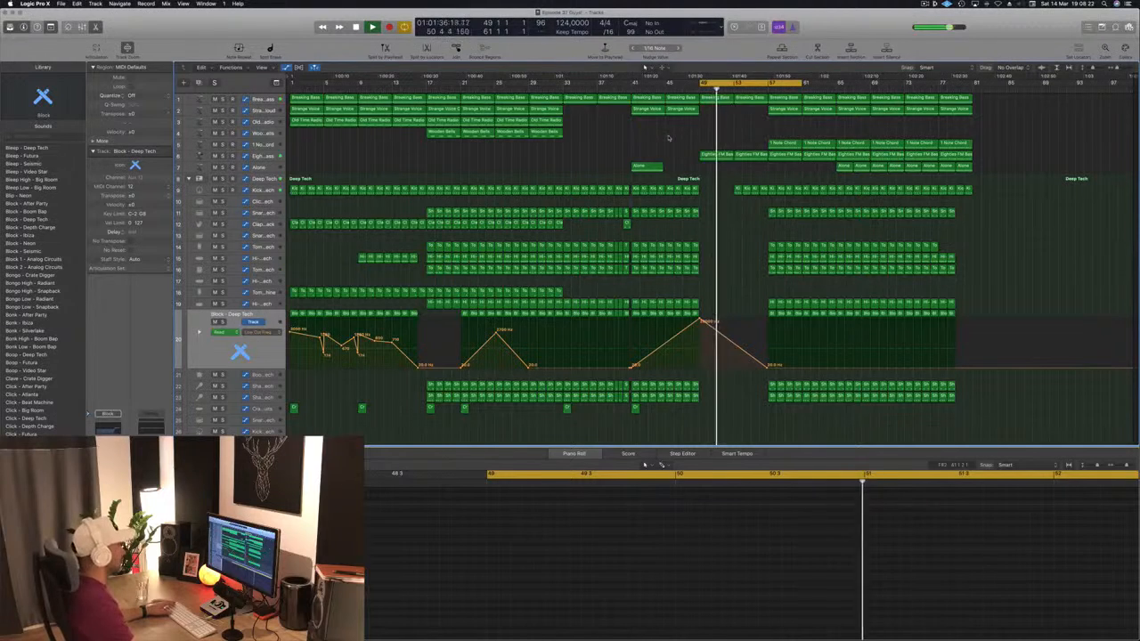
# Automate the Breaking Bass cutoff to drop sharply at bar 49 and rise to about 26% at bar 57.
pyautogui.click(270, 99)
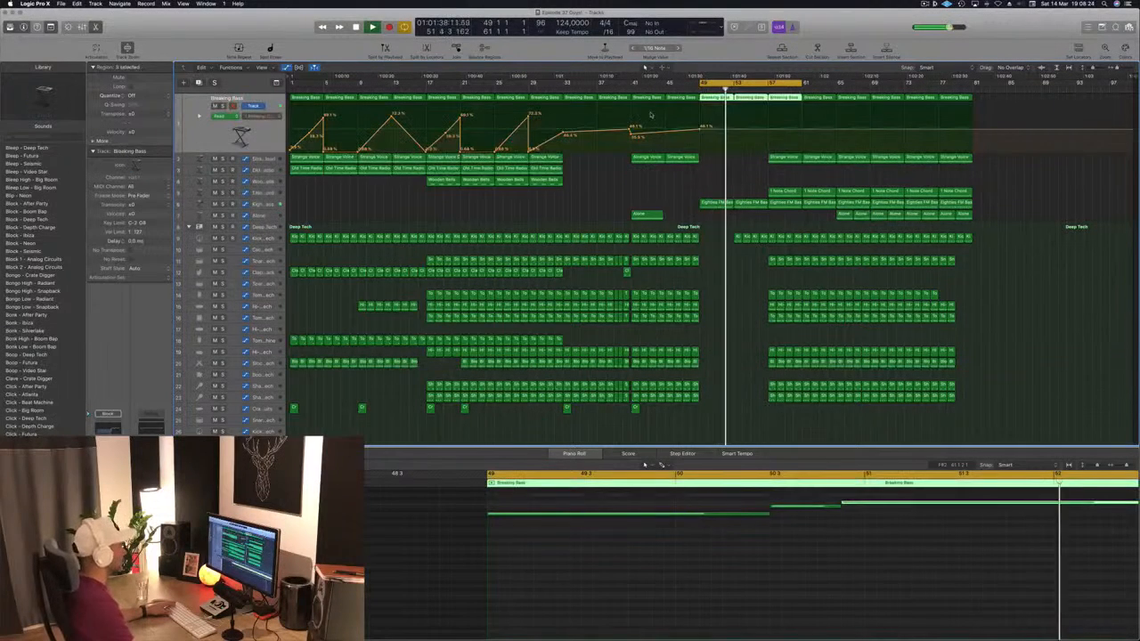
pyautogui.click(702, 128)
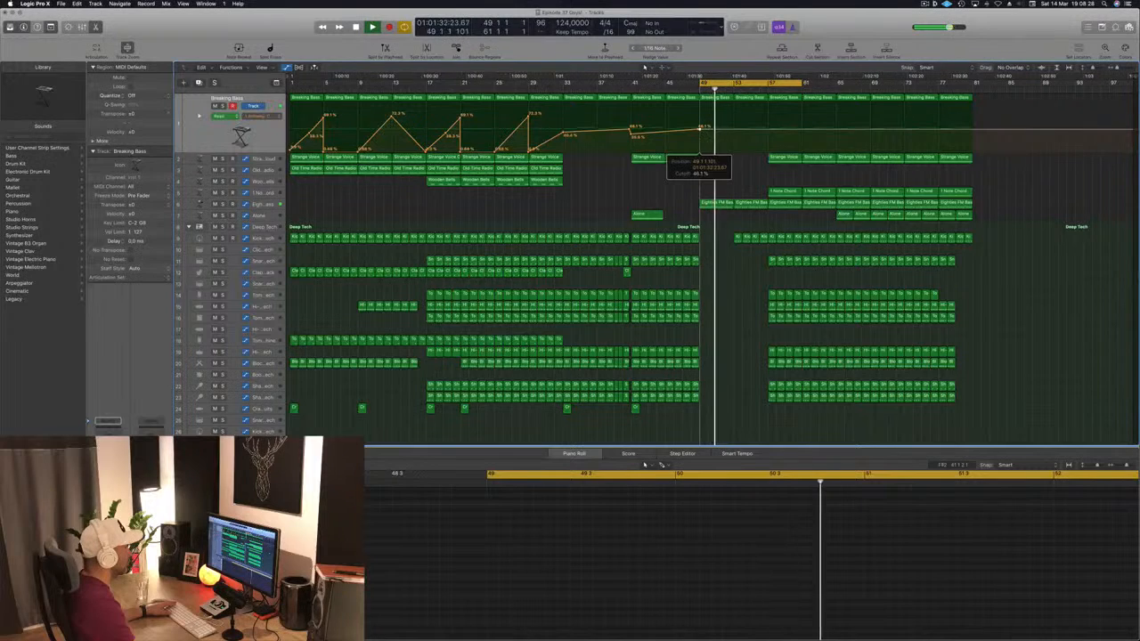
pyautogui.moveTo(703, 129); pyautogui.dragTo(703, 143)
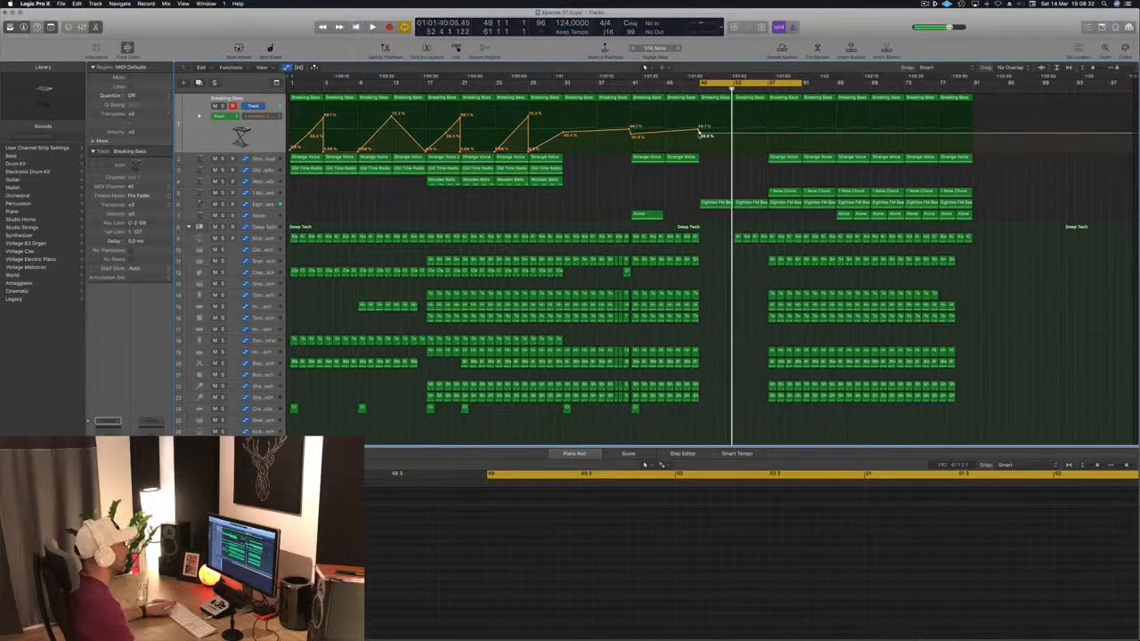
pyautogui.moveTo(700, 132); pyautogui.dragTo(770, 139)
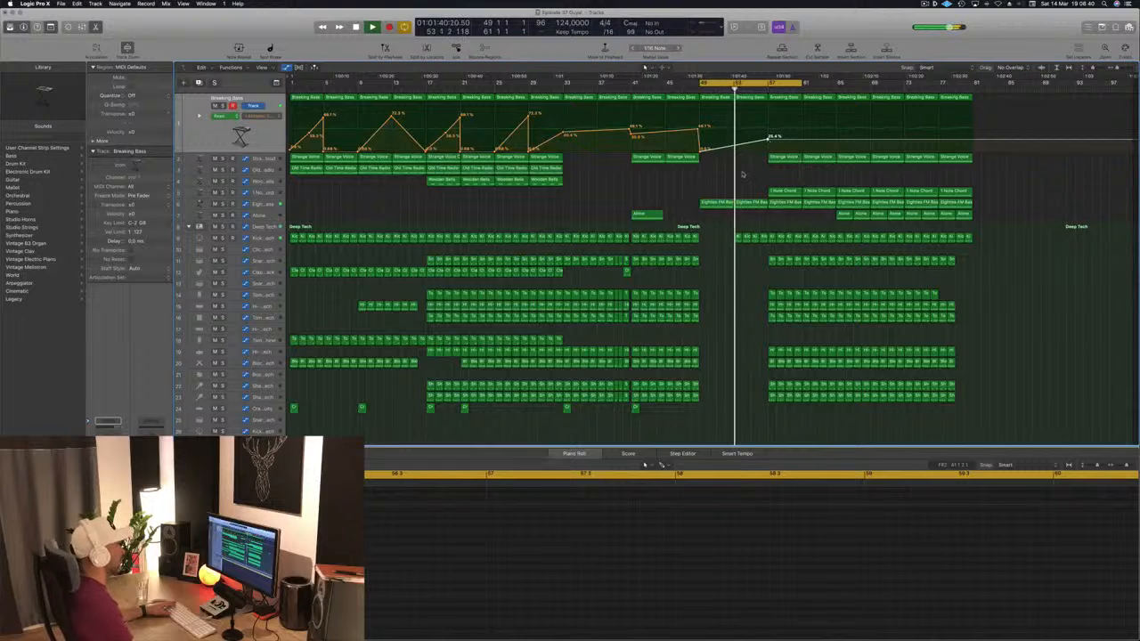
pyautogui.press('space')
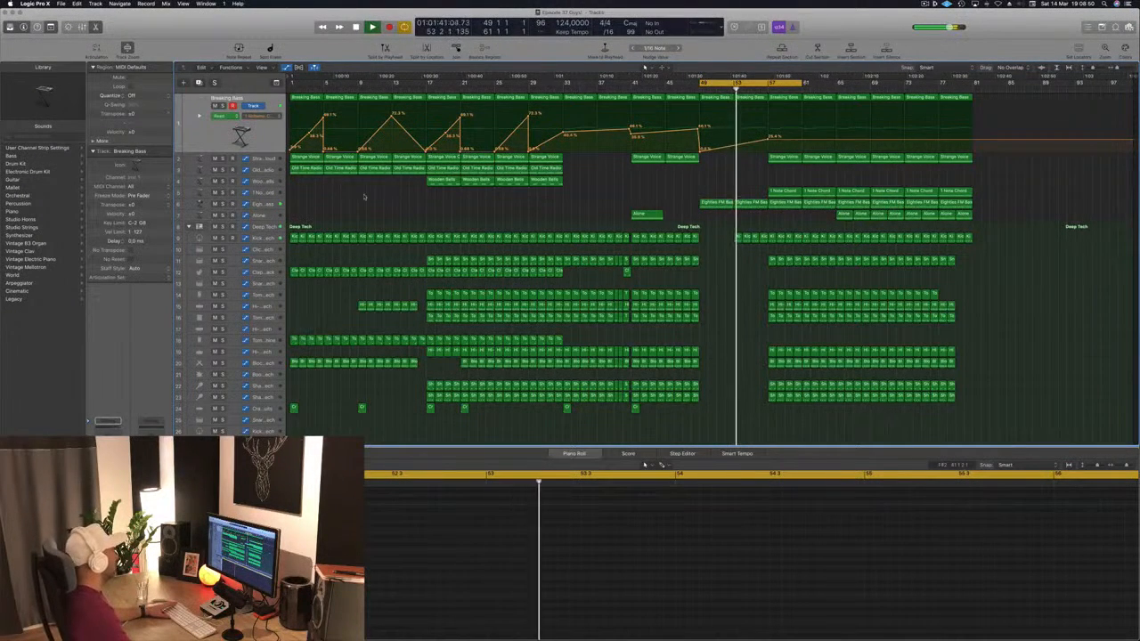
# Select the Eighties FM Bass track and solo it briefly to check its sound.
pyautogui.click(262, 203)
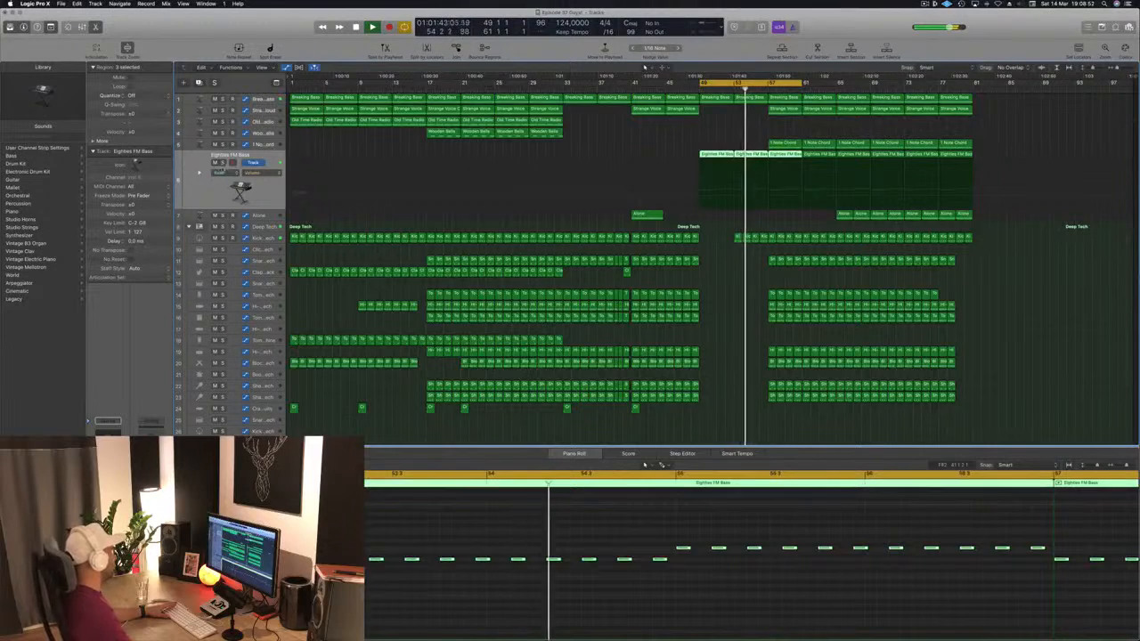
pyautogui.click(223, 163)
pyautogui.click(223, 163)
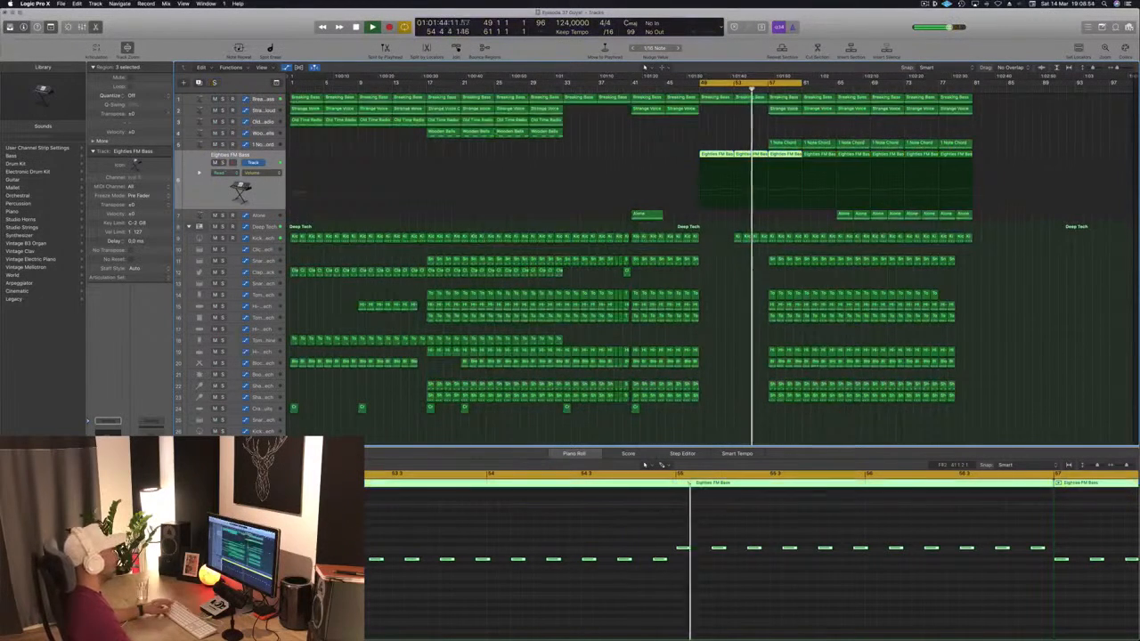
# Delete the non-kick drum regions in bars 57 to 60, along with the Strange Voice Cloud and 1 Note Chord regions there.
pyautogui.click(728, 138)
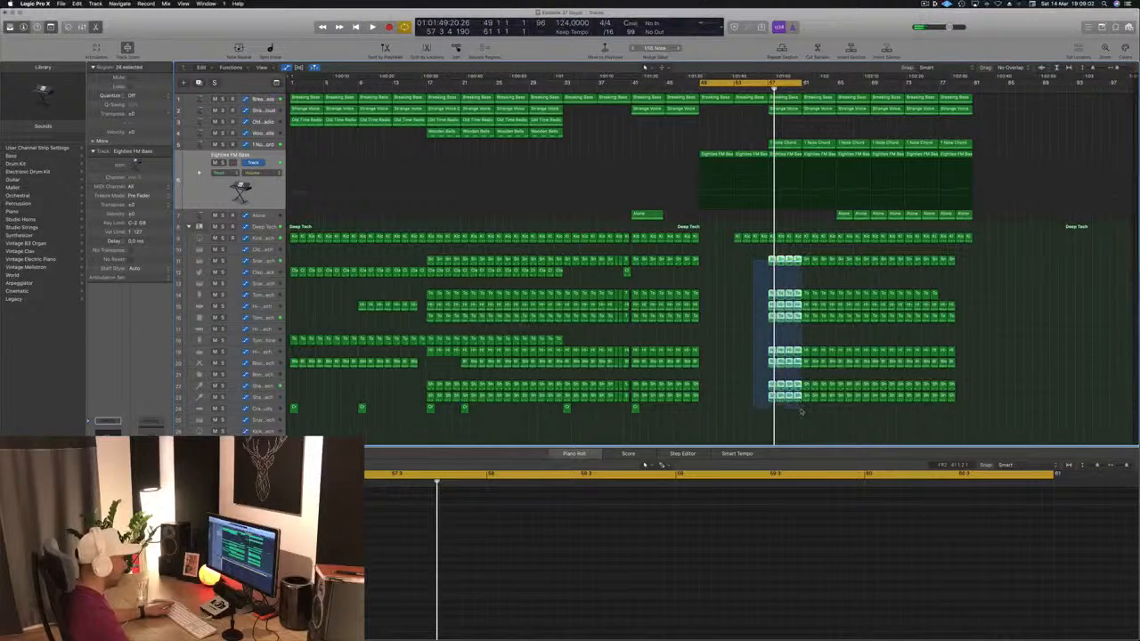
pyautogui.press('Delete')
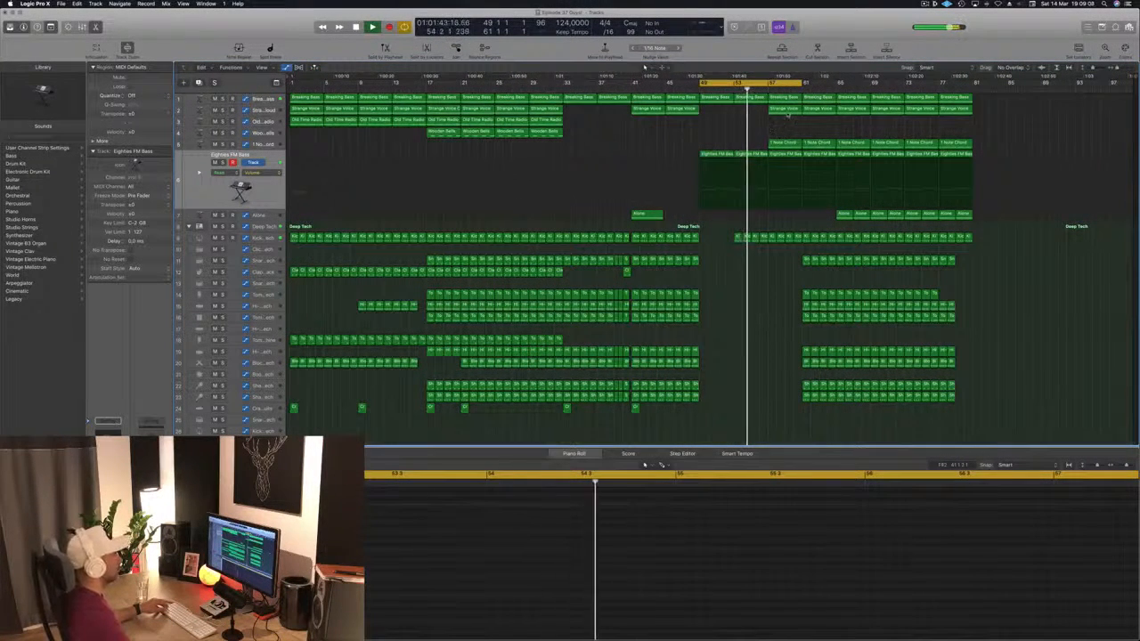
pyautogui.click(787, 111)
pyautogui.press('Delete')
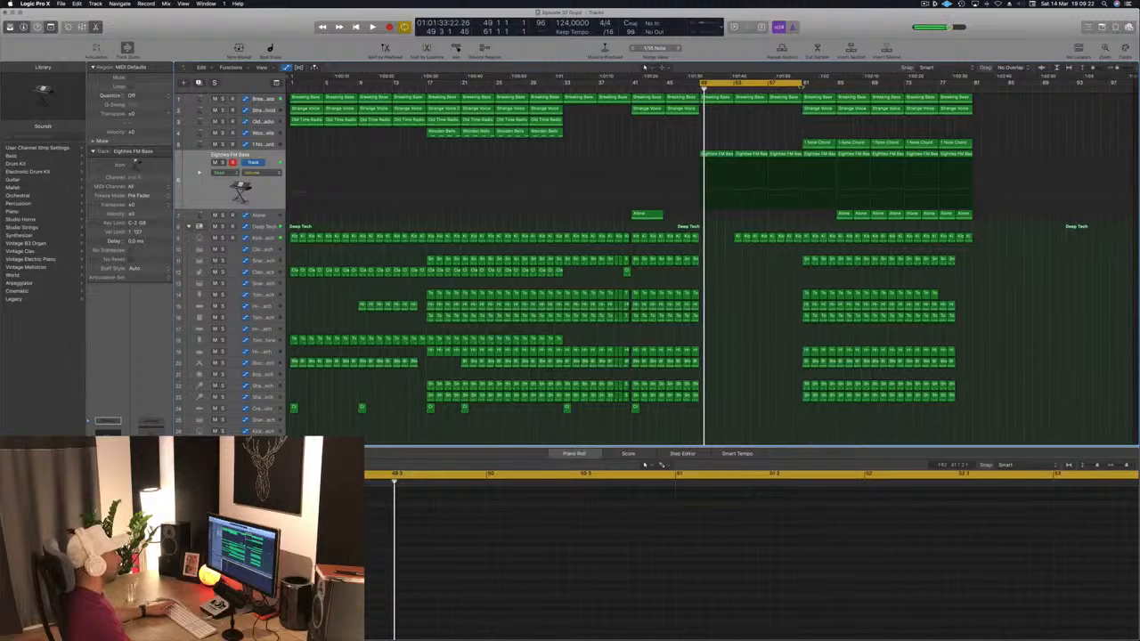
# Try removing the Strange Voice Cloud region at bar 61, and undo the deletion.
pyautogui.click(821, 109)
pyautogui.press('Delete')
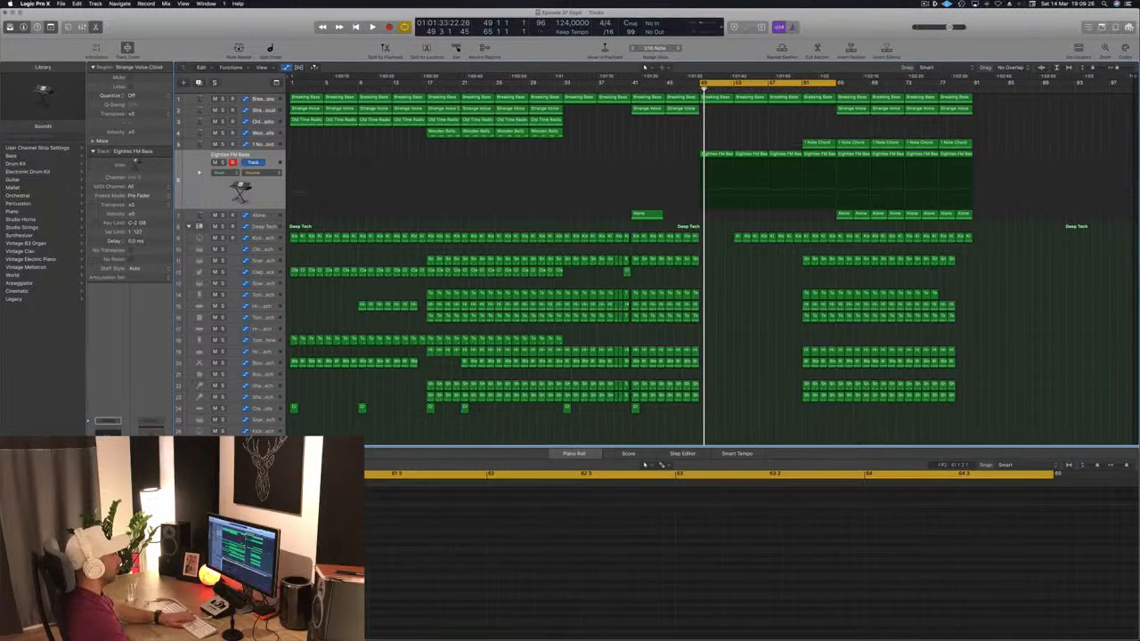
pyautogui.press('super+z')
# Listen from bar 61 and delete the four Snare 1 - Deep Tech regions in bars 61 to 64.
pyautogui.doubleClick(802, 90)
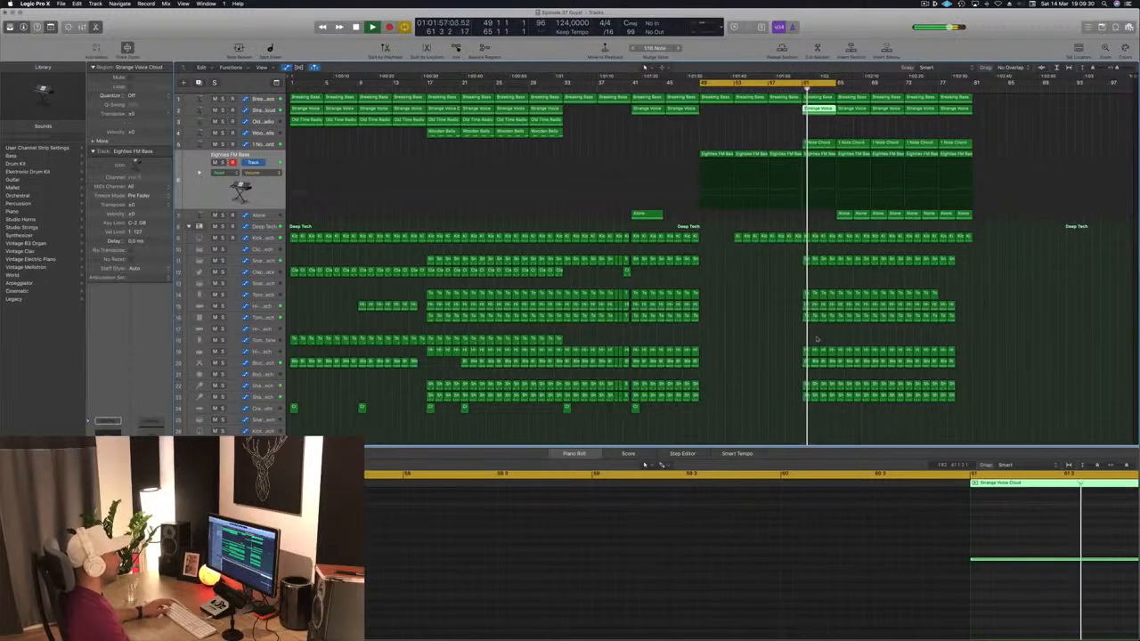
pyautogui.press('space')
pyautogui.click(766, 258)
pyautogui.press('space')
pyautogui.moveTo(814, 266); pyautogui.dragTo(831, 265)
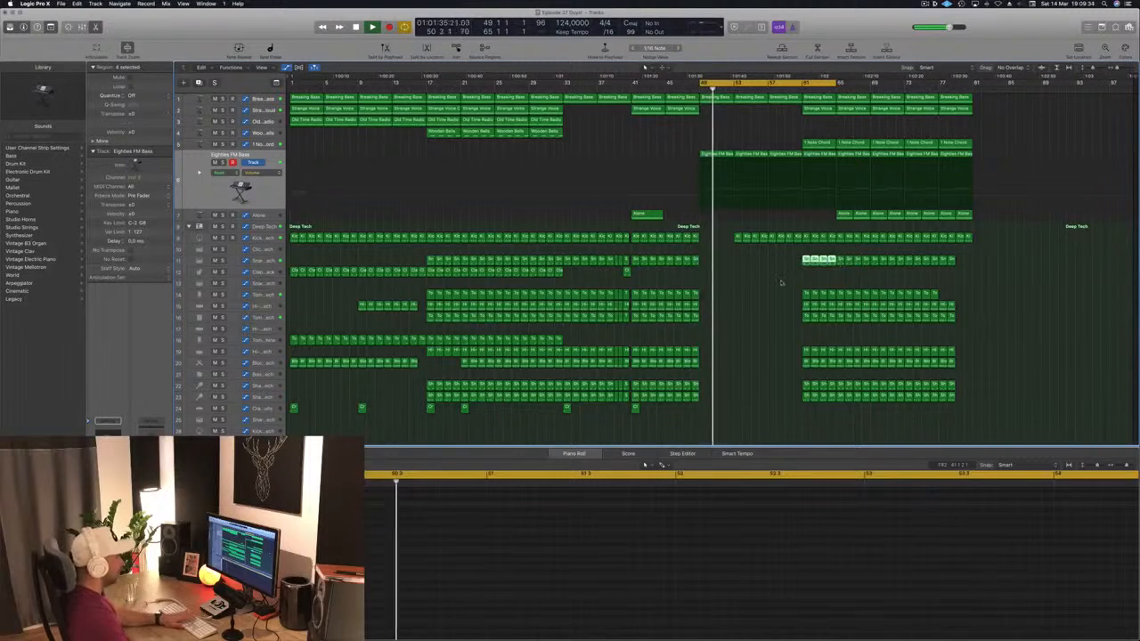
pyautogui.press('Delete')
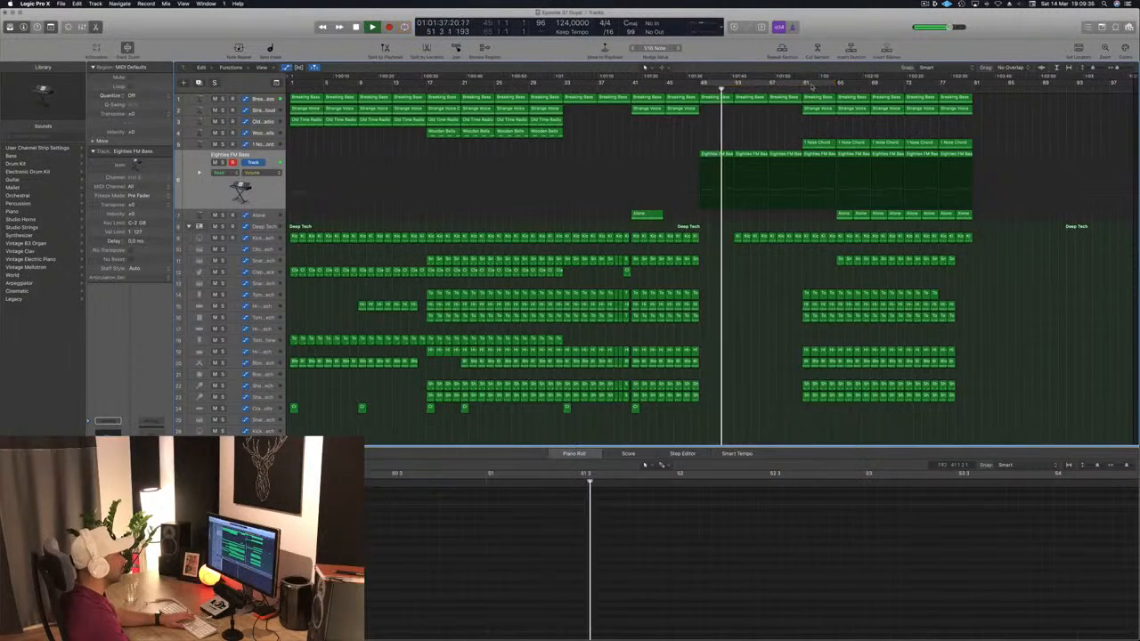
# Loop bars 61 to 64 and draw low cut automation on the Block - Deep Tech track, falling from bar 61 to 20 Hz at bar 65.
pyautogui.moveTo(801, 84); pyautogui.dragTo(841, 88)
pyautogui.press('Return')
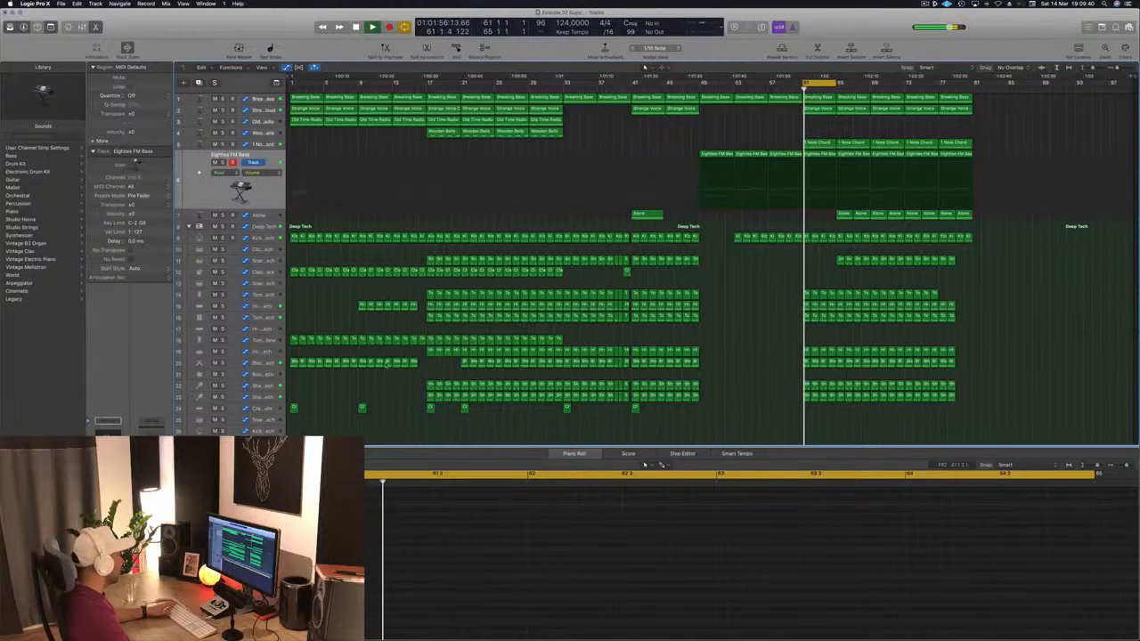
pyautogui.click(264, 365)
pyautogui.press('space')
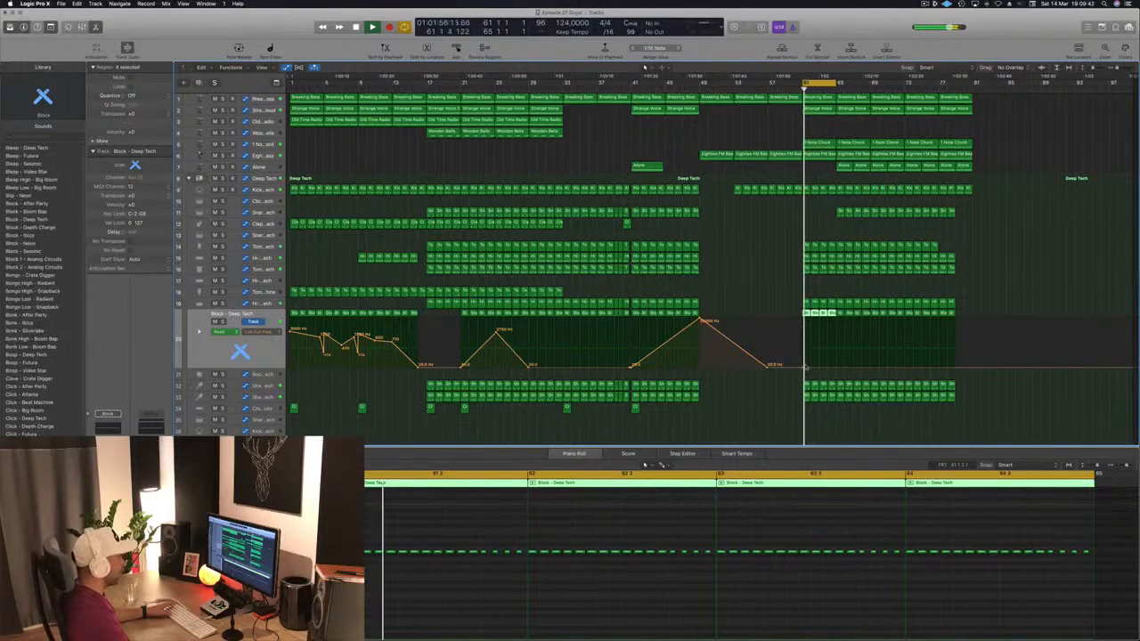
pyautogui.moveTo(802, 368); pyautogui.dragTo(837, 366)
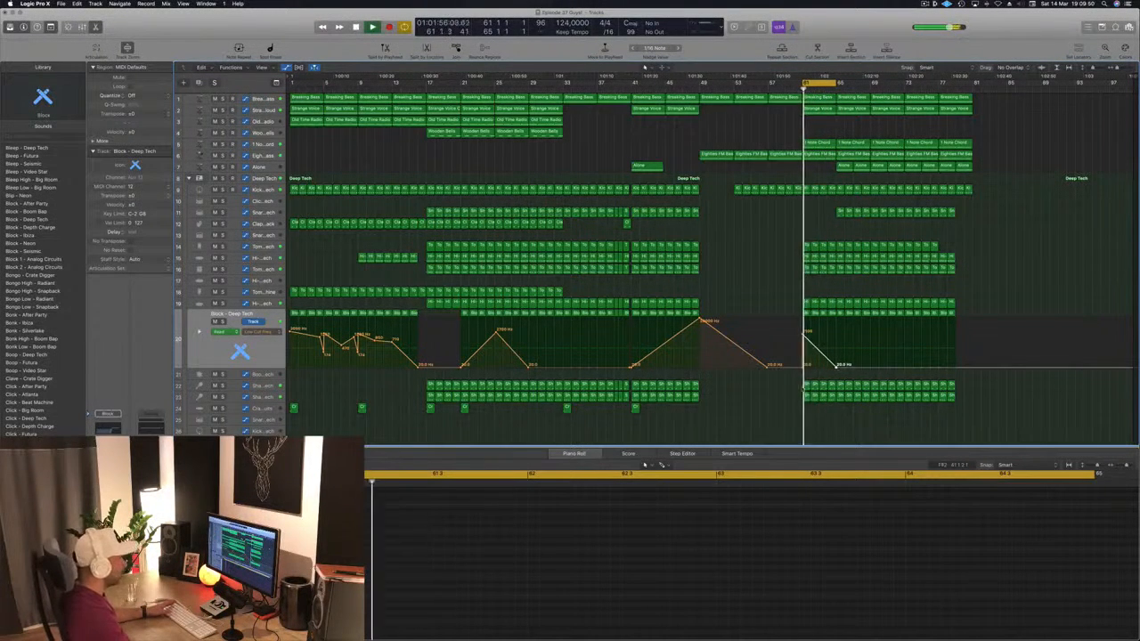
# Delete the shaker regions in bars 61 to 64.
pyautogui.moveTo(831, 398); pyautogui.dragTo(833, 398)
pyautogui.press('Delete')
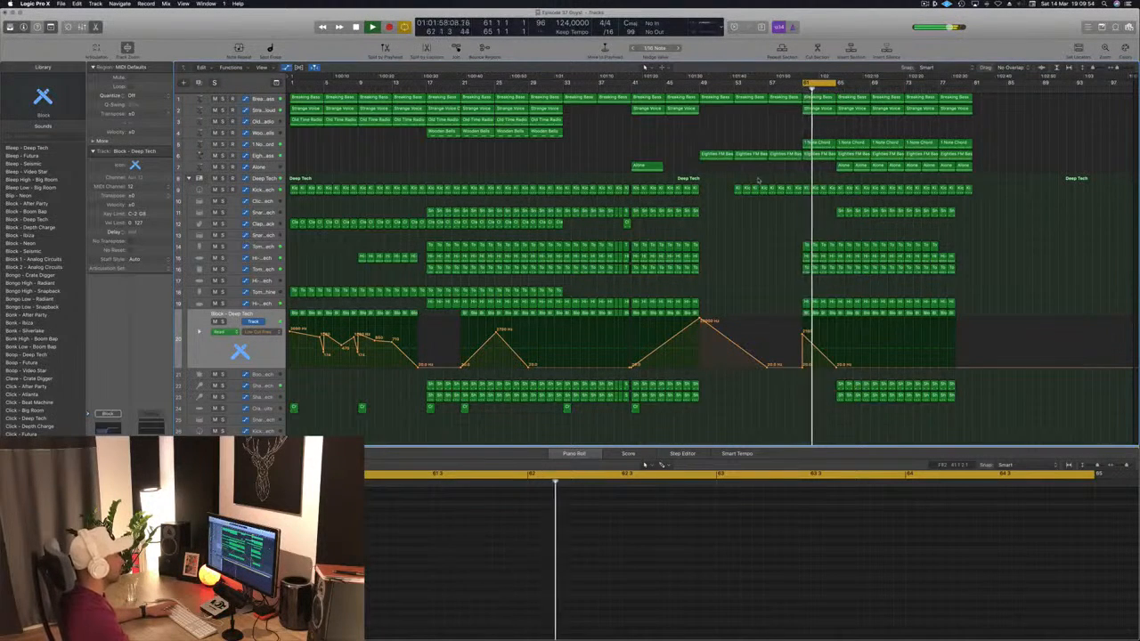
# On the Kick 1 track, ramp the low cut frequency up from bar 62 to bar 65 and flatten the automation peak before bar 69.
pyautogui.click(265, 189)
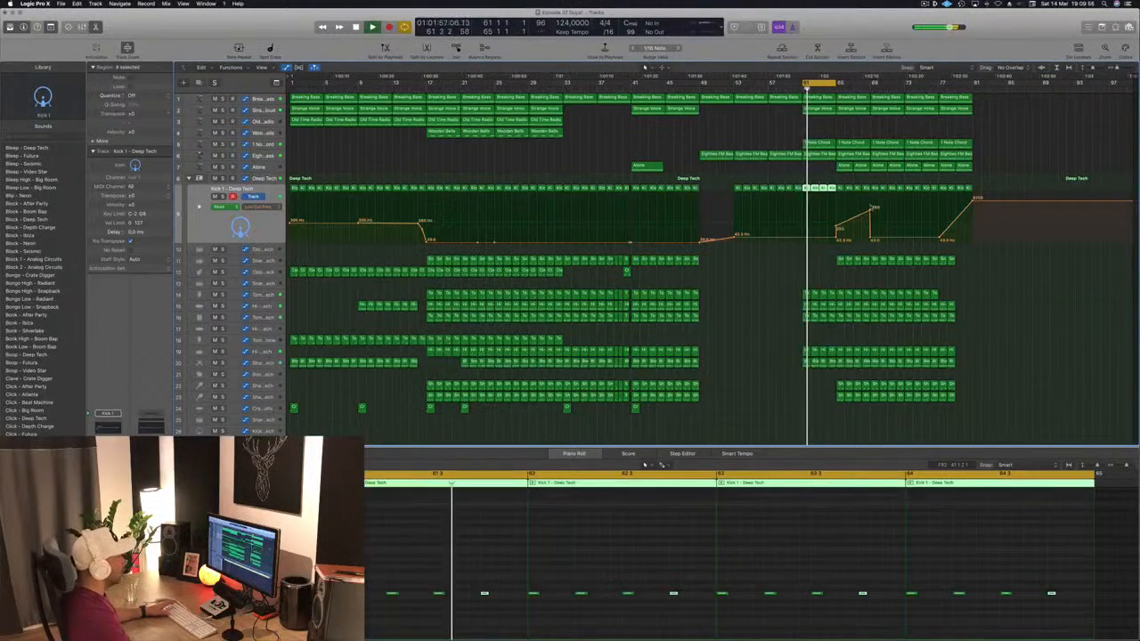
pyautogui.click(735, 238)
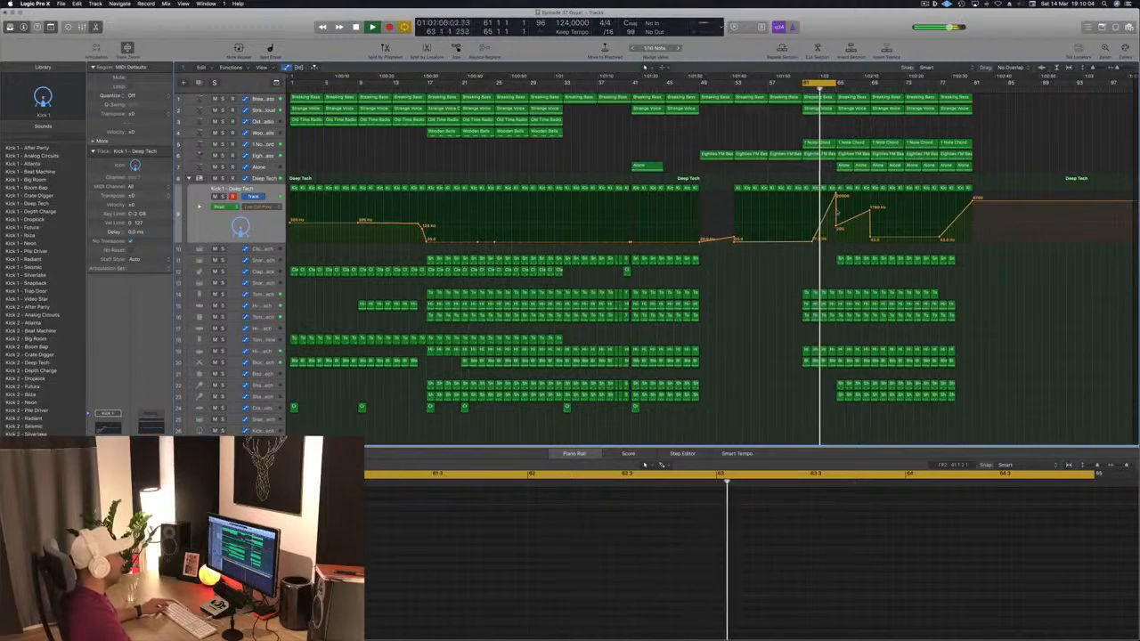
pyautogui.scroll(5, 862, 210)
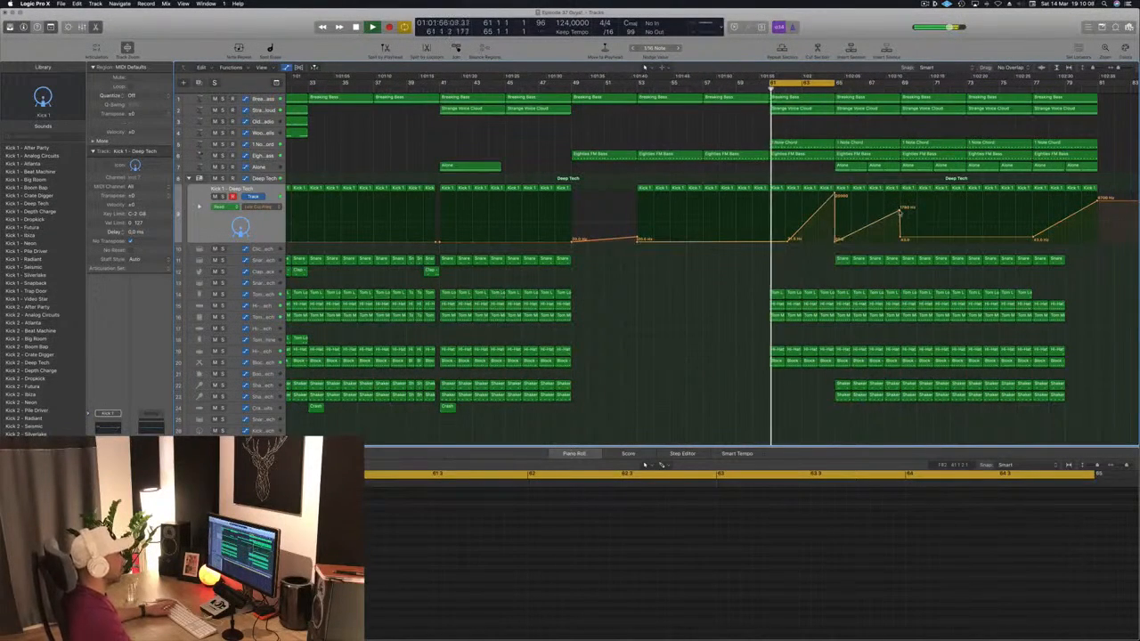
pyautogui.click(898, 212)
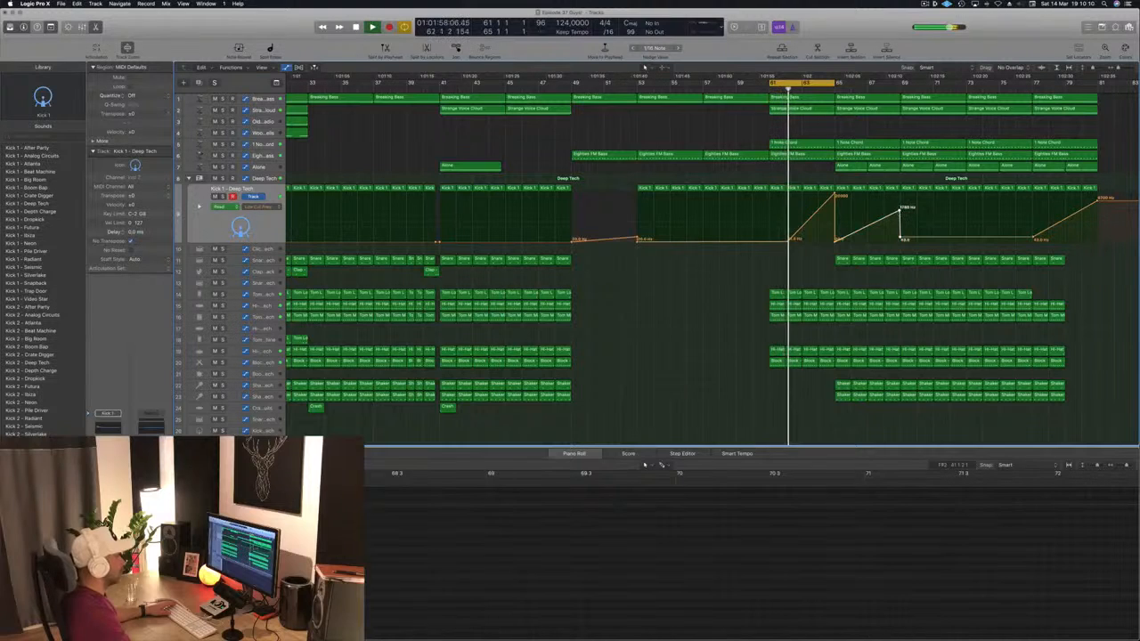
pyautogui.moveTo(899, 212); pyautogui.dragTo(901, 235)
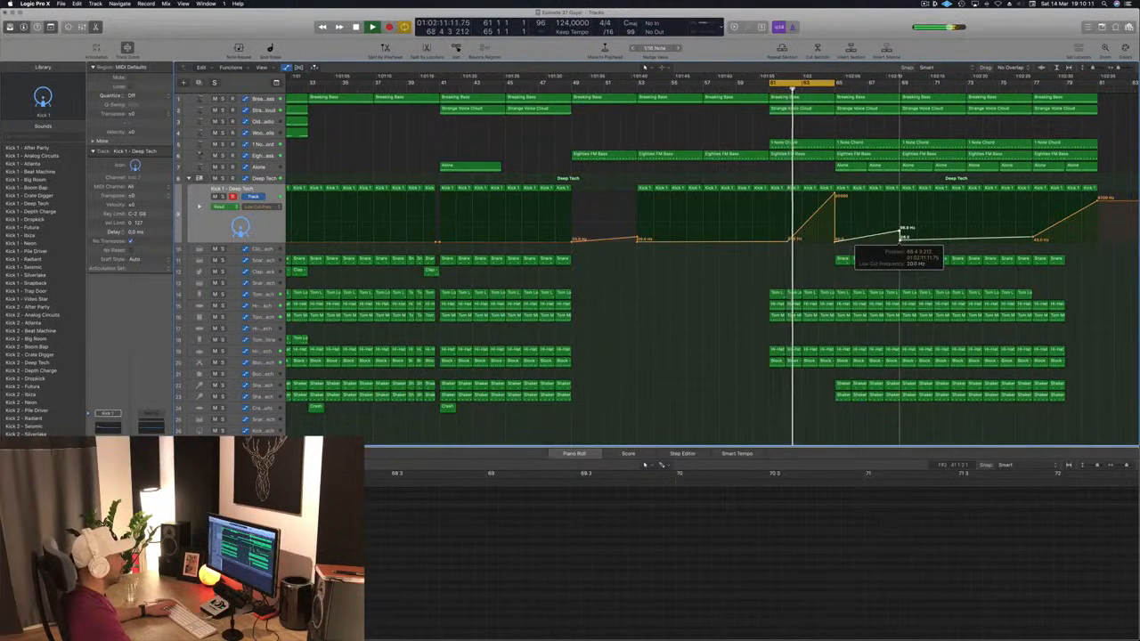
pyautogui.click(264, 178)
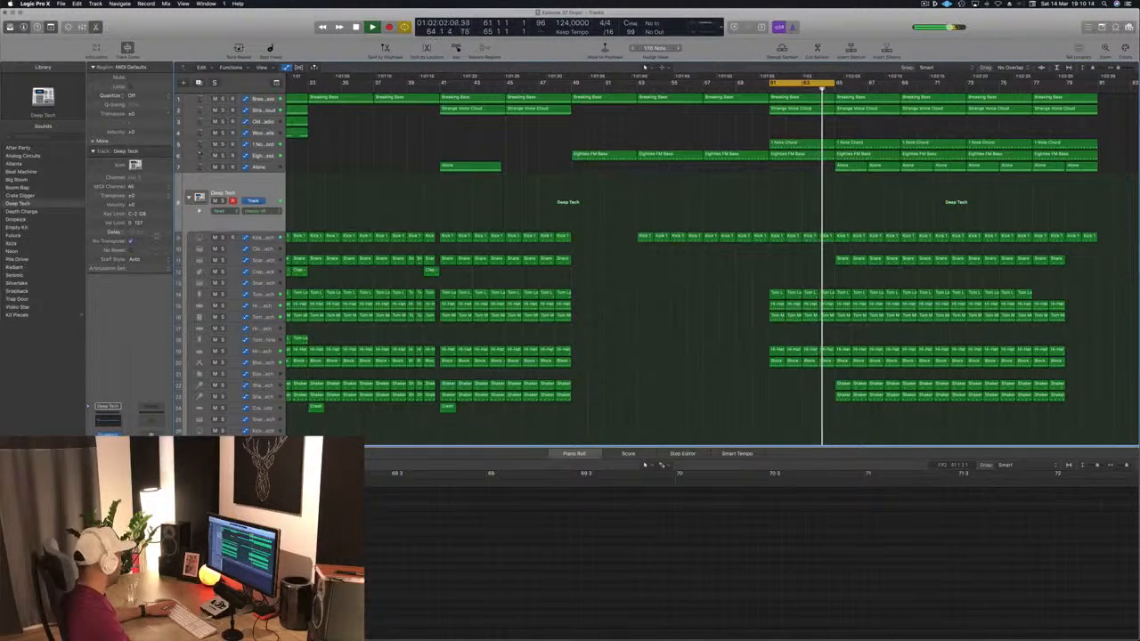
pyautogui.click(267, 240)
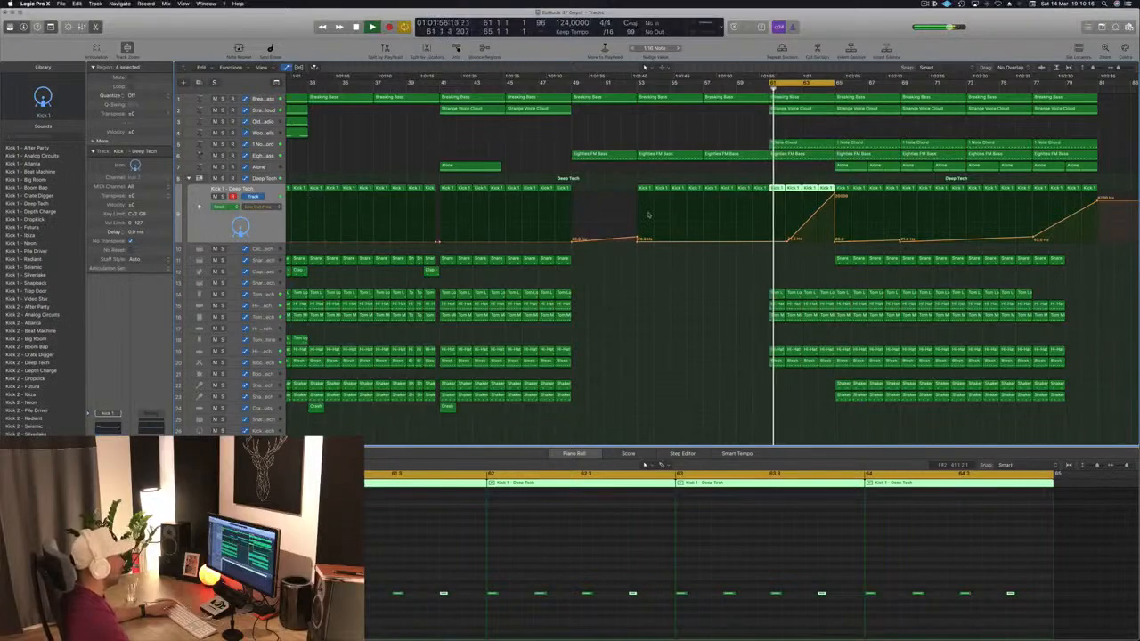
# Cut the end of bar 64 out of the tom, hi-hat and block drum regions to leave a short gap before bar 65.
pyautogui.hscroll(-6, 690, 283)
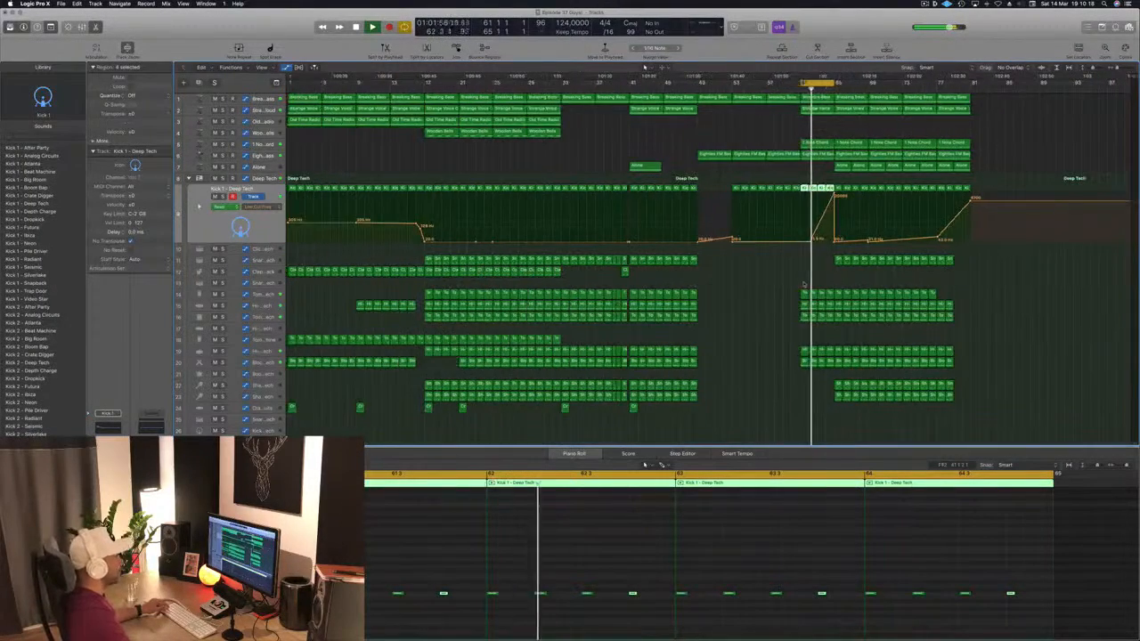
pyautogui.hscroll(4, 809, 283)
pyautogui.hscroll(5, 837, 268)
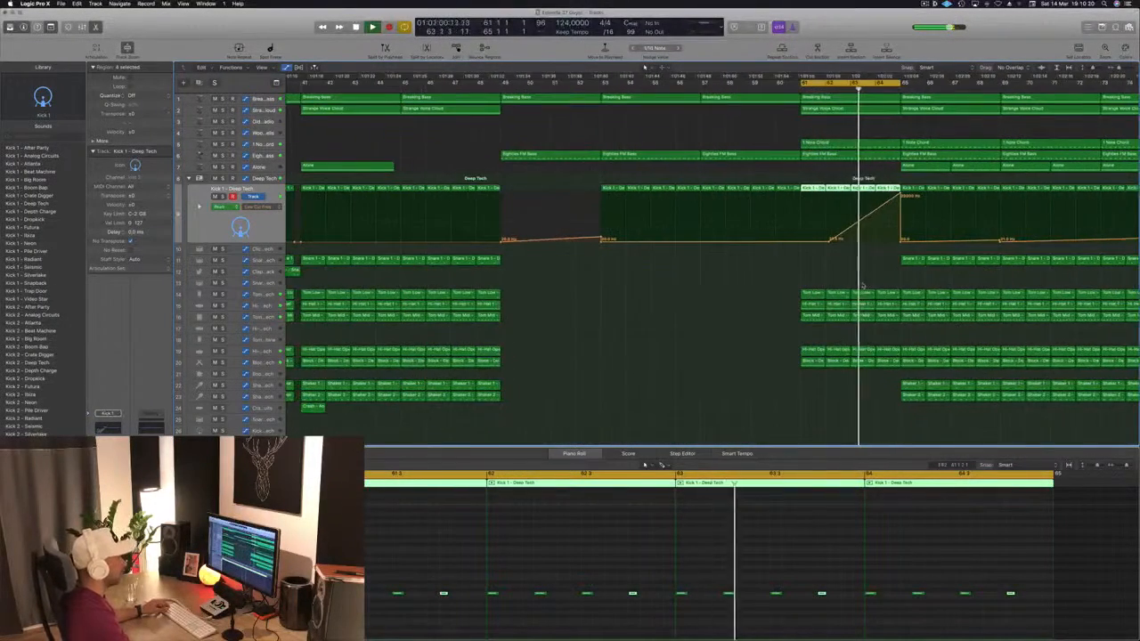
pyautogui.moveTo(897, 279); pyautogui.dragTo(910, 404)
pyautogui.press('Delete')
# Copy the crash region from bar 41 to bar 65.
pyautogui.hscroll(-4, 827, 359)
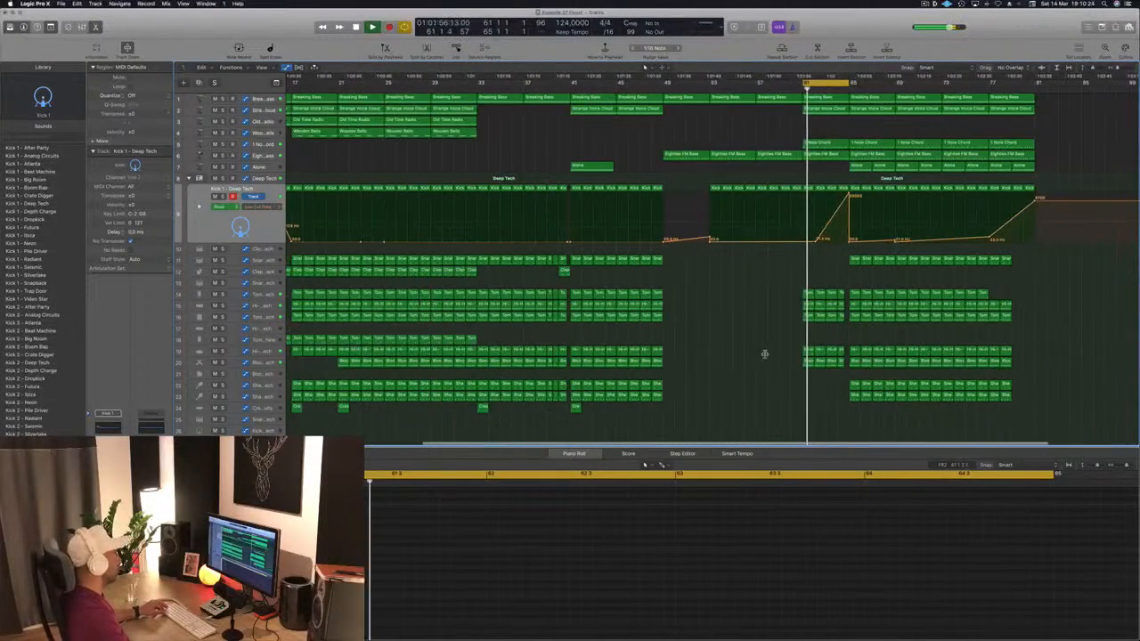
pyautogui.moveTo(590, 408); pyautogui.dragTo(851, 408)
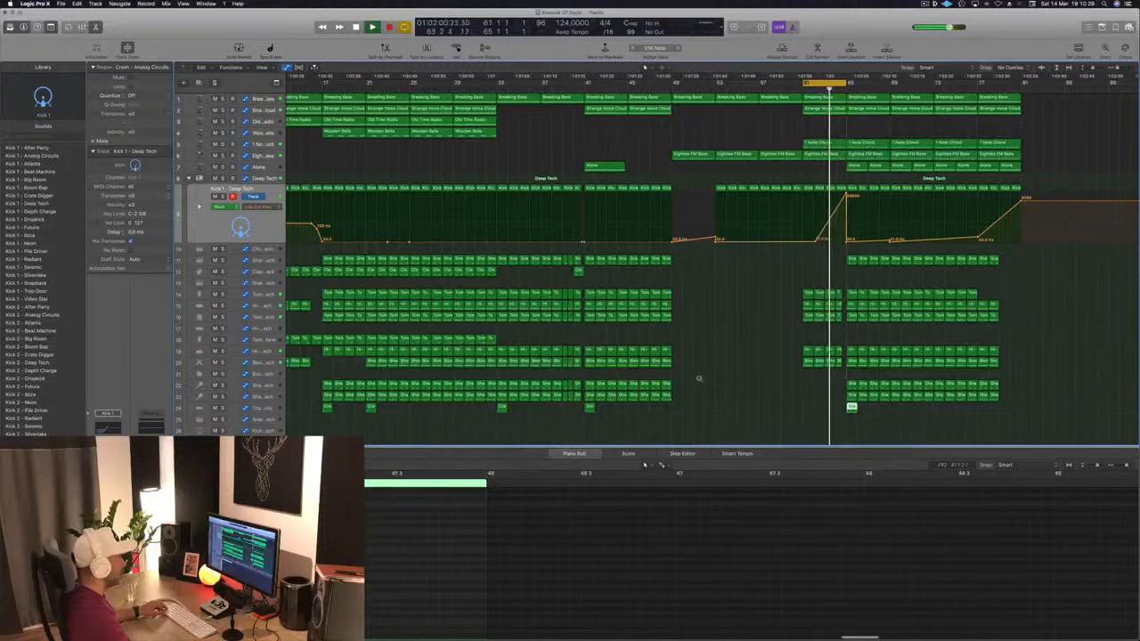
pyautogui.press('super+Left')
# Copy four Tom Low - Beat Machine regions to bars 53 to 56 and again to bars 57 to 60, listening from bar 53.
pyautogui.moveTo(601, 338); pyautogui.dragTo(743, 343)
pyautogui.click(726, 90)
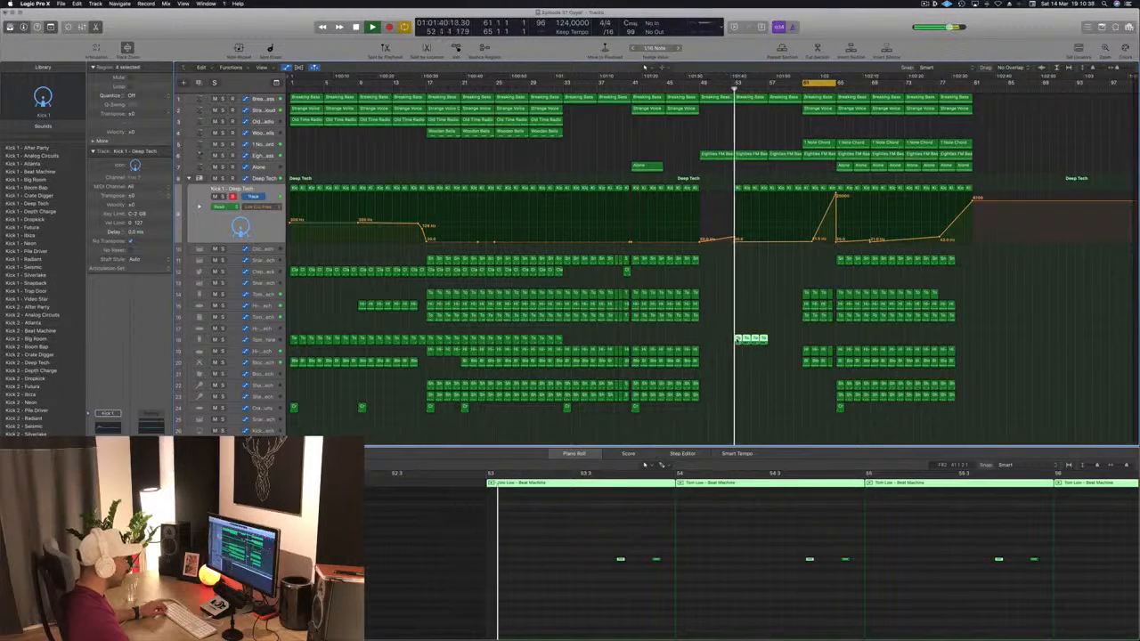
pyautogui.moveTo(742, 339); pyautogui.dragTo(774, 347)
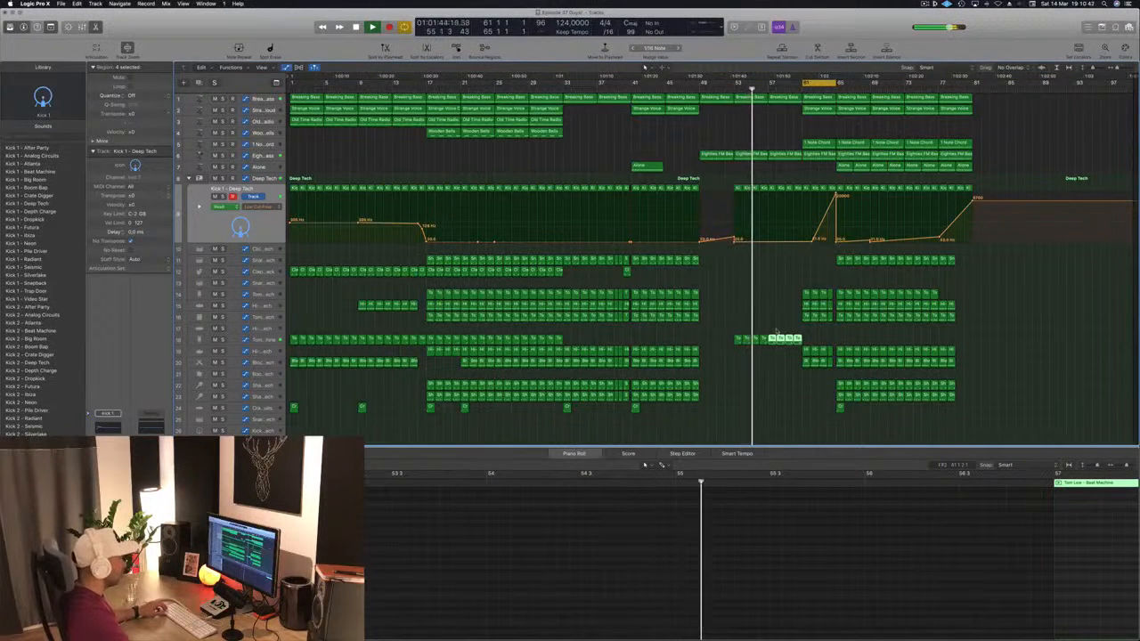
# Move the tom regions from bars 57 to 60 to bar 65 and delete the tom copies in bars 53 to 56.
pyautogui.moveTo(774, 340); pyautogui.dragTo(841, 341)
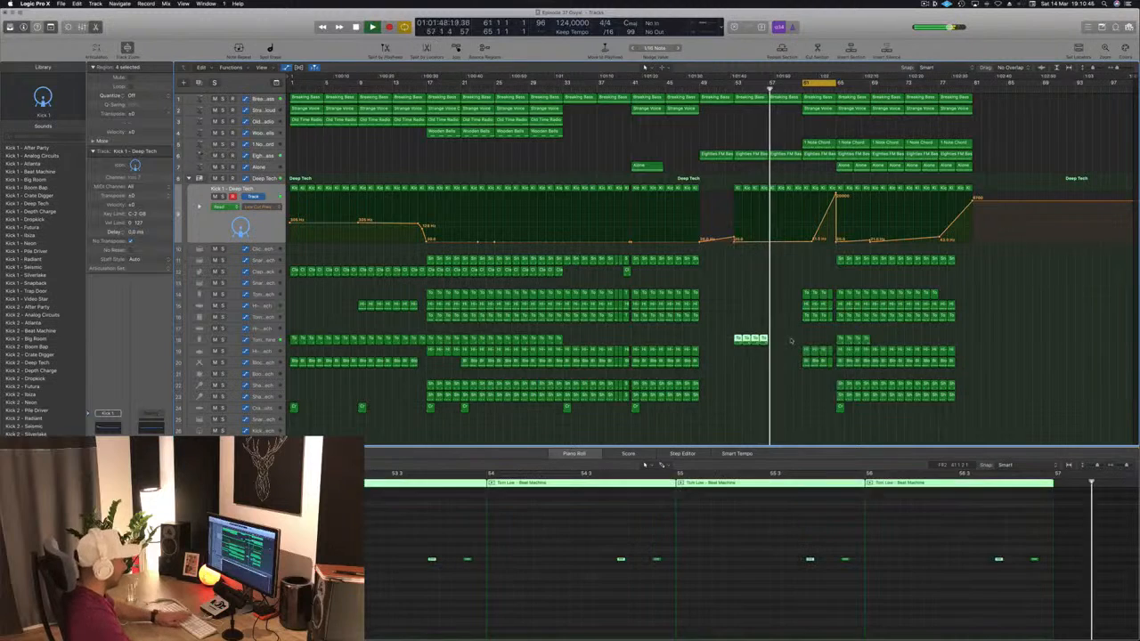
pyautogui.click(731, 312)
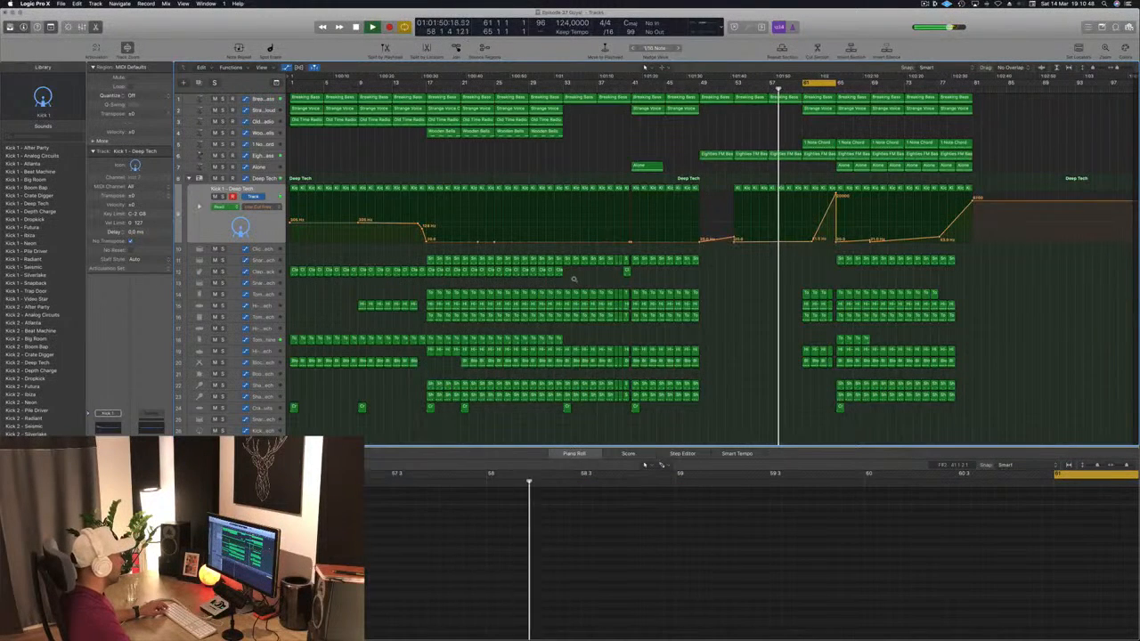
# Copy sixteen clap regions to bars 61 to 76.
pyautogui.moveTo(568, 277); pyautogui.dragTo(806, 279)
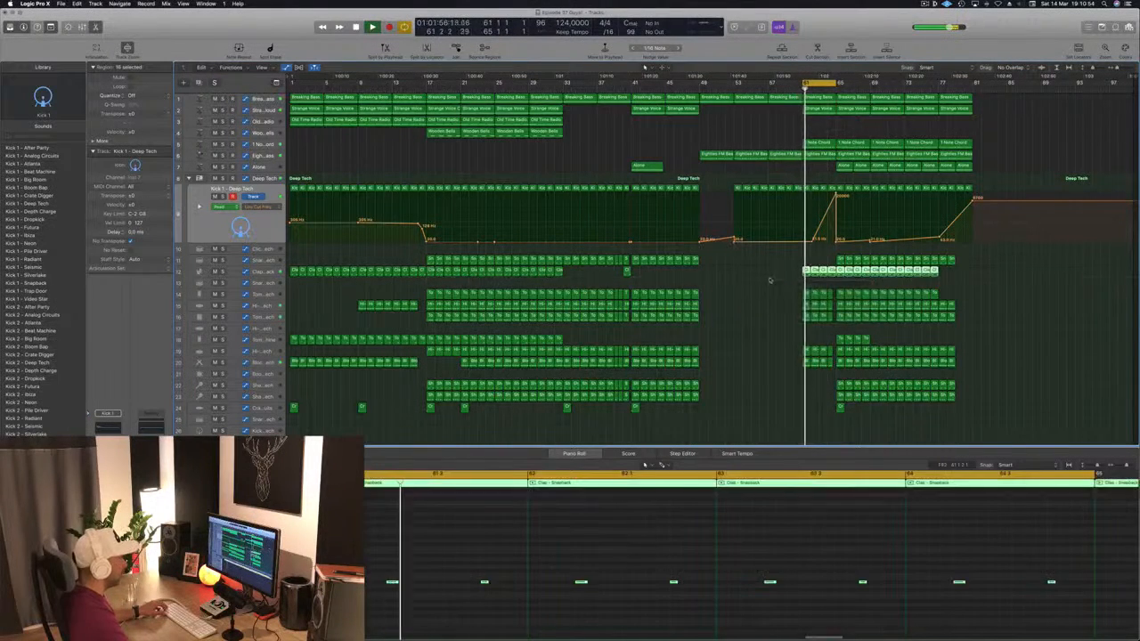
pyautogui.click(772, 284)
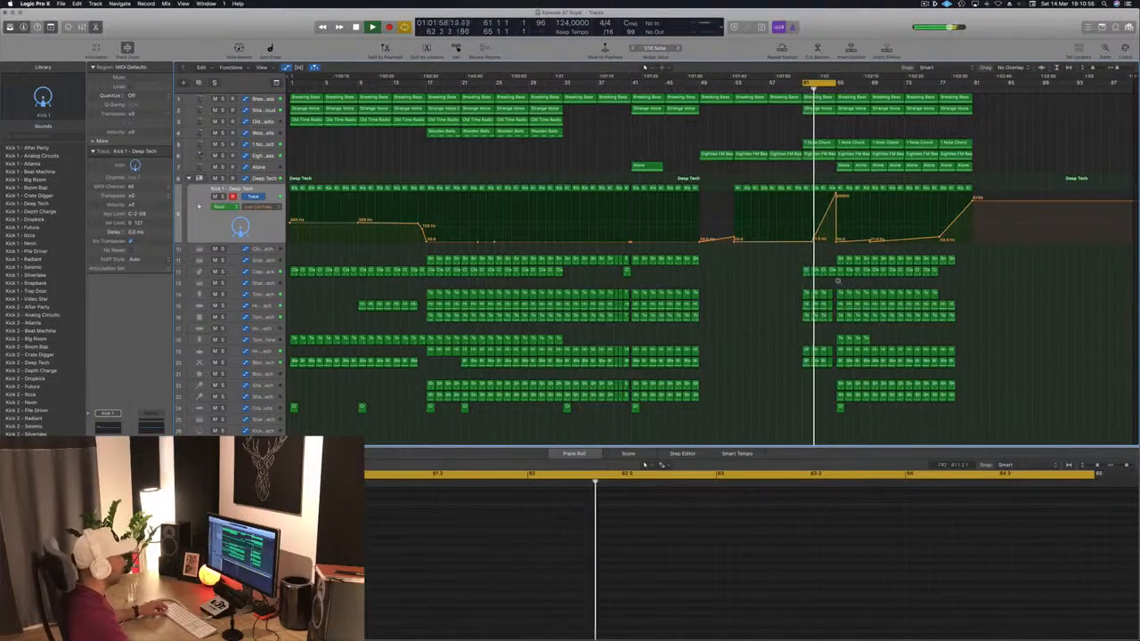
# Remove the end of the clap region in bar 64 to match the gap in the other drums.
pyautogui.scroll(4, 838, 281)
pyautogui.scroll(2, 838, 281)
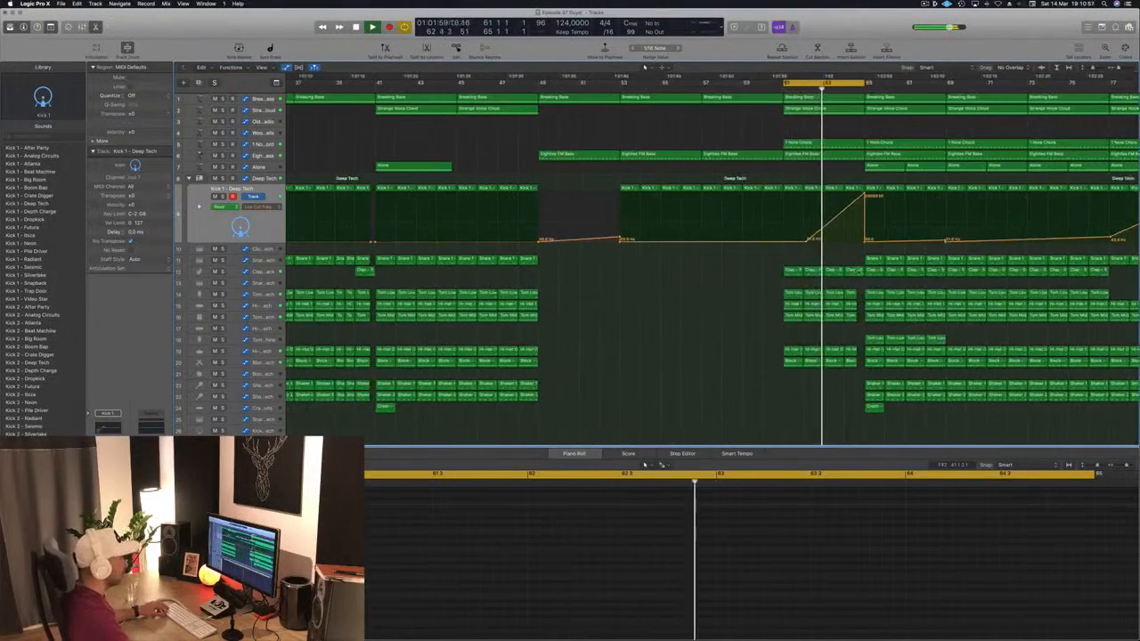
pyautogui.click(859, 270)
pyautogui.click(857, 289)
pyautogui.scroll(-3, 828, 288)
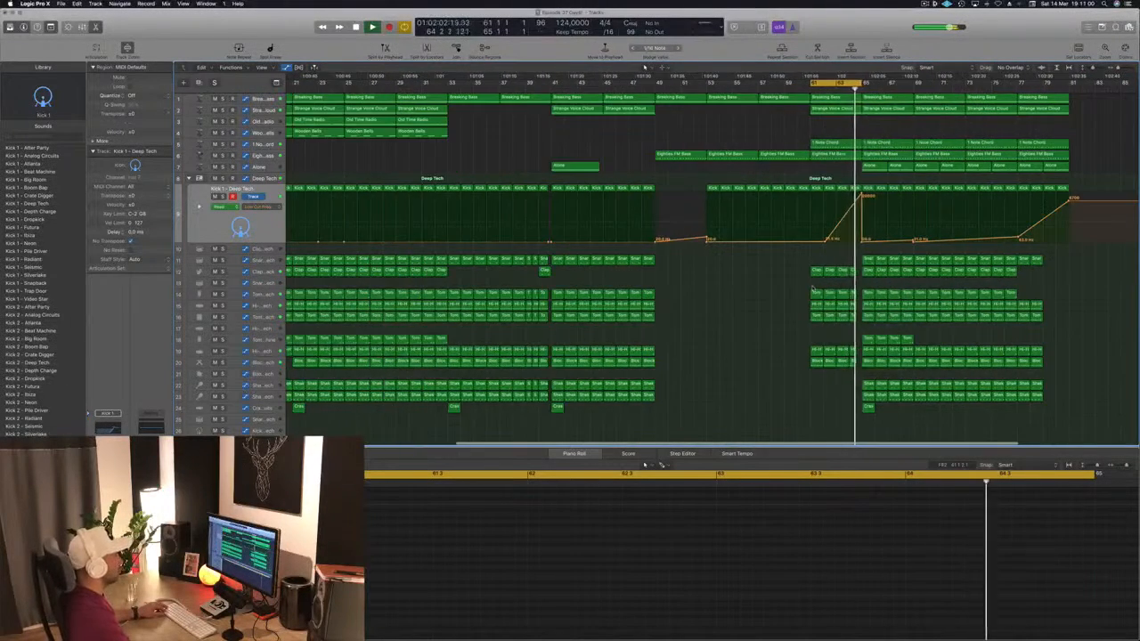
pyautogui.scroll(-2, 812, 287)
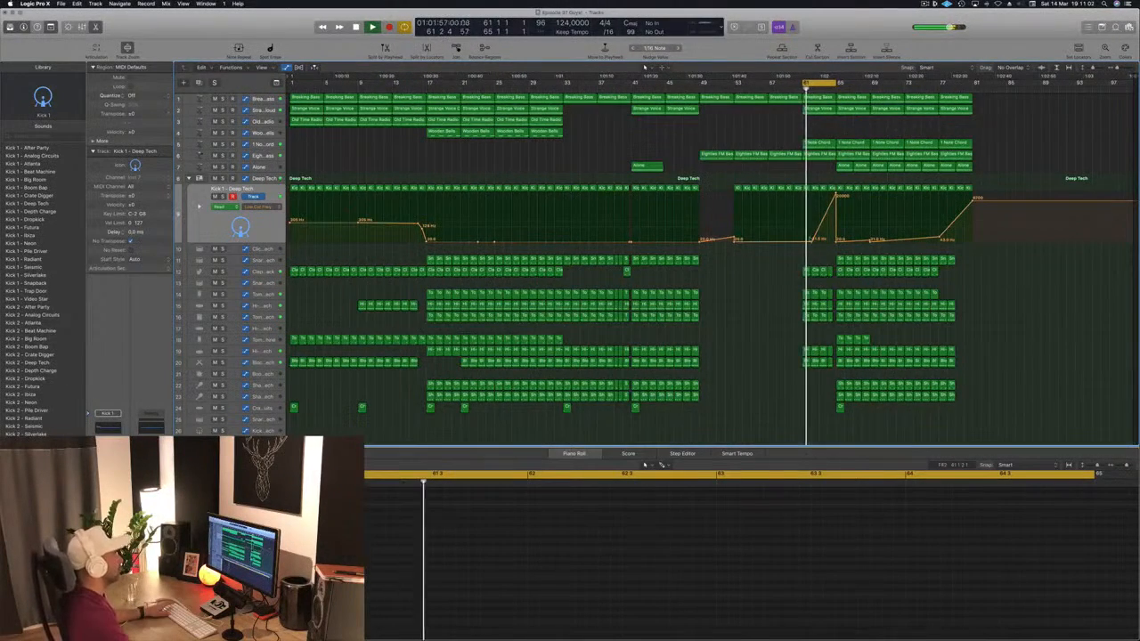
# Listen from bar 49, and set the cycle range to bars 65 to 80 for playback.
pyautogui.click(692, 85)
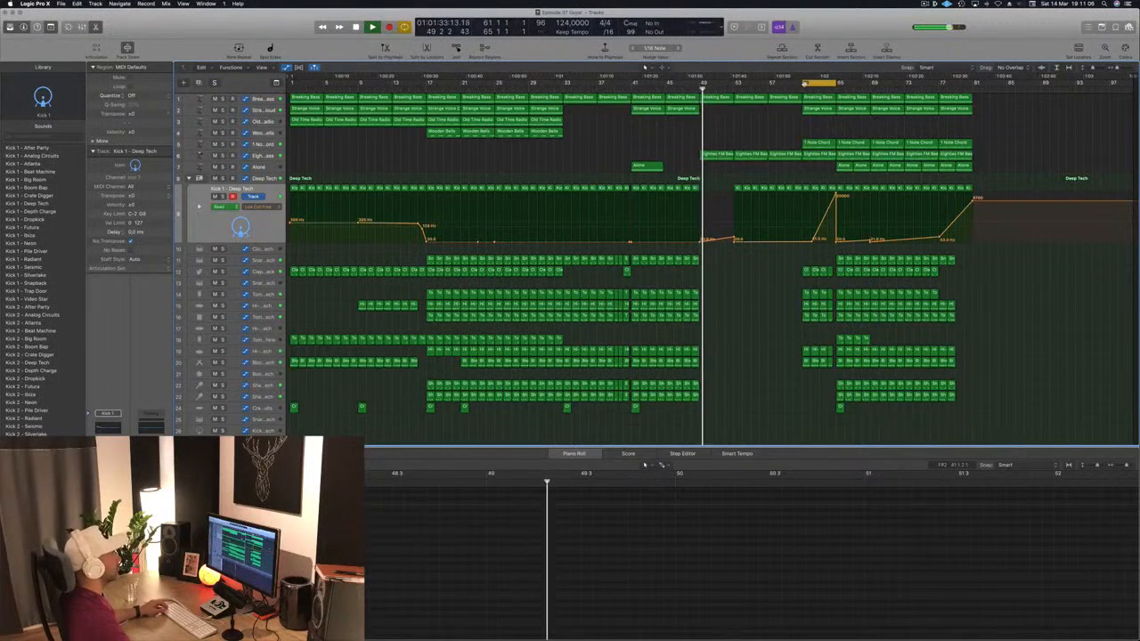
pyautogui.moveTo(804, 84); pyautogui.dragTo(699, 87)
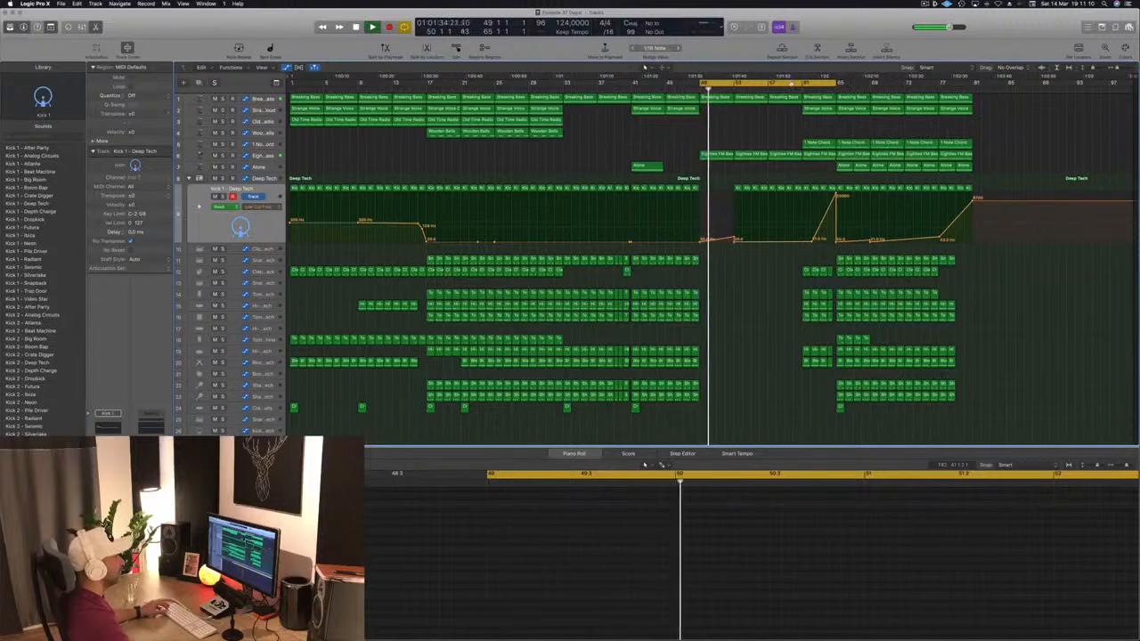
pyautogui.moveTo(792, 84); pyautogui.dragTo(928, 85)
pyautogui.press('space')
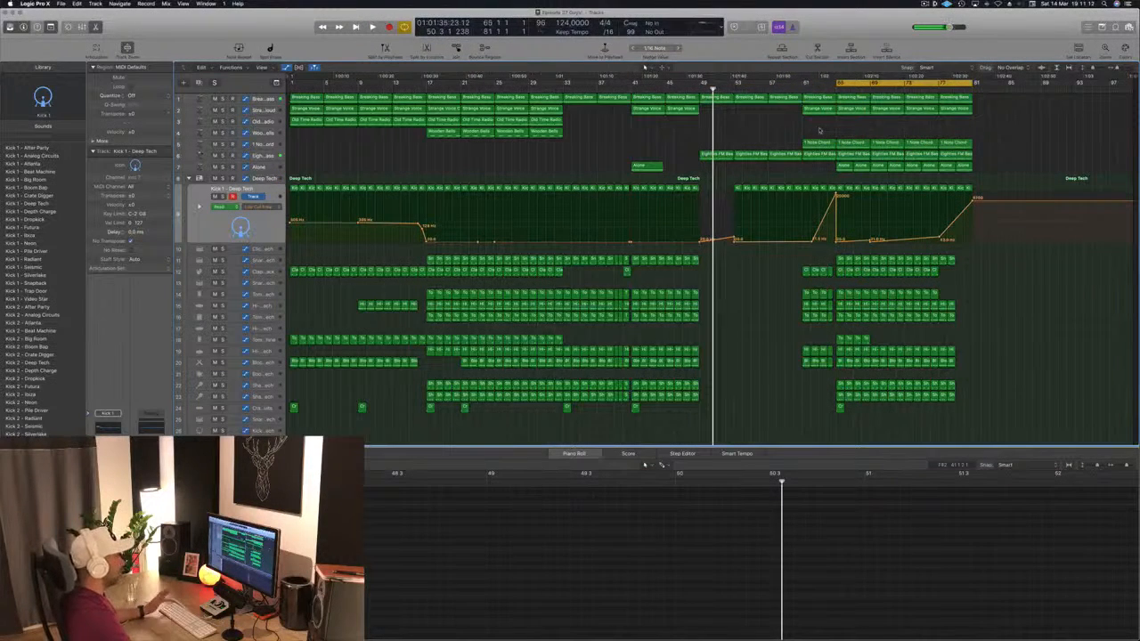
pyautogui.press('space')
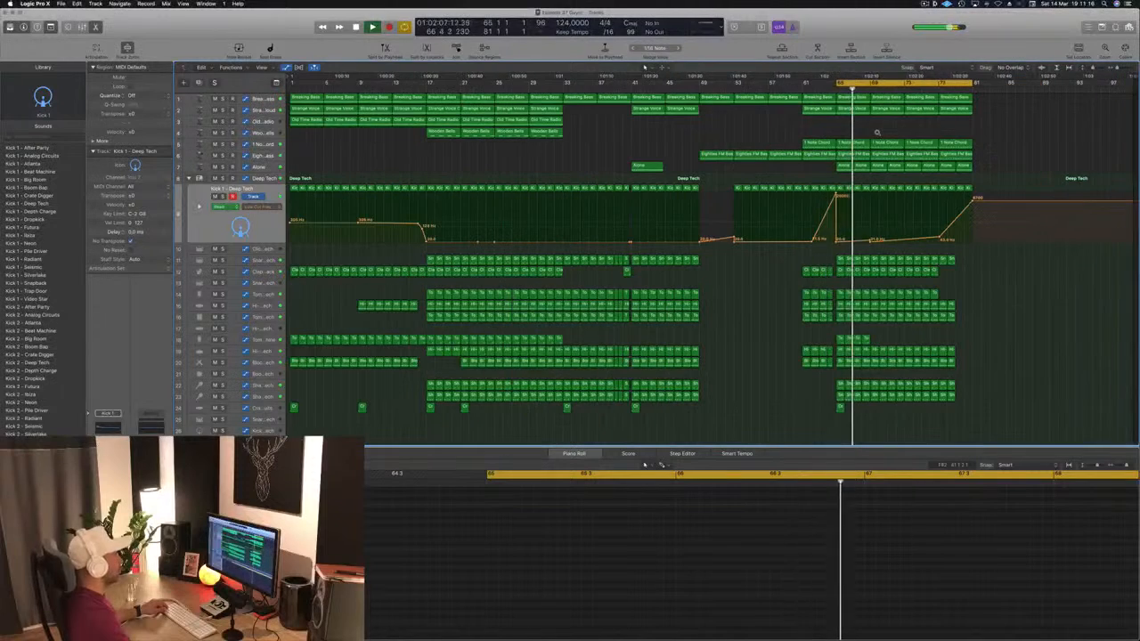
# Shape the Breaking Bass cutoff automation to drop at bar 65, rise gently to bar 73 and fall again towards bar 81.
pyautogui.click(258, 100)
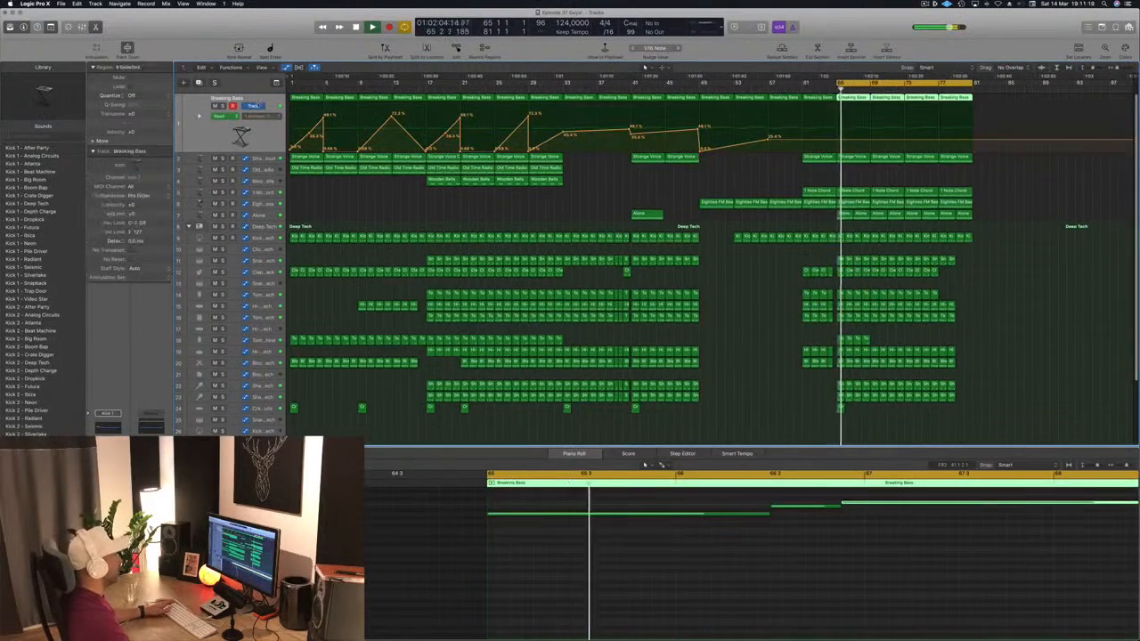
pyautogui.click(834, 141)
pyautogui.moveTo(837, 140); pyautogui.dragTo(835, 147)
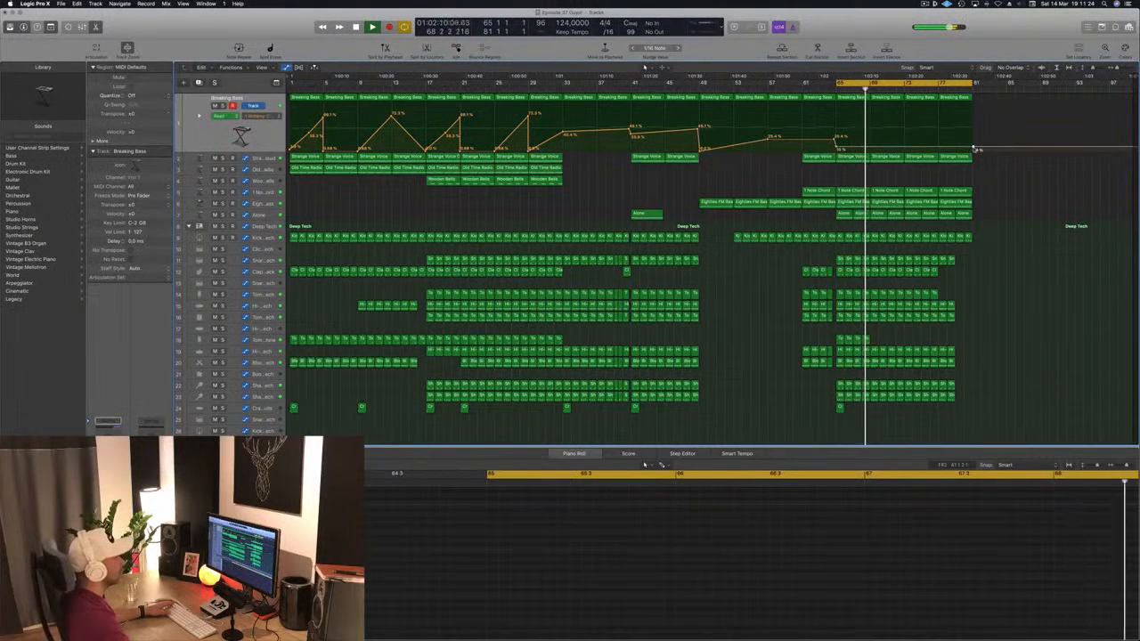
pyautogui.moveTo(975, 148); pyautogui.dragTo(976, 136)
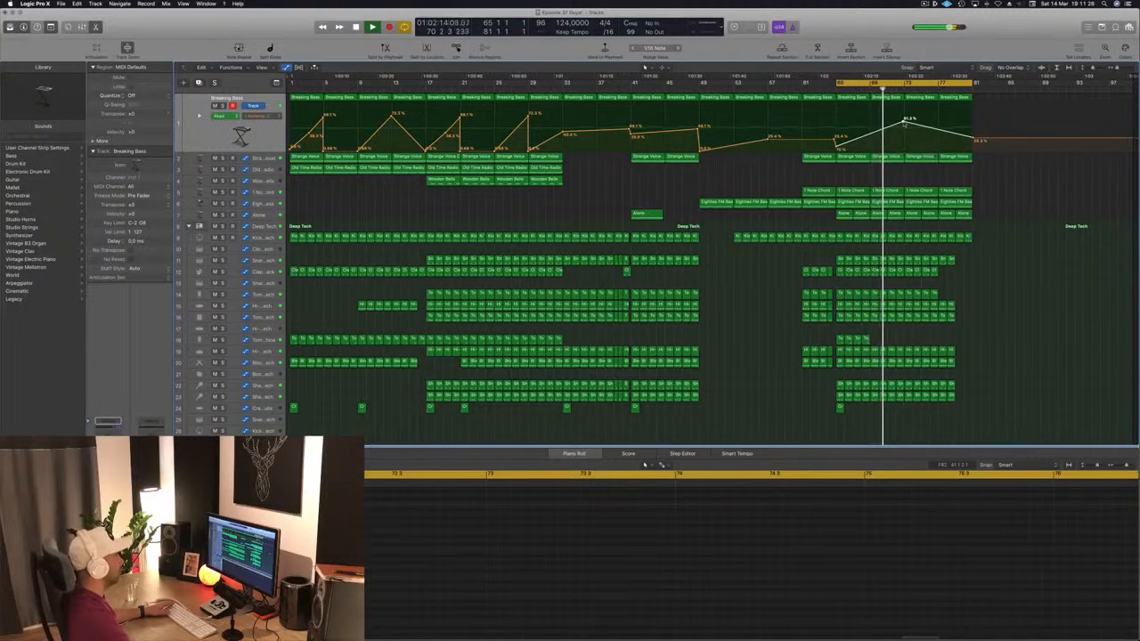
pyautogui.moveTo(904, 120); pyautogui.dragTo(904, 124)
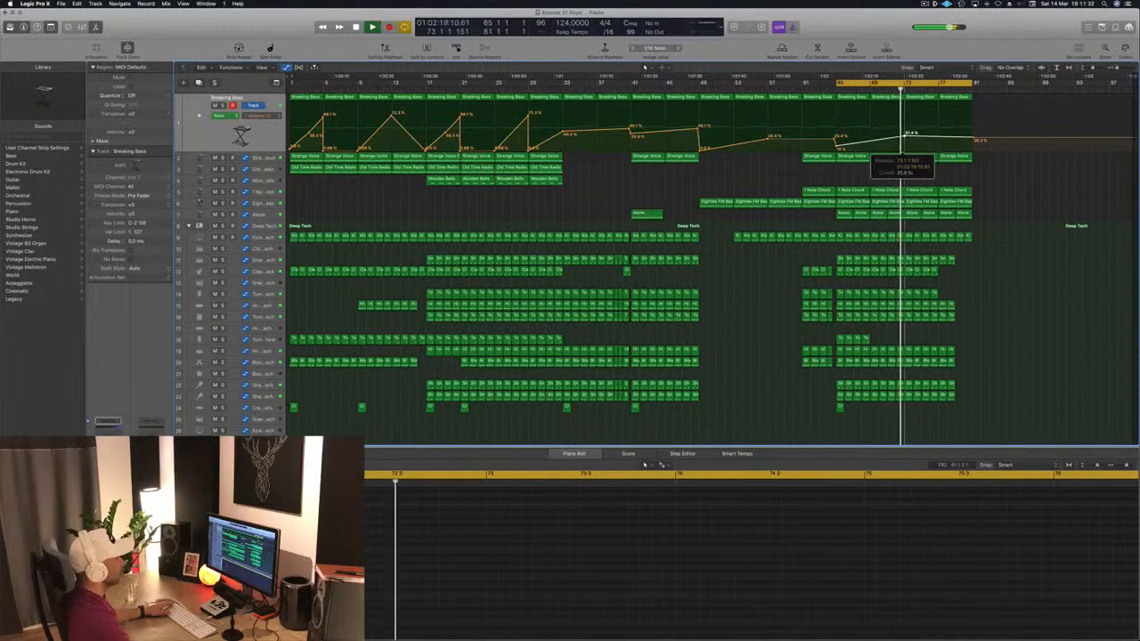
pyautogui.moveTo(973, 138); pyautogui.dragTo(973, 147)
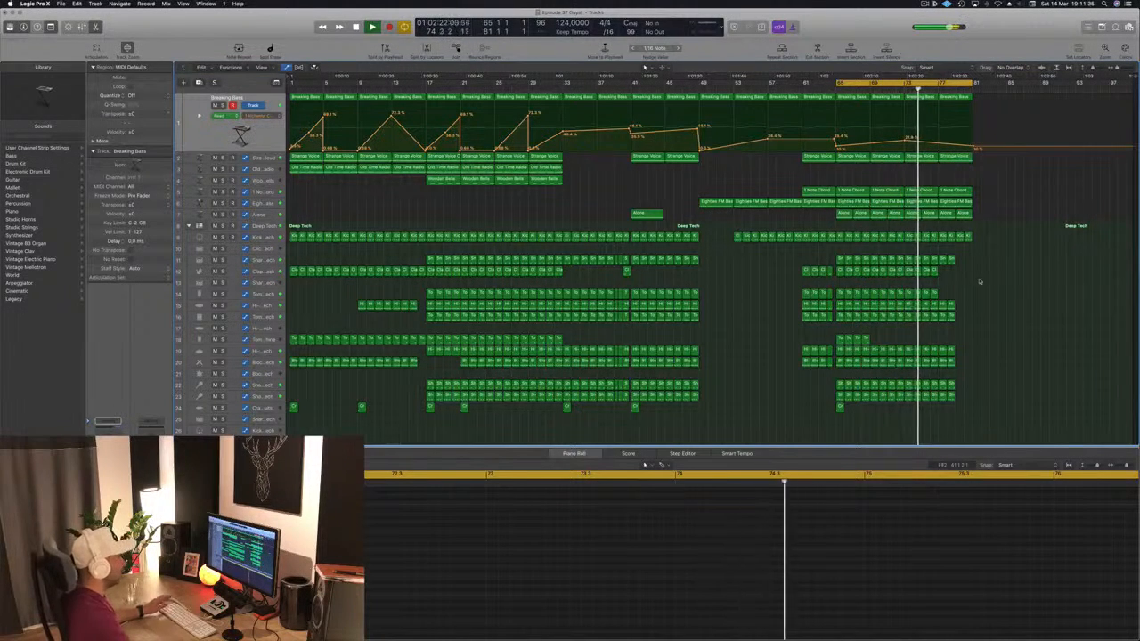
# Copy the closing regions of the drum tracks that stop short, including clap and tom, to fill them through bar 80, and replay from bar 65.
pyautogui.press('Return')
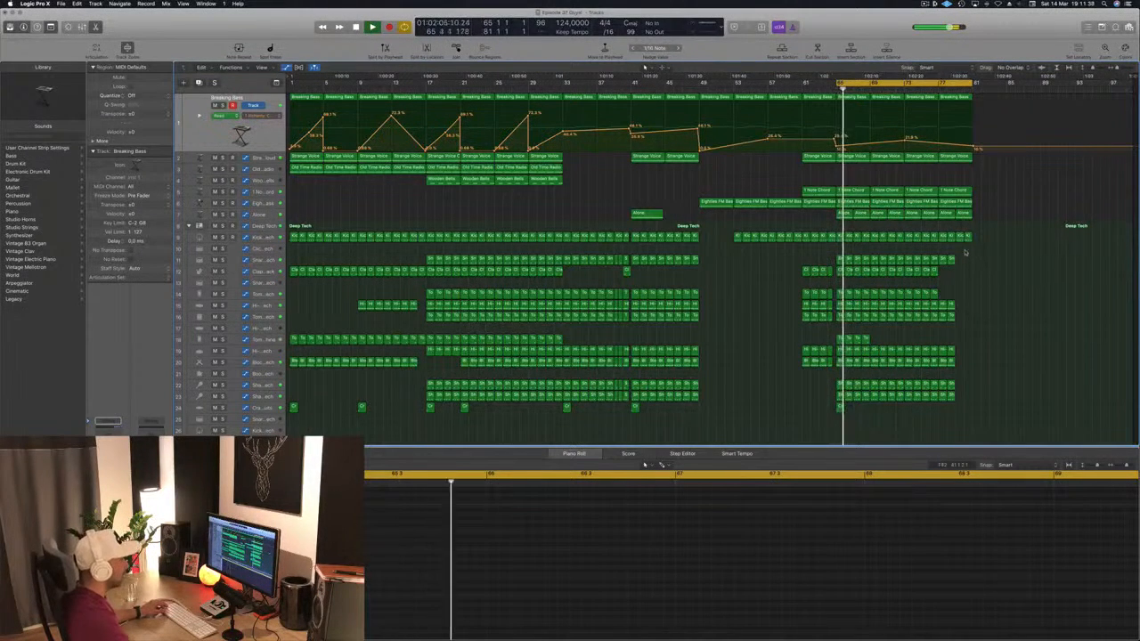
pyautogui.moveTo(967, 334); pyautogui.dragTo(944, 417)
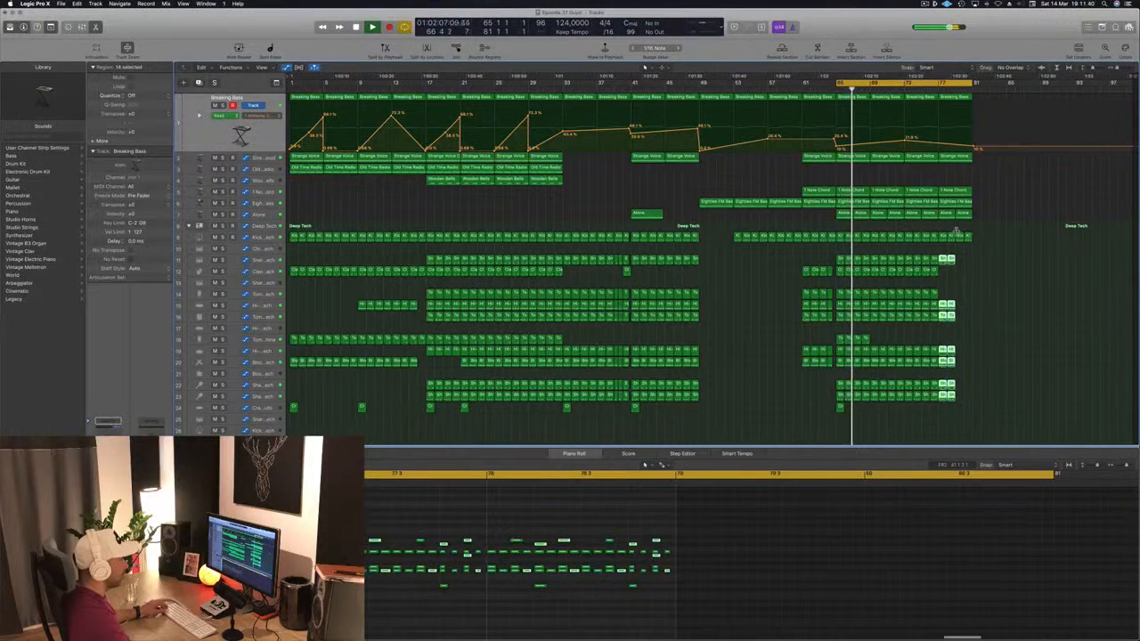
pyautogui.moveTo(955, 268); pyautogui.dragTo(957, 294)
pyautogui.click(929, 270)
pyautogui.click(953, 286)
pyautogui.press('space')
pyautogui.press('space')
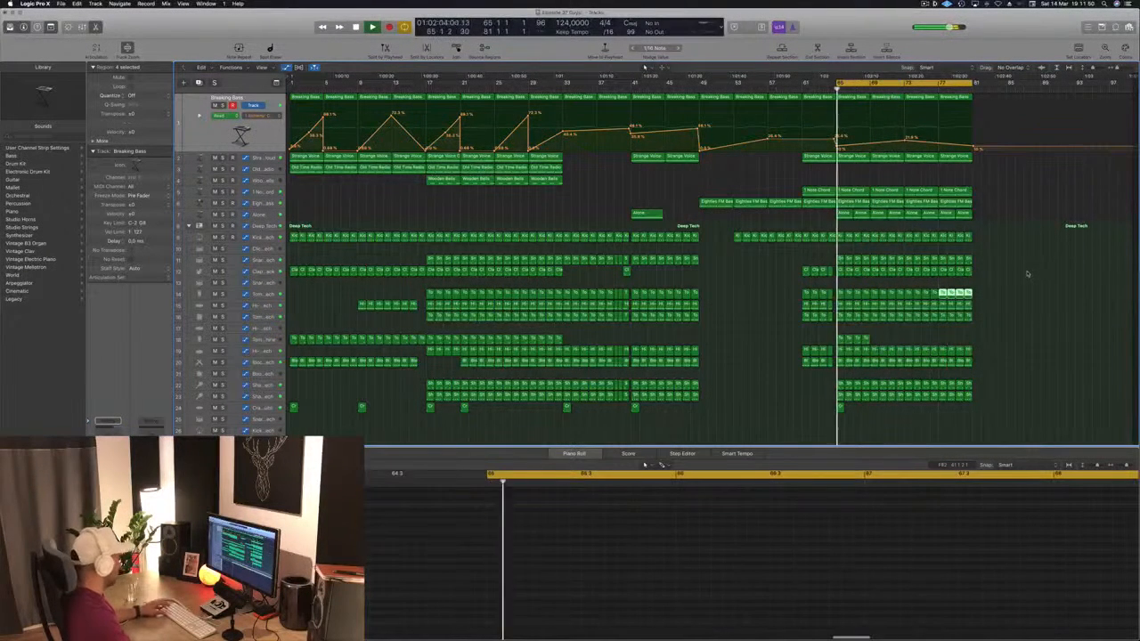
# Repeat the bars 65 to 80 section three times to fill the arrangement up to bar 129, and extend the project end to bar 145.
pyautogui.press('space')
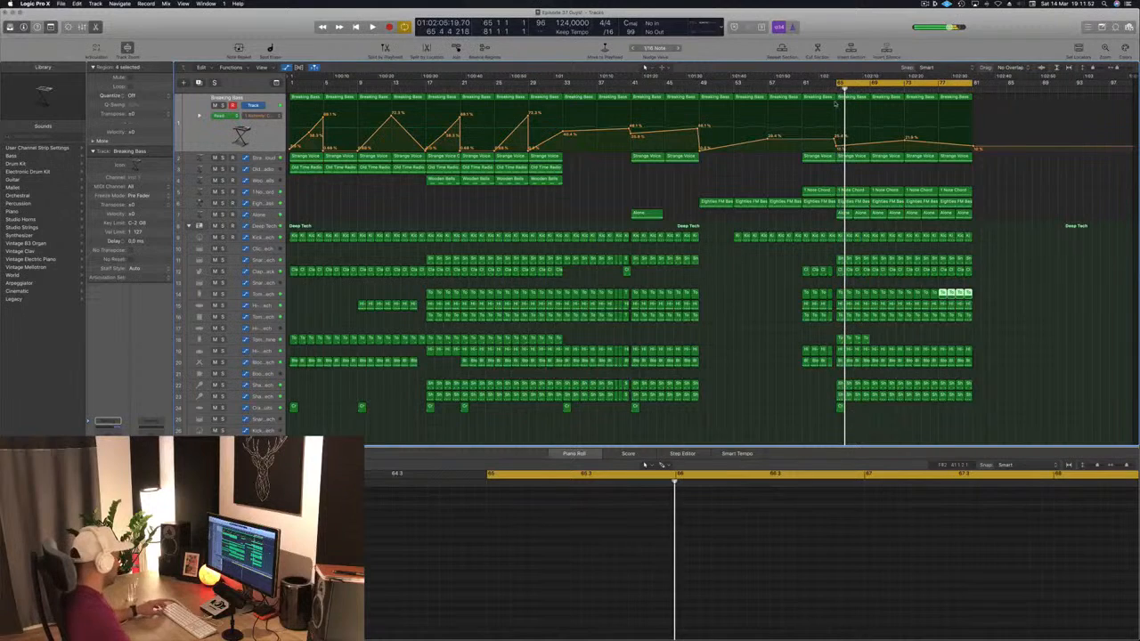
pyautogui.press('super+r')
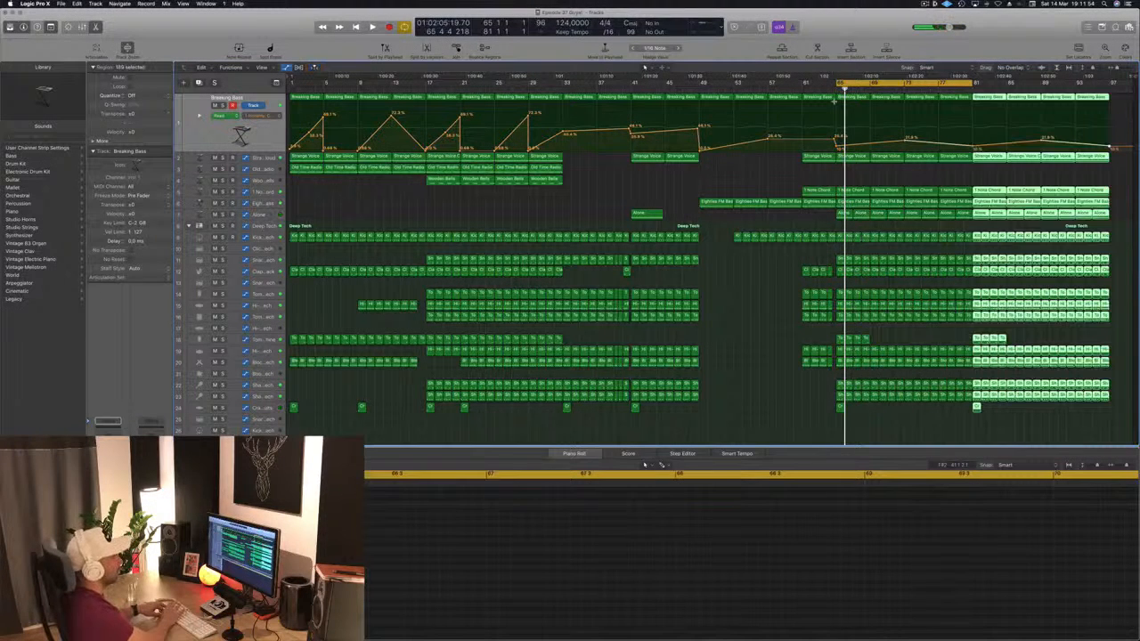
pyautogui.press('super+r')
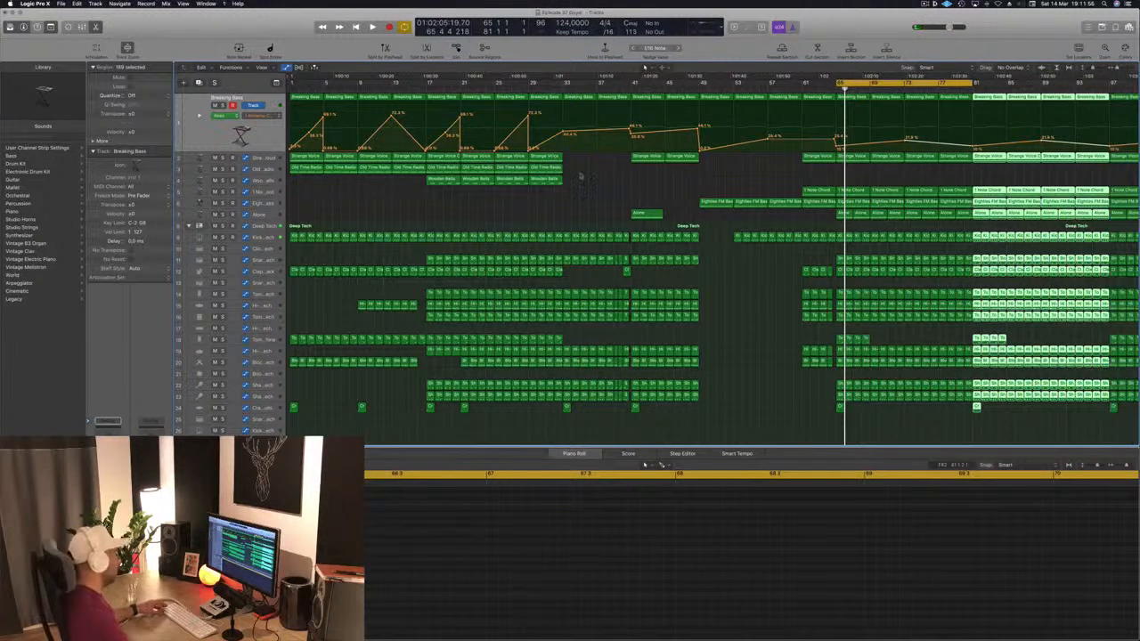
pyautogui.scroll(-3, 581, 175)
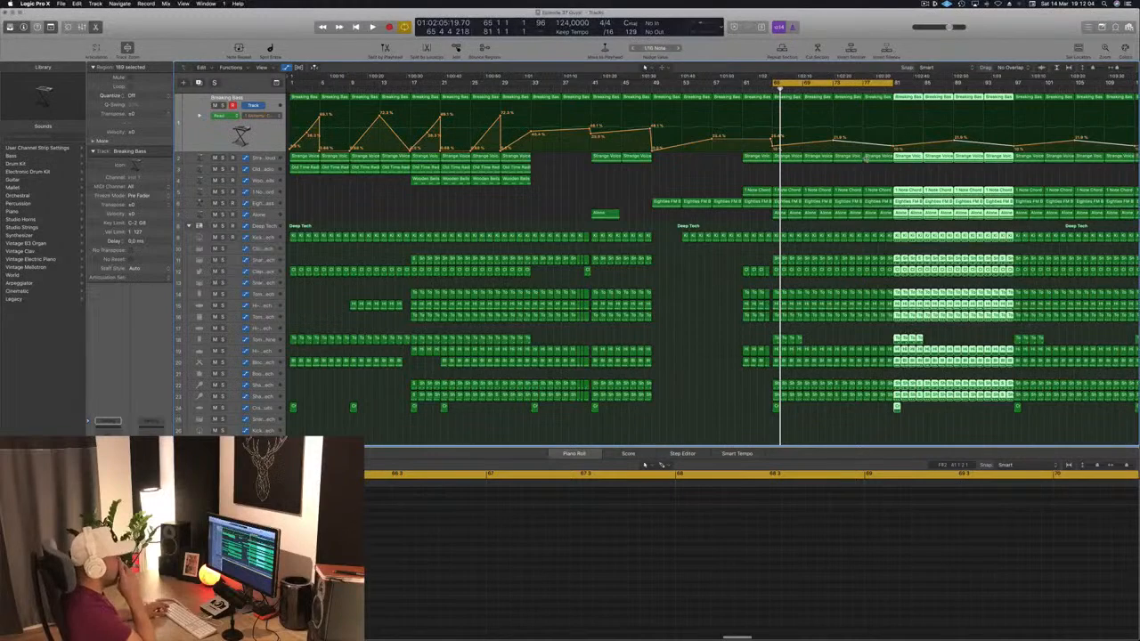
pyautogui.press('super+Left')
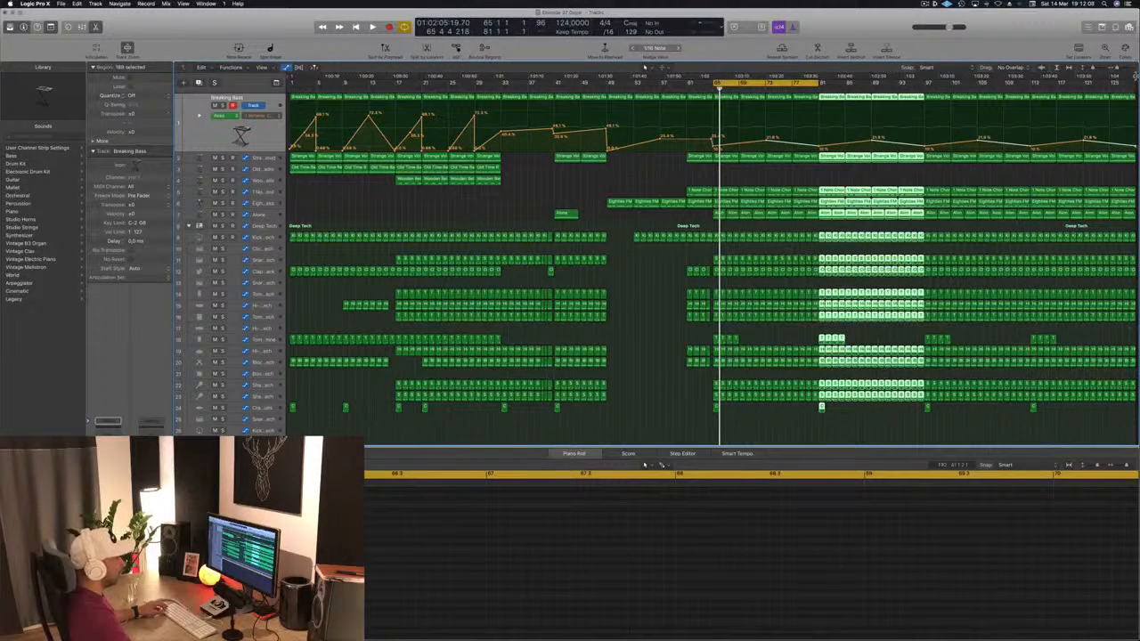
pyautogui.moveTo(1135, 77)
pyautogui.mouseDown()
pyautogui.moveTo(1073, 98)
pyautogui.moveTo(1074, 86)
pyautogui.mouseUp()
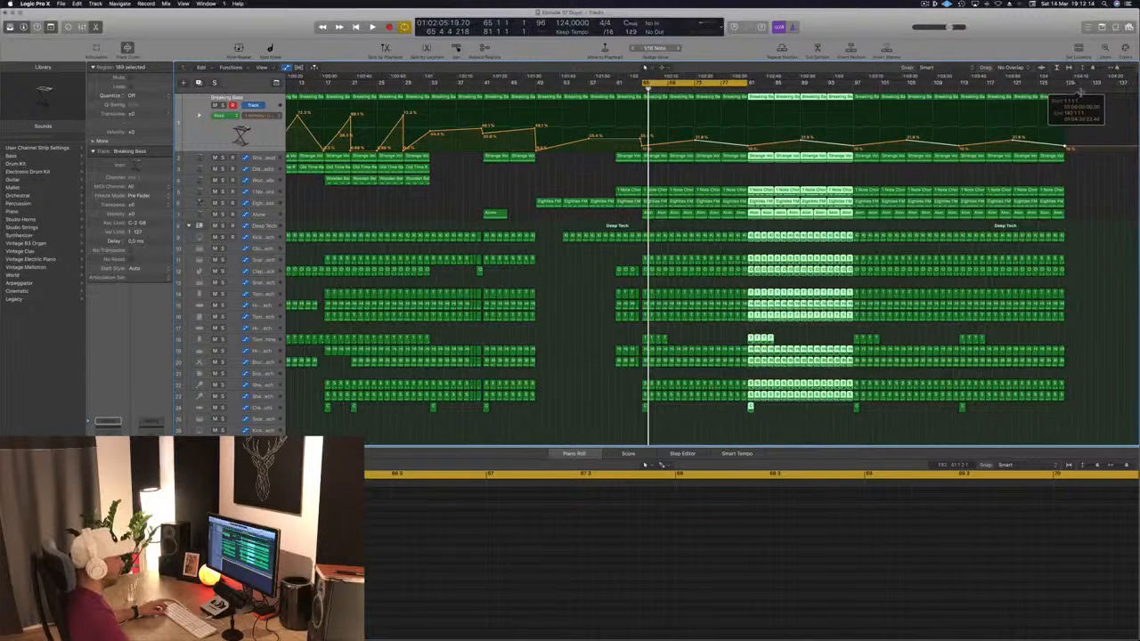
pyautogui.scroll(-2, 1129, 88)
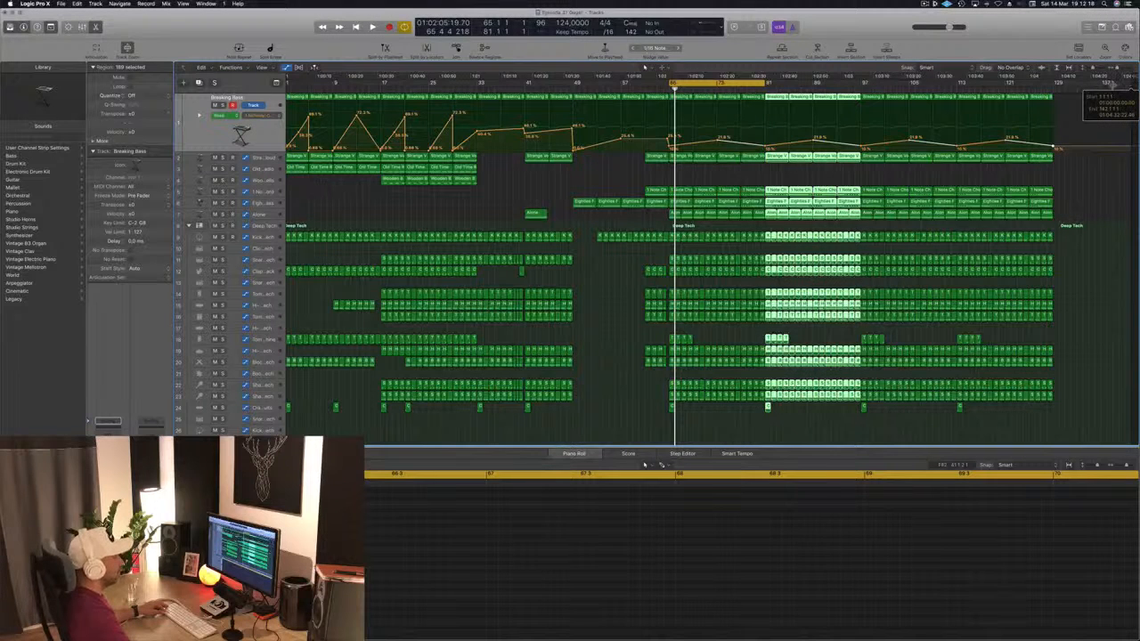
pyautogui.scroll(-1, 1129, 87)
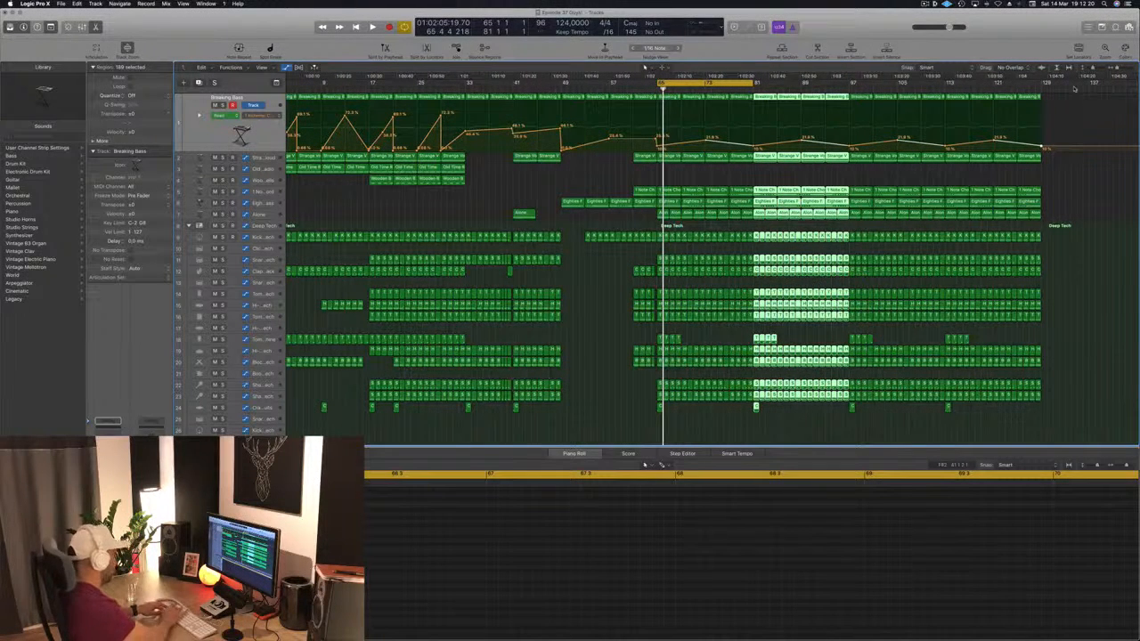
# Add two more repeats of the 16-bar section to reach bar 161, and extend the project end to about bar 164.
pyautogui.press('super+r')
pyautogui.scroll(-1, 1120, 98)
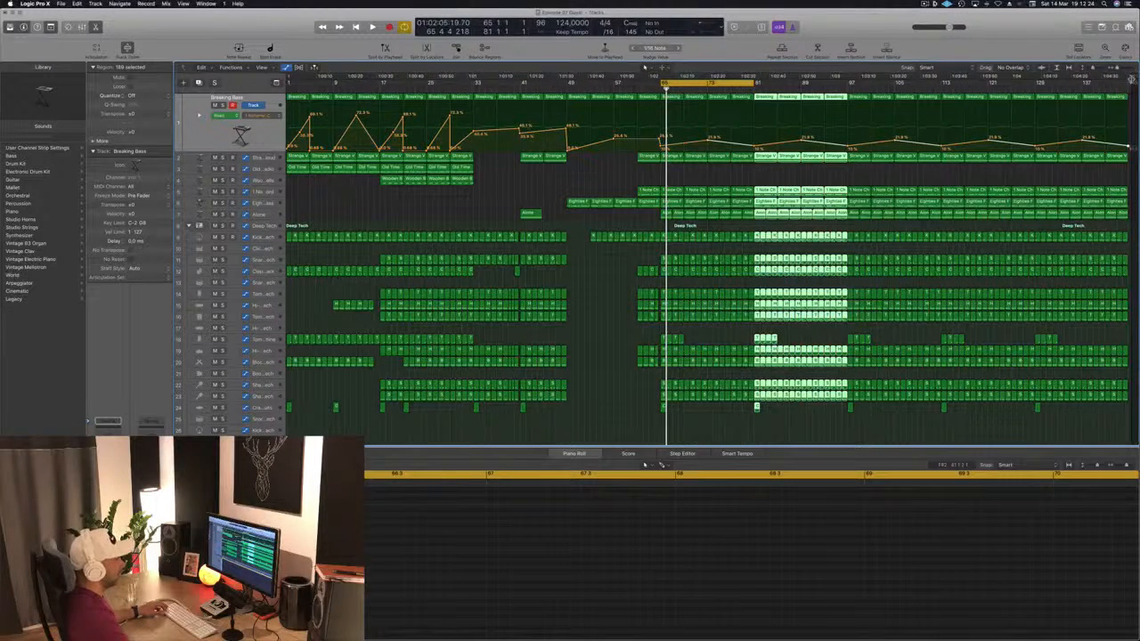
pyautogui.scroll(-2, 1129, 87)
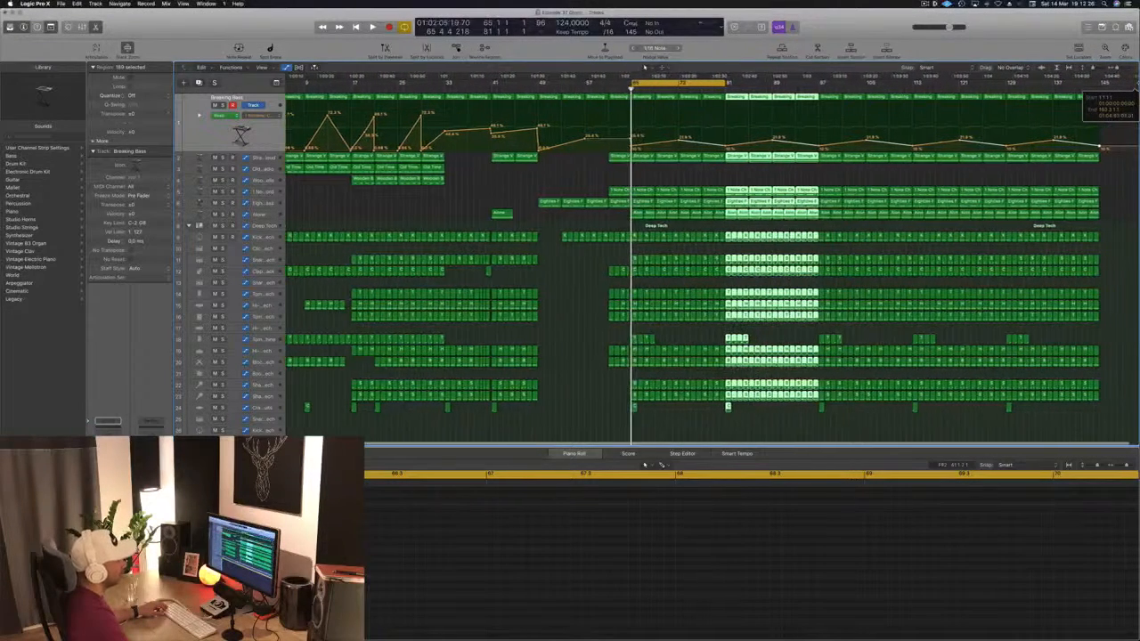
pyautogui.scroll(-2, 1130, 85)
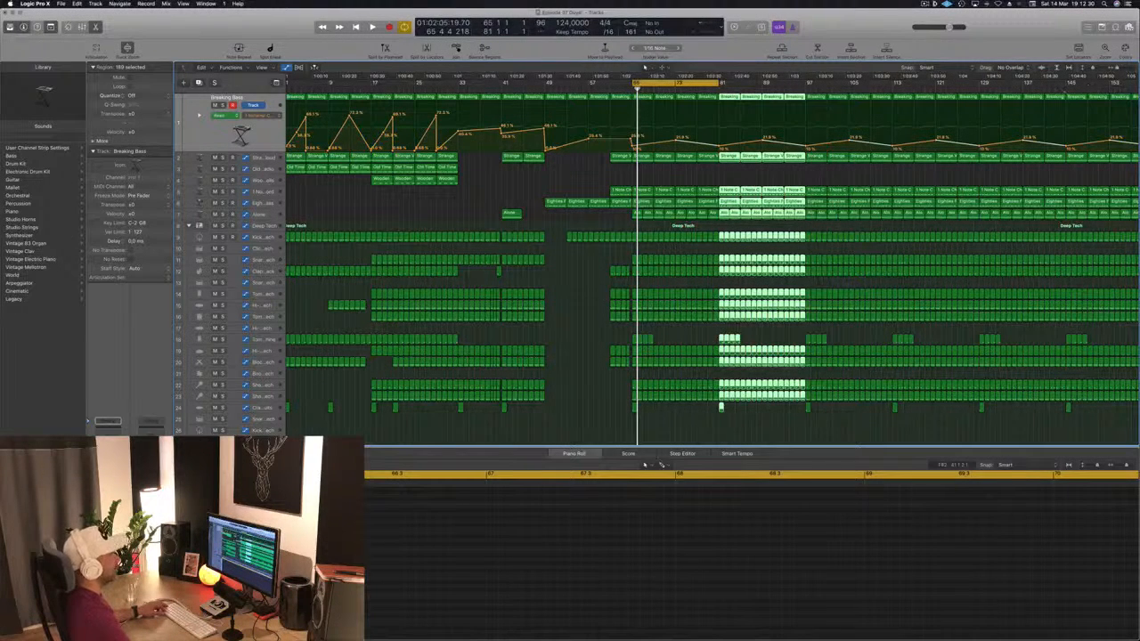
pyautogui.scroll(-1, 1022, 96)
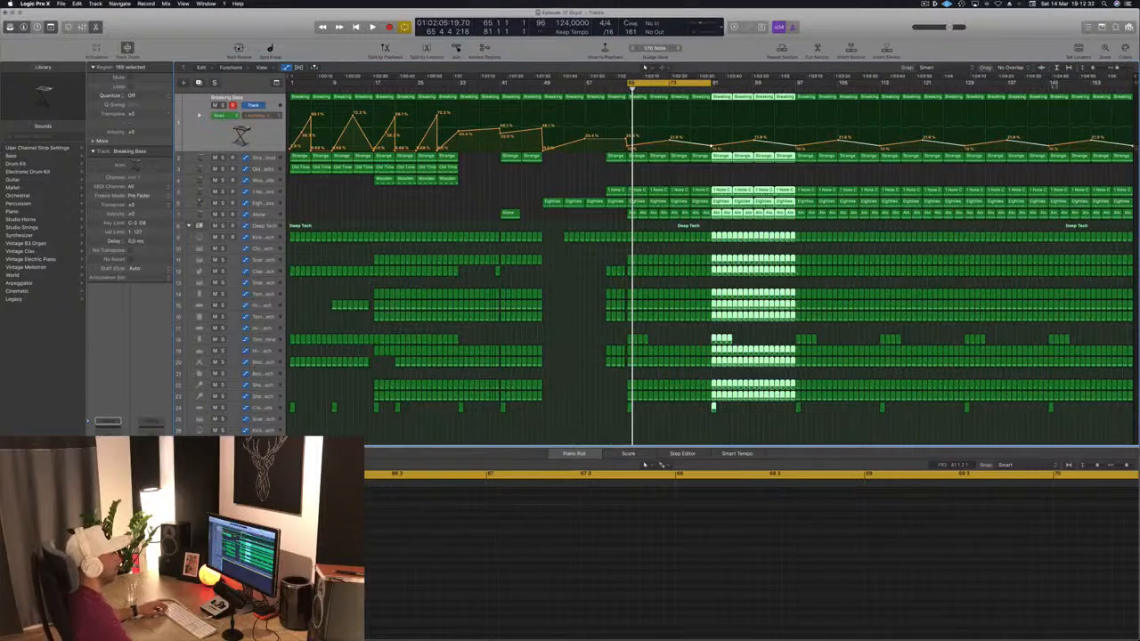
pyautogui.moveTo(1134, 81); pyautogui.dragTo(1138, 81)
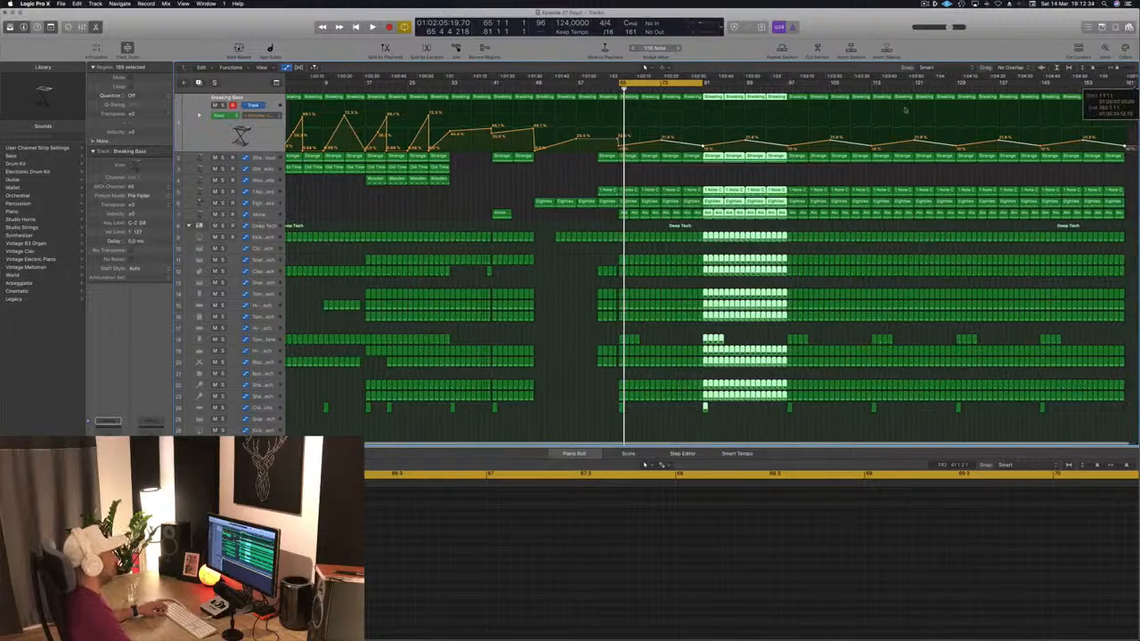
# Audition the Alone track in solo, and delete its regions from bars 65 to 80.
pyautogui.click(569, 183)
pyautogui.press('space')
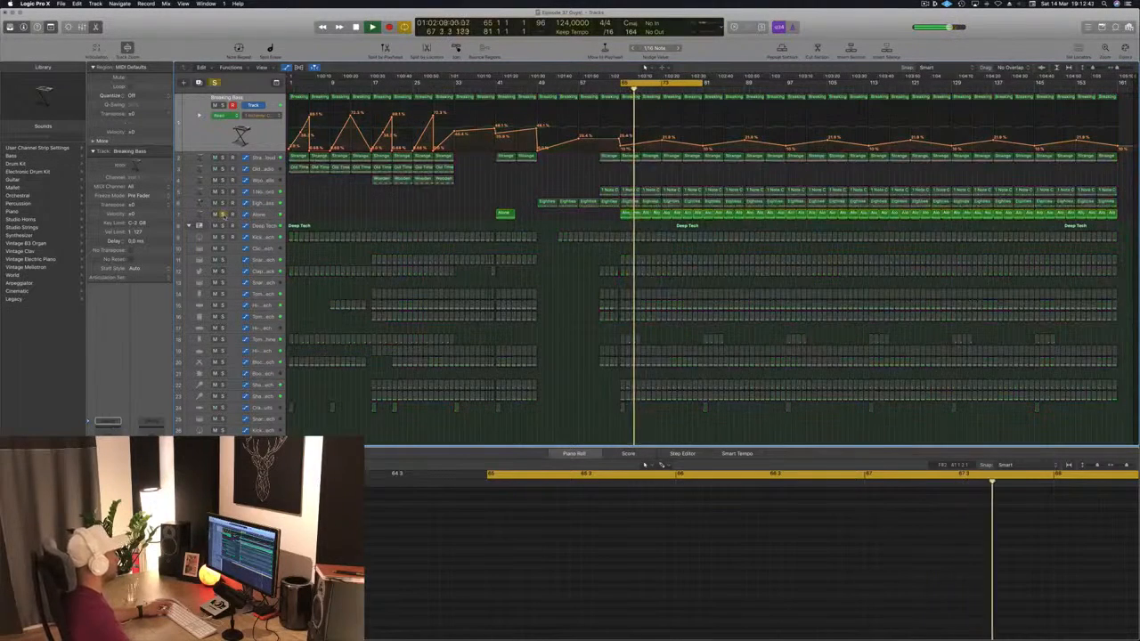
pyautogui.click(268, 215)
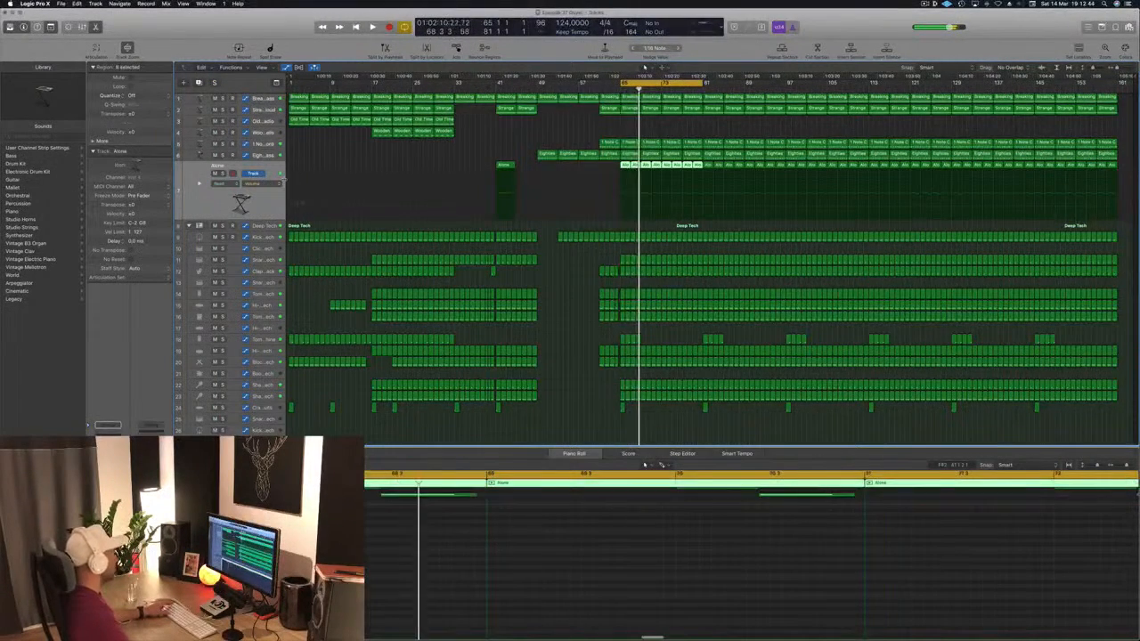
pyautogui.press('space')
pyautogui.press('space')
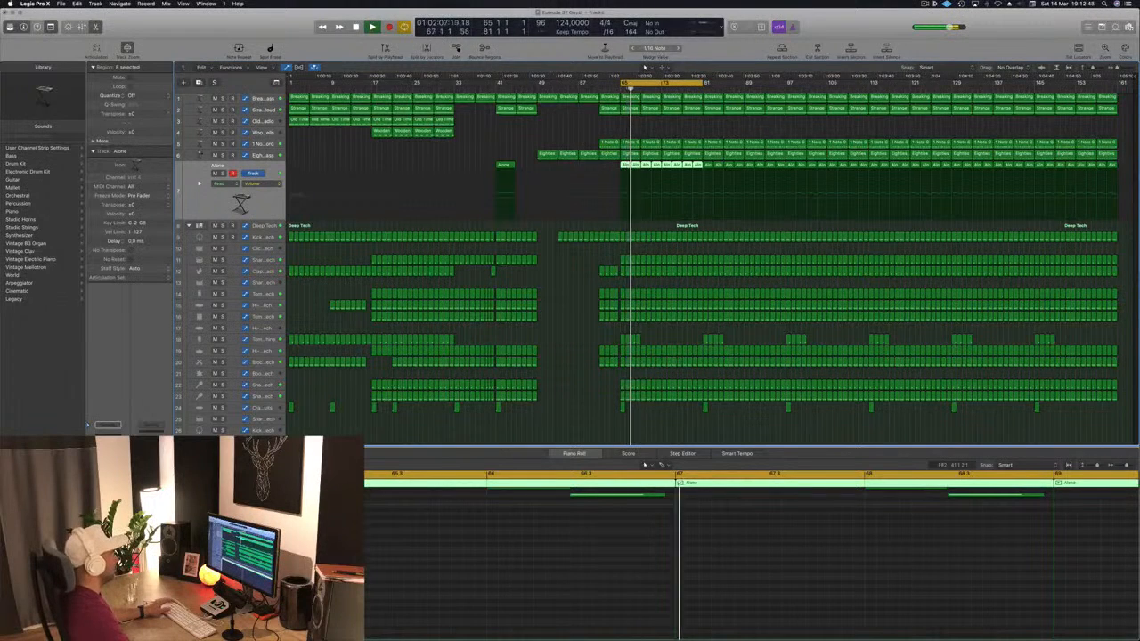
pyautogui.moveTo(615, 170); pyautogui.dragTo(646, 166)
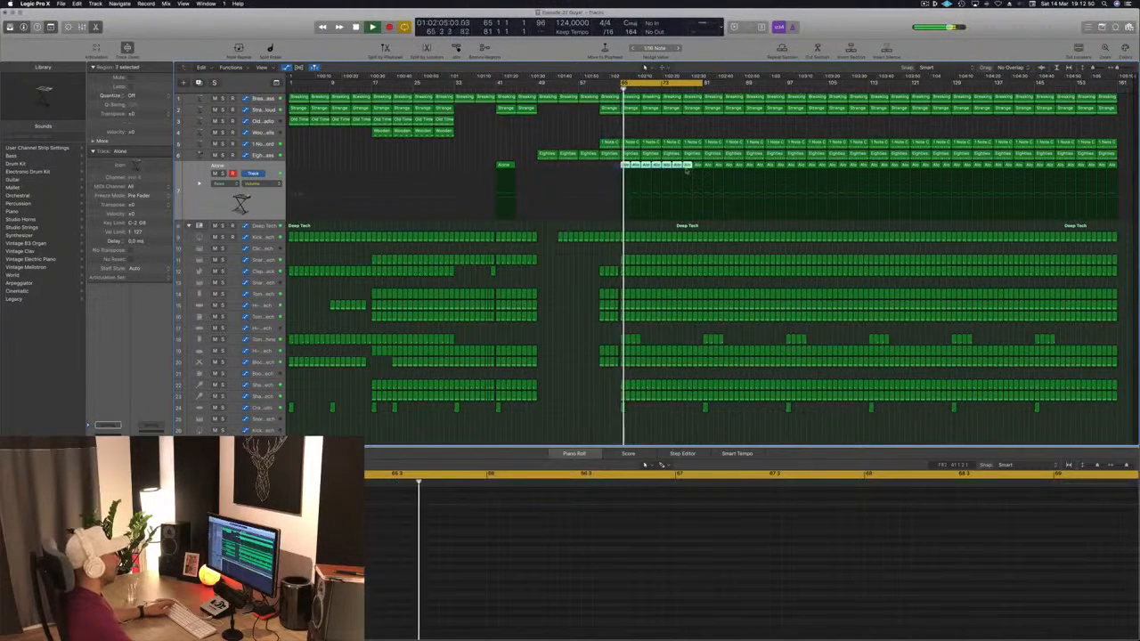
pyautogui.press('Delete')
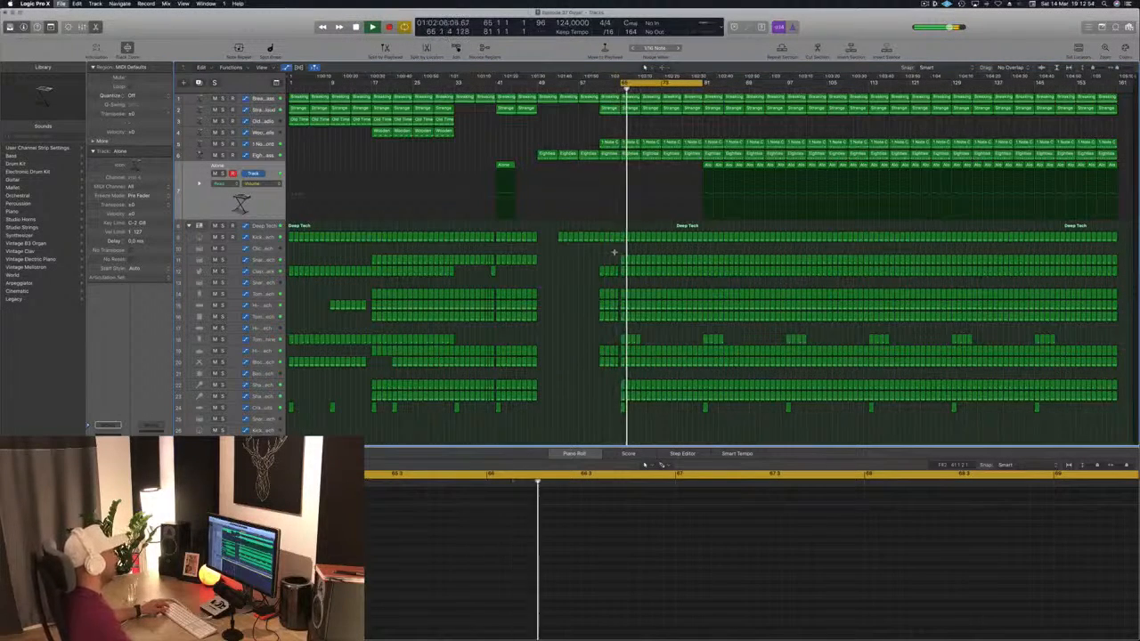
# Copy all the four-bar Tom Low - Beat Machine groups from bar 65 onwards to eight bars further along, starting at bar 73.
pyautogui.press('super+Up')
pyautogui.press('super+Up')
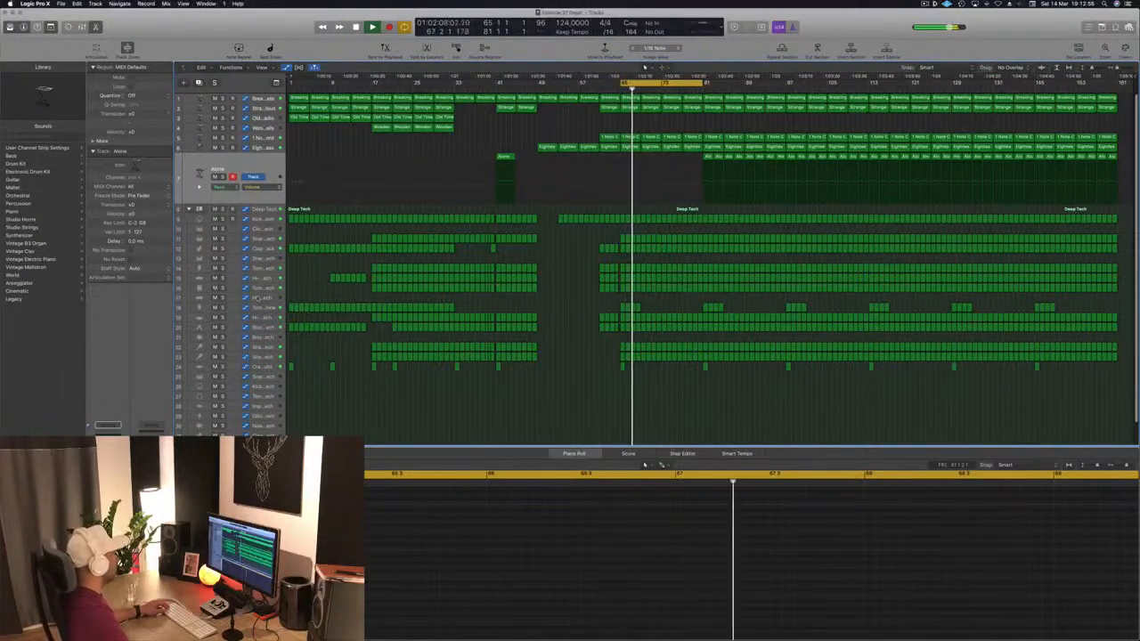
pyautogui.click(257, 298)
pyautogui.click(259, 308)
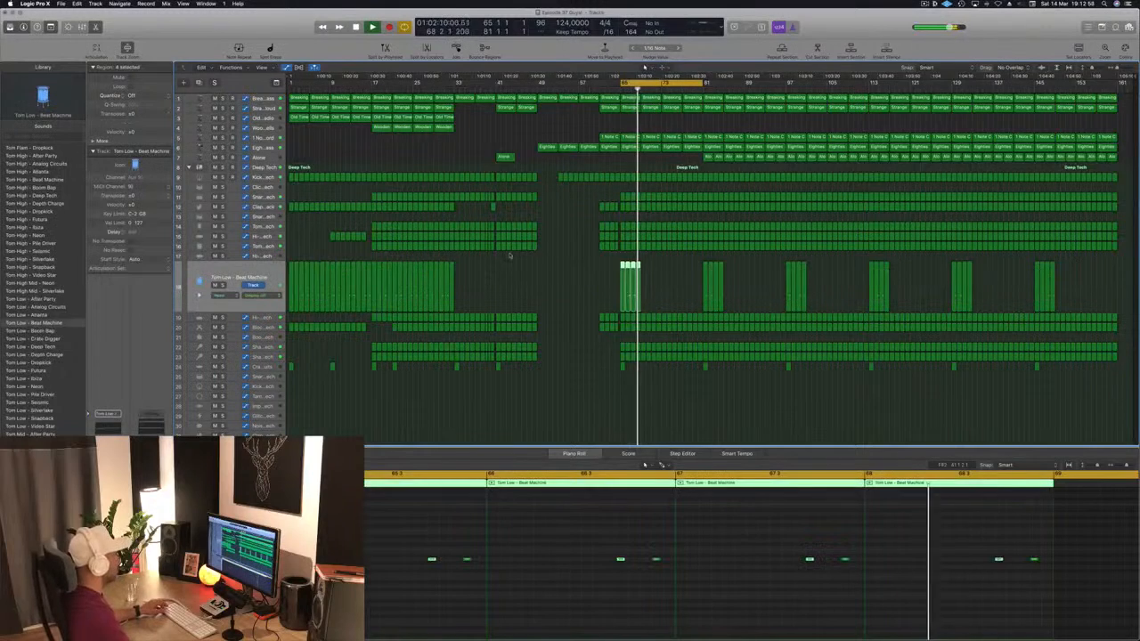
pyautogui.moveTo(593, 262); pyautogui.dragTo(1113, 281)
pyautogui.moveTo(623, 274); pyautogui.dragTo(665, 274)
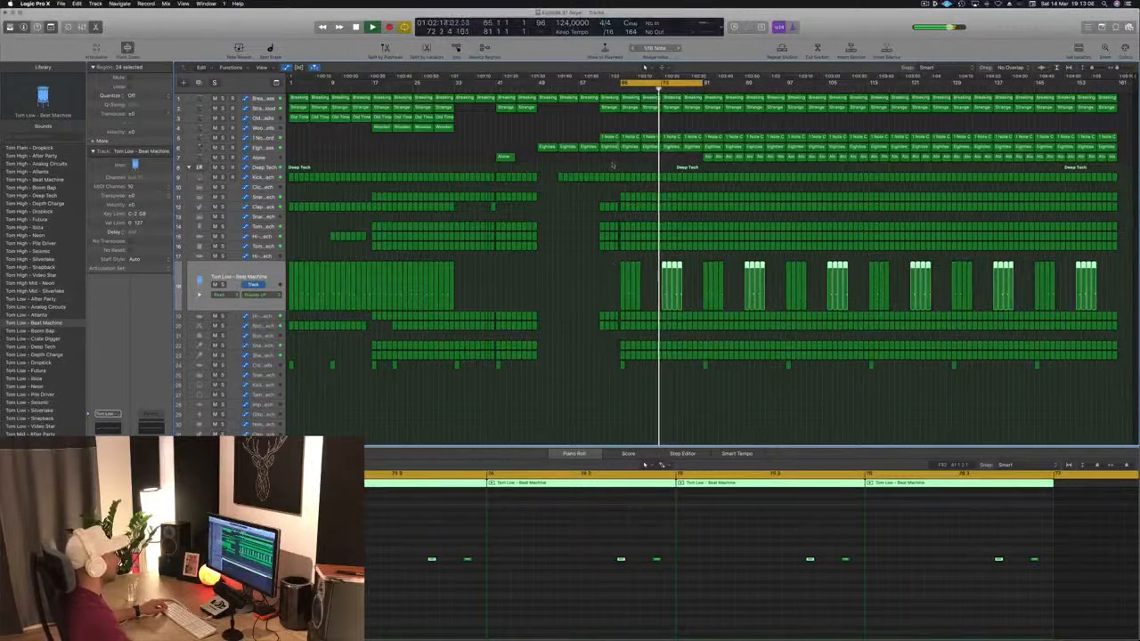
# Add a low cut frequency automation point on the Block - Deep Tech track at bar 73 and raise it to 2100 Hz.
pyautogui.scroll(-3, 644, 151)
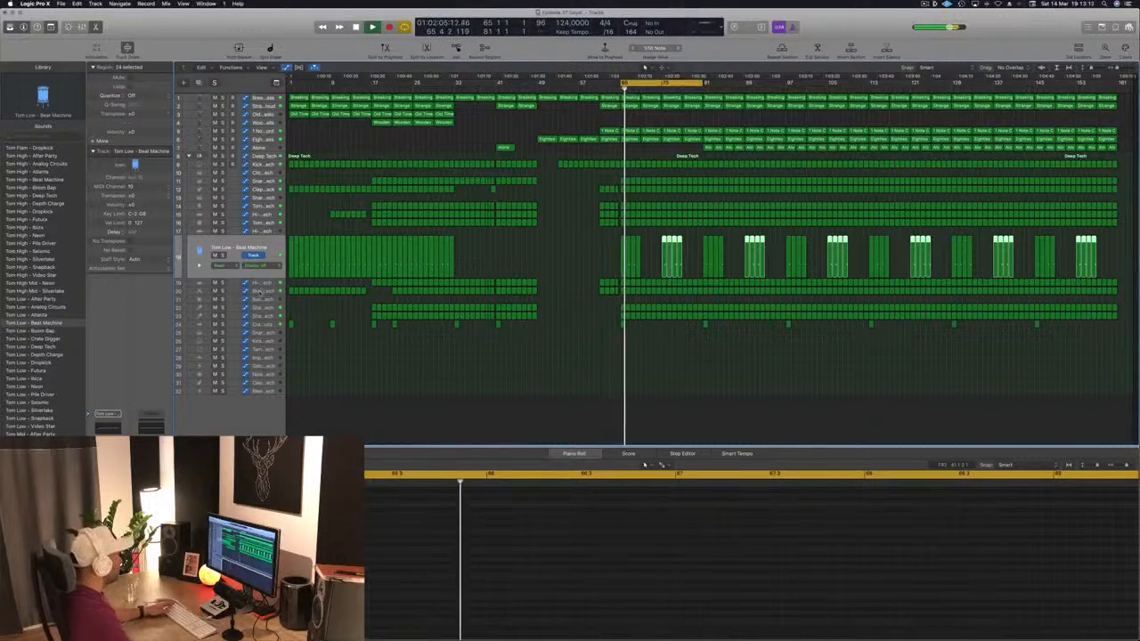
pyautogui.click(640, 289)
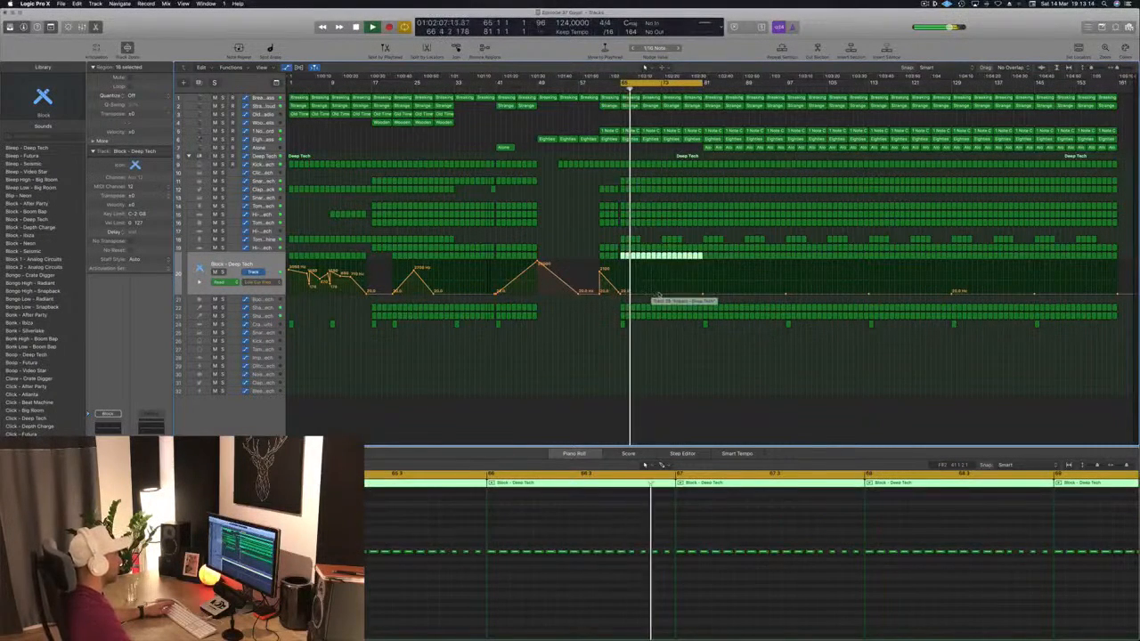
pyautogui.click(658, 295)
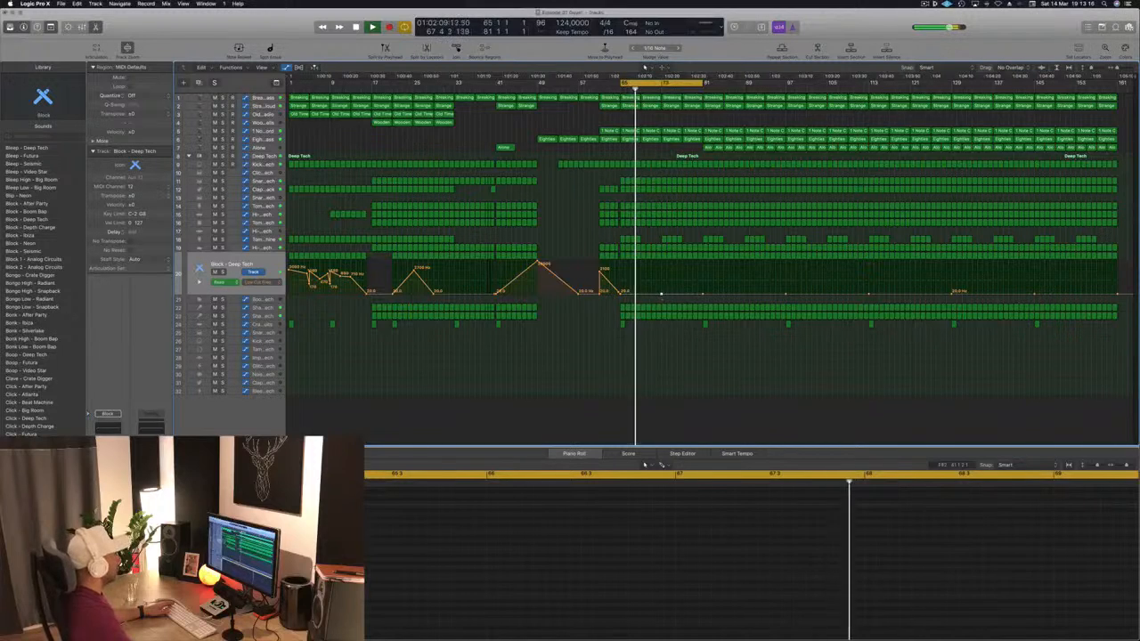
pyautogui.moveTo(660, 294); pyautogui.dragTo(662, 270)
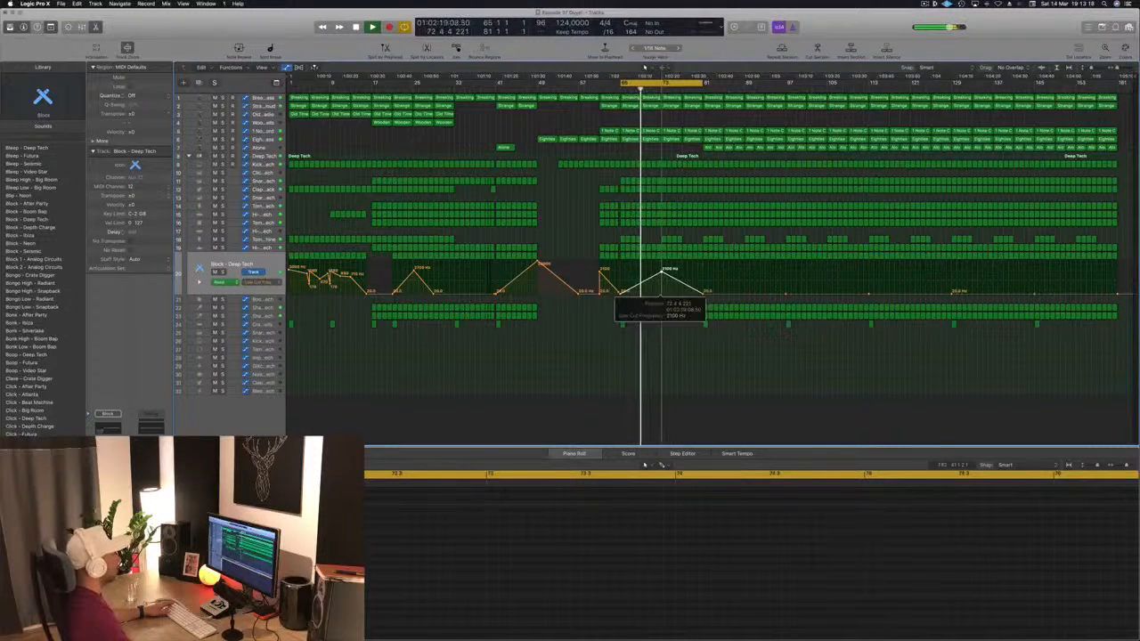
# Listen from about bar 59 with the 1 Note Chord track briefly soloed, and move the cycle range to bars 81 to 96.
pyautogui.scroll(1, 637, 322)
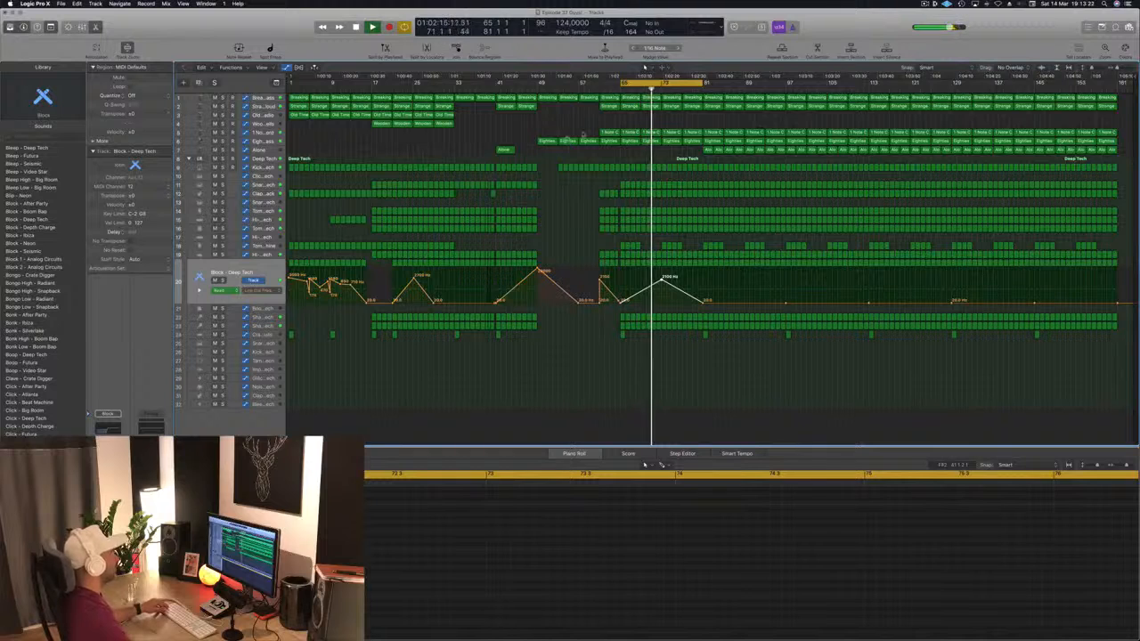
pyautogui.press('space')
pyautogui.press('space')
pyautogui.click(590, 88)
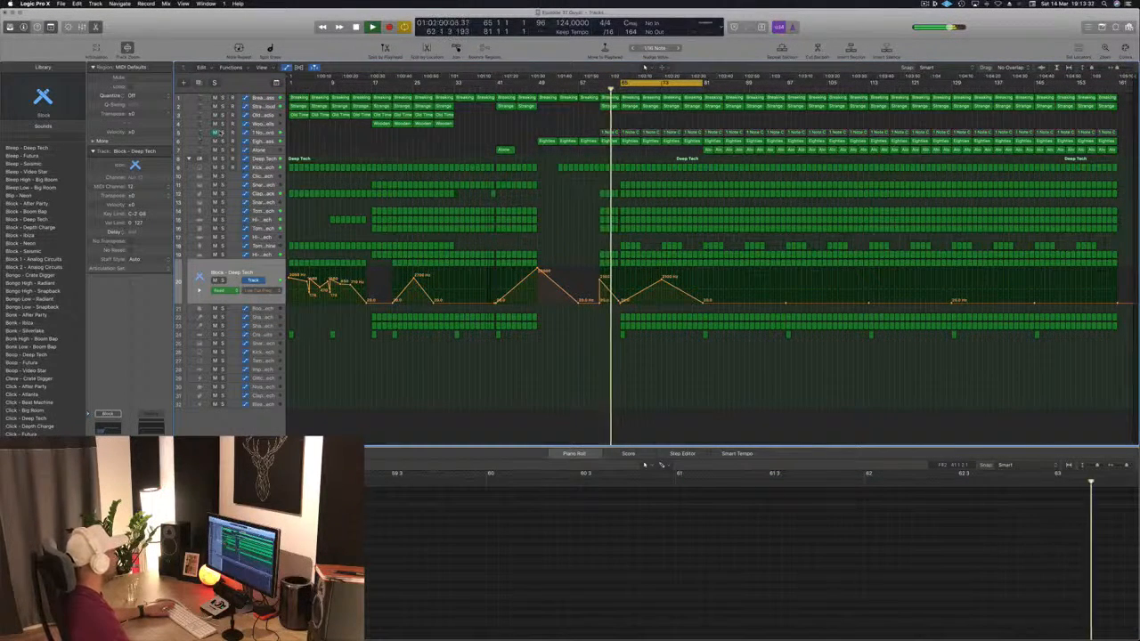
pyautogui.click(222, 132)
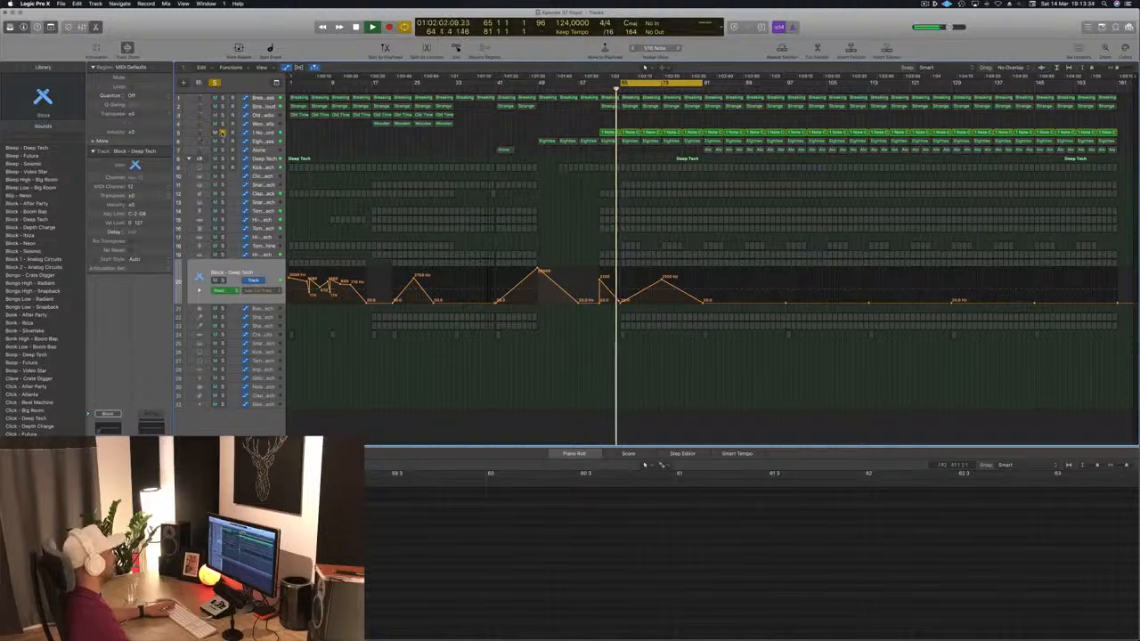
pyautogui.click(223, 133)
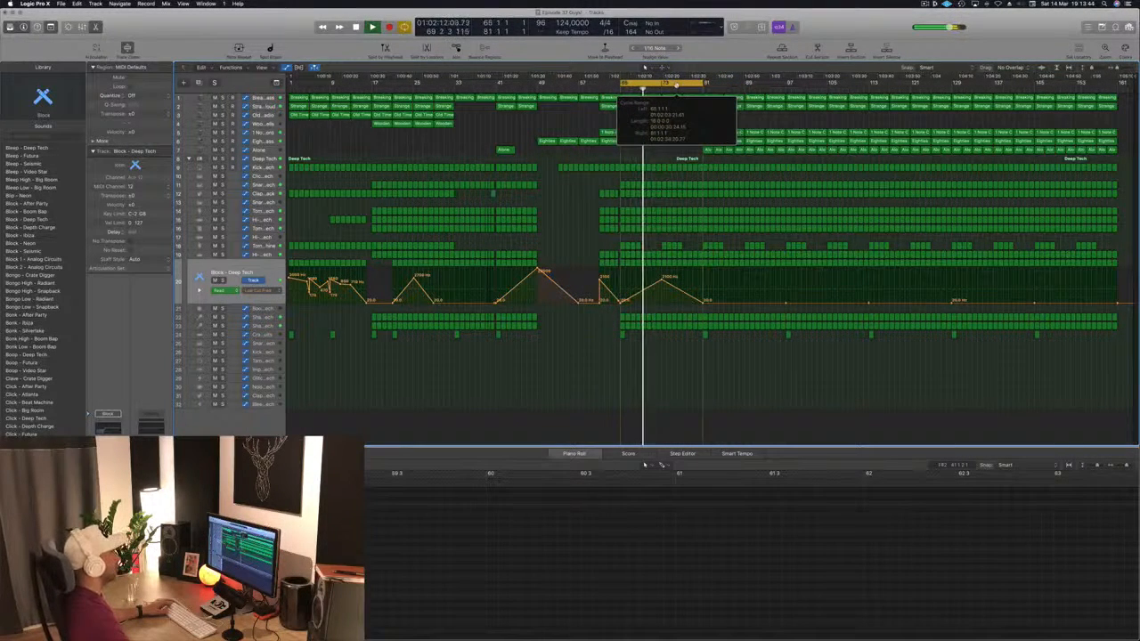
pyautogui.moveTo(663, 84); pyautogui.dragTo(742, 85)
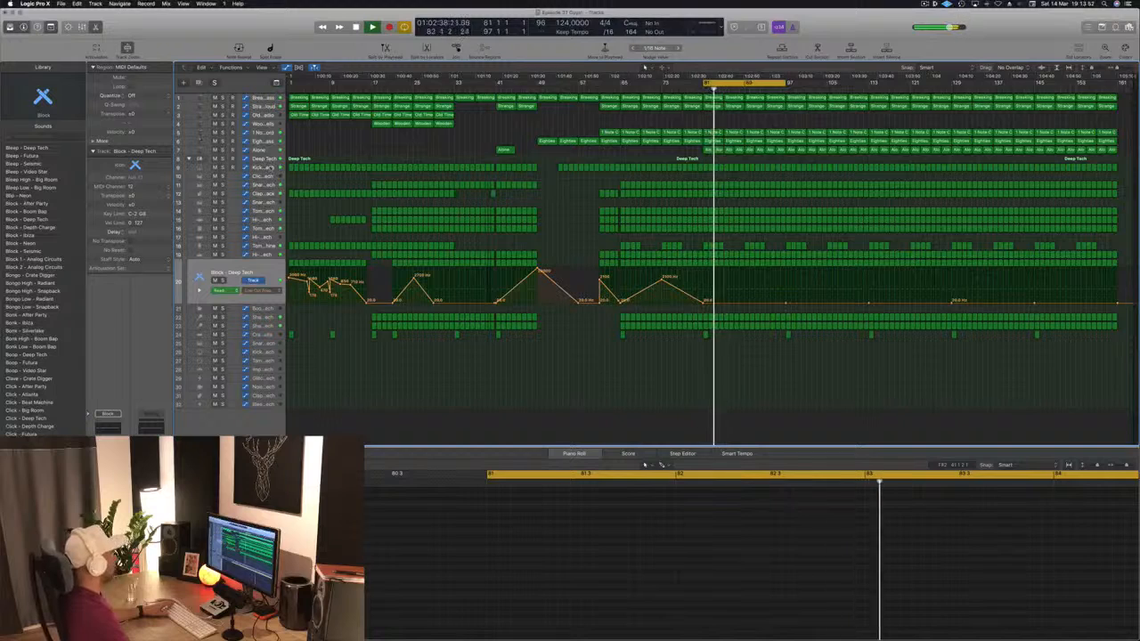
# Flatten the Kick 1 - Deep Tech low cut frequency automation up to bar 161, removing the repeated peaks from bar 81 onwards.
pyautogui.click(270, 169)
pyautogui.press('space')
pyautogui.click(706, 175)
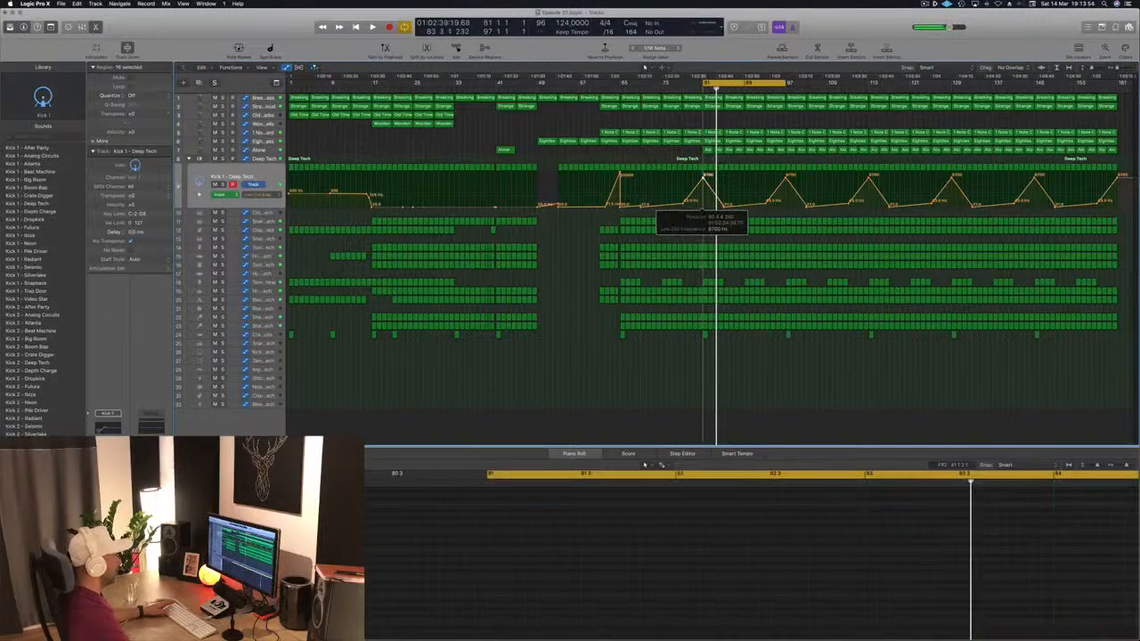
pyautogui.moveTo(732, 221); pyautogui.dragTo(1122, 205)
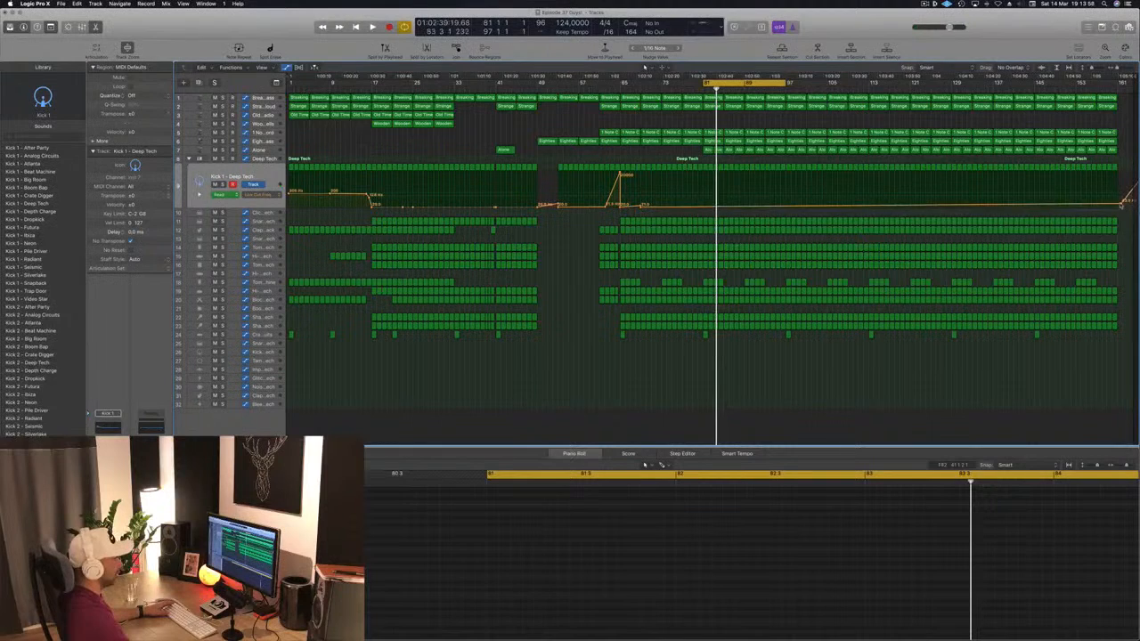
# Move the Kick 1 - Deep Tech low cut frequency automation point just after bar 65 back to bar 65.
pyautogui.press('space')
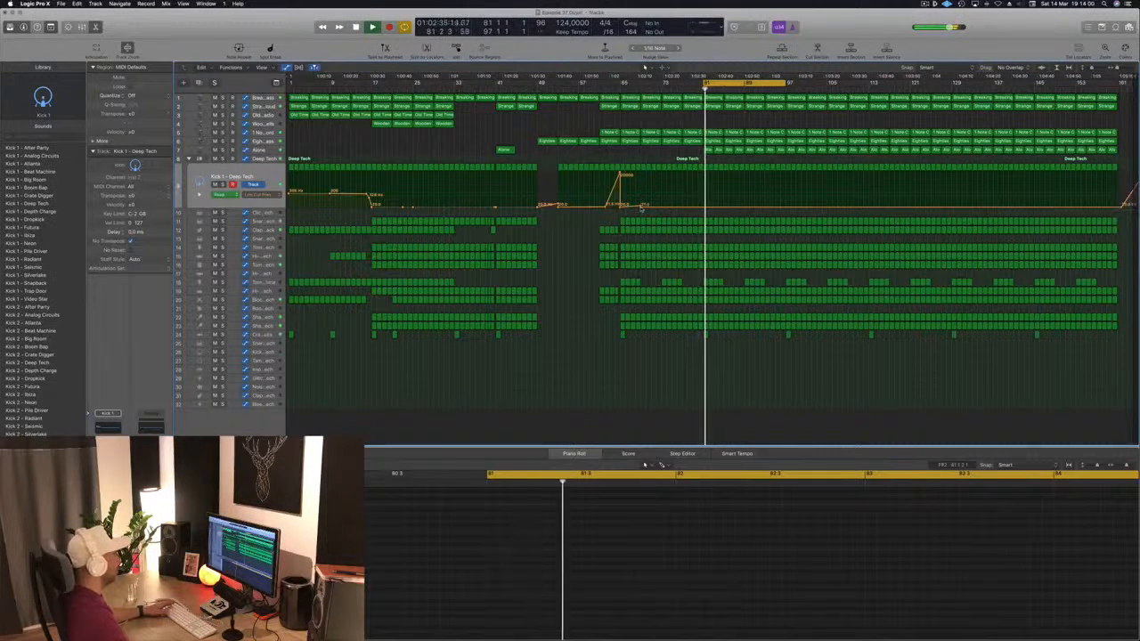
pyautogui.moveTo(641, 207); pyautogui.dragTo(621, 207)
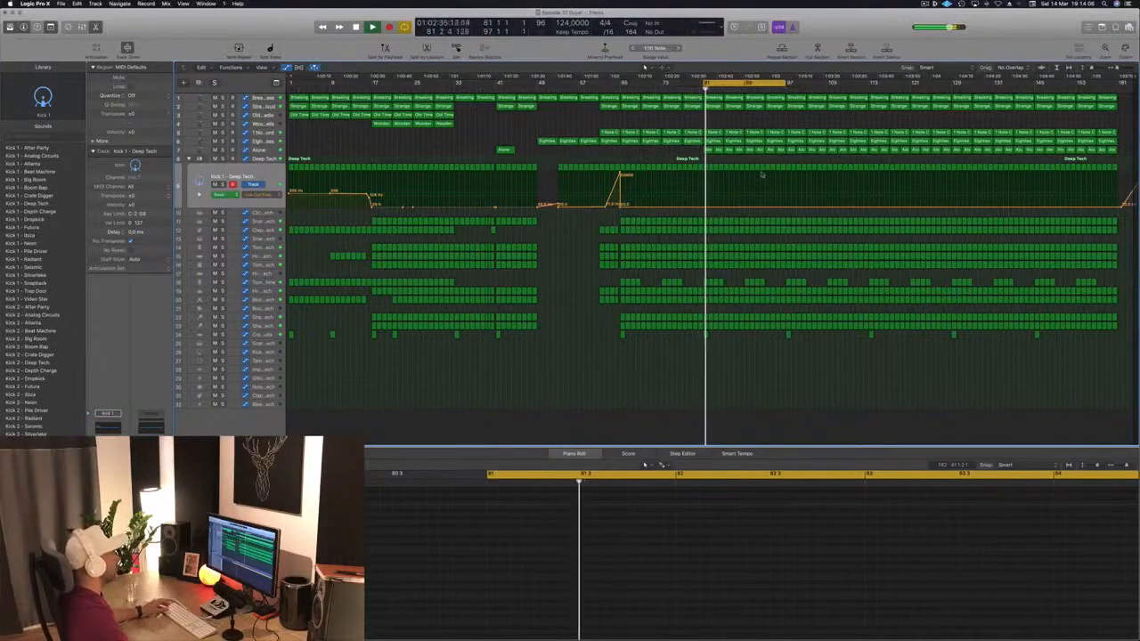
# Copy the Old Time Radio and Wooden Bells regions of bars 17 to 32 to bar 81.
pyautogui.press('super+Right')
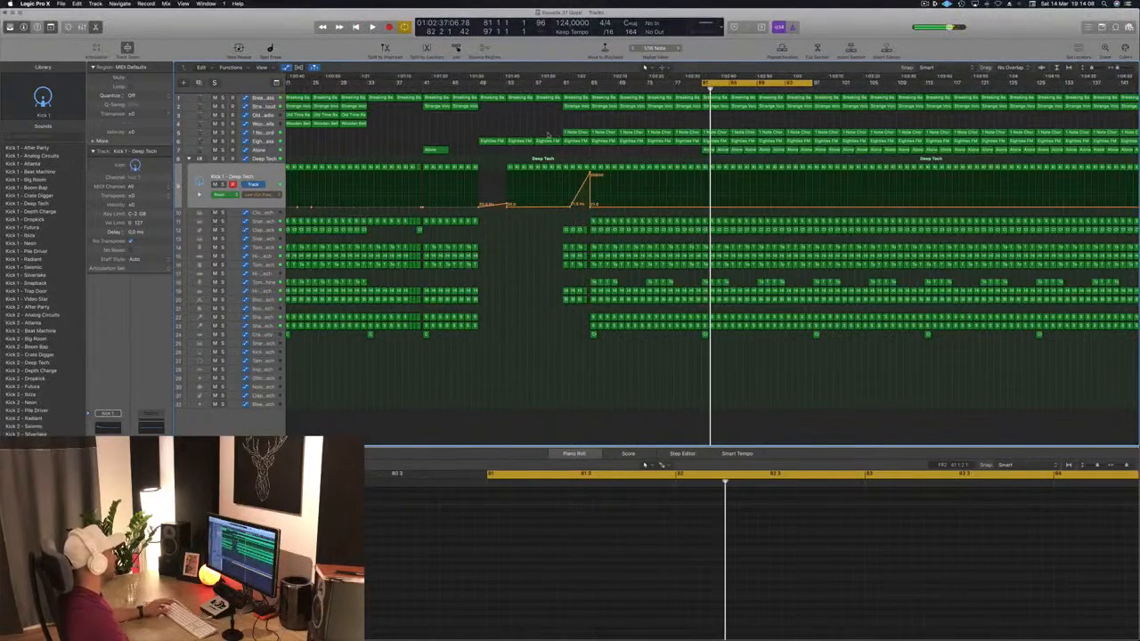
pyautogui.press('super+Left')
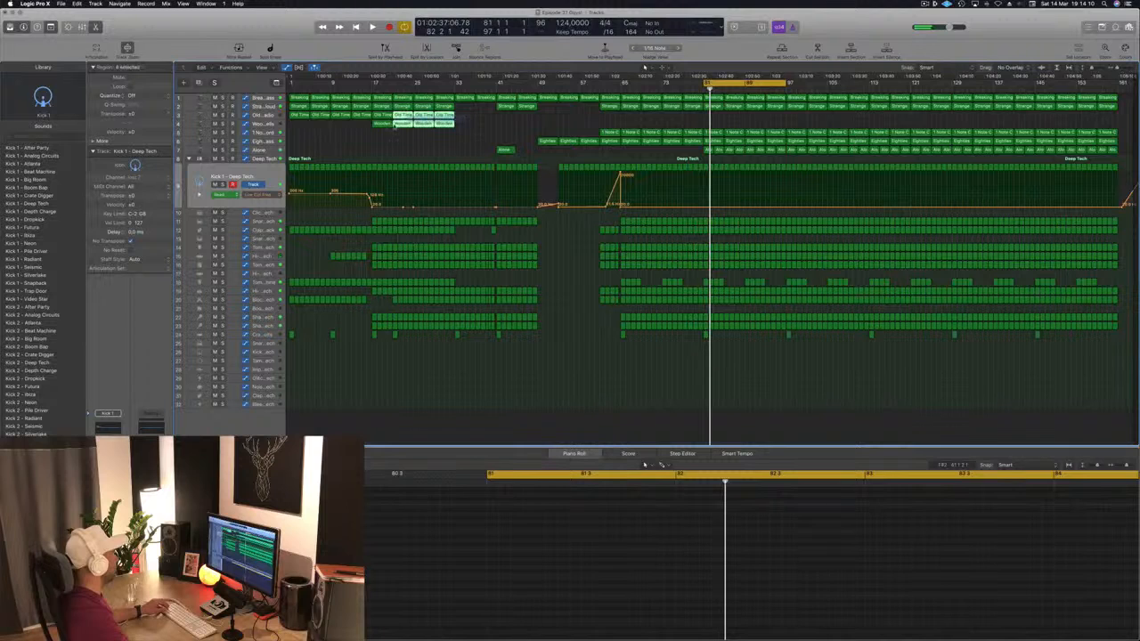
pyautogui.moveTo(379, 121); pyautogui.dragTo(714, 119)
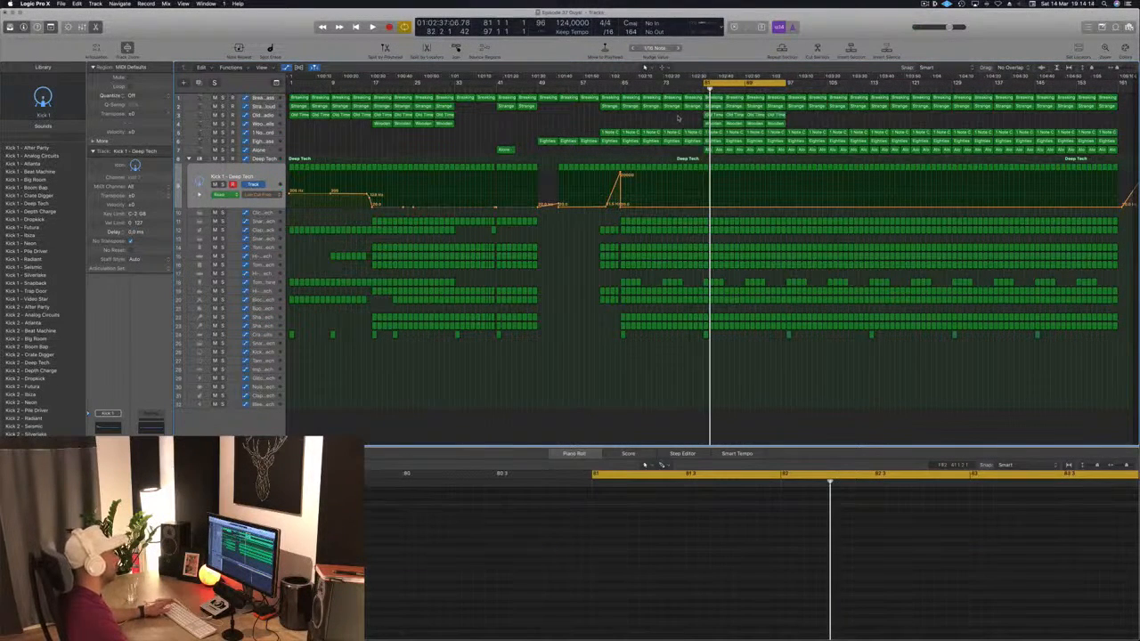
# Audition the copied Wooden Bells and Old Time Radio parts from bar 81 in solo, and delete the four Wooden Bells copies.
pyautogui.press('space')
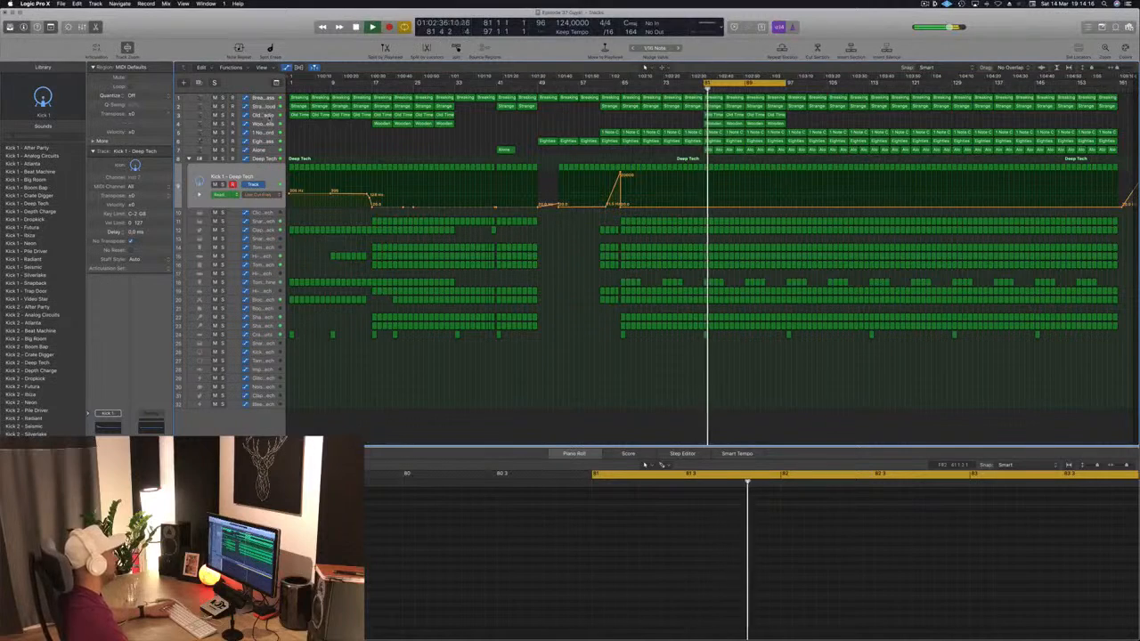
pyautogui.click(267, 124)
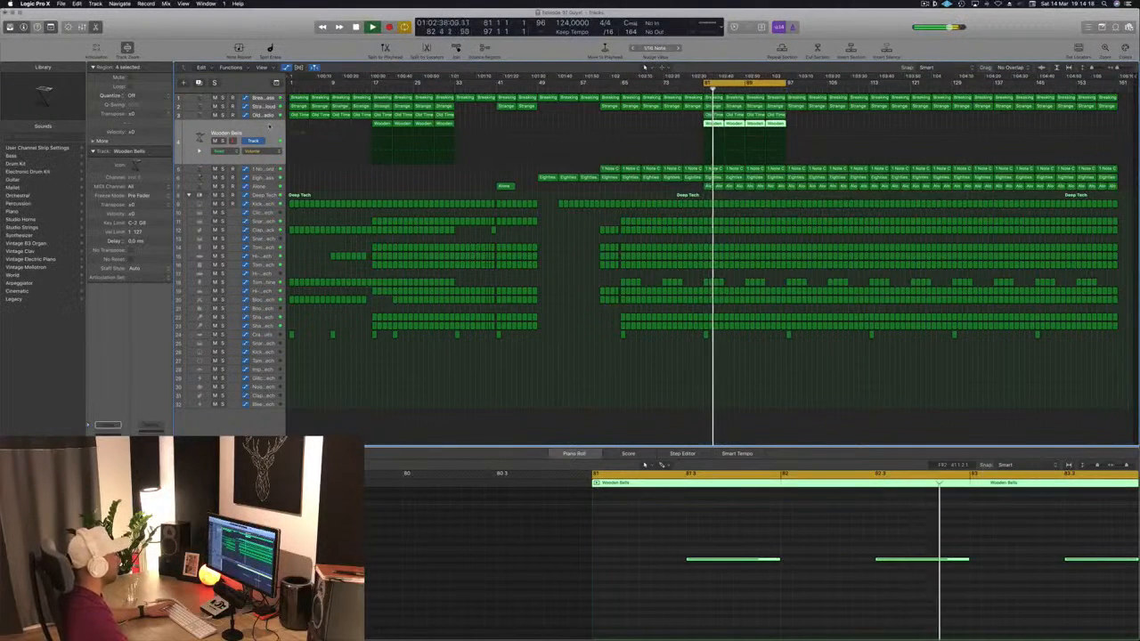
pyautogui.press('s')
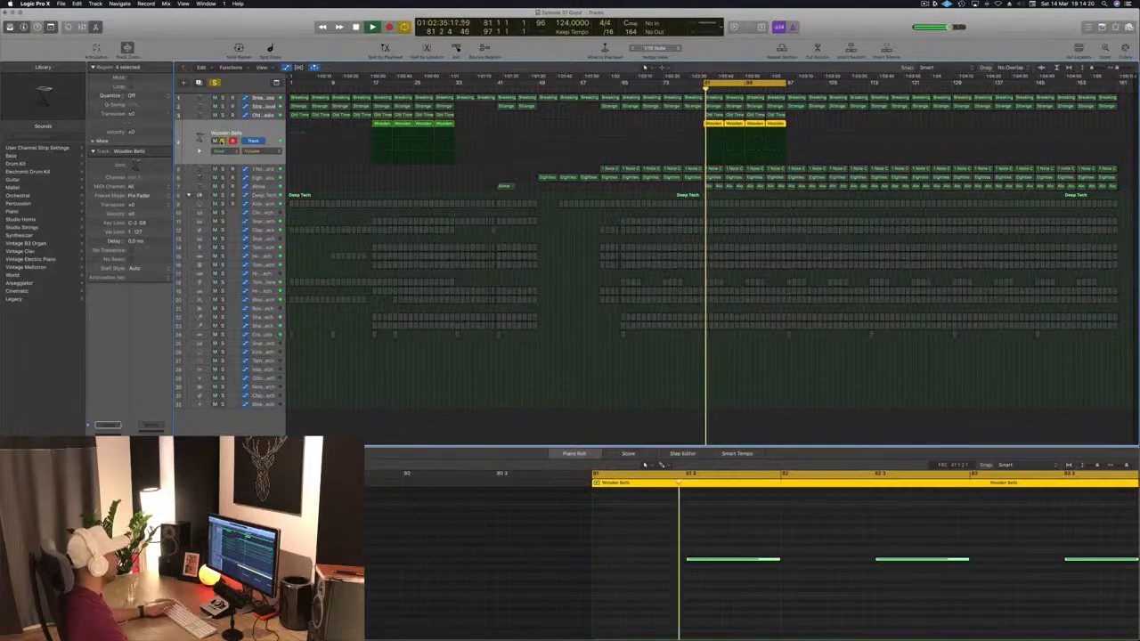
pyautogui.press('s')
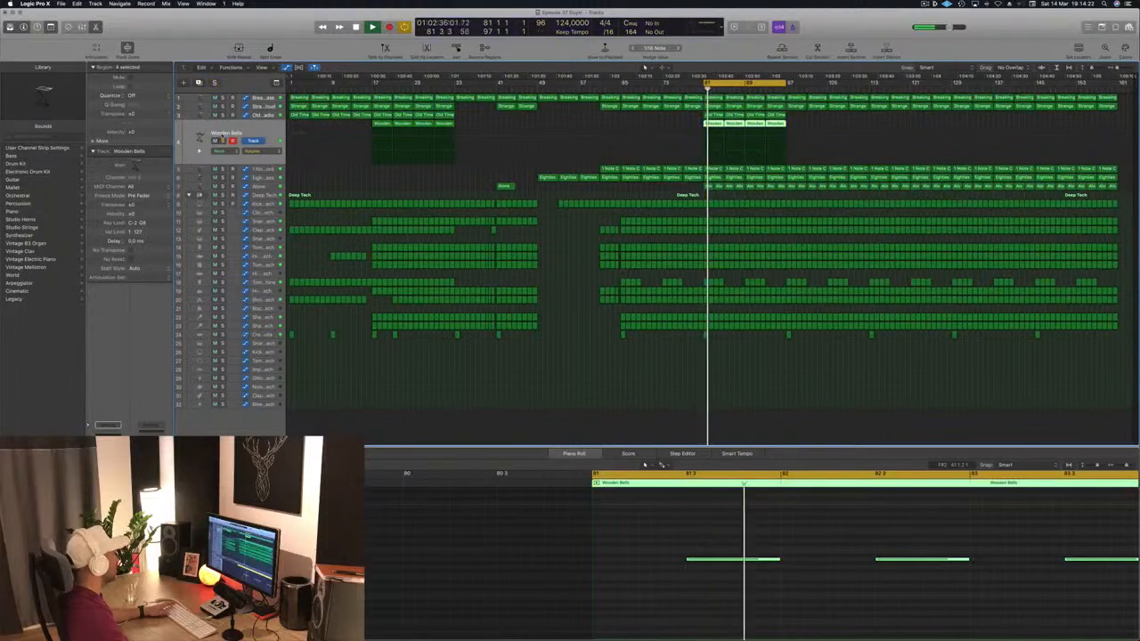
pyautogui.press('s')
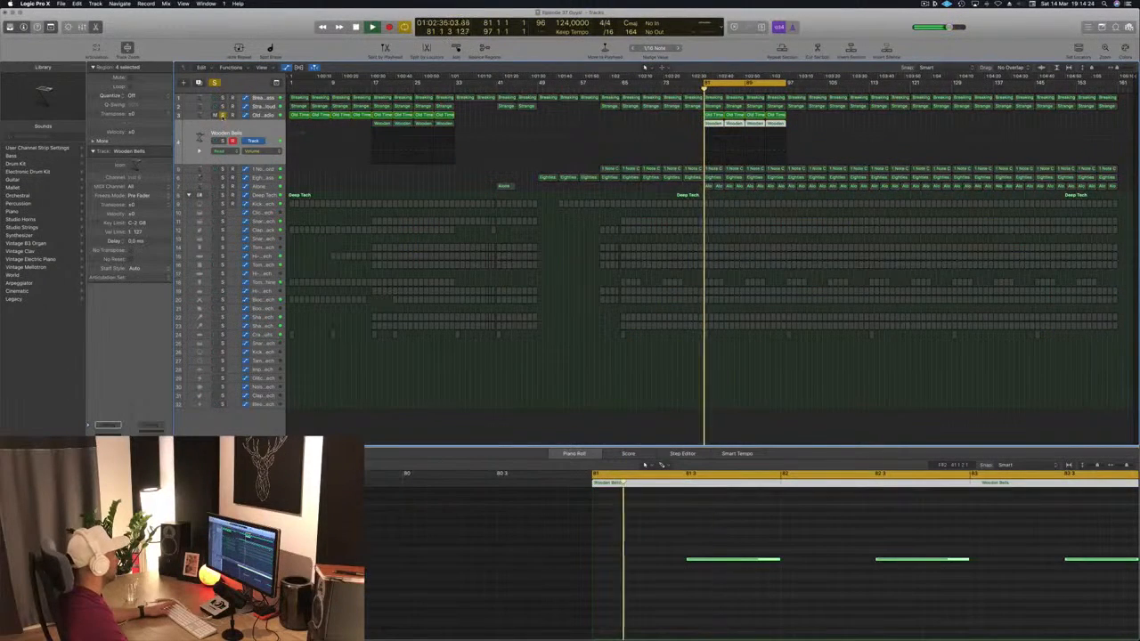
pyautogui.press('s')
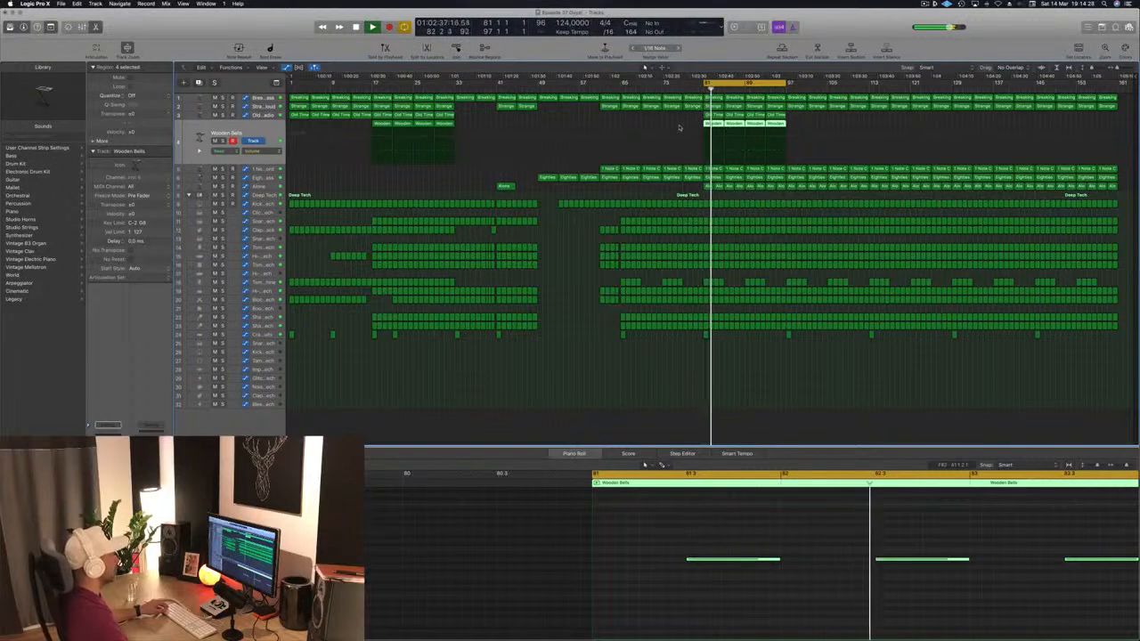
pyautogui.press('Delete')
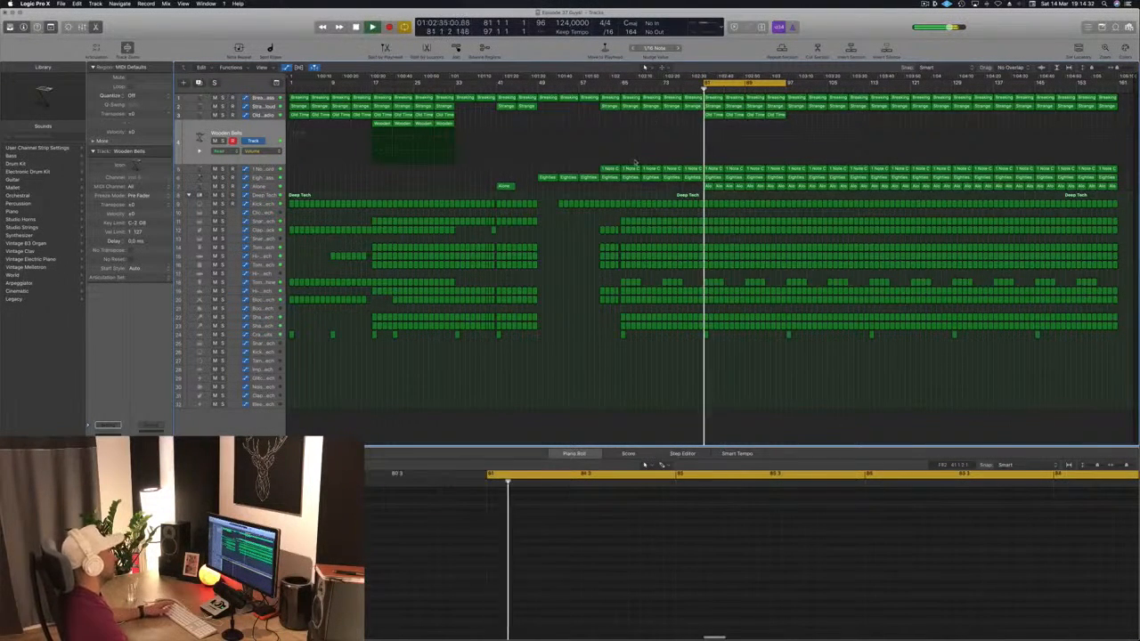
# Move the cycle range to bars 97 to 112 and copy the four Old Time Radio regions from bar 81 to bar 97.
pyautogui.click(270, 187)
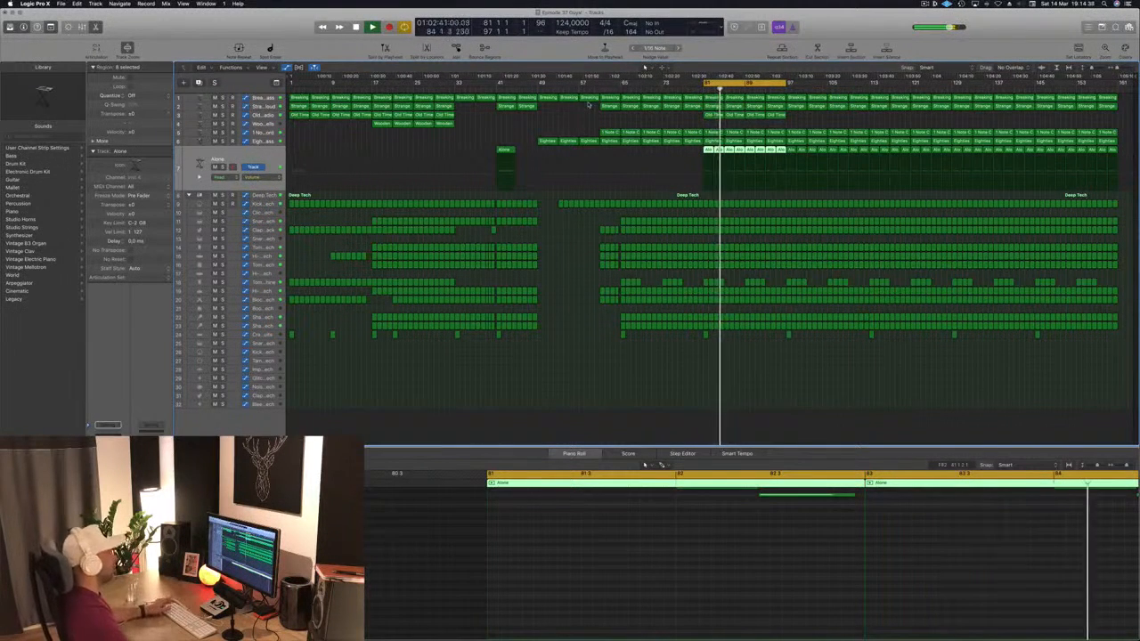
pyautogui.click(672, 125)
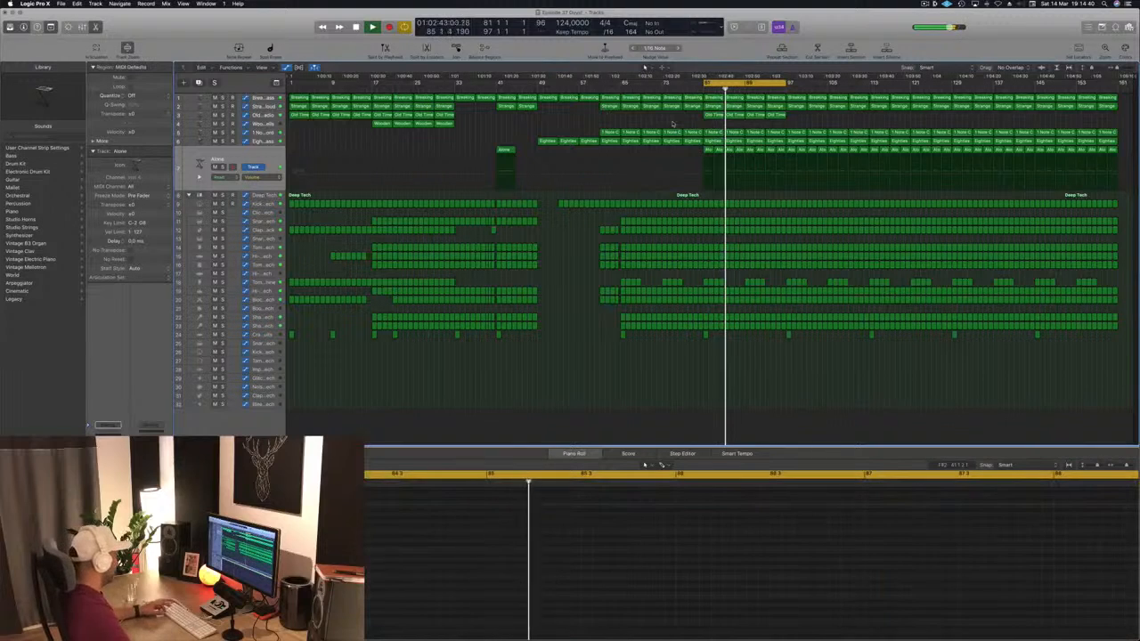
pyautogui.scroll(1, 650, 127)
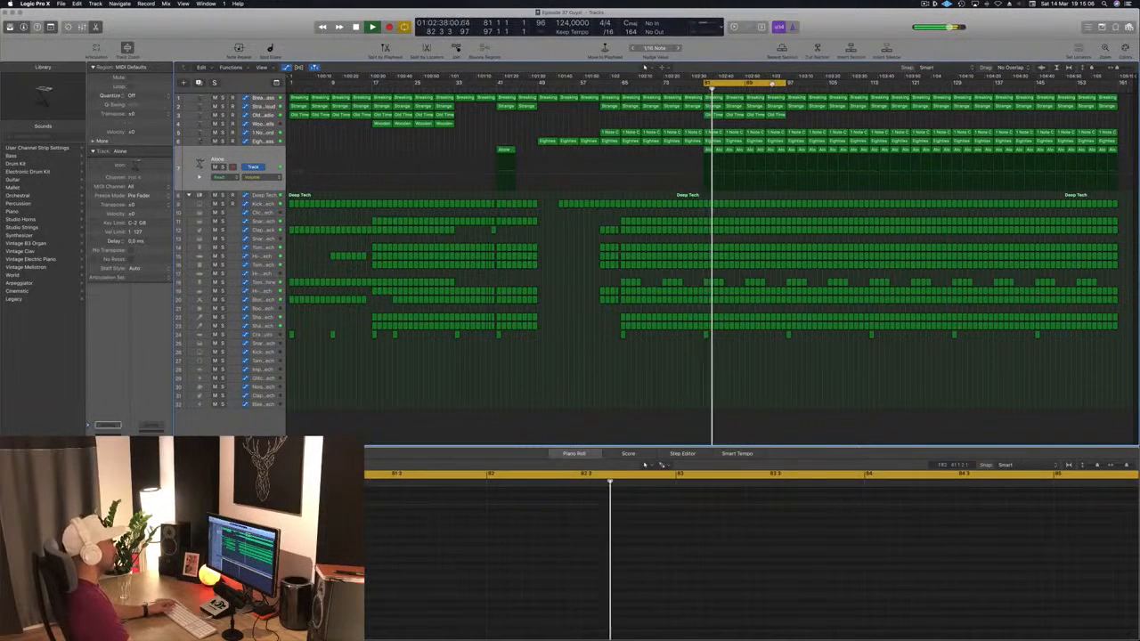
pyautogui.moveTo(769, 83); pyautogui.dragTo(852, 88)
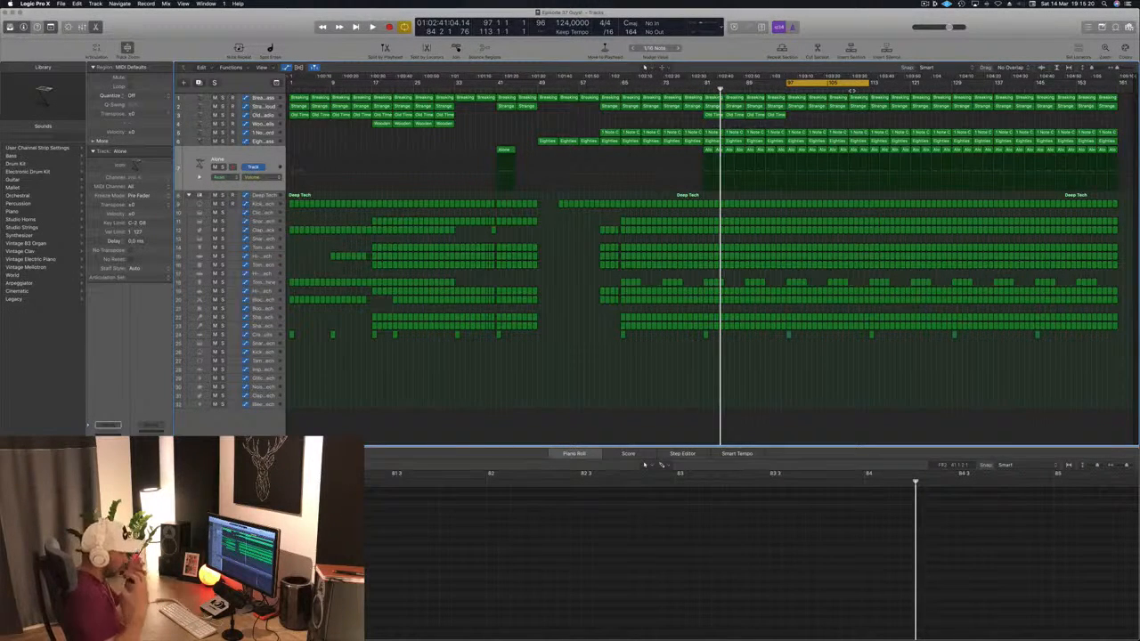
pyautogui.press('space')
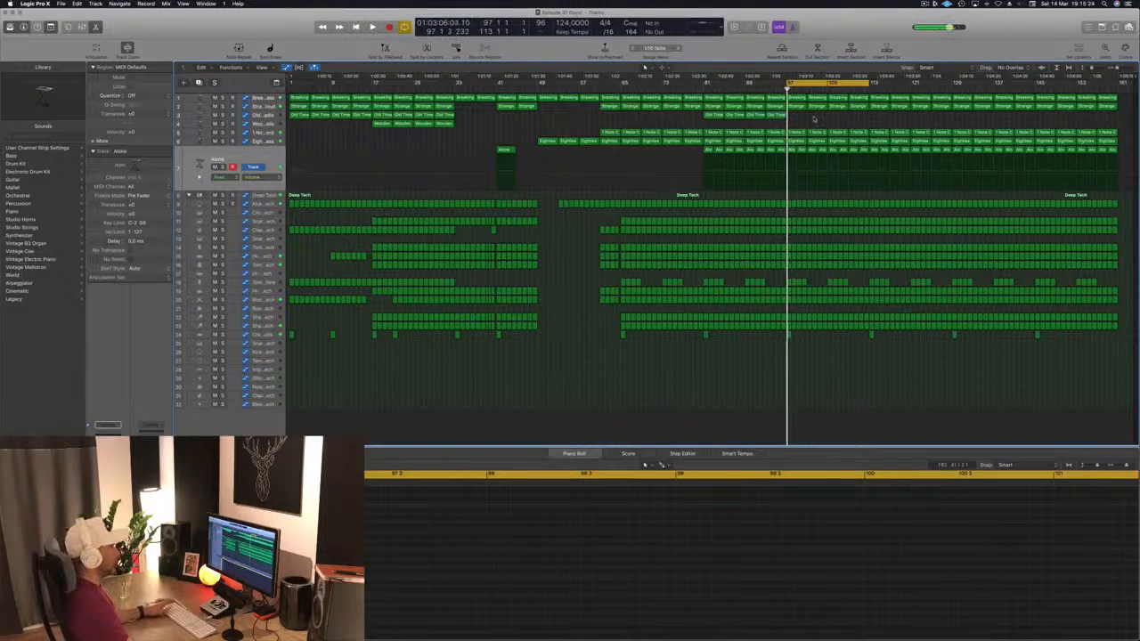
pyautogui.moveTo(713, 117); pyautogui.dragTo(795, 119)
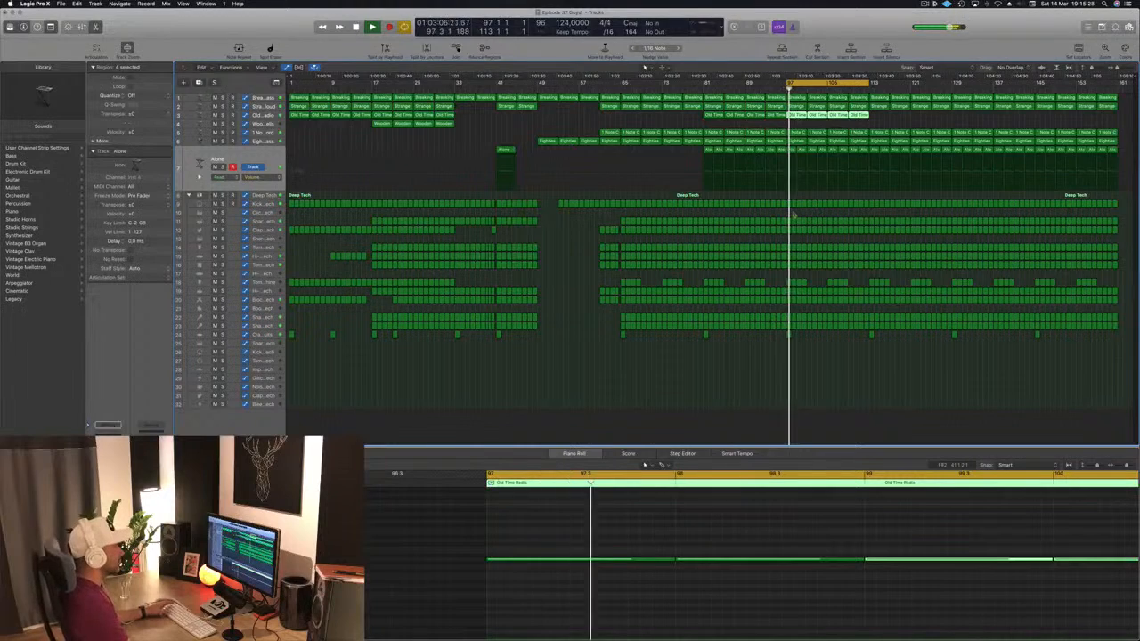
# Delete all Deep Tech drum regions below the Kick 1 track between bars 97 and 112, and replay from bar 97.
pyautogui.scroll(3, 790, 217)
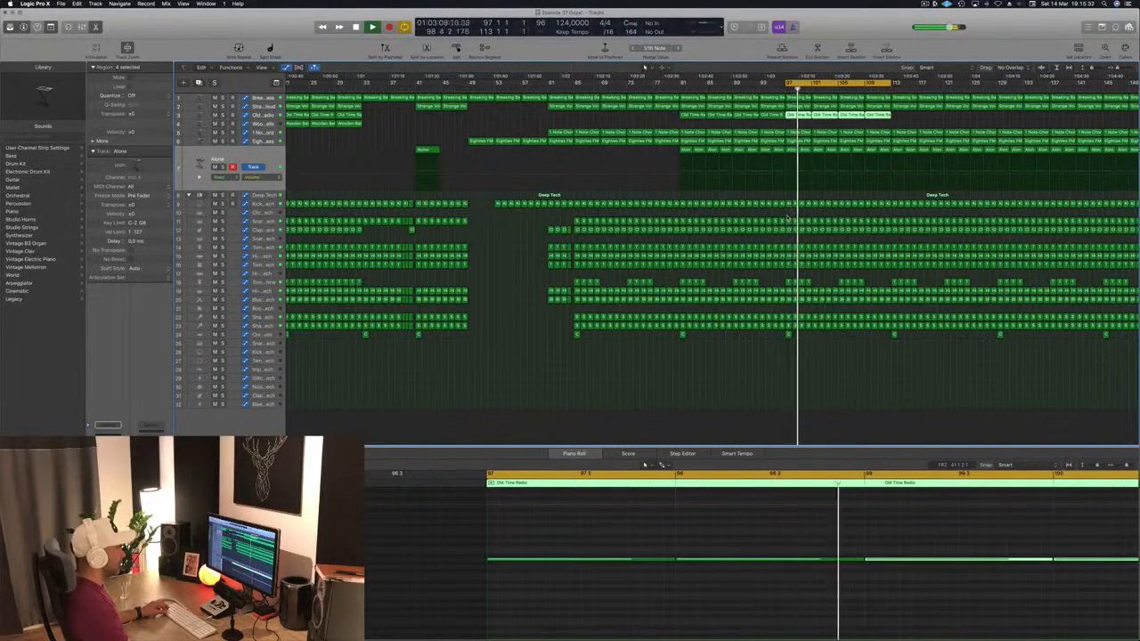
pyautogui.moveTo(787, 216); pyautogui.dragTo(888, 363)
pyautogui.press('Delete')
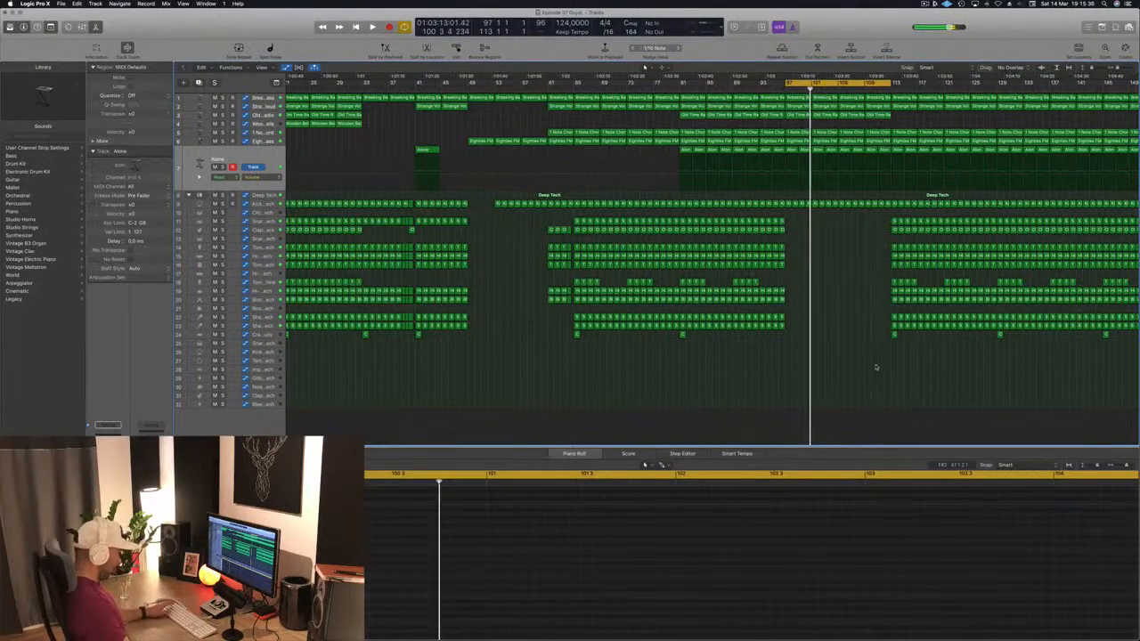
pyautogui.press('space')
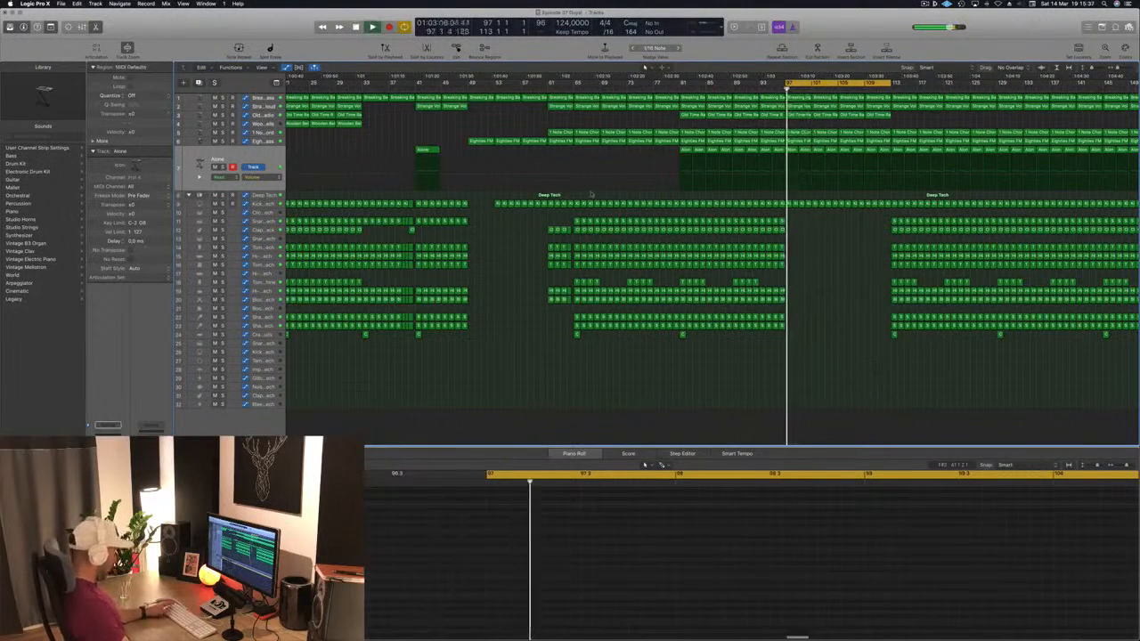
# Automate the Kick 1 - Deep Tech low cut frequency to ramp from its minimum at bar 97 to near its maximum at bar 101.
pyautogui.click(261, 205)
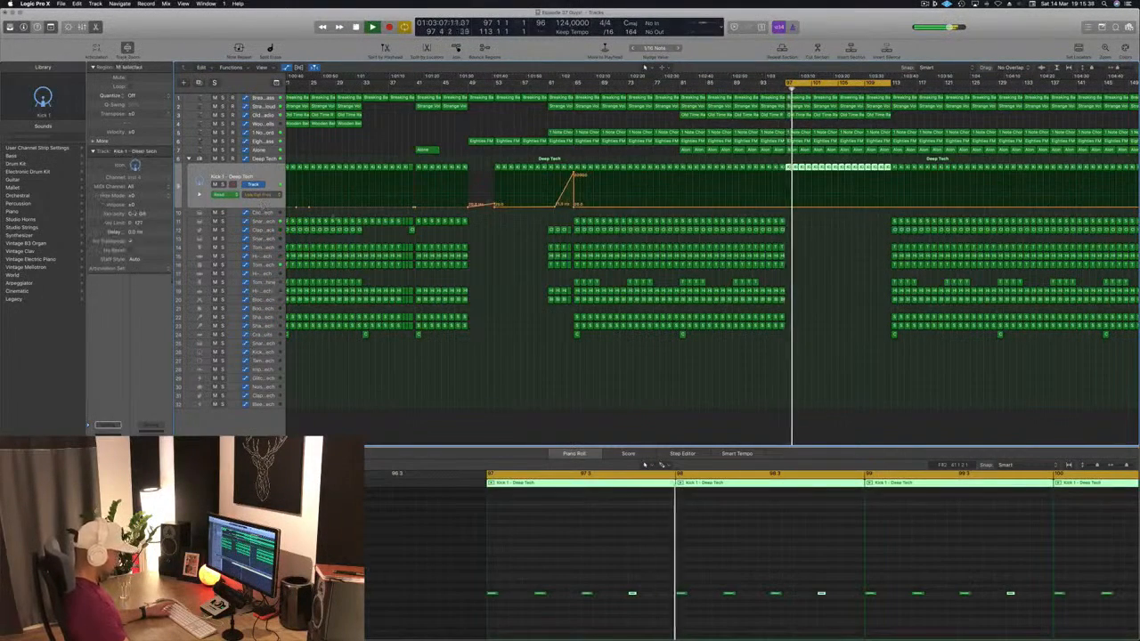
pyautogui.click(785, 209)
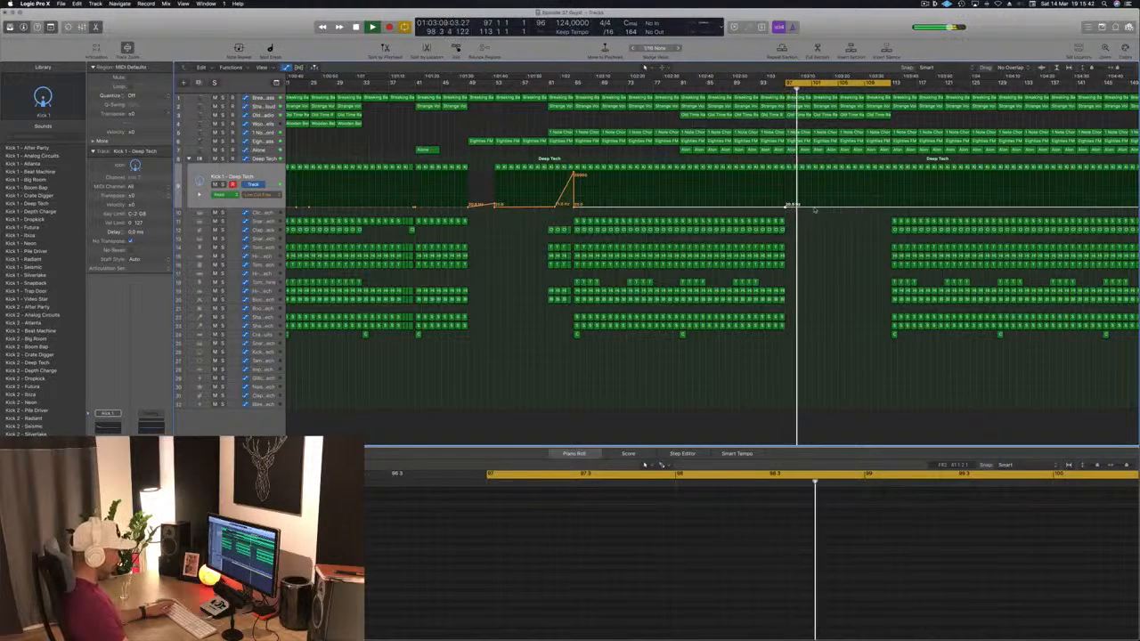
pyautogui.moveTo(813, 208); pyautogui.dragTo(813, 178)
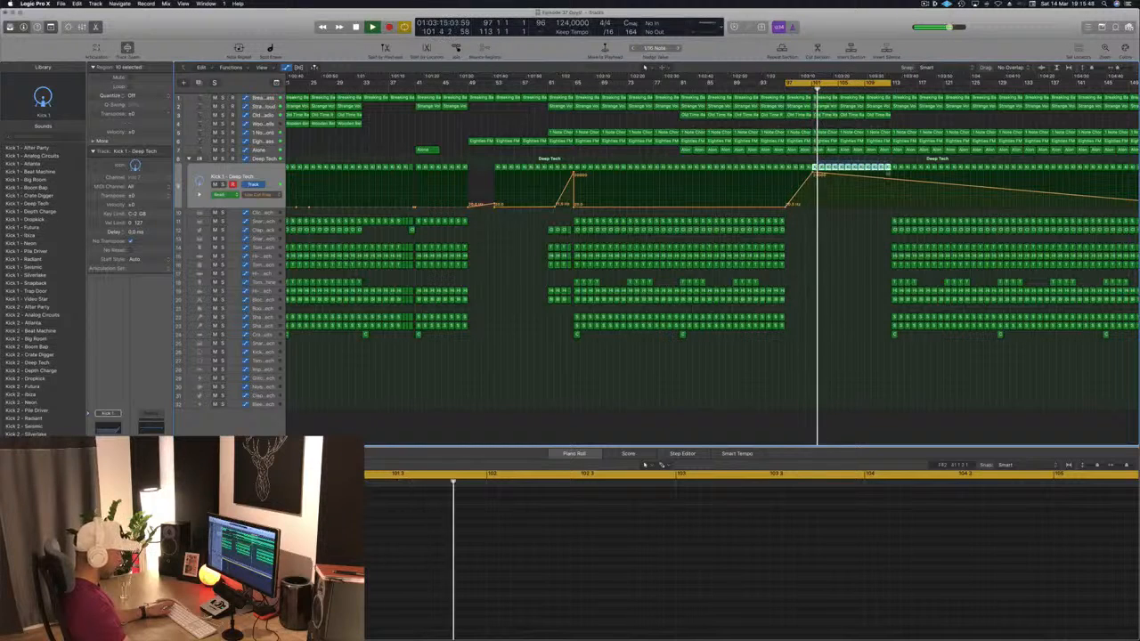
# Delete the Kick 1 - Deep Tech regions from bar 101 to bar 112 and replay the section from bar 97.
pyautogui.press('Delete')
pyautogui.press('space')
pyautogui.press('space')
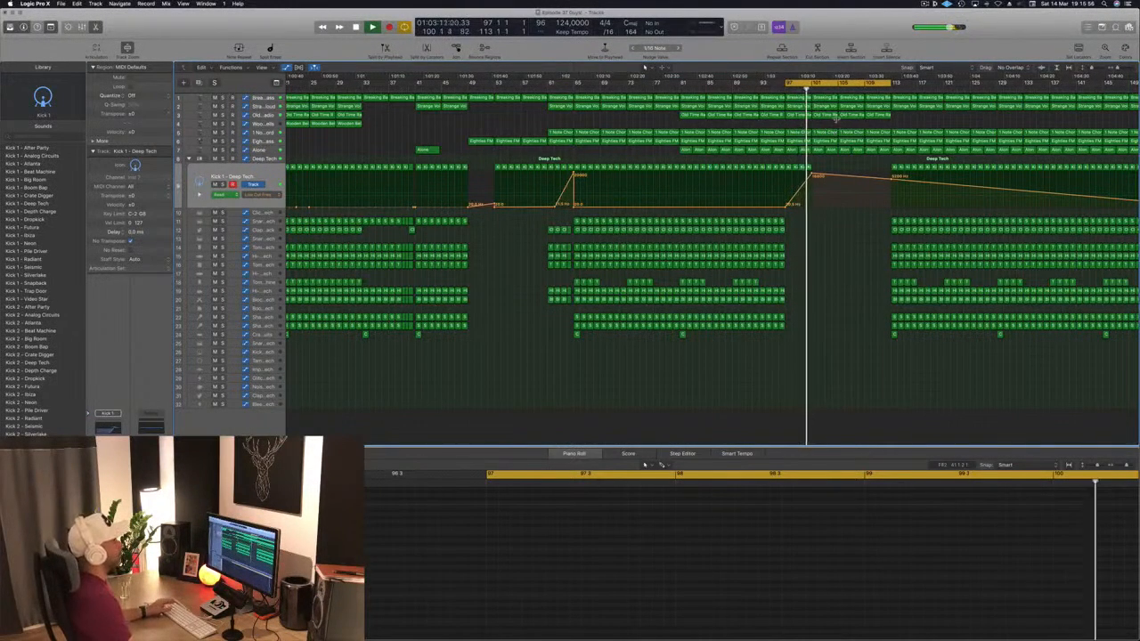
# Replay the transition from about bar 92, and delete the 1 Note Chord and Eighties FM Bass regions through bar 112.
pyautogui.click(780, 82)
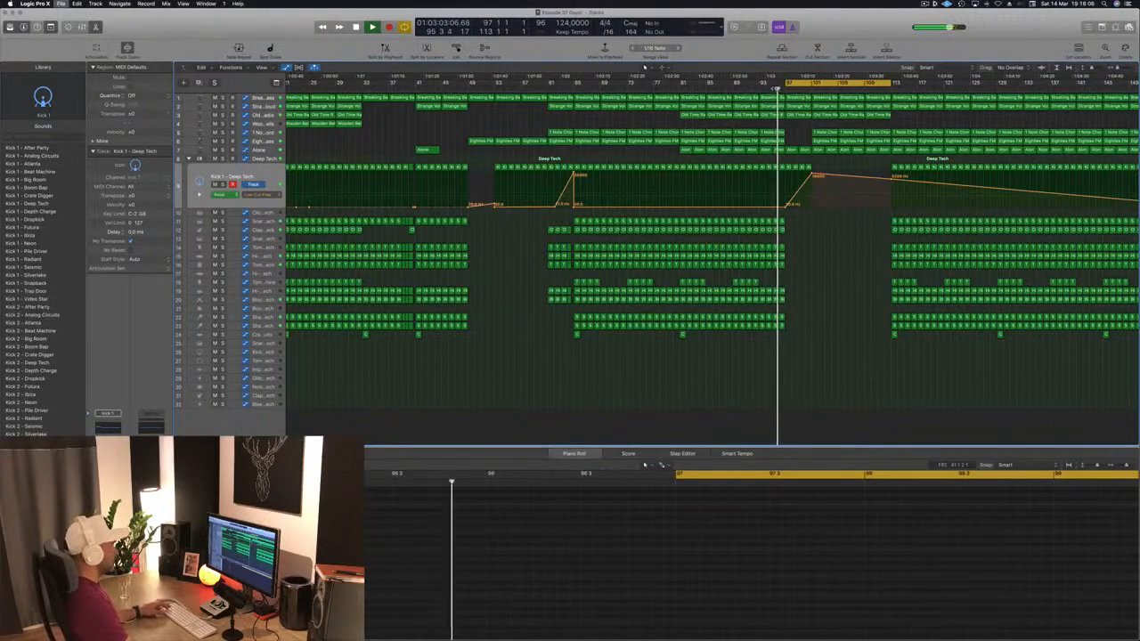
pyautogui.click(744, 88)
pyautogui.press('super+Left')
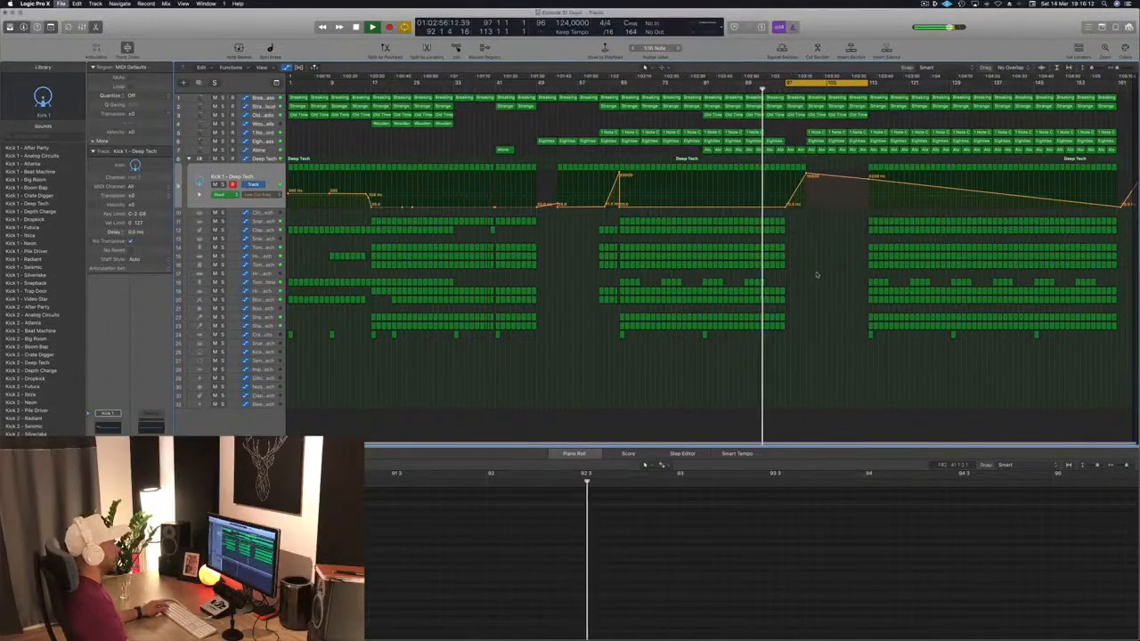
pyautogui.press('super+Right')
pyautogui.press('super+Right')
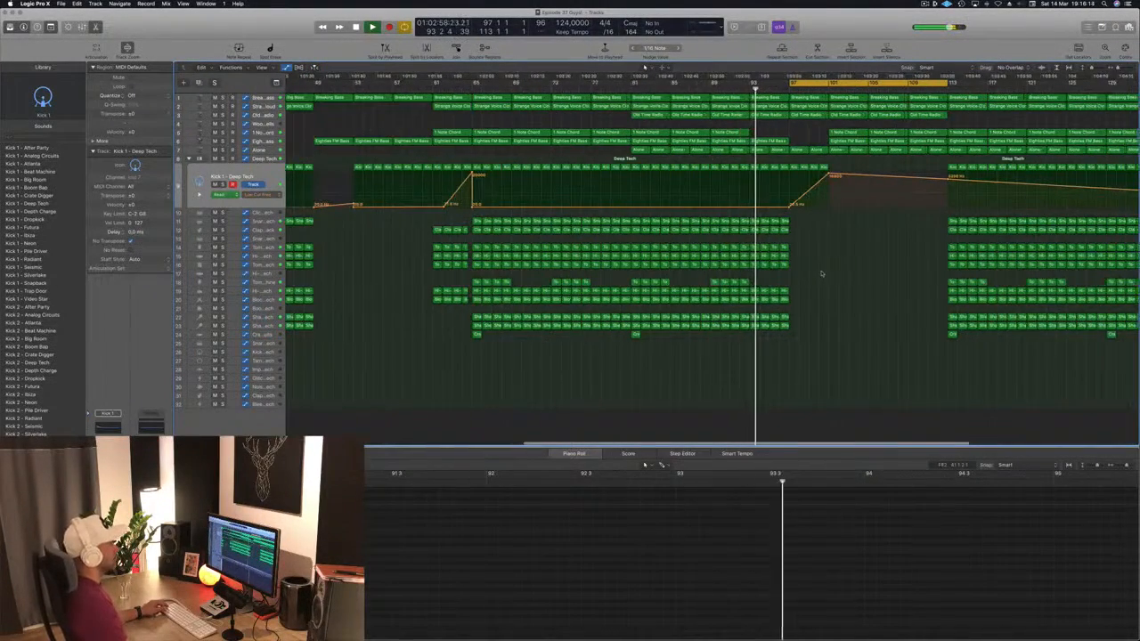
pyautogui.press('super+Right')
pyautogui.press('super+Left')
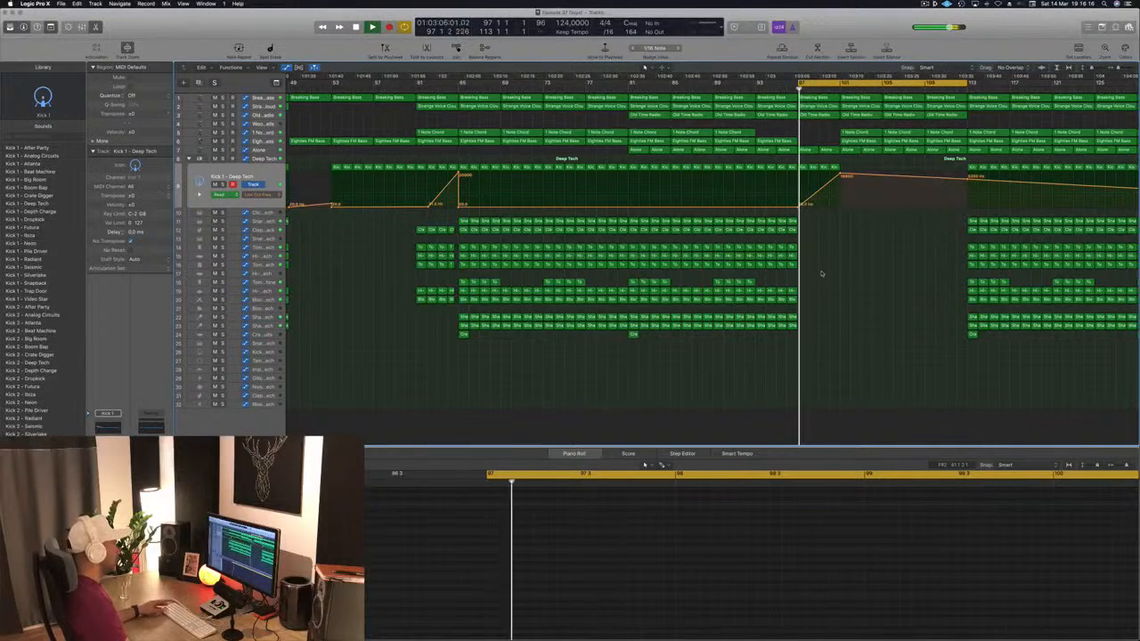
pyautogui.press('super+Left')
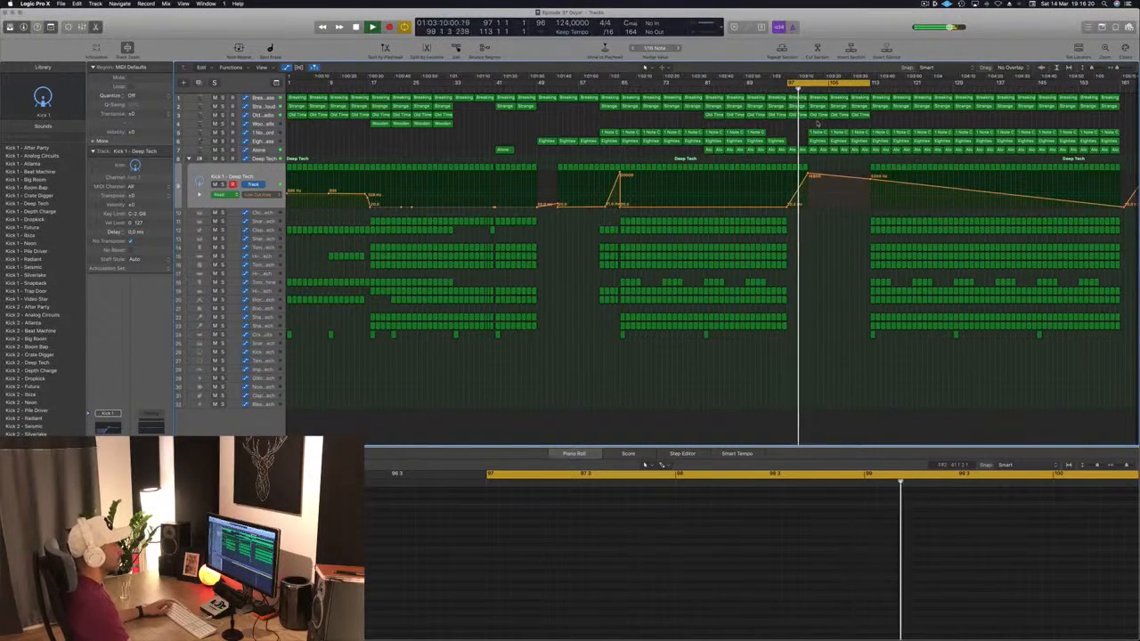
pyautogui.moveTo(808, 126); pyautogui.dragTo(847, 133)
pyautogui.press('Delete')
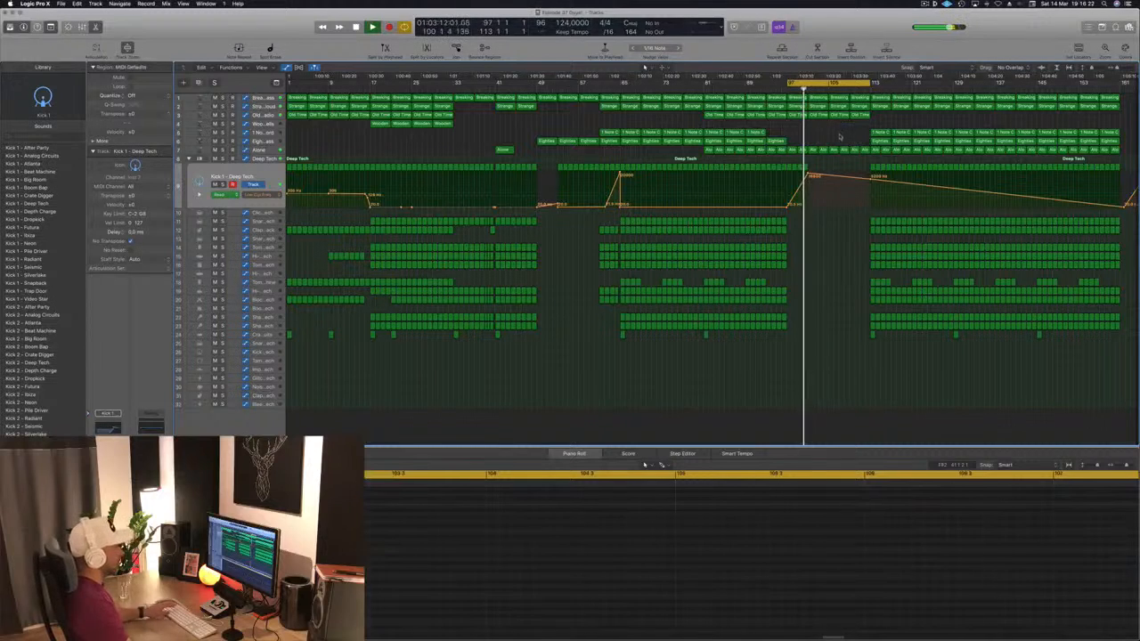
# Replay from just before bar 97 and delete the two Strange Voice Cloud regions at bars 97 and 101.
pyautogui.press('super+Up')
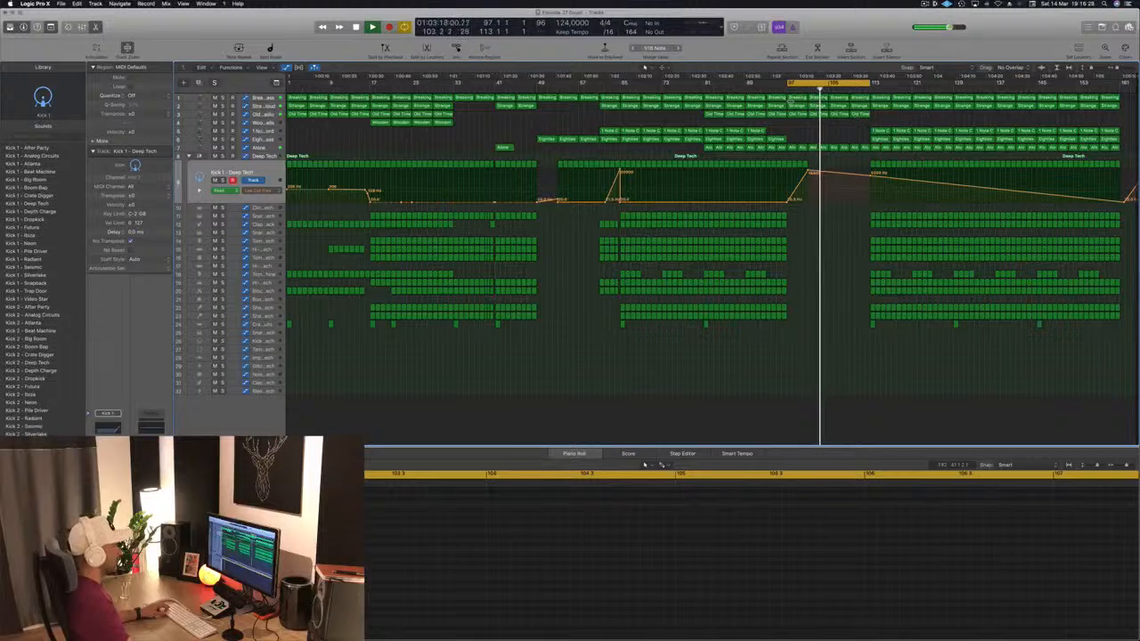
pyautogui.click(783, 88)
pyautogui.click(797, 106)
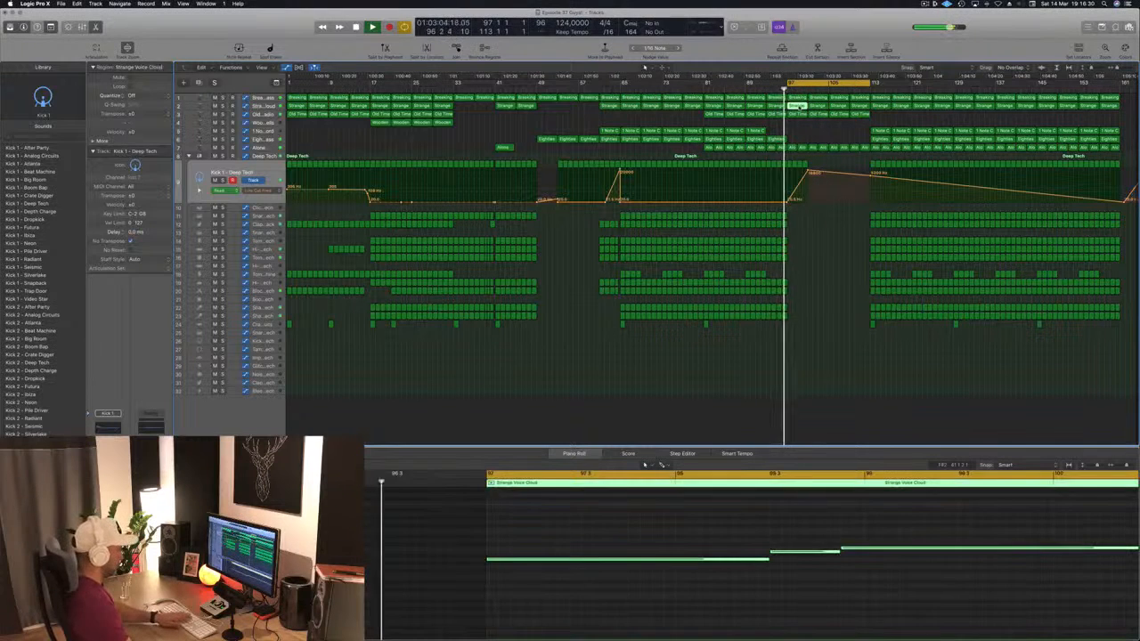
pyautogui.press('Delete')
pyautogui.click(818, 107)
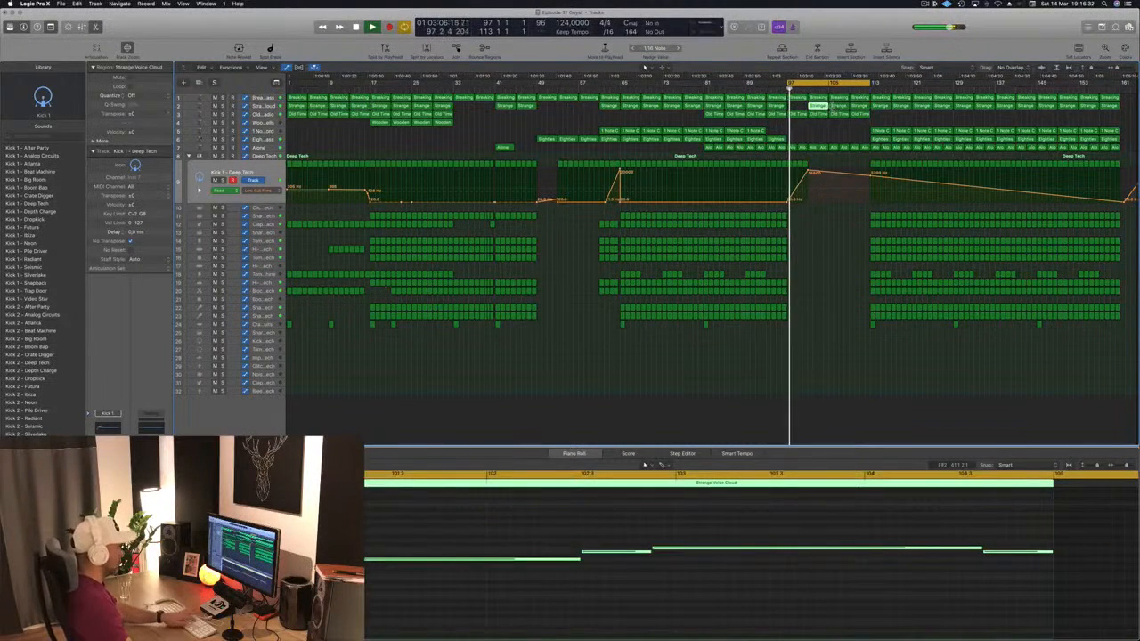
pyautogui.press('Delete')
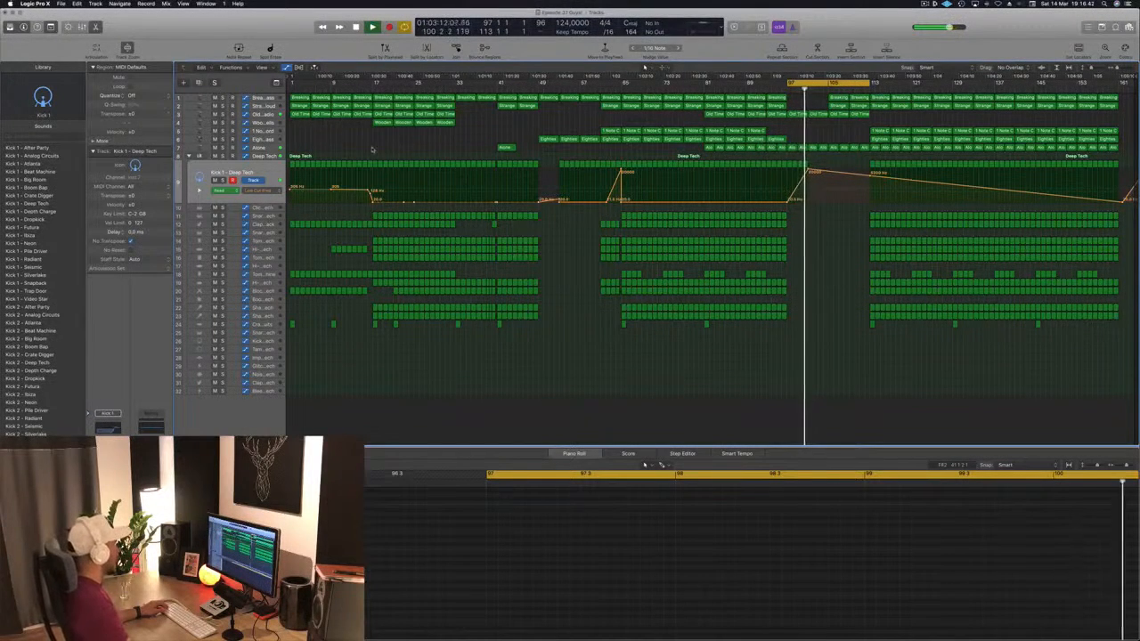
# Replay the breakdown from bar 97 and check the performance controls of the Alone track's Alchemy instrument.
pyautogui.click(781, 163)
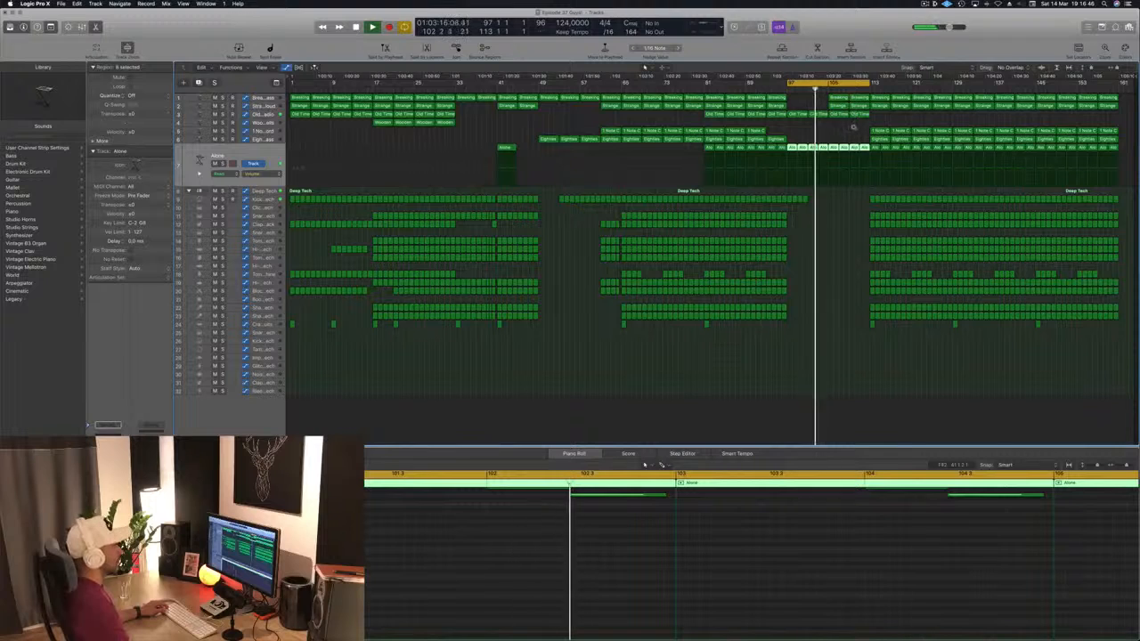
pyautogui.press('space')
pyautogui.press('space')
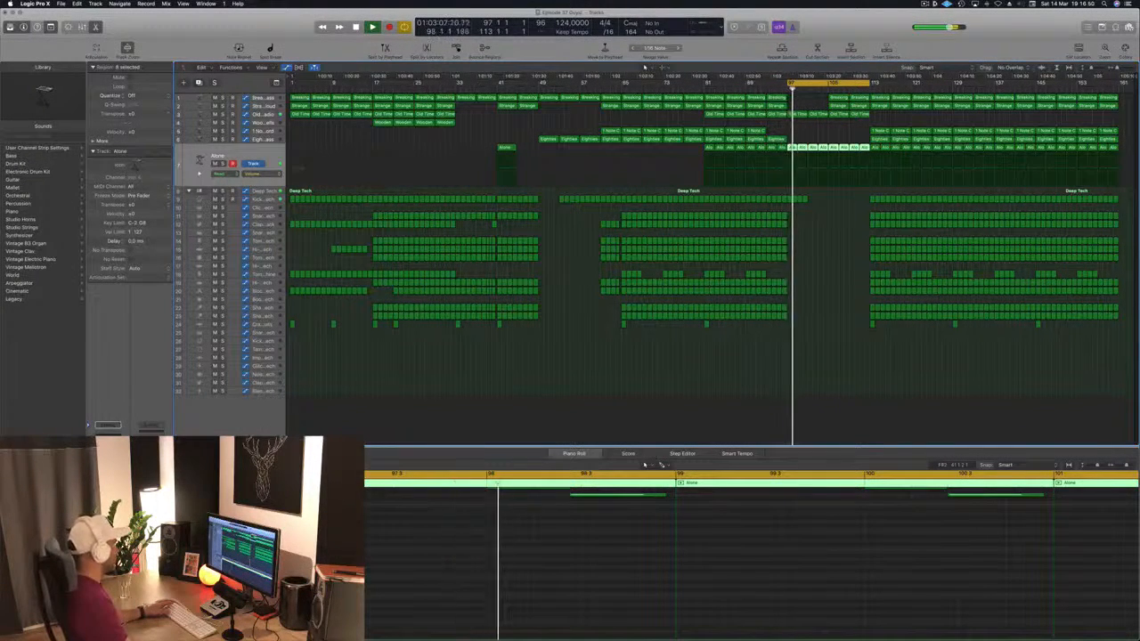
pyautogui.press('v')
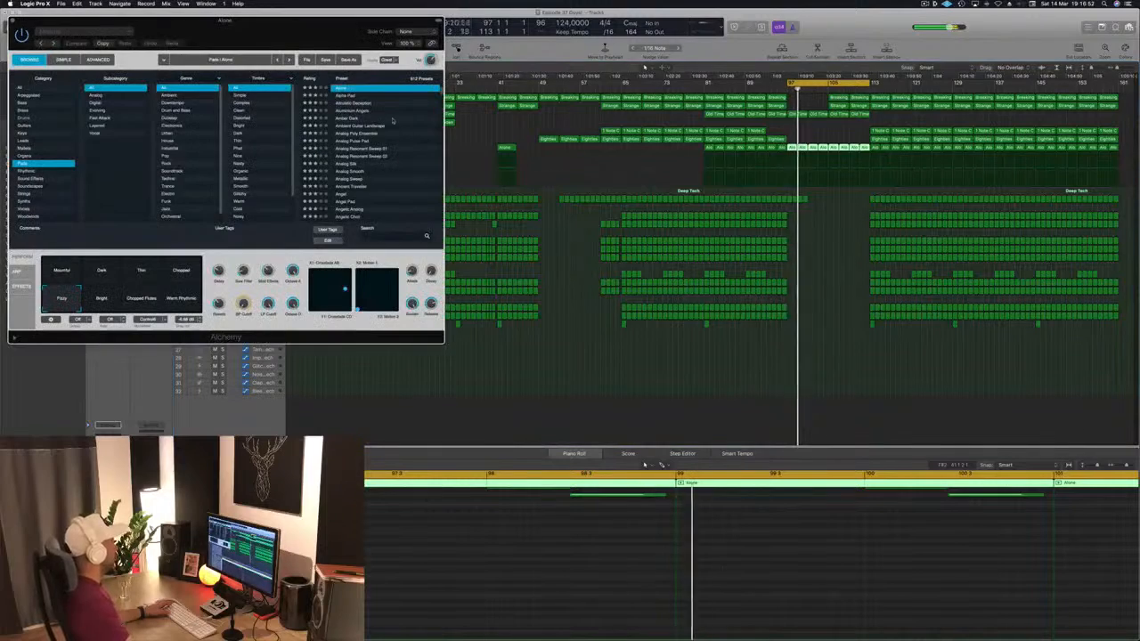
pyautogui.moveTo(281, 31); pyautogui.dragTo(701, 212)
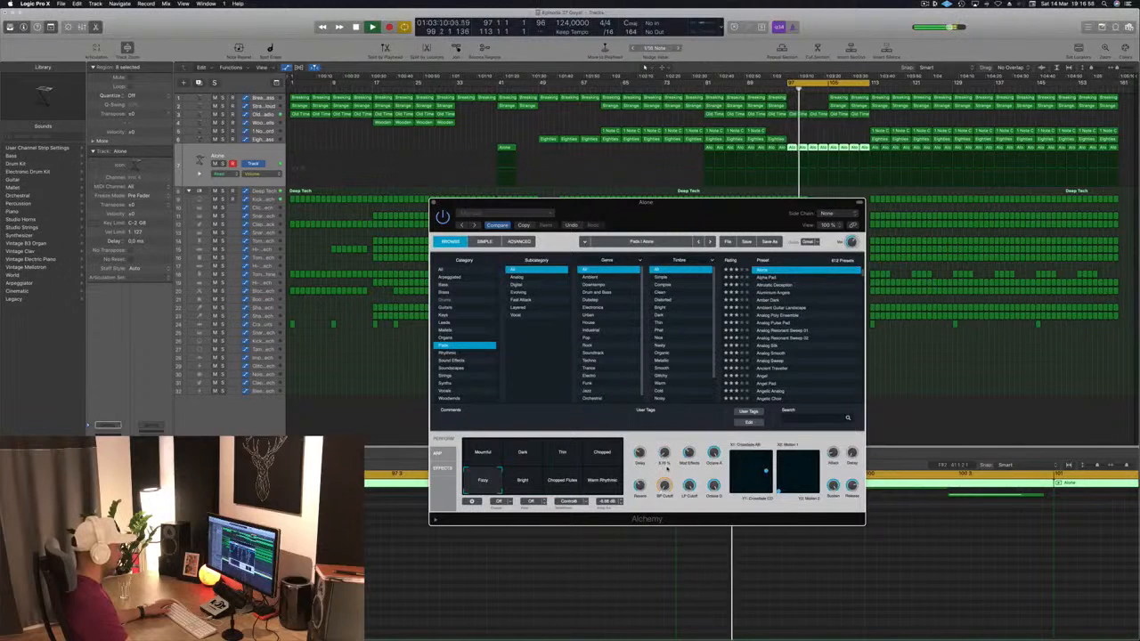
pyautogui.press('Return')
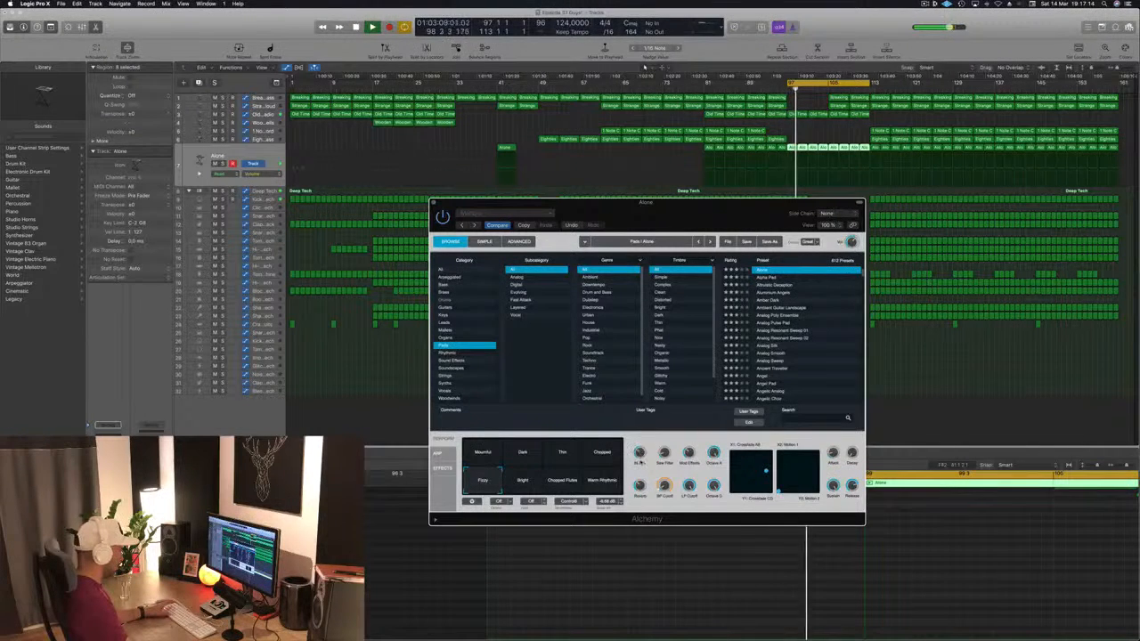
pyautogui.moveTo(737, 218)
pyautogui.mouseDown()
pyautogui.moveTo(544, 203)
pyautogui.moveTo(738, 219)
pyautogui.mouseUp()
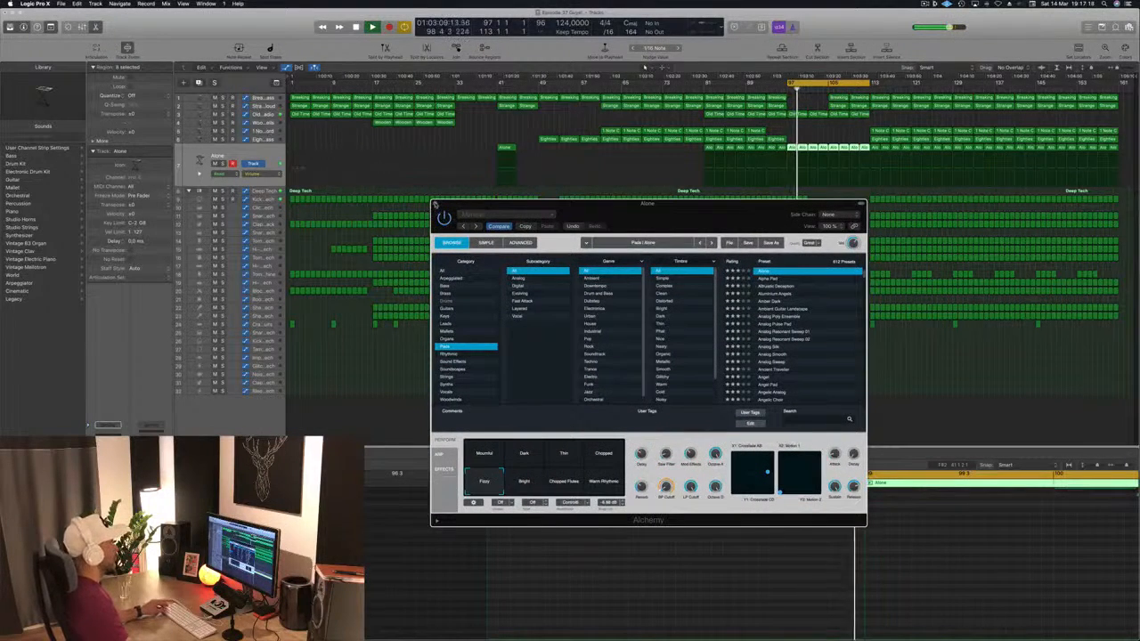
pyautogui.press('super+w')
# Refill bars 101 to 112 with Kick 1 - Deep Tech regions and shape their low cut automation to dip around bar 105.
pyautogui.moveTo(827, 199)
pyautogui.mouseDown()
pyautogui.moveTo(789, 203)
pyautogui.moveTo(836, 208)
pyautogui.mouseUp()
pyautogui.click(253, 199)
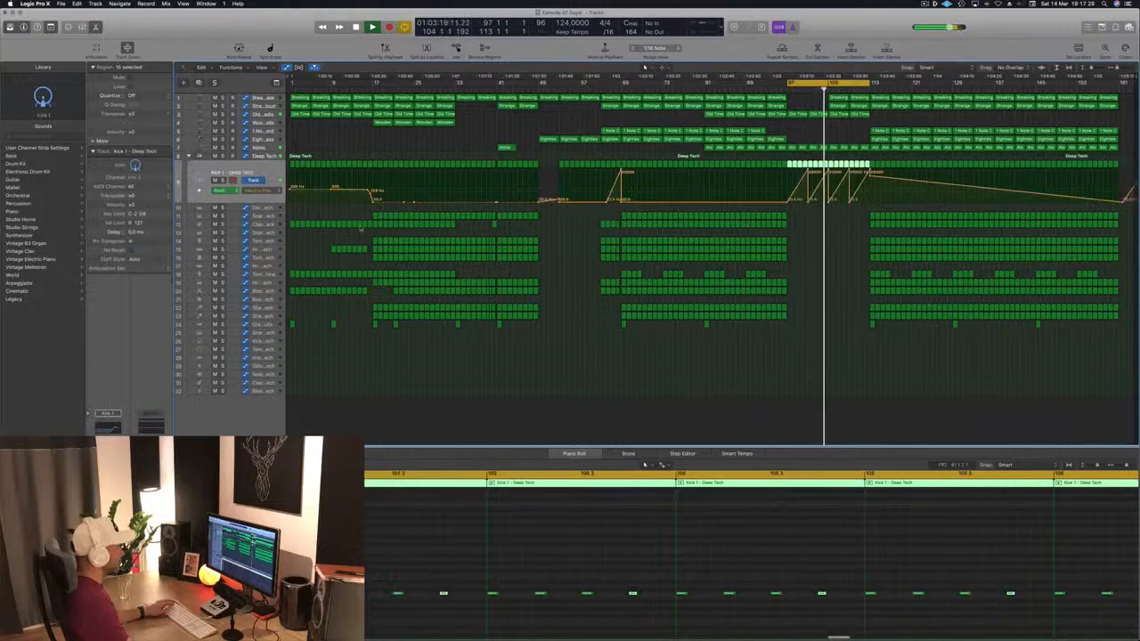
pyautogui.press('Return')
pyautogui.click(809, 205)
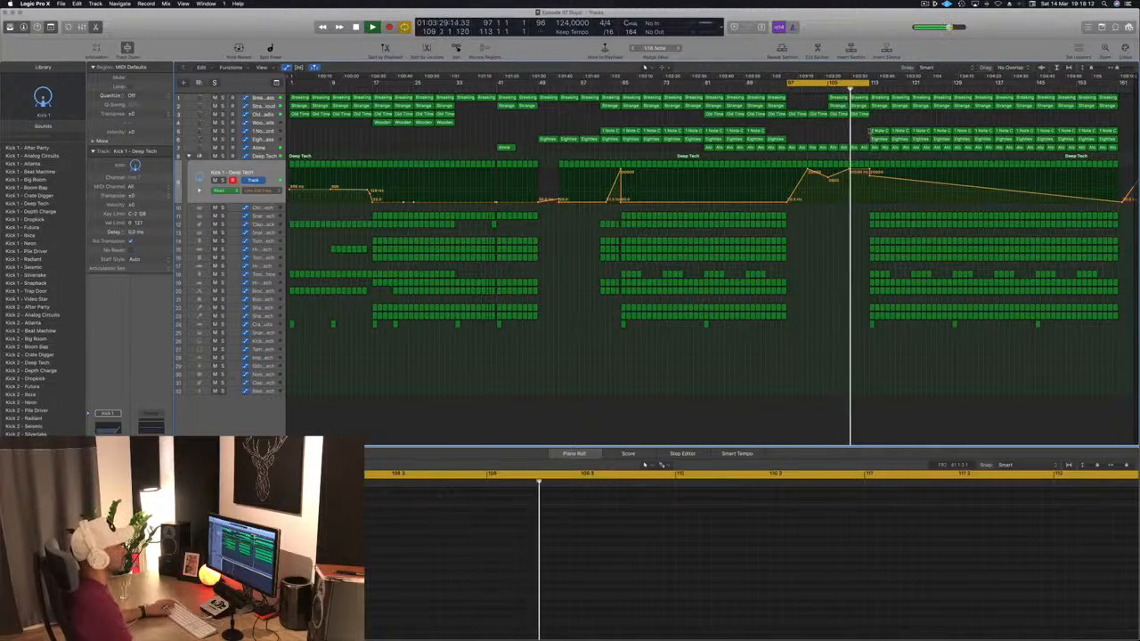
# Delete the 1 Note Chord, Eighties FM Bass and both shaker tracks' regions from bar 113 to about bar 120.
pyautogui.click(883, 133)
pyautogui.moveTo(884, 133); pyautogui.dragTo(901, 139)
pyautogui.press('Delete')
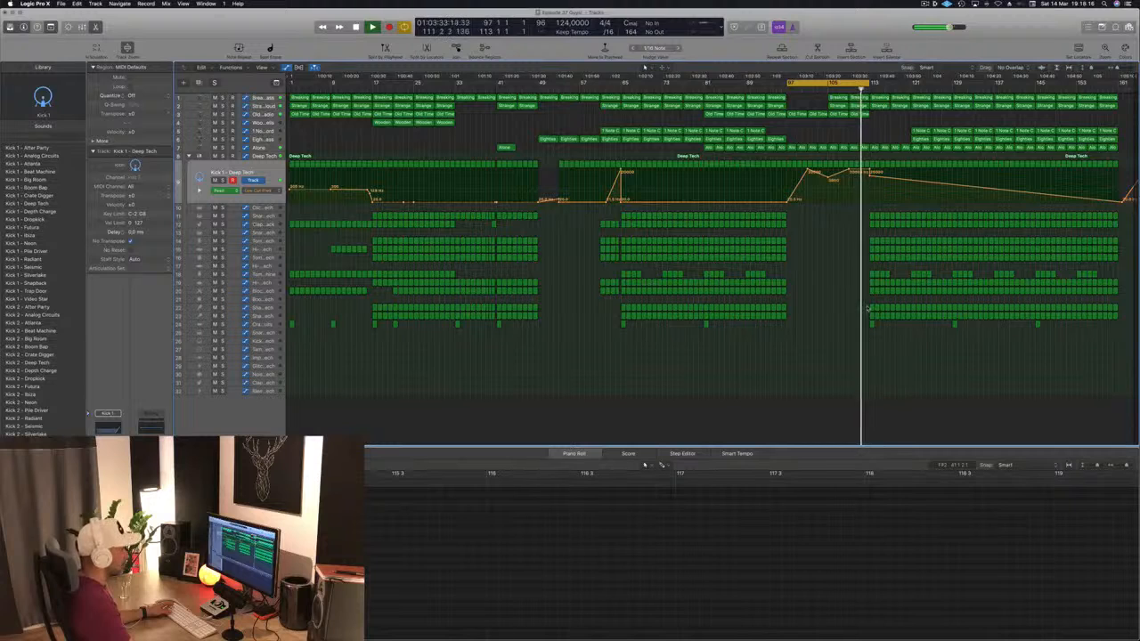
pyautogui.moveTo(868, 305); pyautogui.dragTo(911, 318)
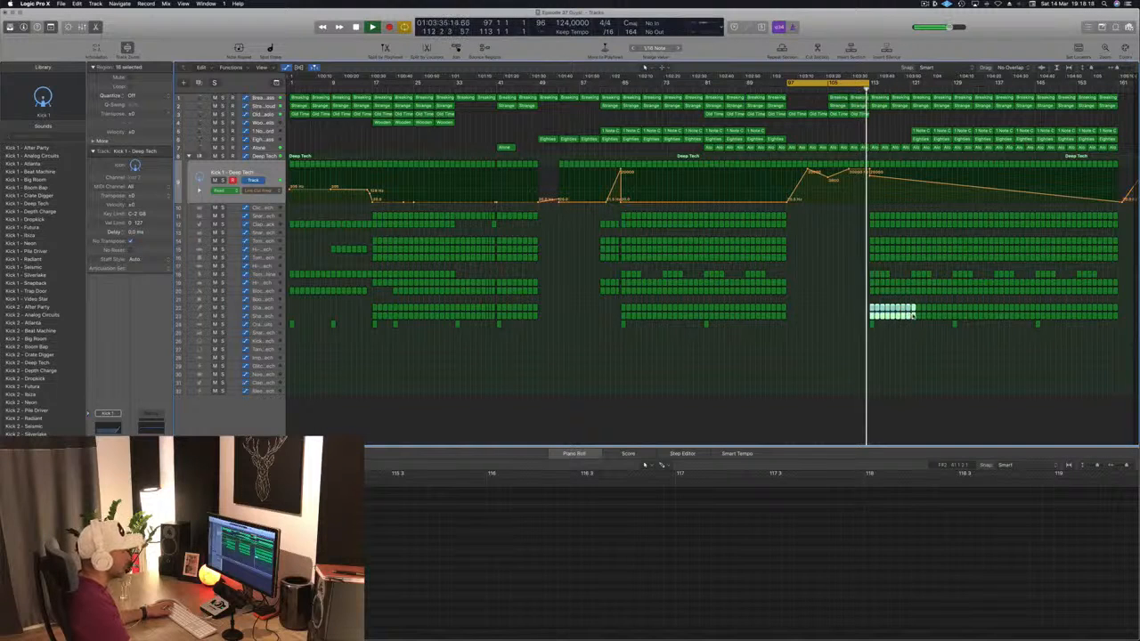
pyautogui.press('Delete')
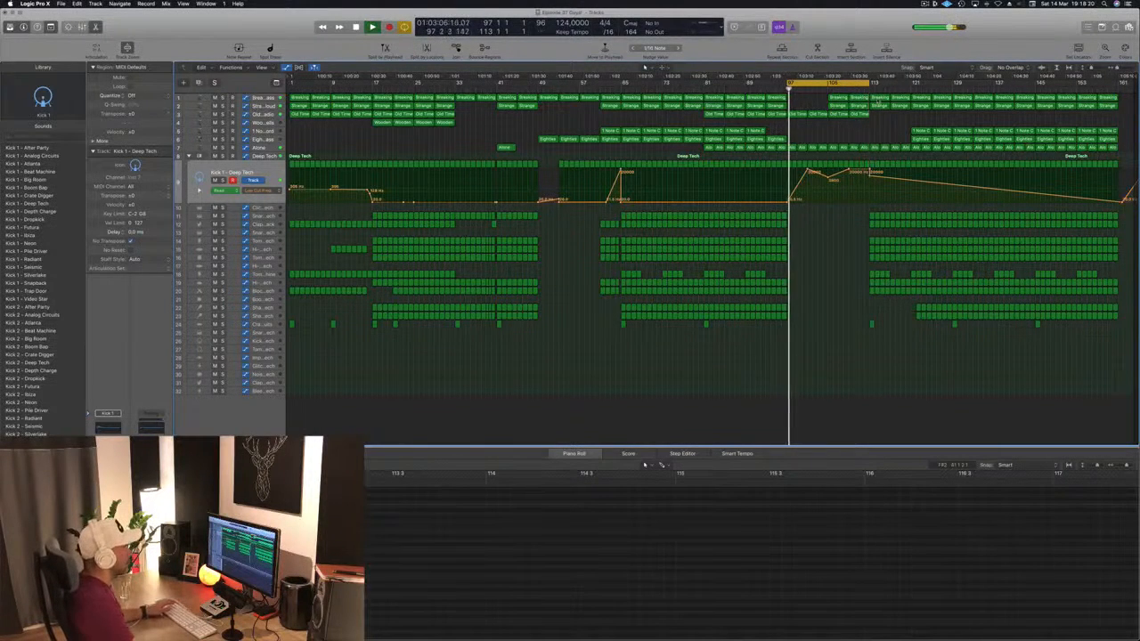
# Extend the cycle range to bar 121 and delete the Clap - Snapback regions from bar 113 to bar 120.
pyautogui.moveTo(868, 83); pyautogui.dragTo(910, 82)
pyautogui.click(858, 89)
pyautogui.scroll(5, 864, 233)
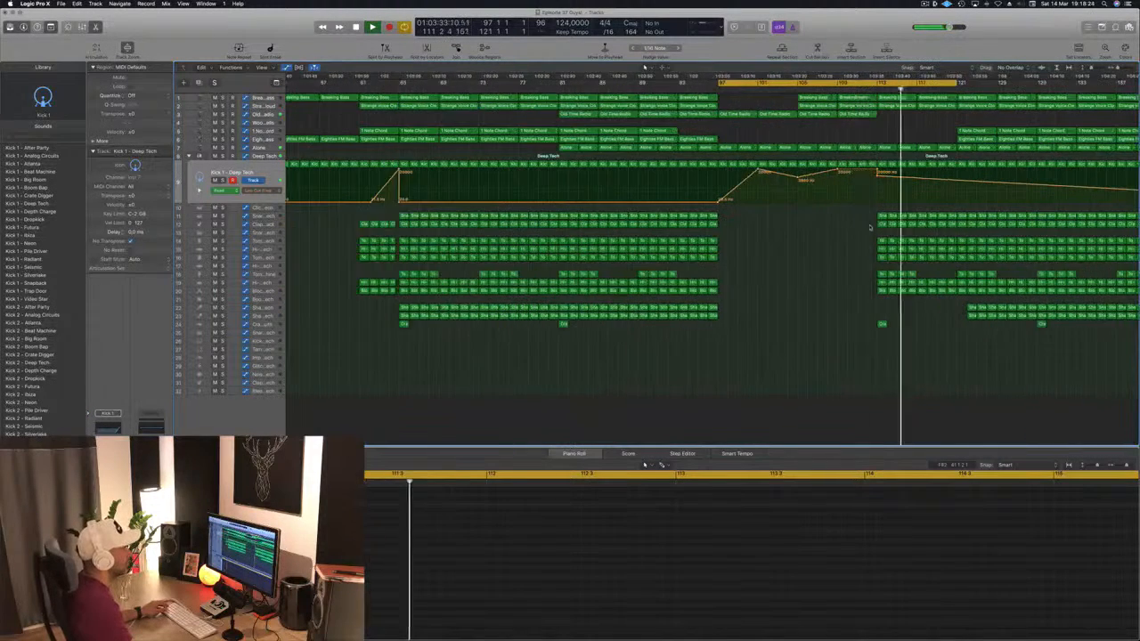
pyautogui.moveTo(915, 230); pyautogui.dragTo(957, 227)
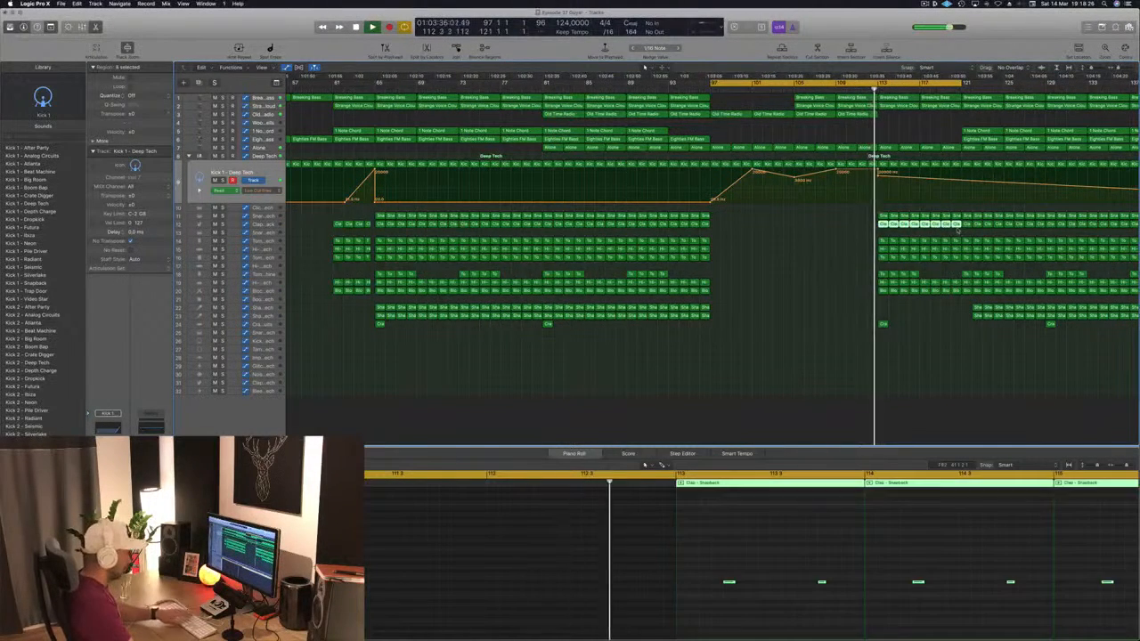
pyautogui.press('Delete')
# Automate the Block - Deep Tech low cut frequency to peak at bar 113 and fall to its minimum by bar 121.
pyautogui.scroll(-3, 949, 213)
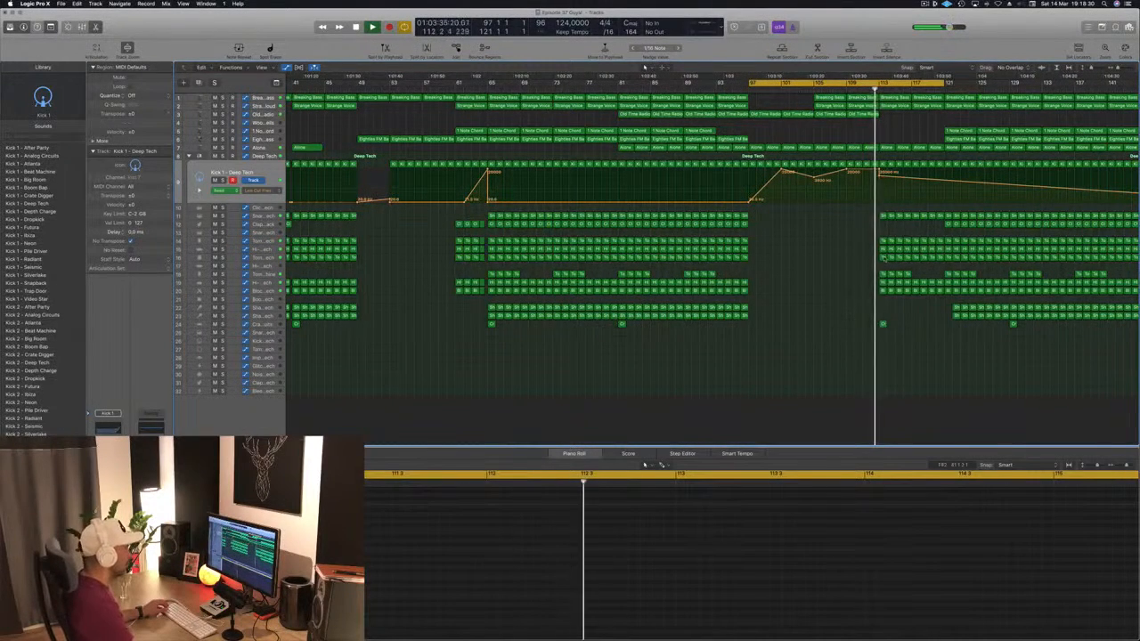
pyautogui.click(267, 291)
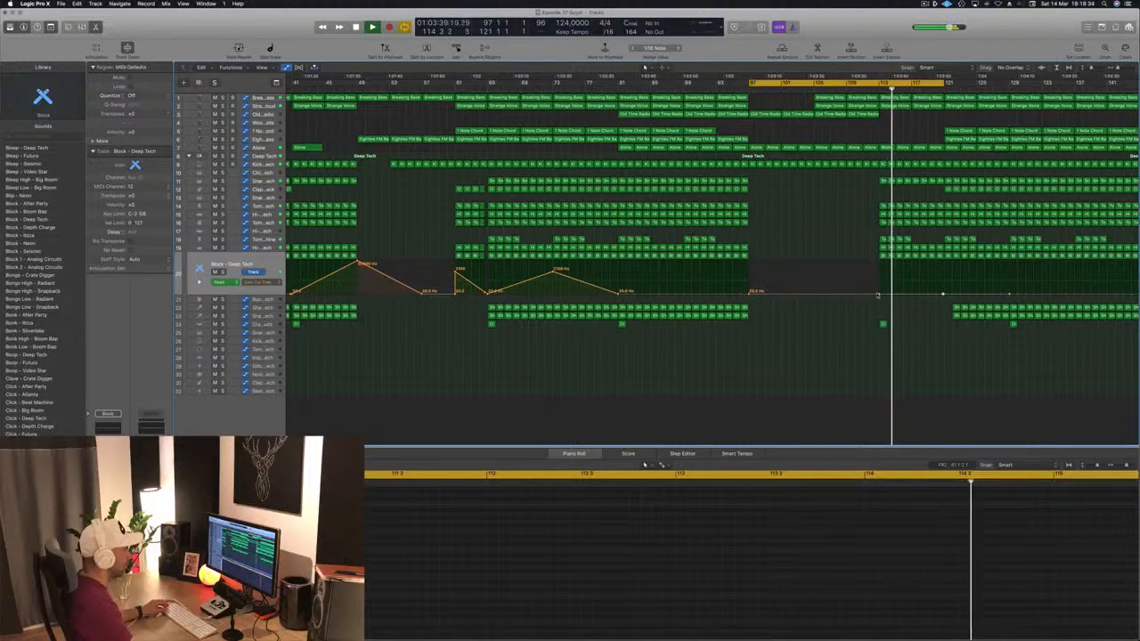
pyautogui.moveTo(879, 295); pyautogui.dragTo(880, 263)
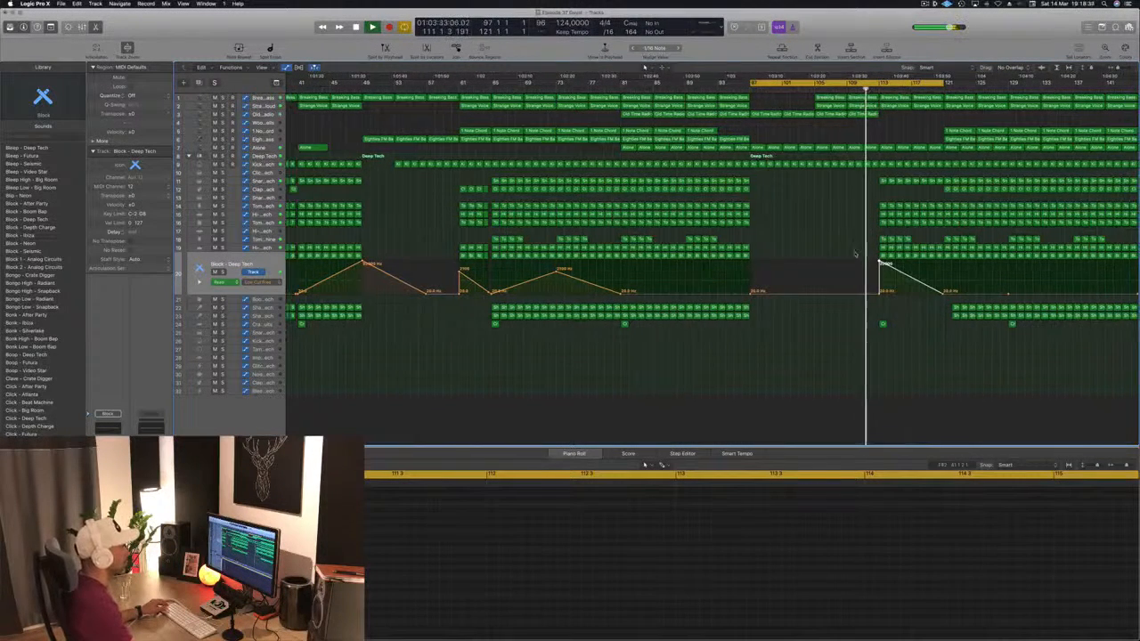
# Delete the hi-hat regions on track 15 from bar 113 to bar 120.
pyautogui.press('super+Left')
pyautogui.press('super+Left')
pyautogui.press('super+Right')
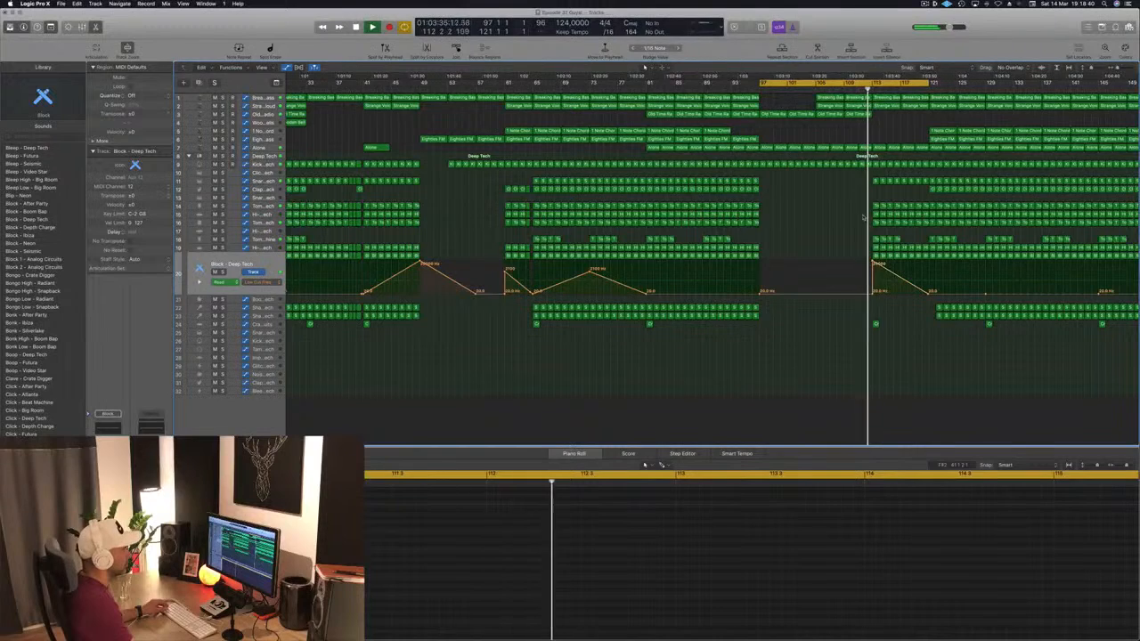
pyautogui.click(866, 216)
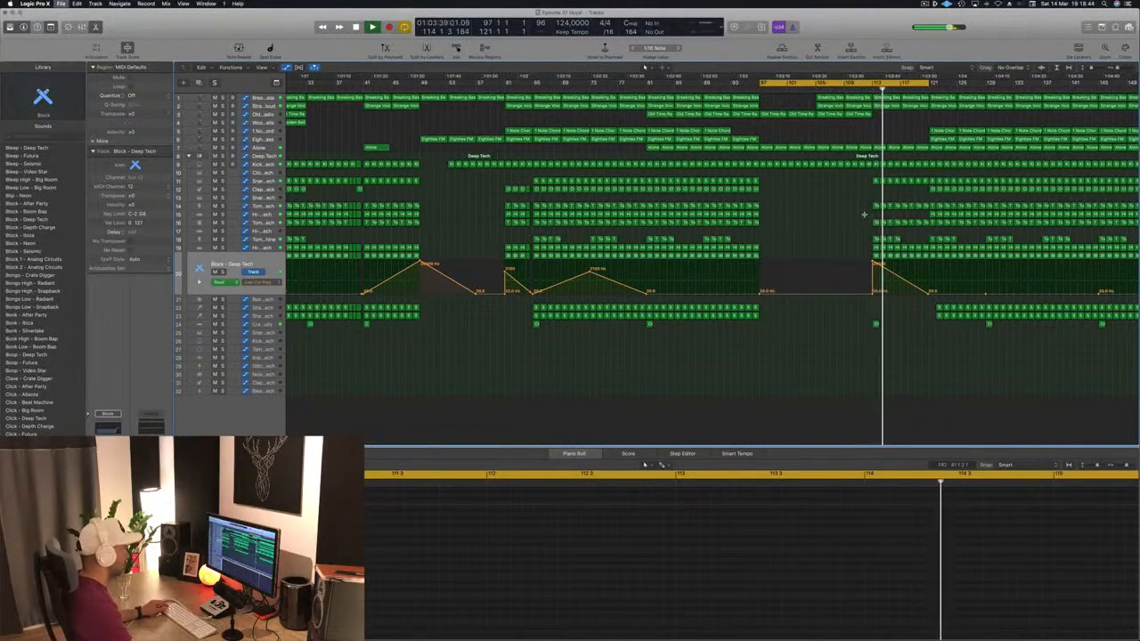
pyautogui.press('super+Left')
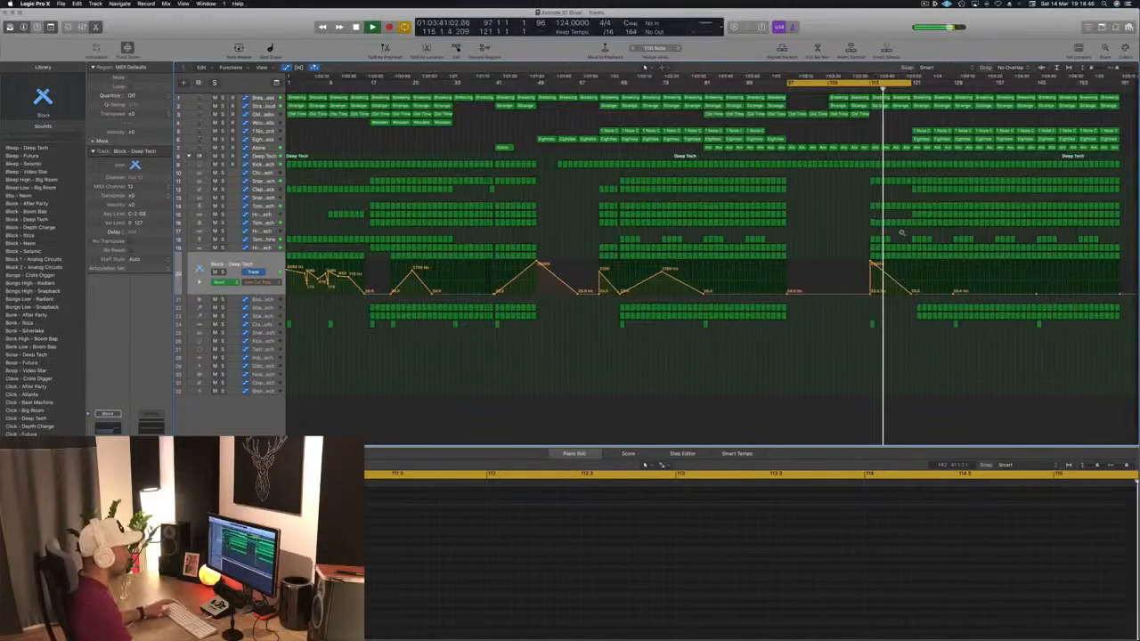
# Copy the four Tom Low - Beat Machine regions at bar 113 to bars 117 to 120 and replay from bar 97.
pyautogui.press('super+Right')
pyautogui.moveTo(851, 238); pyautogui.dragTo(906, 245)
pyautogui.press('space')
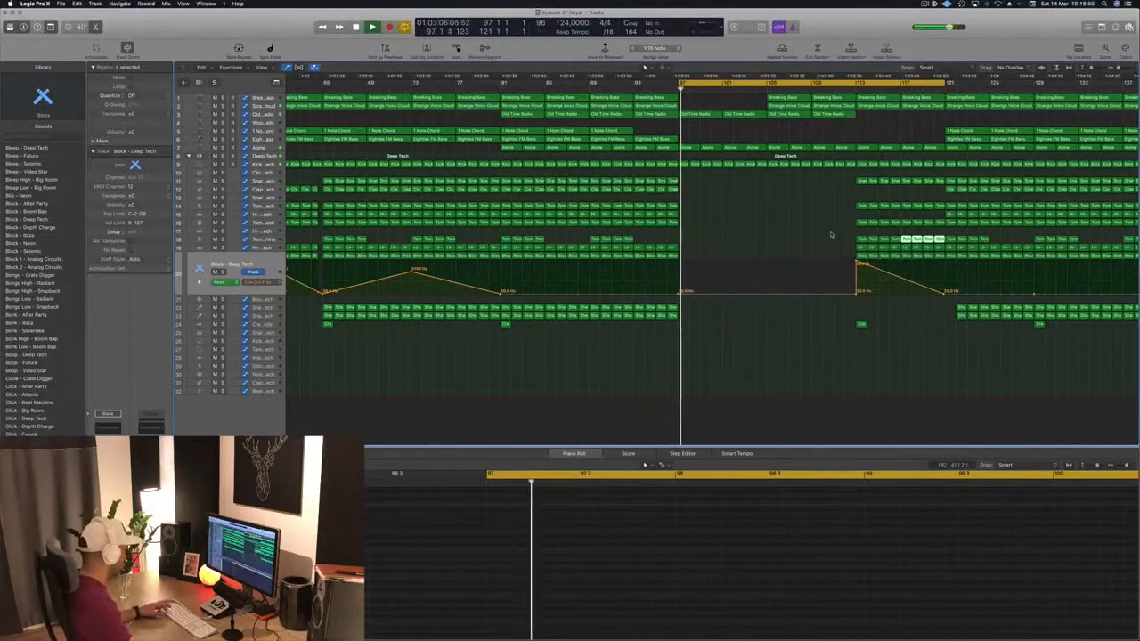
# Copy the two Old Time Radio regions at bars 105 and 109 to bars 113 and 117.
pyautogui.press('super+Left')
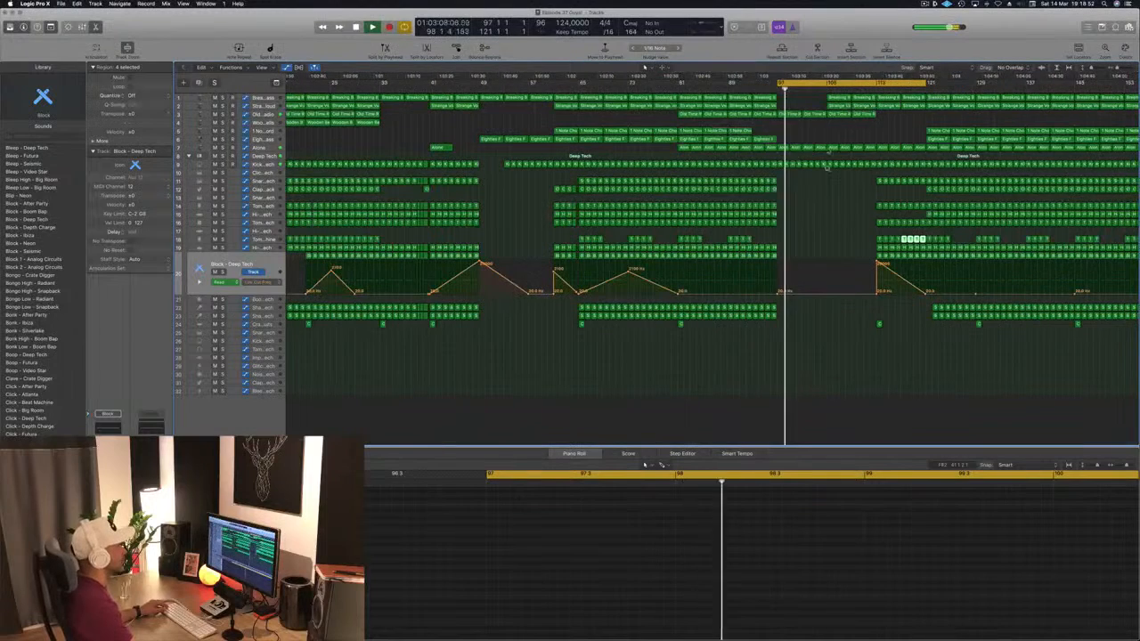
pyautogui.click(840, 118)
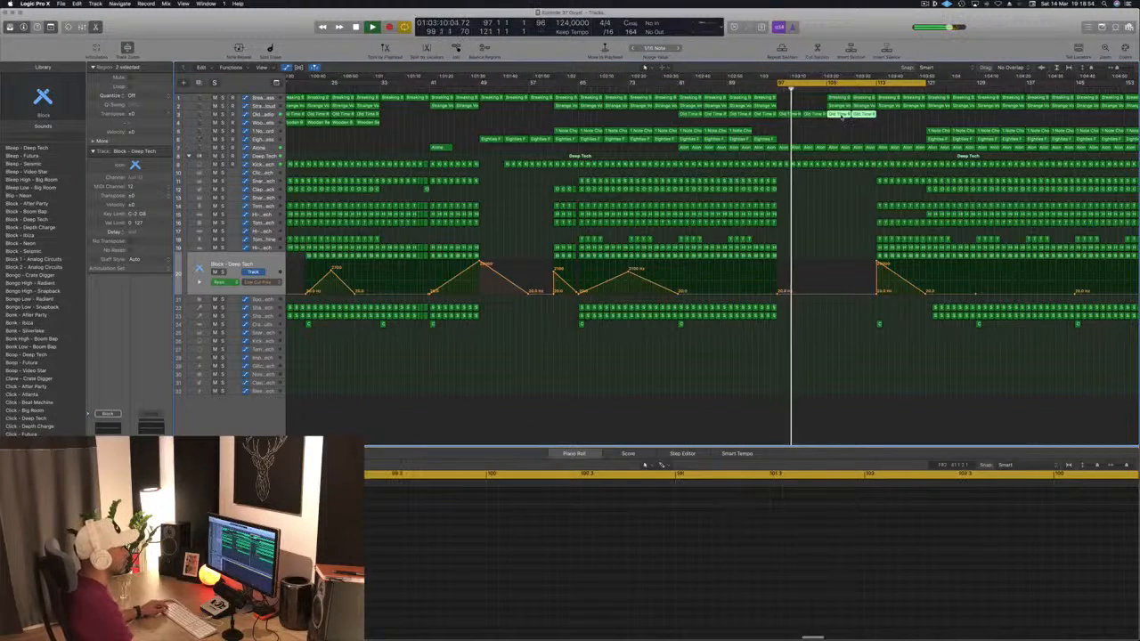
pyautogui.press('super+Left')
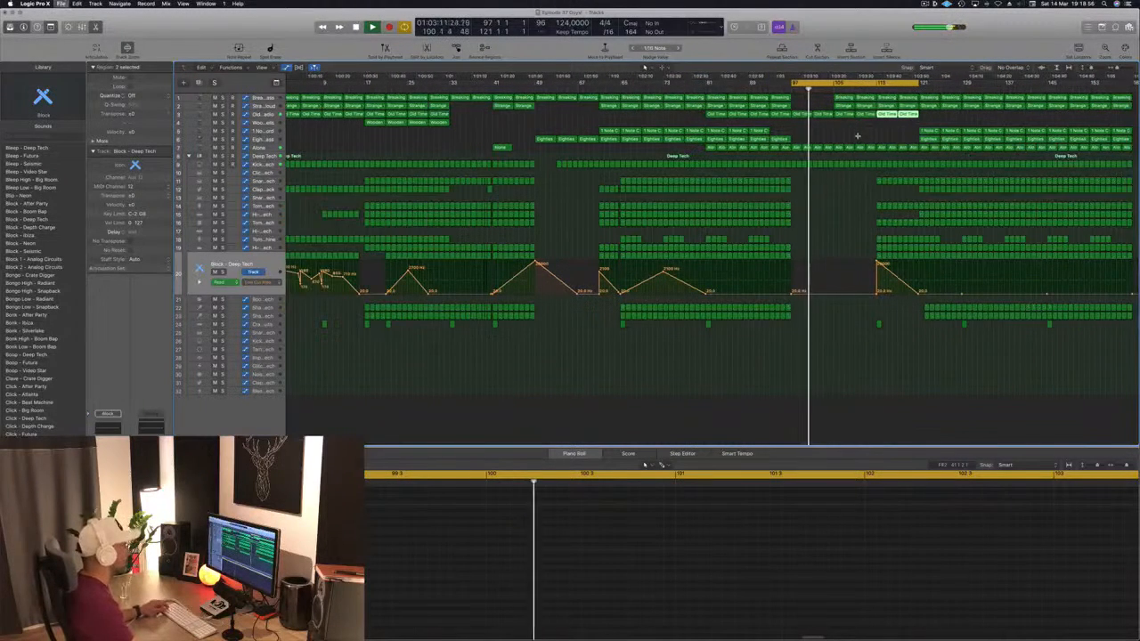
pyautogui.press('super+Left')
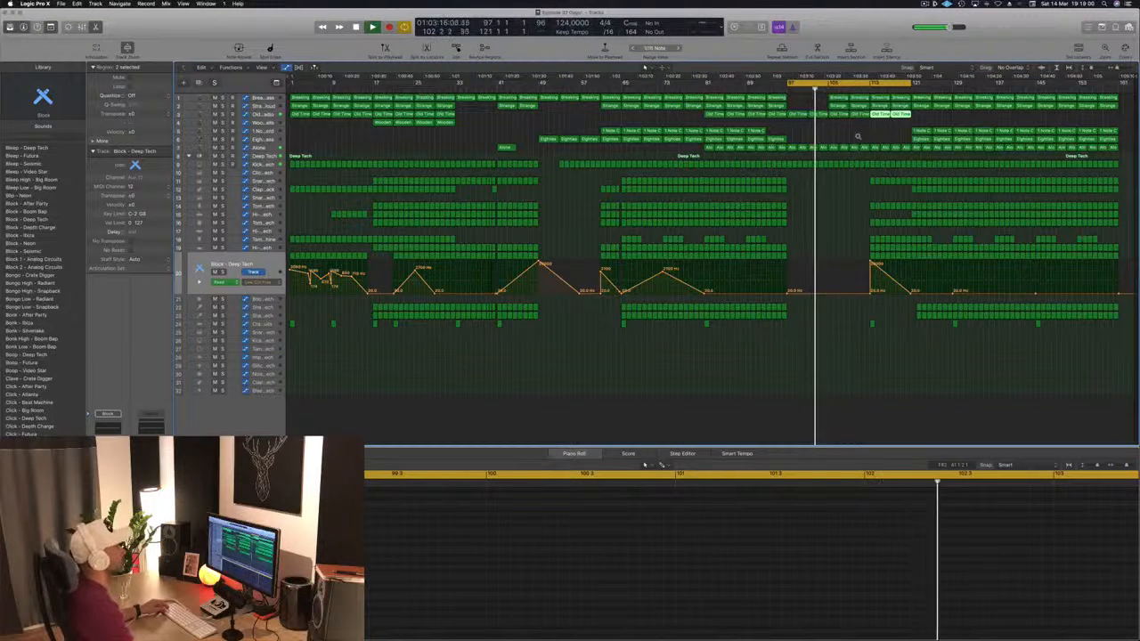
# Play the arrangement from about bar 80 to check the lead-in to the breakdown at bar 97.
pyautogui.click(705, 88)
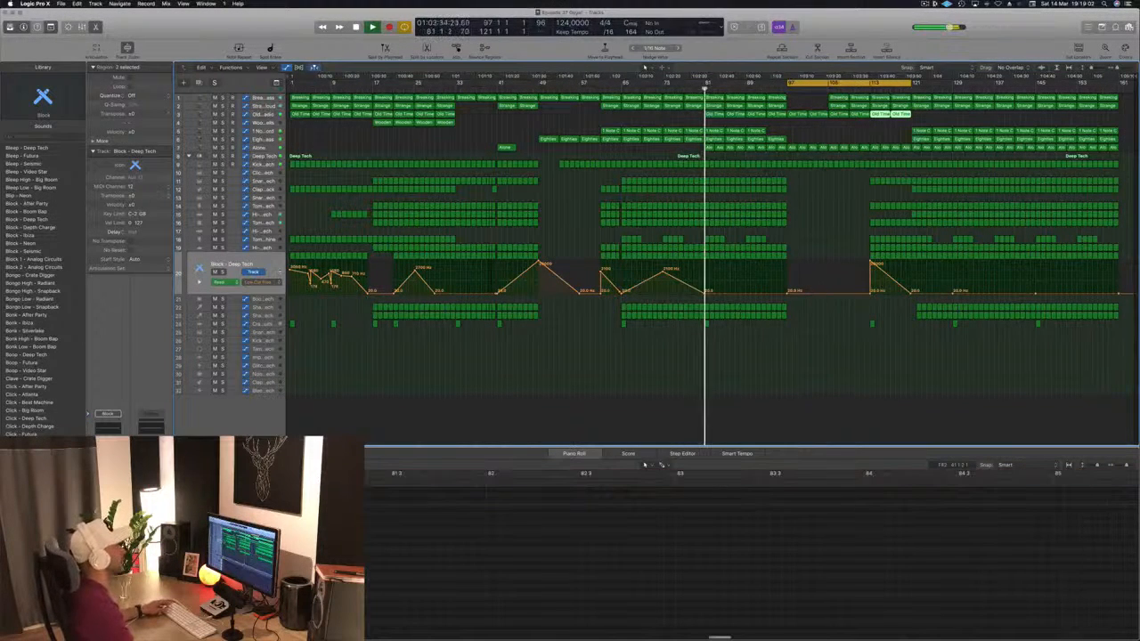
pyautogui.click(817, 135)
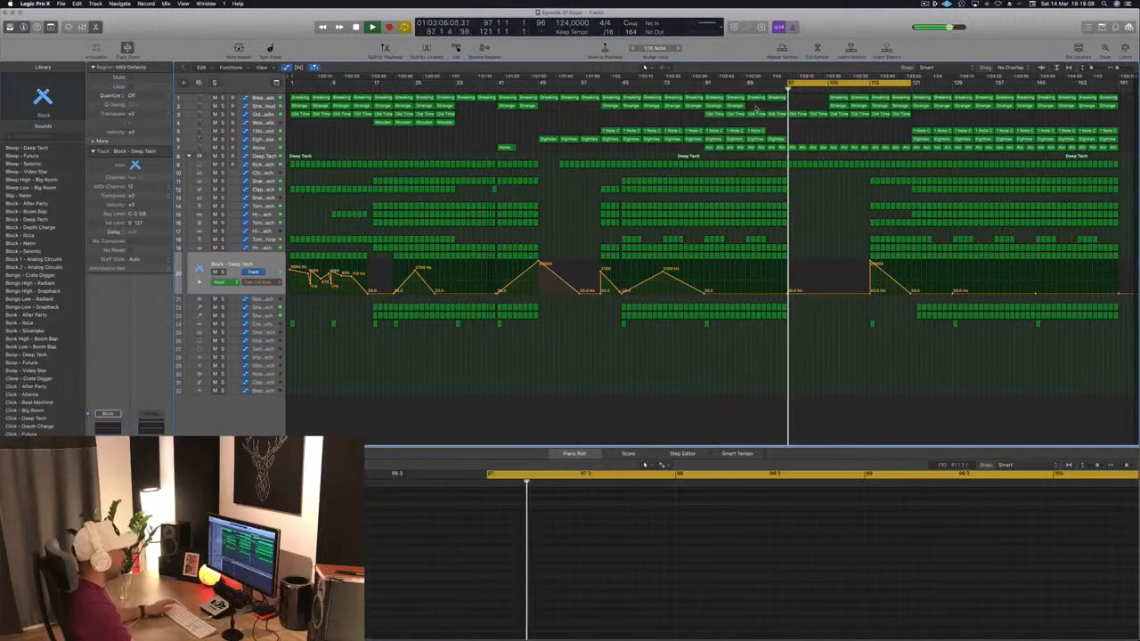
pyautogui.click(698, 88)
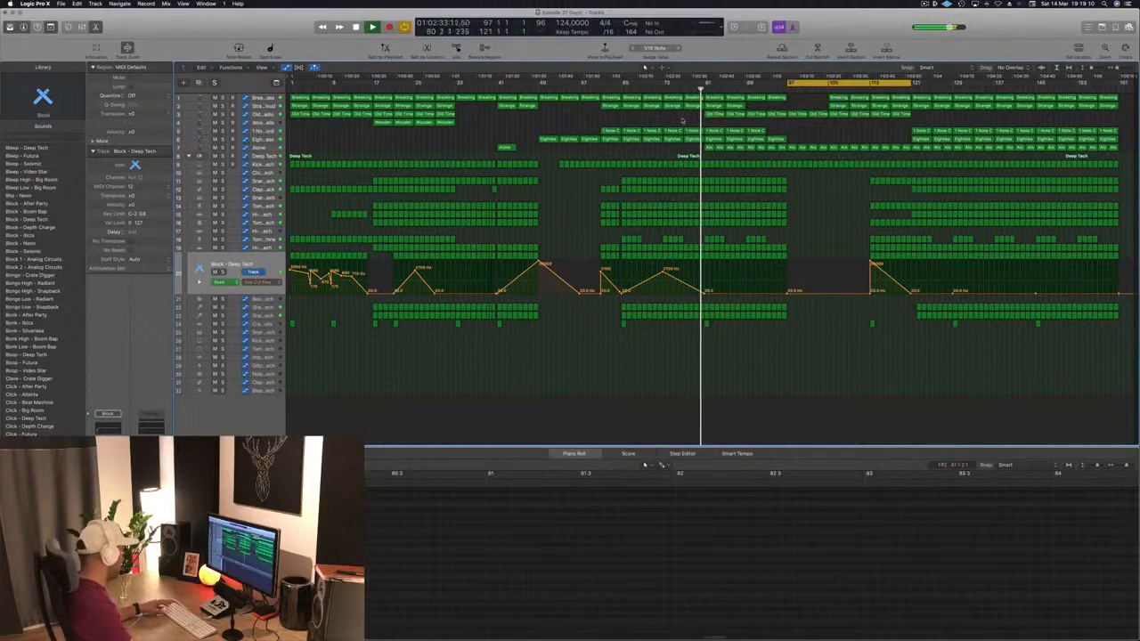
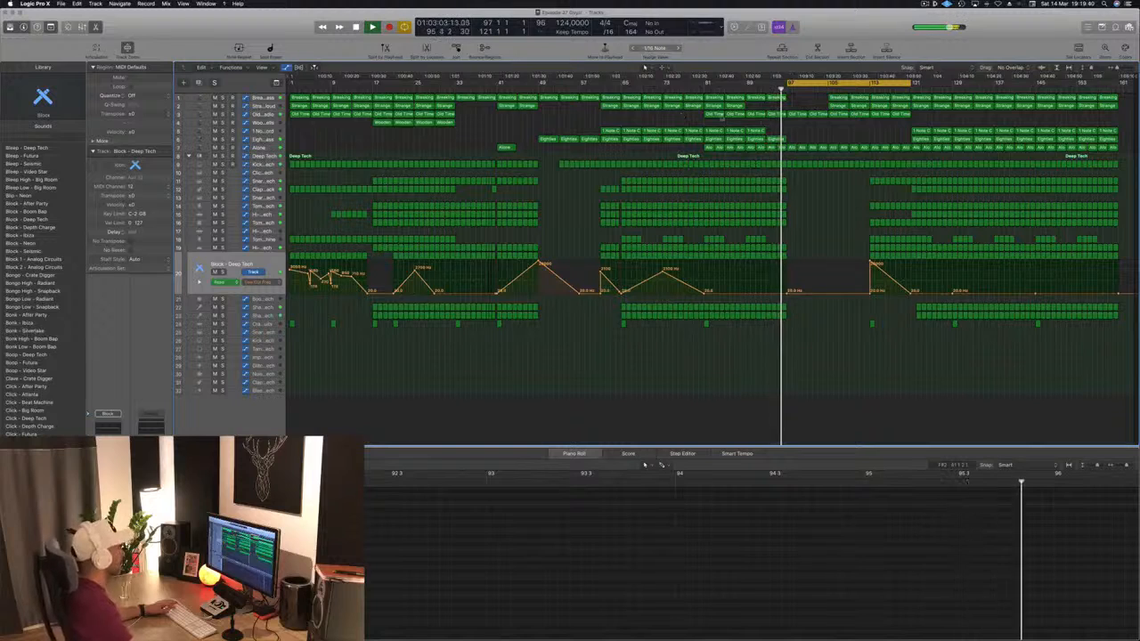
# Remove the volume automation from the Old Time Radio track and delete its region at bar 101.
pyautogui.click(263, 115)
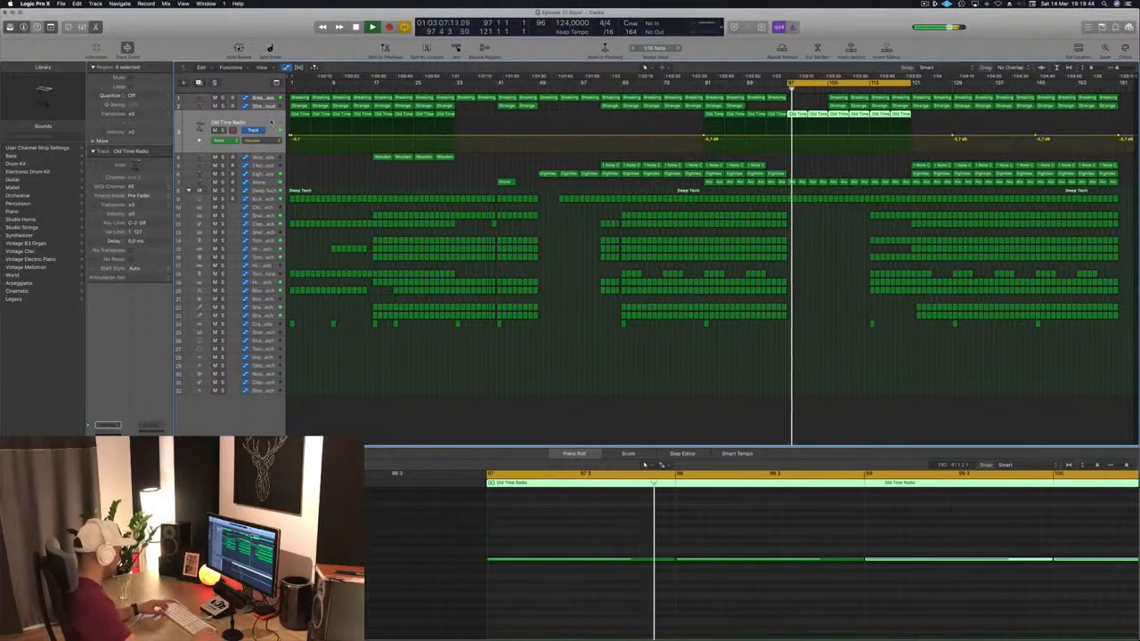
pyautogui.press('ctrl+super+BackSpace')
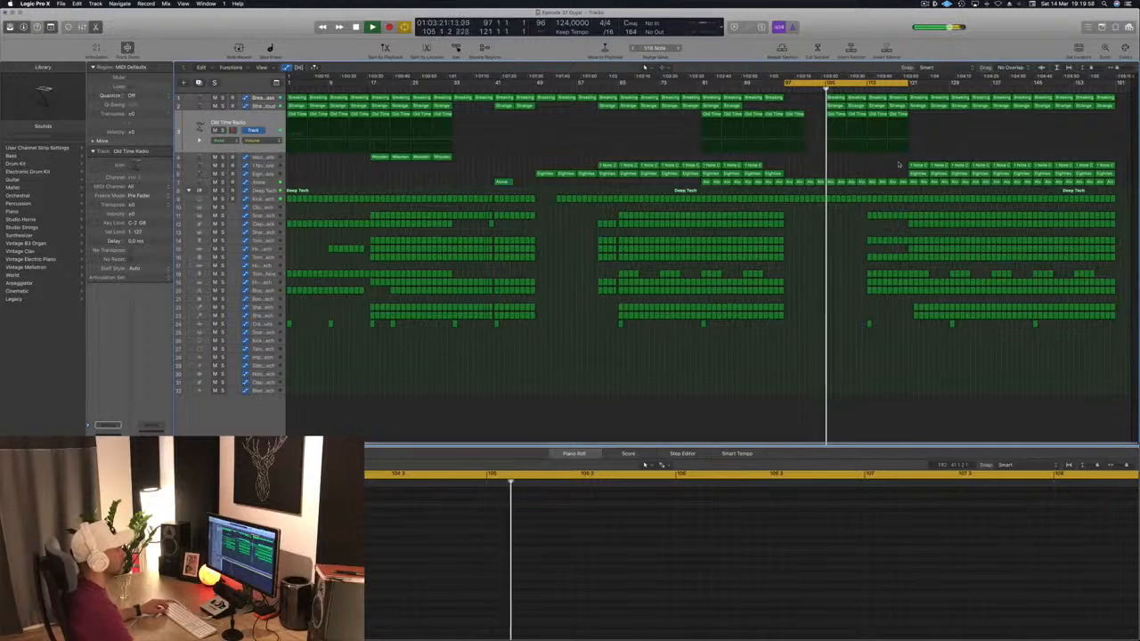
# Delete the Clap - Snapback regions and the track 15 hi-hat regions from bar 121 to bar 128.
pyautogui.moveTo(902, 225); pyautogui.dragTo(948, 230)
pyautogui.press('Delete')
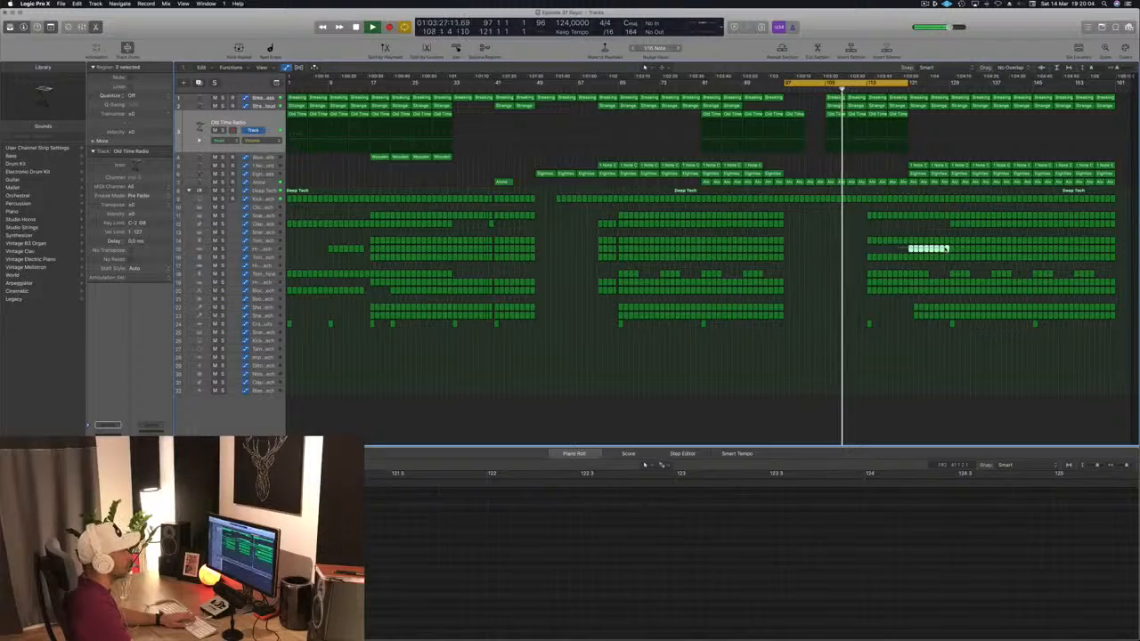
pyautogui.press('Delete')
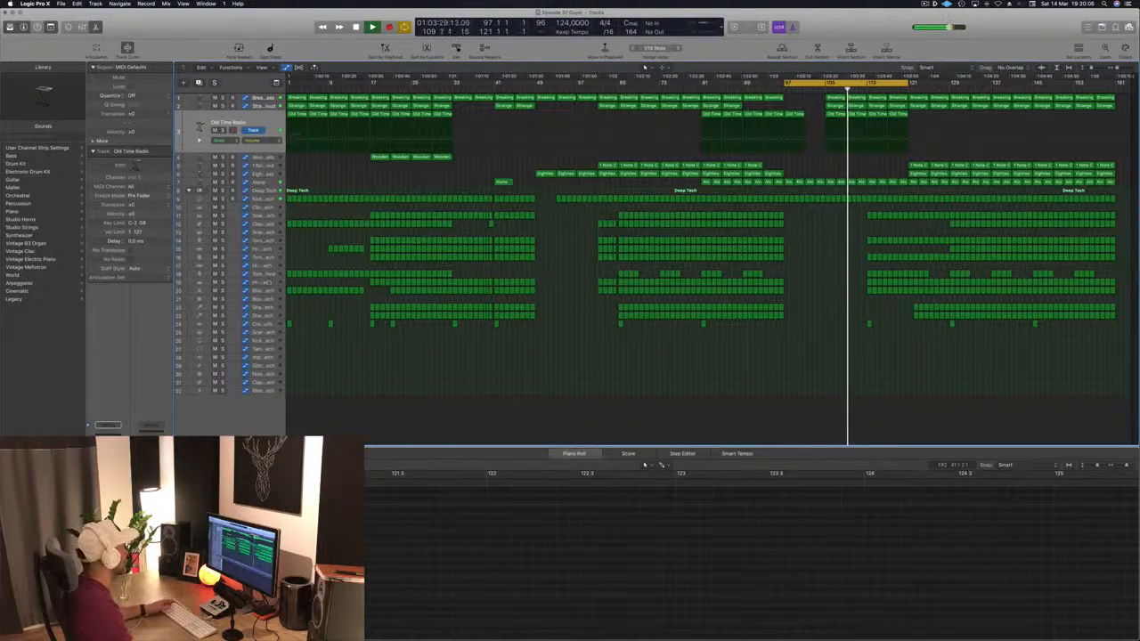
# Examine the Tom Low - Beat Machine regions from bar 113 onward while the section plays.
pyautogui.click(263, 274)
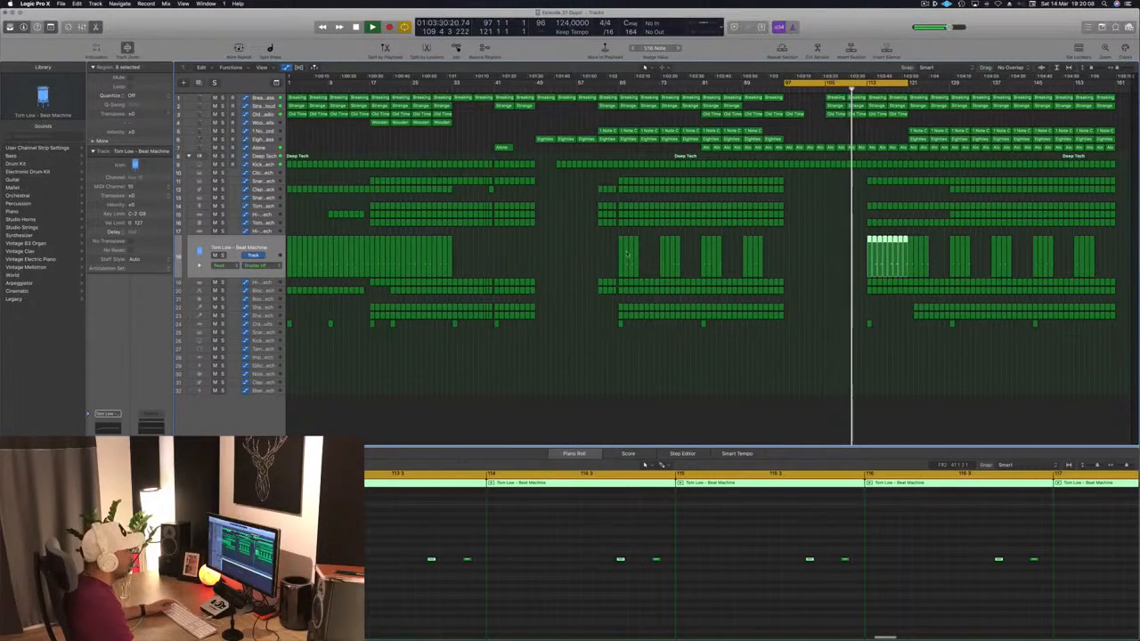
pyautogui.click(832, 264)
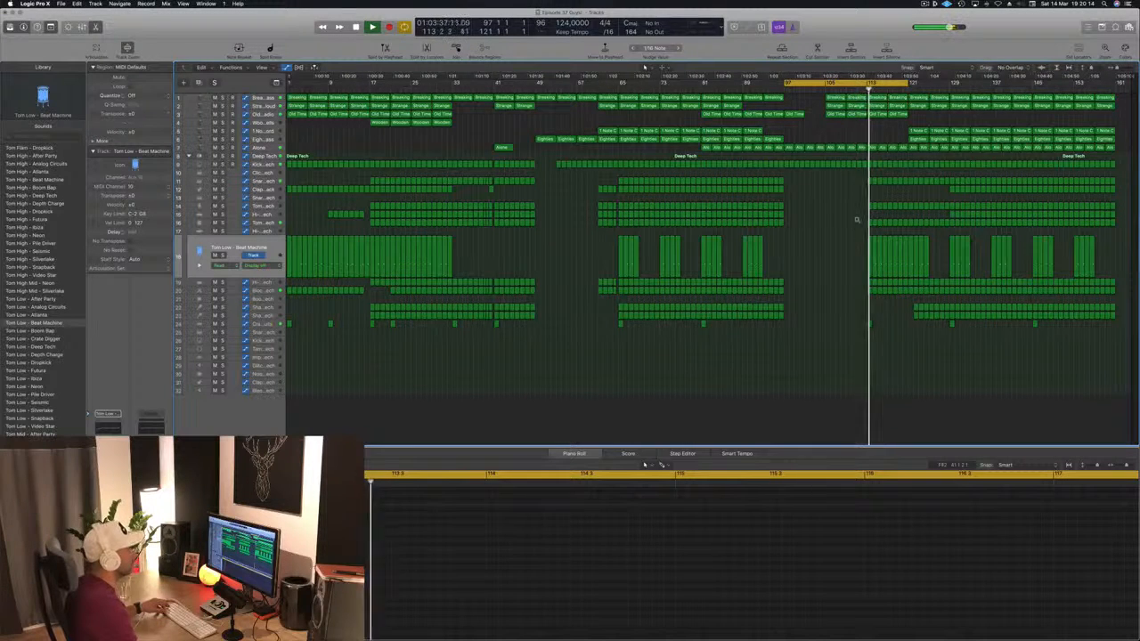
pyautogui.press('super+Right')
pyautogui.press('super+Right')
pyautogui.press('super+Right')
pyautogui.press('super+Left')
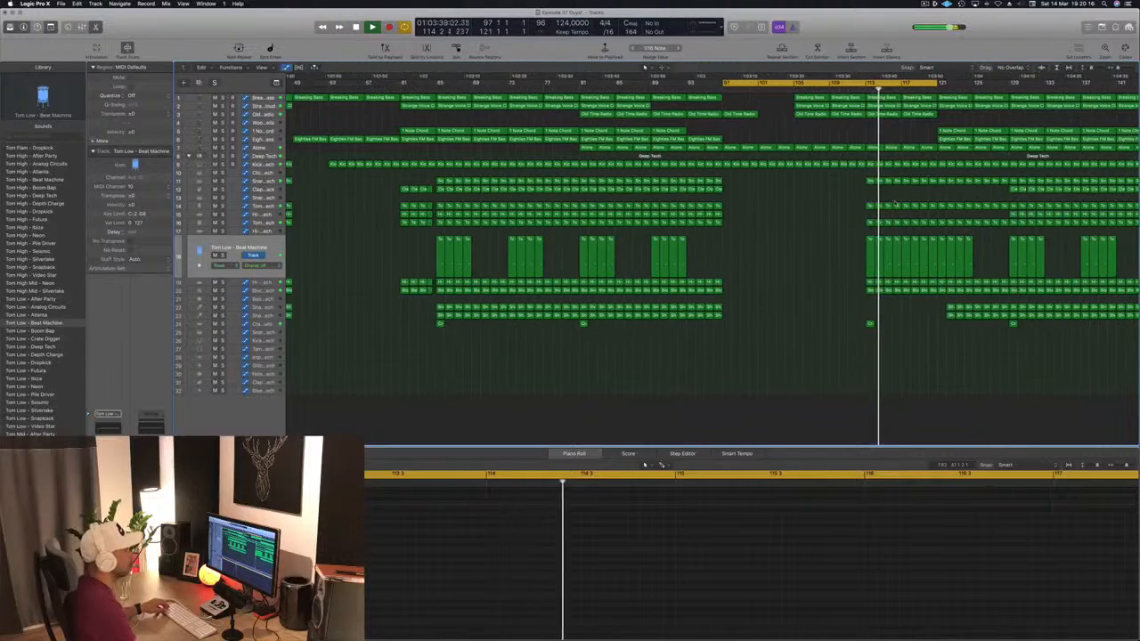
# Delete the snare regions on track 11 from bar 113 to bar 120 so the part starts at bar 121.
pyautogui.press('super+Right')
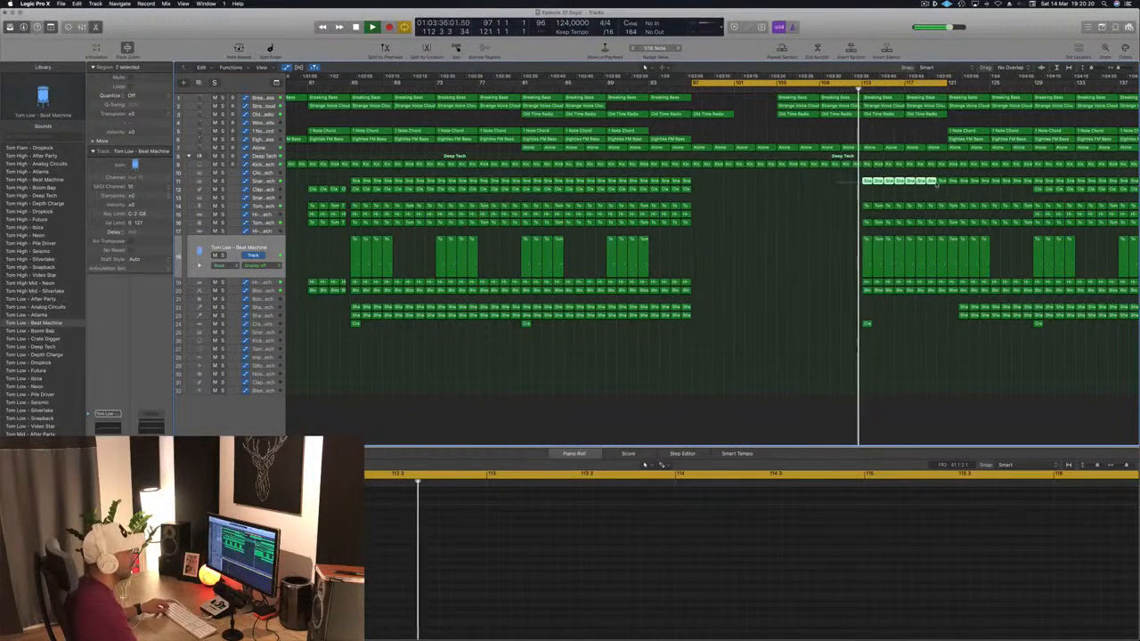
pyautogui.press('Delete')
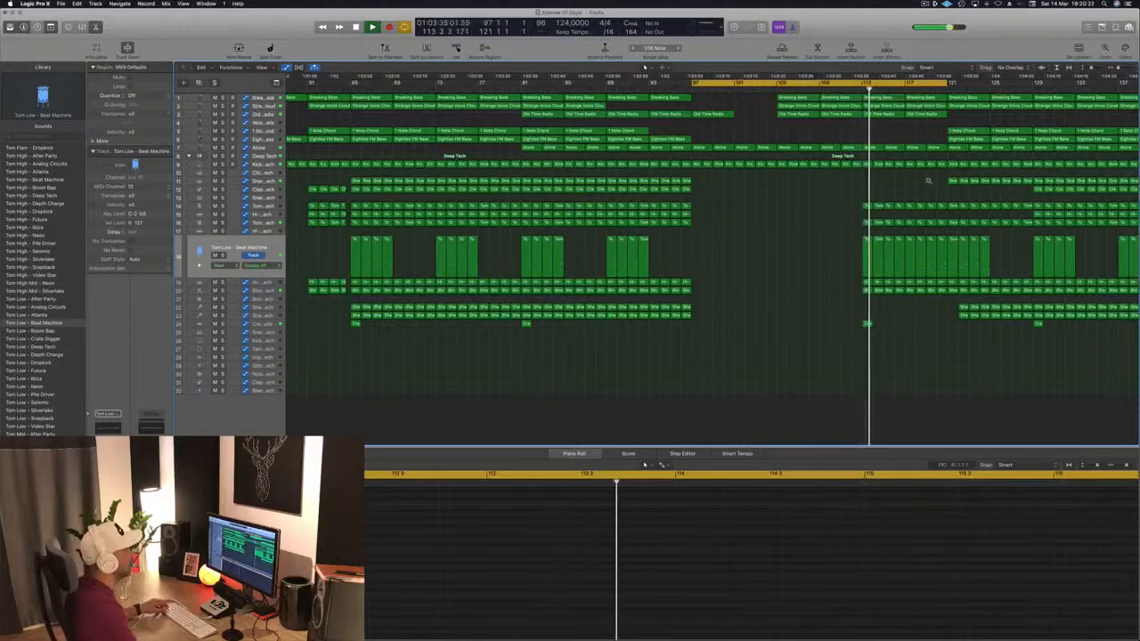
pyautogui.press('super+Left')
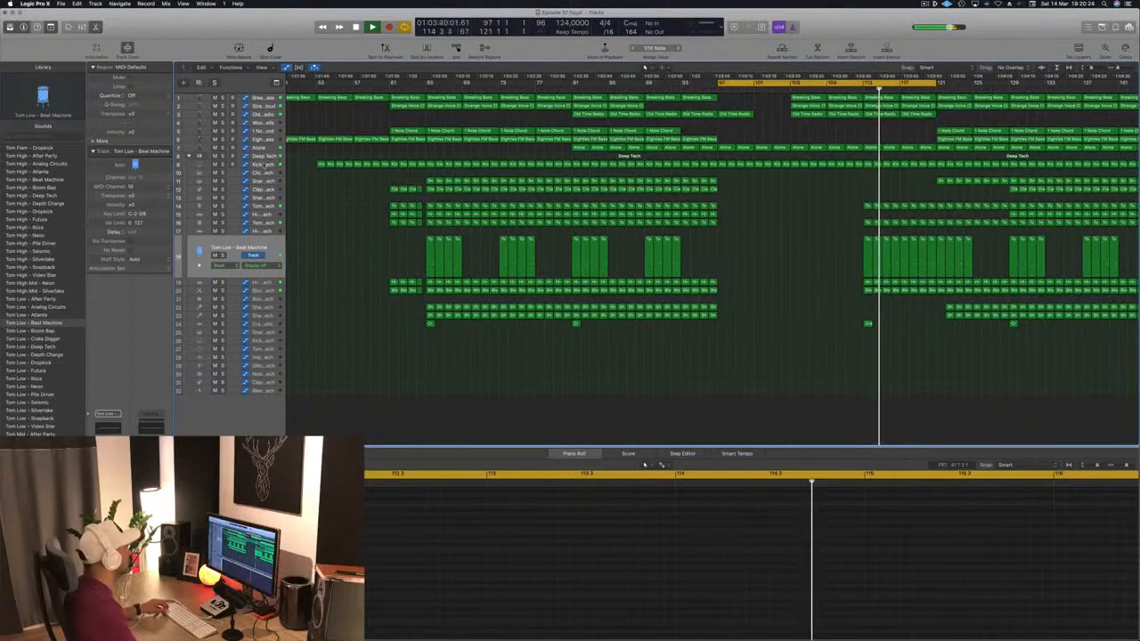
# Shape the Kick 1 low cut frequency automation to ramp down from bar 113 to its minimum at bar 121.
pyautogui.click(264, 166)
pyautogui.click(864, 175)
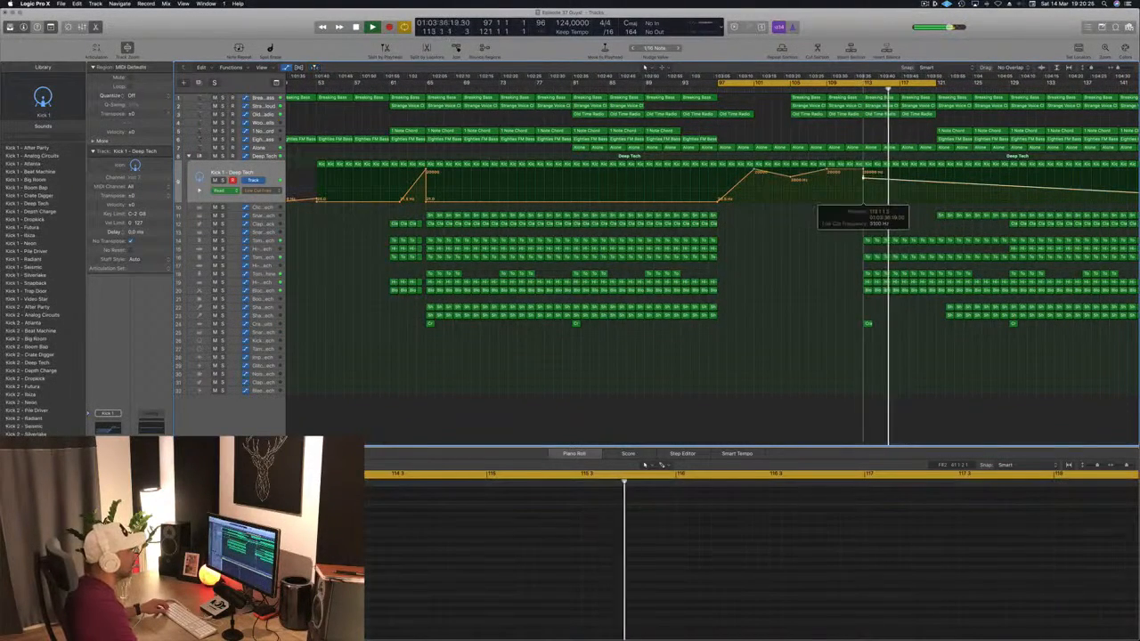
pyautogui.moveTo(901, 179); pyautogui.dragTo(944, 209)
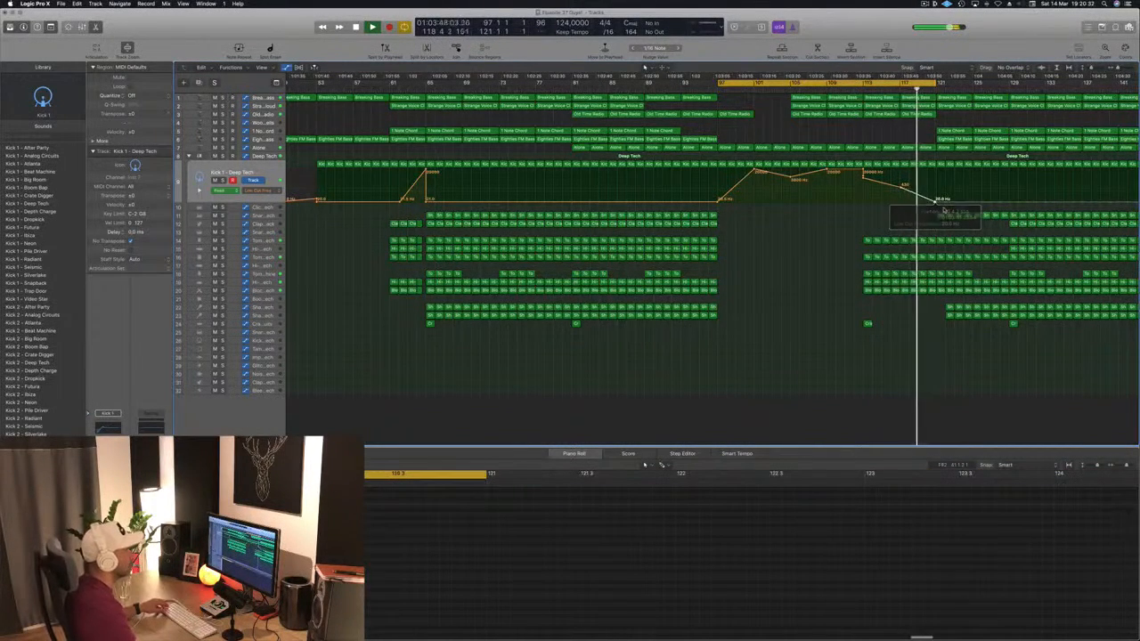
pyautogui.scroll(-5, 944, 206)
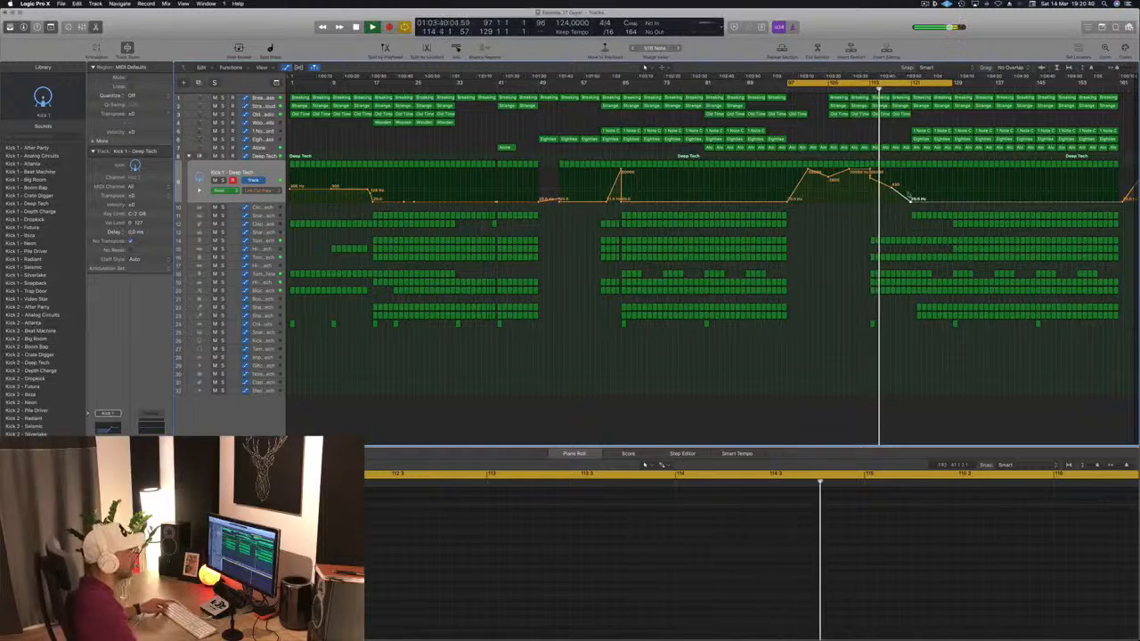
pyautogui.scroll(3, 939, 223)
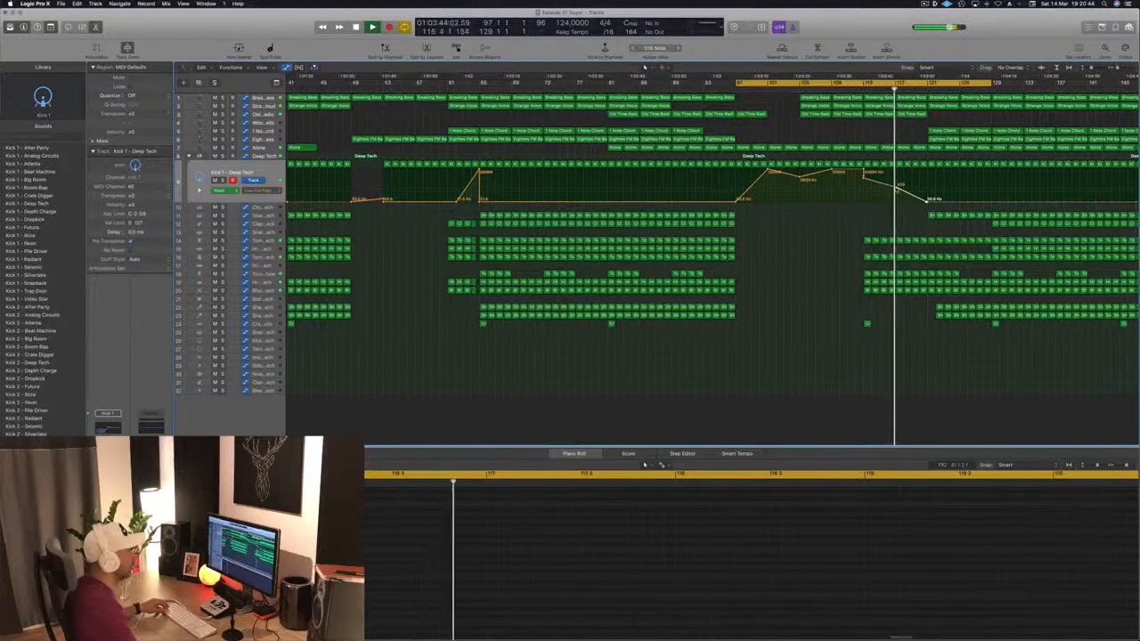
pyautogui.scroll(-2, 919, 238)
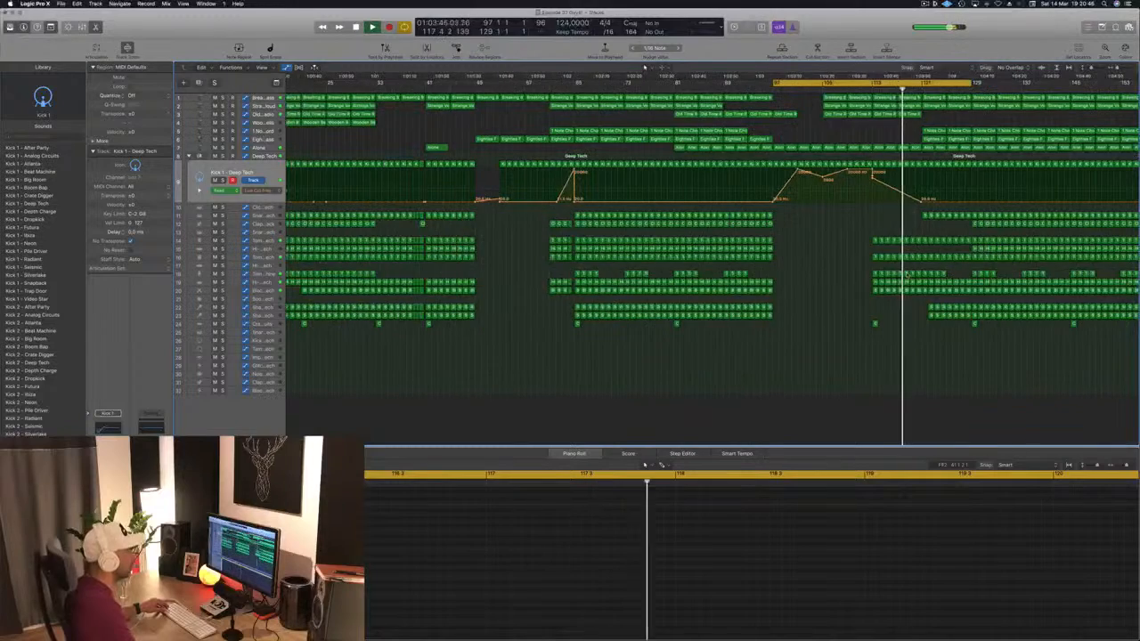
pyautogui.scroll(2, 919, 238)
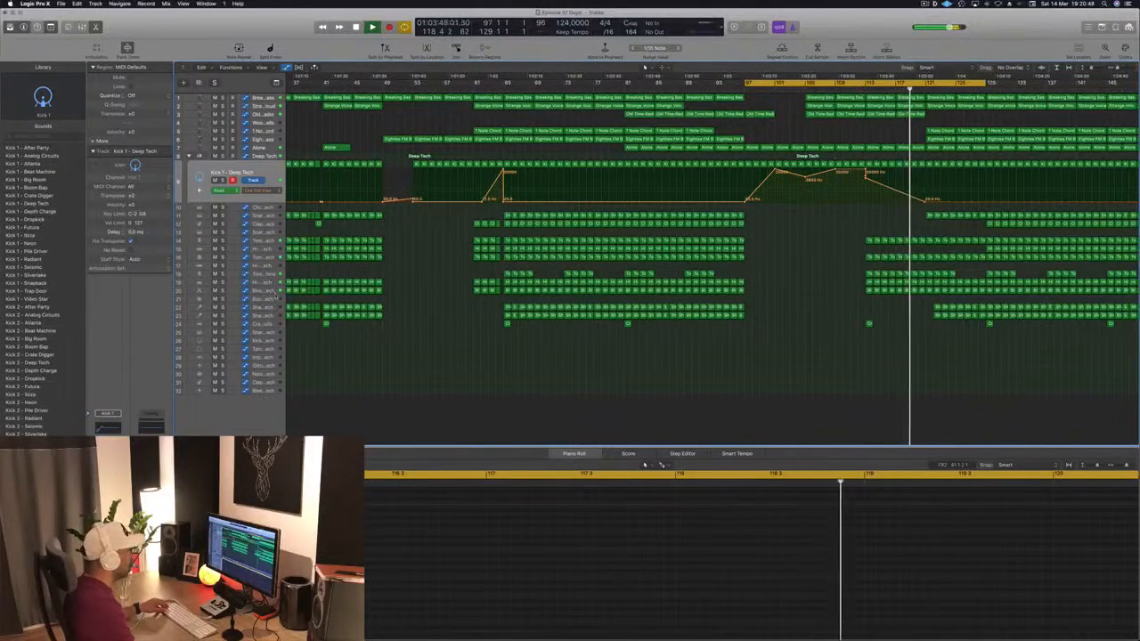
# On the Block - Deep Tech track, raise the low cut frequency automation at bar 121 so the descent continues toward bar 129.
pyautogui.click(262, 290)
pyautogui.click(927, 296)
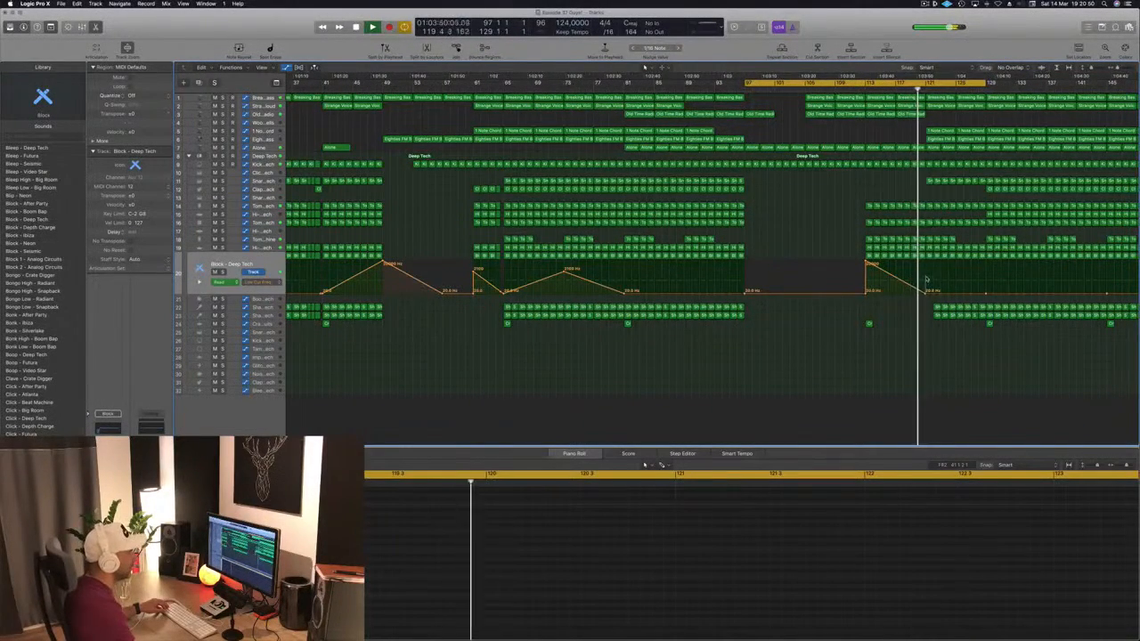
pyautogui.moveTo(926, 294); pyautogui.dragTo(928, 271)
pyautogui.press('super+Left')
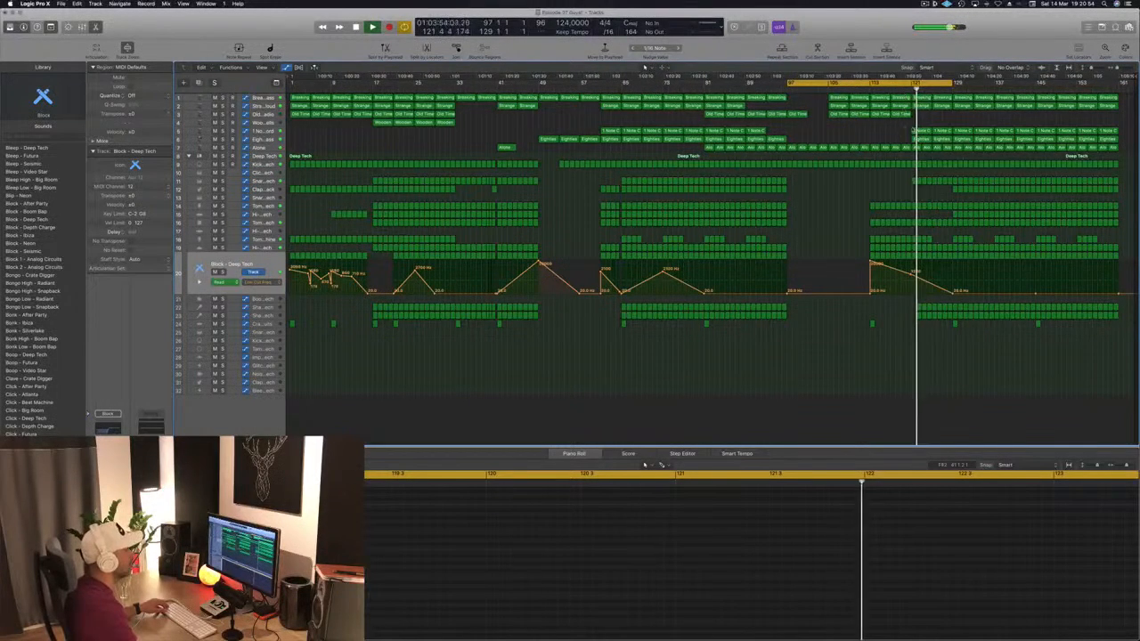
# Delete the 1 Note Chord and Eighties FM Bass regions from bar 121 to bar 128.
pyautogui.moveTo(902, 129); pyautogui.dragTo(943, 141)
pyautogui.press('Delete')
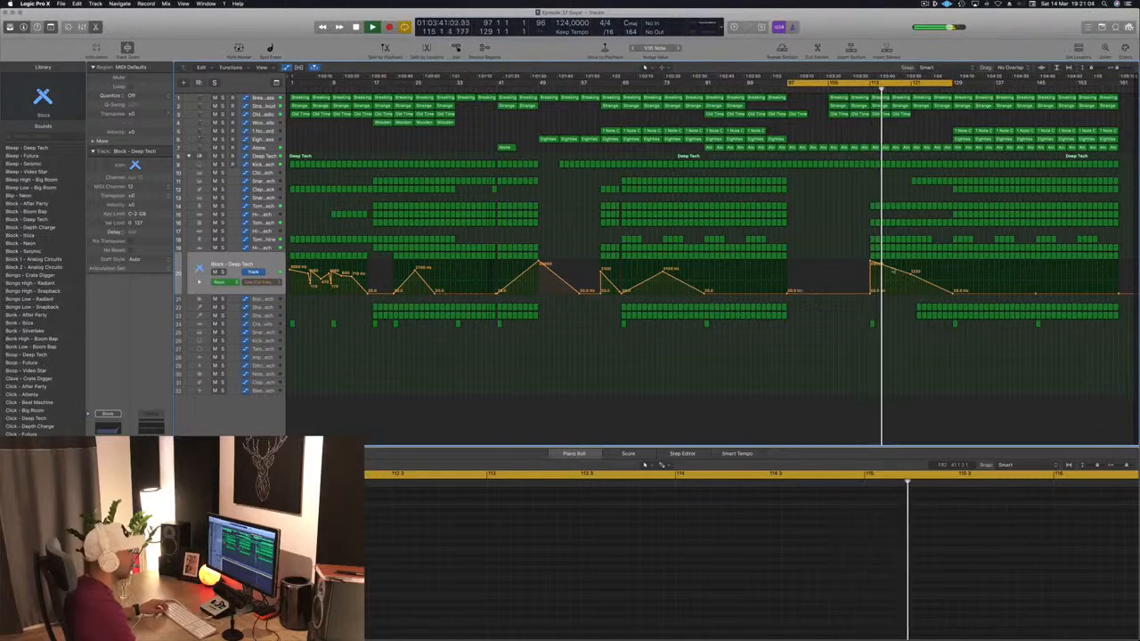
# Hold the Block - Deep Tech low cut automation nearly level from bar 121 until just before bar 129, then drop it sharply.
pyautogui.moveTo(910, 273); pyautogui.dragTo(950, 274)
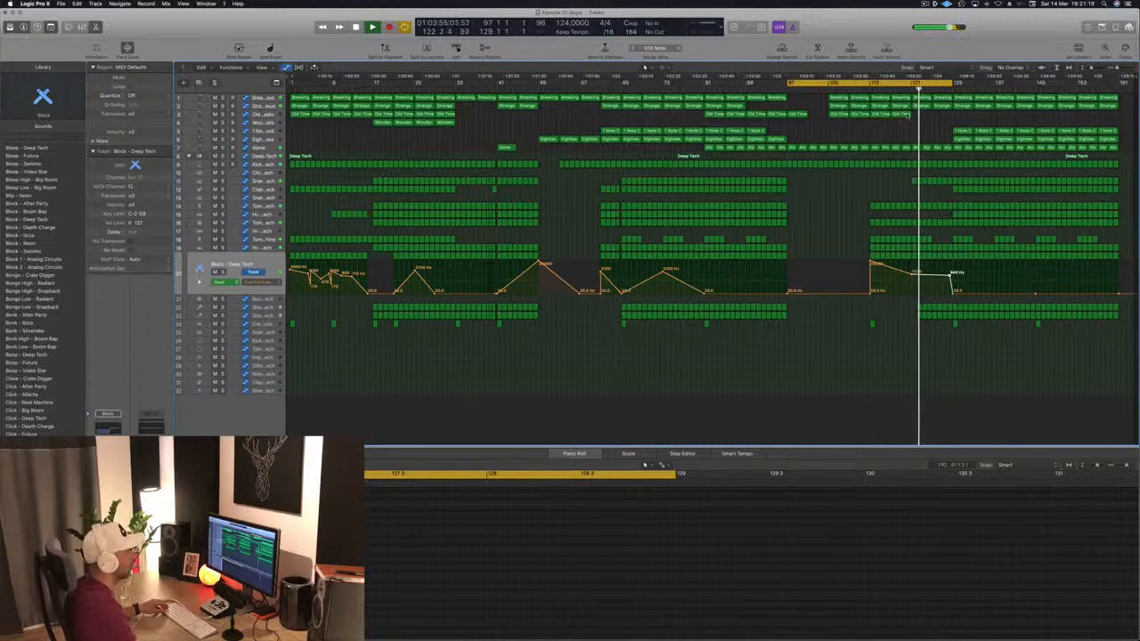
pyautogui.click(902, 114)
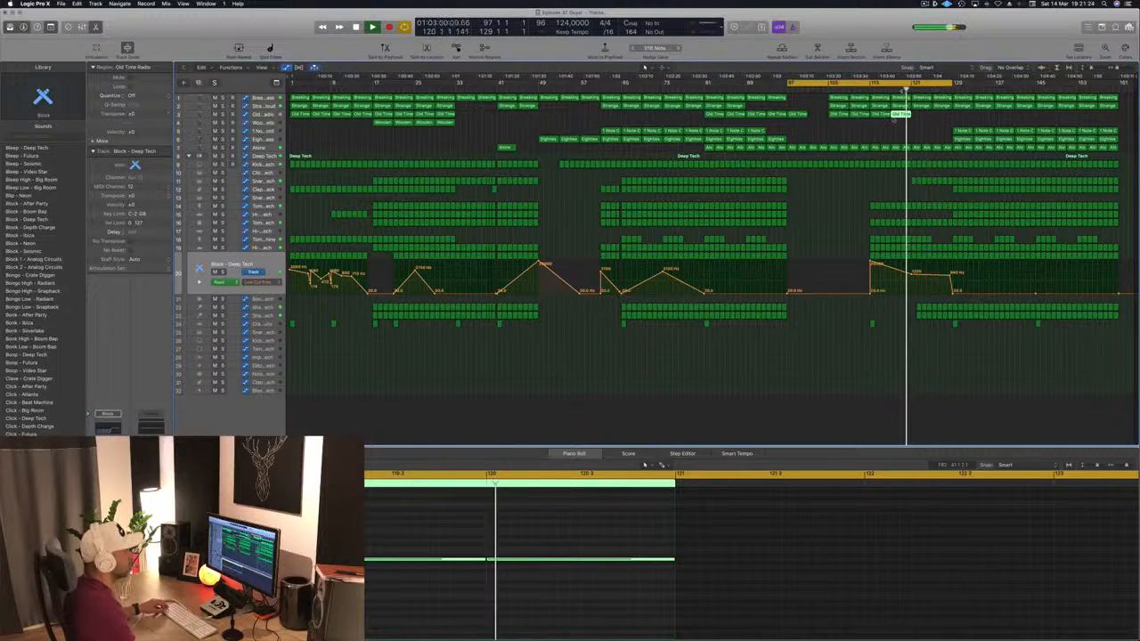
# Fill the gap at bar 121 on shaker tracks 22 and 23 with copied regions and delete the surplus copies at bar 120.
pyautogui.press('super+Right')
pyautogui.press('super+Right')
pyautogui.press('super+Right')
pyautogui.press('super+Right')
pyautogui.moveTo(921, 304)
pyautogui.mouseDown()
pyautogui.moveTo(941, 316)
pyautogui.moveTo(914, 314)
pyautogui.mouseUp()
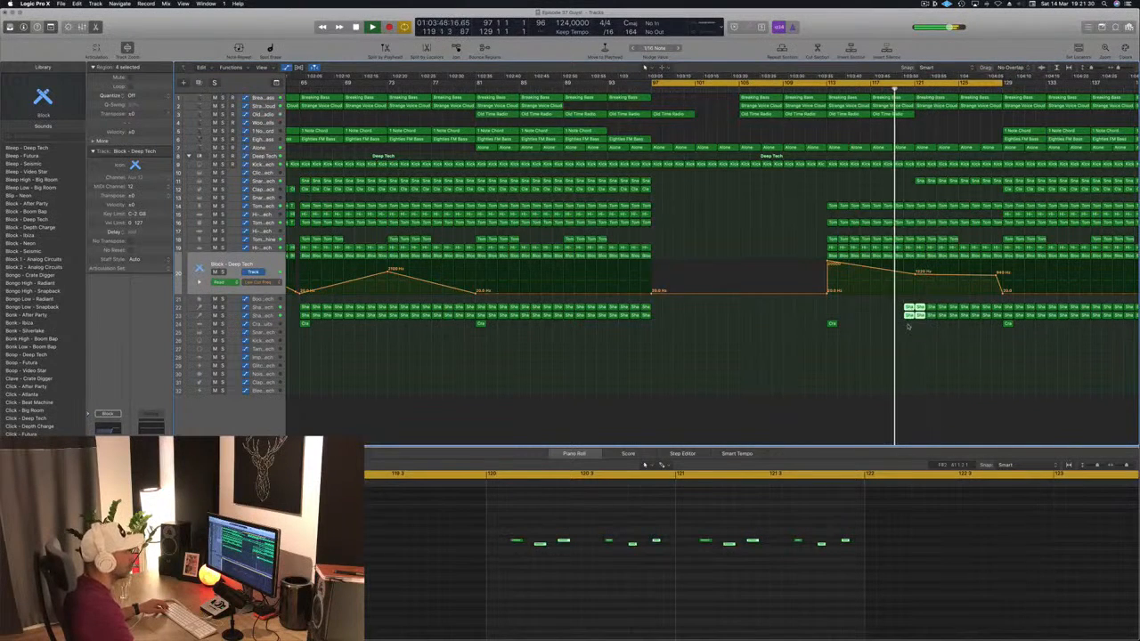
pyautogui.click(908, 313)
pyautogui.press('Delete')
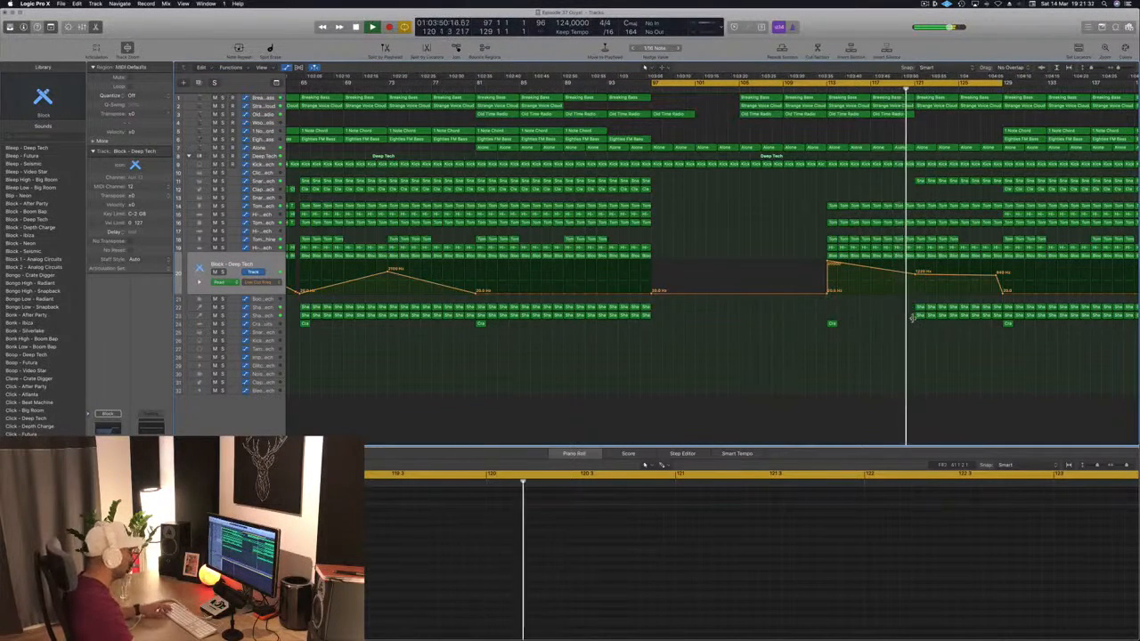
pyautogui.press('super+Left')
pyautogui.press('super+Left')
pyautogui.press('super+Left')
pyautogui.press('super+Left')
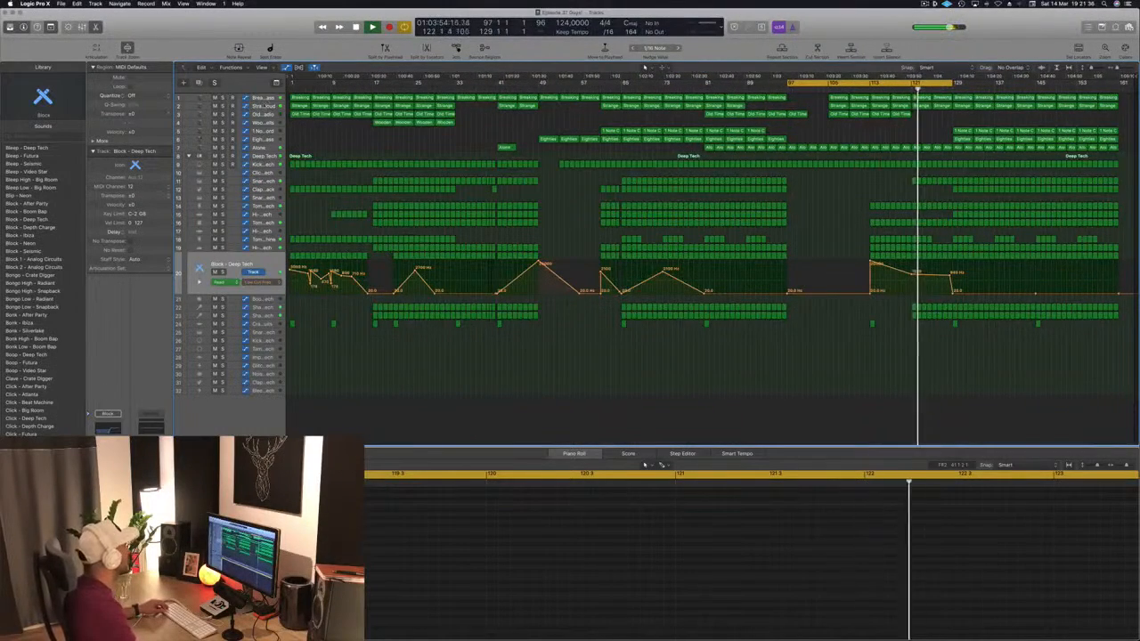
# Raise the Breaking Bass automation to a peak at bar 129.
pyautogui.click(267, 98)
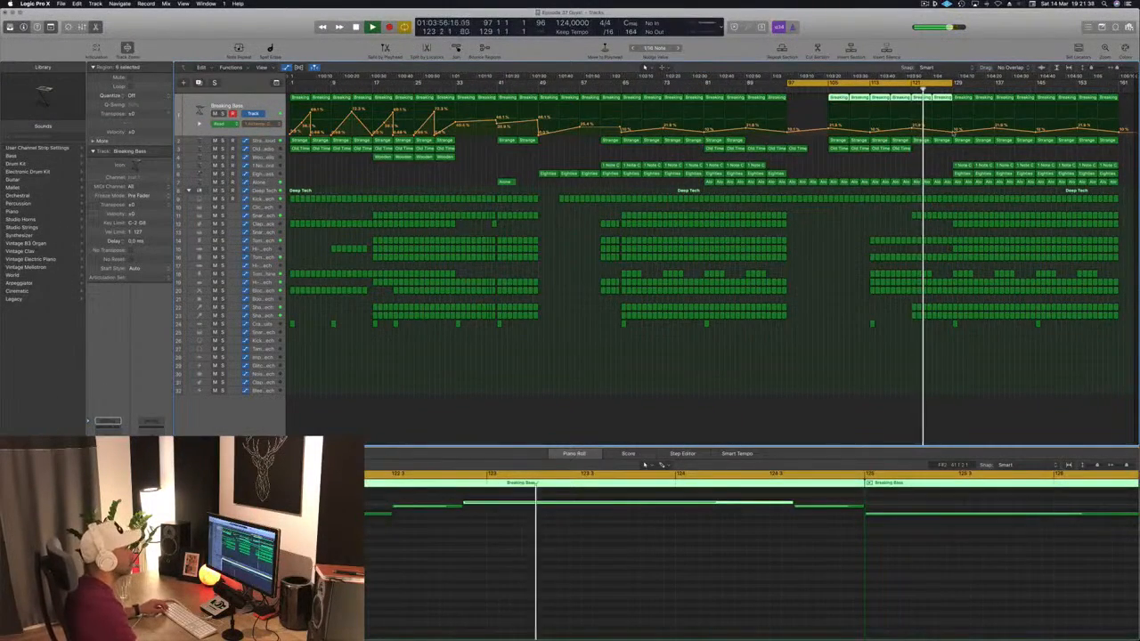
pyautogui.click(953, 120)
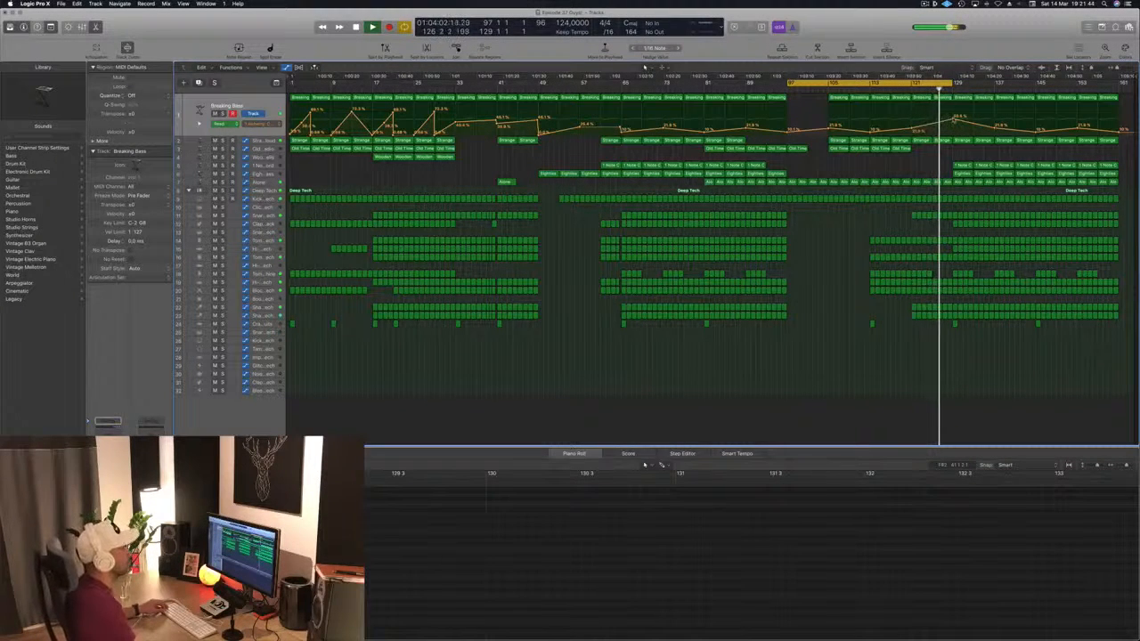
pyautogui.moveTo(954, 118); pyautogui.dragTo(953, 114)
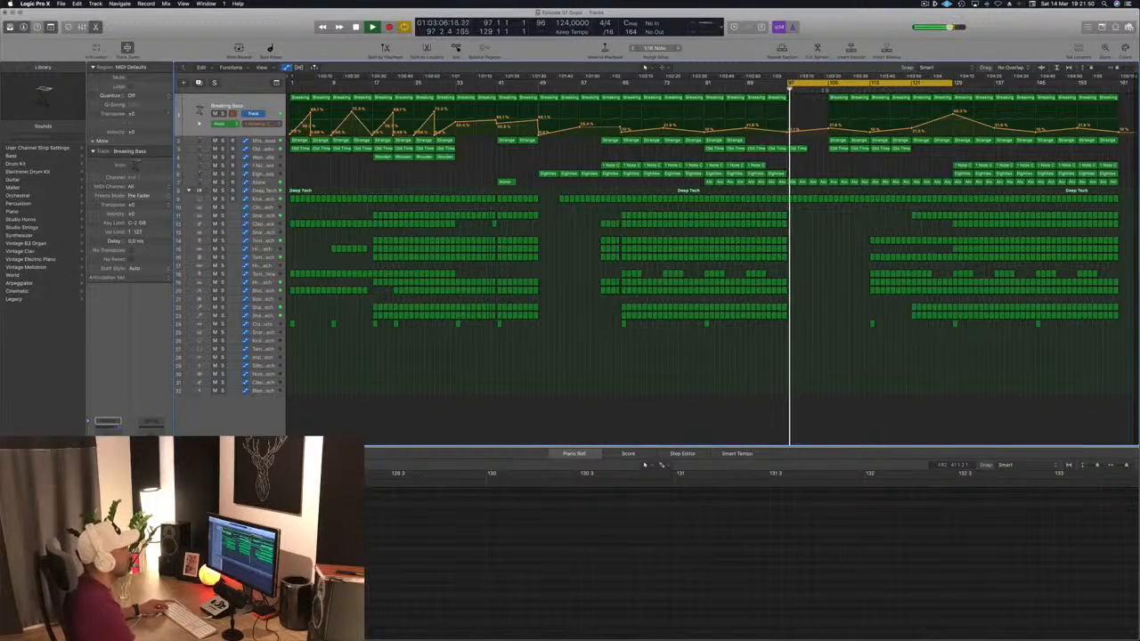
# Reshape the Breaking Bass automation into two rises peaking around bars 121 and 129, each followed by a sharp drop, and save the project.
pyautogui.click(822, 89)
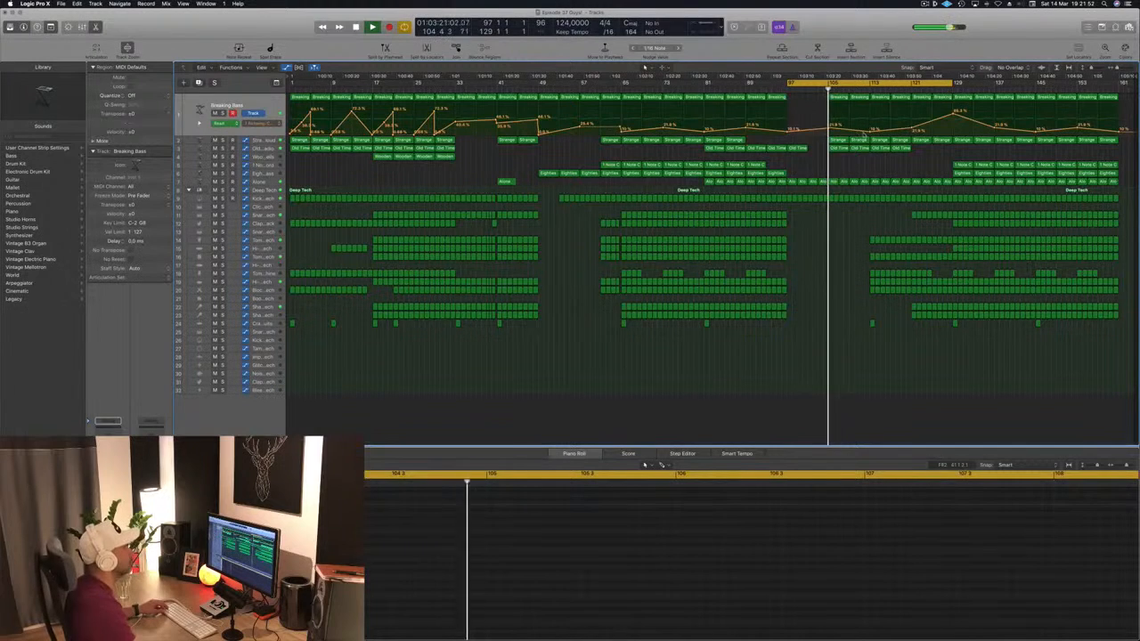
pyautogui.click(912, 130)
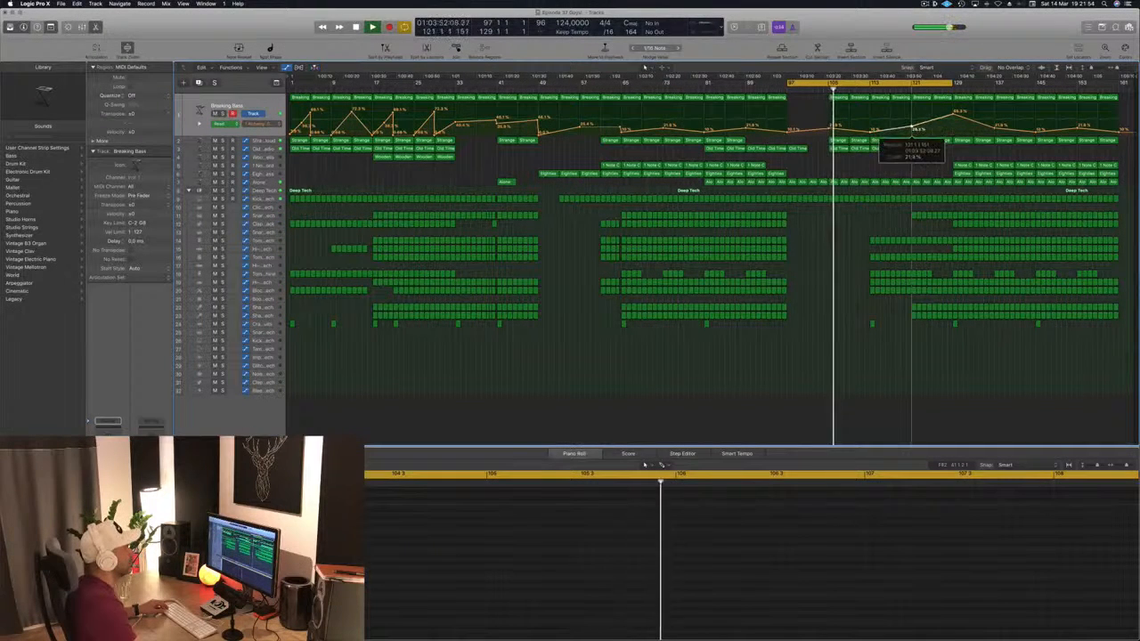
pyautogui.moveTo(912, 126); pyautogui.dragTo(952, 132)
pyautogui.click(951, 117)
pyautogui.press('super+s')
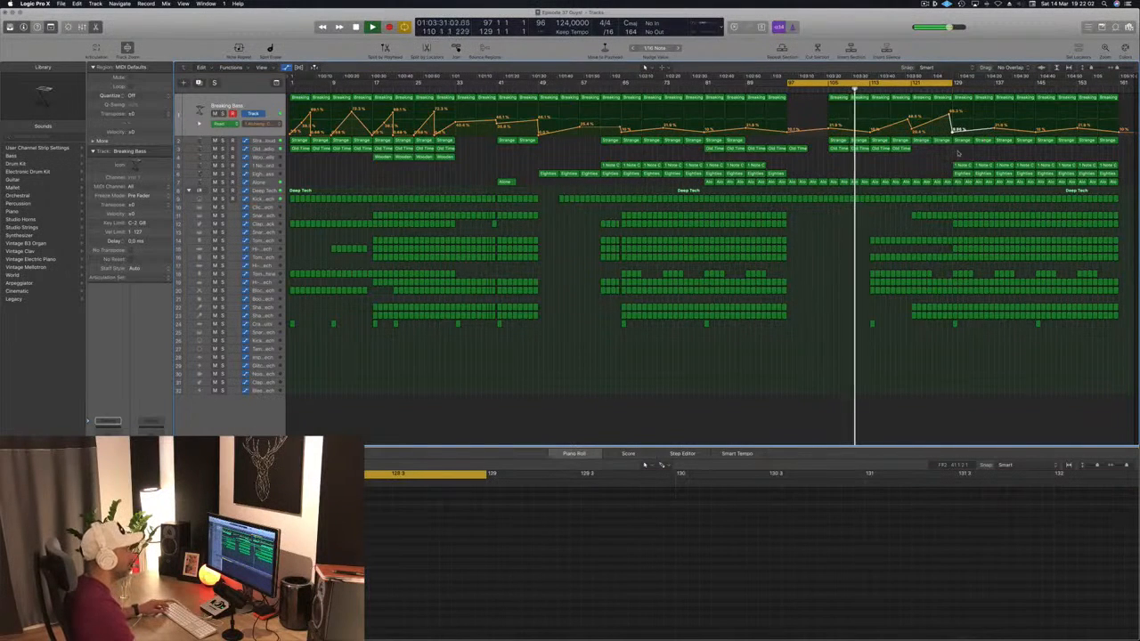
# Delete the 1 Note Chord and Eighties FM Bass regions from bar 129 to bar 136.
pyautogui.moveTo(950, 158); pyautogui.dragTo(991, 175)
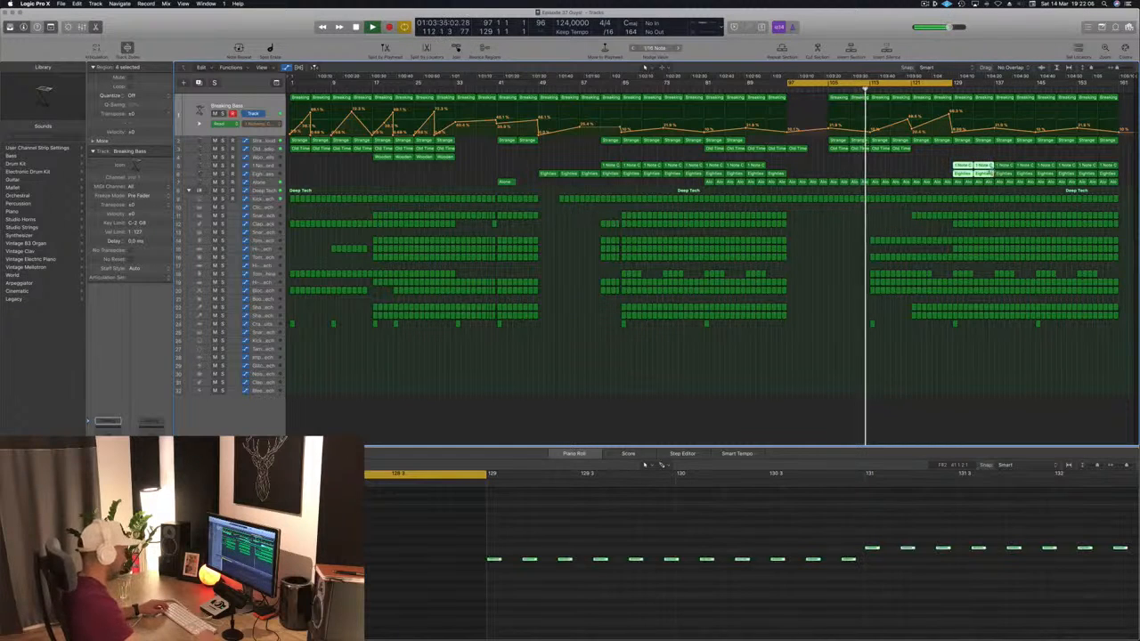
pyautogui.press('Delete')
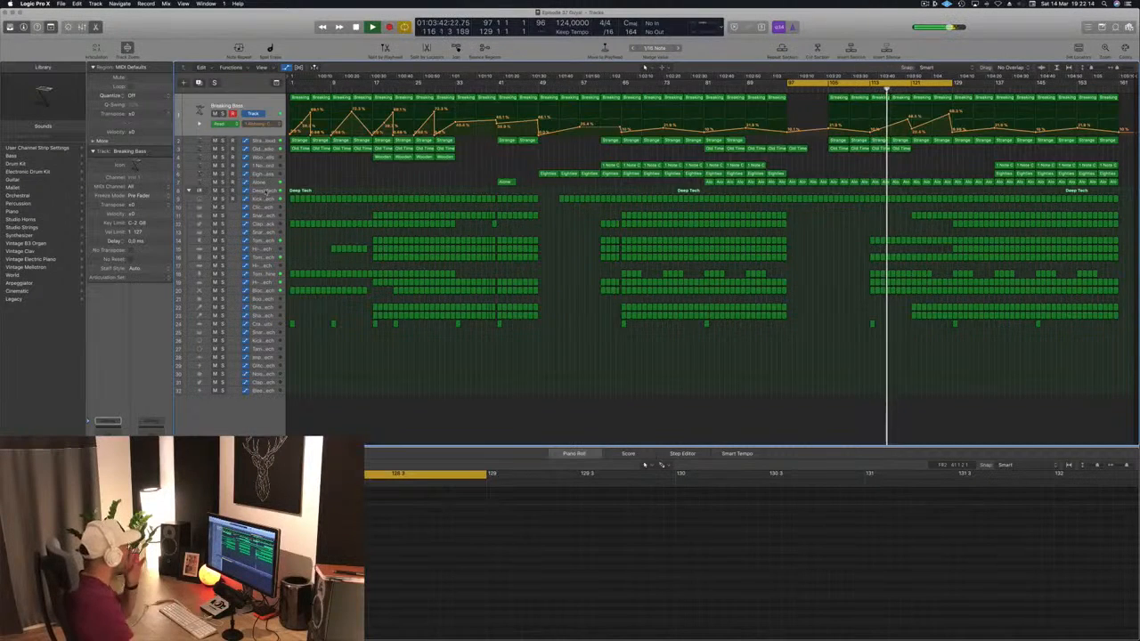
# Create Rewind automation on the Deep Tech track in Touch mode and flatten its curve up to bar 97.
pyautogui.click(264, 192)
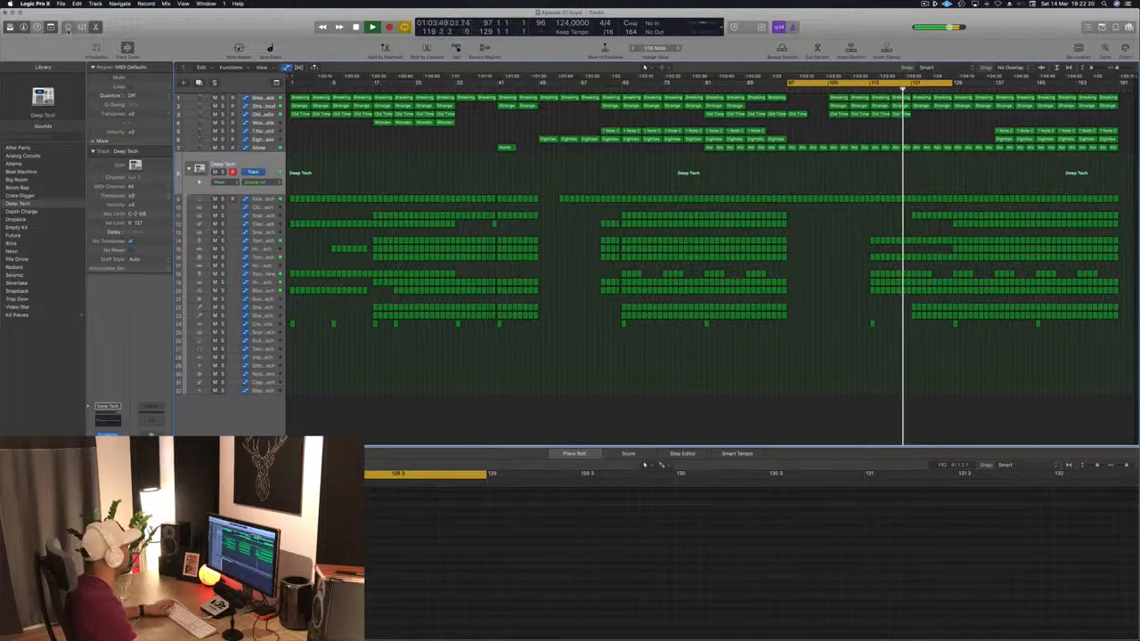
pyautogui.press('b')
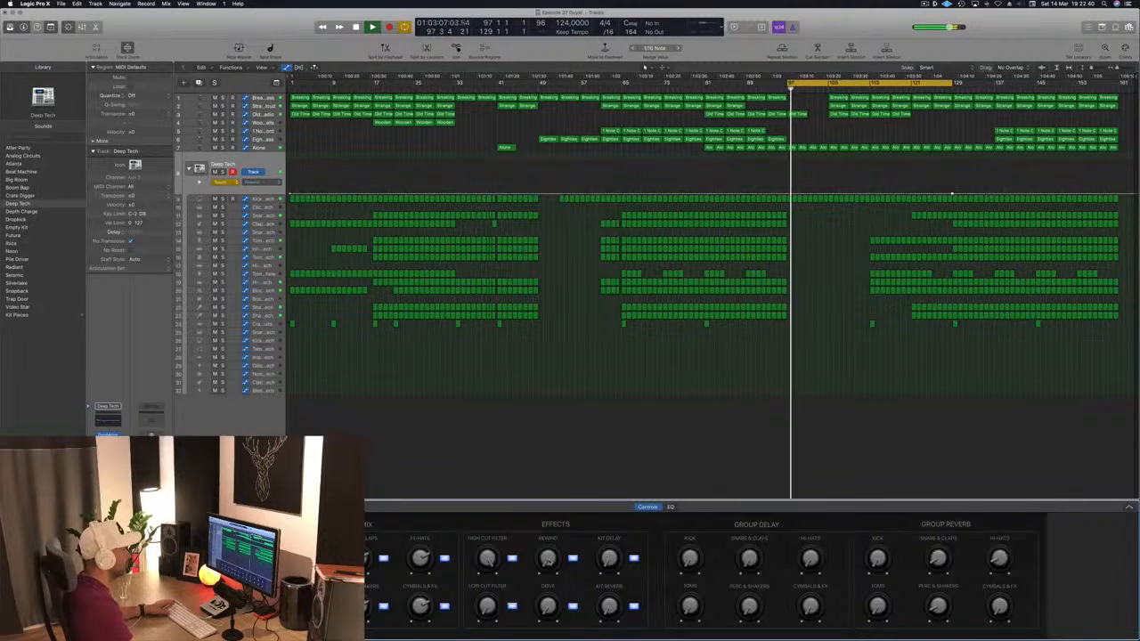
pyautogui.moveTo(548, 561); pyautogui.dragTo(550, 529)
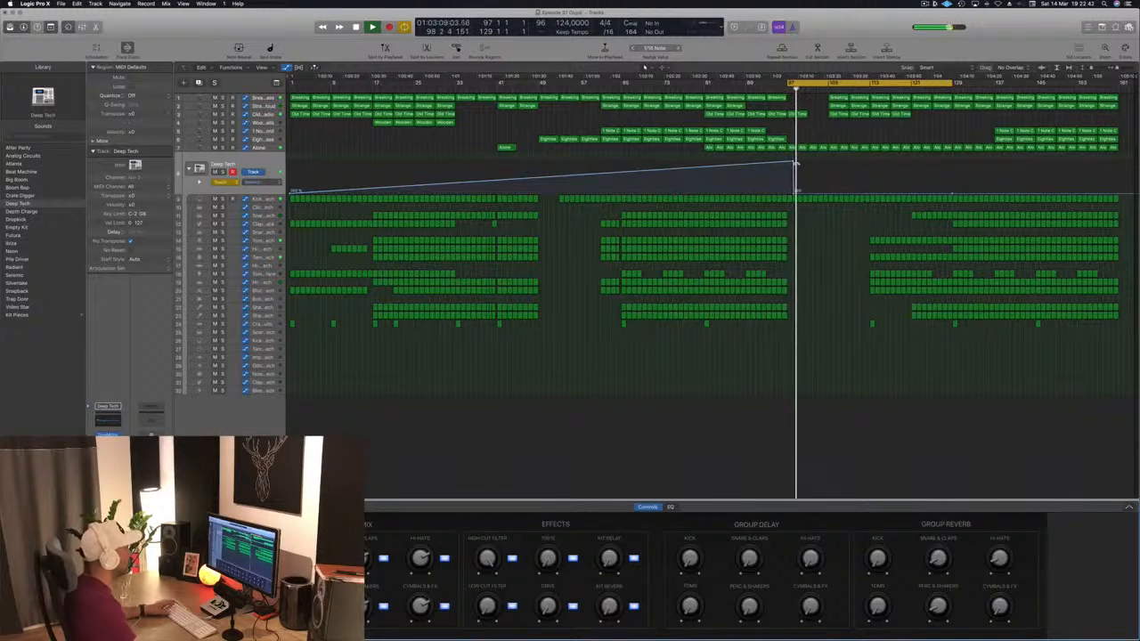
pyautogui.moveTo(794, 164); pyautogui.dragTo(762, 193)
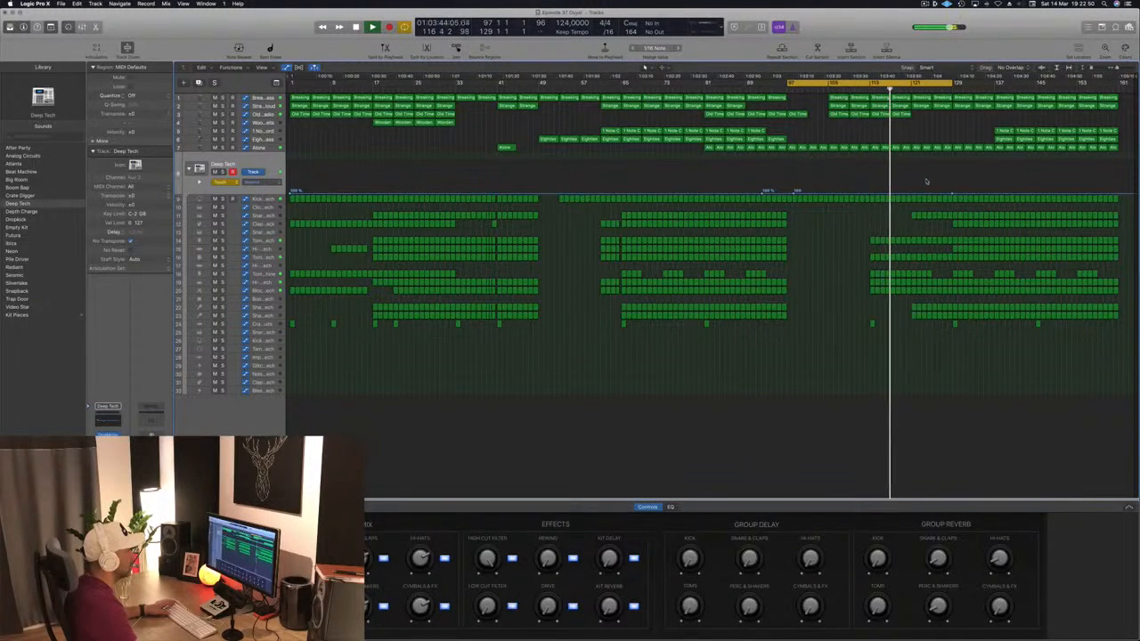
# Draw a Rewind automation ramp on the Deep Tech track rising from about bar 125 to a peak just before bar 129, then dropping back.
pyautogui.moveTo(952, 193); pyautogui.dragTo(923, 196)
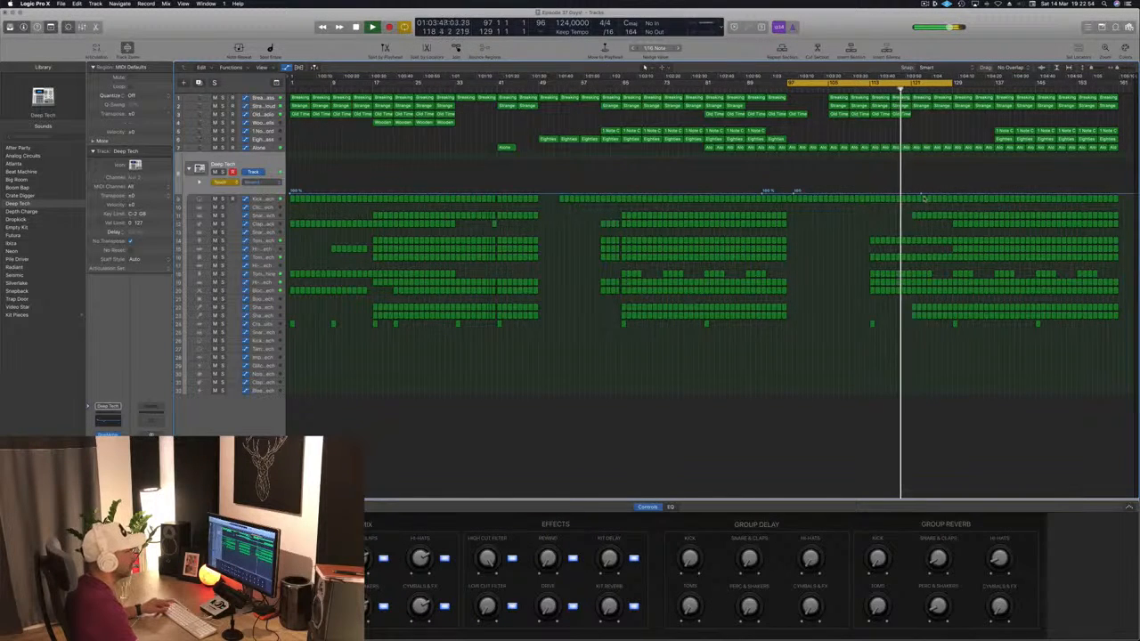
pyautogui.press('super+Right')
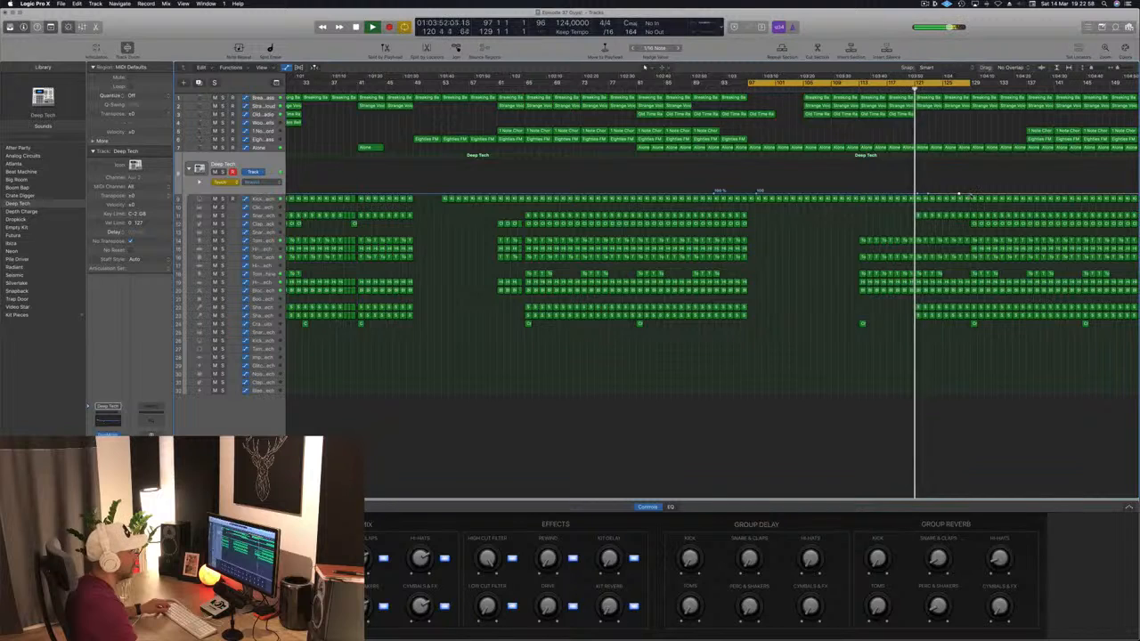
pyautogui.moveTo(967, 195); pyautogui.dragTo(965, 165)
pyautogui.scroll(5, 965, 167)
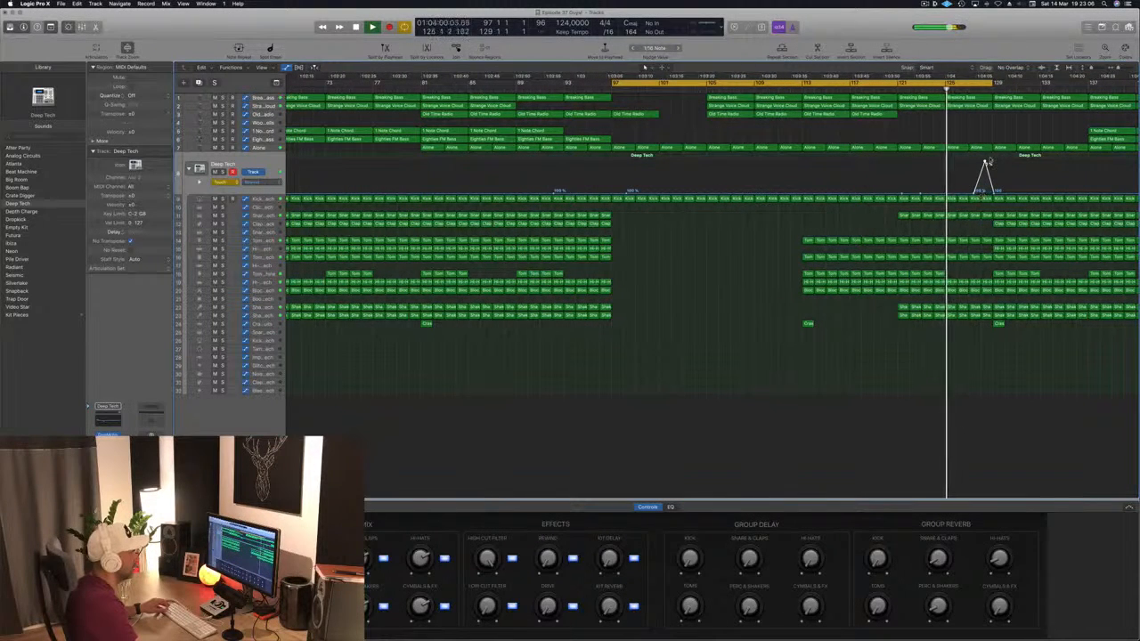
pyautogui.moveTo(985, 163); pyautogui.dragTo(949, 194)
pyautogui.scroll(-4, 949, 192)
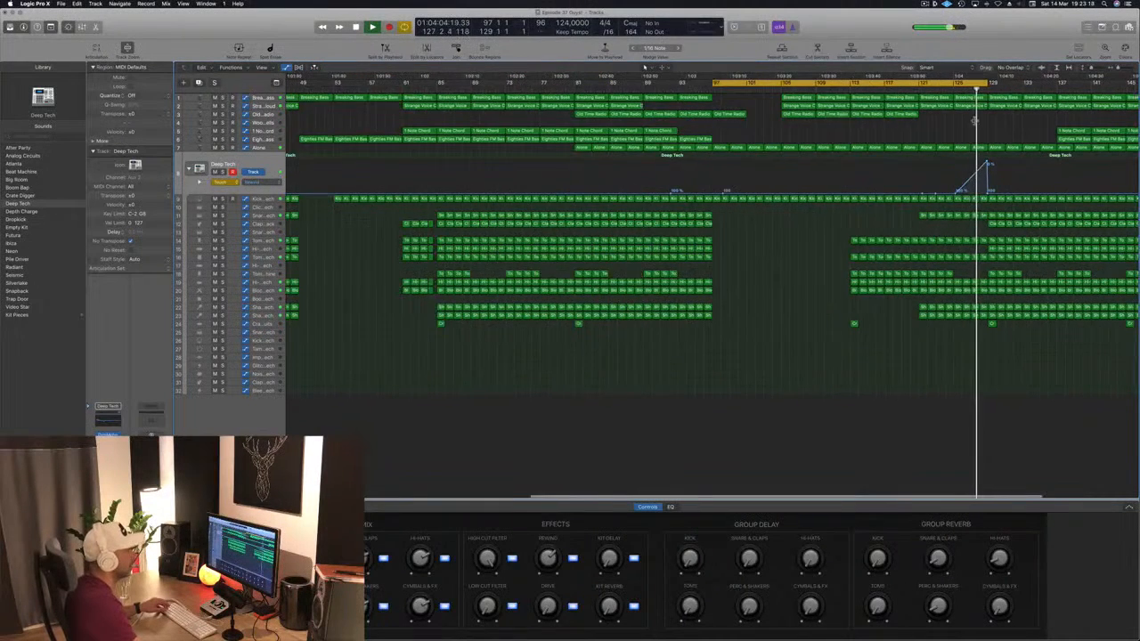
# Move the cycle range to start at bar 105, play the section from there, and save the project.
pyautogui.moveTo(989, 84)
pyautogui.mouseDown()
pyautogui.moveTo(1030, 84)
pyautogui.moveTo(777, 93)
pyautogui.moveTo(788, 98)
pyautogui.mouseUp()
pyautogui.press('space')
pyautogui.press('super+s')
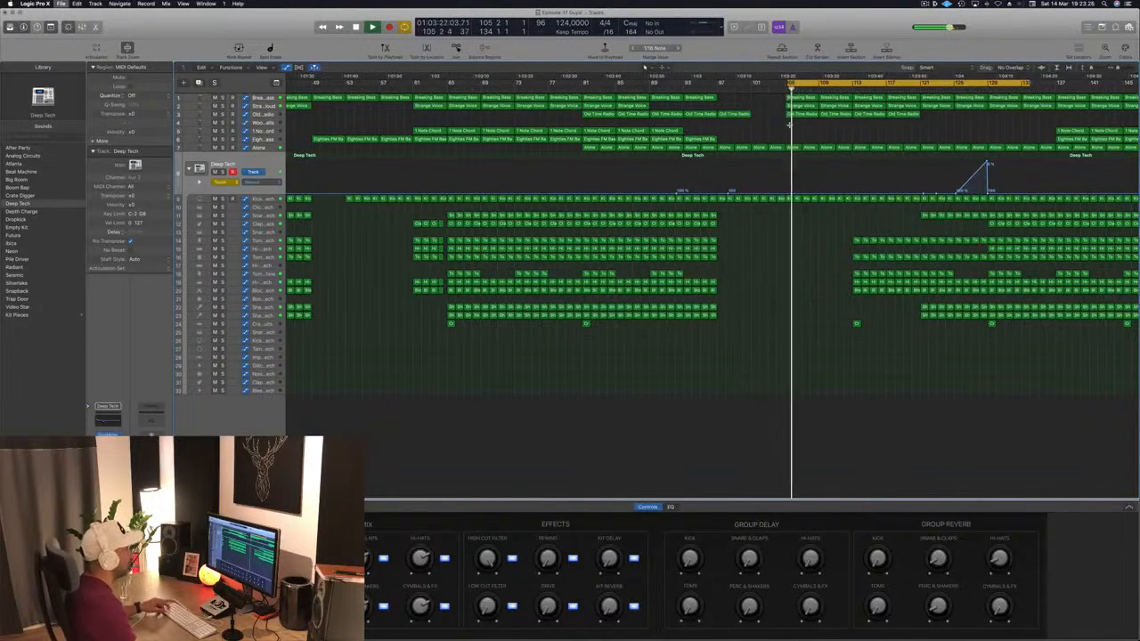
pyautogui.press('z')
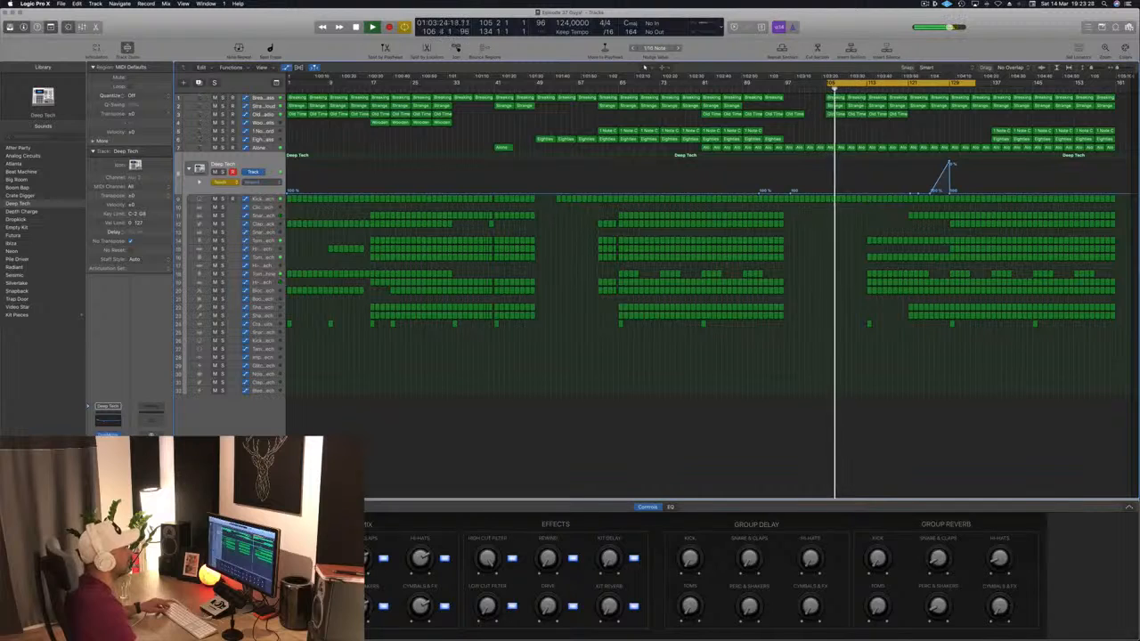
# Play the build-up from bar 113 and again from just before bar 129, and save the project.
pyautogui.click(865, 89)
pyautogui.press('super+s')
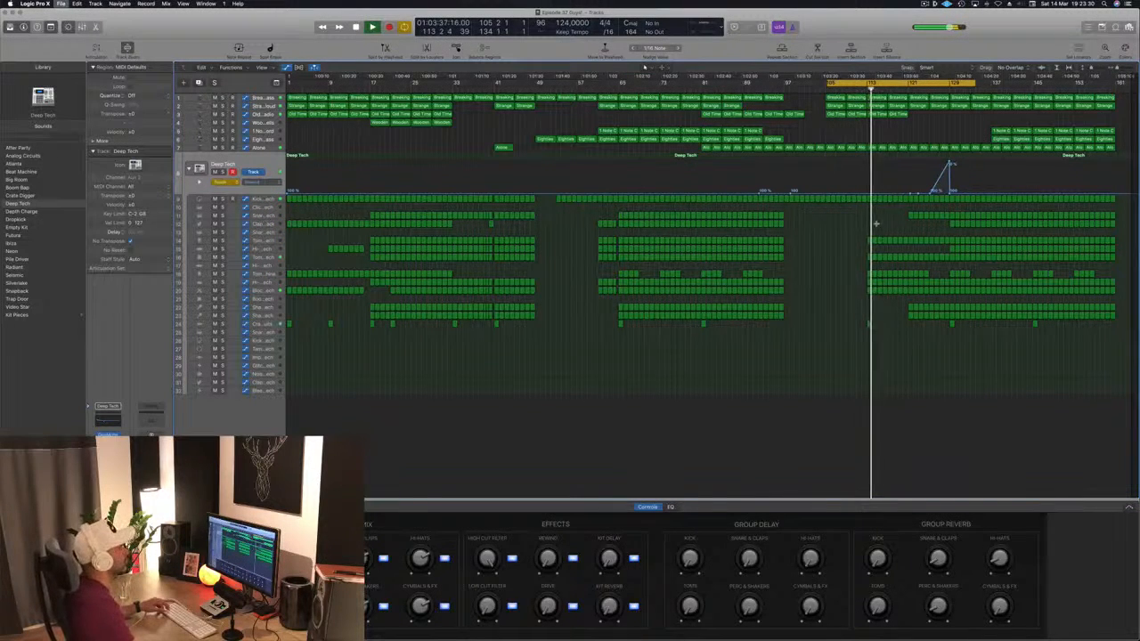
pyautogui.scroll(3, 806, 292)
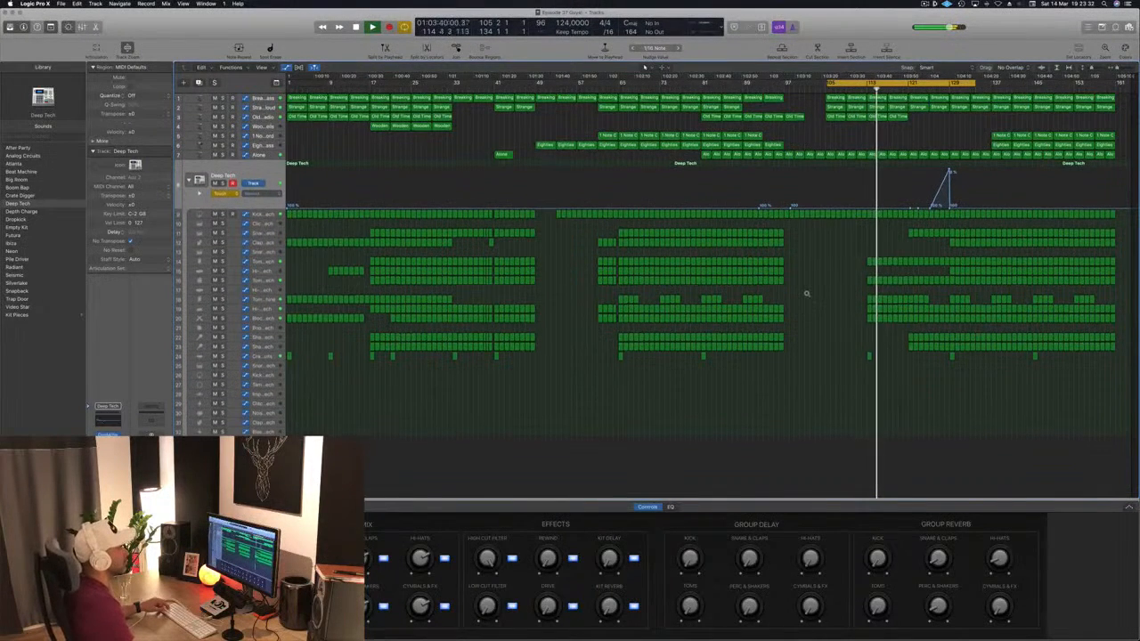
pyautogui.click(944, 89)
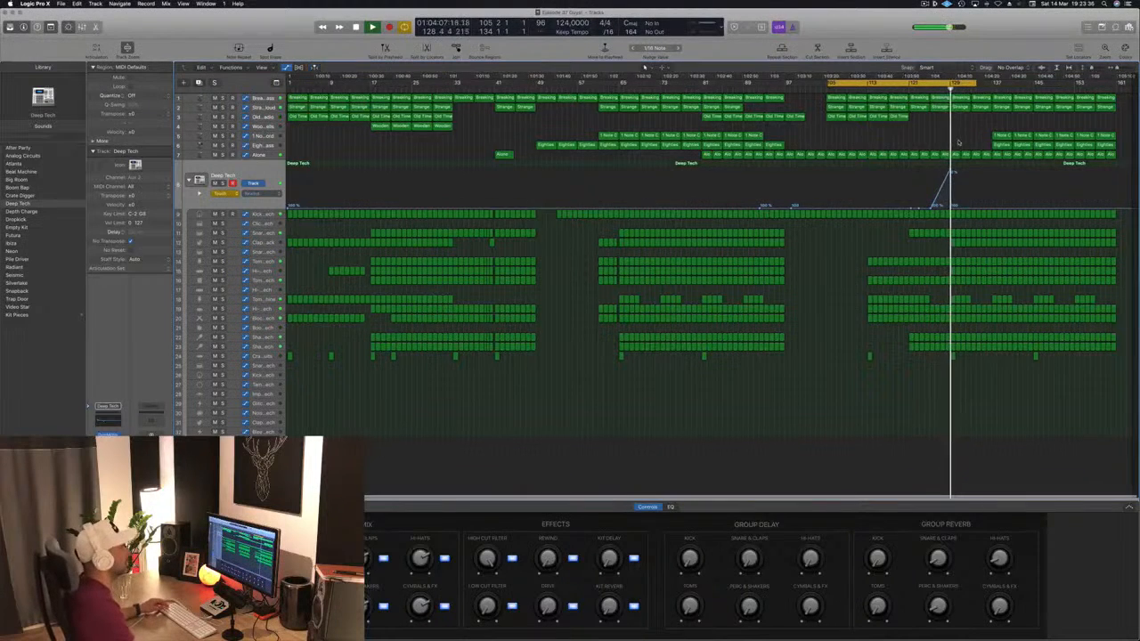
# Move the cycle range to cover bars 133 to 161.
pyautogui.moveTo(970, 84); pyautogui.dragTo(1104, 86)
pyautogui.moveTo(995, 84); pyautogui.dragTo(956, 86)
pyautogui.press('super+Right')
pyautogui.press('super+Right')
pyautogui.press('super+Right')
pyautogui.press('super+Right')
pyautogui.press('super+Right')
pyautogui.press('super+Left')
pyautogui.press('super+Left')
pyautogui.press('super+Left')
pyautogui.press('super+Left')
pyautogui.press('super+Left')
pyautogui.press('super+Left')
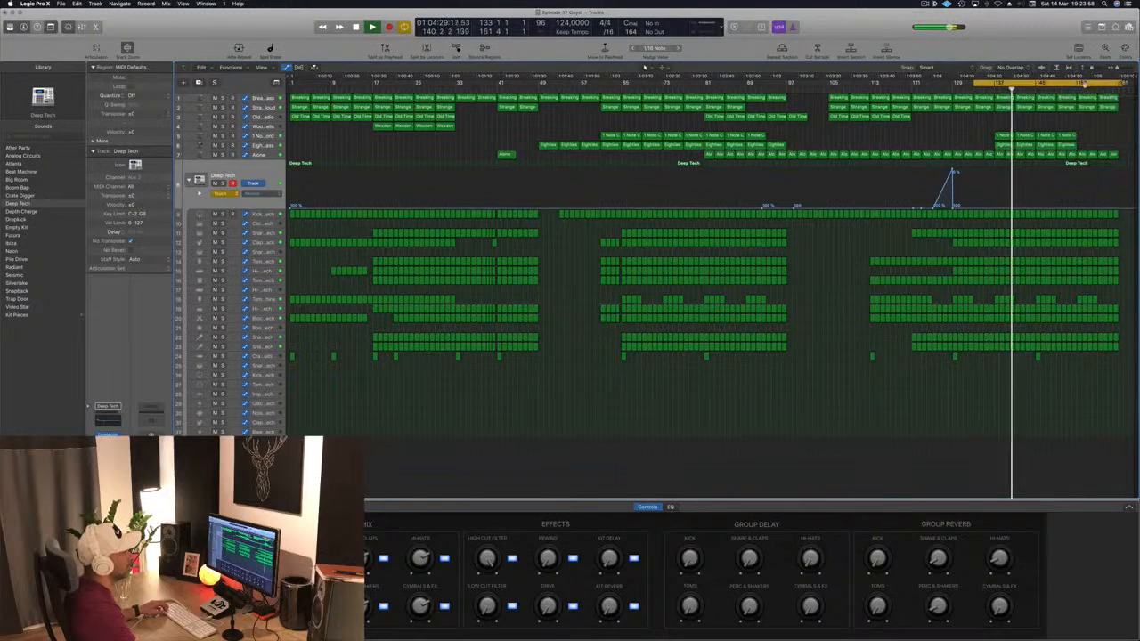
# Shorten the cycle range to bars 153 to 161 and repeat that section across all tracks.
pyautogui.click(1084, 84)
pyautogui.moveTo(1078, 87); pyautogui.dragTo(1116, 87)
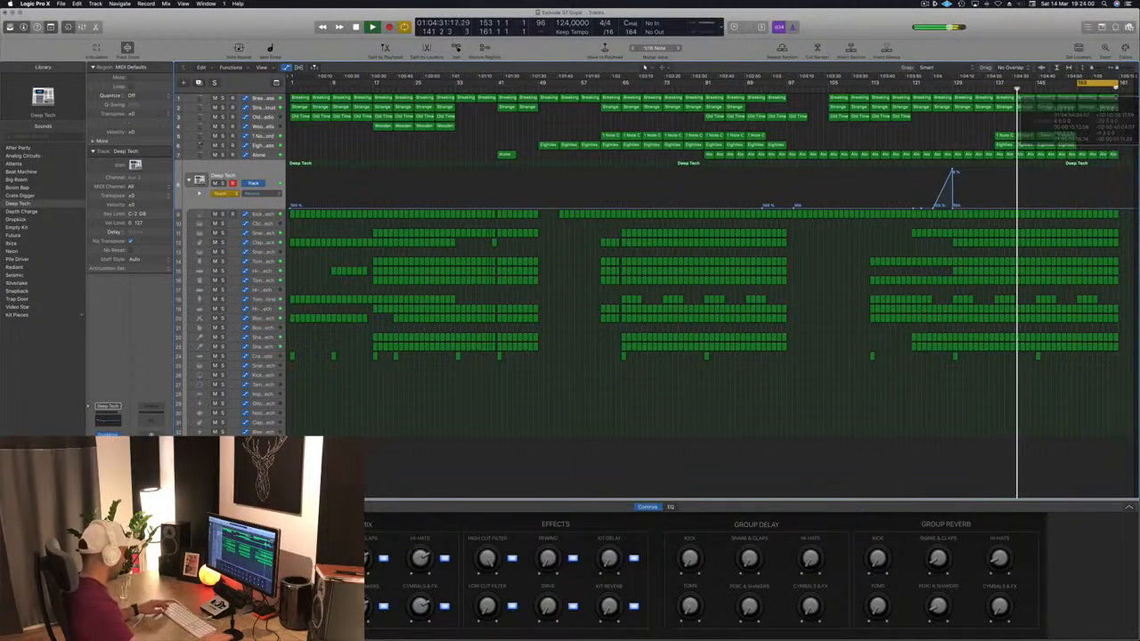
pyautogui.press('ctrl+super+r')
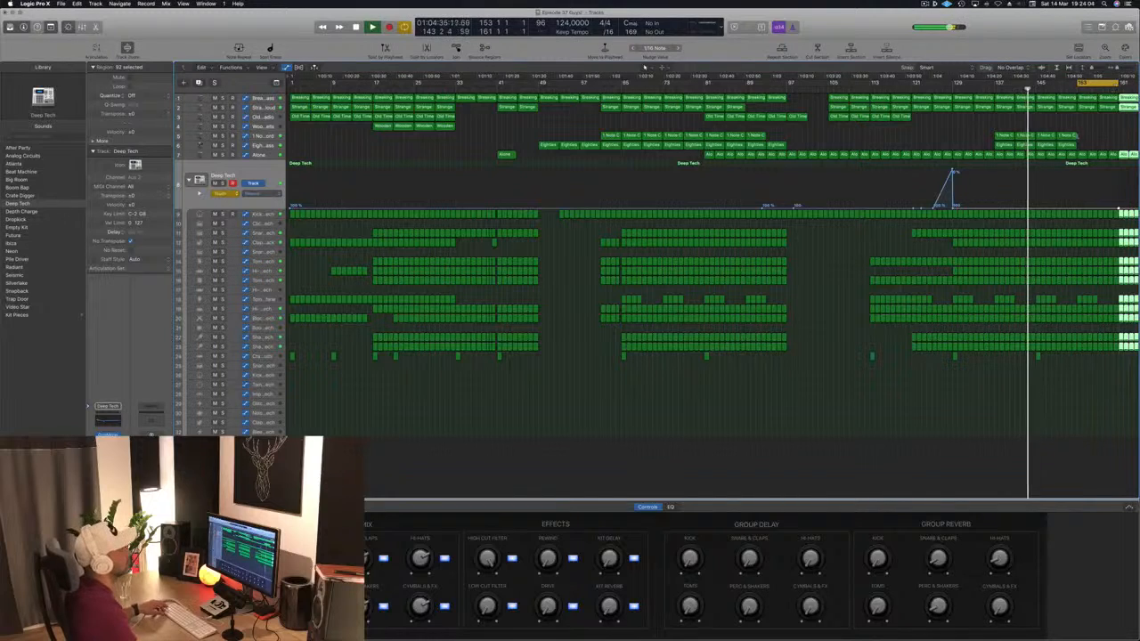
# Extend the cycle range to bars 153 to 169, repeat that section, and delete the copied regions on track 7 from bar 169.
pyautogui.scroll(-2, 1077, 135)
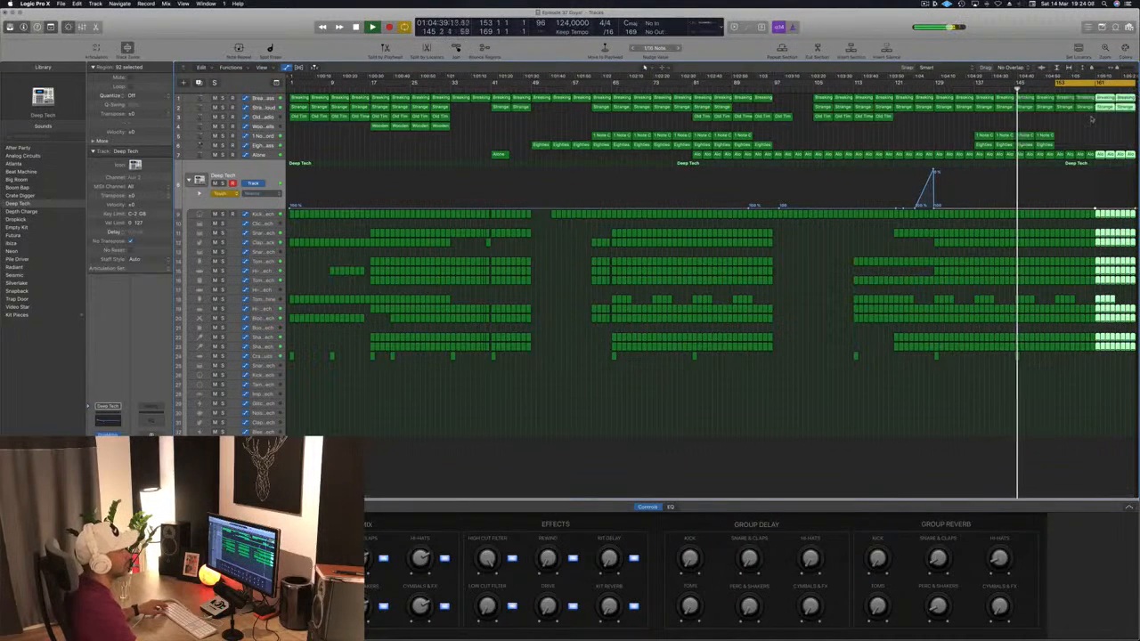
pyautogui.click(933, 132)
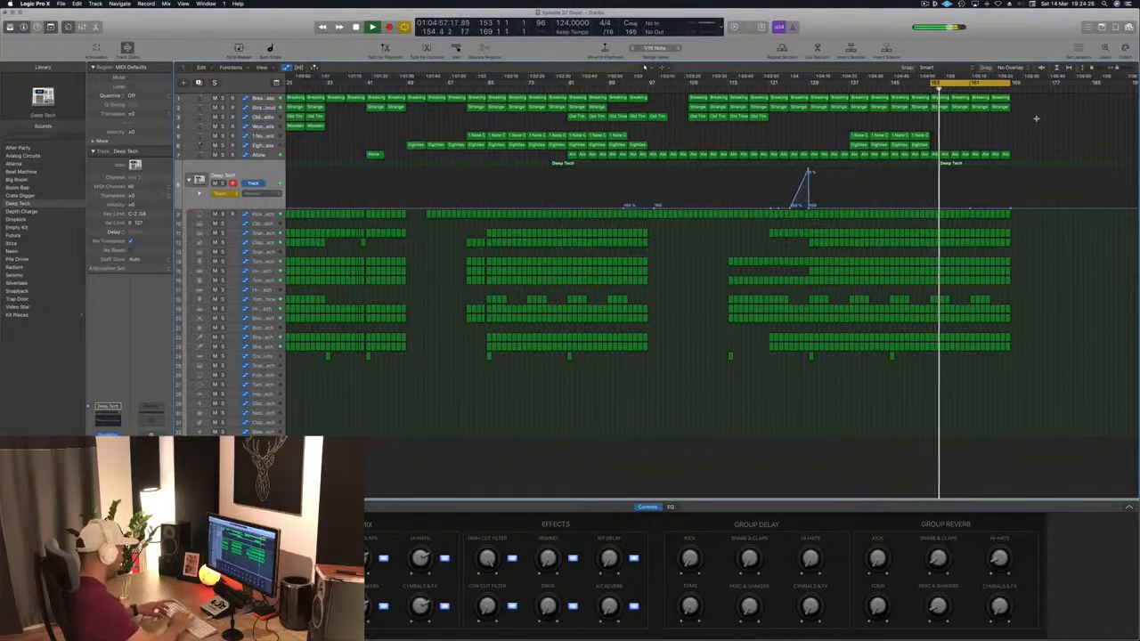
pyautogui.press('ctrl+super+r')
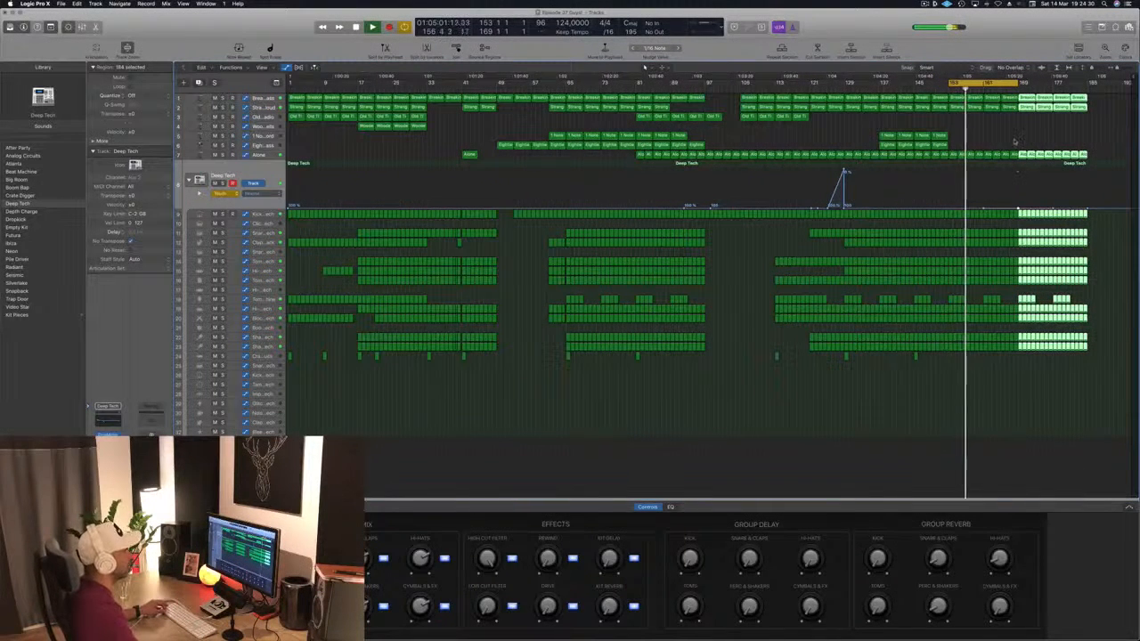
pyautogui.moveTo(1023, 144); pyautogui.dragTo(1108, 157)
pyautogui.press('Delete')
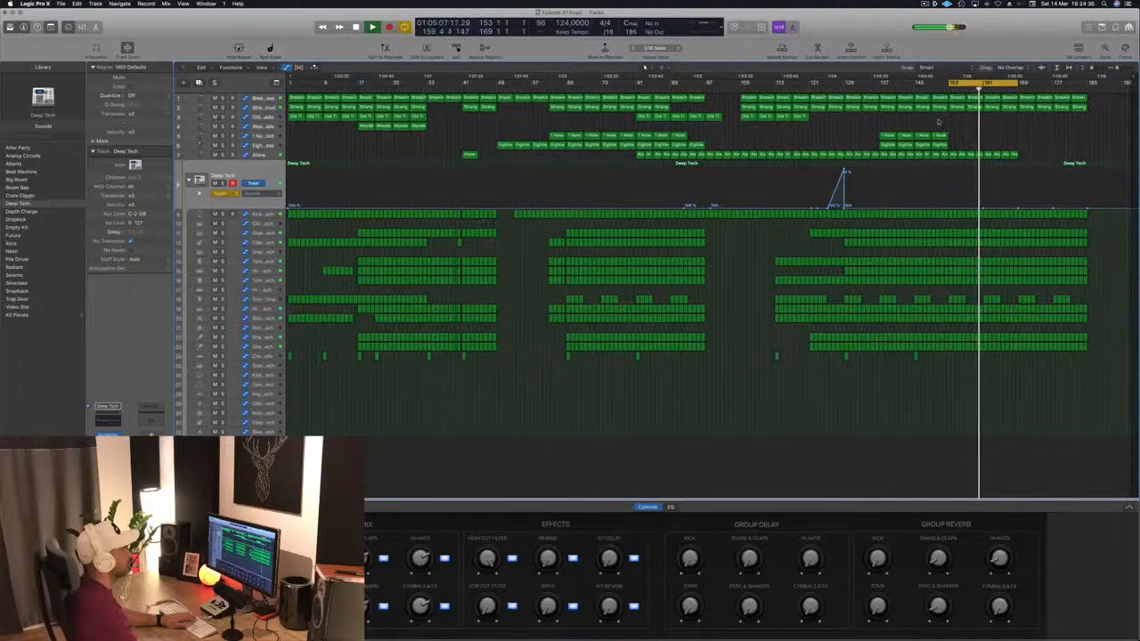
# Play from about bars 137 and 153, and extend the end of the cycle range to bar 187.
pyautogui.click(875, 88)
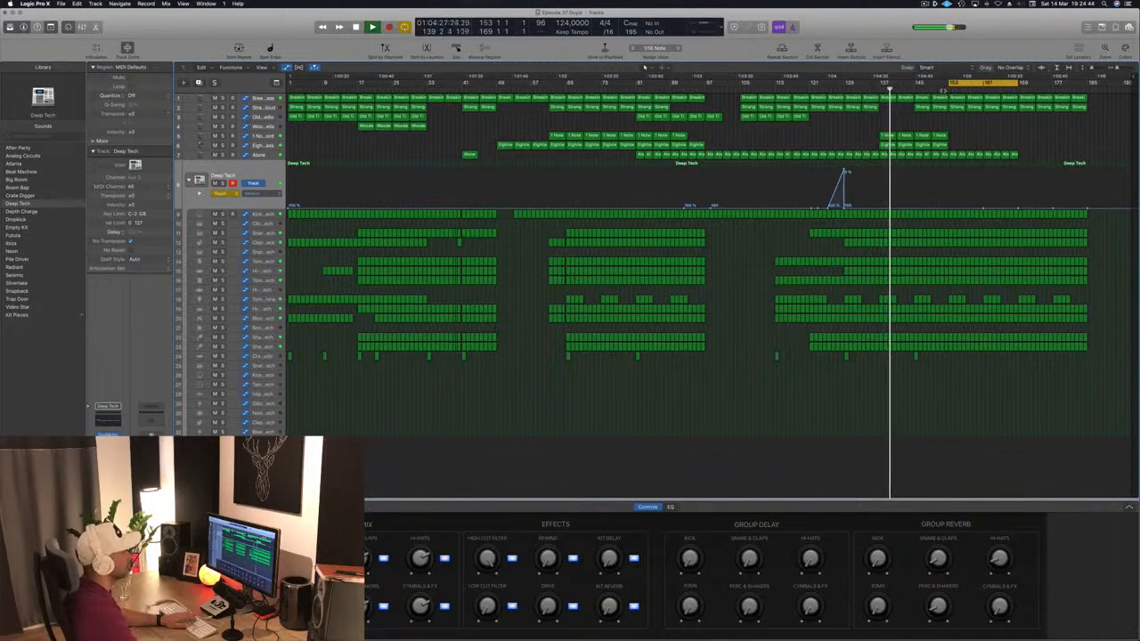
pyautogui.click(943, 90)
pyautogui.moveTo(1017, 84); pyautogui.dragTo(1096, 84)
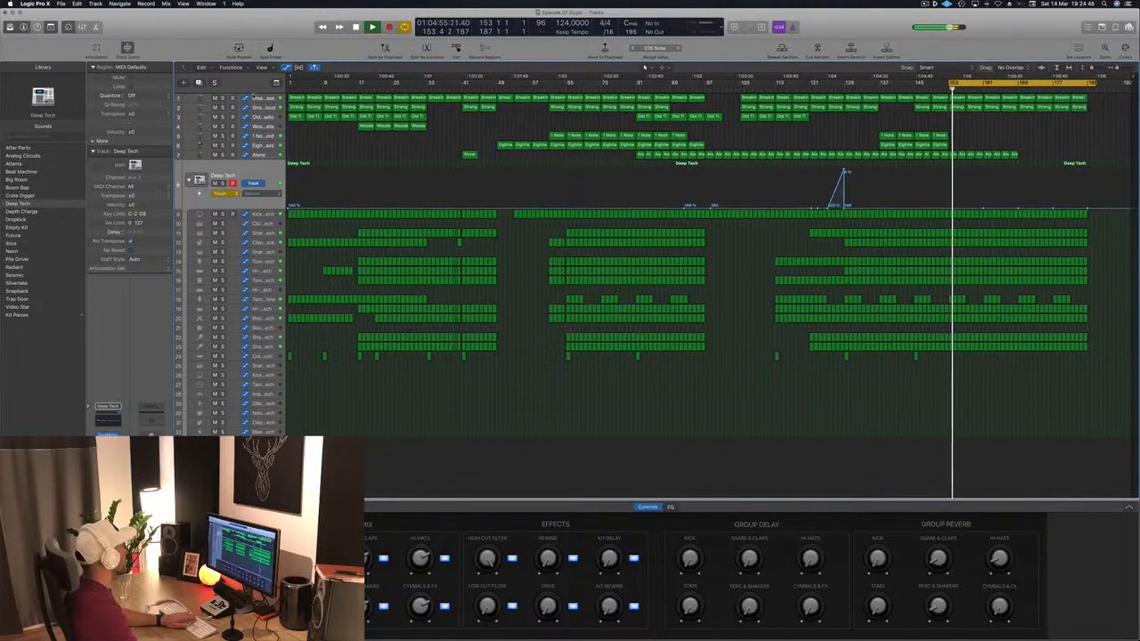
# Raise the Breaking Bass automation to a peak at about bar 161 and delete the track's regions from bar 169 onward.
pyautogui.click(258, 99)
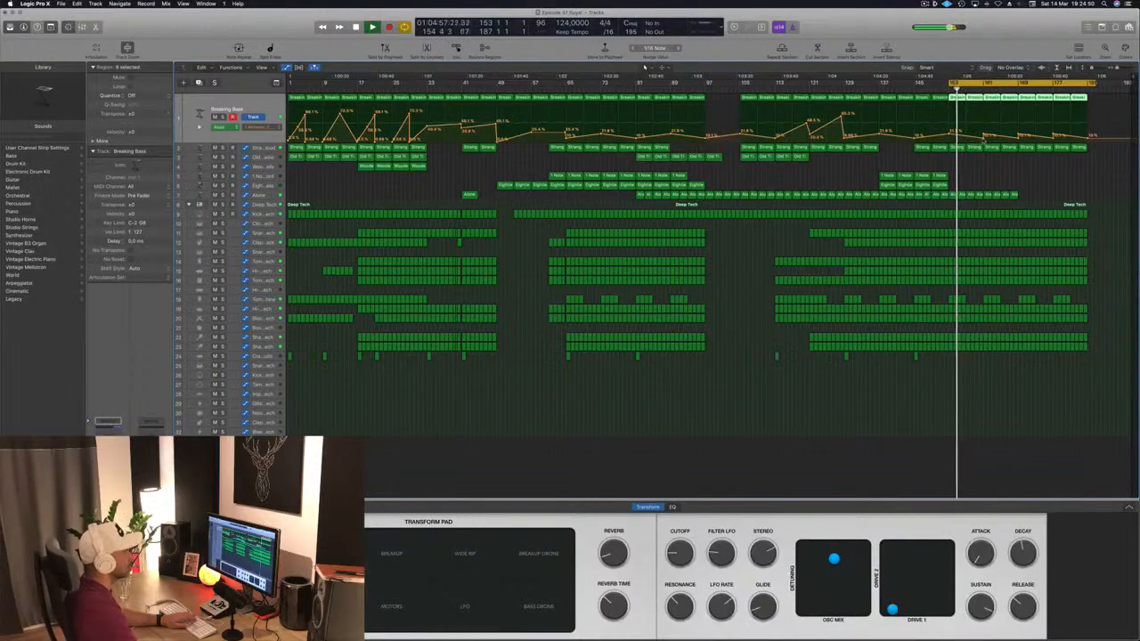
pyautogui.moveTo(984, 137); pyautogui.dragTo(984, 126)
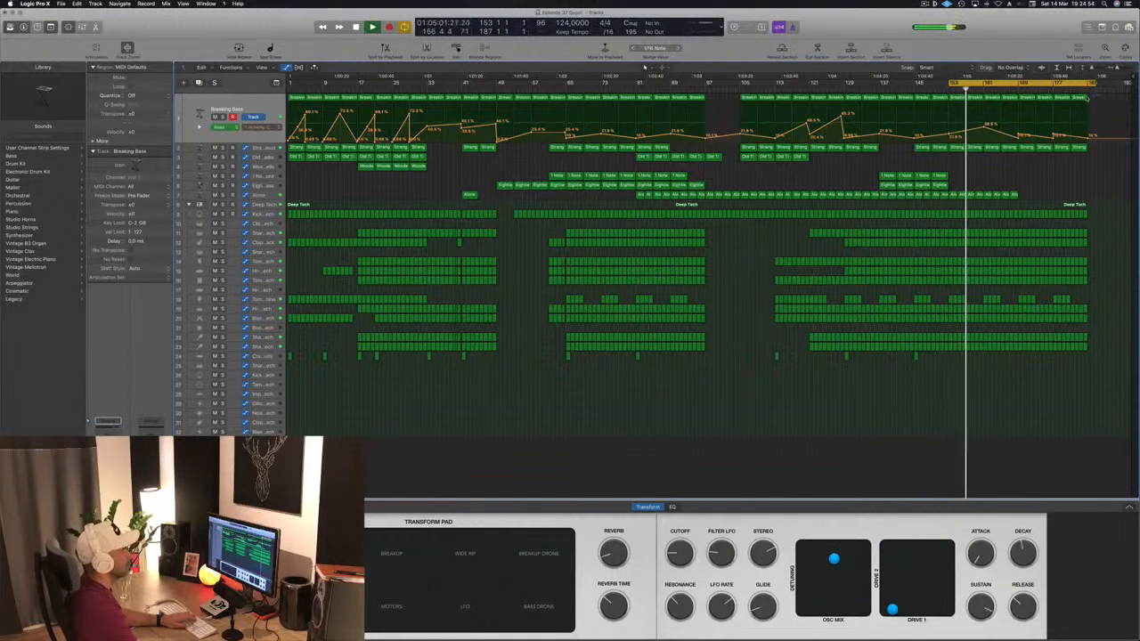
pyautogui.moveTo(1086, 98); pyautogui.dragTo(1028, 101)
pyautogui.press('BackSpace')
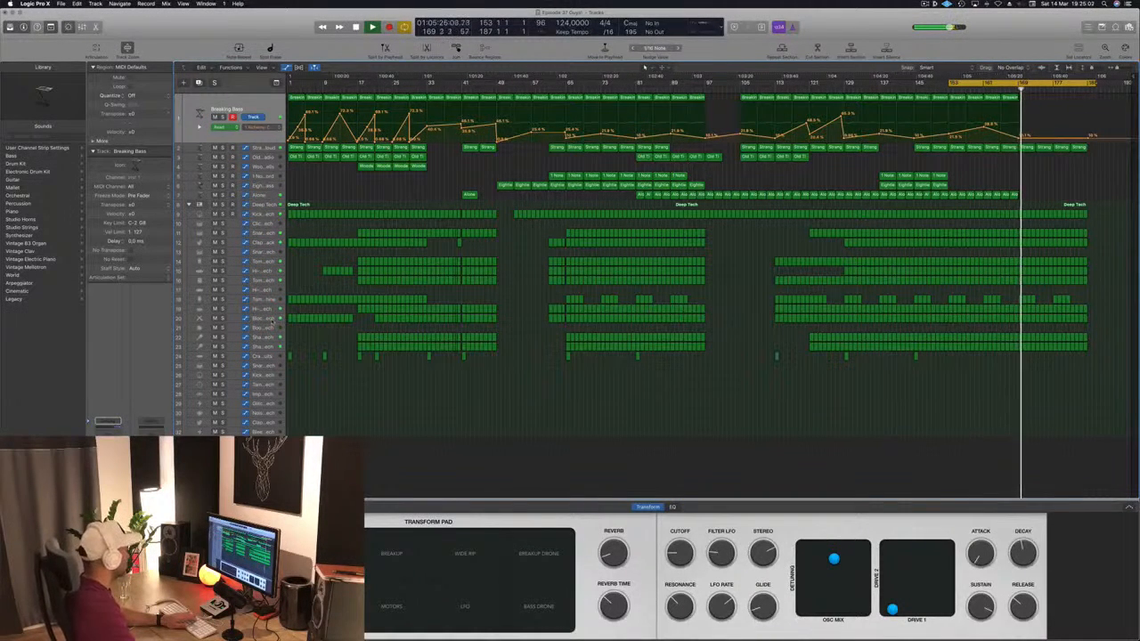
# Draw a low cut automation peak at bar 177 on the Block track, ramping from bar 169 to 185, and remove its regions after bar 177.
pyautogui.click(1047, 319)
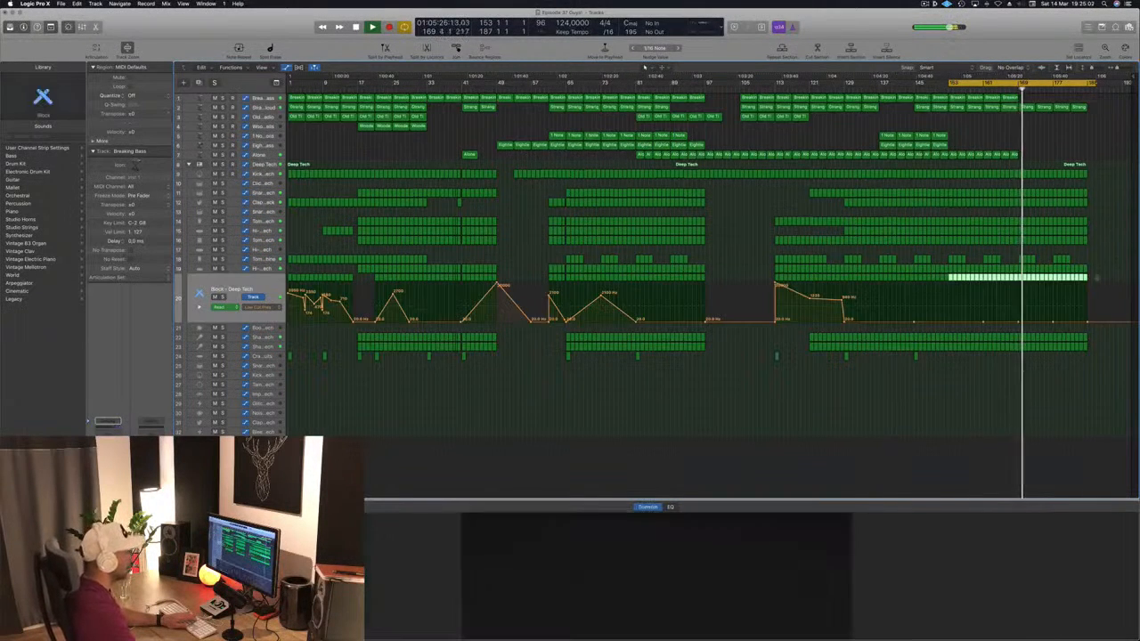
pyautogui.click(1053, 321)
pyautogui.moveTo(1054, 320); pyautogui.dragTo(1022, 319)
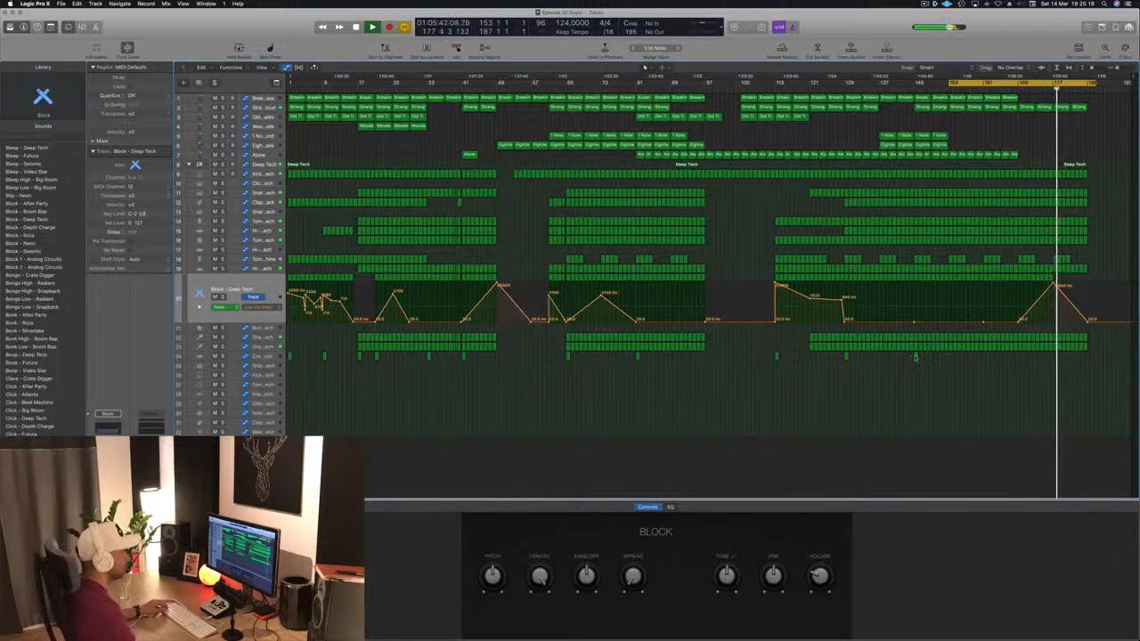
# Copy the crash region at bar 145 to bar 185 on the same track.
pyautogui.click(914, 356)
pyautogui.moveTo(914, 356); pyautogui.dragTo(1091, 360)
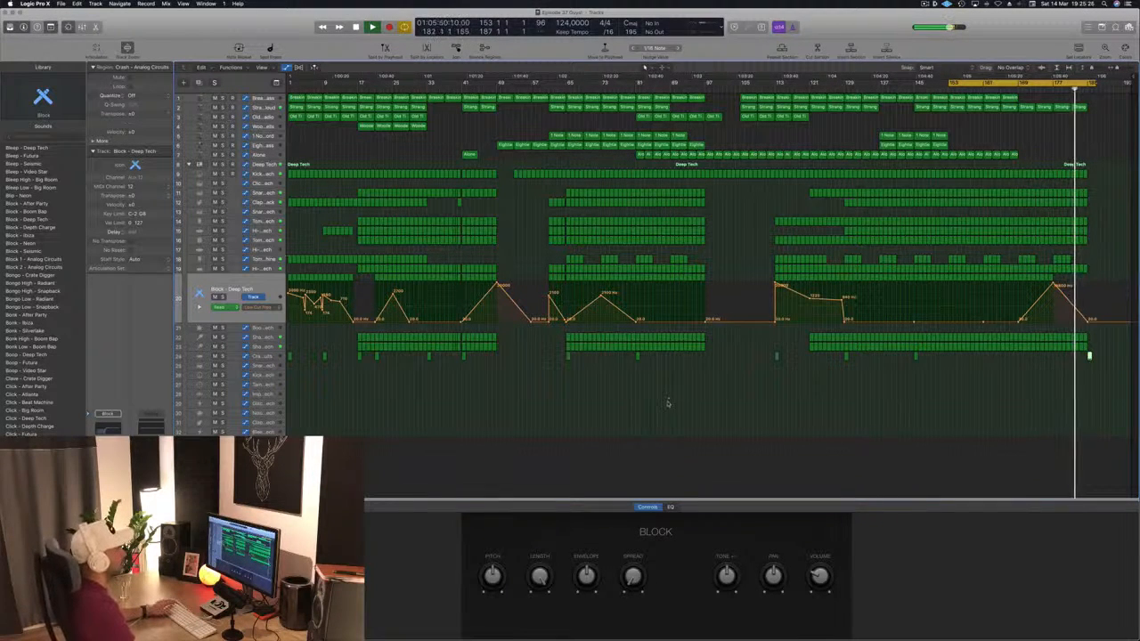
pyautogui.click(674, 424)
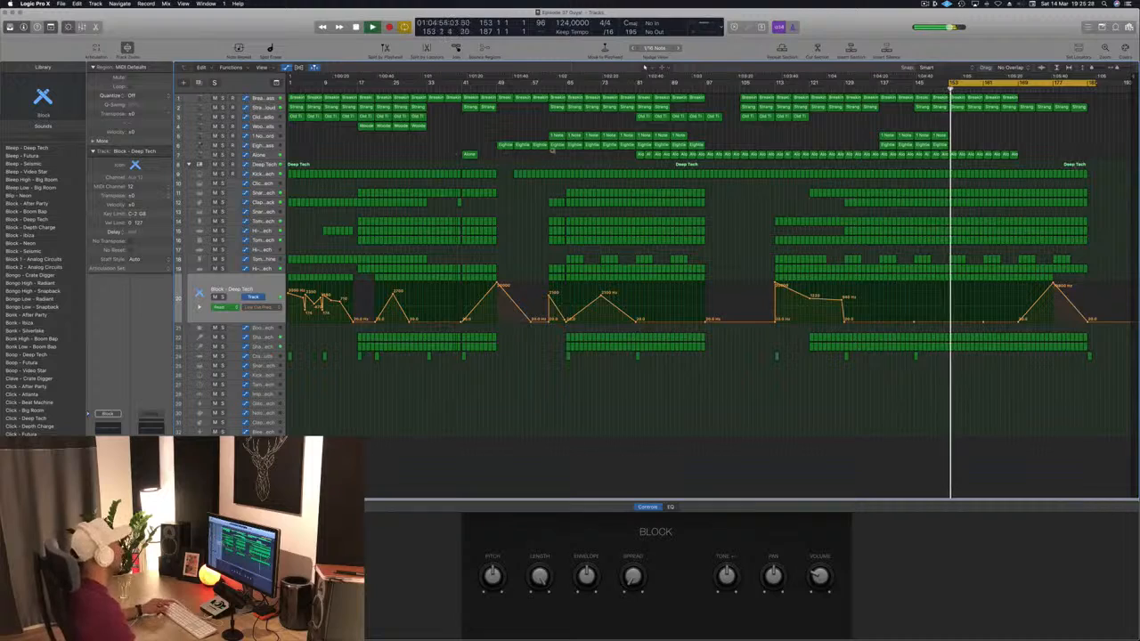
# Open the Breaking Bass track's existing Compressor, check its side-chain settings, and close it.
pyautogui.click(183, 99)
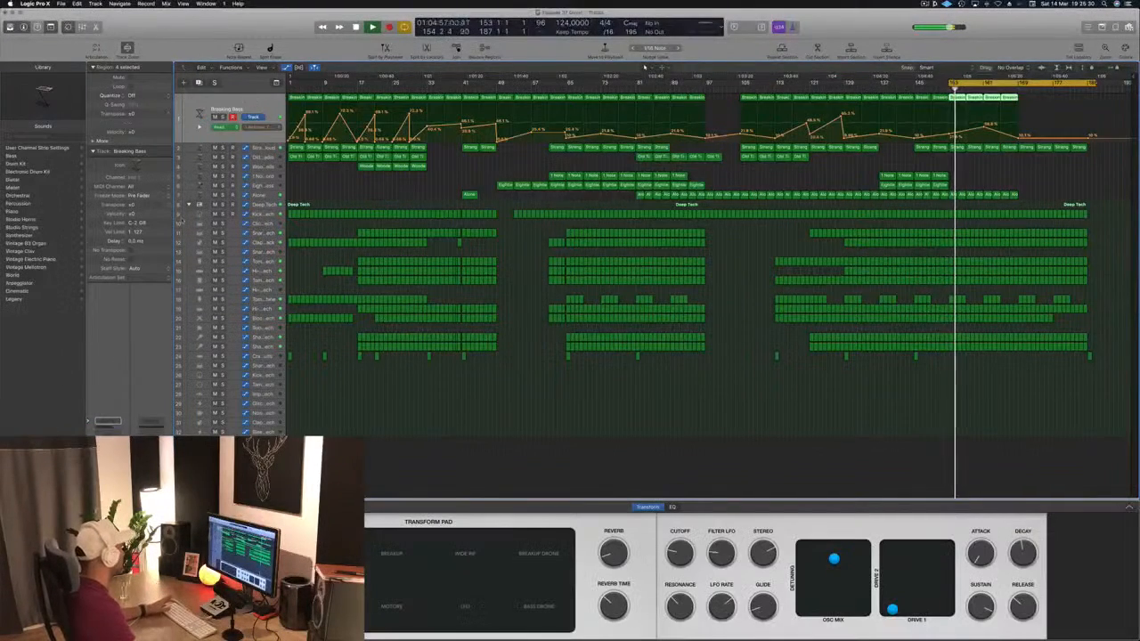
pyautogui.click(108, 485)
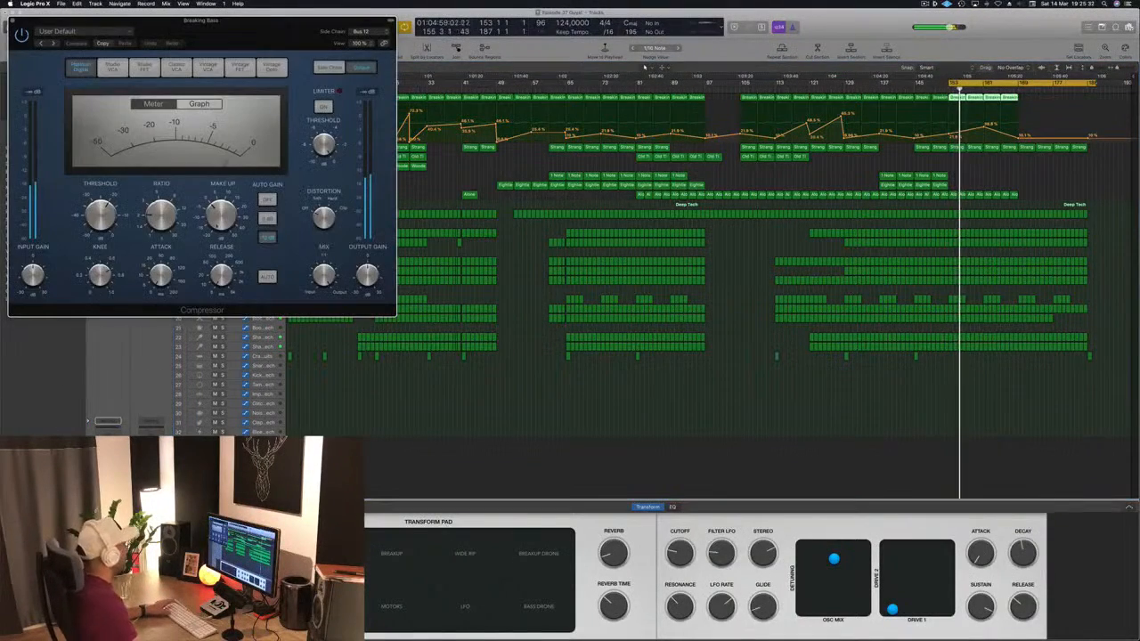
pyautogui.moveTo(36, 19); pyautogui.dragTo(485, 320)
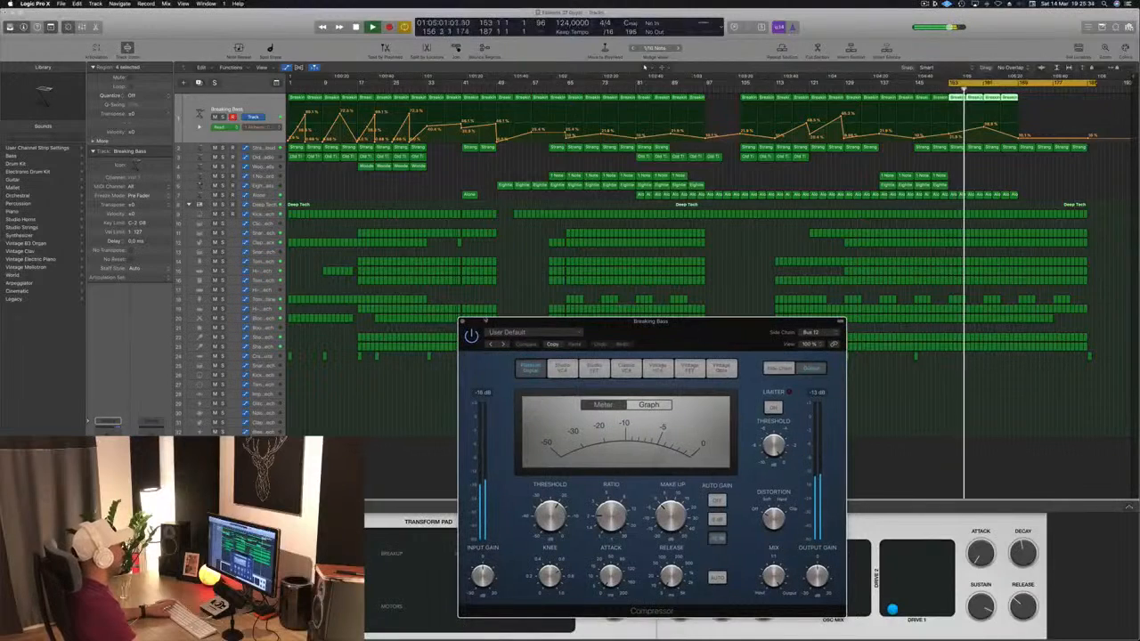
pyautogui.click(462, 323)
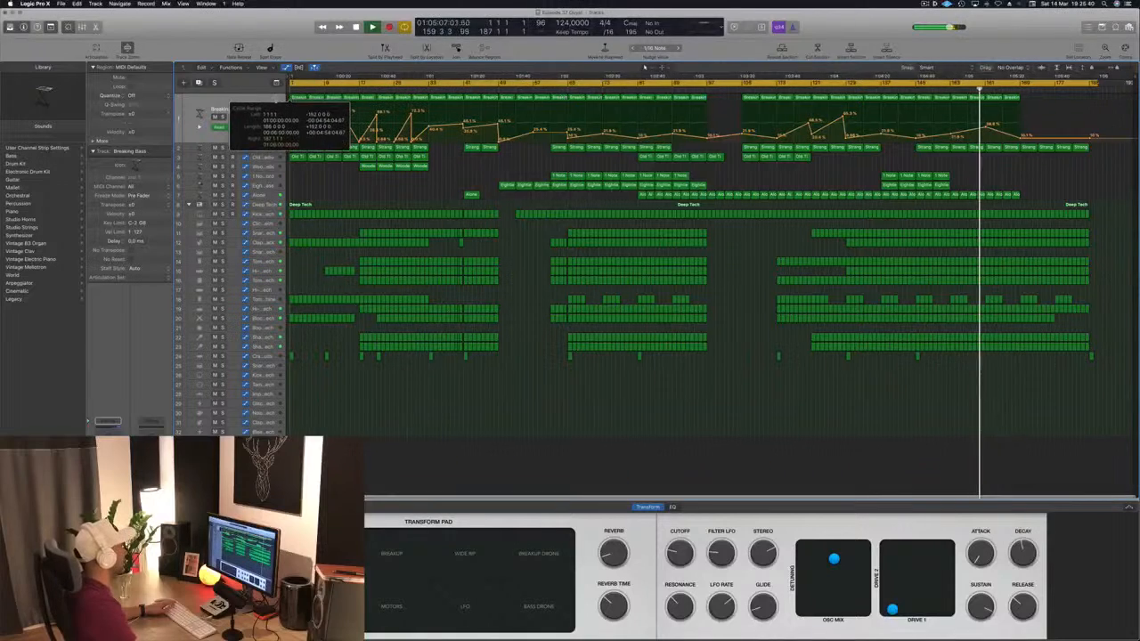
# Extend the cycle range back to bar 1, play from there, and review the Strange Voice Cloud, Kick 1 and Wooden Bells tracks.
pyautogui.press('Return')
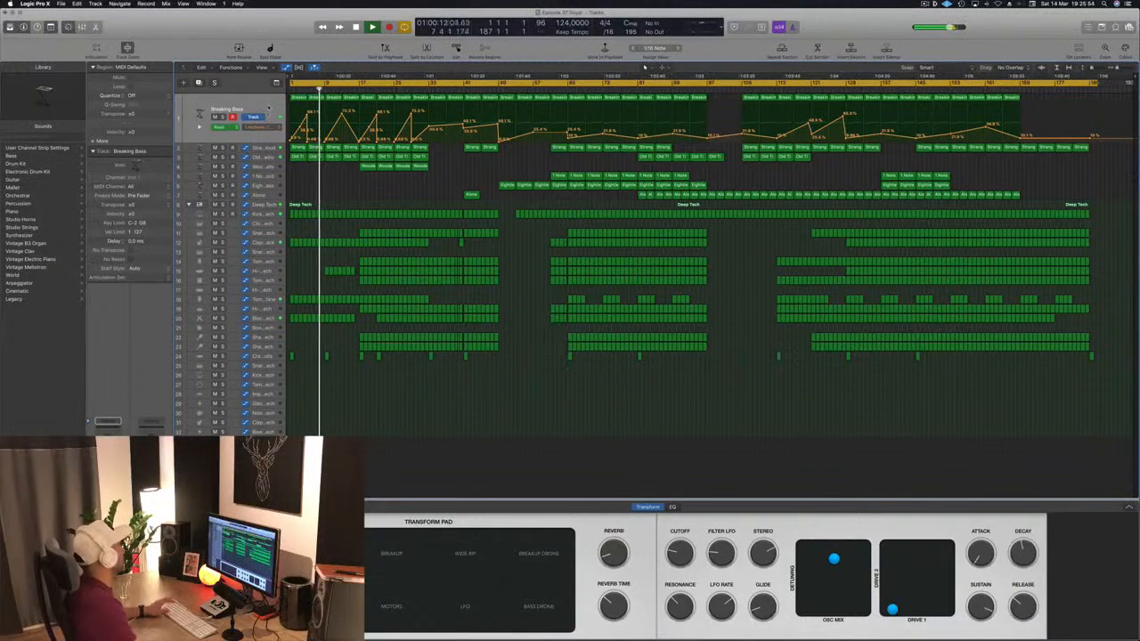
pyautogui.press('Down')
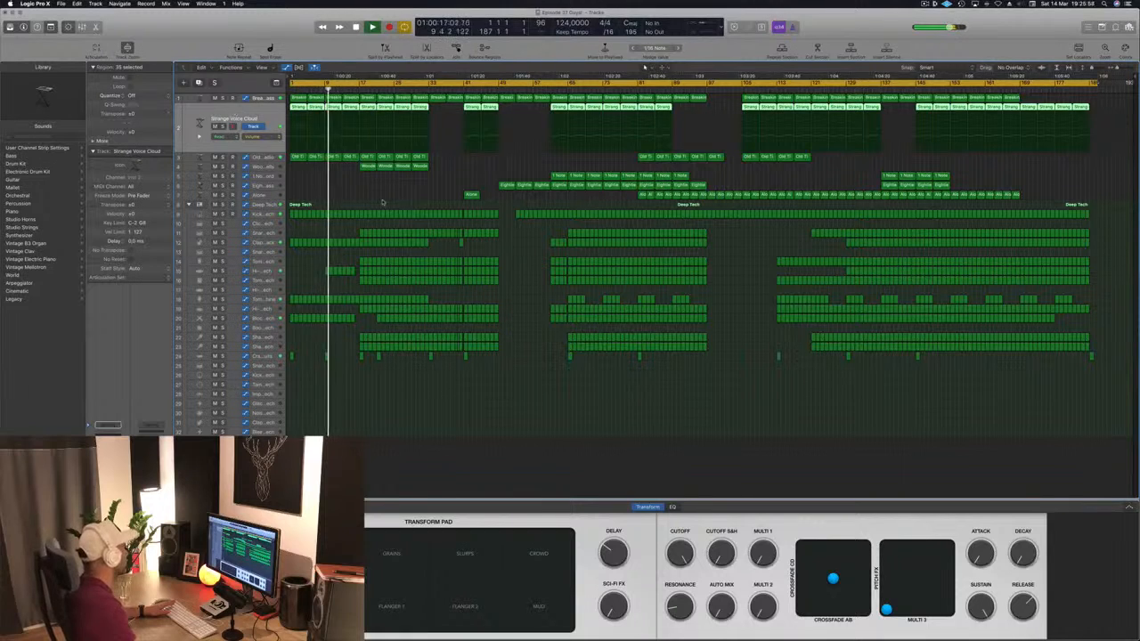
pyautogui.click(400, 181)
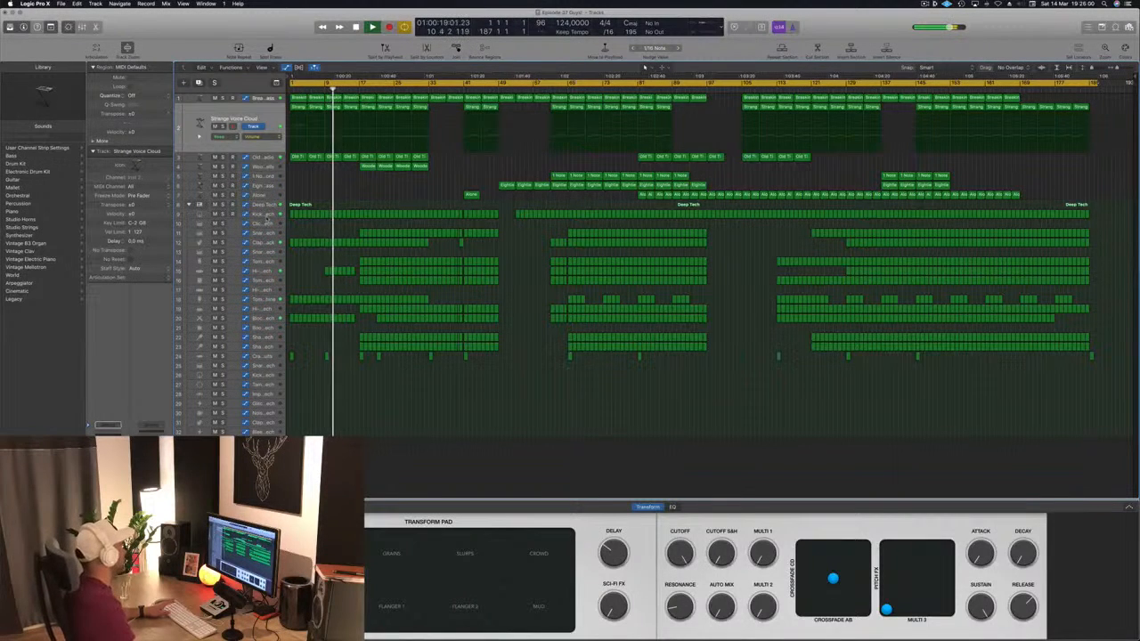
pyautogui.click(265, 215)
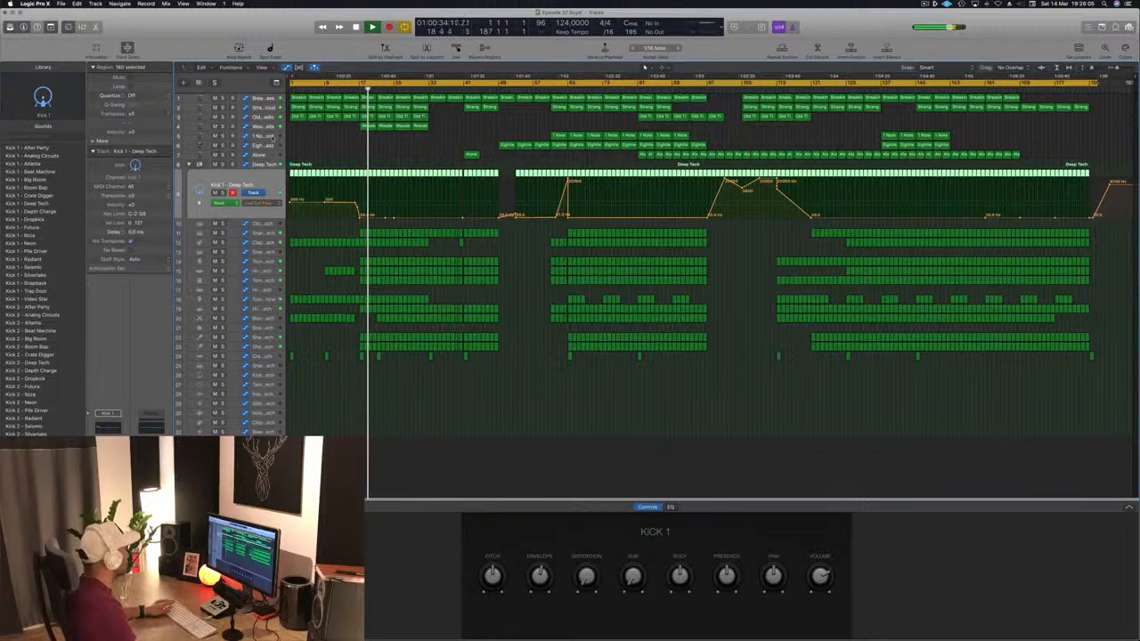
pyautogui.click(264, 126)
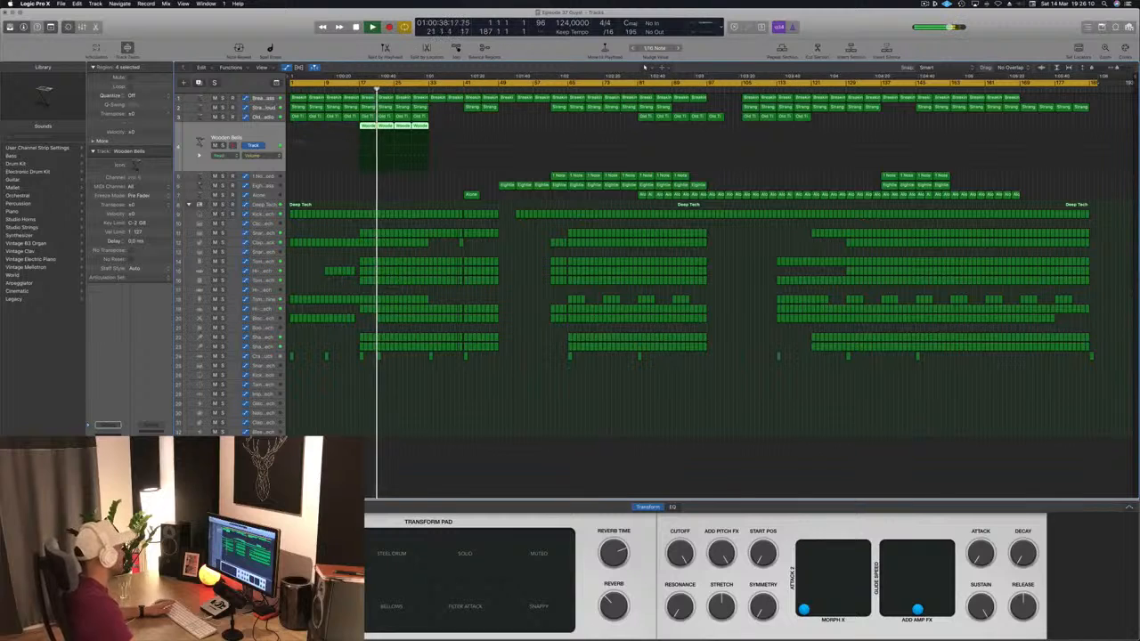
# Set a second Compressor on the Breaking Bass track to Vintage Opto with a -23 dB threshold, higher ratio and auto release off.
pyautogui.click(263, 98)
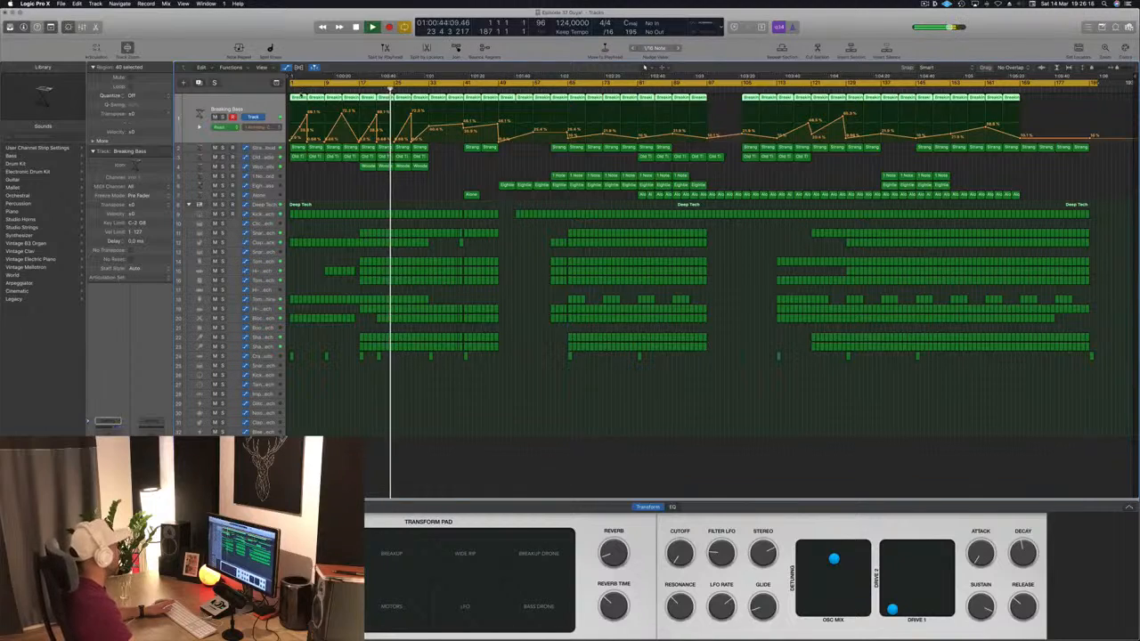
pyautogui.press('v')
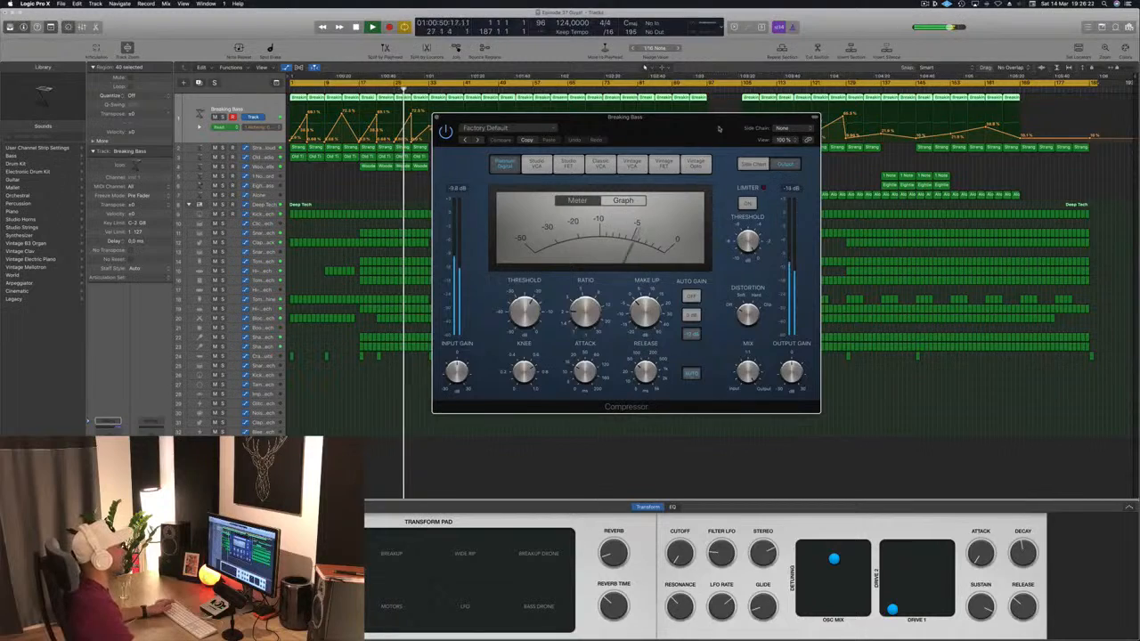
pyautogui.click(697, 165)
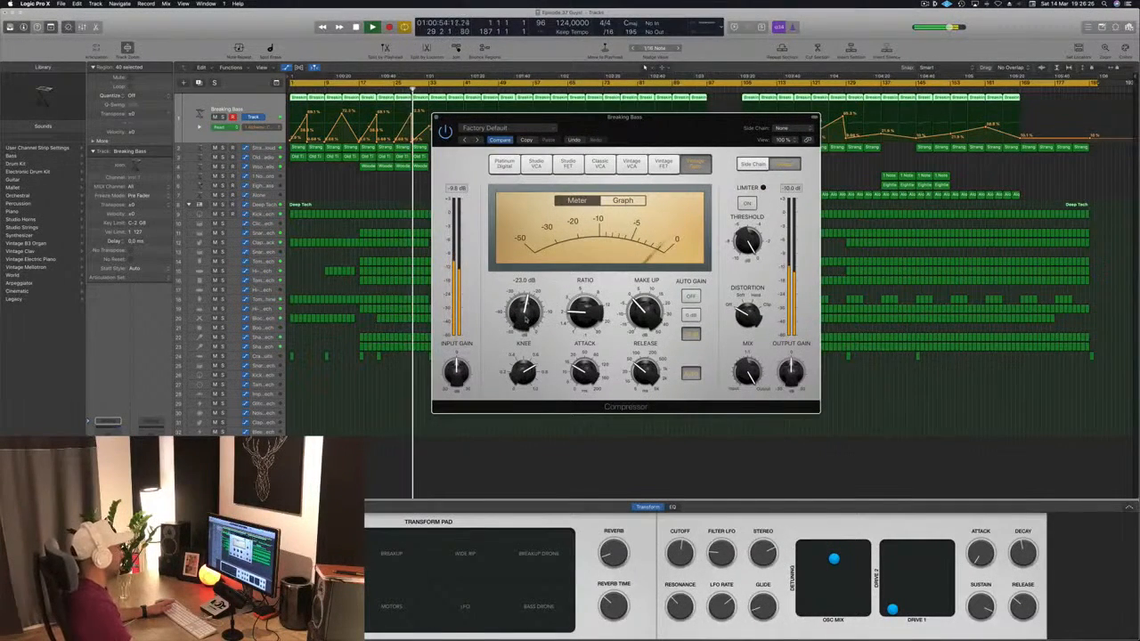
pyautogui.moveTo(577, 313); pyautogui.dragTo(577, 295)
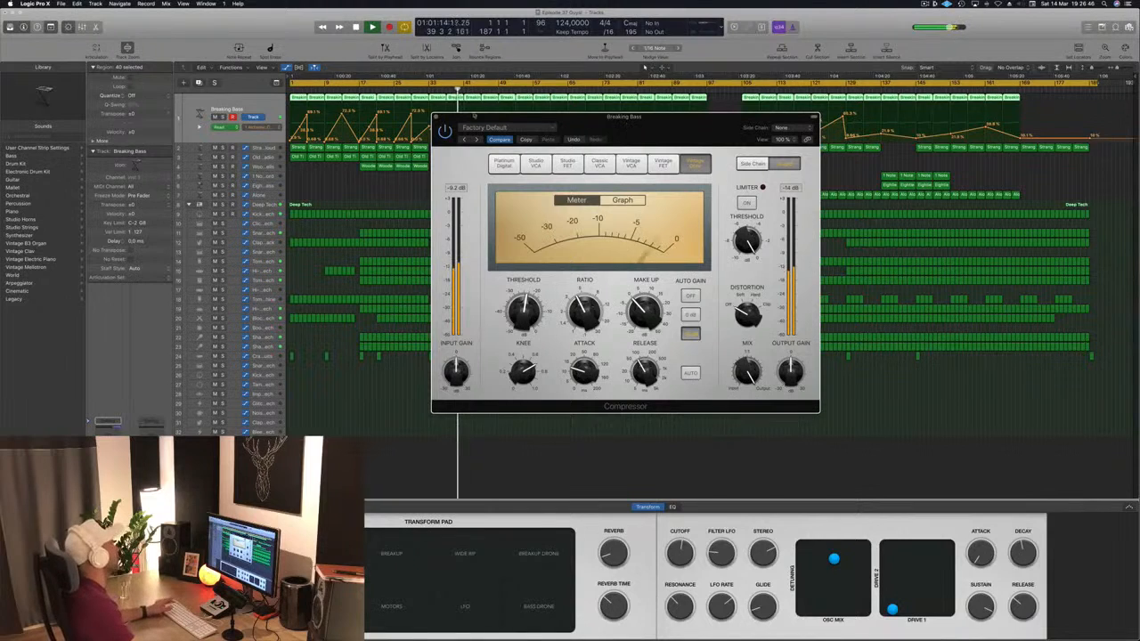
pyautogui.click(436, 118)
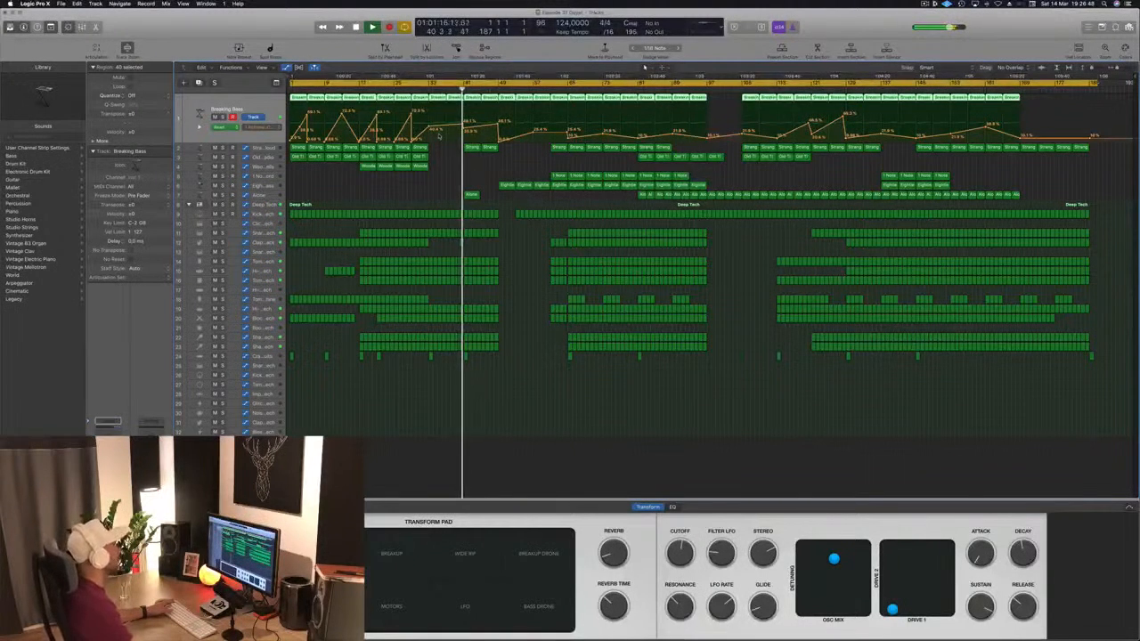
# Play from bar 32 and lower the Breaking Bass automation point at about bar 33.
pyautogui.click(425, 88)
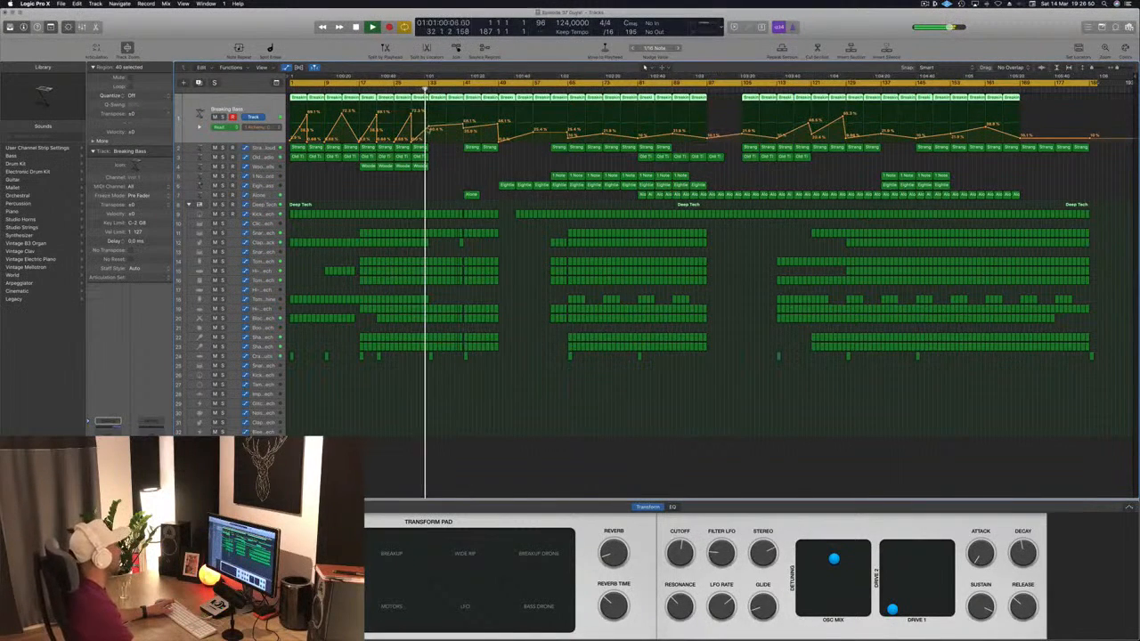
pyautogui.click(431, 127)
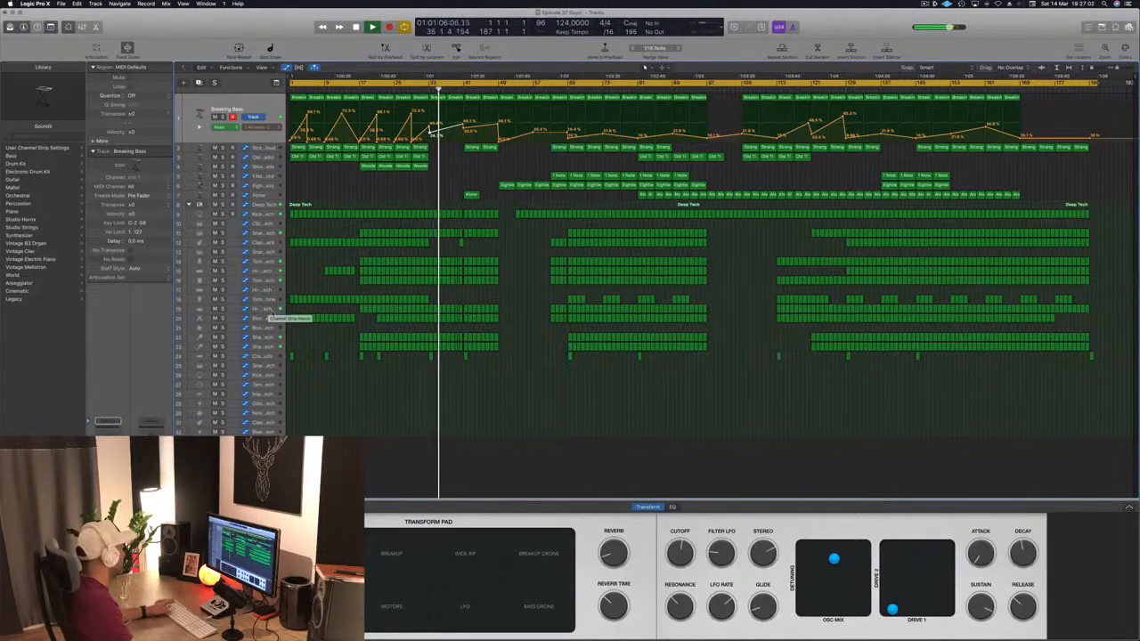
# Insert a Compressor on the Block - Deep Tech track and side-chain it to Bus 12 (Kick 1 - Deep Tech) during playback.
pyautogui.click(264, 318)
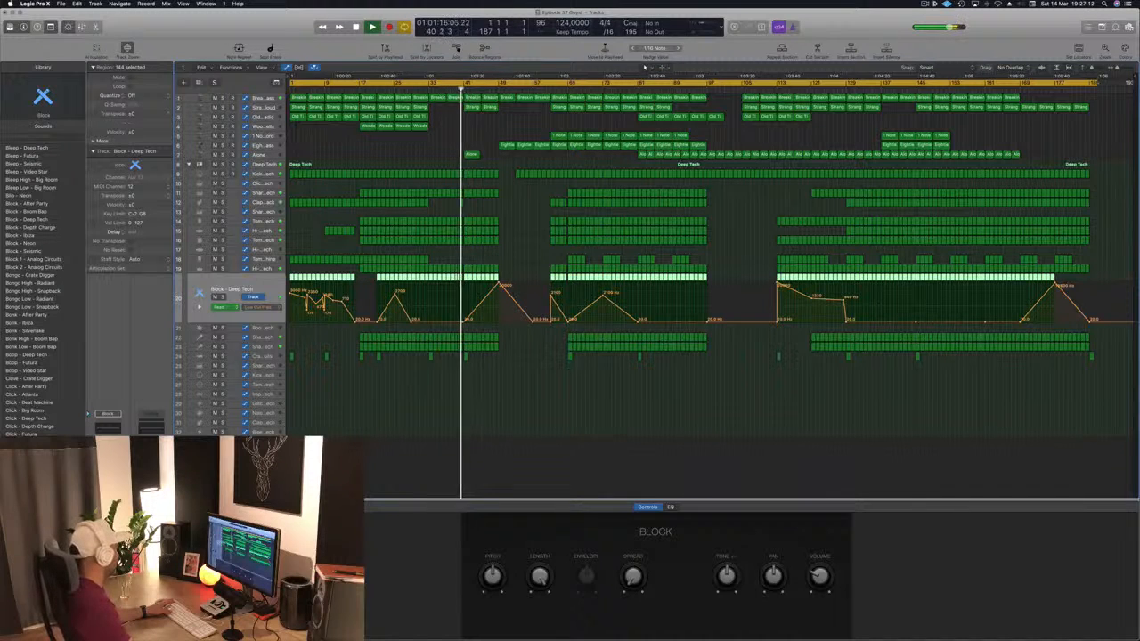
pyautogui.click(416, 89)
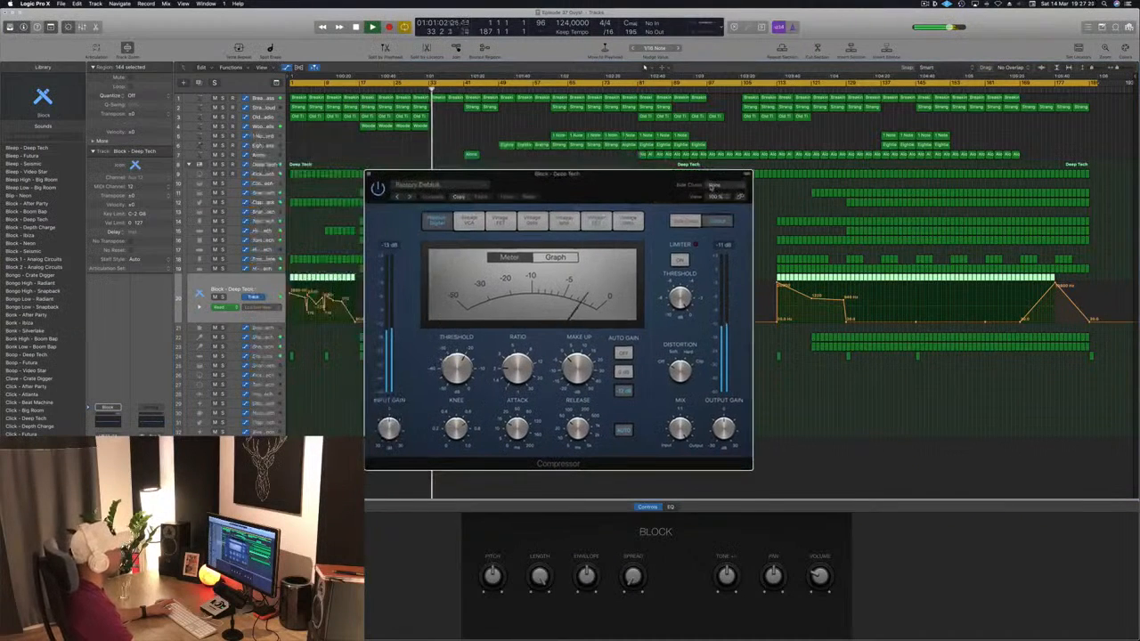
pyautogui.click(710, 187)
pyautogui.moveTo(718, 212)
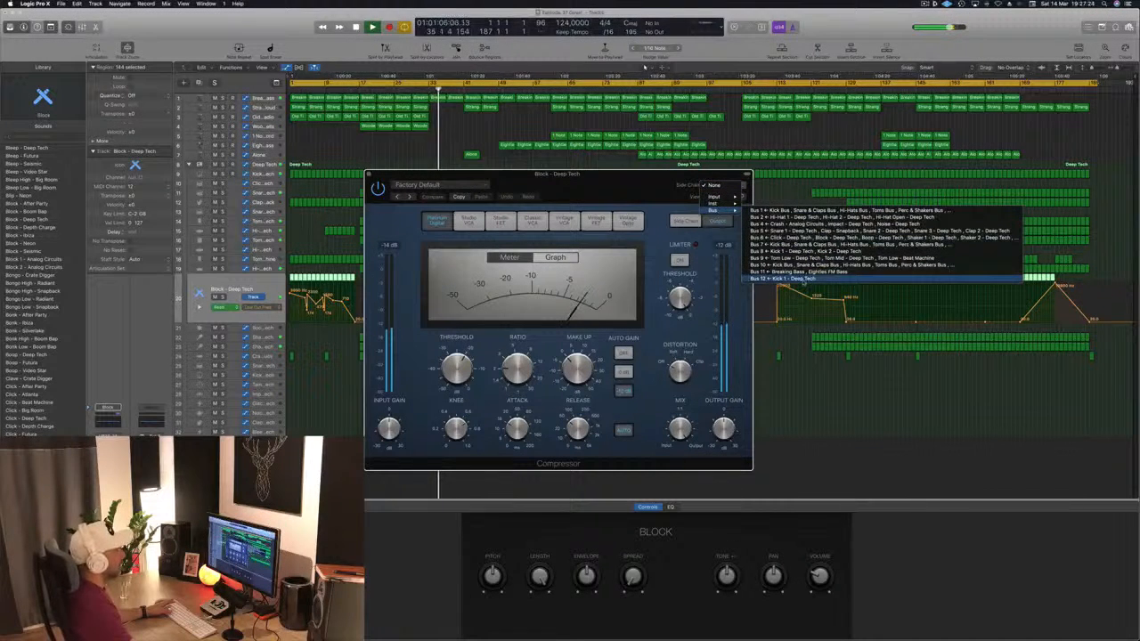
pyautogui.click(783, 279)
pyautogui.moveTo(594, 181); pyautogui.dragTo(614, 176)
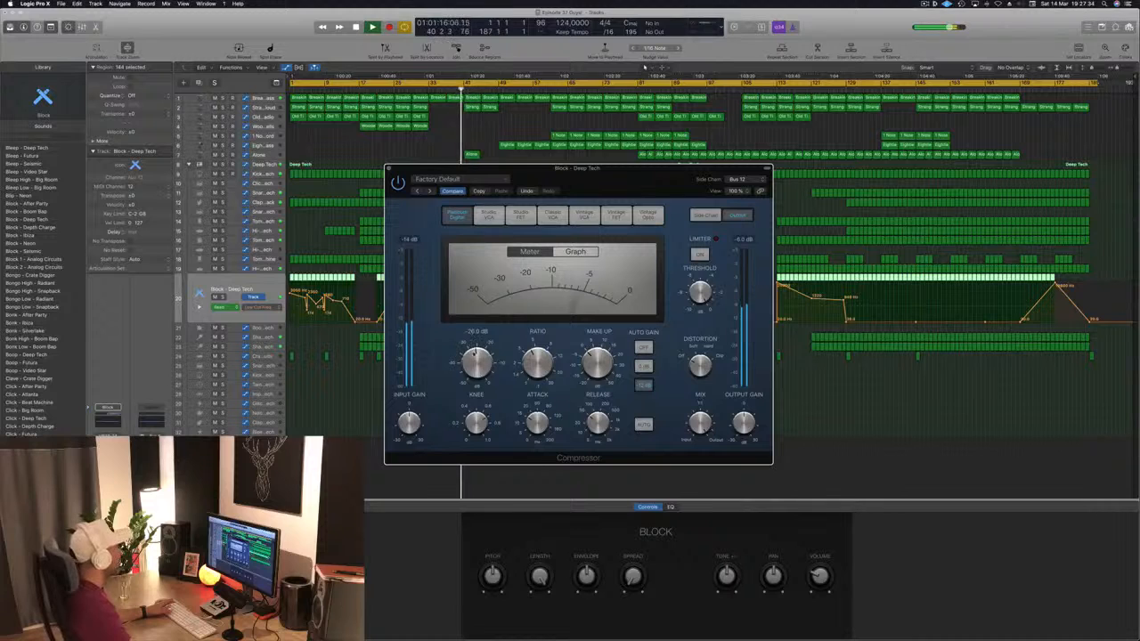
pyautogui.moveTo(627, 179)
pyautogui.mouseDown()
pyautogui.moveTo(675, 181)
pyautogui.moveTo(642, 175)
pyautogui.mouseUp()
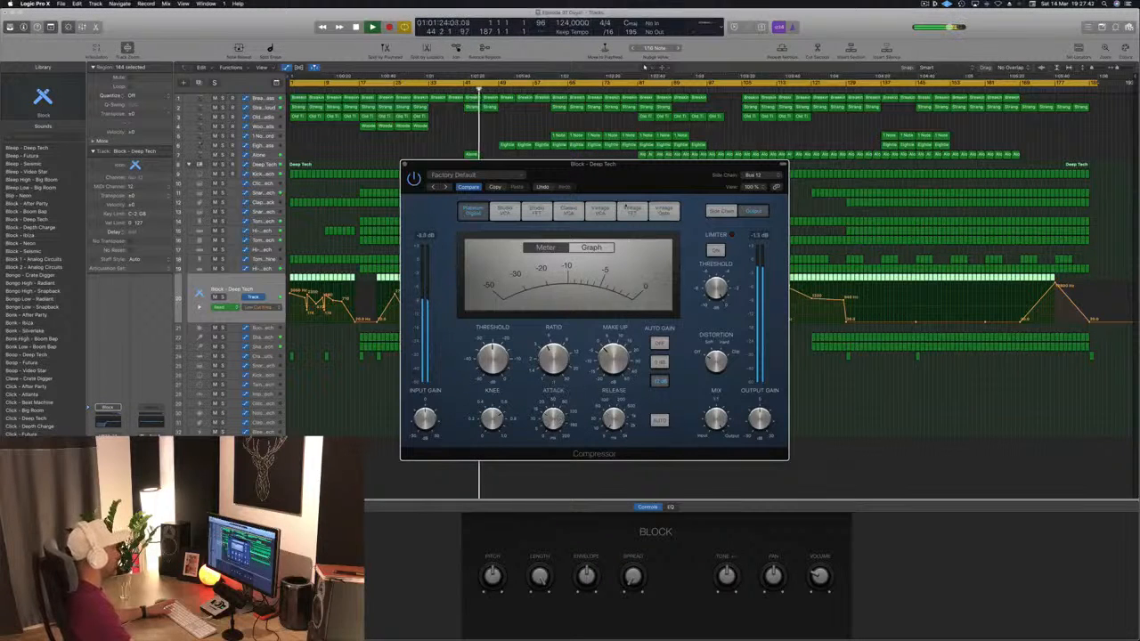
pyautogui.moveTo(628, 177); pyautogui.dragTo(755, 173)
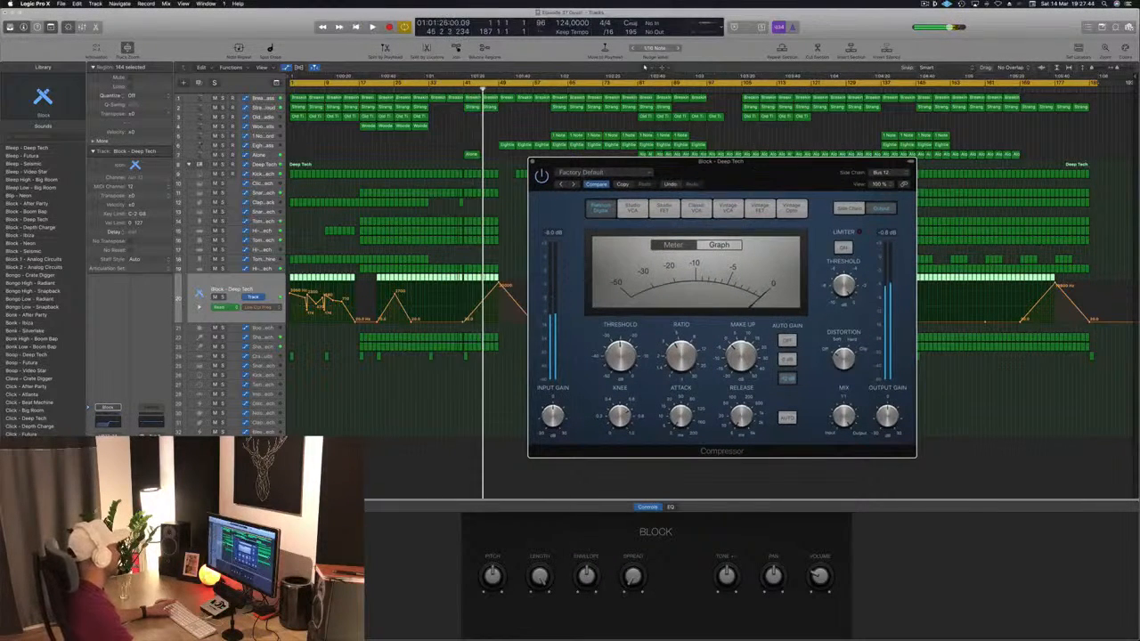
# Lower the Block track's low-cut automation peak at bar 25, close the Compressor, and replay from about bar 20.
pyautogui.click(356, 88)
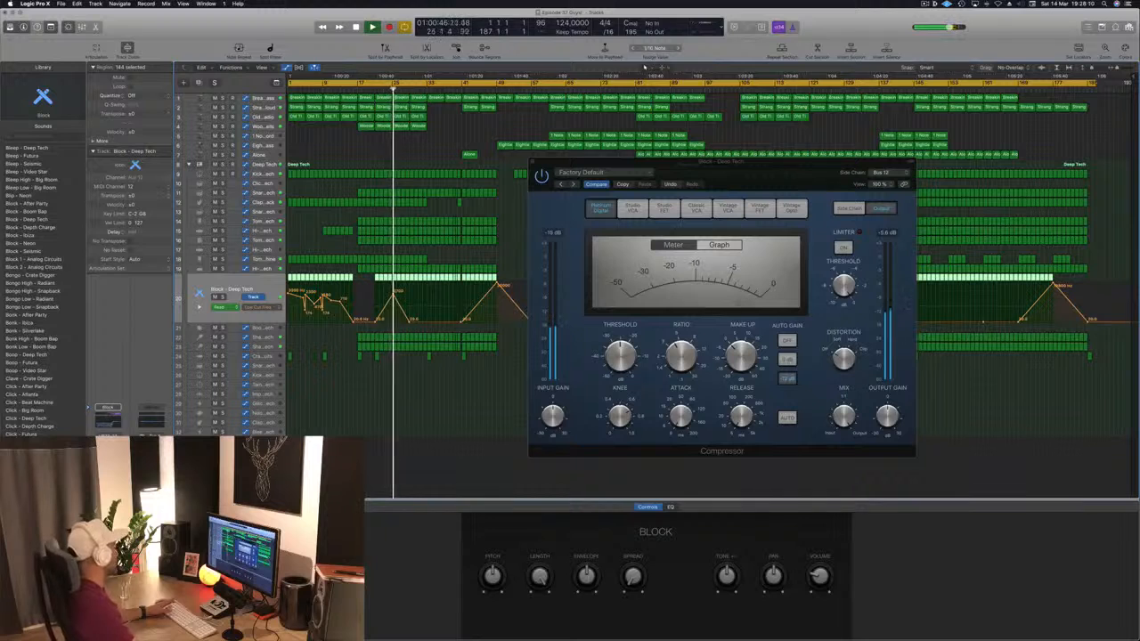
pyautogui.click(397, 297)
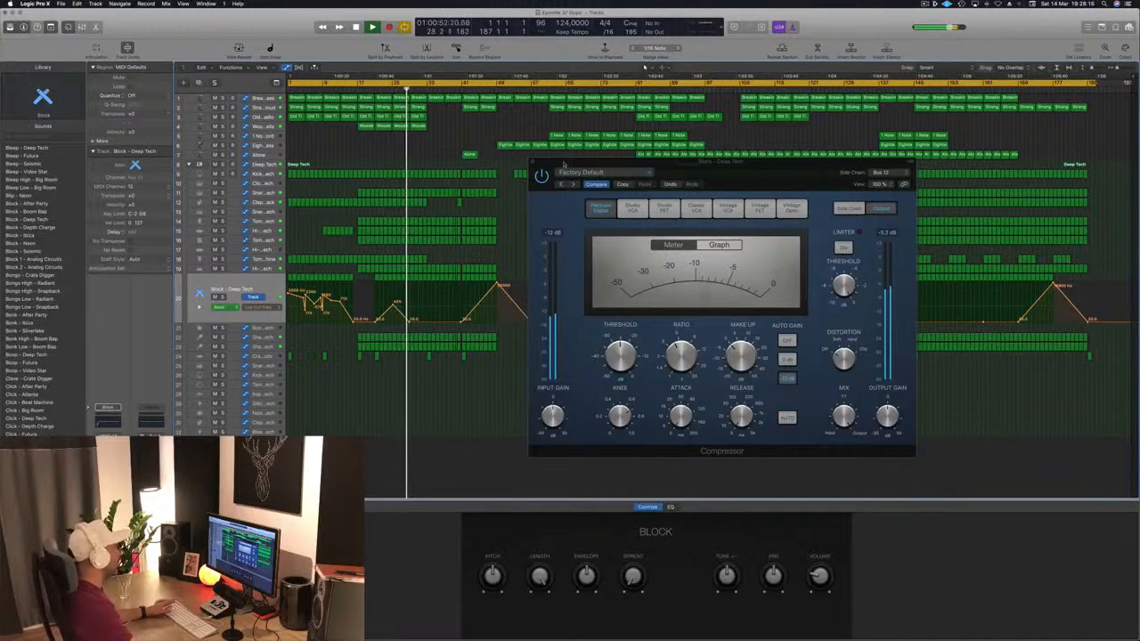
pyautogui.click(535, 164)
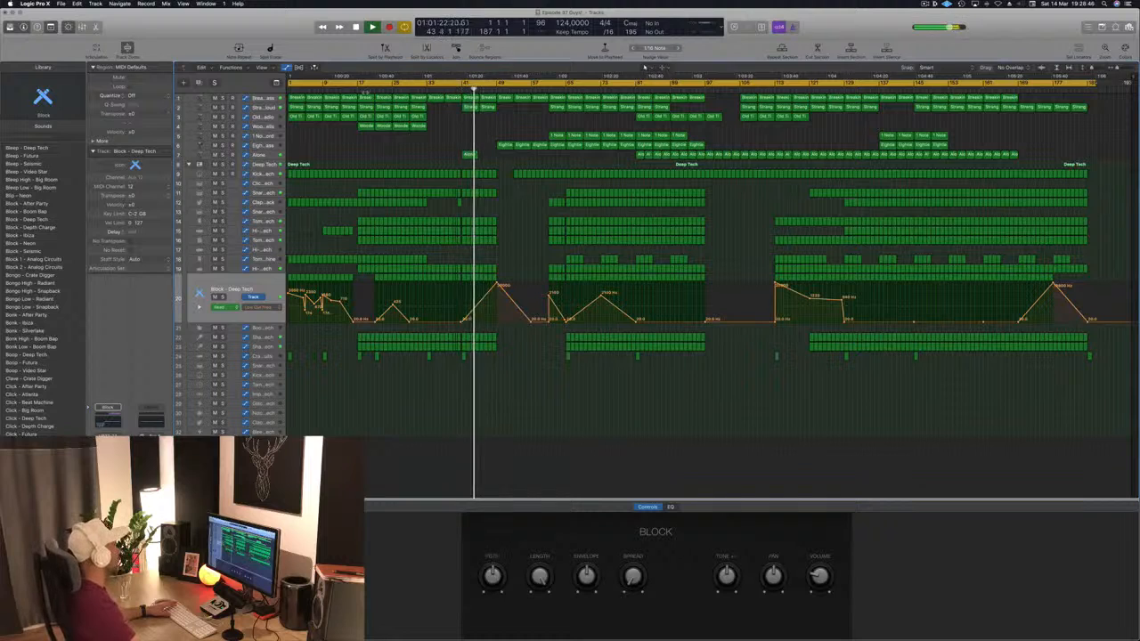
pyautogui.click(374, 90)
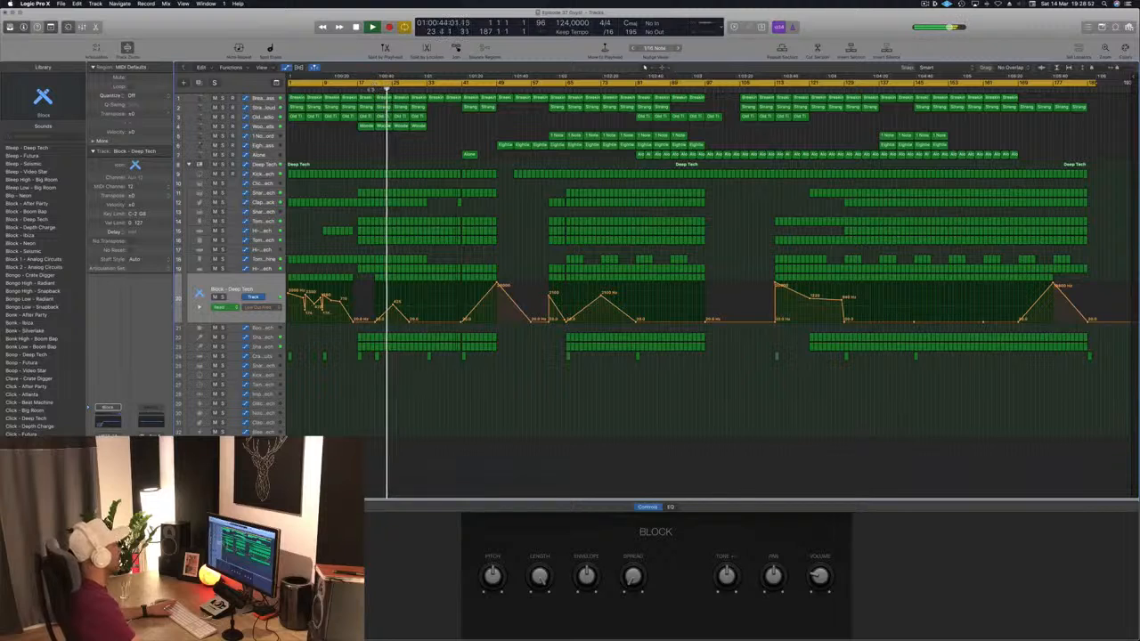
pyautogui.click(371, 89)
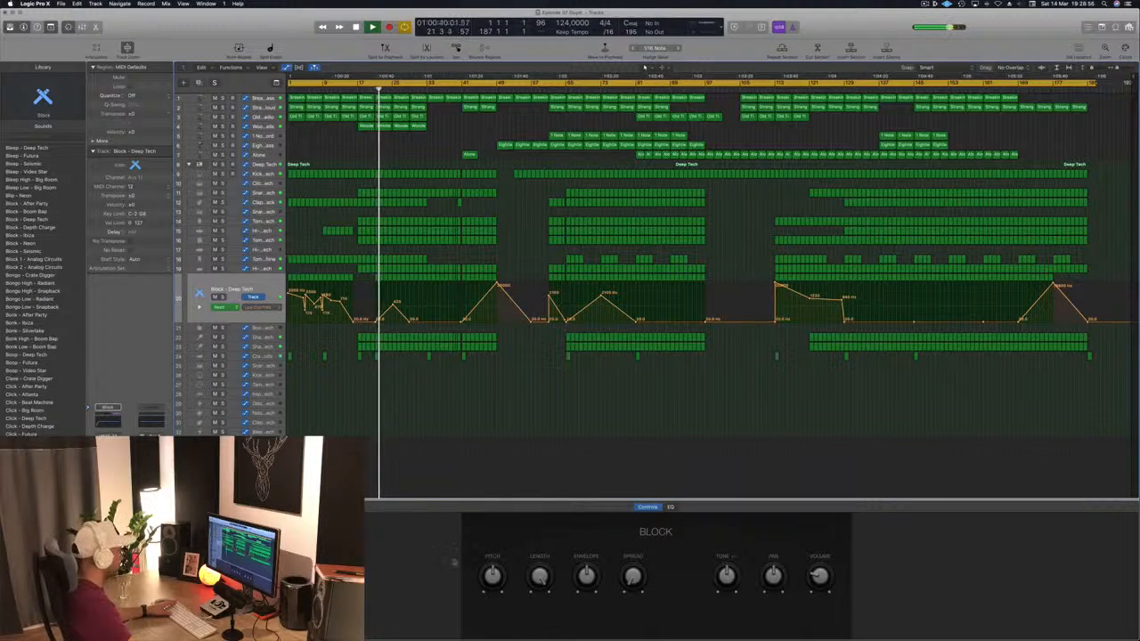
# Record a short Pitch automation move on the Block track in Touch mode, and set its automation back to Read.
pyautogui.click(493, 572)
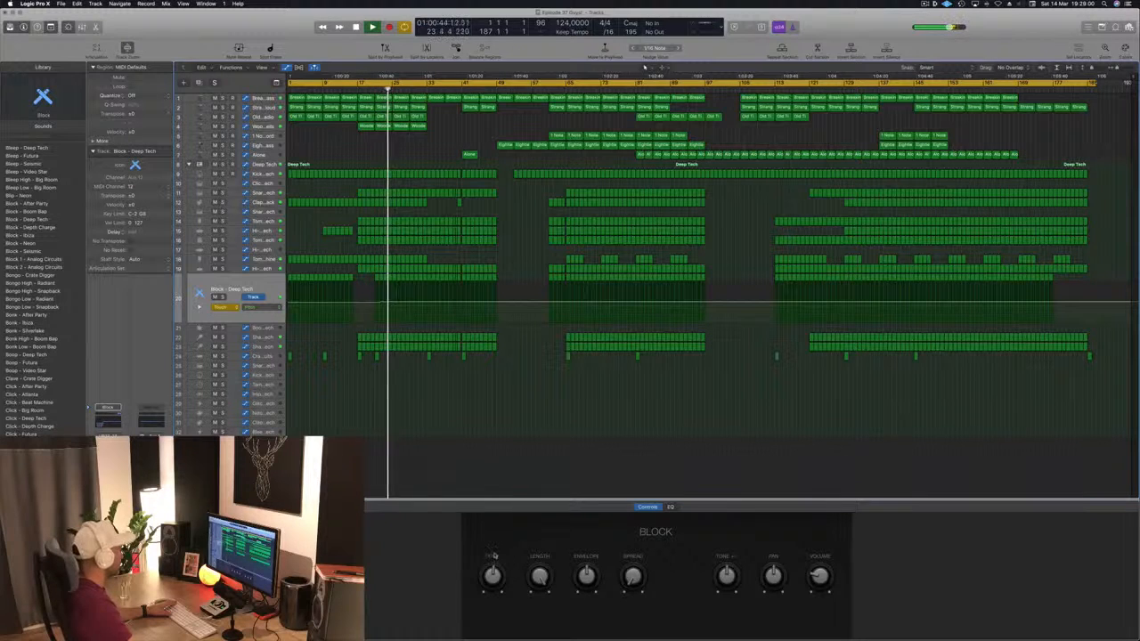
pyautogui.press('space')
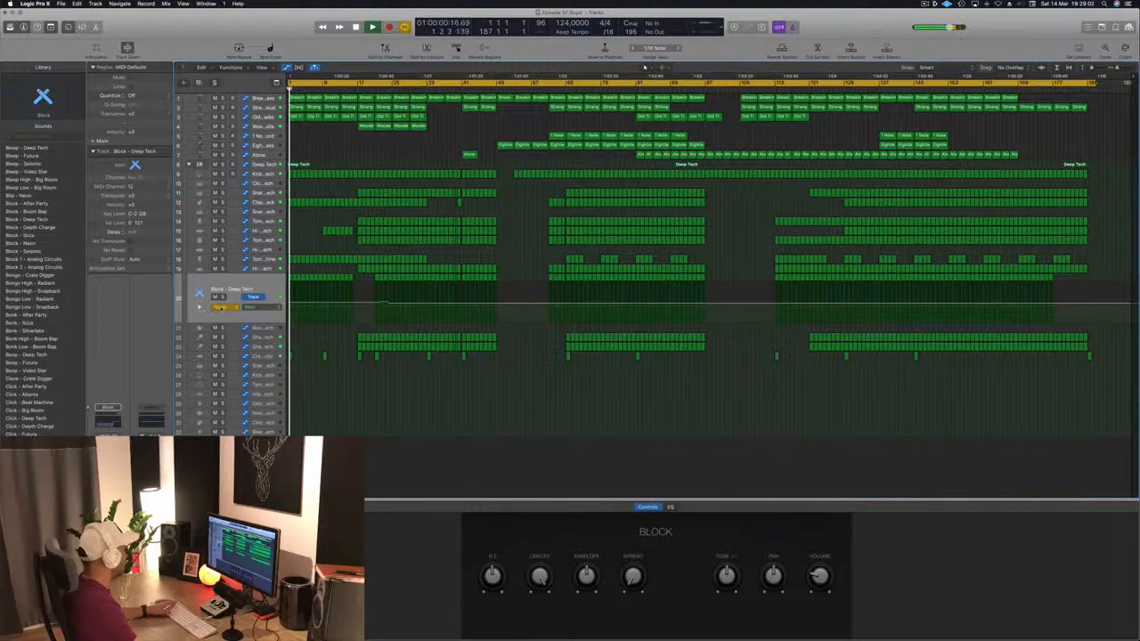
pyautogui.click(223, 307)
pyautogui.click(222, 300)
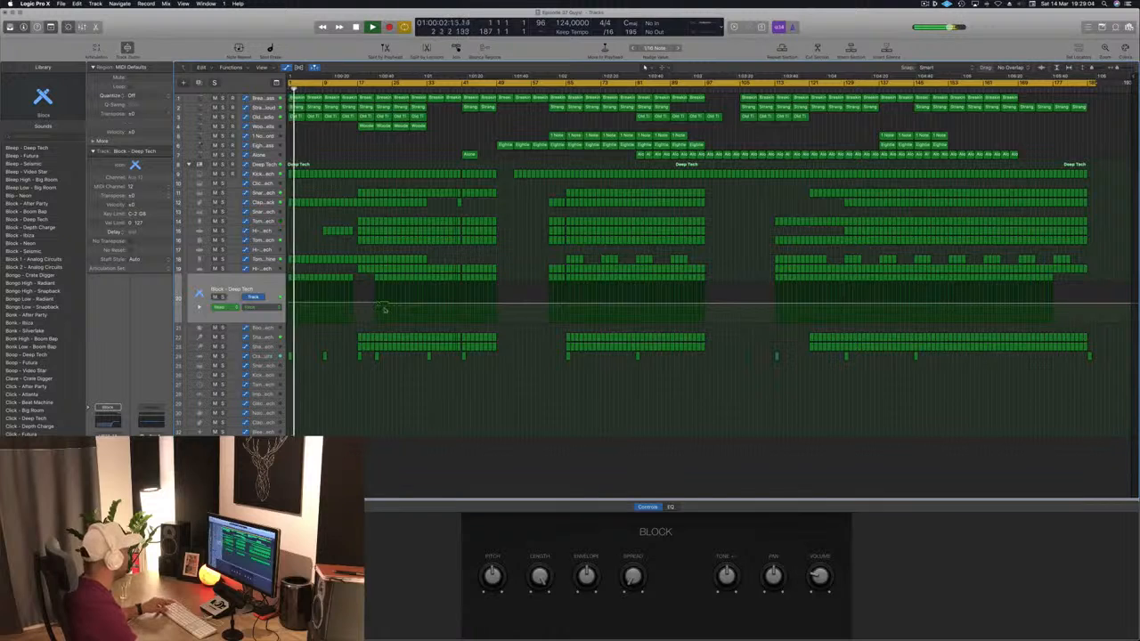
# Enlarge the Block - Deep Tech track lane and move the recorded Pitch automation change back to bar 21.
pyautogui.press('super+Right')
pyautogui.press('super+Right')
pyautogui.press('super+Right')
pyautogui.press('super+Right')
pyautogui.press('super+Right')
pyautogui.press('super+Right')
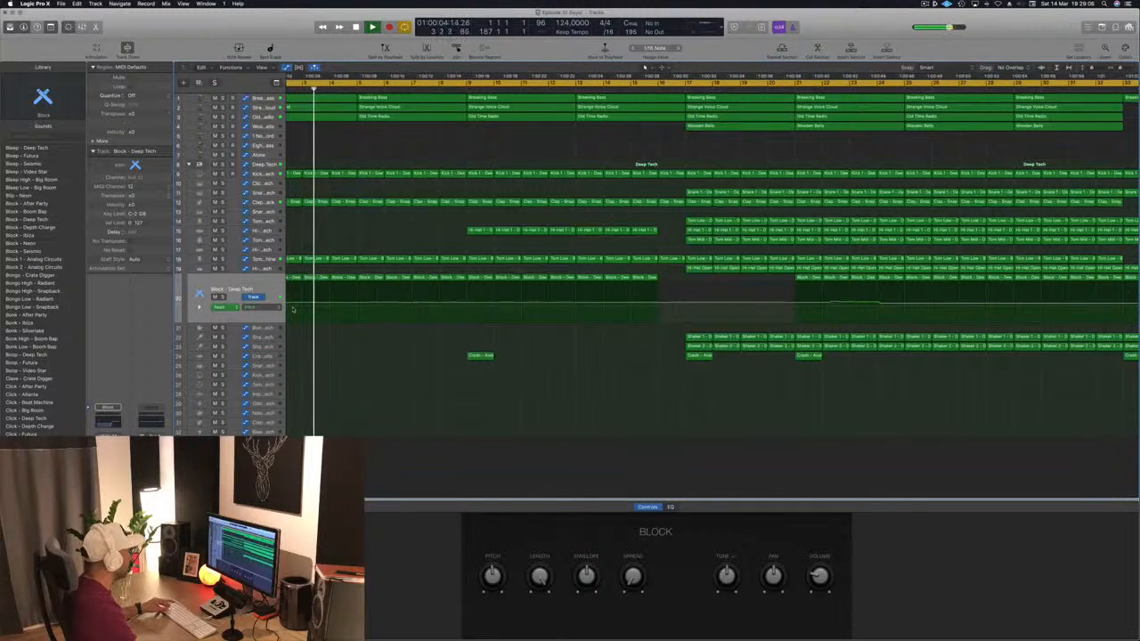
pyautogui.click(252, 288)
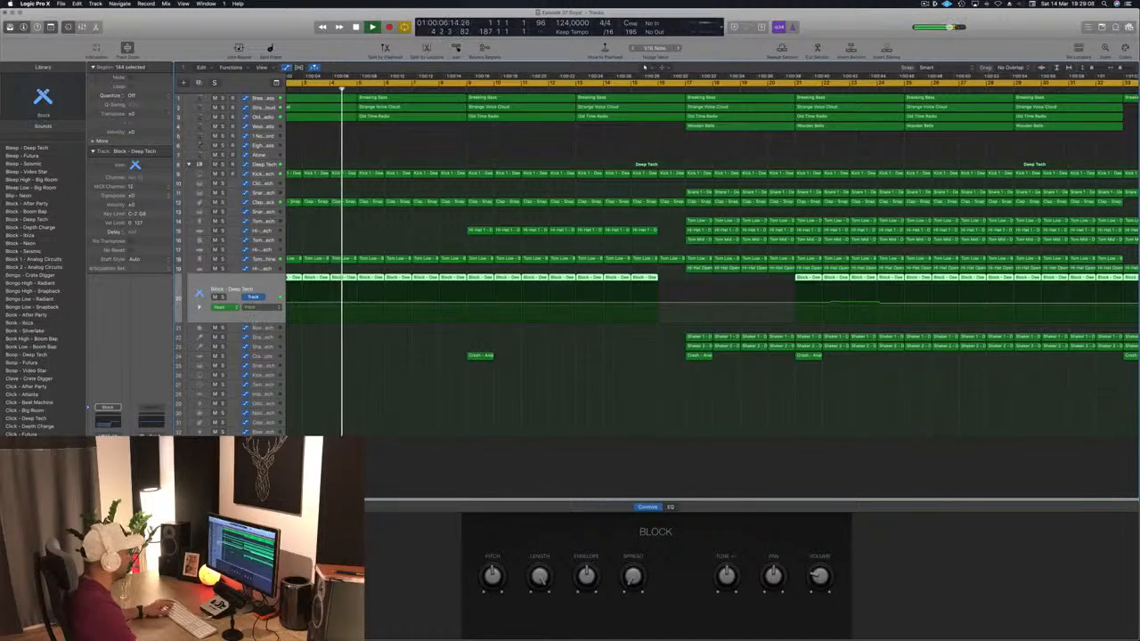
pyautogui.moveTo(252, 324); pyautogui.dragTo(250, 420)
pyautogui.moveTo(879, 352); pyautogui.dragTo(797, 352)
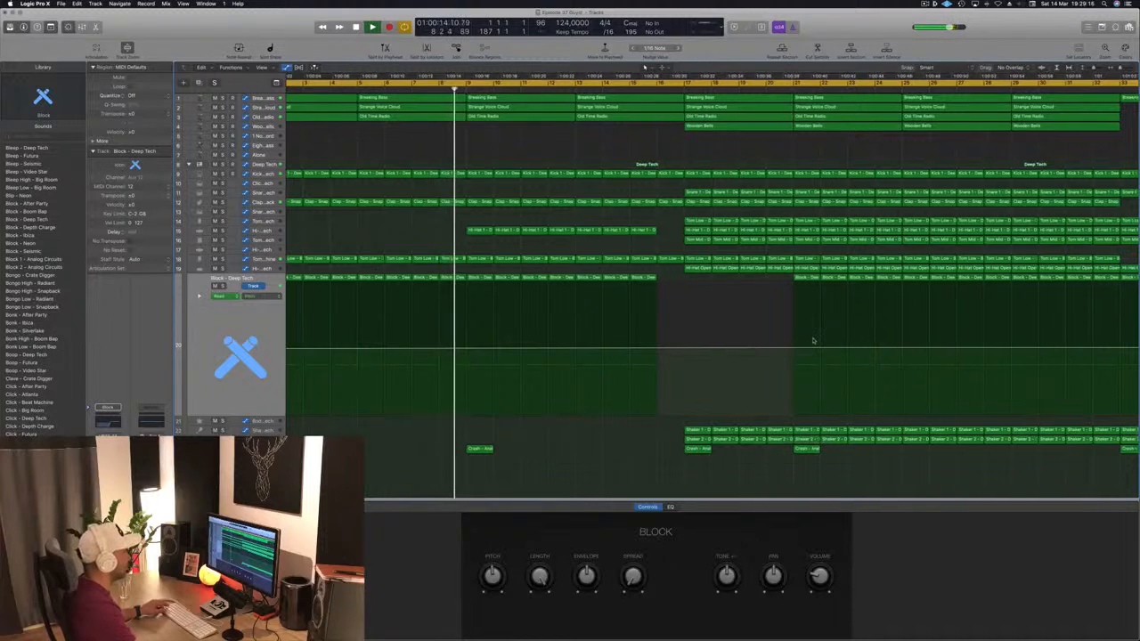
# Try adding a Pitch automation point at about bar 25 on the Block track, and undo the last change.
pyautogui.press('super+Left')
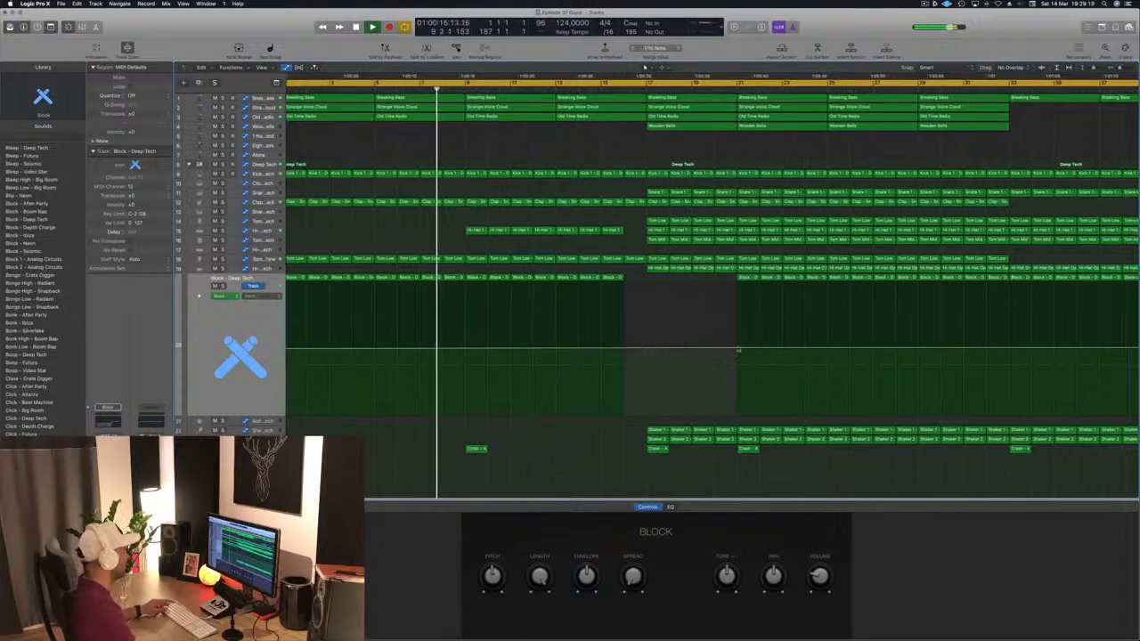
pyautogui.press('super+Left')
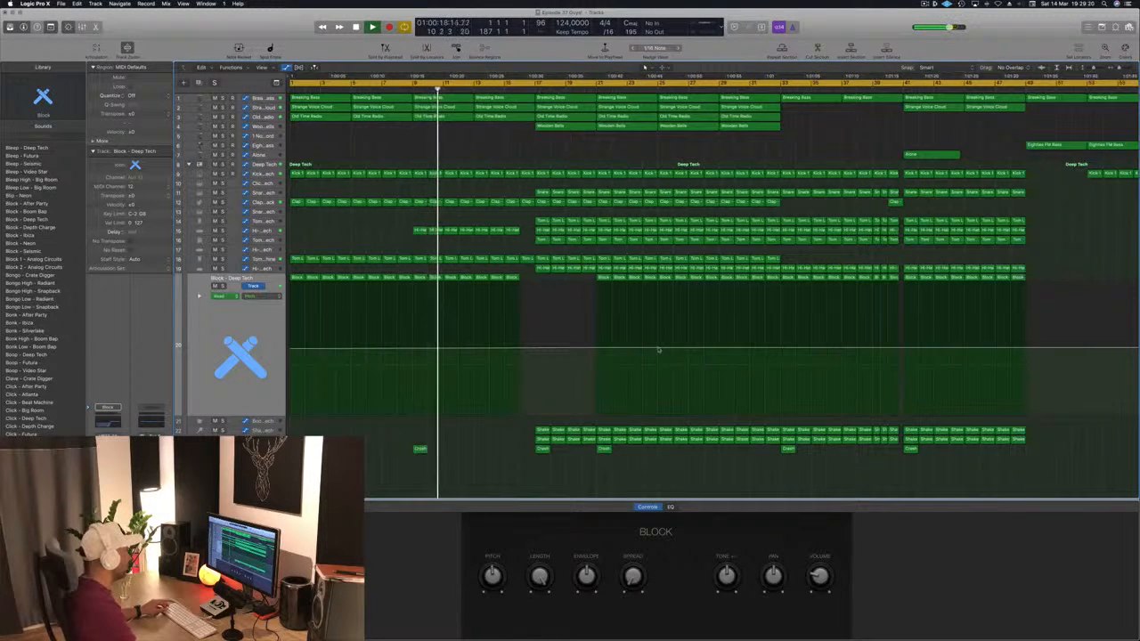
pyautogui.click(652, 350)
pyautogui.press('super+z')
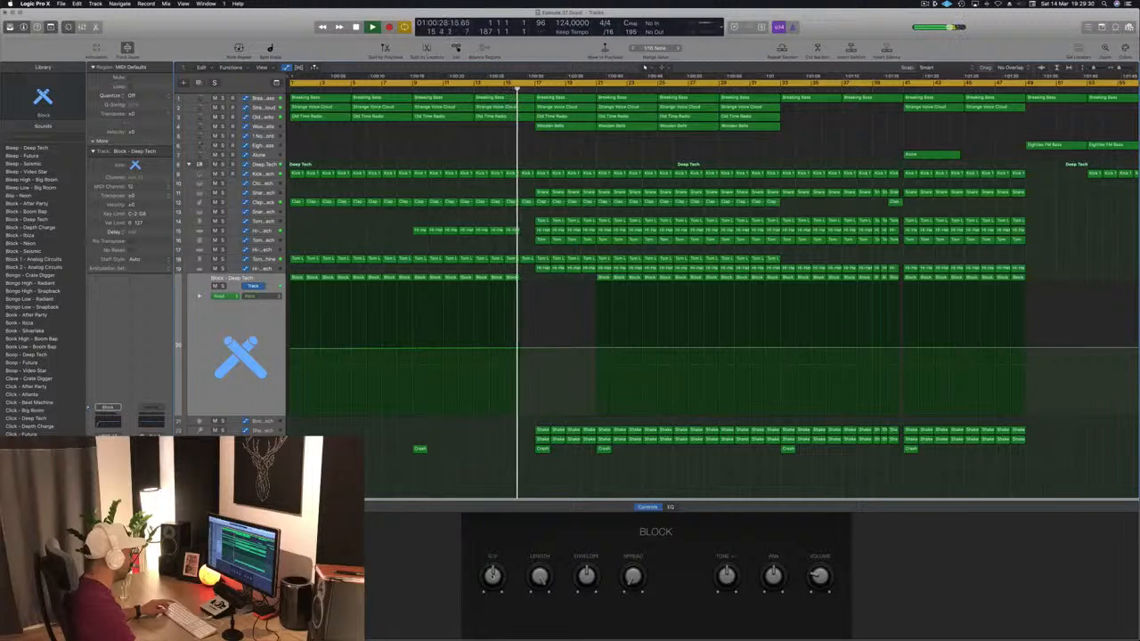
# Shape the Block Pitch automation to rise from bar 21 through bar 25 to bar 29, drop sharply to C3, and hold until about bar 40.
pyautogui.scroll(-2, 460, 483)
pyautogui.scroll(-3, 460, 483)
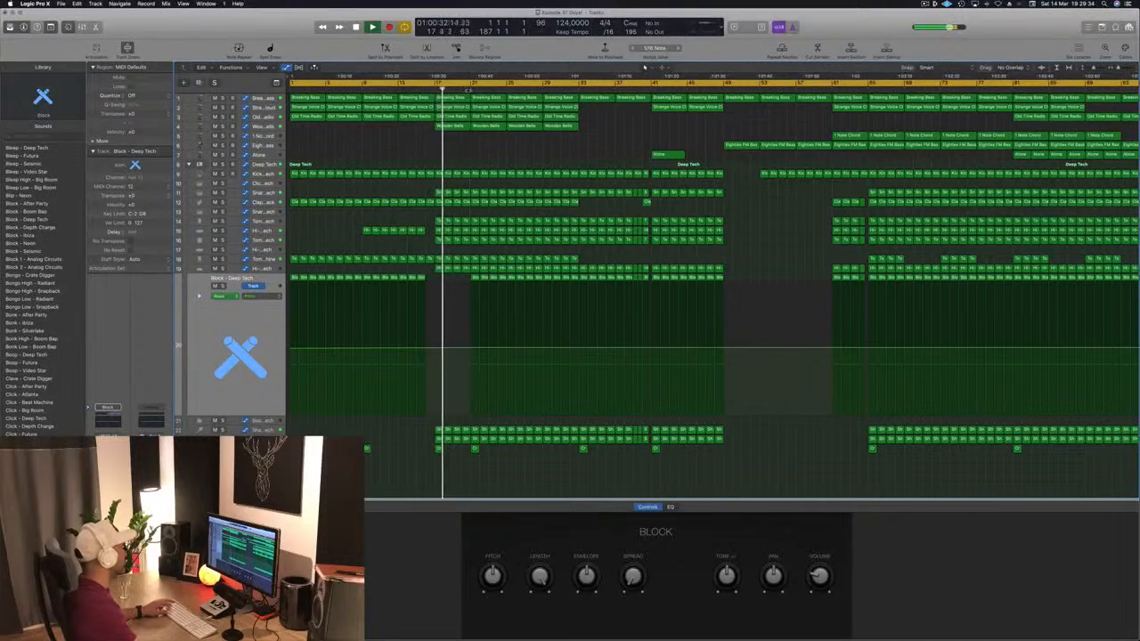
pyautogui.scroll(-2, 498, 350)
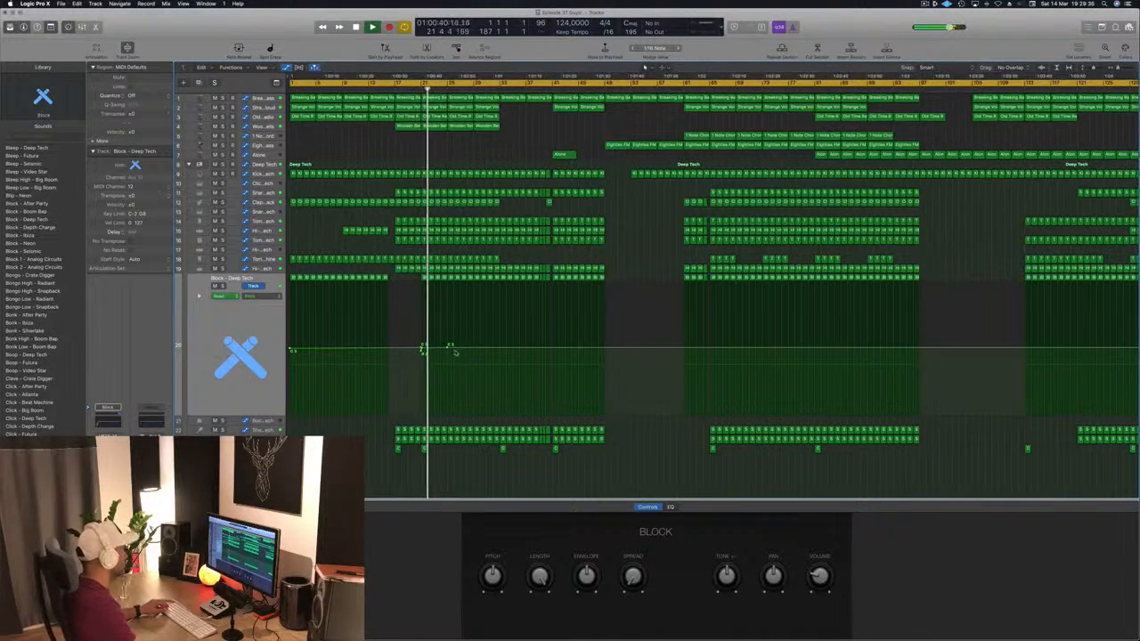
pyautogui.scroll(1, 459, 352)
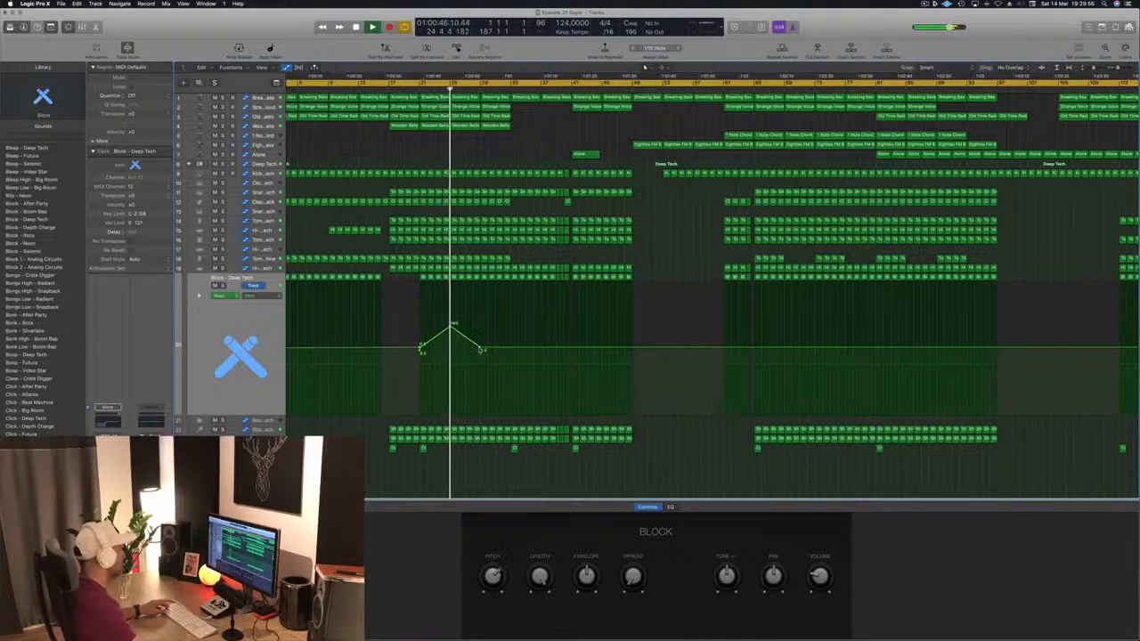
pyautogui.click(568, 349)
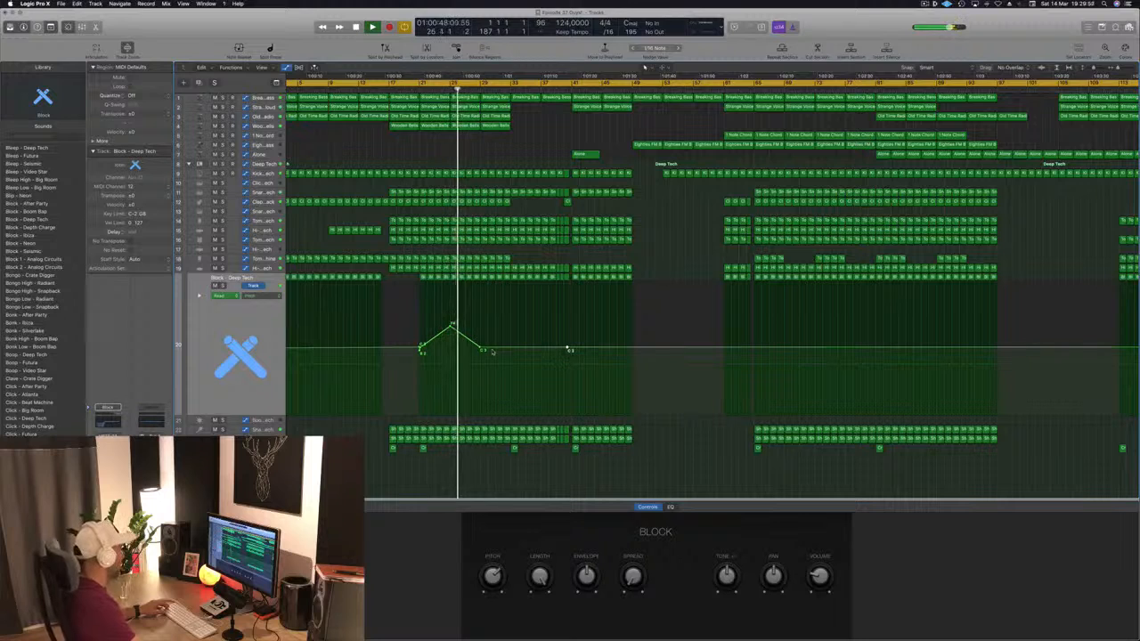
pyautogui.moveTo(481, 349); pyautogui.dragTo(481, 285)
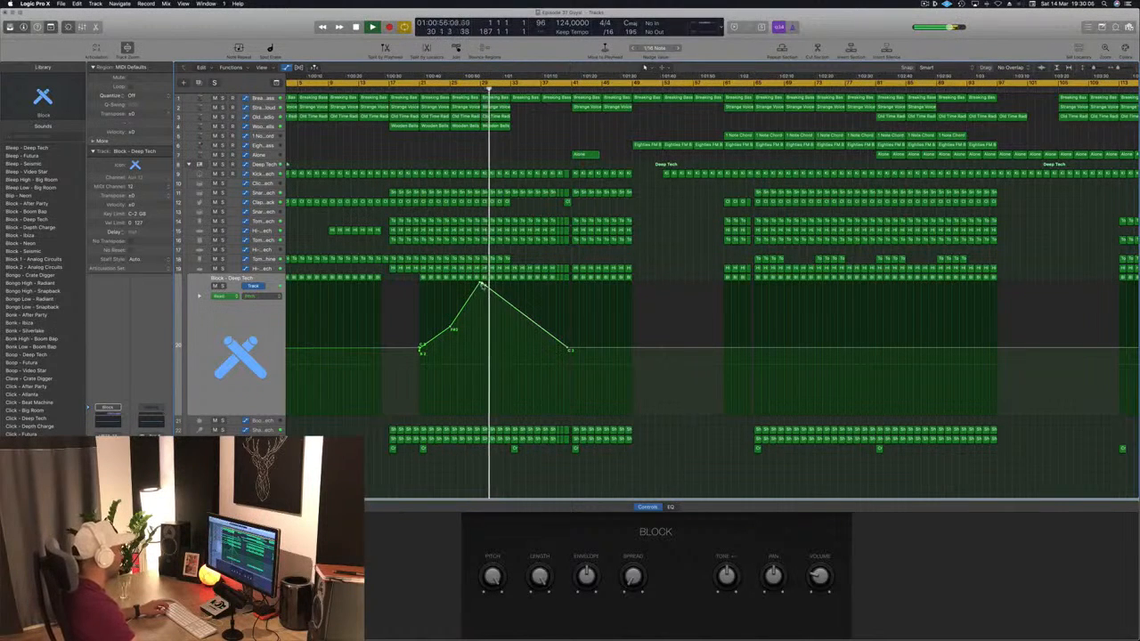
pyautogui.moveTo(486, 289); pyautogui.dragTo(486, 350)
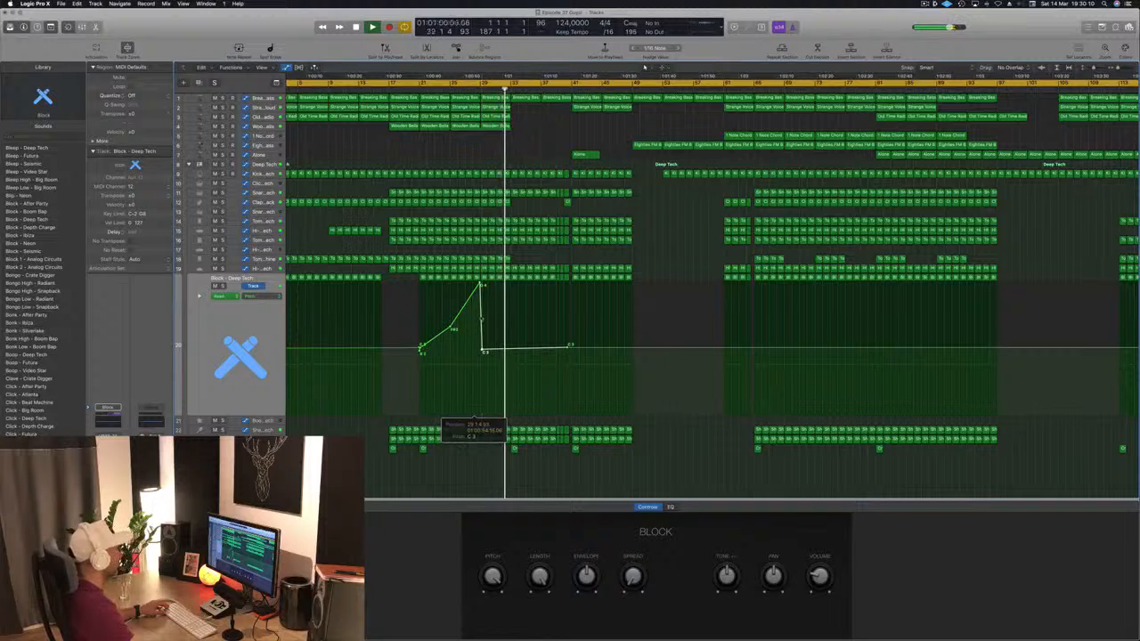
# Play from about bar 20, remove the Block Pitch point at bar 25, and align the C3 drop vertically at bar 29.
pyautogui.click(414, 87)
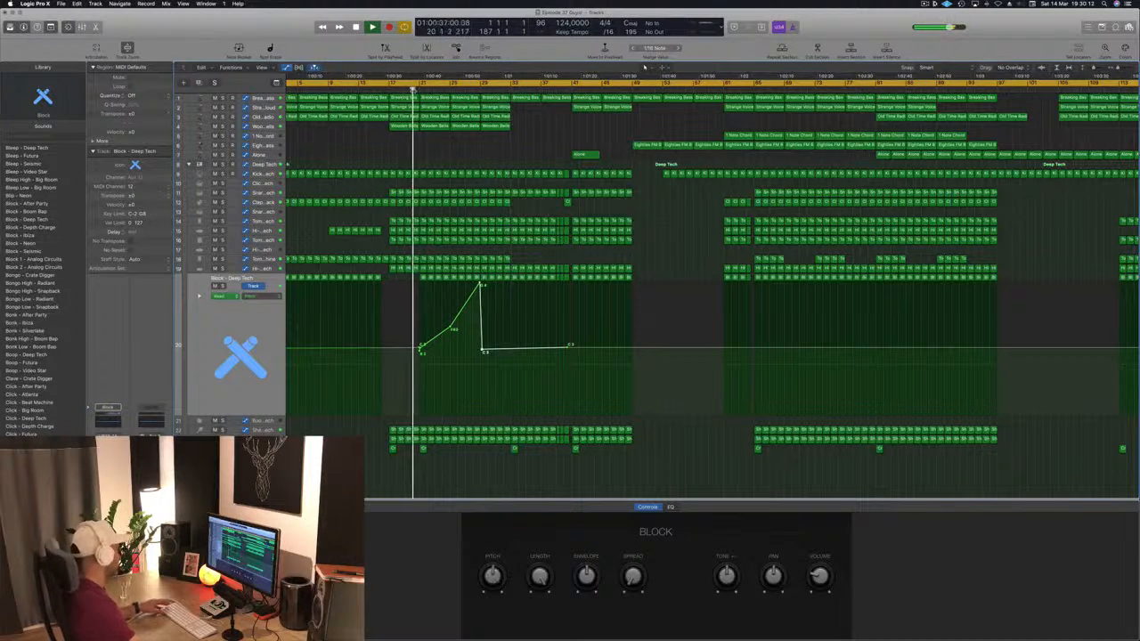
pyautogui.press('super+Left')
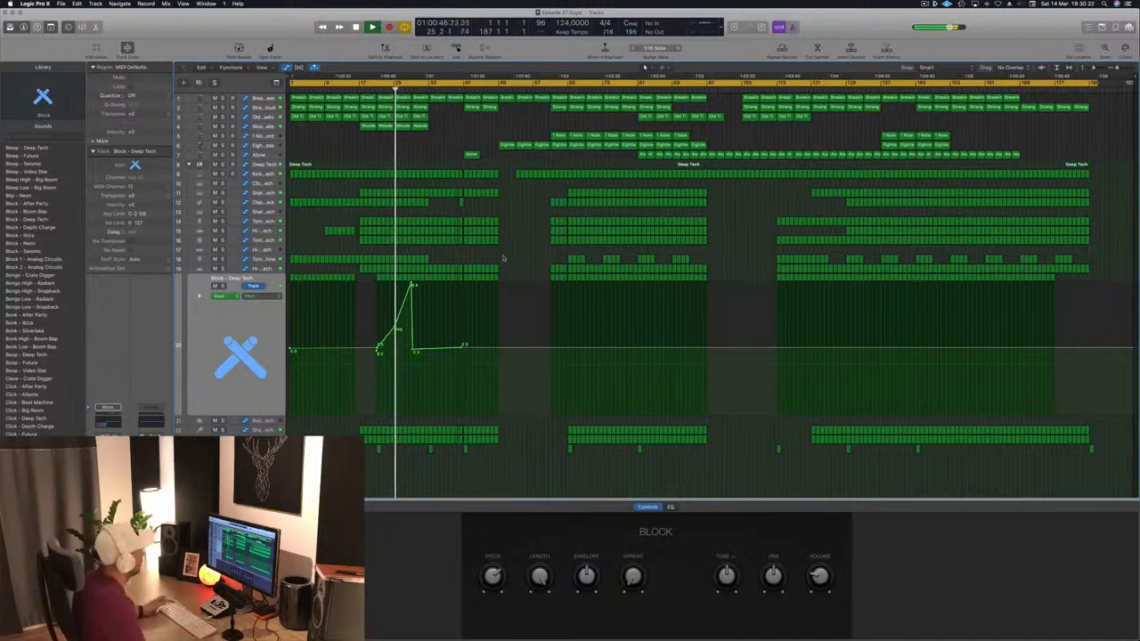
pyautogui.scroll(-1, 503, 258)
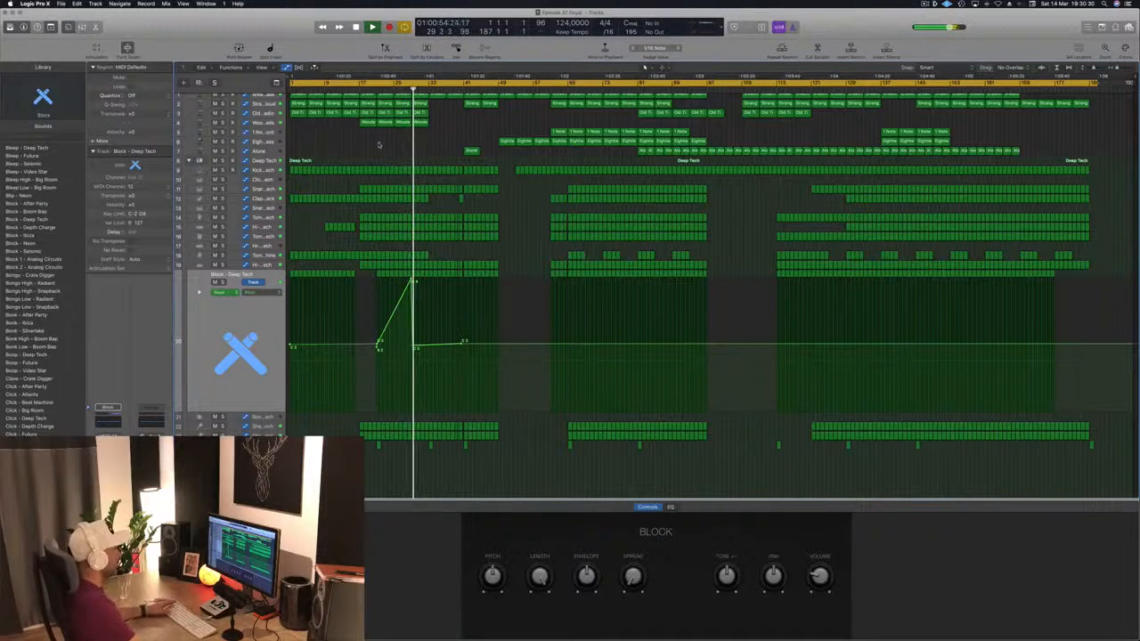
pyautogui.press('super+Right')
pyautogui.press('super+Right')
pyautogui.press('super+Right')
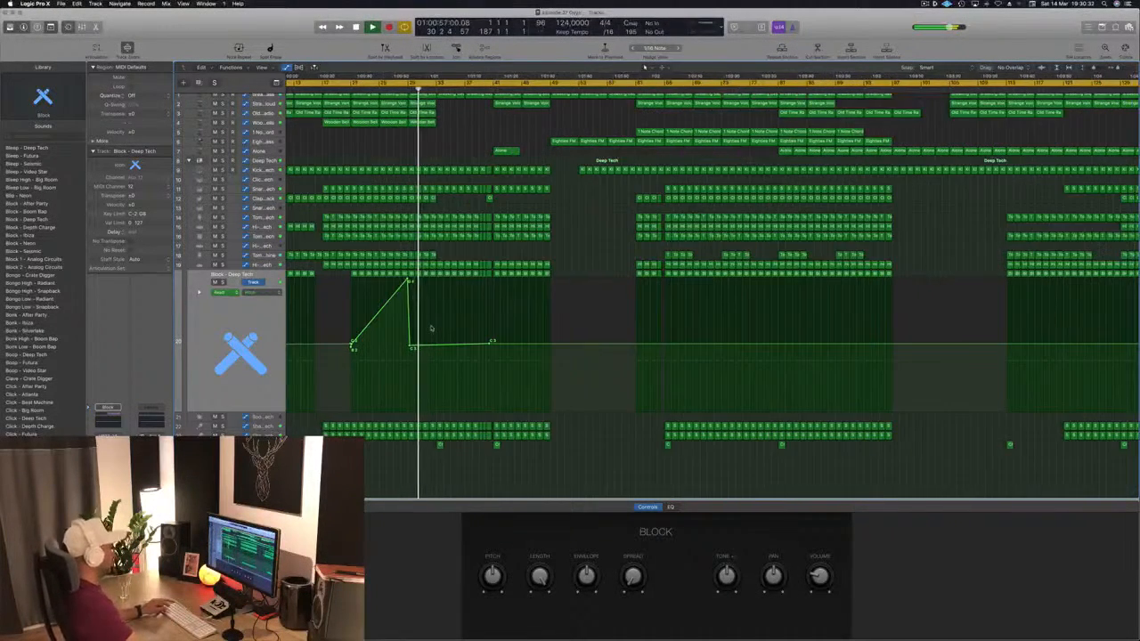
pyautogui.press('super+Right')
pyautogui.press('super+Right')
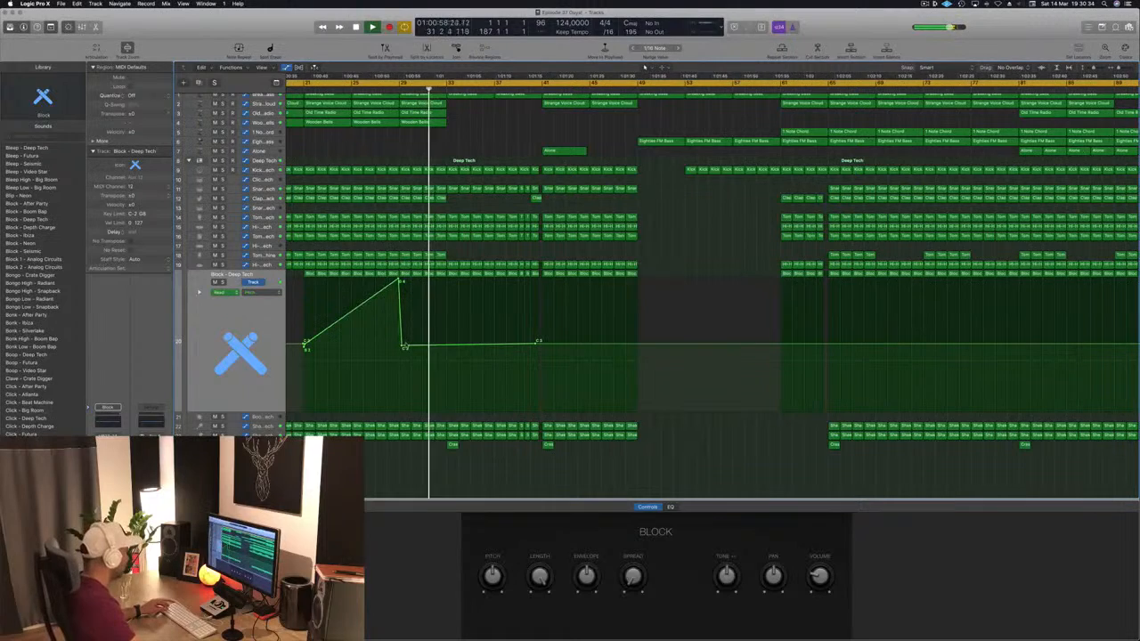
pyautogui.moveTo(405, 345); pyautogui.dragTo(400, 347)
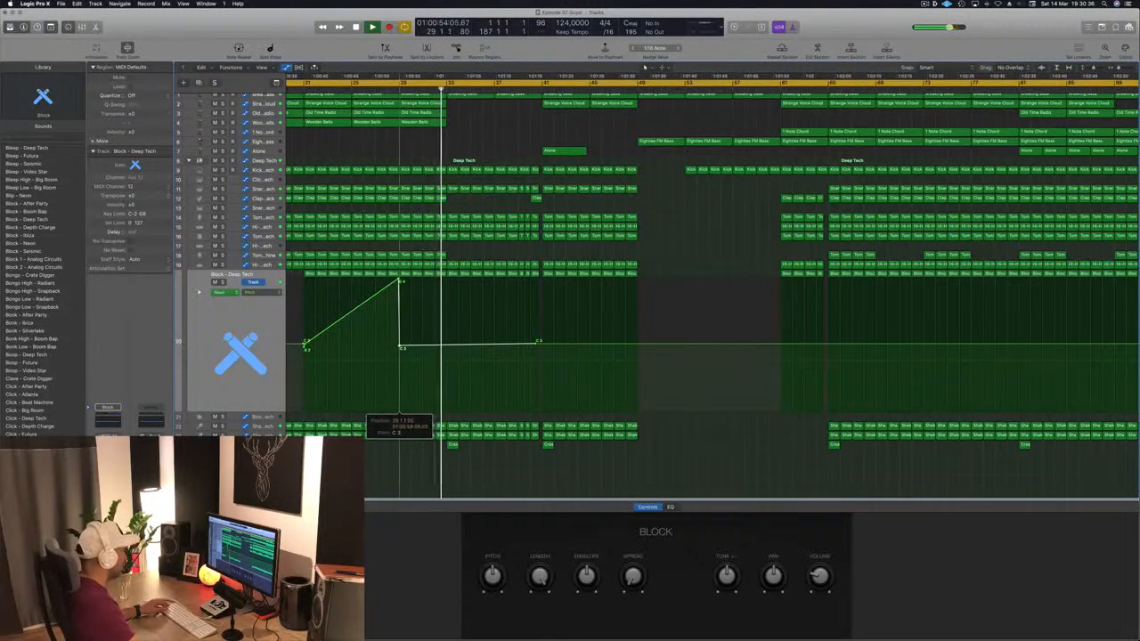
# Play the arrangement from bar 1 with the whole song in view to check the Block pitch rise.
pyautogui.press('Return')
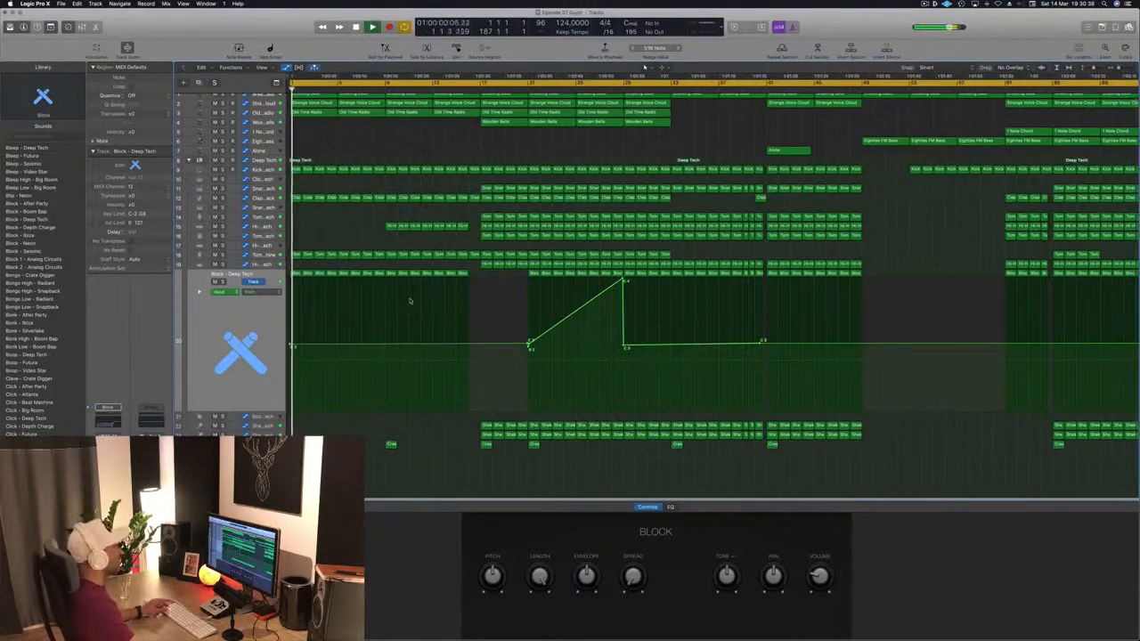
pyautogui.press('super+Left')
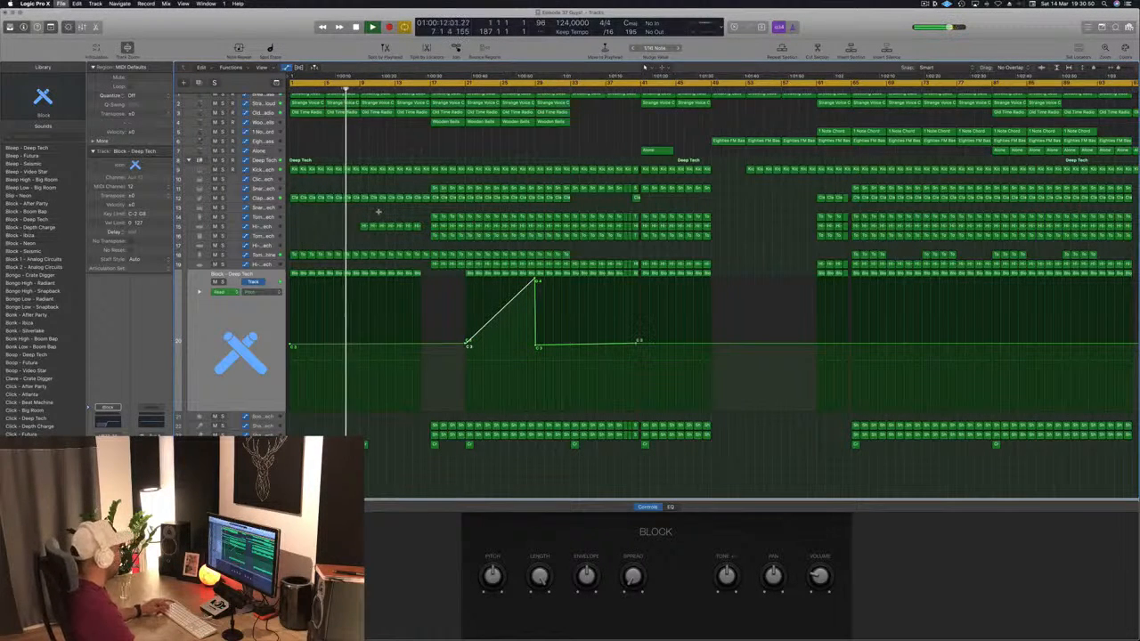
pyautogui.press('super+Left')
pyautogui.press('Return')
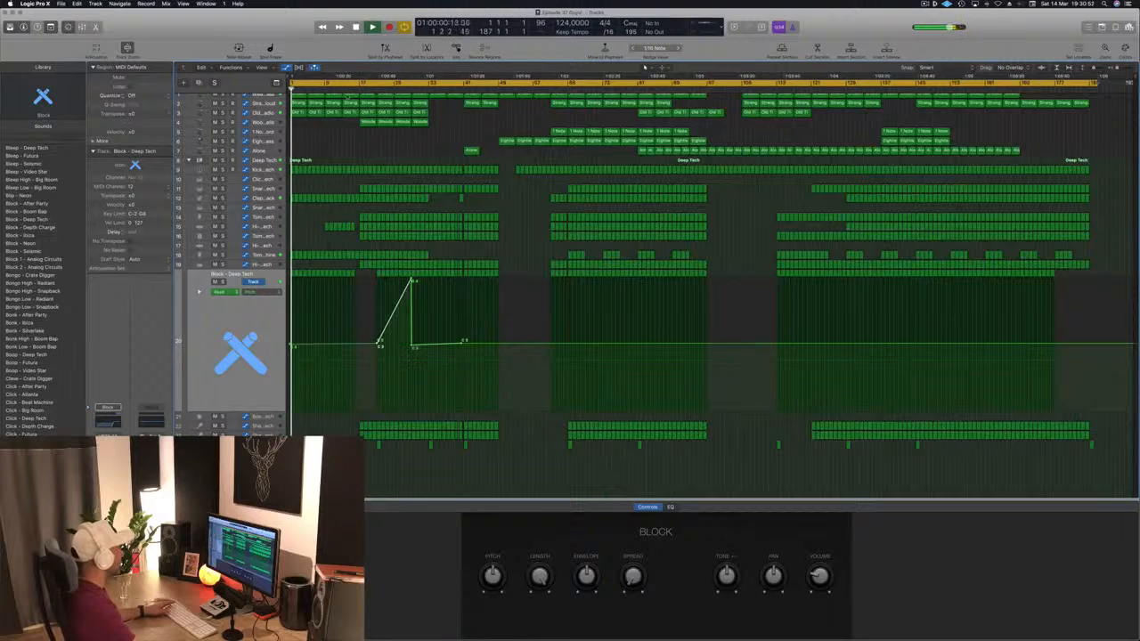
# Play the arrangement from about bar 17 and bring up the Breaking Bass track's automation for review.
pyautogui.click(359, 88)
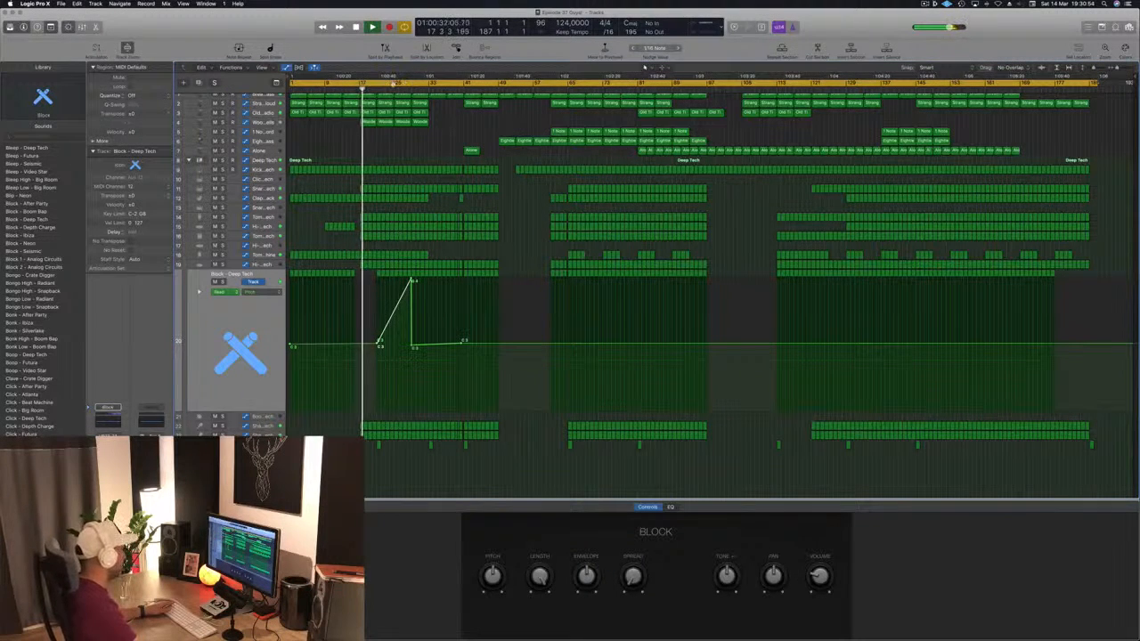
pyautogui.moveTo(393, 84); pyautogui.dragTo(440, 83)
pyautogui.scroll(2, 414, 130)
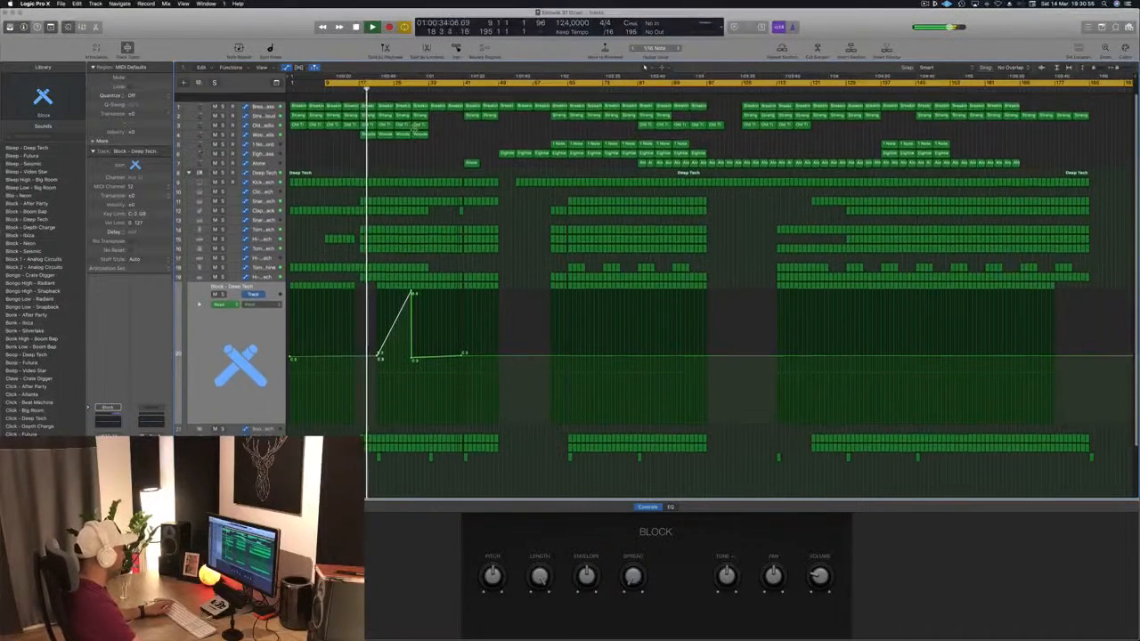
pyautogui.click(271, 97)
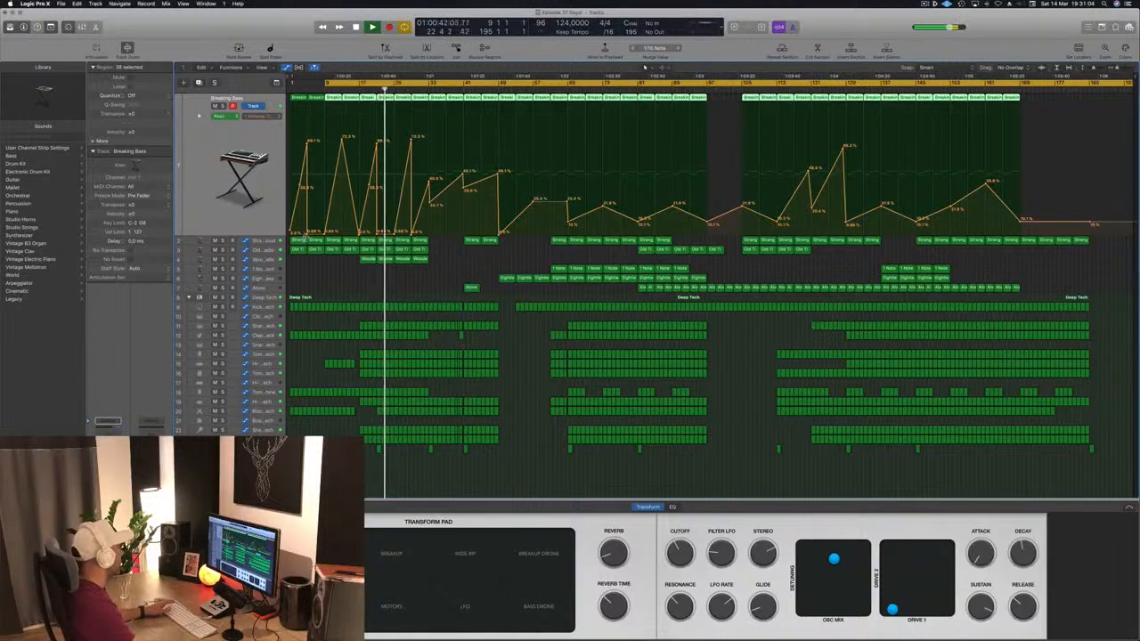
# Select the Kick 1 - Deep Tech track, toggle its solo and open its Enveloper.
pyautogui.click(269, 307)
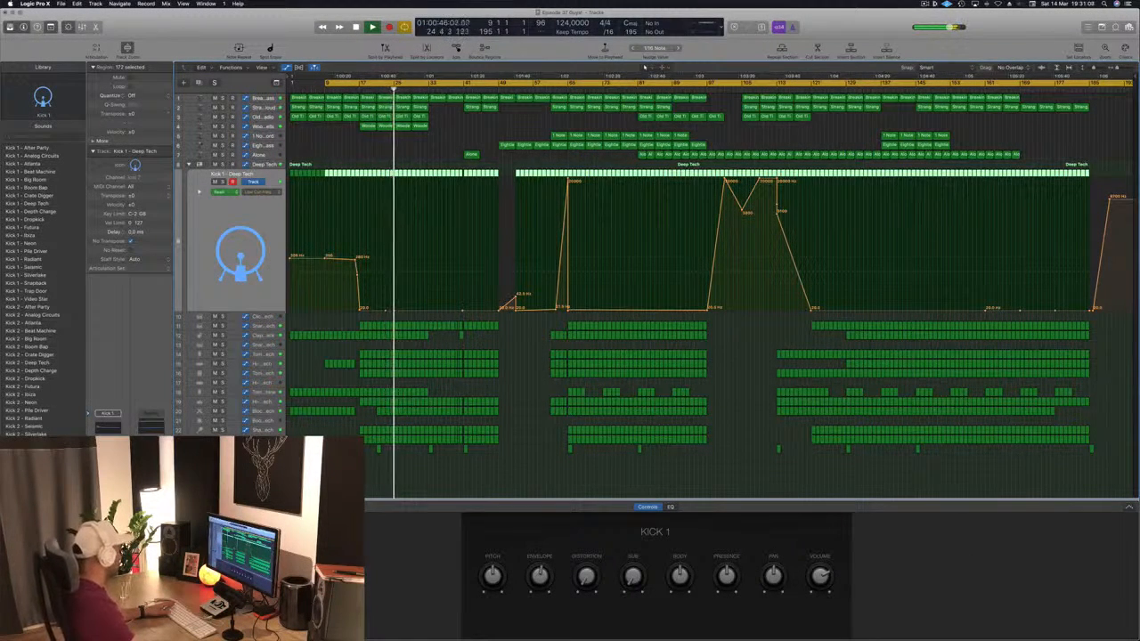
pyautogui.press('s')
pyautogui.press('s')
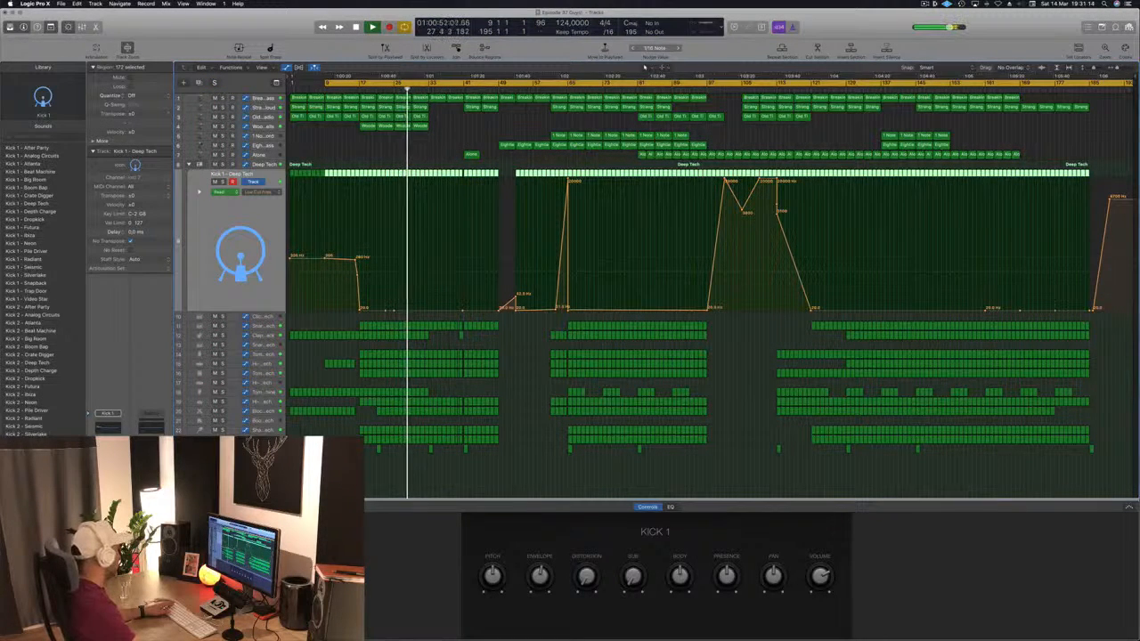
pyautogui.press('v')
pyautogui.click(98, 481)
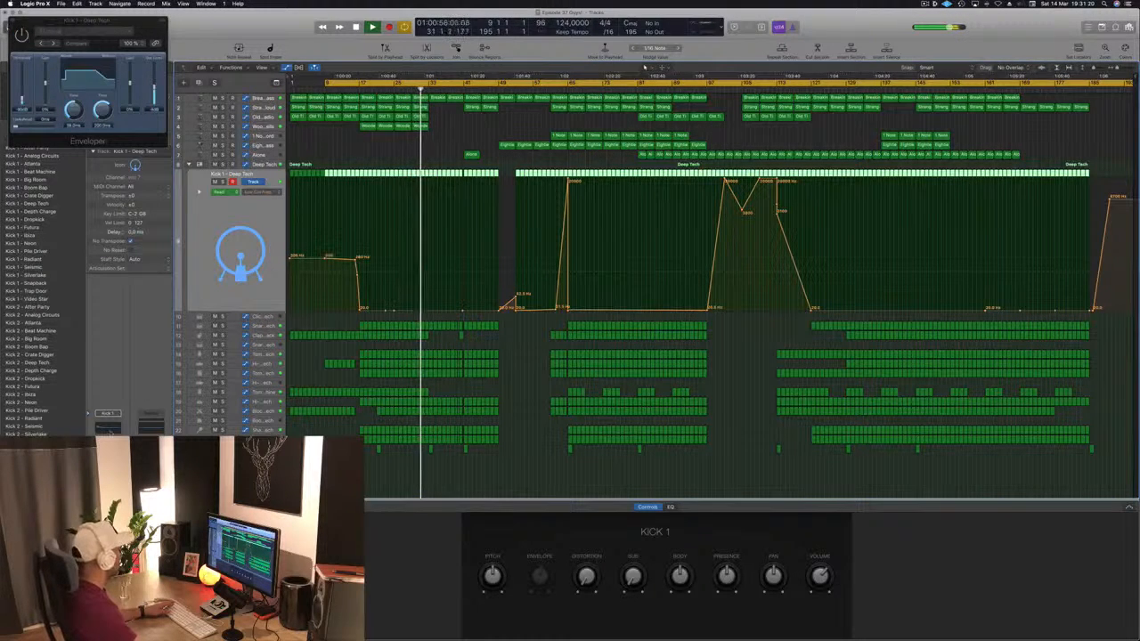
# In the Kick 1 Channel EQ, cut 5.5 dB at 112 Hz with a Q of 0.31 and set the low shelf to +9.5 dB at 94 Hz.
pyautogui.click(109, 431)
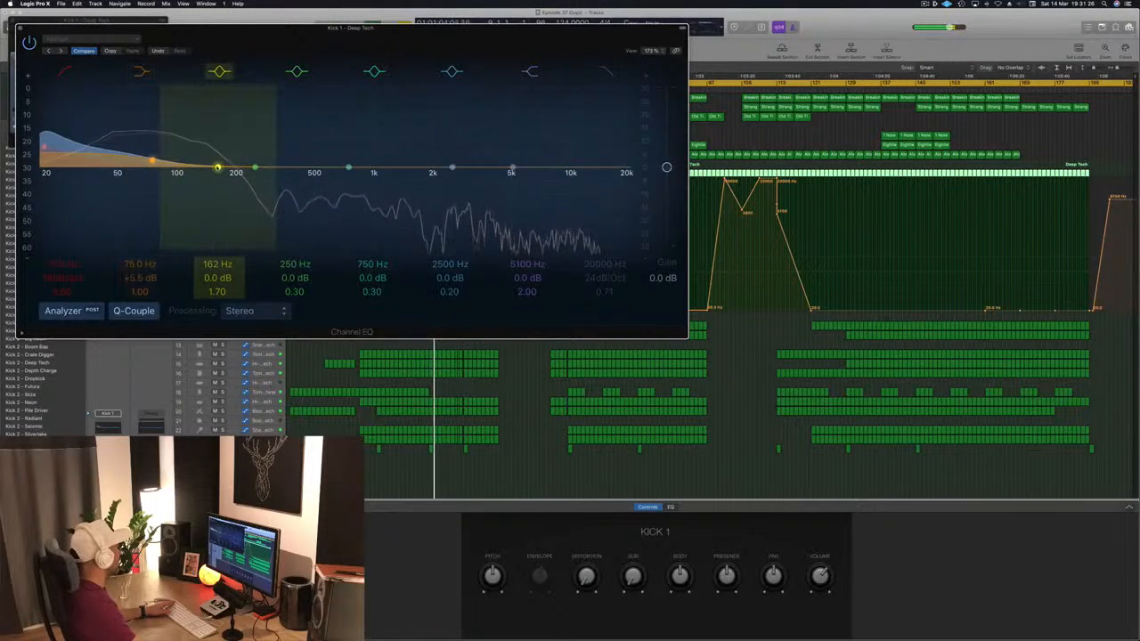
pyautogui.moveTo(217, 167); pyautogui.dragTo(185, 182)
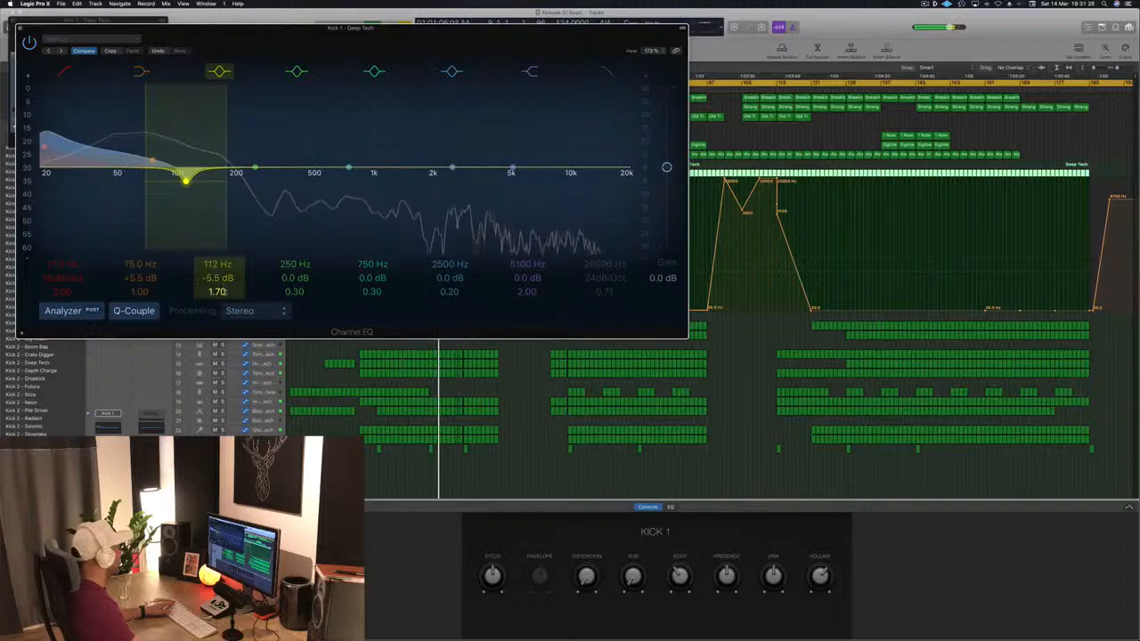
pyautogui.moveTo(216, 292); pyautogui.dragTo(216, 322)
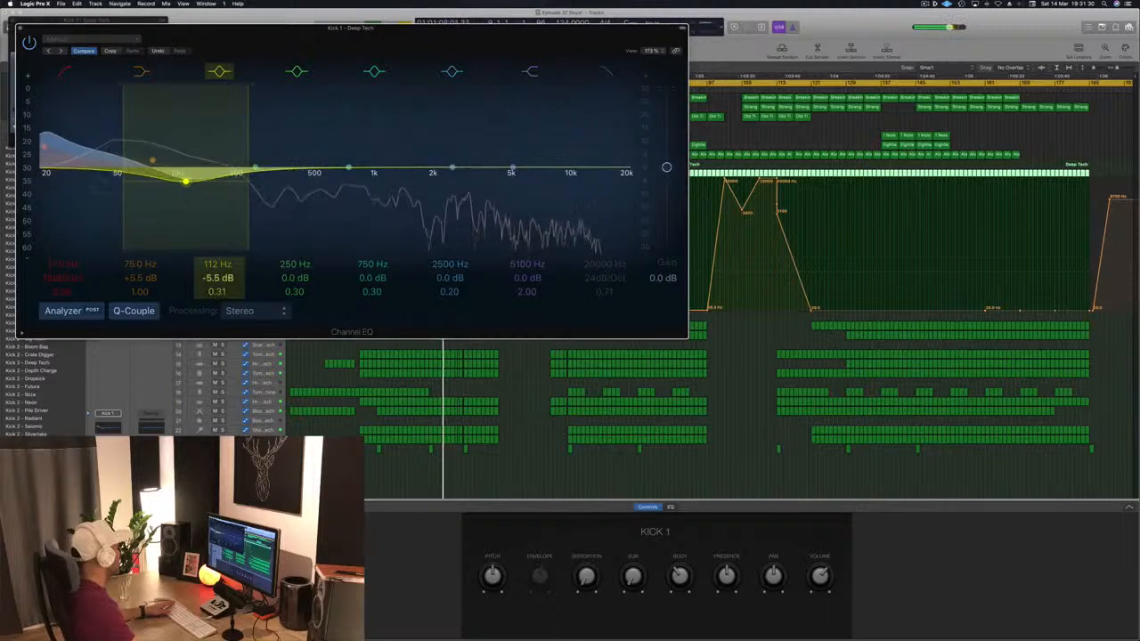
pyautogui.moveTo(154, 153)
pyautogui.mouseDown()
pyautogui.moveTo(168, 145)
pyautogui.moveTo(158, 156)
pyautogui.mouseUp()
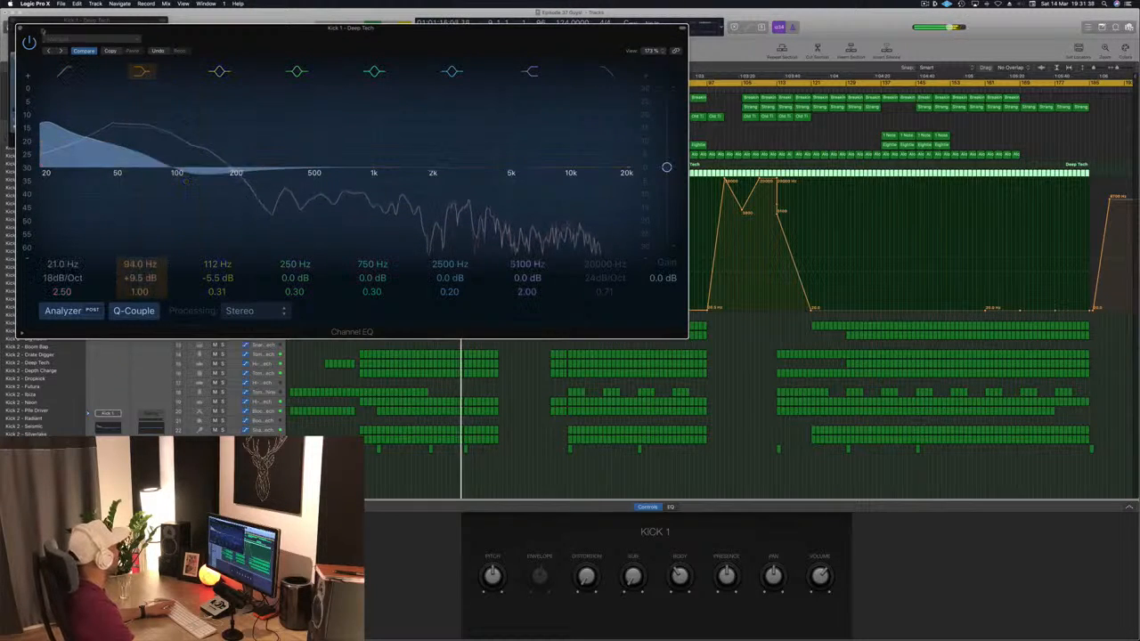
pyautogui.click(21, 28)
pyautogui.moveTo(46, 21); pyautogui.dragTo(330, 57)
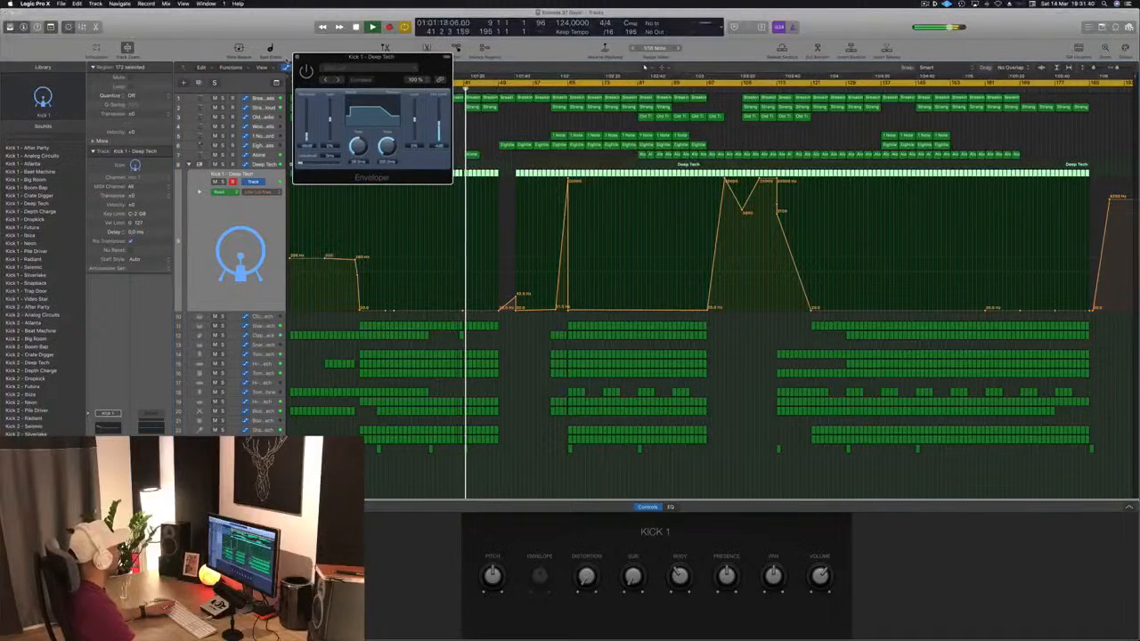
pyautogui.click(298, 58)
pyautogui.click(489, 137)
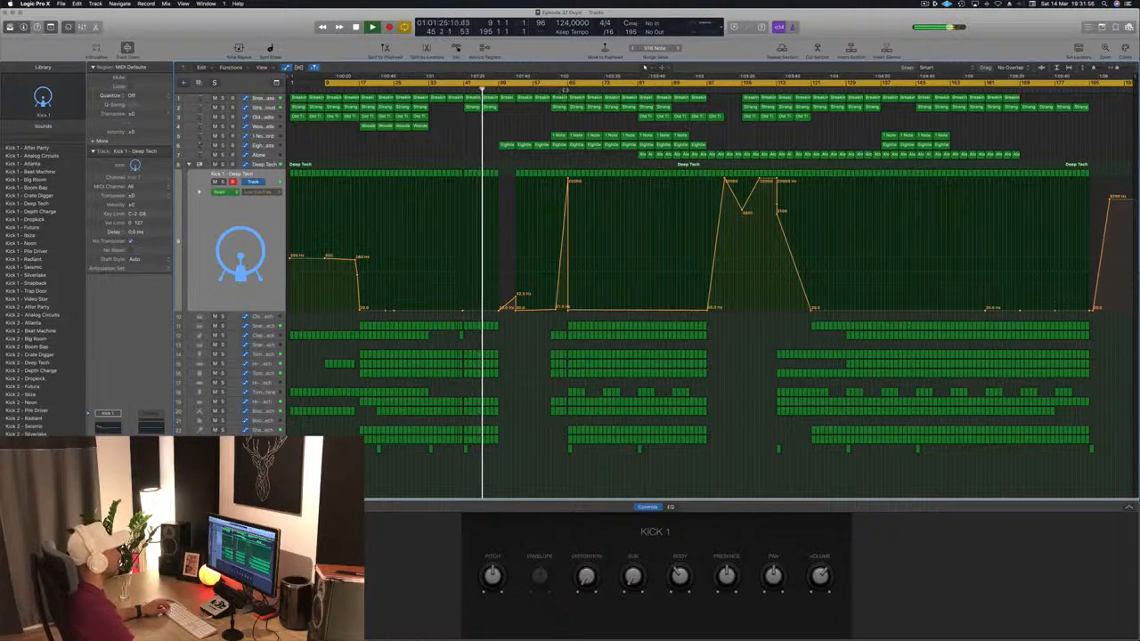
# While playing from about bar 65, add a Compressor to Eighties FM Bass, side-chained to Bus 12, with the threshold at -17.5 dB.
pyautogui.click(565, 90)
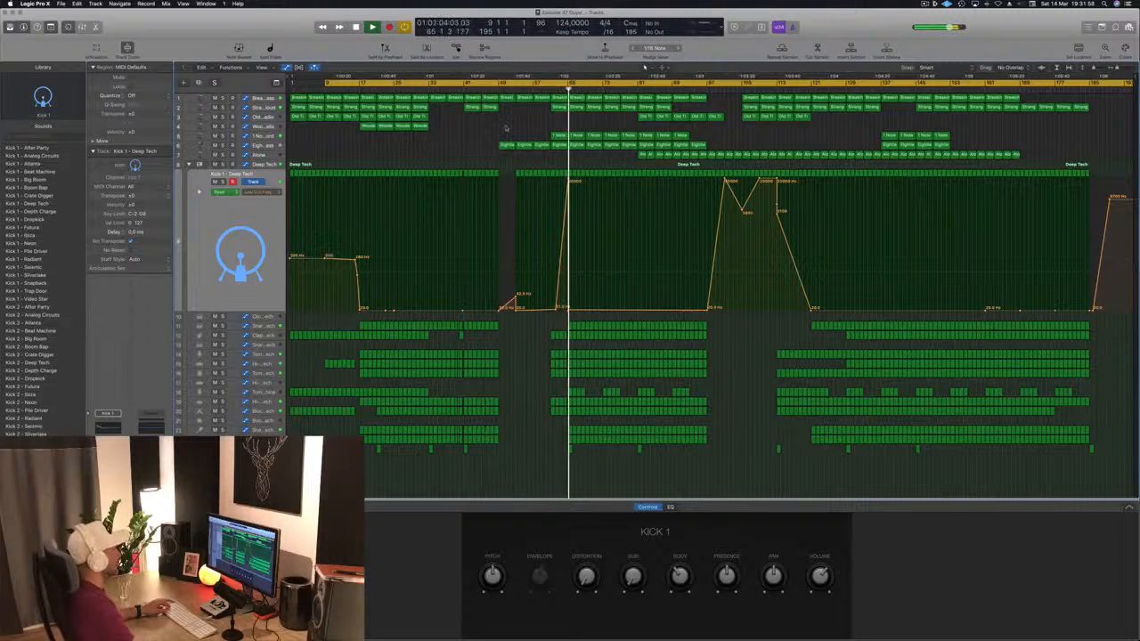
pyautogui.click(255, 135)
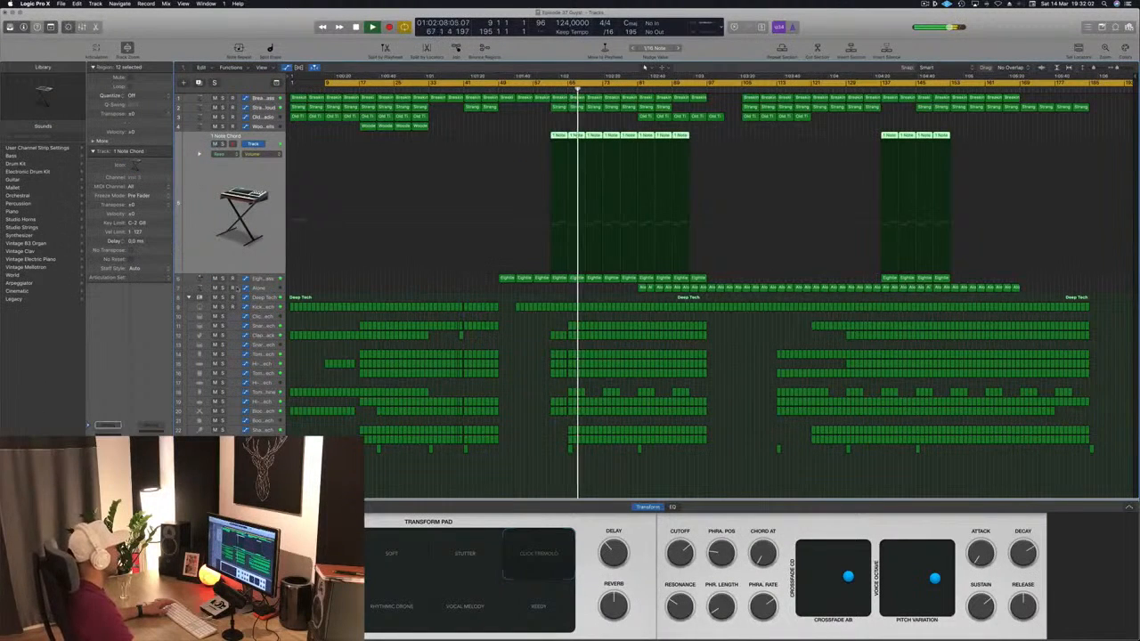
pyautogui.click(280, 279)
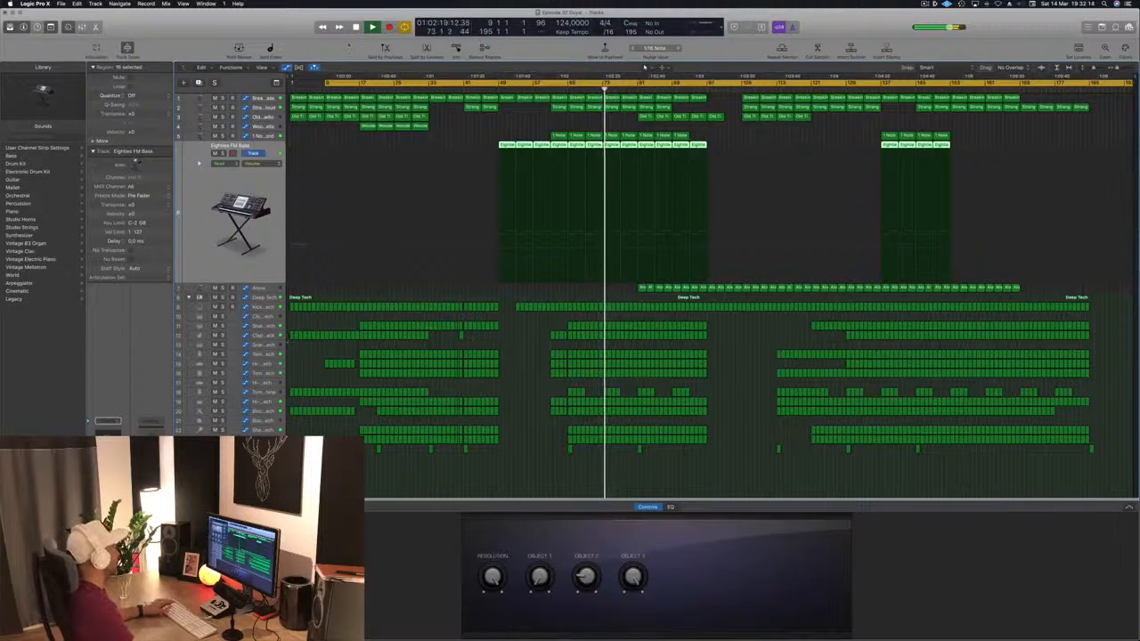
pyautogui.click(108, 432)
pyautogui.moveTo(263, 32); pyautogui.dragTo(581, 81)
pyautogui.click(680, 81)
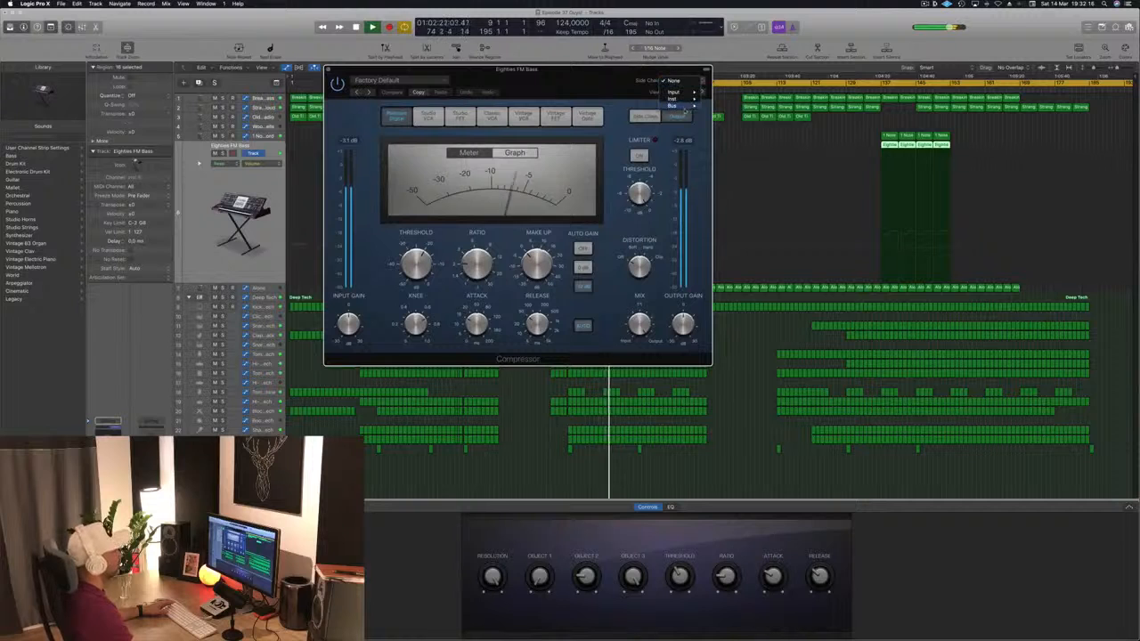
pyautogui.moveTo(686, 106)
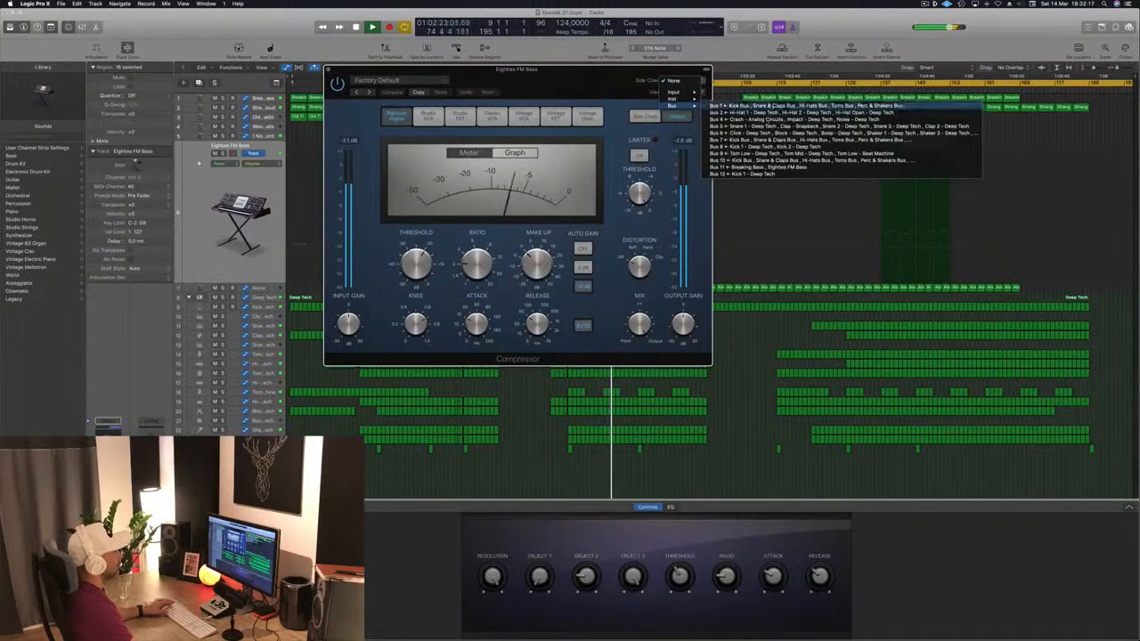
pyautogui.click(761, 175)
pyautogui.moveTo(451, 222); pyautogui.dragTo(427, 230)
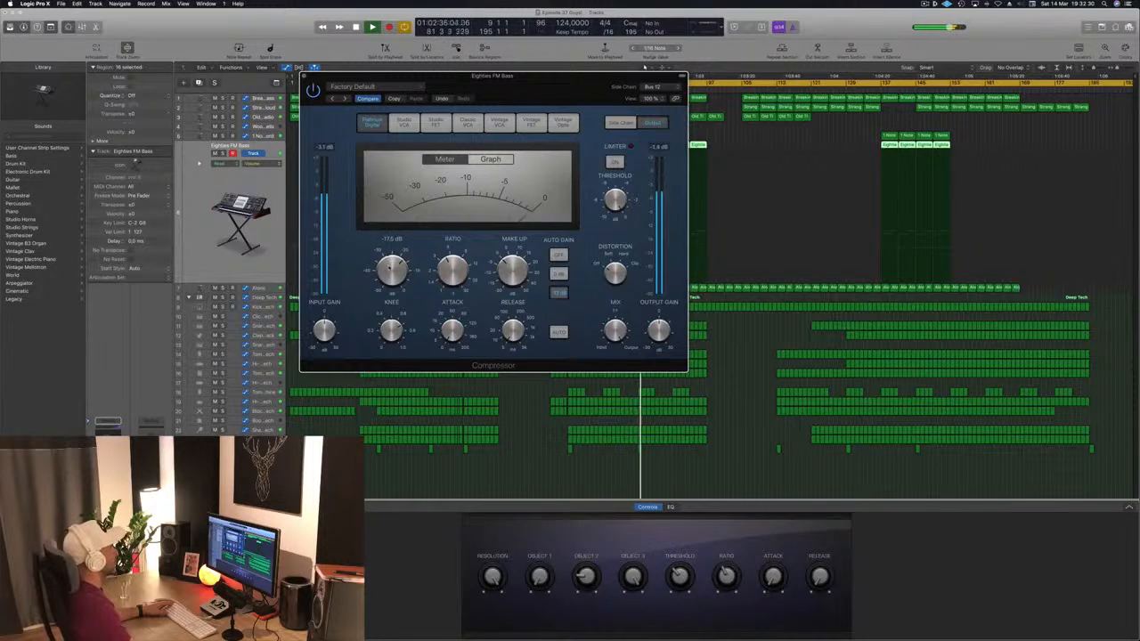
pyautogui.click(304, 76)
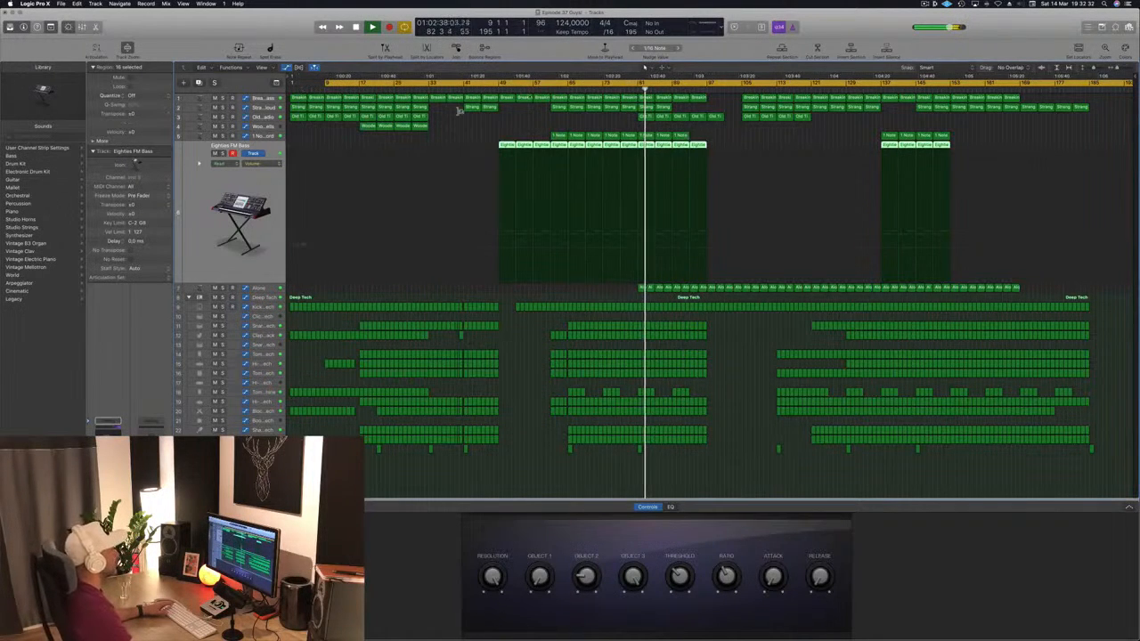
# Play from about bar 80 to hear the section where the Alone track enters.
pyautogui.click(633, 91)
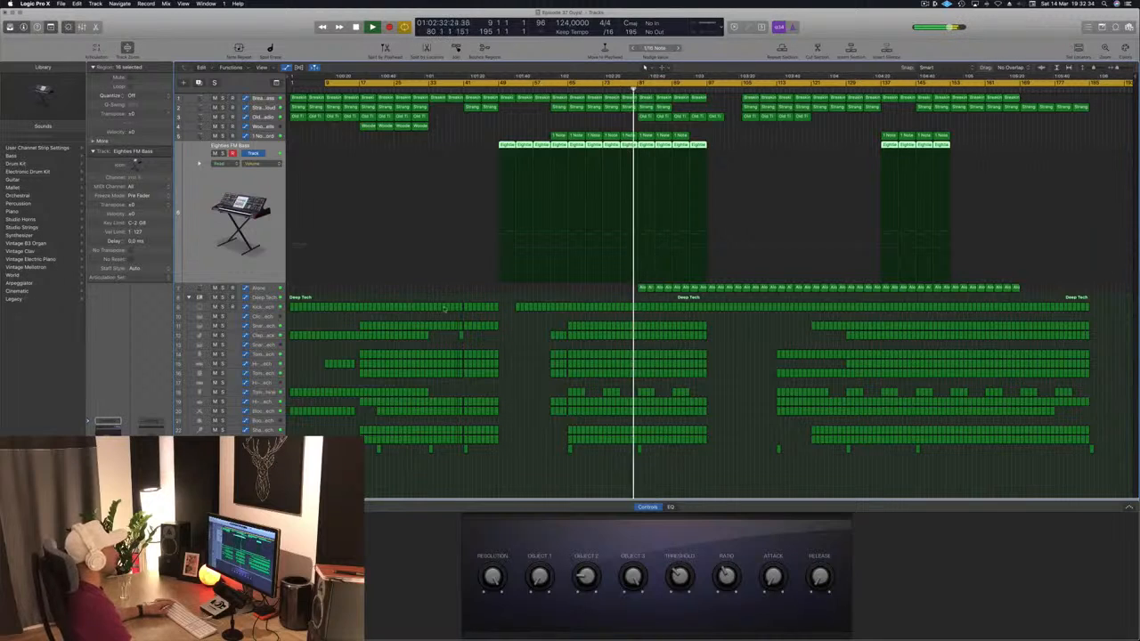
pyautogui.press('Down')
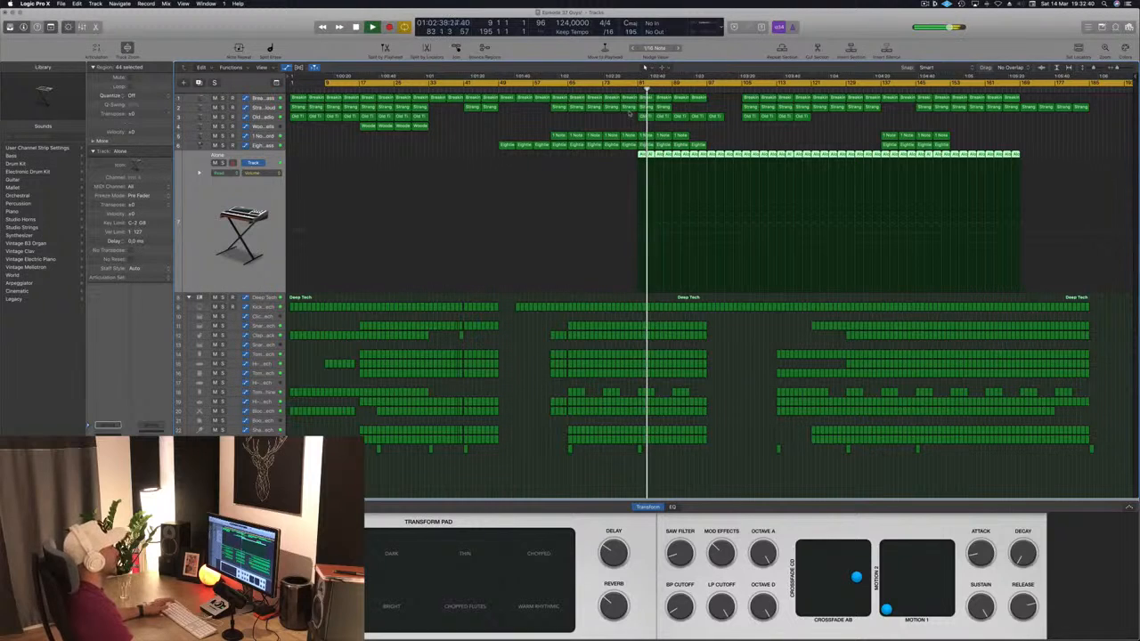
pyautogui.press('space')
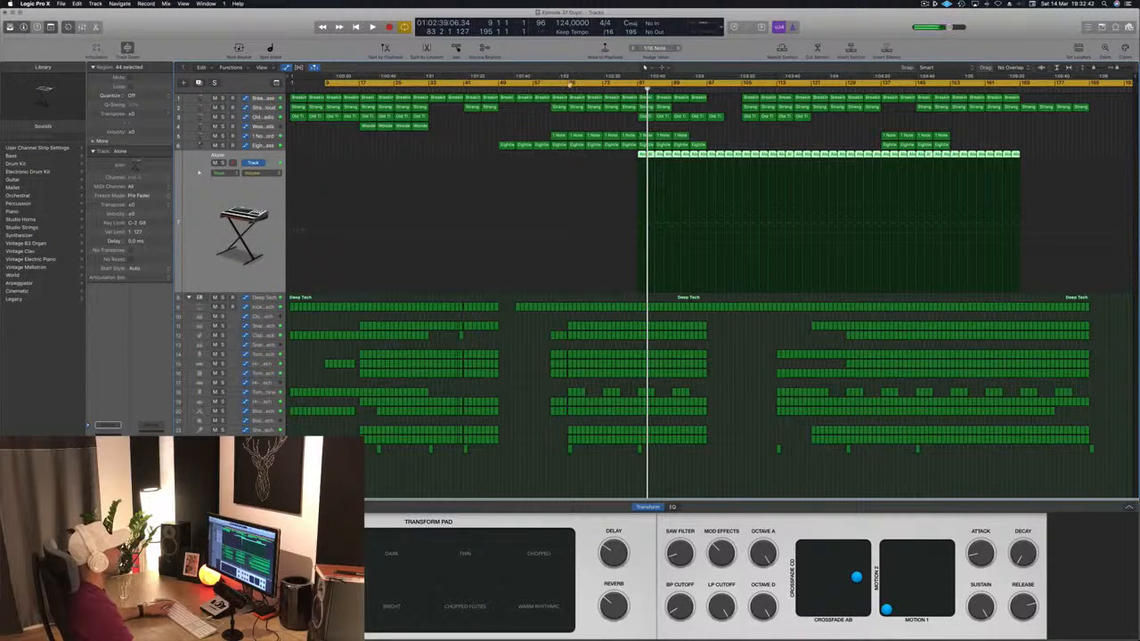
# Set the cycle range from bar 65 to bar 97 and briefly play it from the start.
pyautogui.click(570, 84)
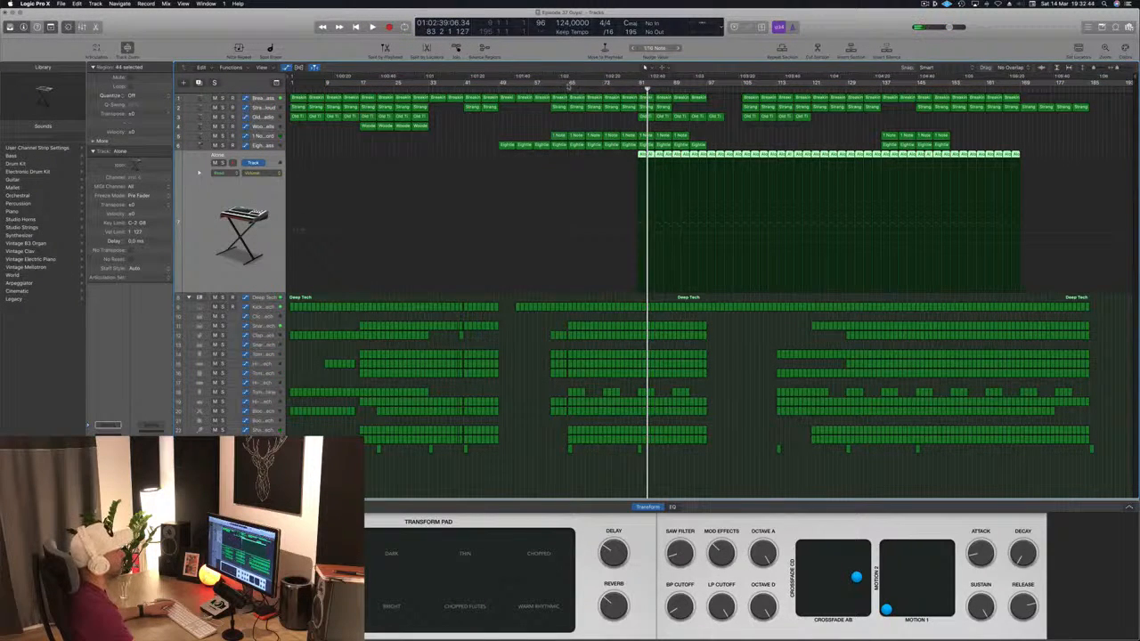
pyautogui.moveTo(568, 85); pyautogui.dragTo(705, 94)
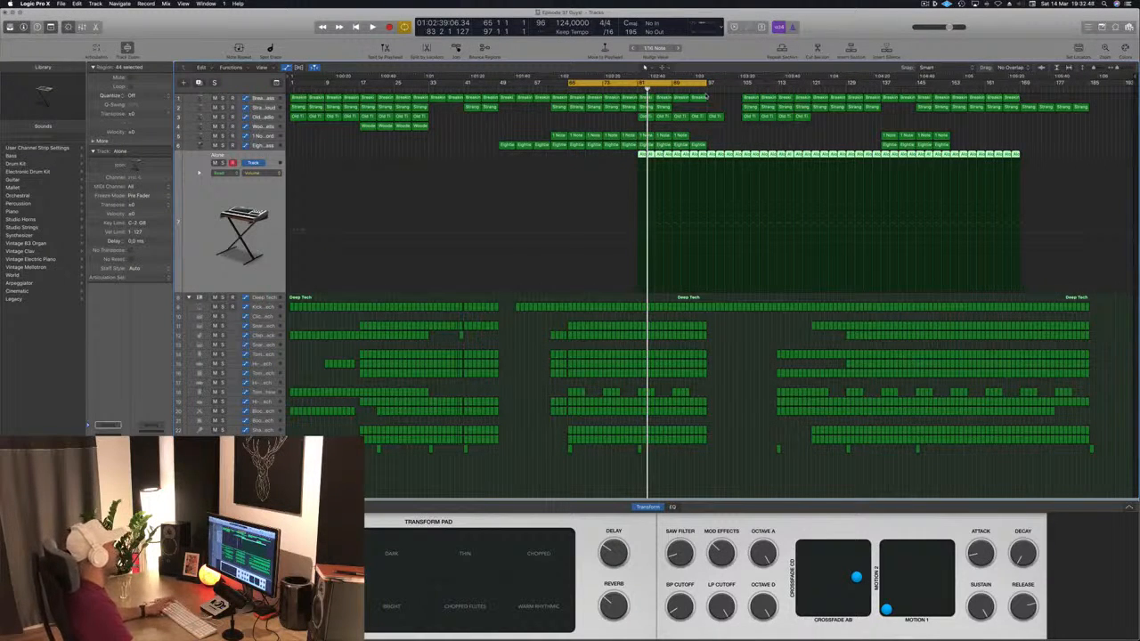
pyautogui.press('space')
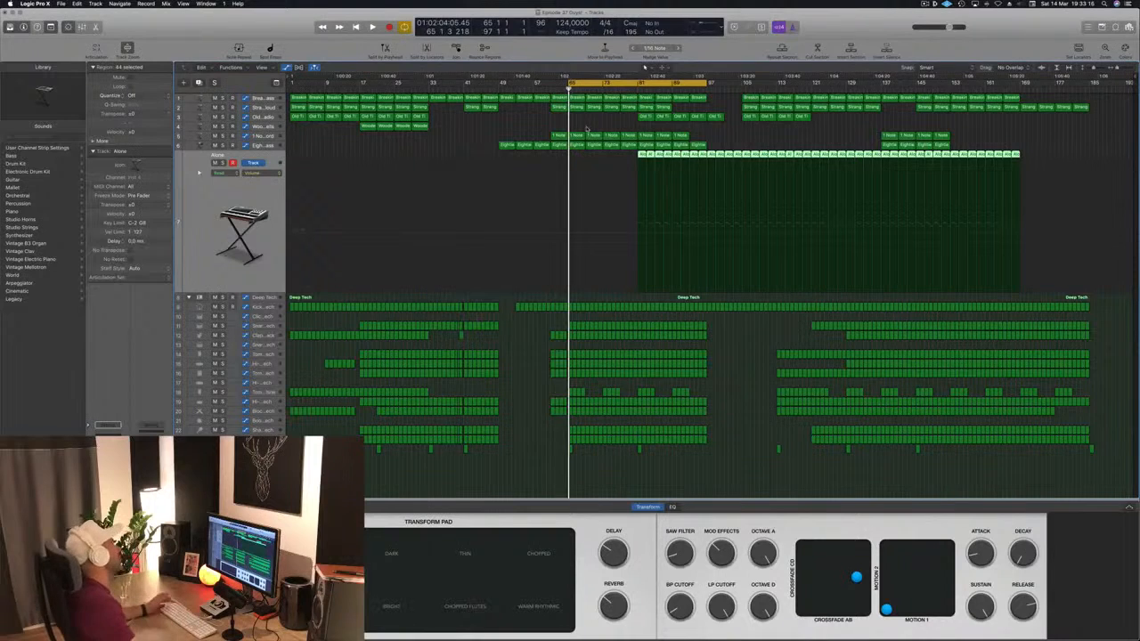
pyautogui.click(484, 123)
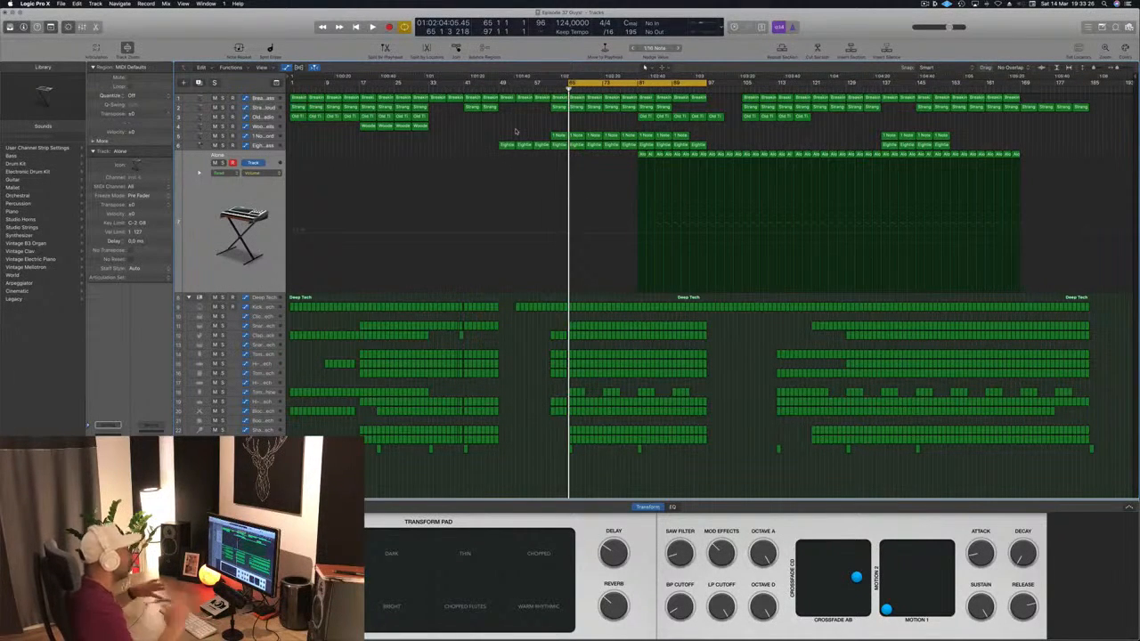
pyautogui.press('space')
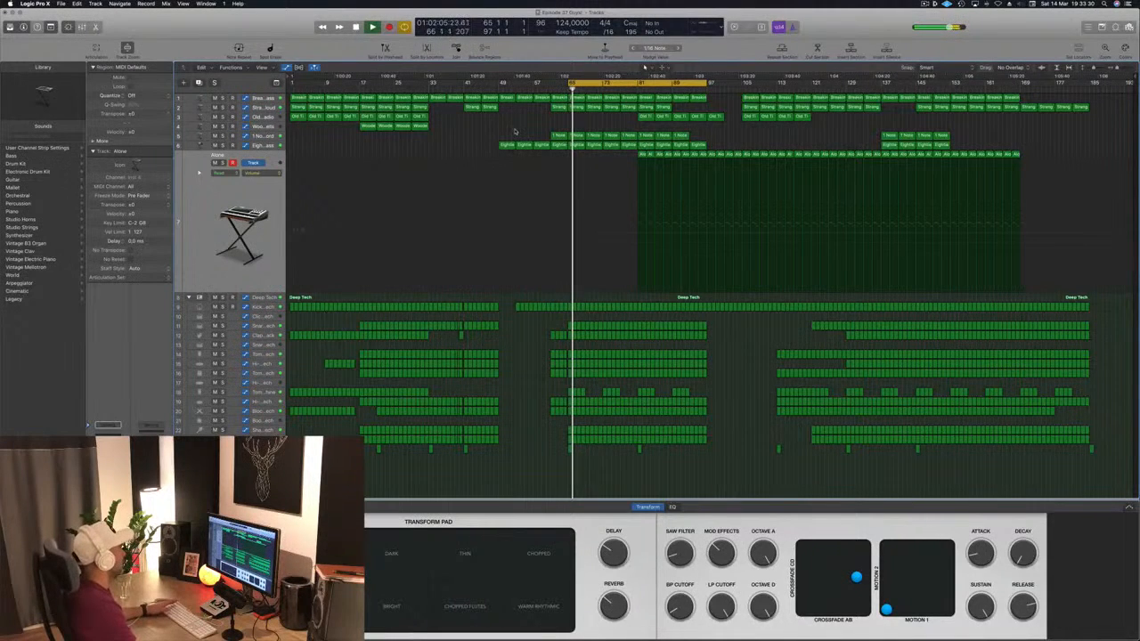
pyautogui.press('space')
# Select the Eighties FM Bass regions within the cycle range and play them briefly from bar 65.
pyautogui.hotkey('shift', 'i')
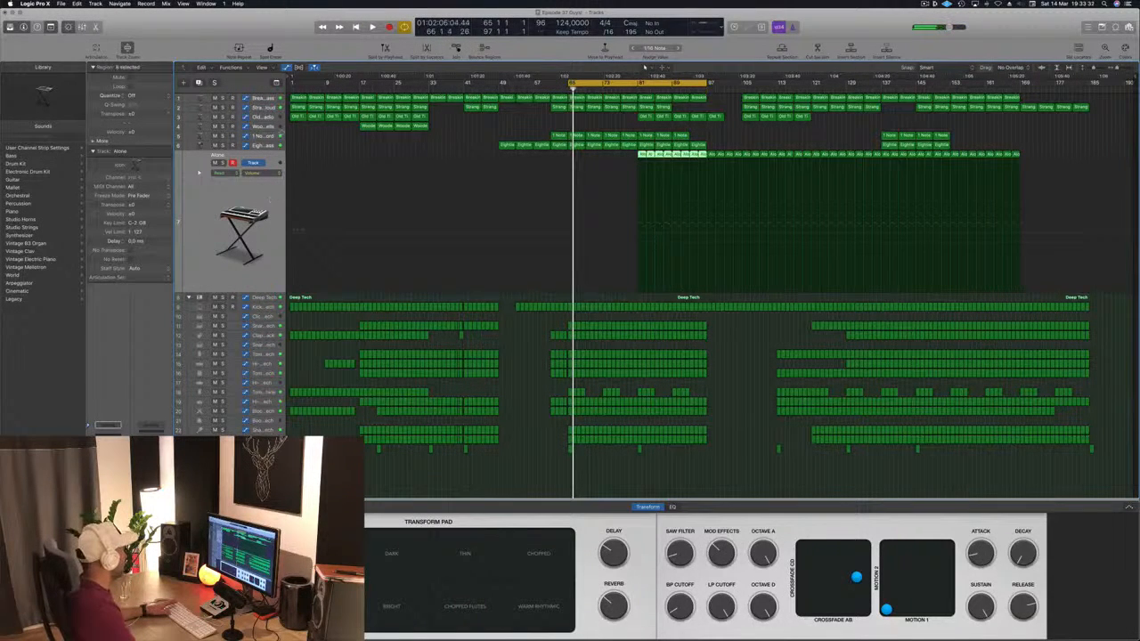
pyautogui.press('Up')
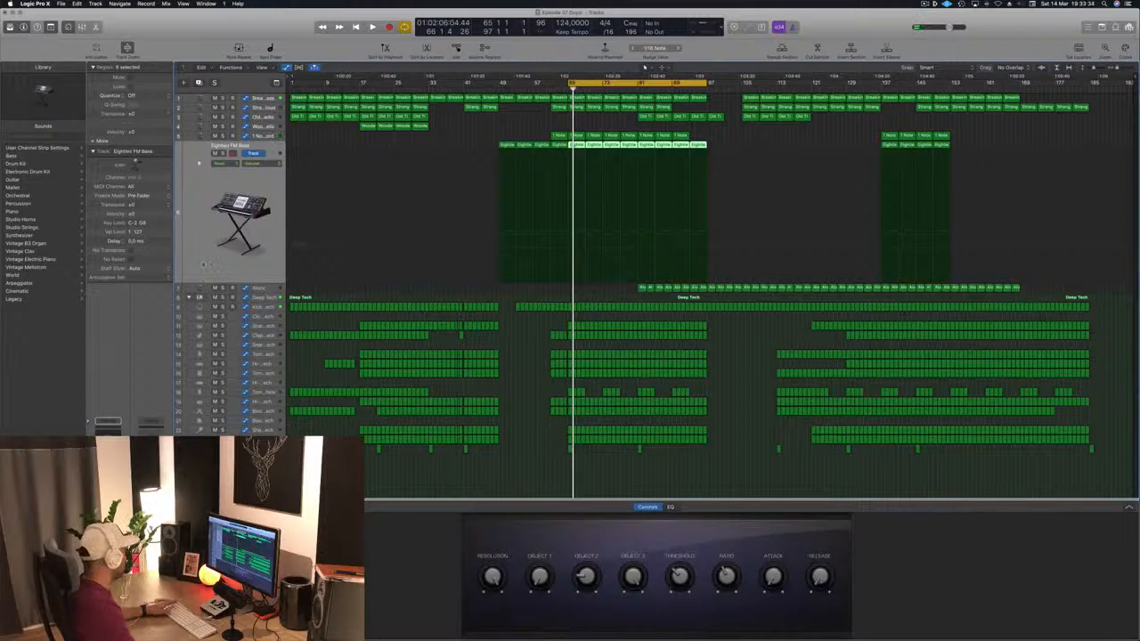
pyautogui.press('space')
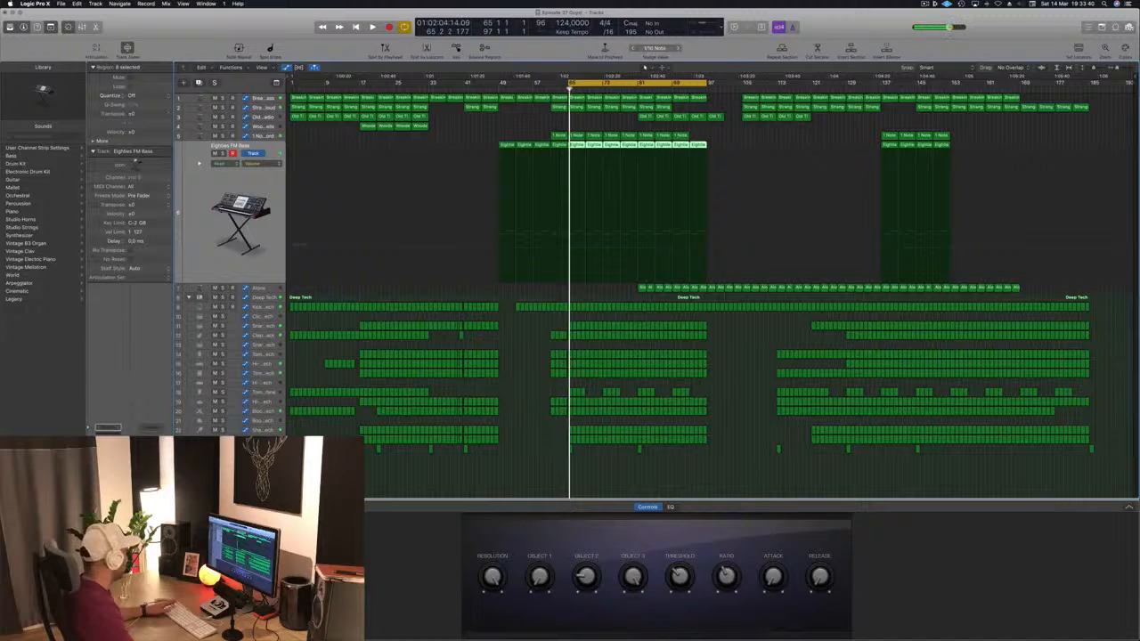
# Insert ChromaVerb on Aux 35 for the Eighties FM Bass track and load the Generic Synth Hall preset from Synth Reverbs.
pyautogui.click(152, 454)
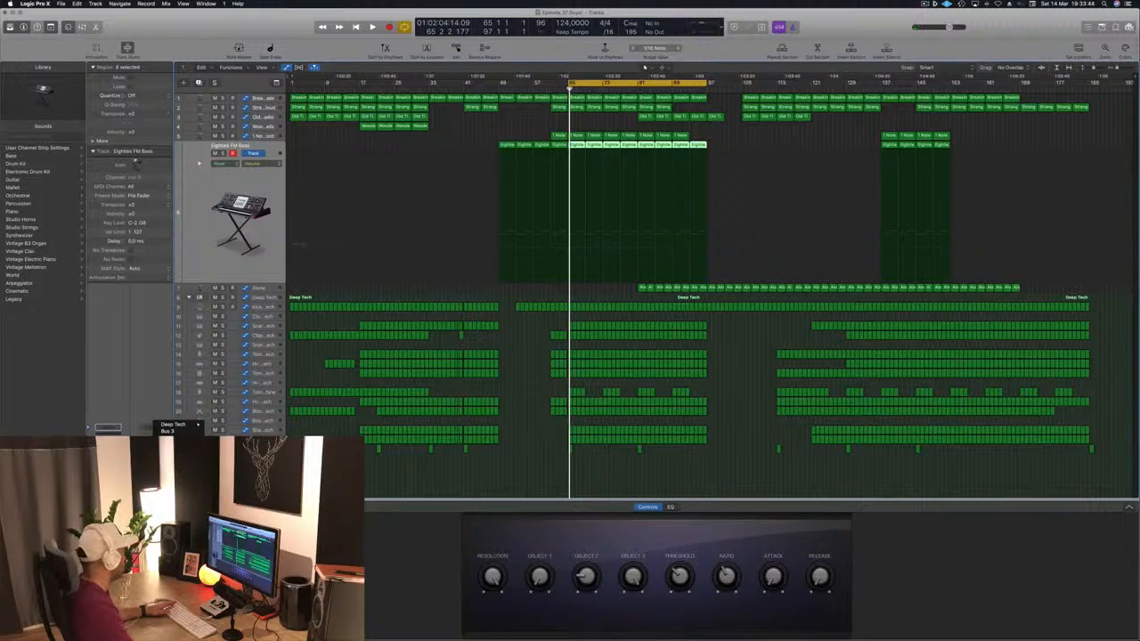
pyautogui.click(169, 446)
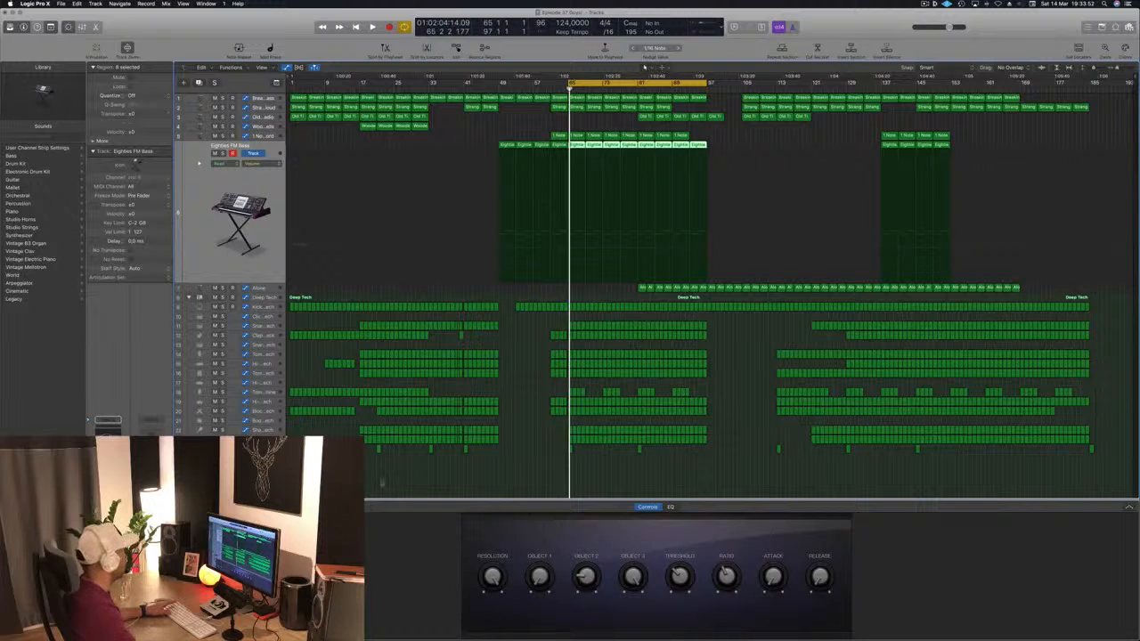
pyautogui.moveTo(314, 34); pyautogui.dragTo(642, 63)
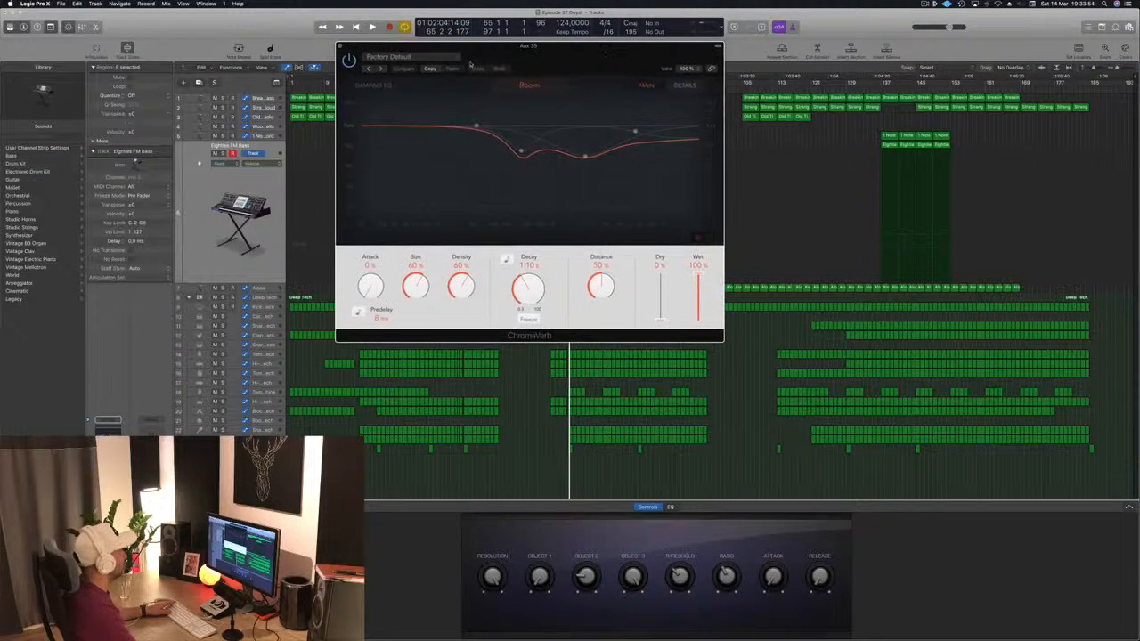
pyautogui.click(409, 56)
pyautogui.moveTo(418, 224)
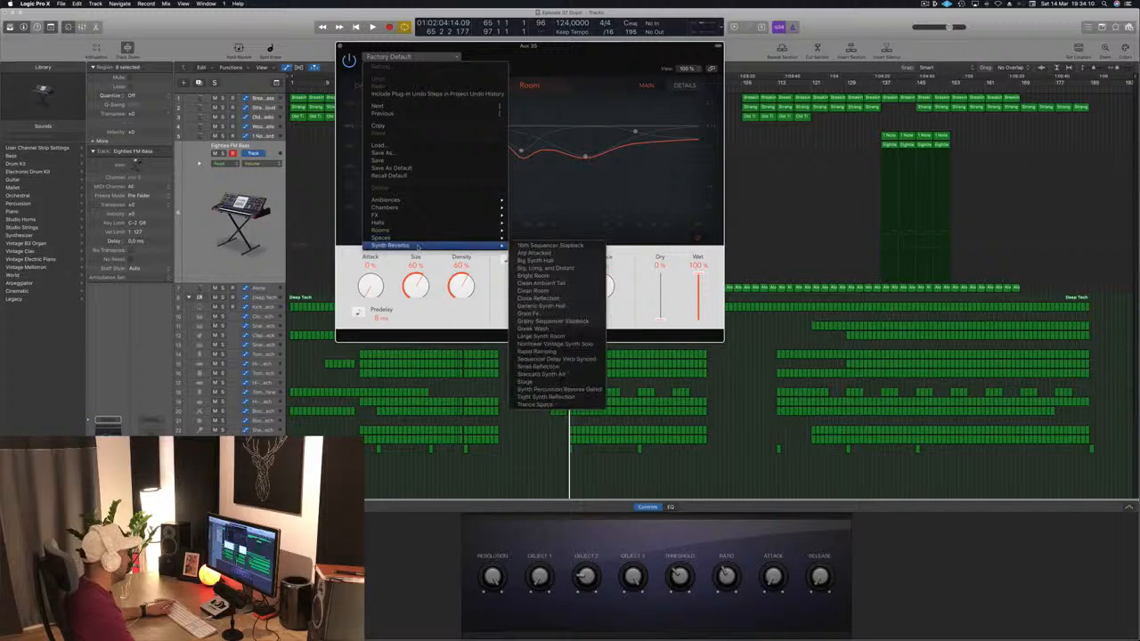
pyautogui.click(567, 307)
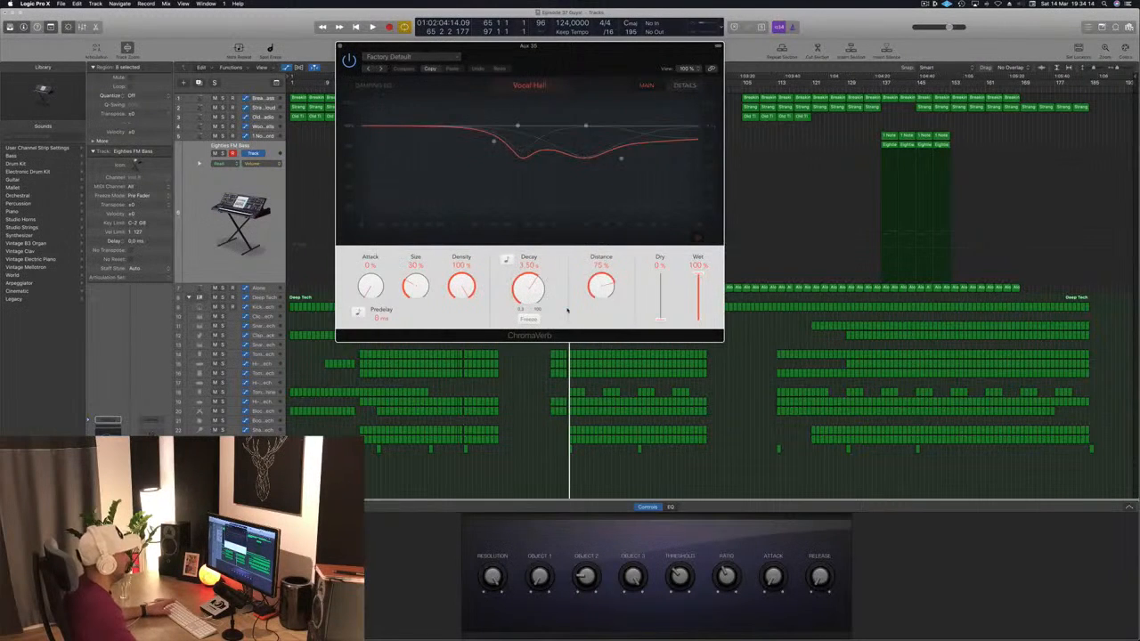
# Audition the ChromaVerb reverb on the Eighties FM Bass track from bar 65 and close the plug-in window.
pyautogui.moveTo(554, 56); pyautogui.dragTo(960, 90)
pyautogui.press('space')
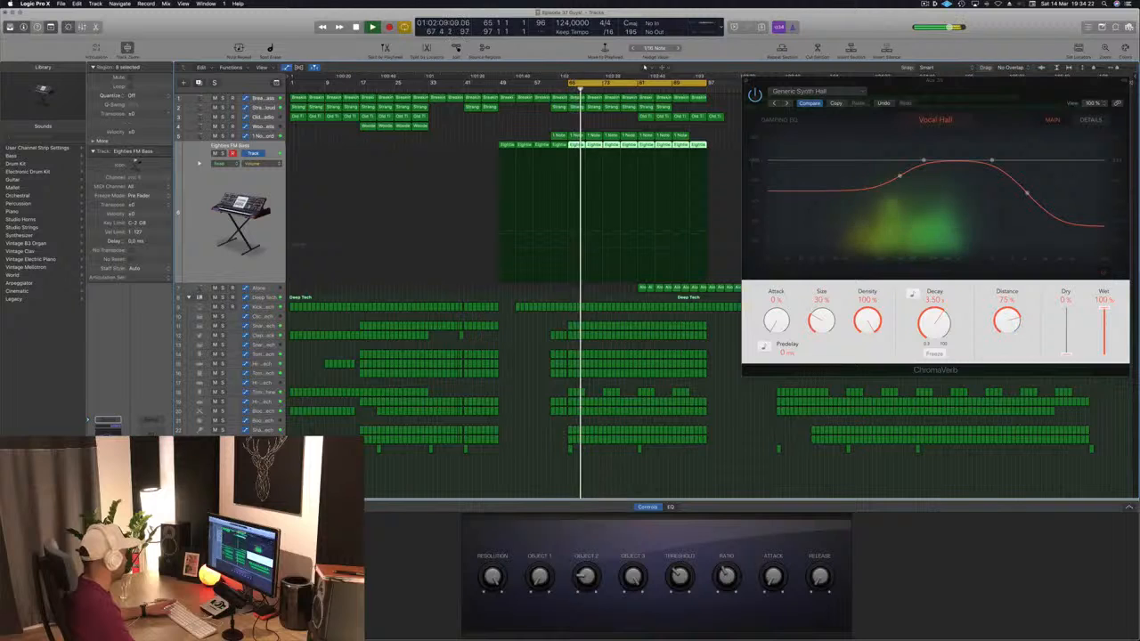
pyautogui.press('space')
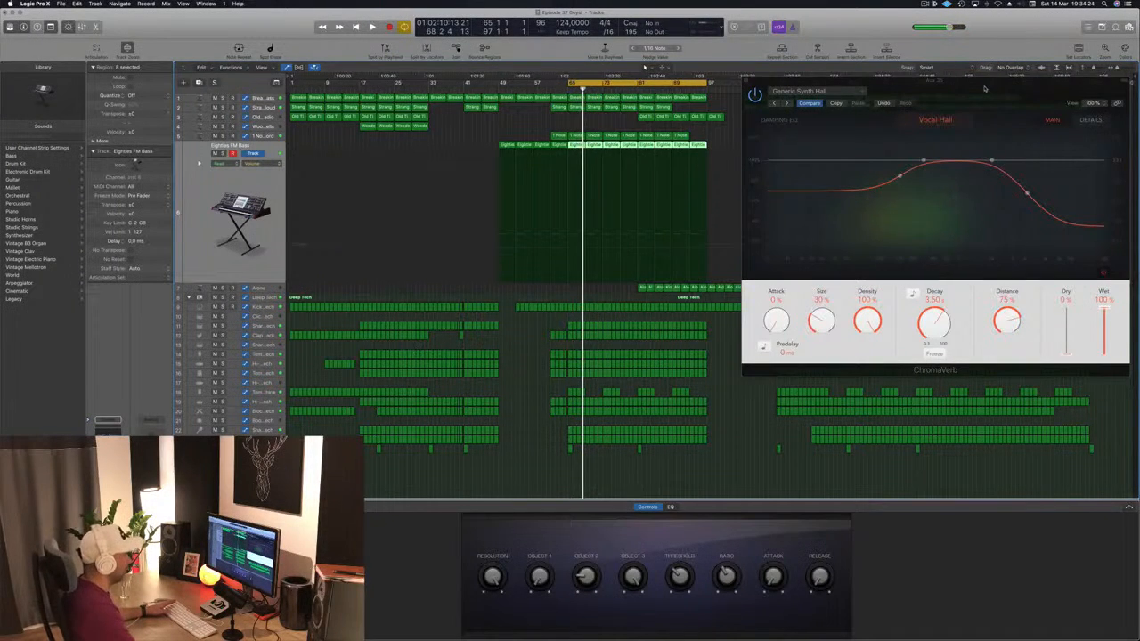
pyautogui.moveTo(984, 88); pyautogui.dragTo(713, 90)
pyautogui.press('space')
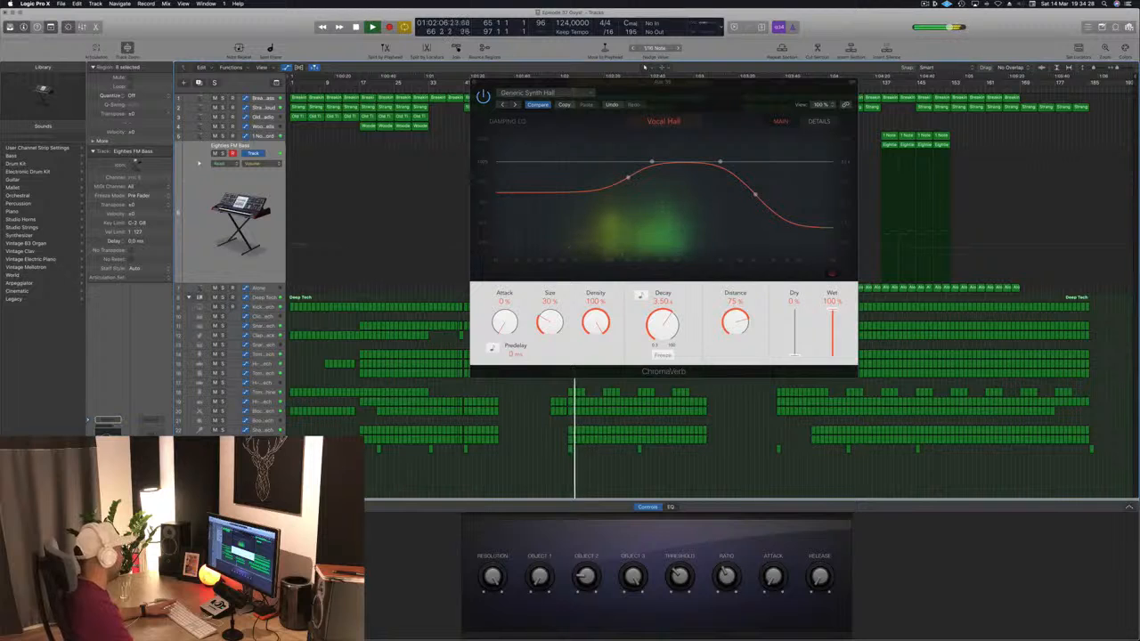
pyautogui.moveTo(712, 89); pyautogui.dragTo(522, 158)
pyautogui.click(284, 157)
pyautogui.press('space')
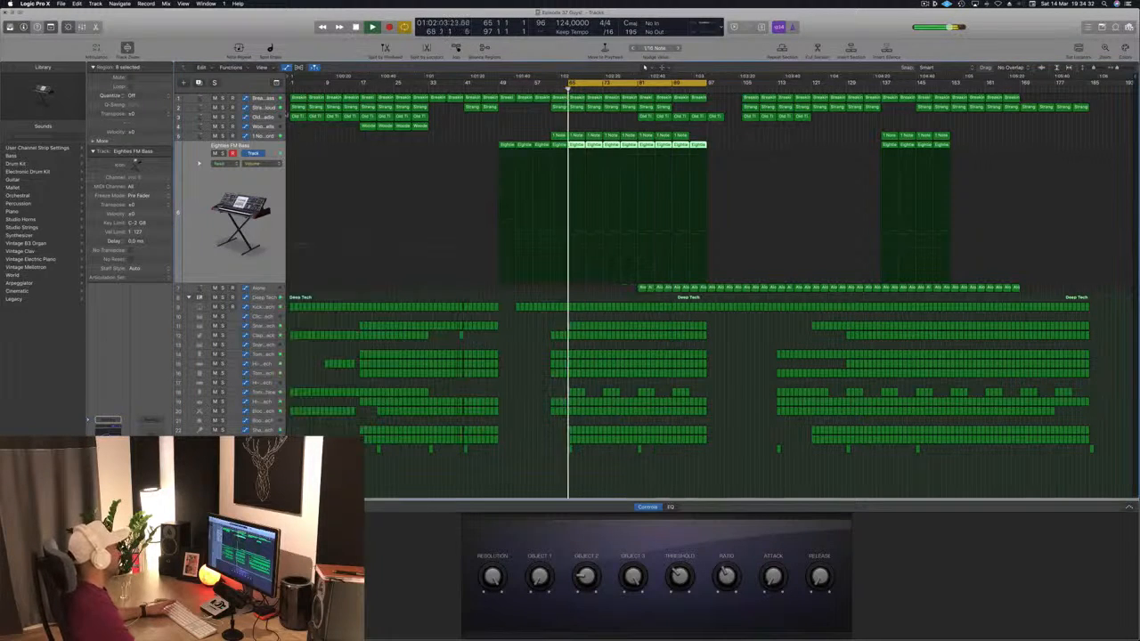
pyautogui.press('space')
# Play the Strange Voice Cloud track soloed from bar 65, turn off its solo and replay it in the full mix.
pyautogui.click(272, 108)
pyautogui.press('s')
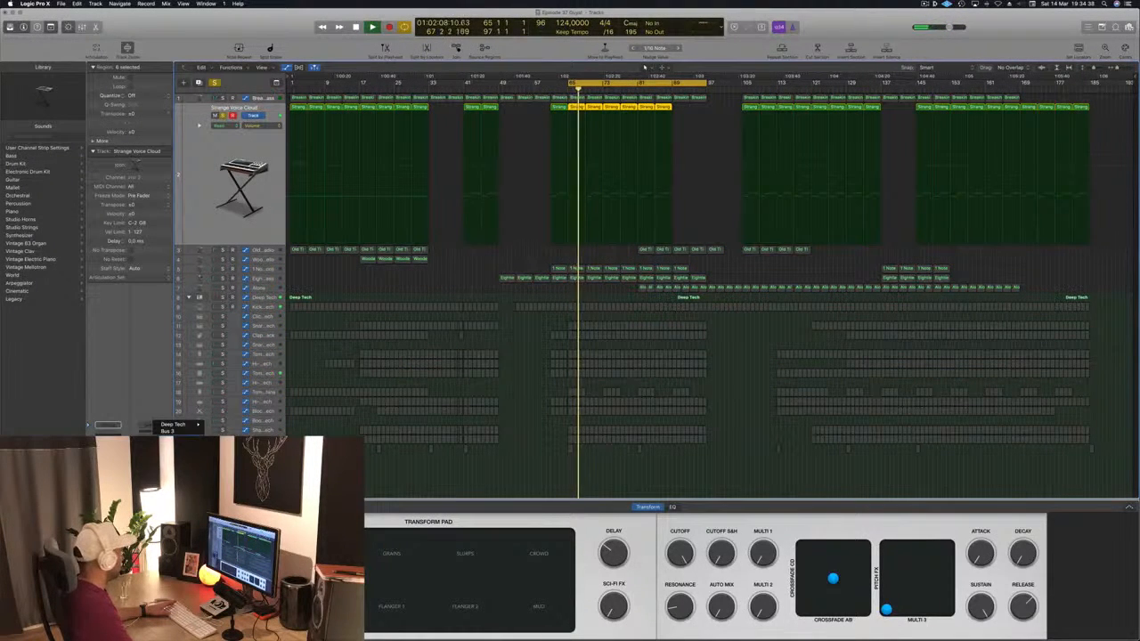
pyautogui.press('space')
pyautogui.press('space')
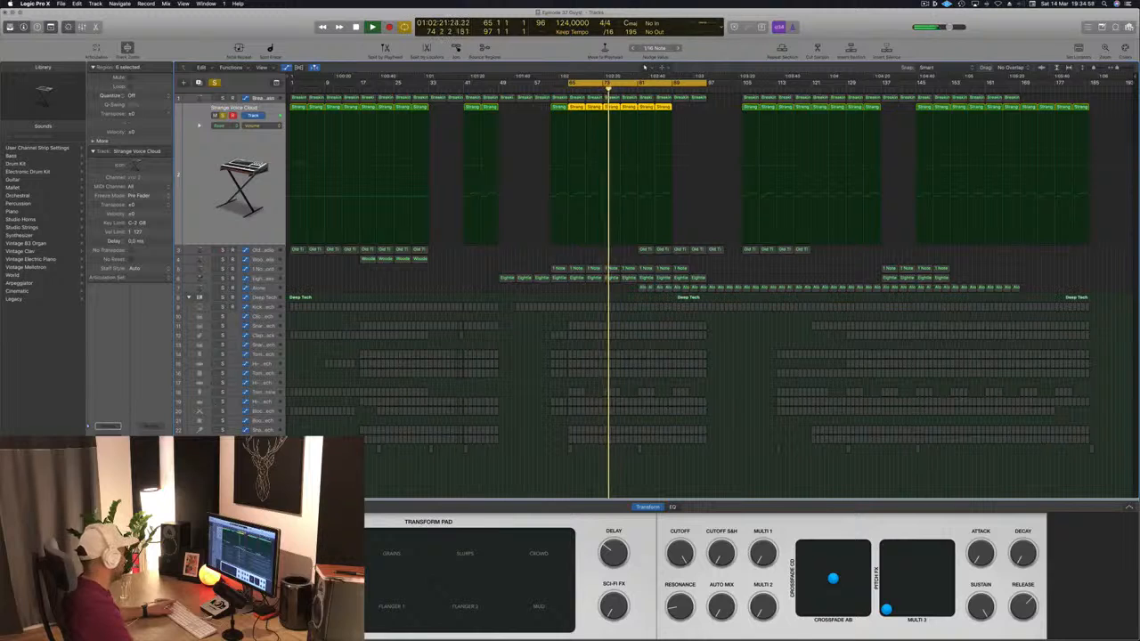
pyautogui.hotkey('ctrl', 's')
pyautogui.press('space')
pyautogui.press('space')
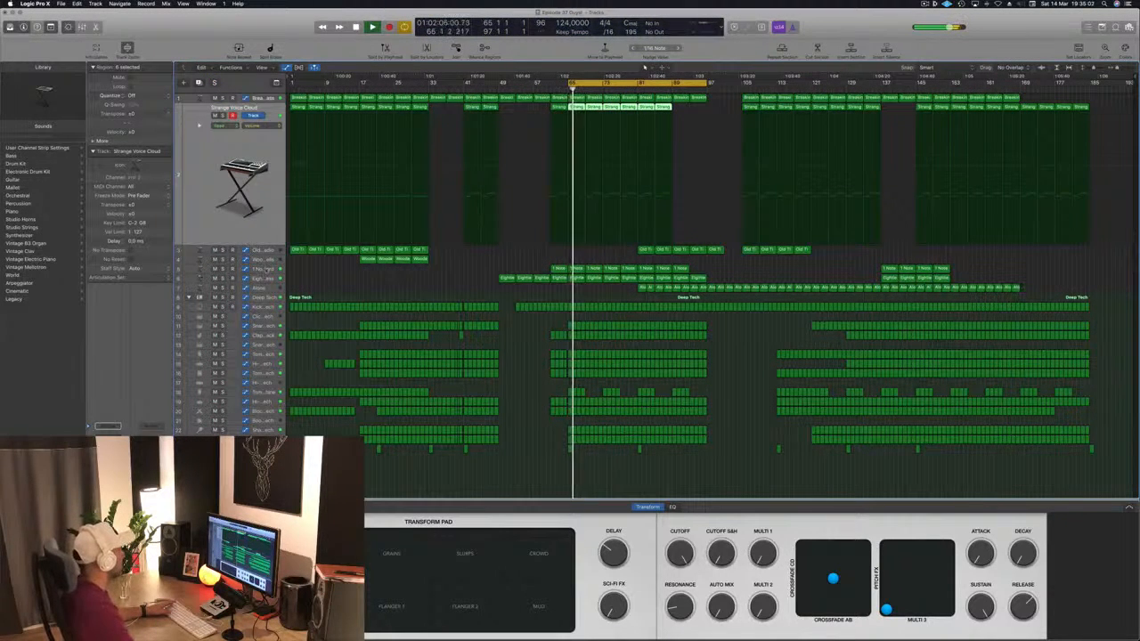
# Compare the 1 Note Chord and Eighties FM Bass tracks soloed and in the full mix, and select the Alone track.
pyautogui.press('Down')
pyautogui.press('Down')
pyautogui.press('Down')
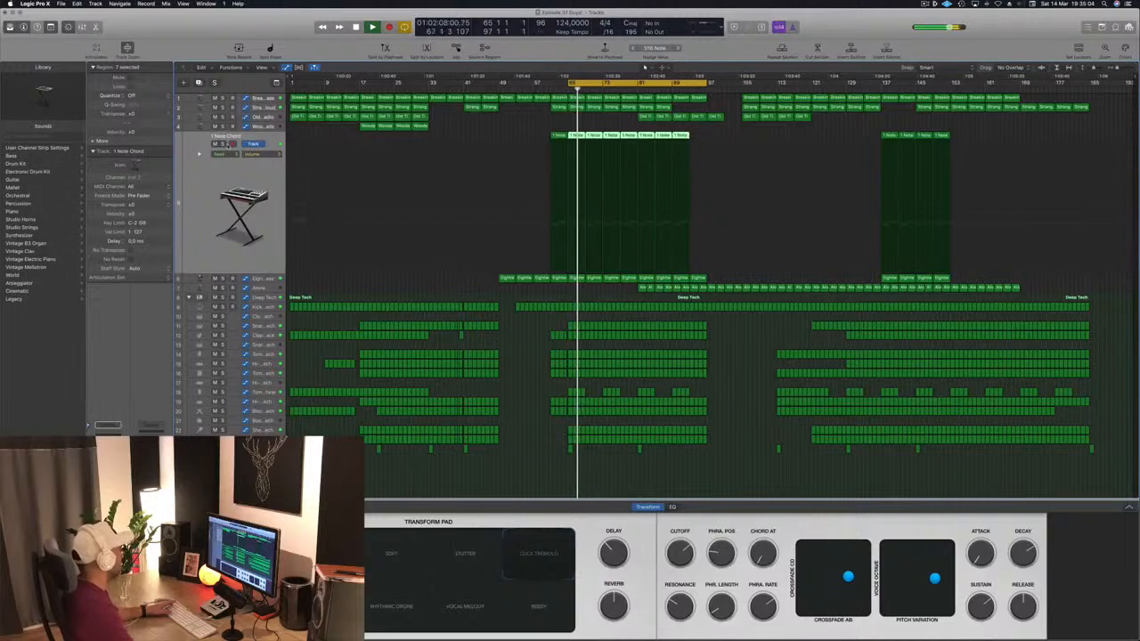
pyautogui.click(223, 145)
pyautogui.click(223, 144)
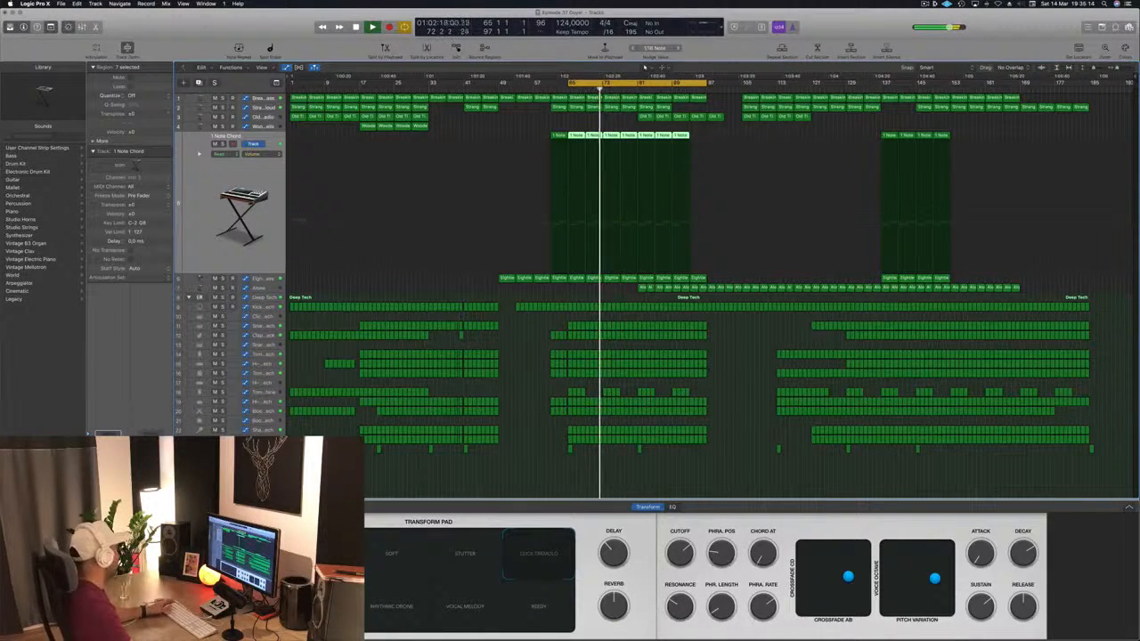
pyautogui.press('s')
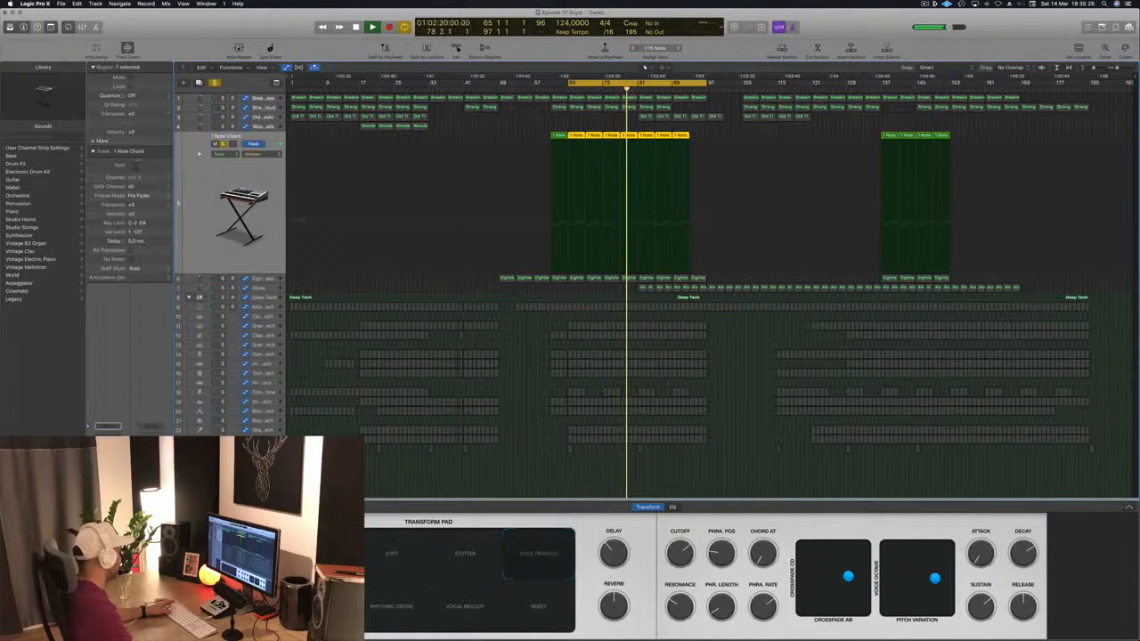
pyautogui.press('s')
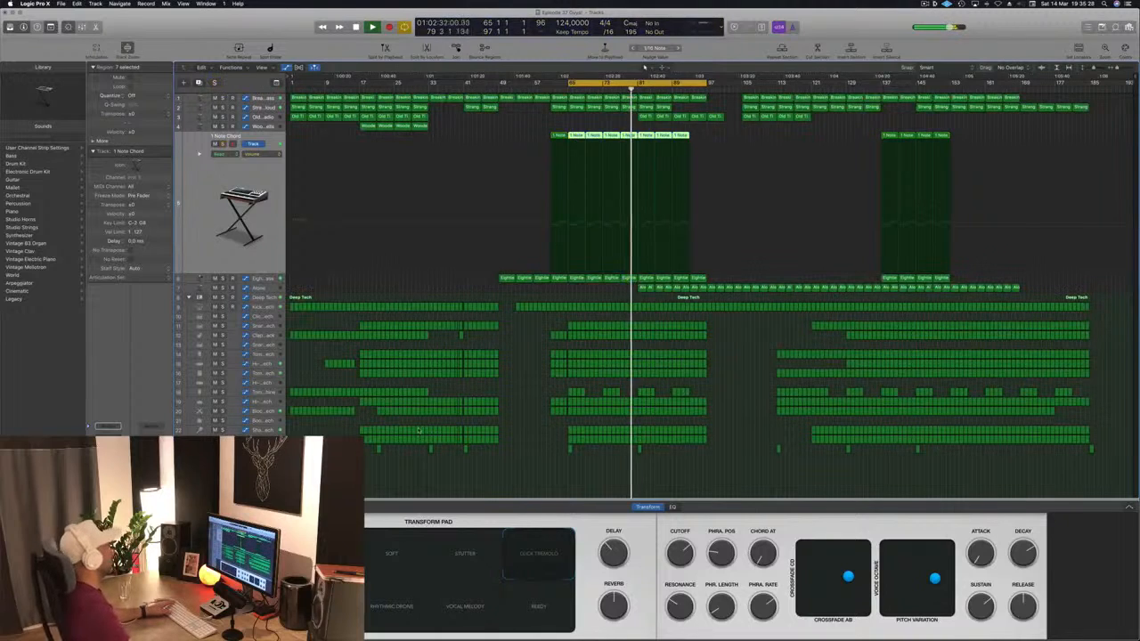
pyautogui.press('Down')
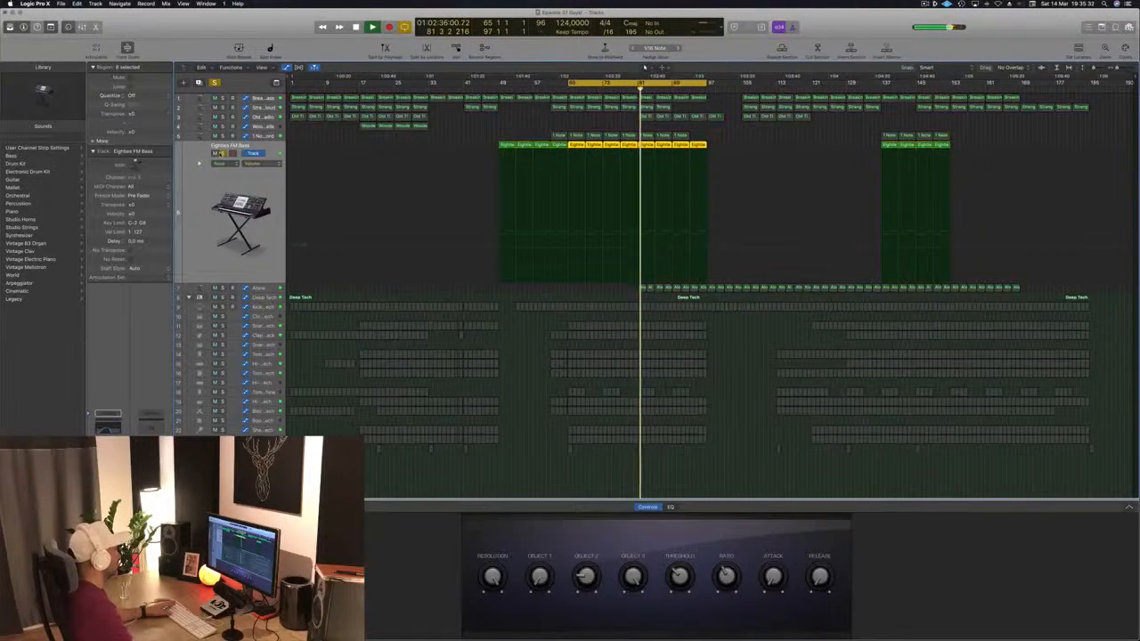
pyautogui.press('Down')
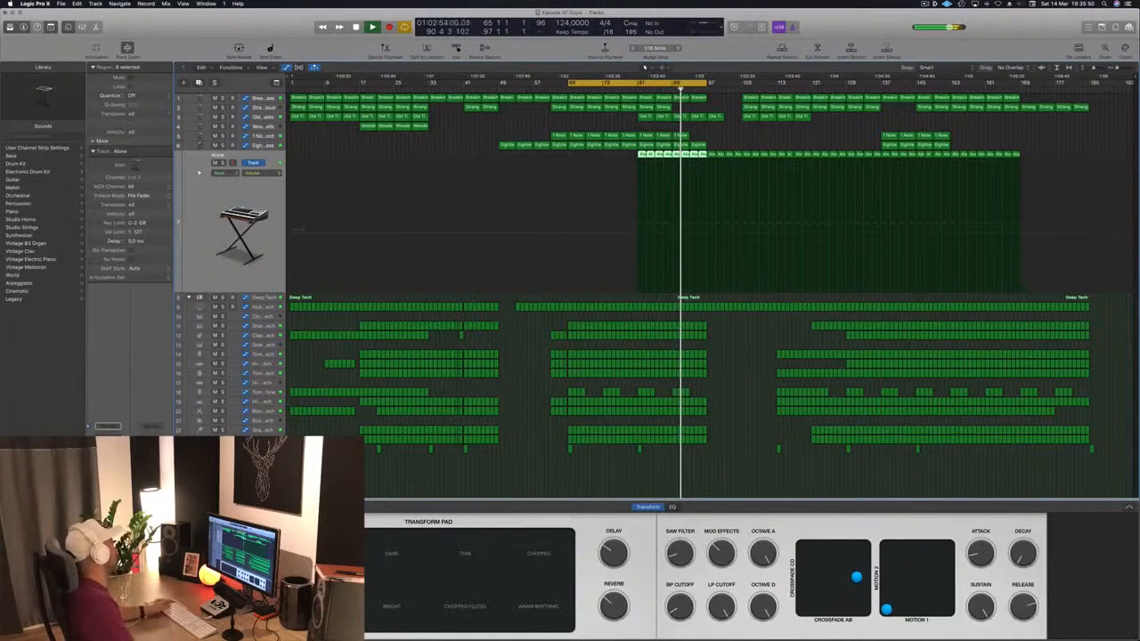
# Choose Bus 3 on the Block - Deep Tech track's channel strip and check the track soloed and in the mix.
pyautogui.click(265, 411)
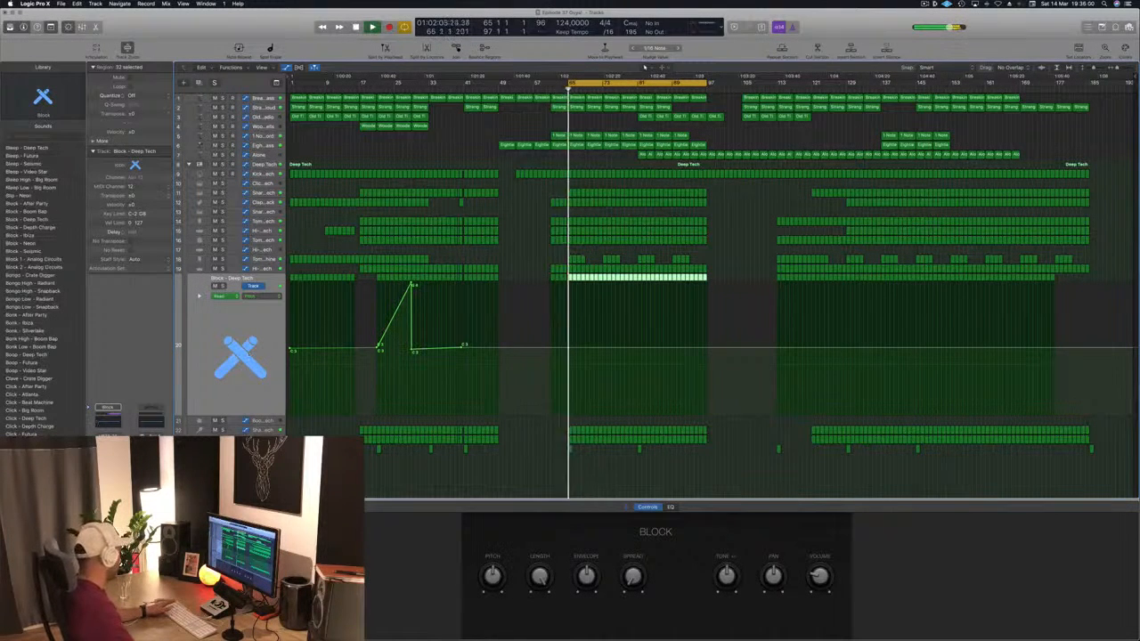
pyautogui.click(152, 435)
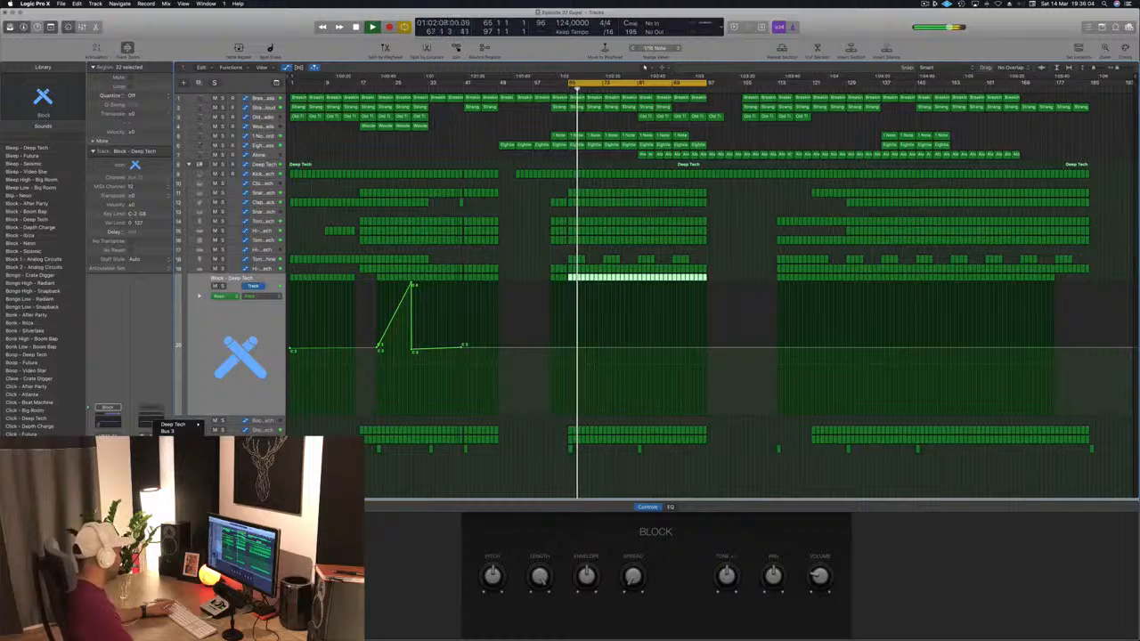
pyautogui.click(169, 433)
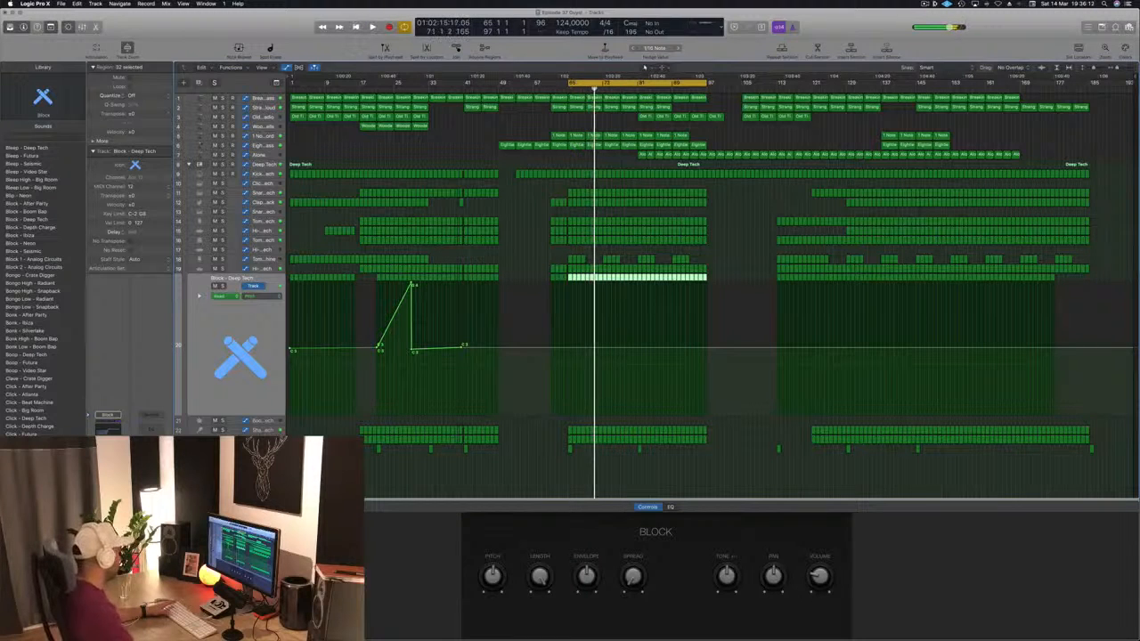
pyautogui.press('space')
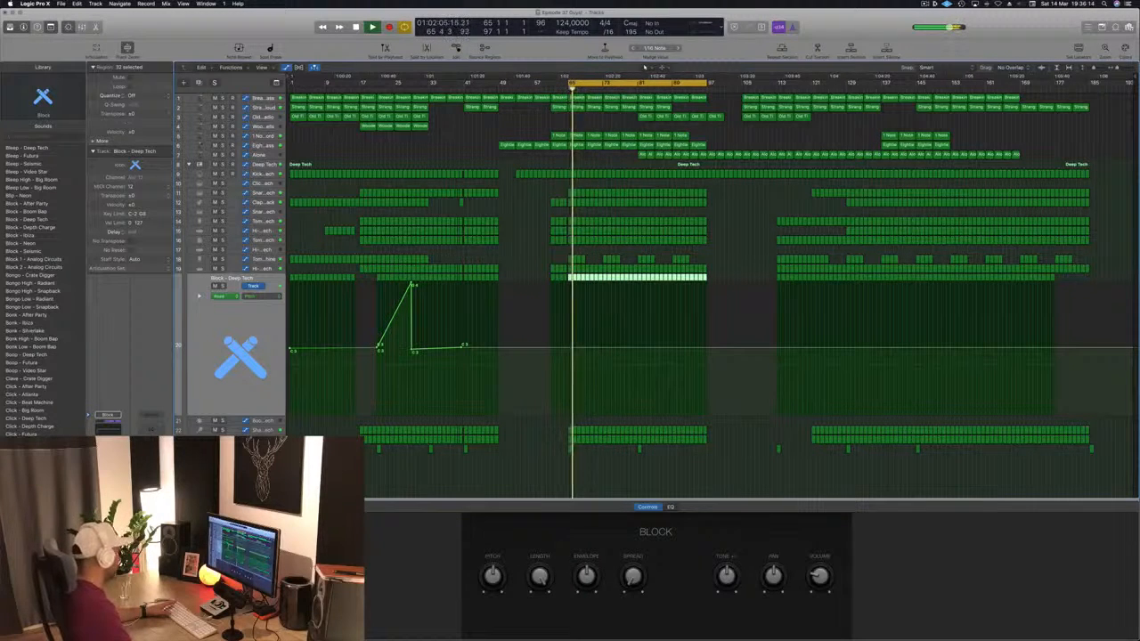
pyautogui.press('s')
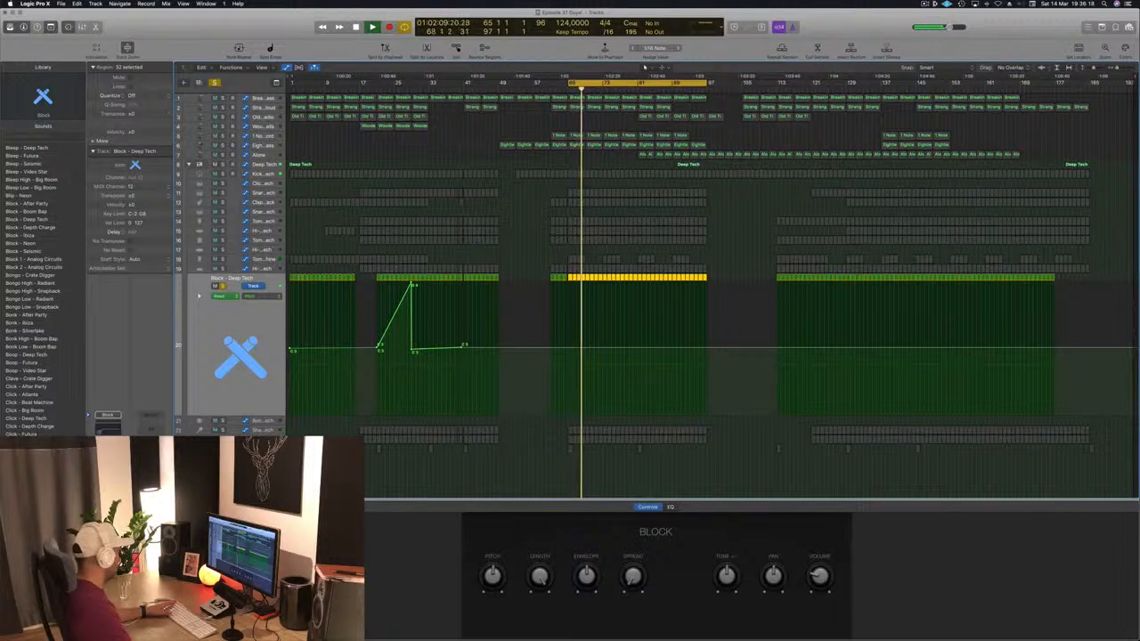
pyautogui.press('s')
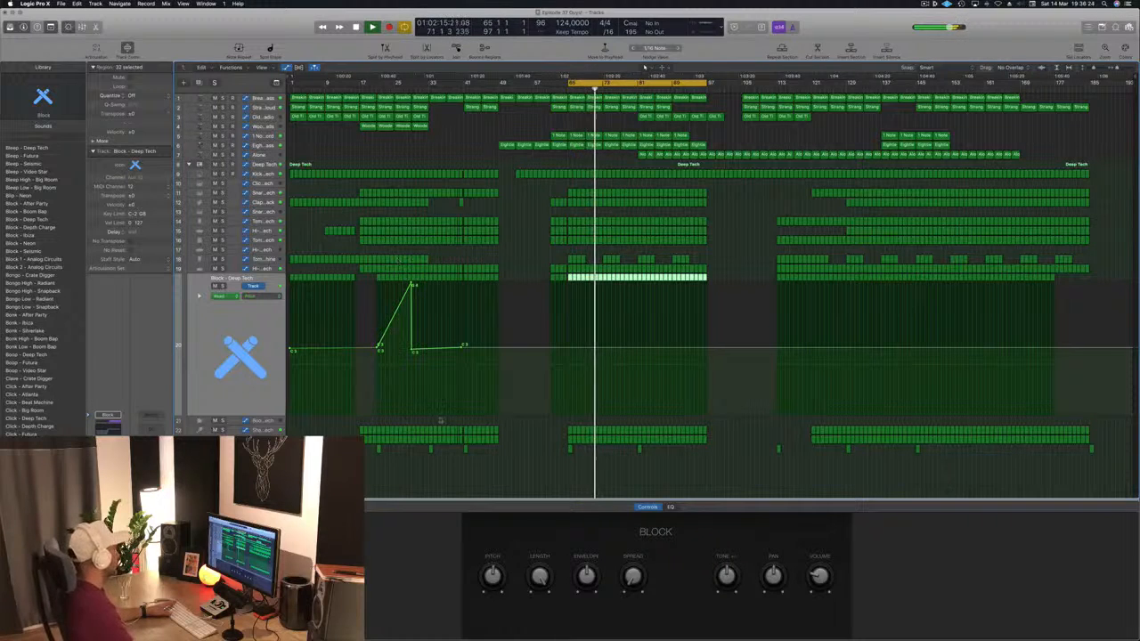
pyautogui.click(525, 212)
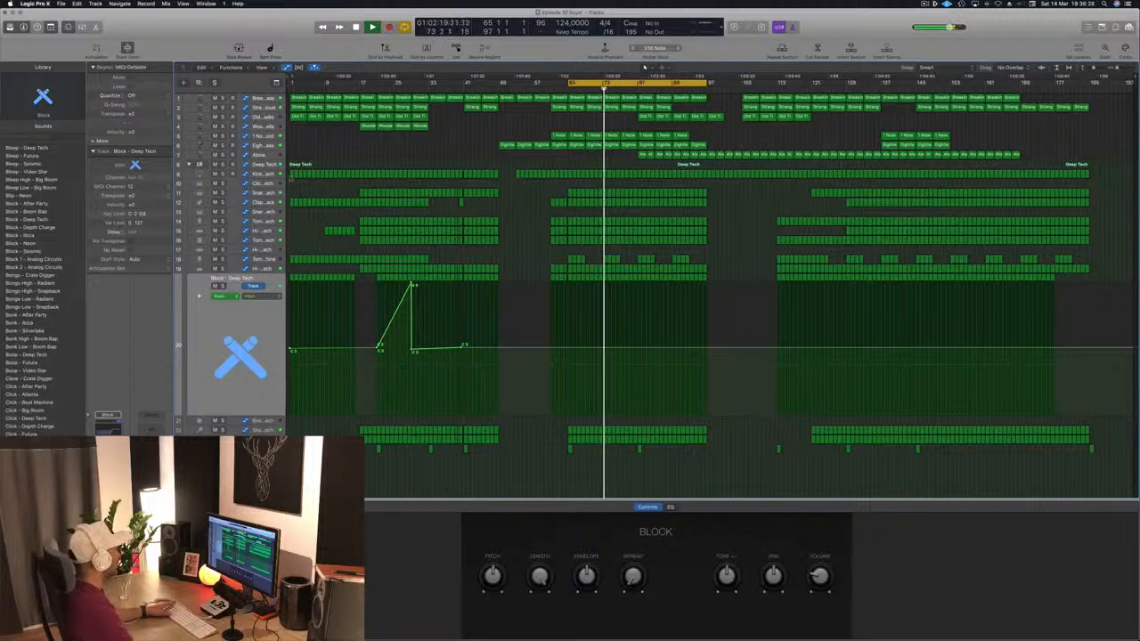
# Check the Snare 1 - Deep Tech and Tom Low - Beat Machine tracks while the cycle plays.
pyautogui.click(257, 193)
pyautogui.press('space')
pyautogui.press('space')
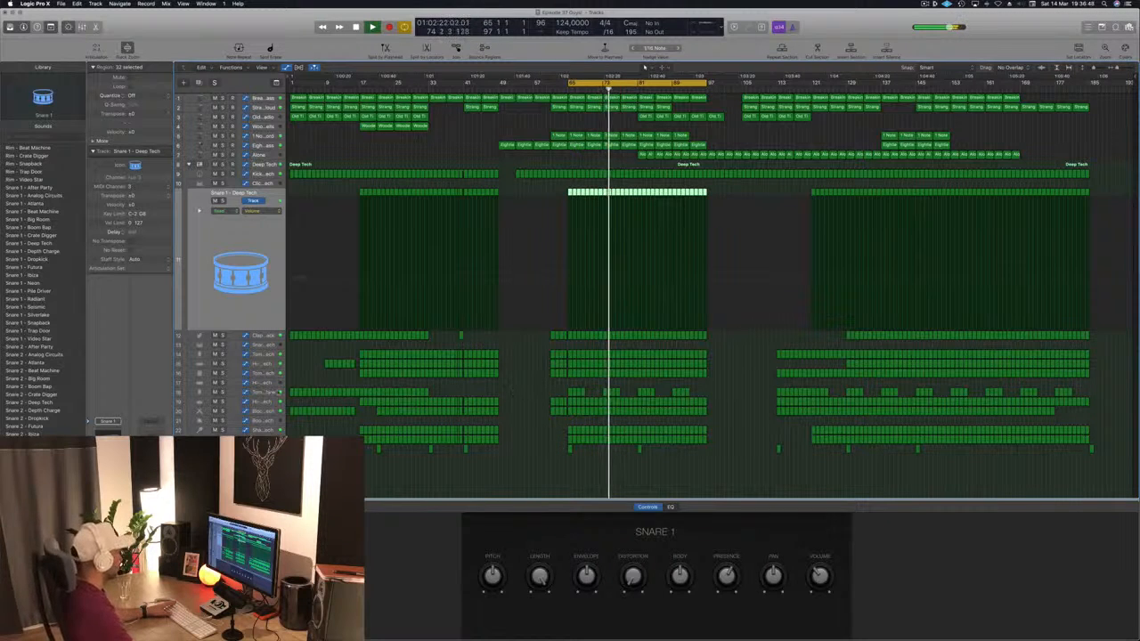
pyautogui.click(262, 392)
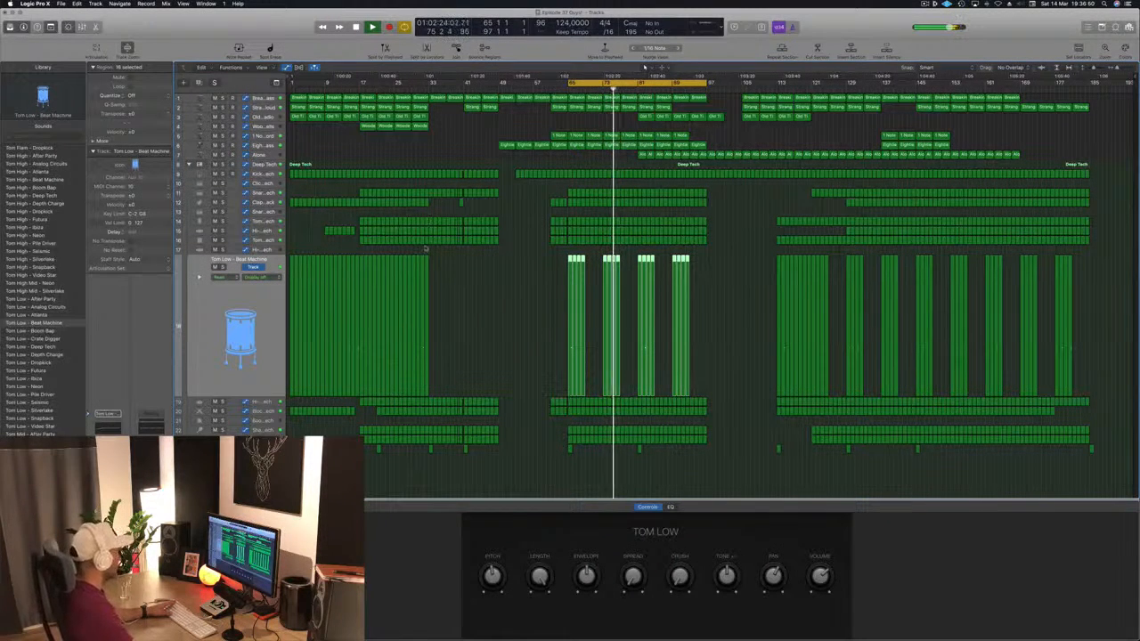
pyautogui.click(268, 193)
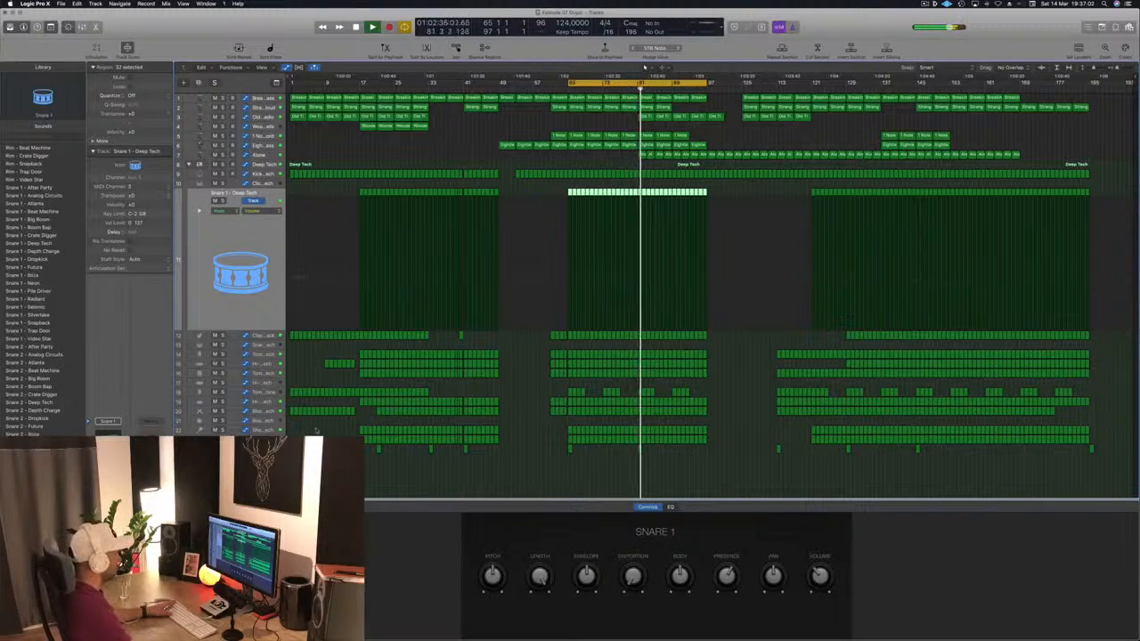
pyautogui.click(526, 474)
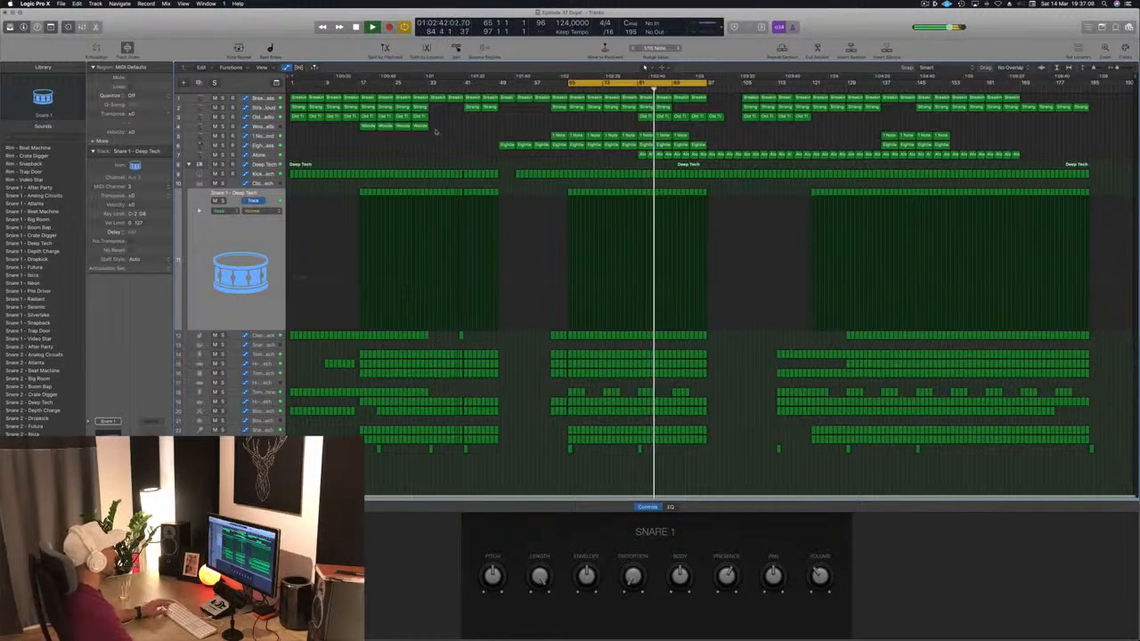
# Select the Old Time Radio track, extend the cycle range back to bar 1 and play from the start.
pyautogui.click(257, 118)
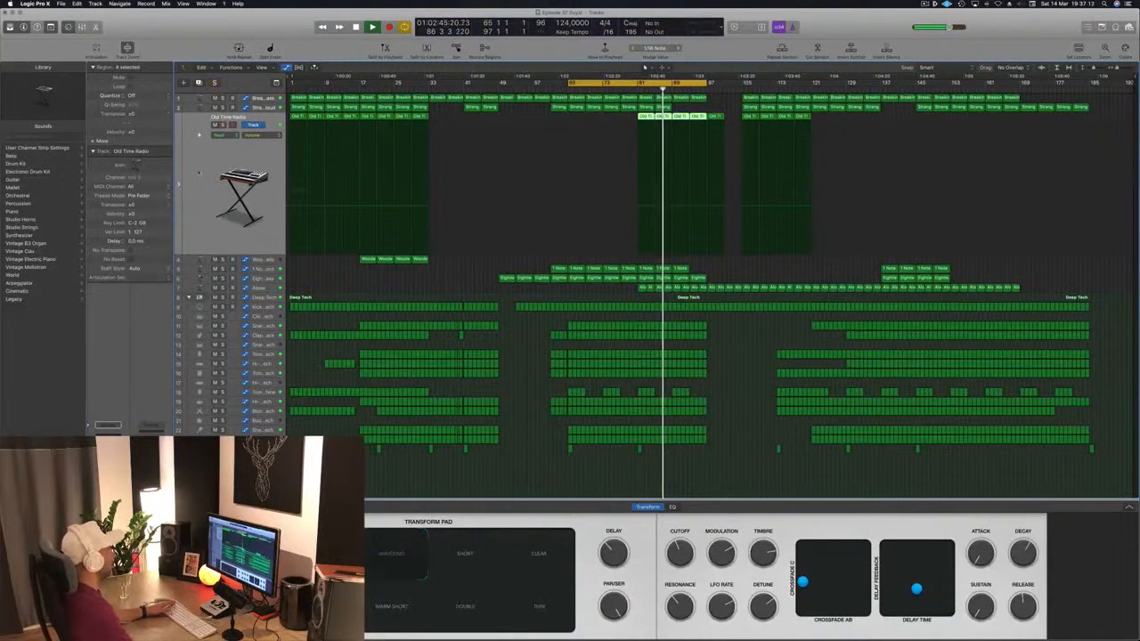
pyautogui.press('space')
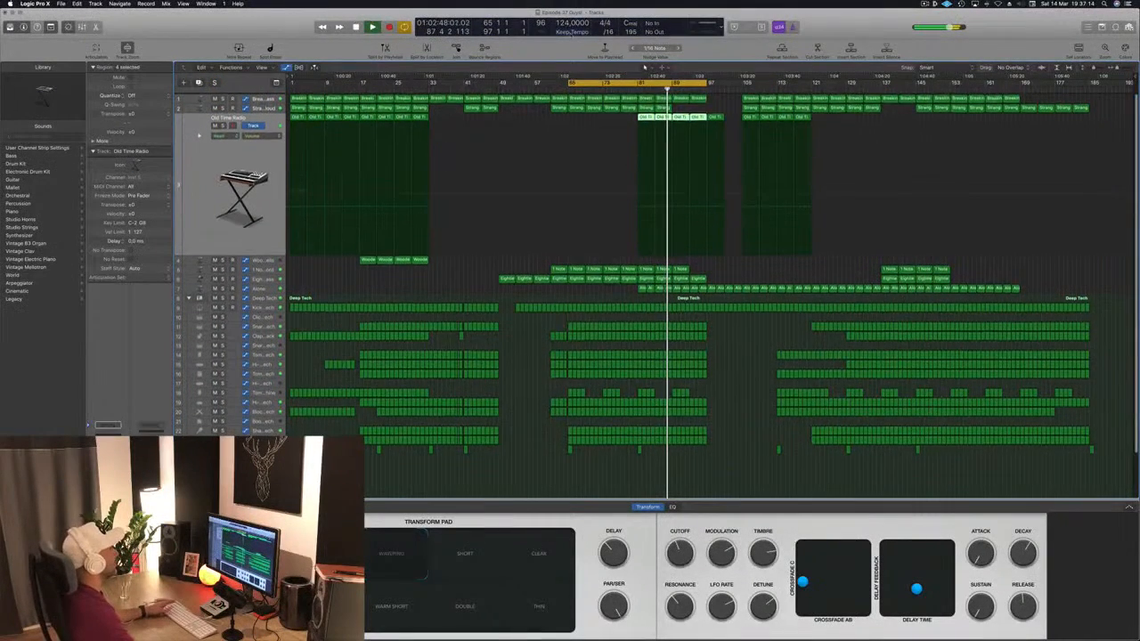
pyautogui.moveTo(570, 84); pyautogui.dragTo(288, 86)
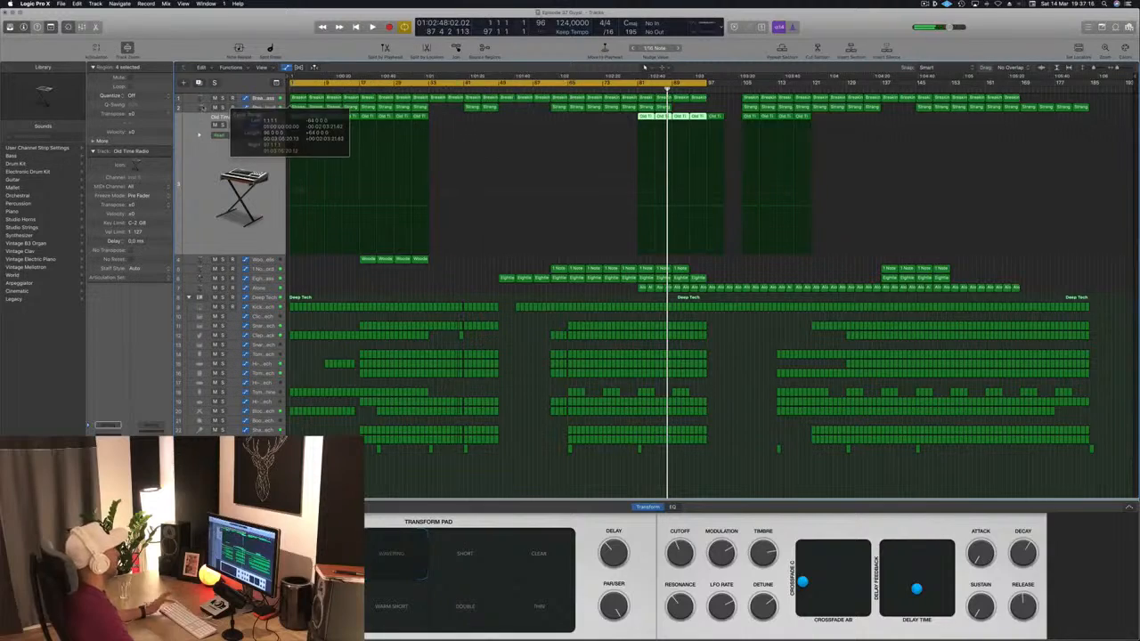
pyautogui.press('space')
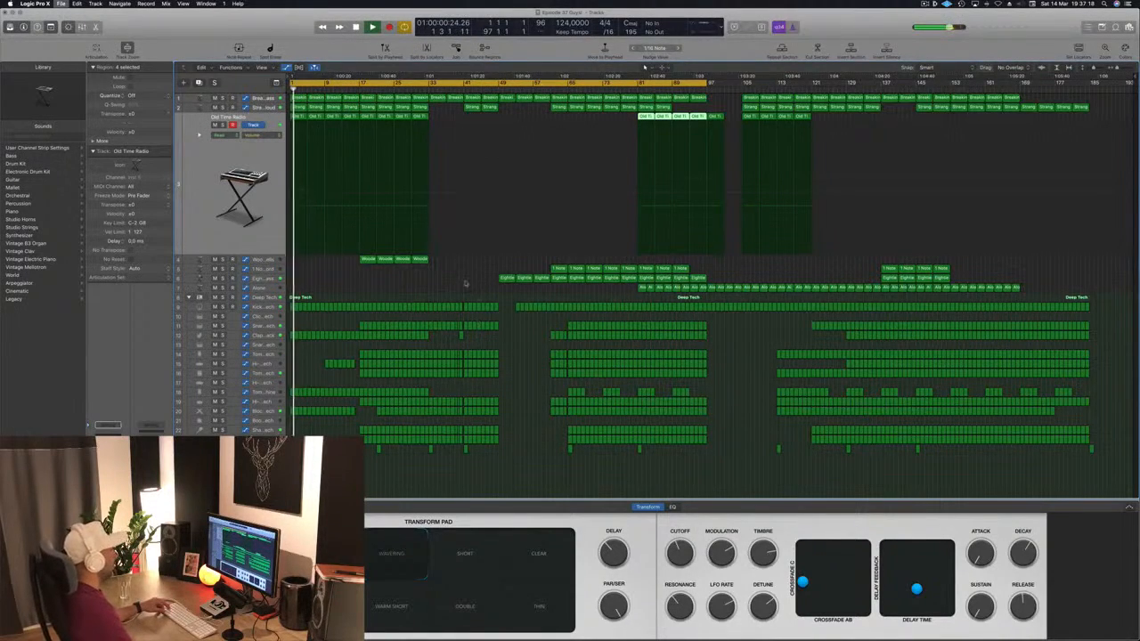